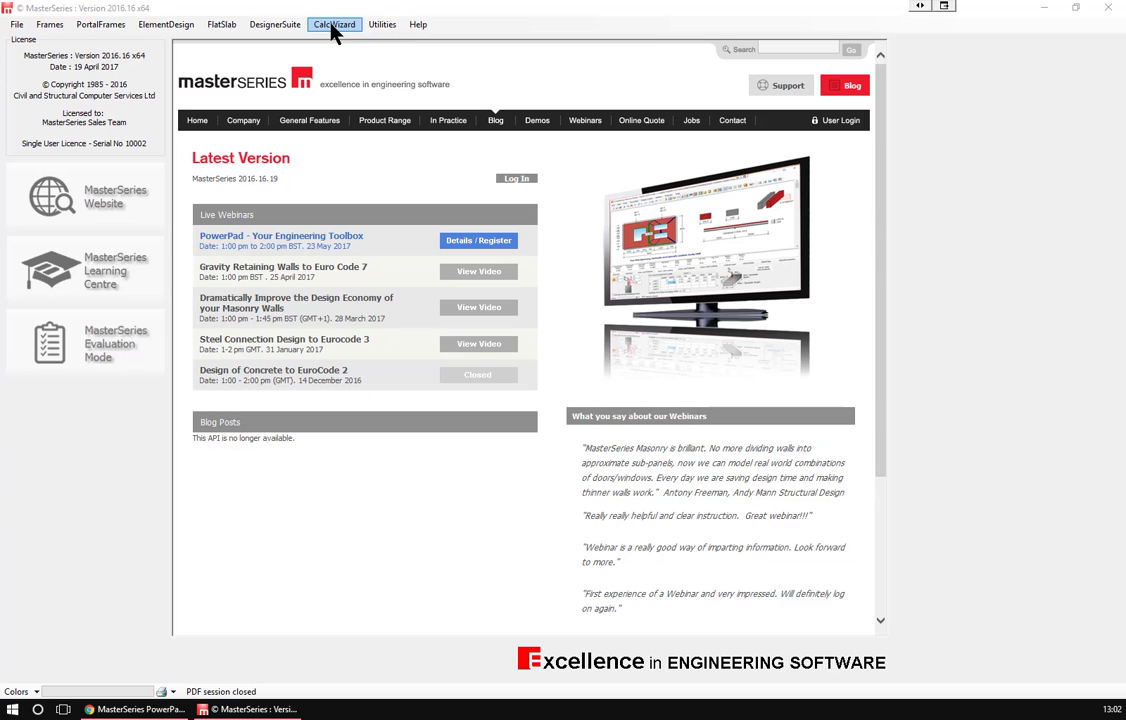
Open the MasterFrame analysis, design and drafting module.
click(49, 25)
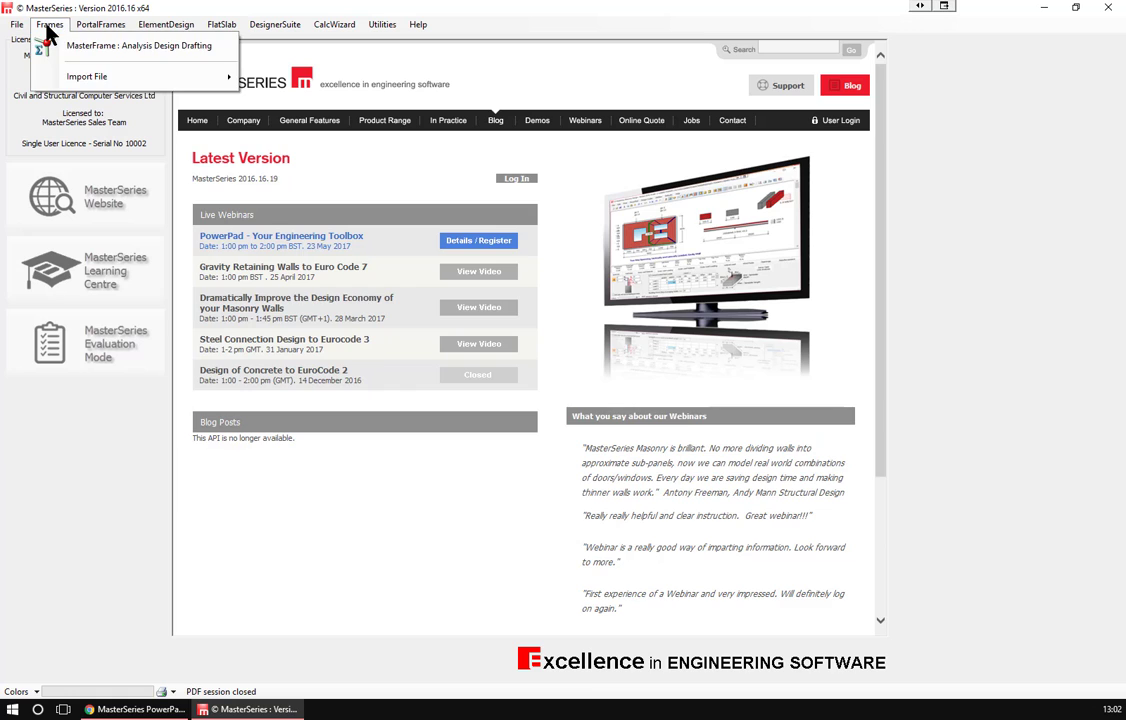
click(47, 25)
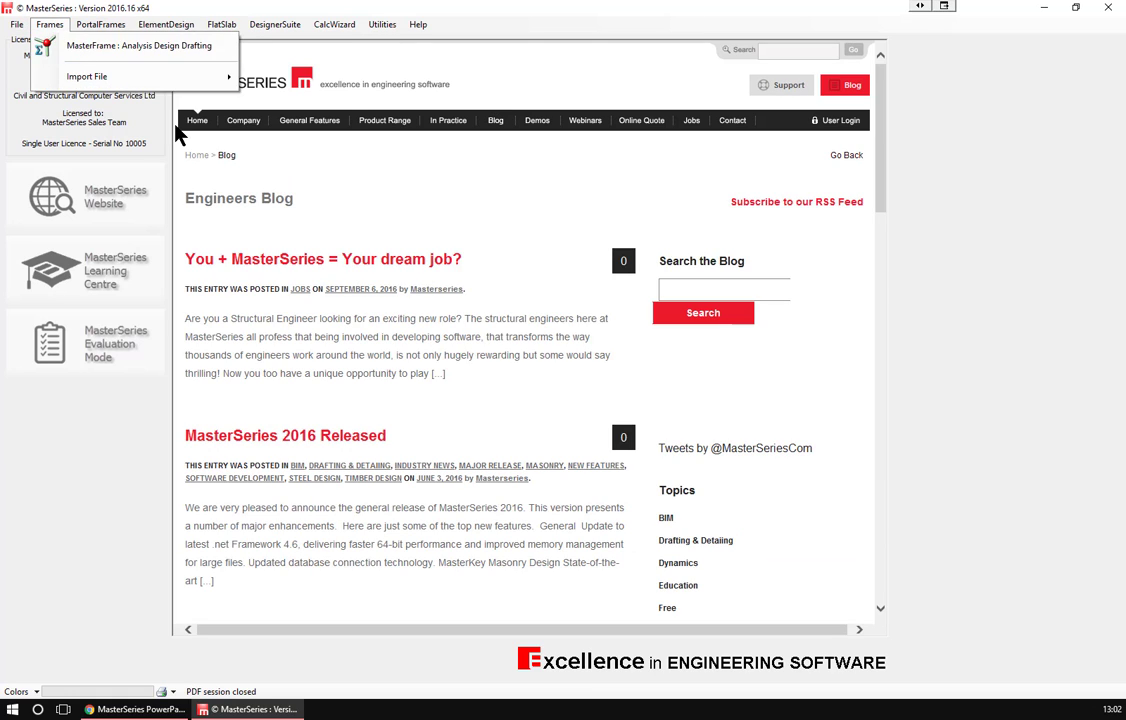
click(47, 25)
click(47, 25)
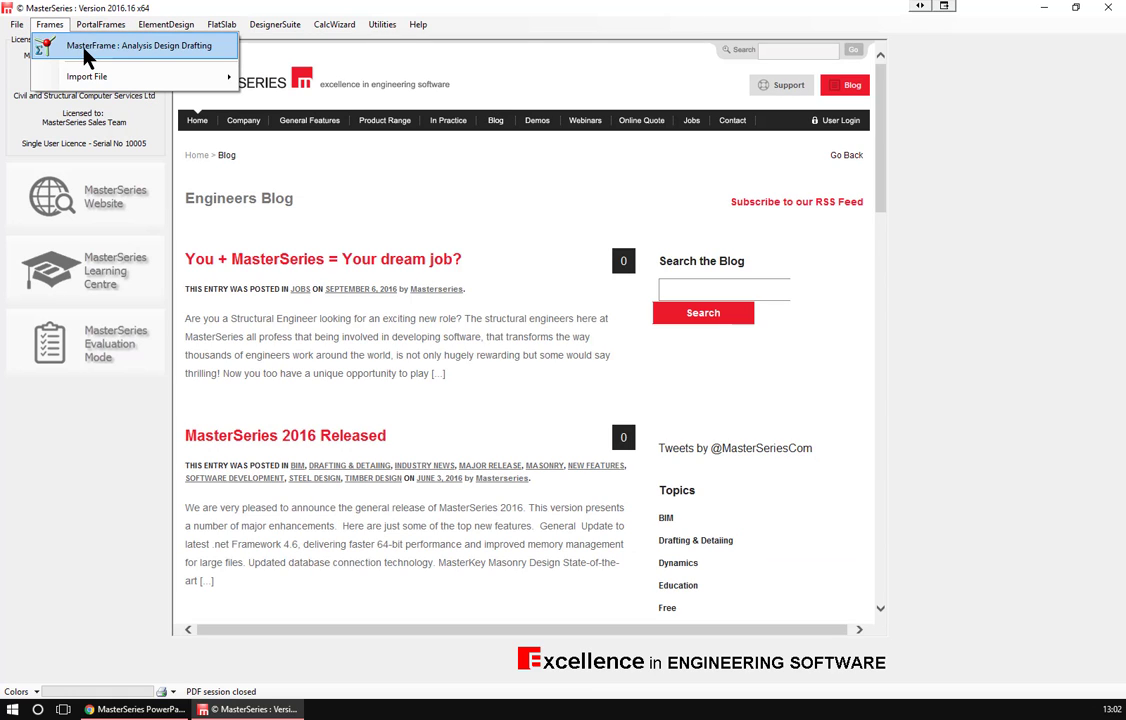
click(82, 45)
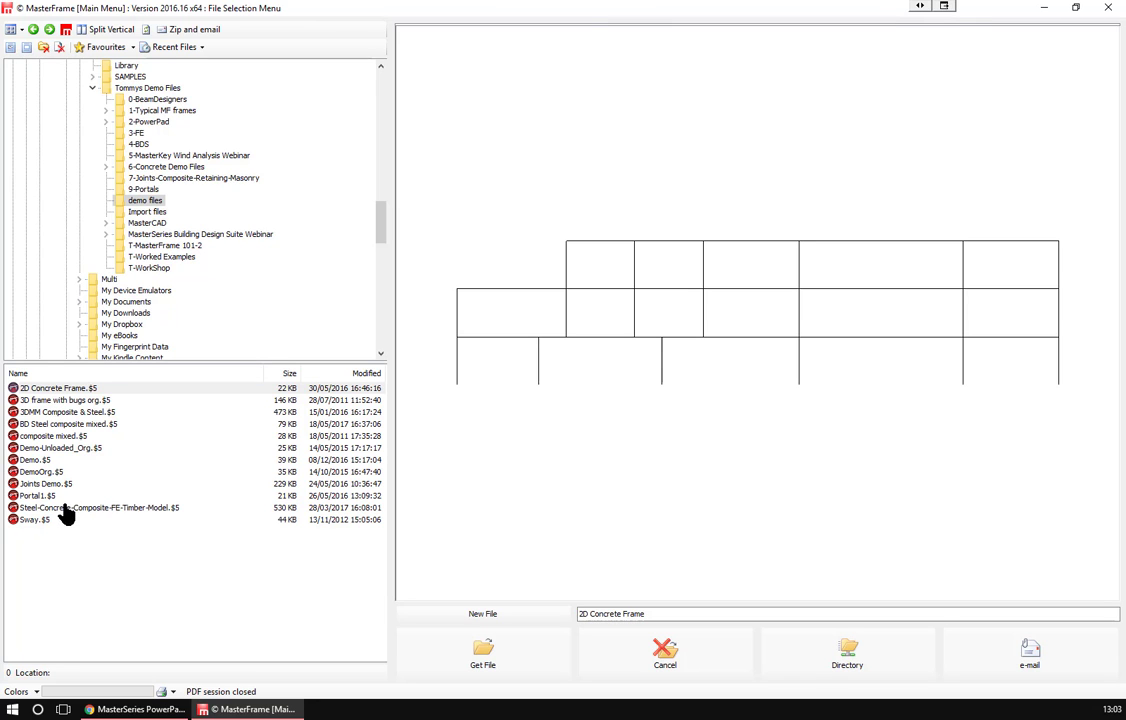
Switch to the MasterSeries PowerPad web page in Chrome and view its enlarged product images, including the typical beams, trusses, frames and portals.
click(138, 709)
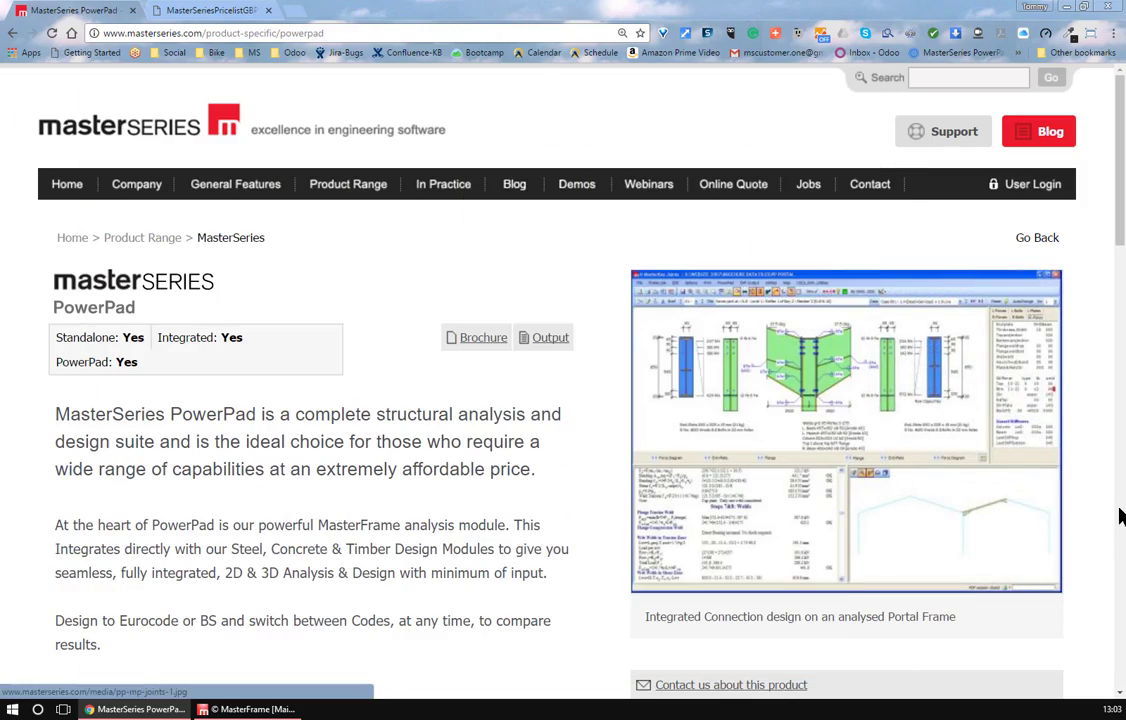
mouse_move(931, 456)
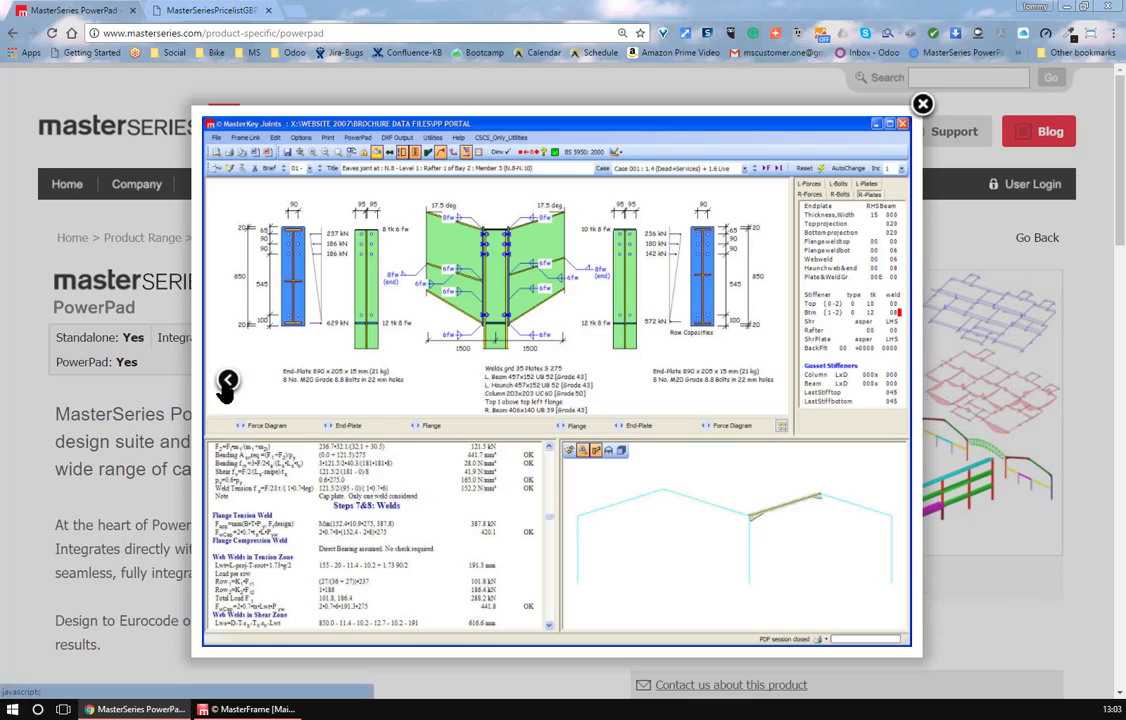
click(226, 385)
click(226, 386)
click(226, 388)
click(226, 386)
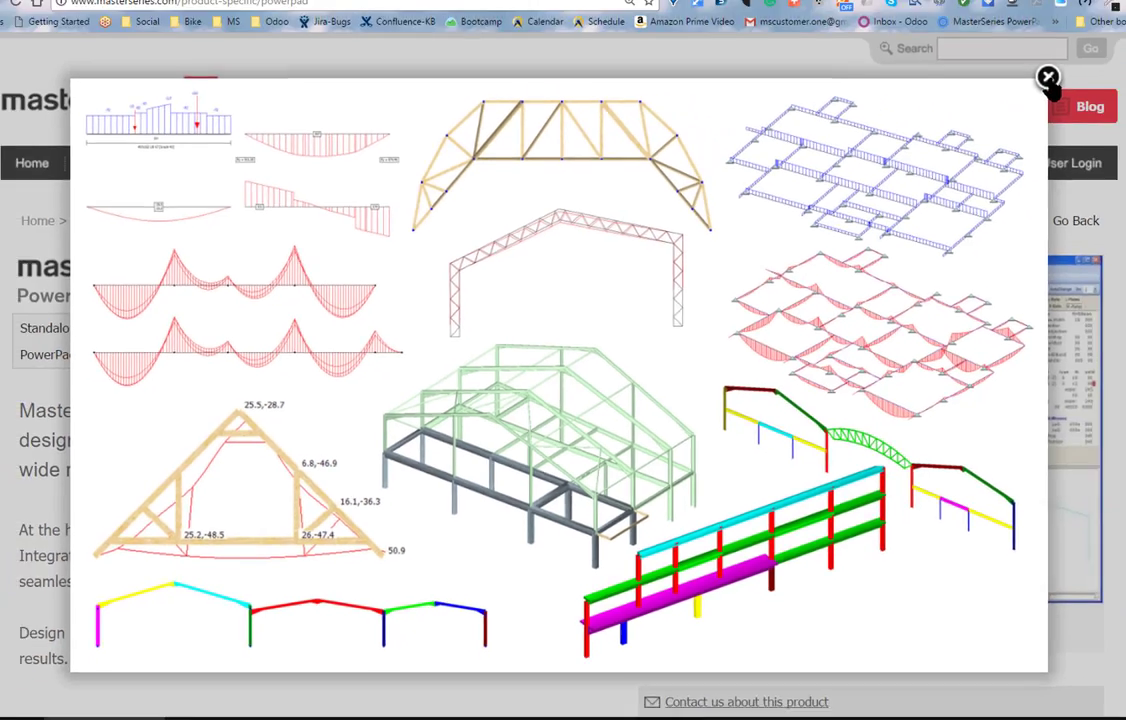
click(1118, 22)
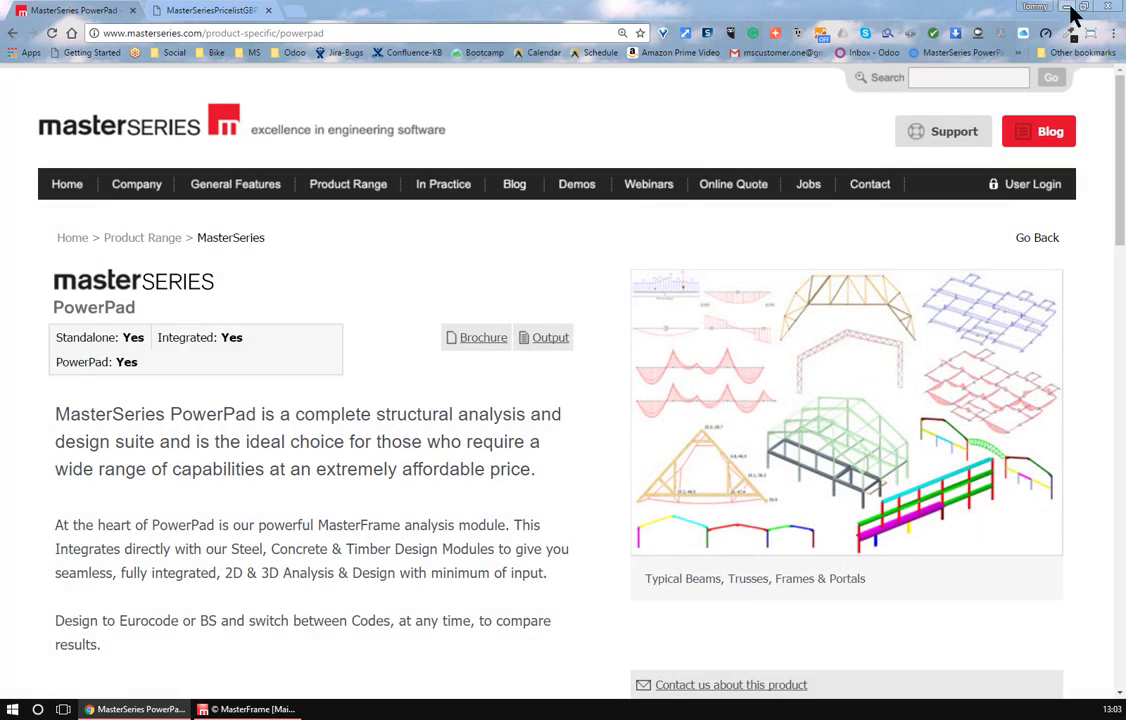
Return to MasterFrame and open the 2-PowerPad folder of demo files.
click(1066, 7)
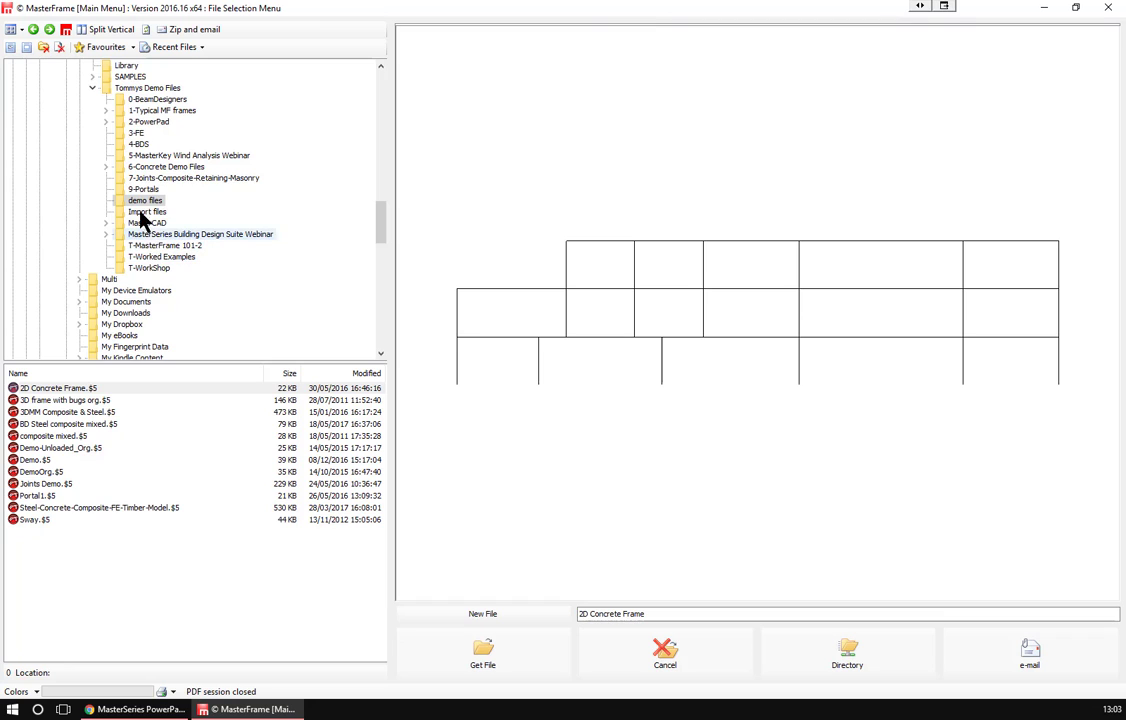
click(147, 121)
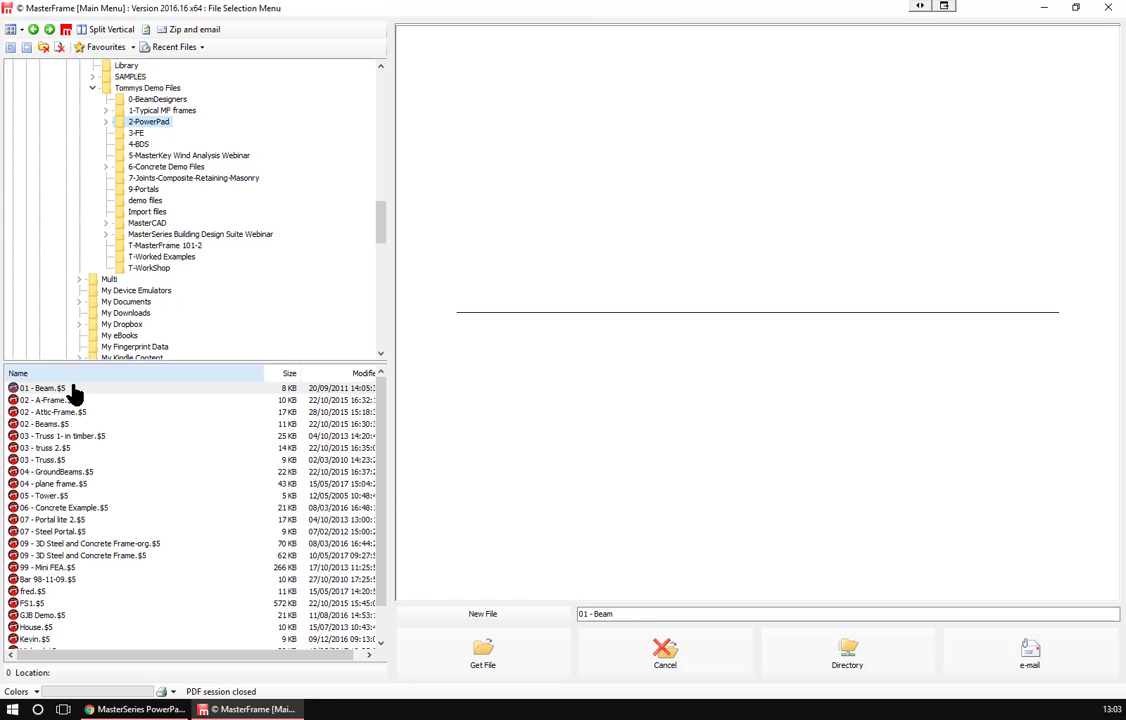
Preview the sample models in the 2-PowerPad folder one after another, from the A-frame through trusses, portals and 3D frames to the stairs.
click(46, 402)
key(Down)
key(Down)
key(Down)
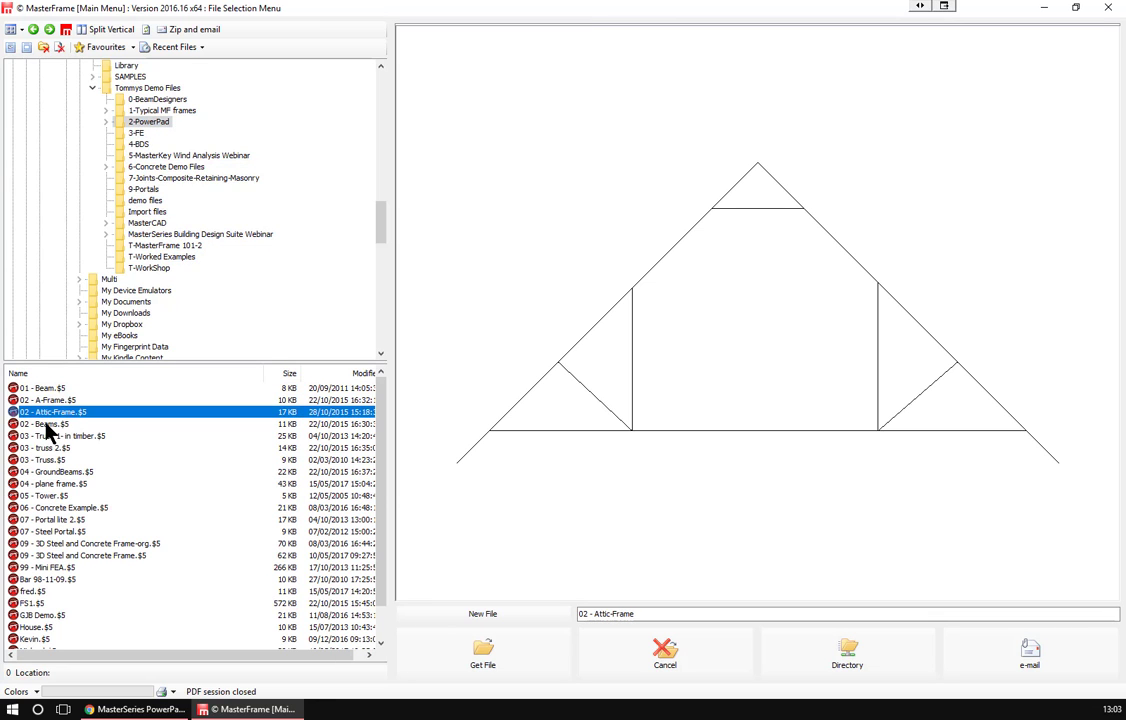
key(Down)
key(Down)
key(Down)
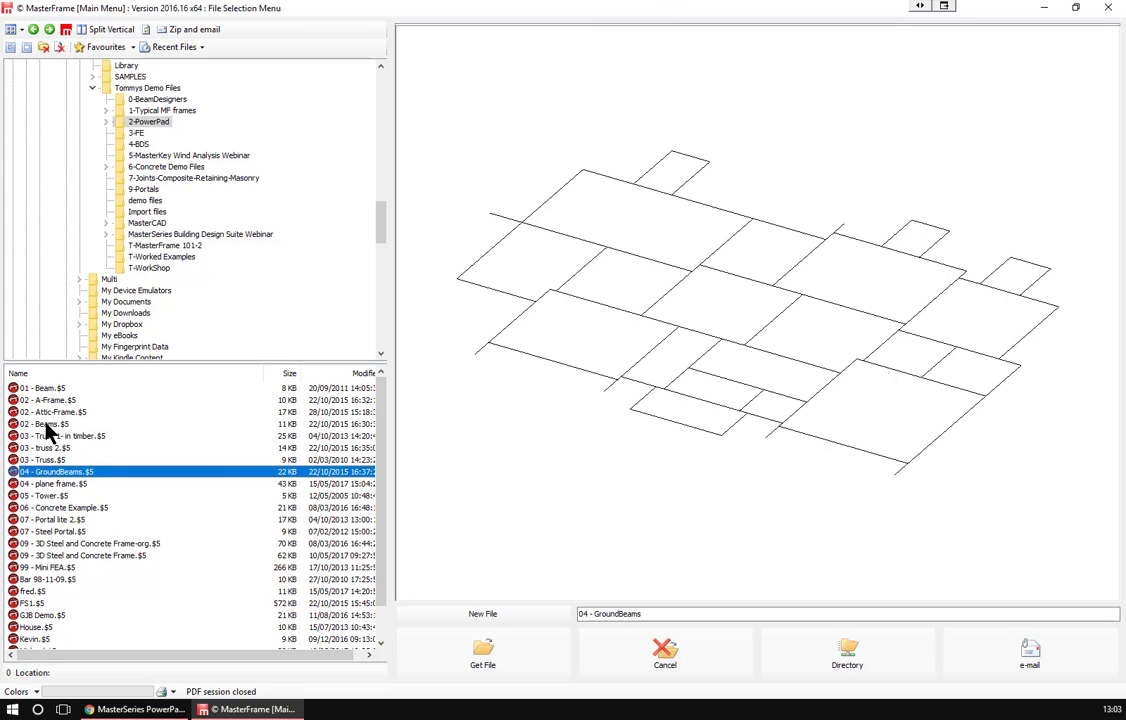
key(Down)
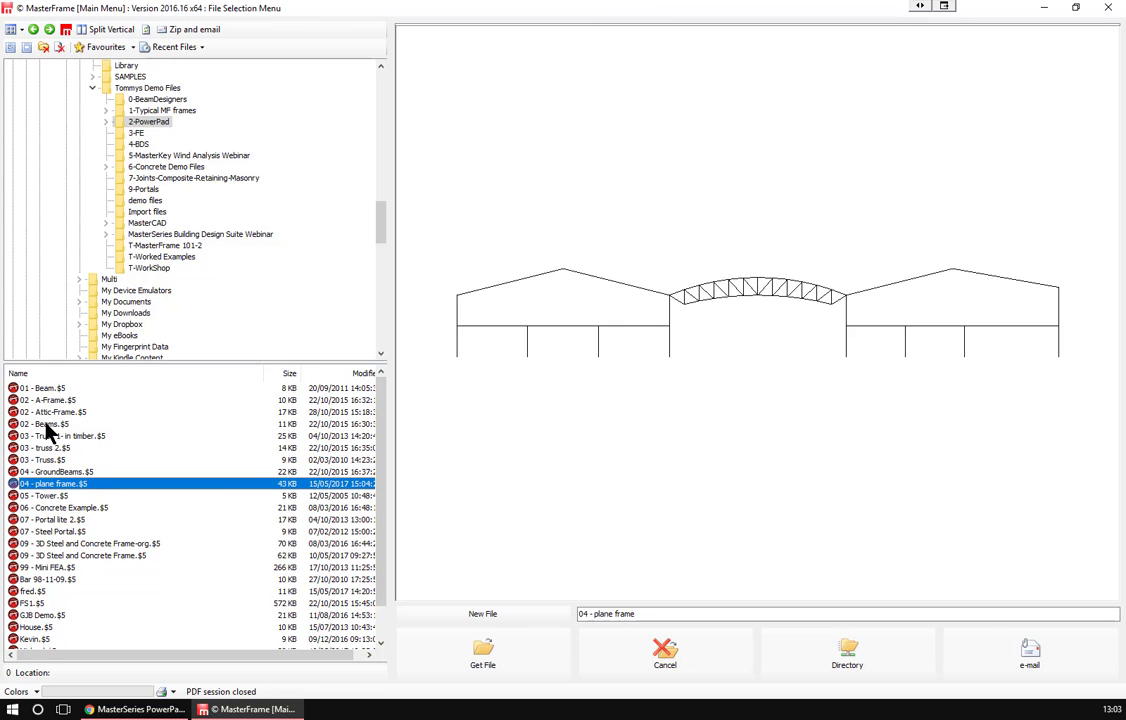
key(Down)
key(Down)
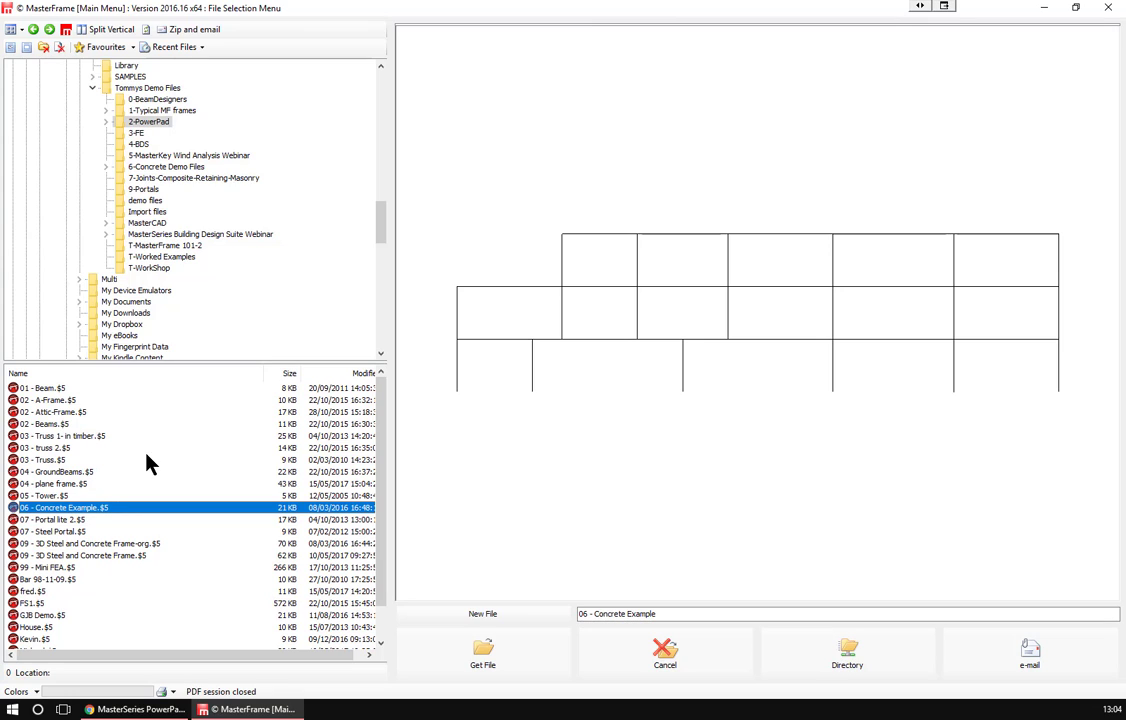
key(Down)
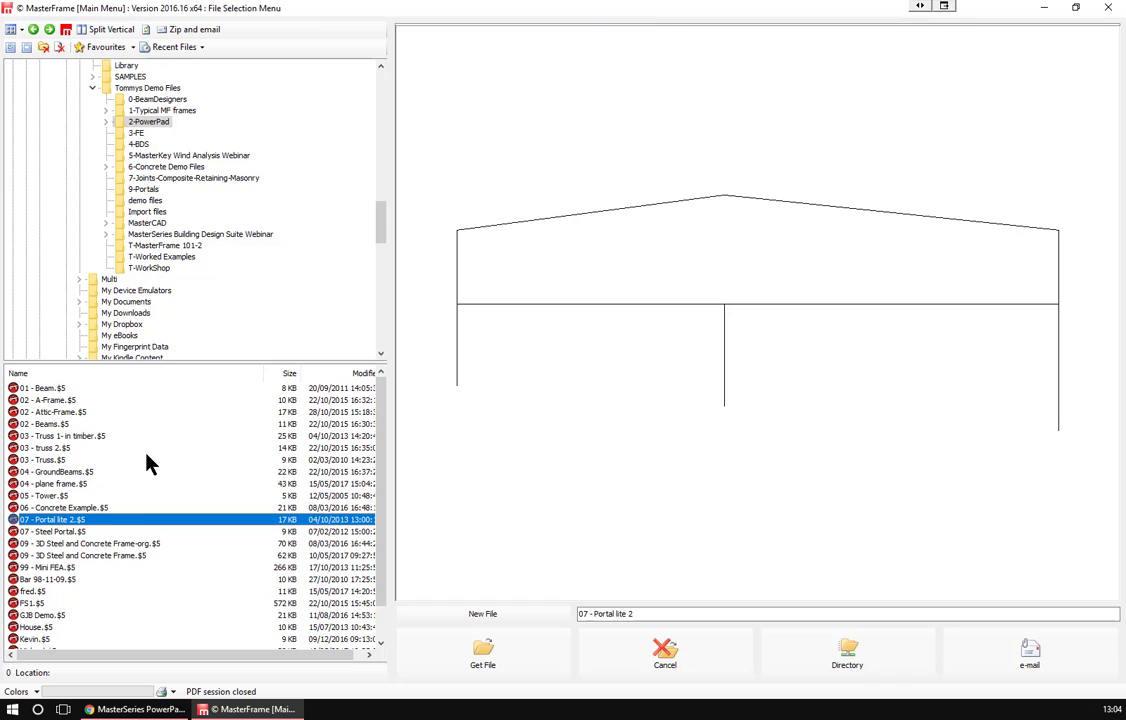
key(Down)
key(Down)
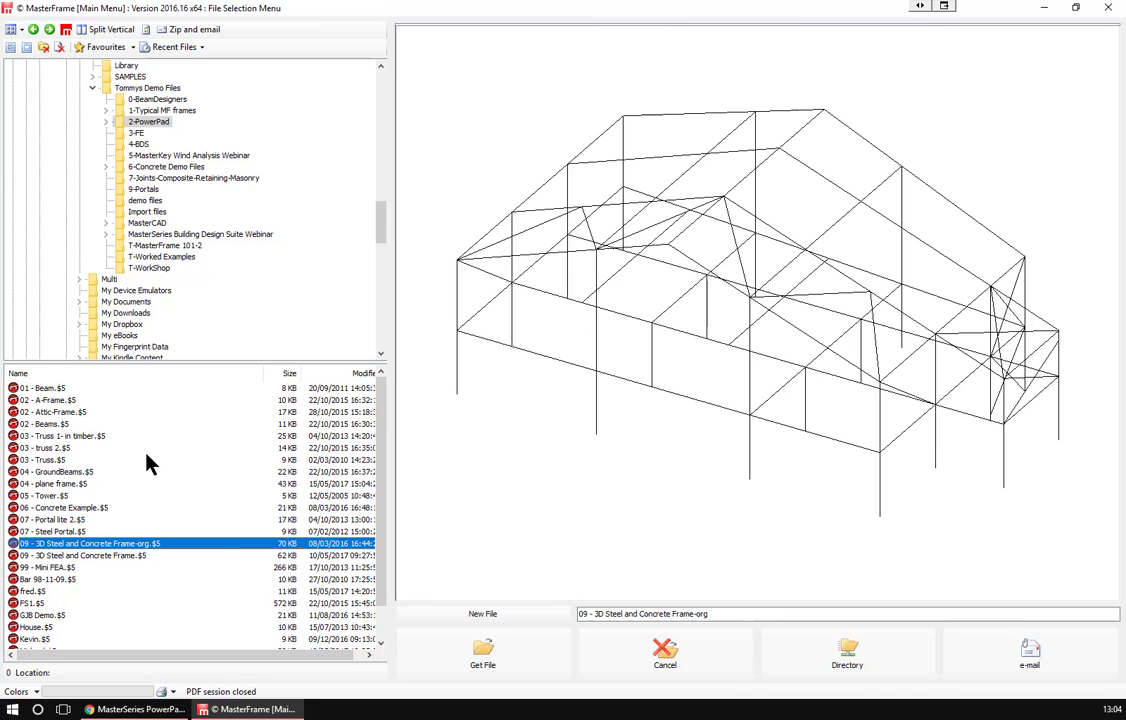
key(Down)
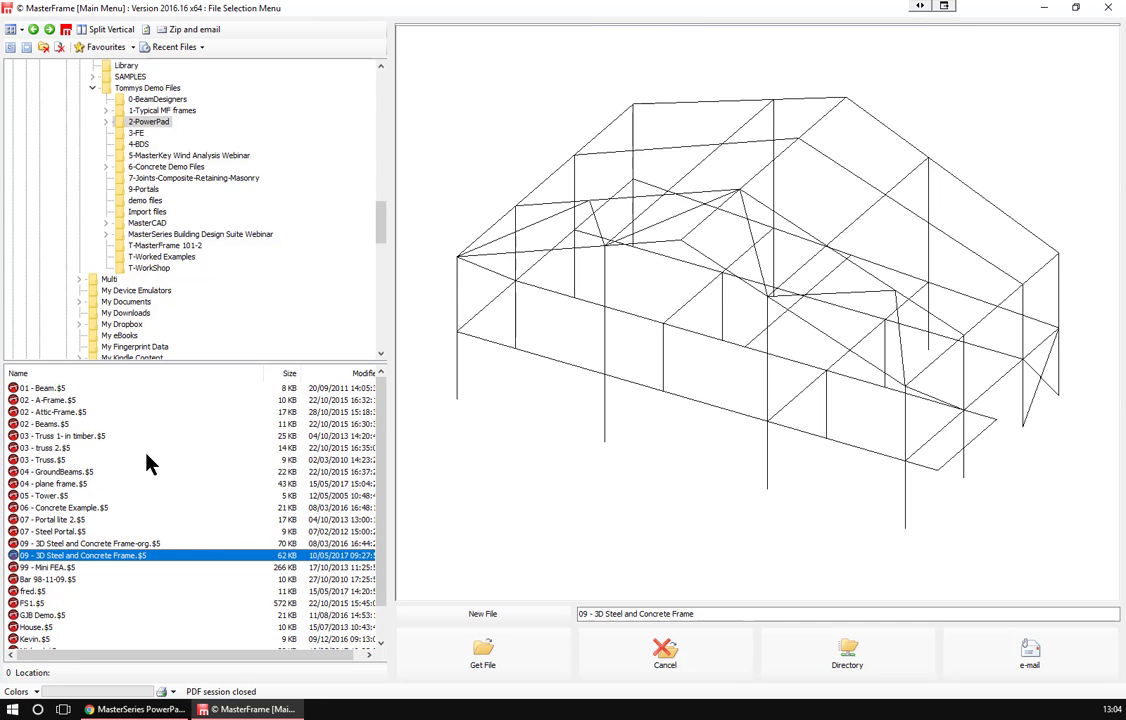
key(Down)
key(Down)
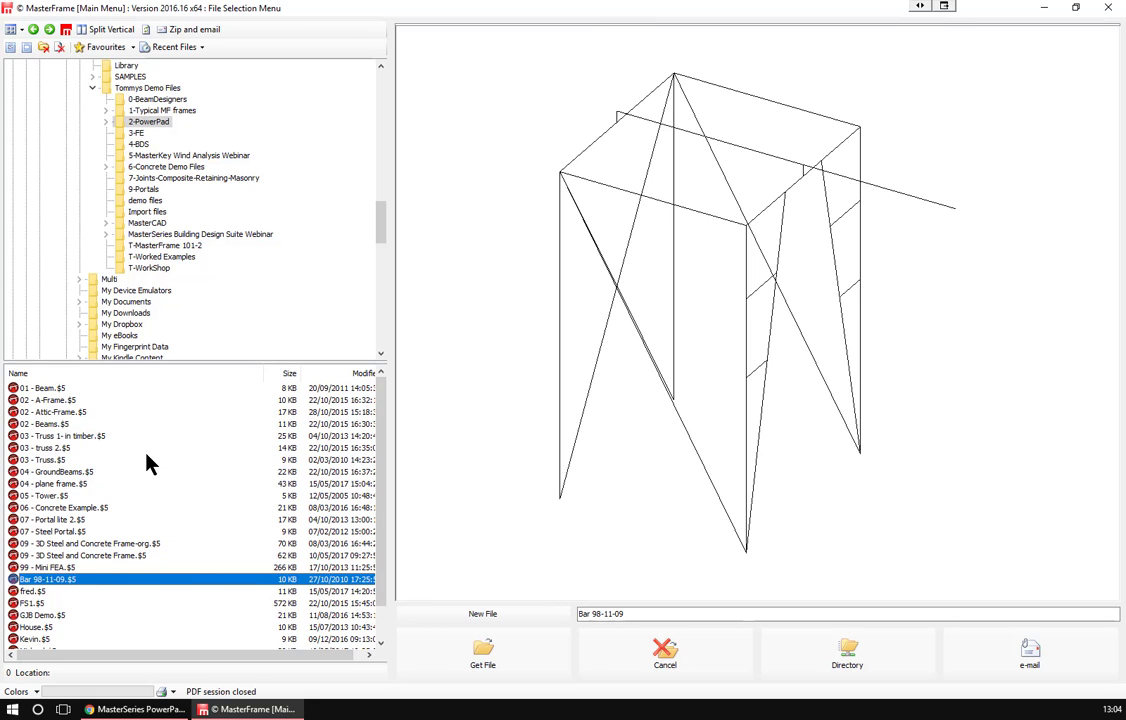
key(Down)
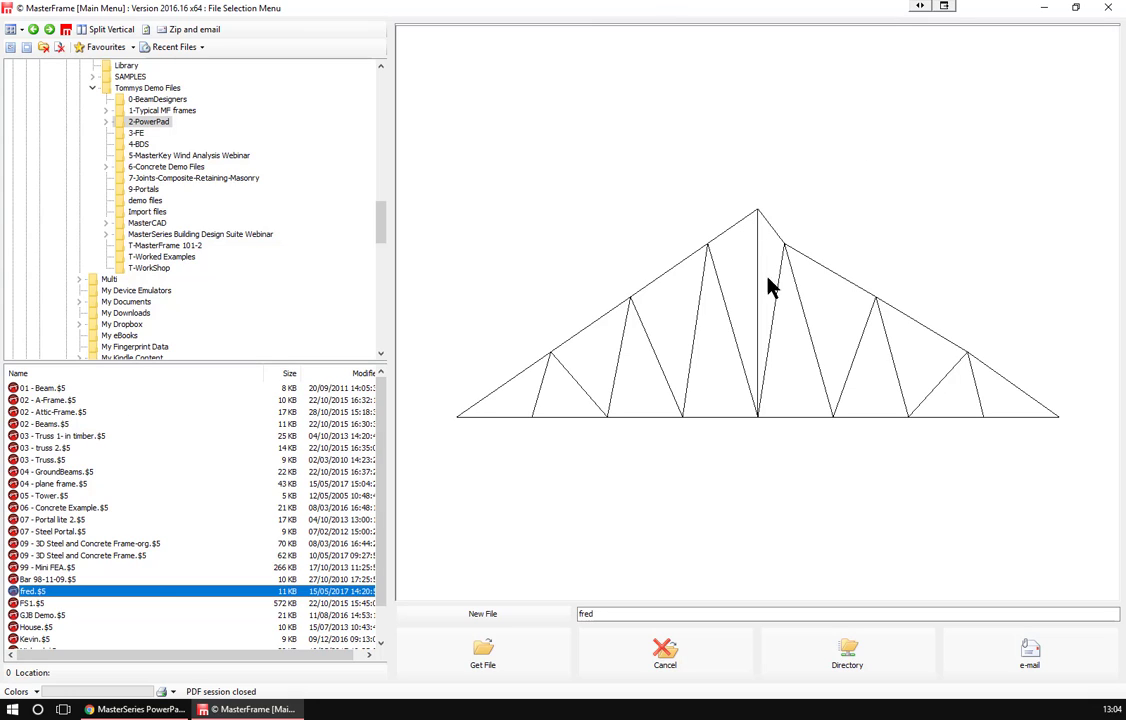
key(Down)
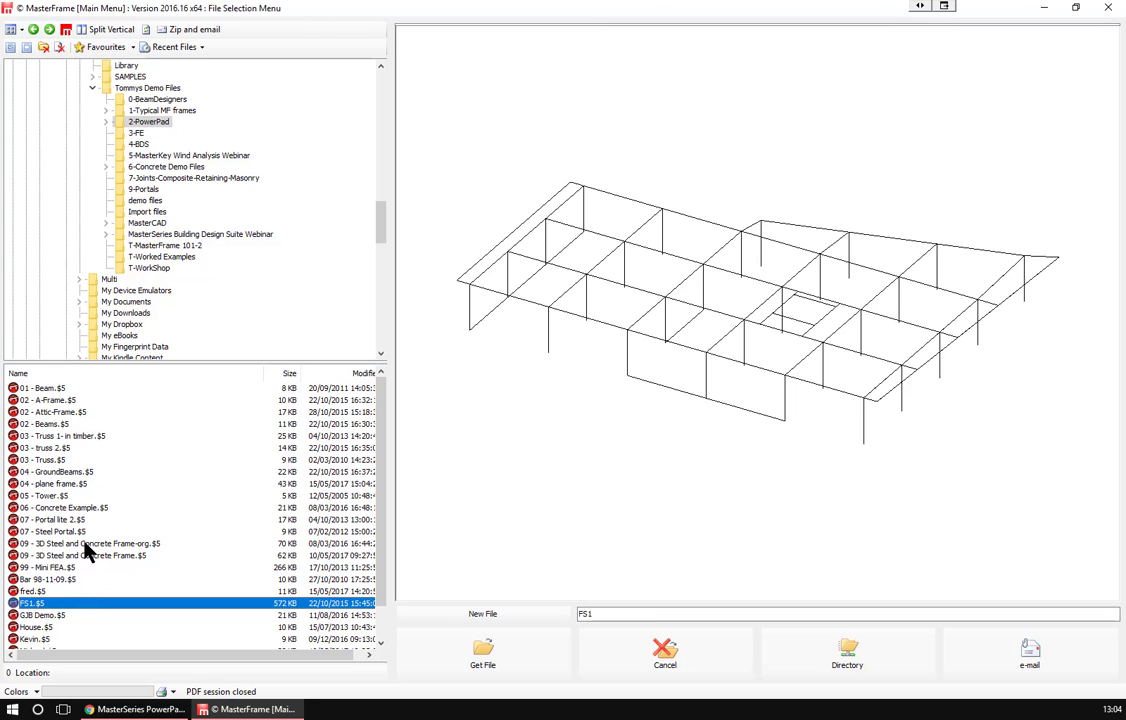
key(Down)
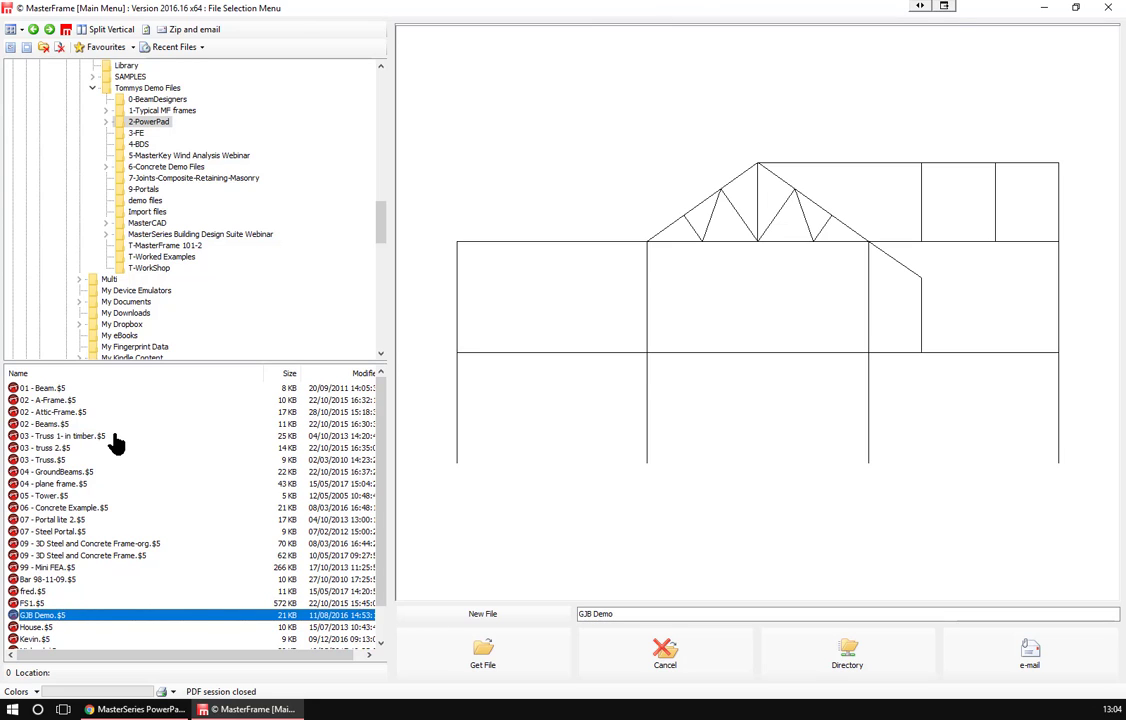
key(Down)
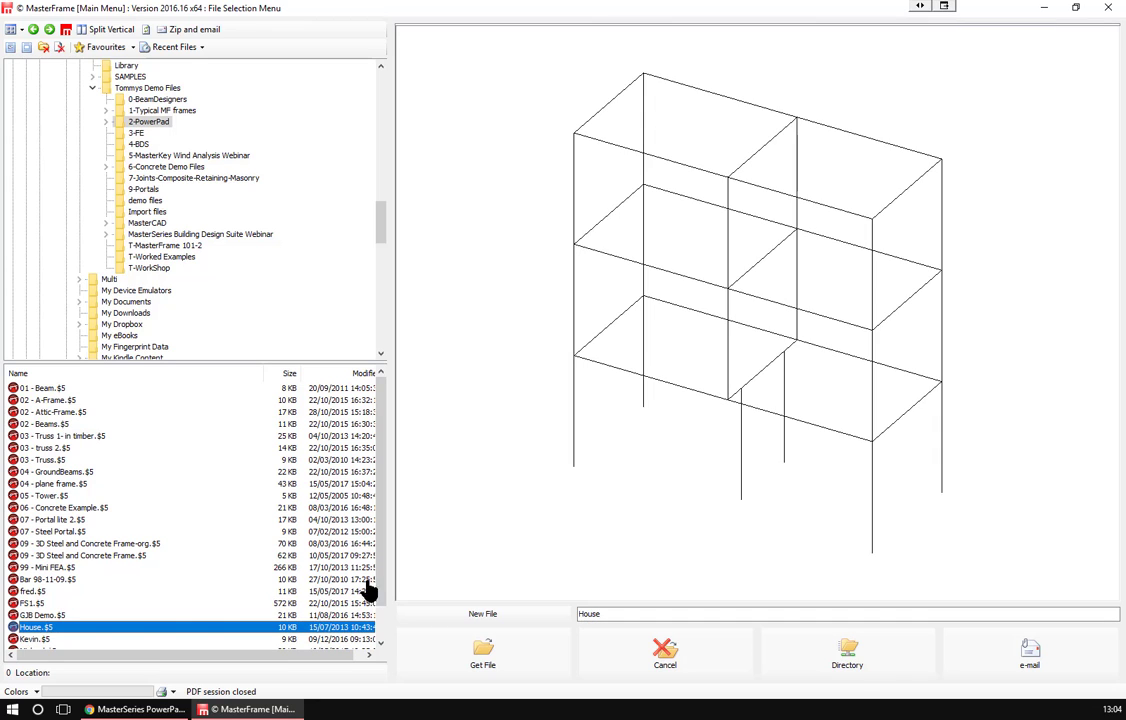
scroll(188, 490, down, 1)
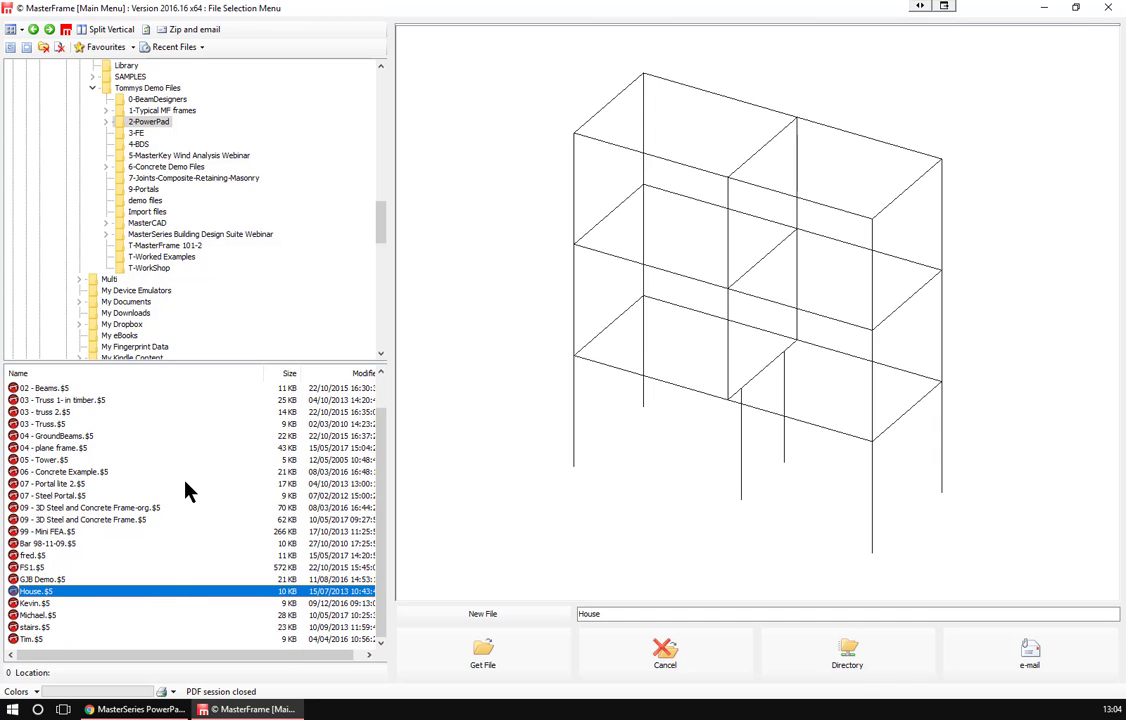
click(73, 612)
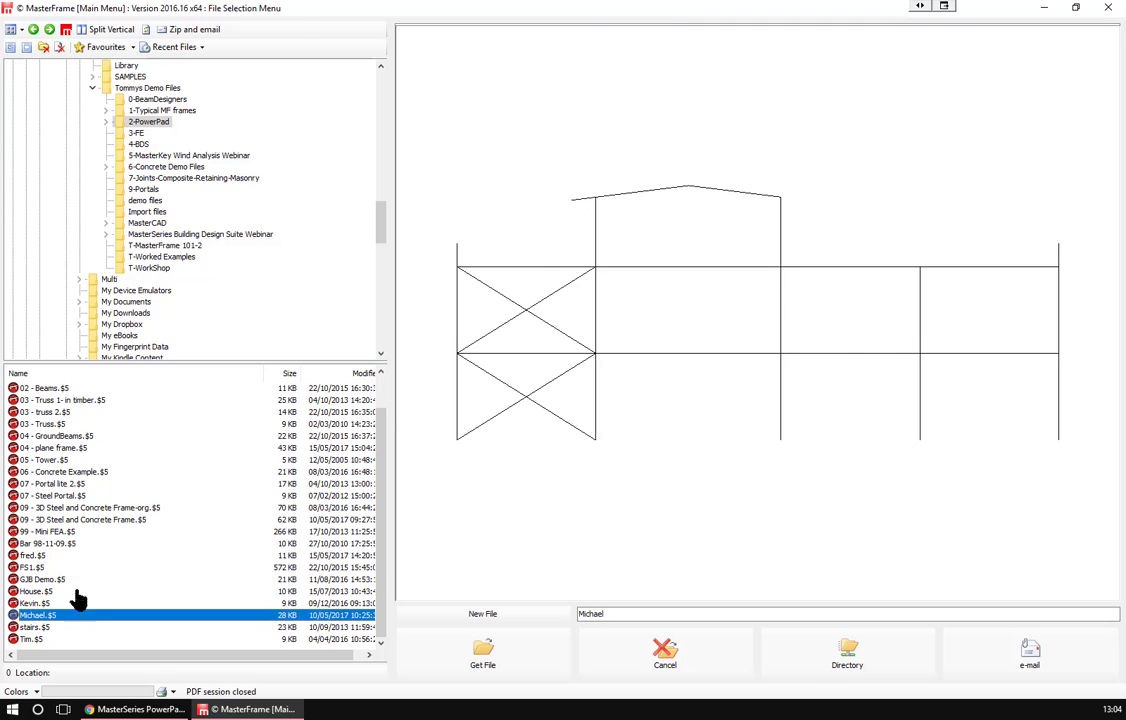
key(Down)
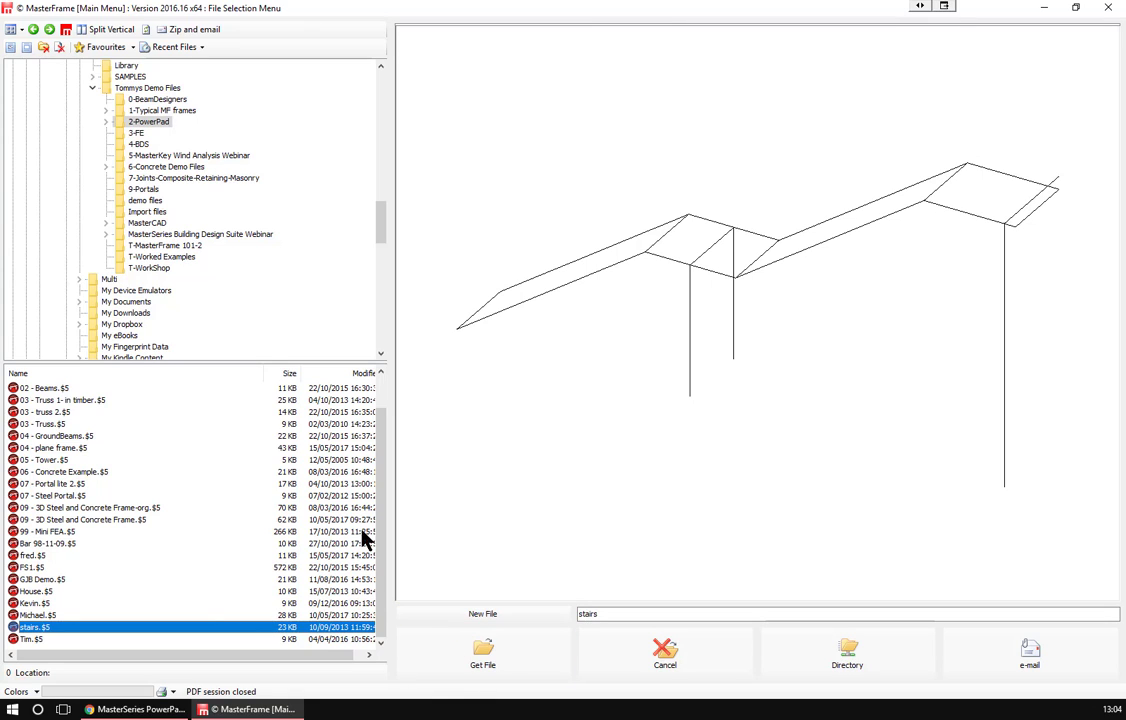
Create a new file named PowerPad Demo 1 in the 2-PowerPad folder.
click(441, 616)
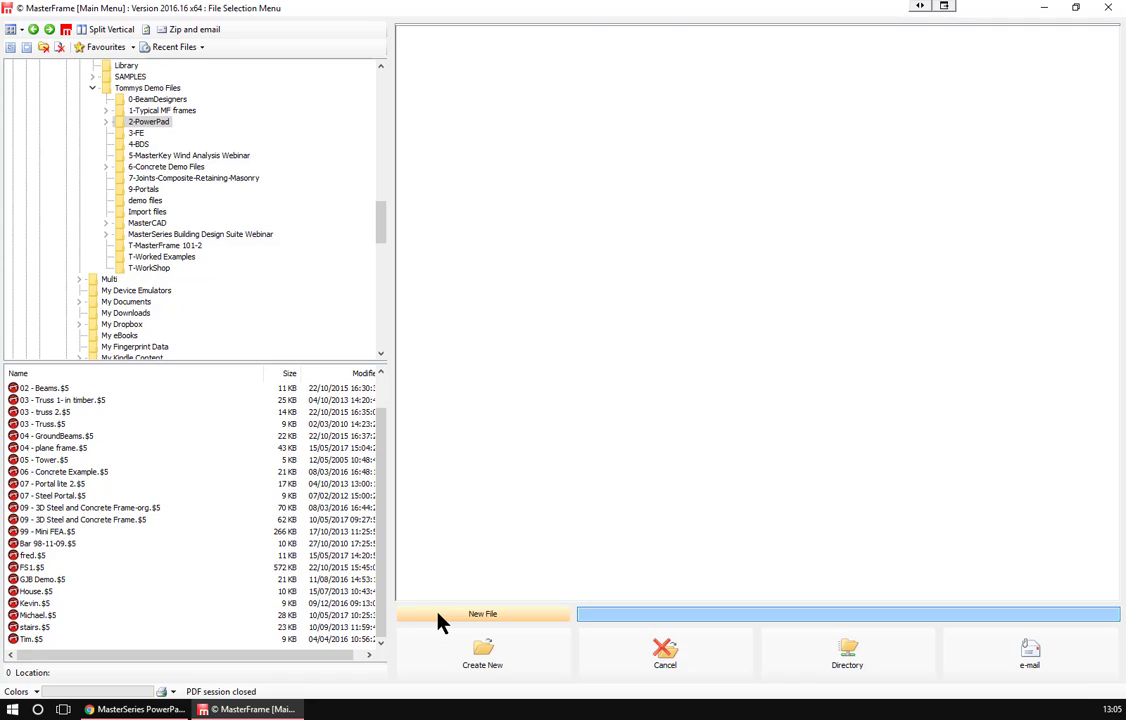
text(PowerPad Demo 1)
click(478, 652)
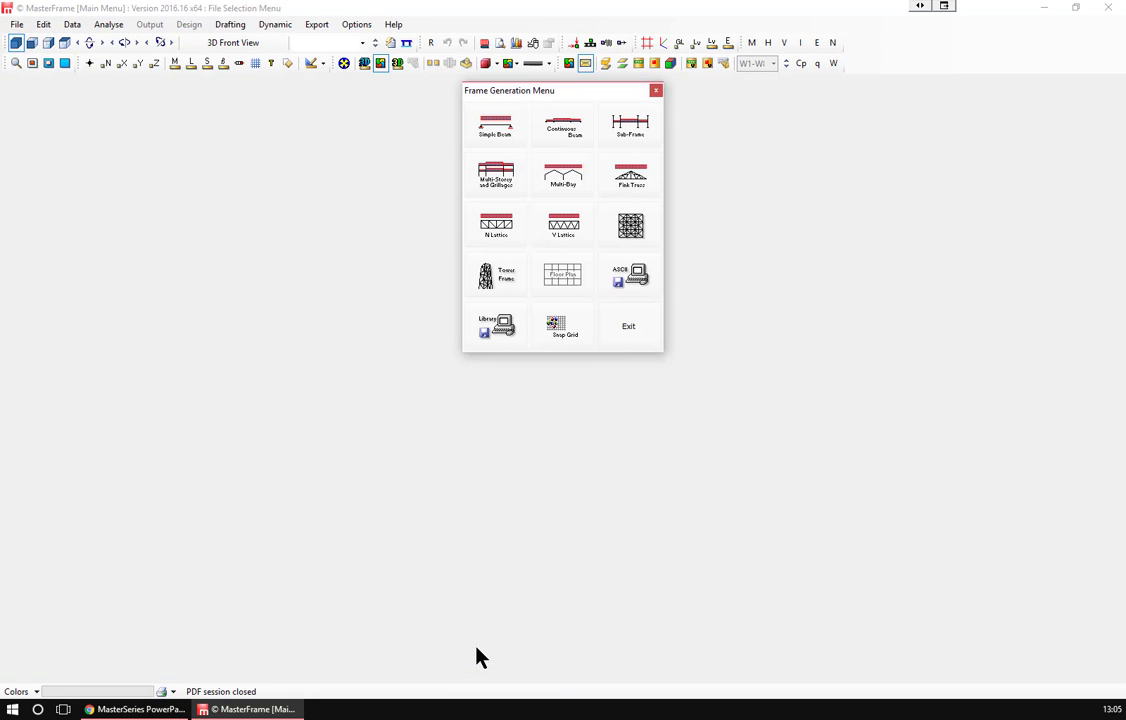
Generate a multi-storey frame in front view with 3 spans and a default span of 8 m.
click(495, 180)
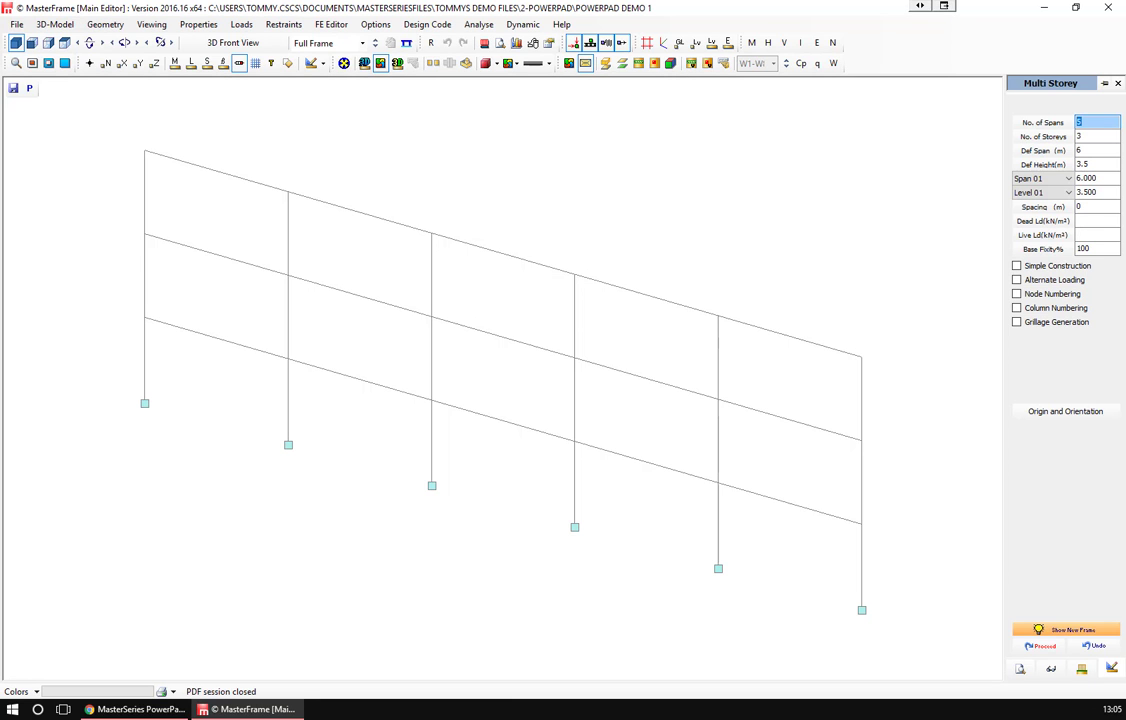
click(32, 42)
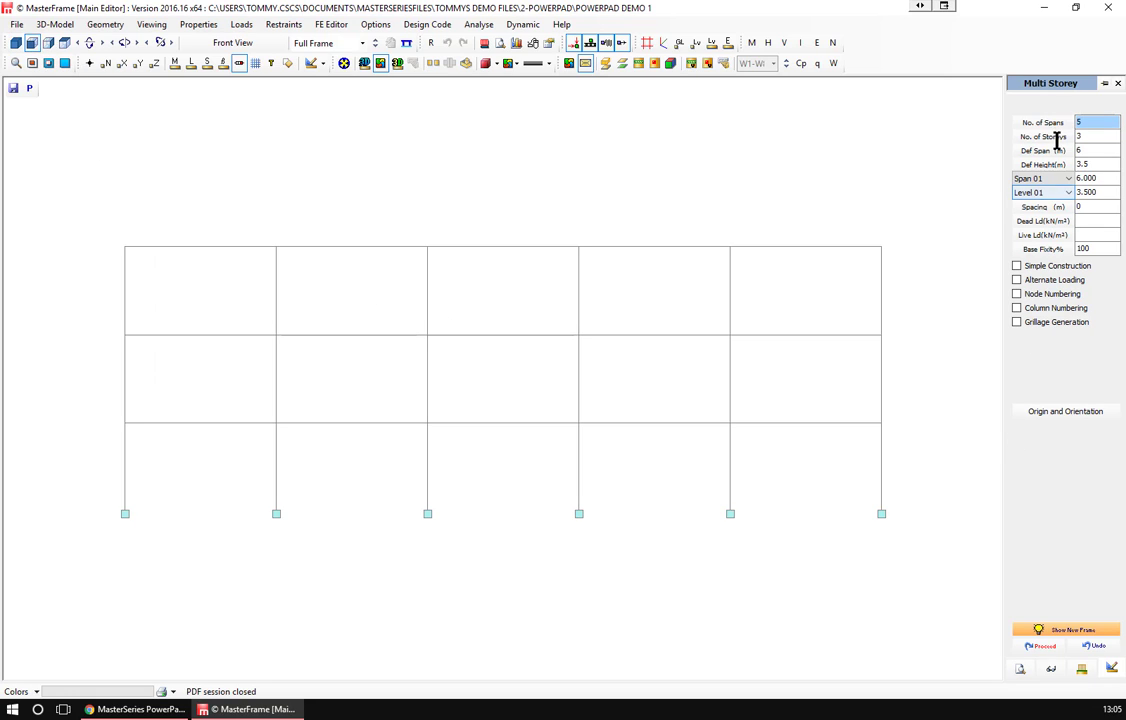
text(1)
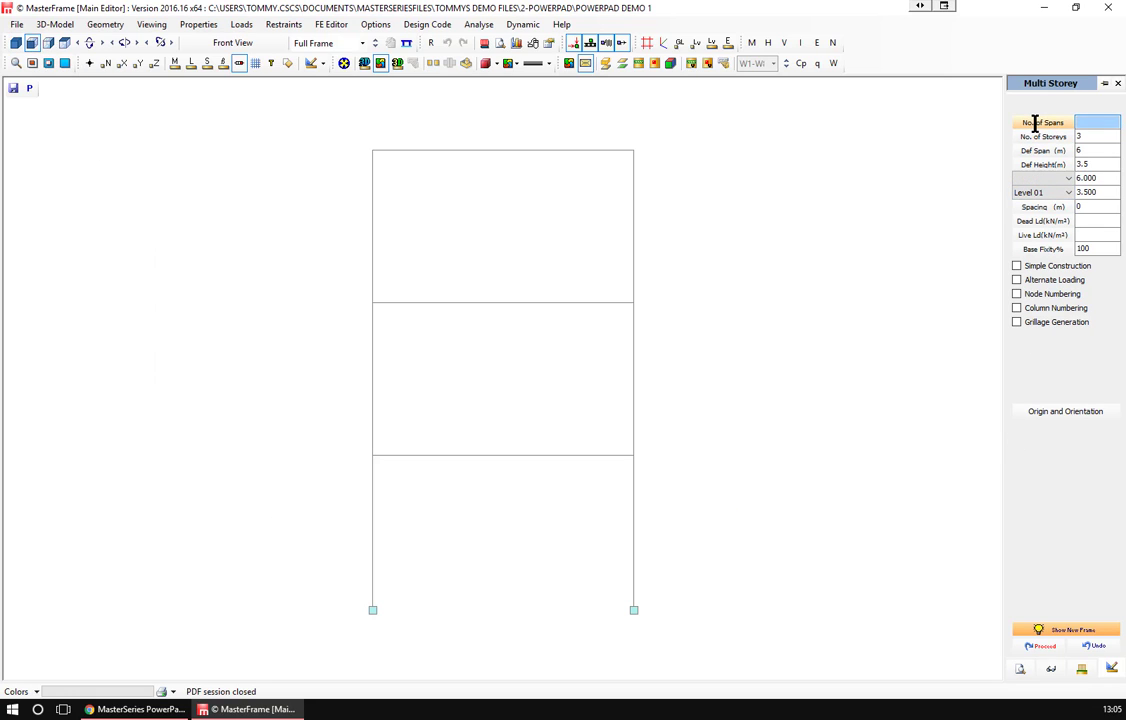
text(3)
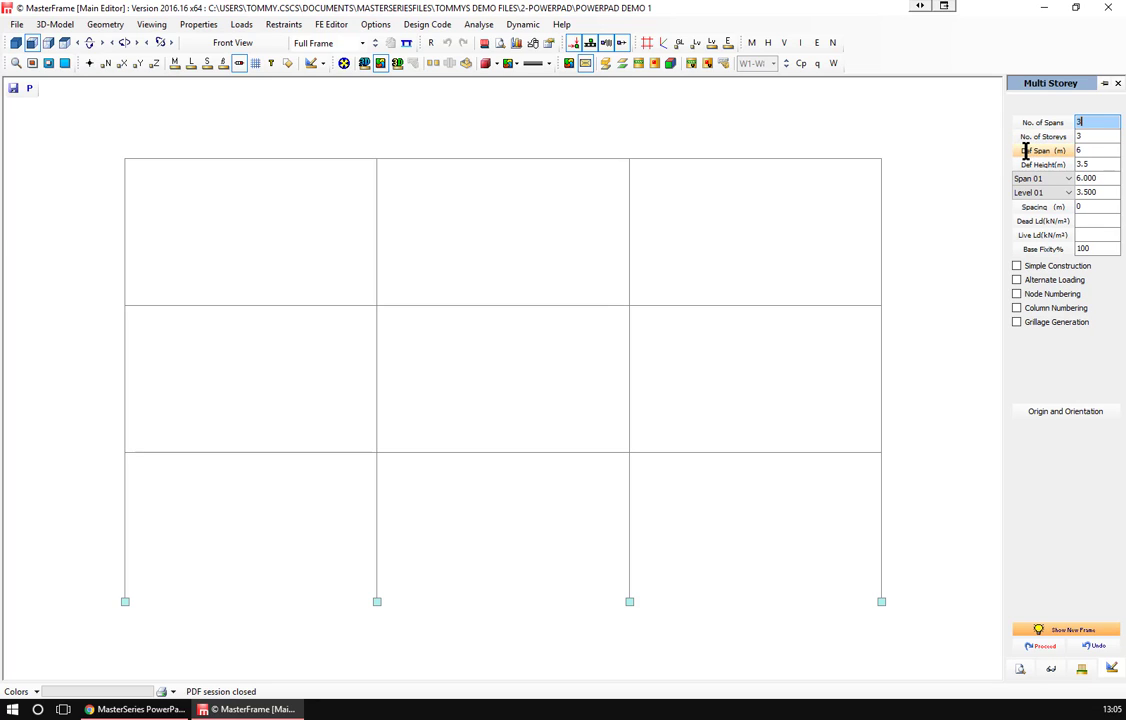
click(1025, 151)
text(1)
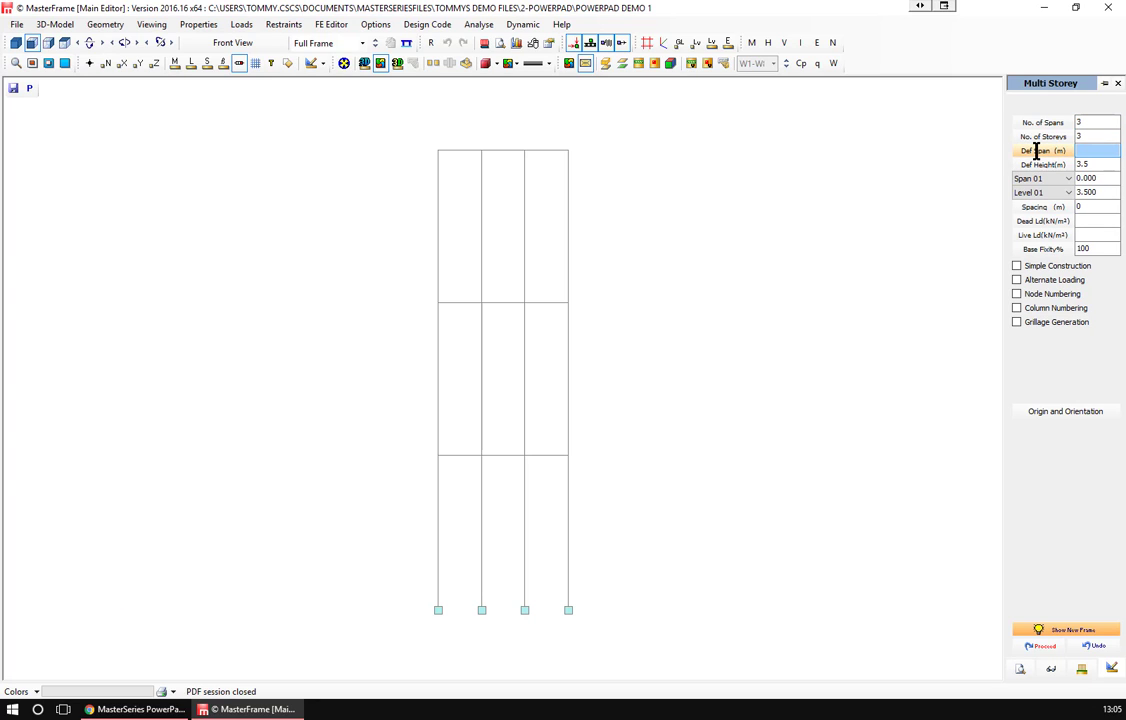
text(8)
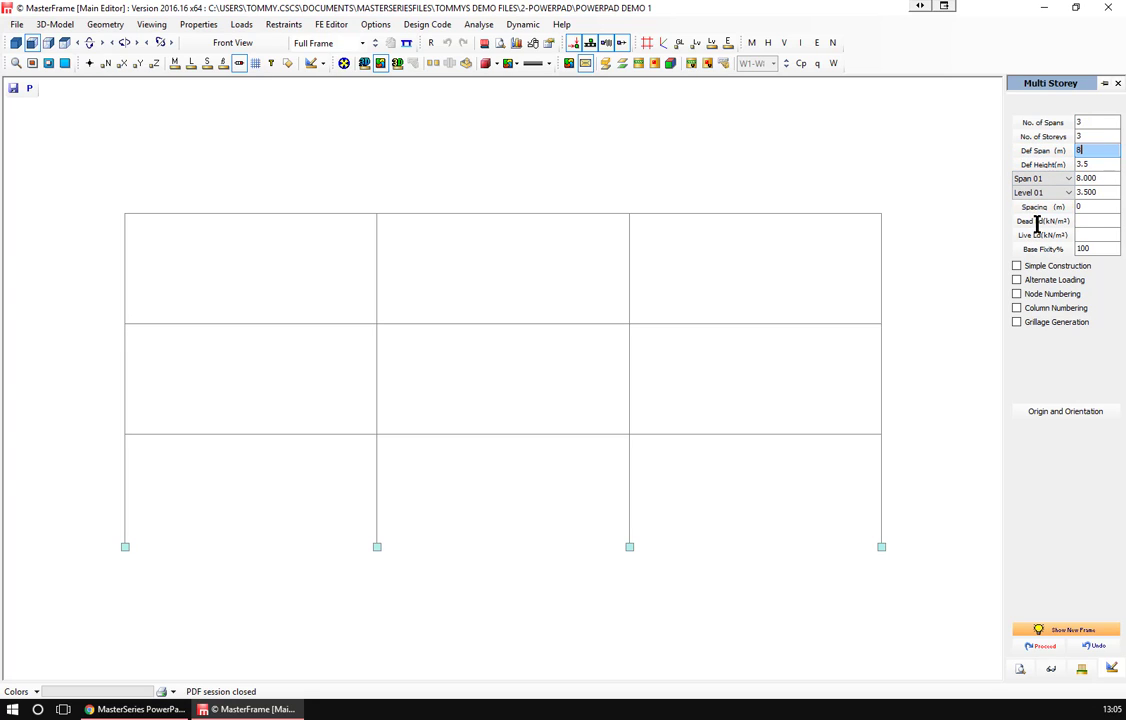
Set the dead load to 5 kN/m² and live load to 4.5 kN/m², enable simple construction, and generate the multi-storey frame.
click(1038, 222)
text(5)
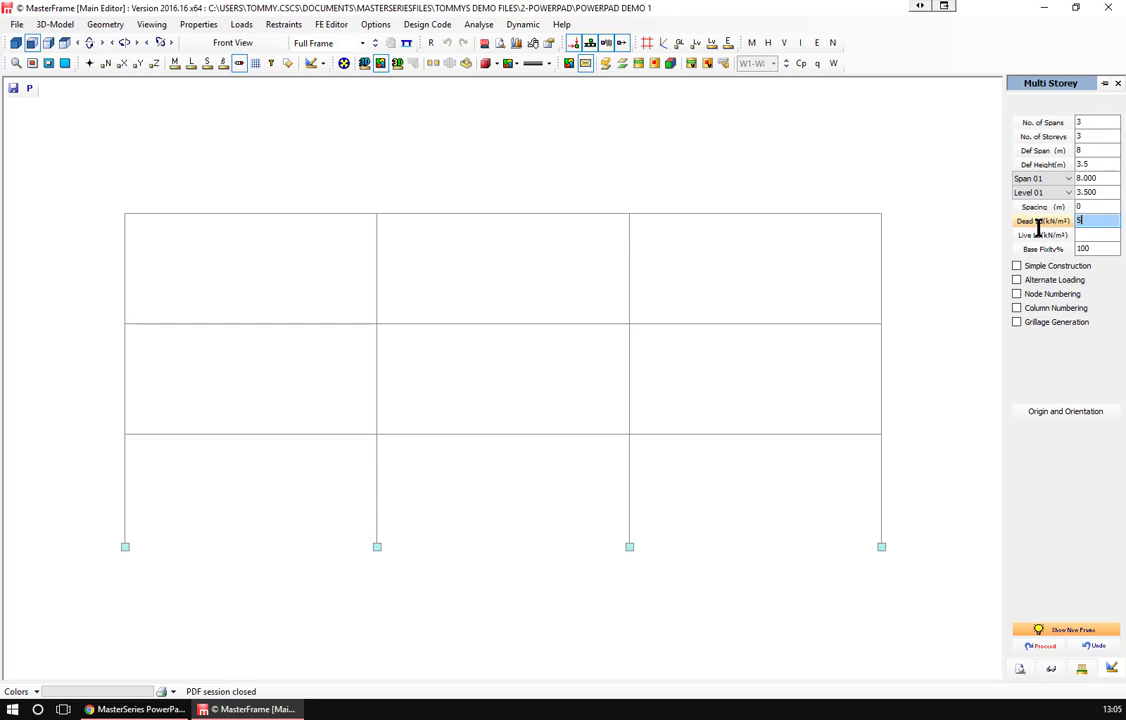
click(1033, 235)
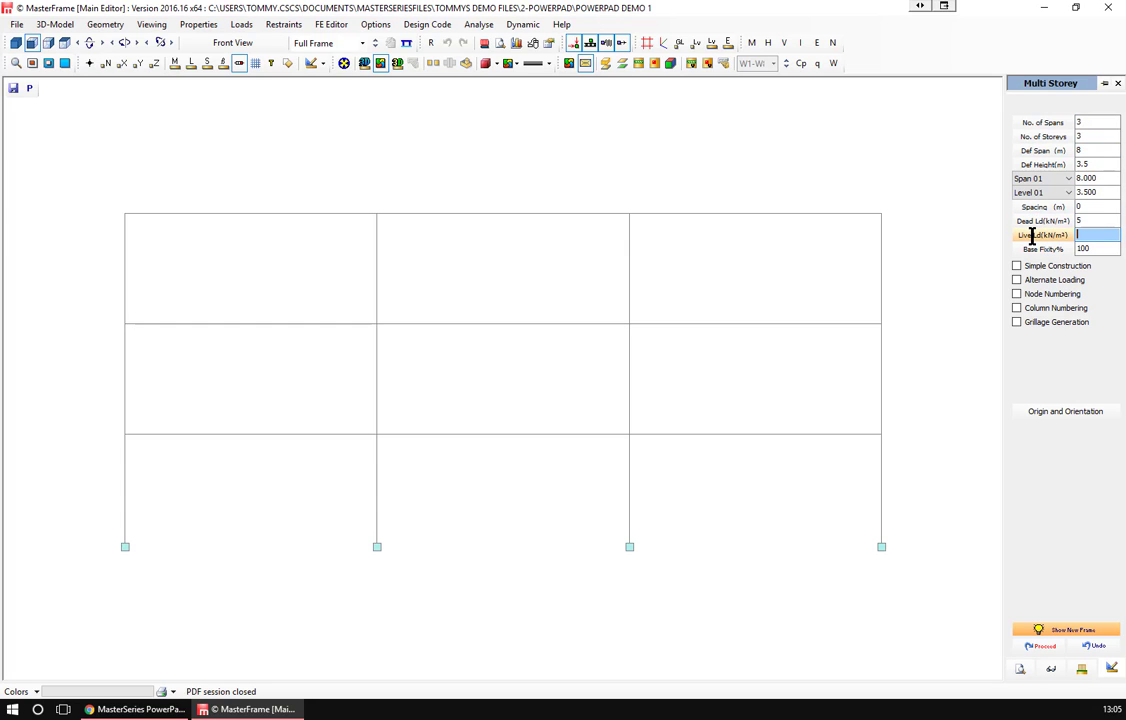
text(4.5)
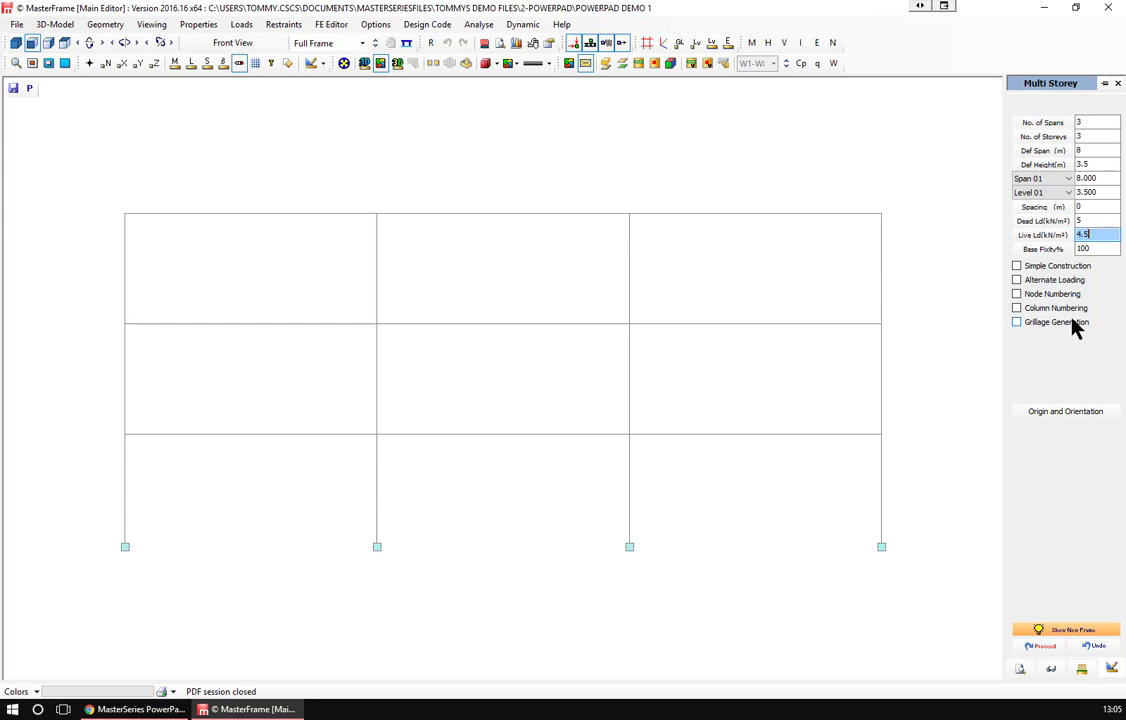
click(1016, 266)
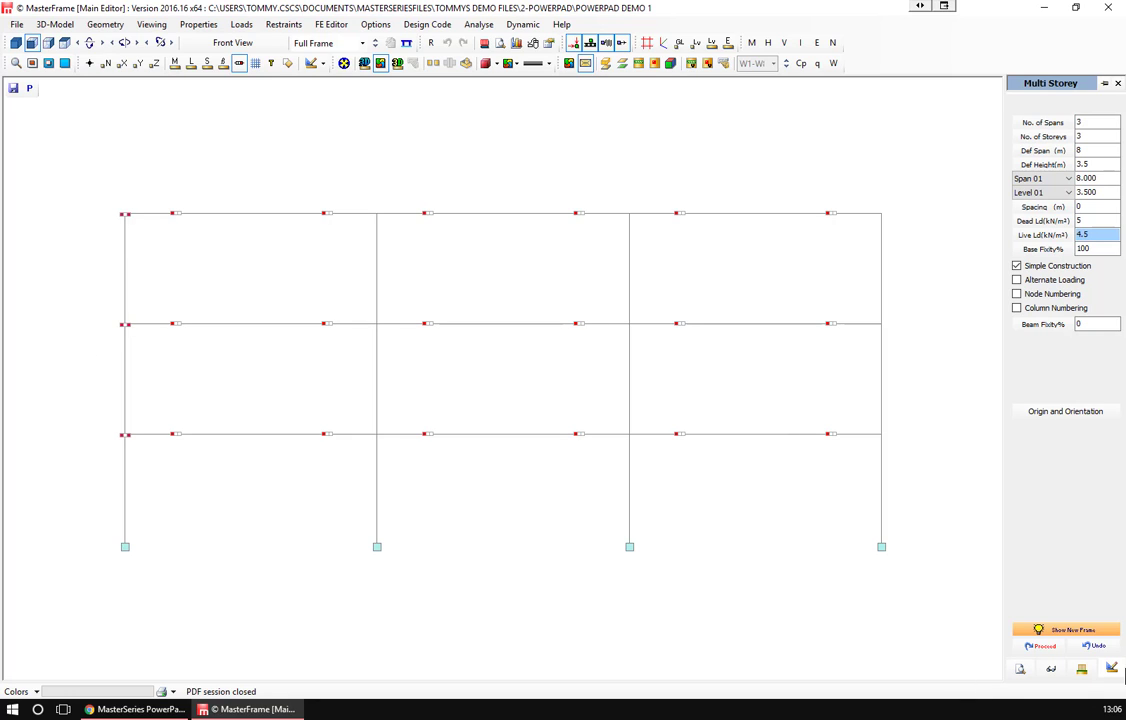
click(1041, 648)
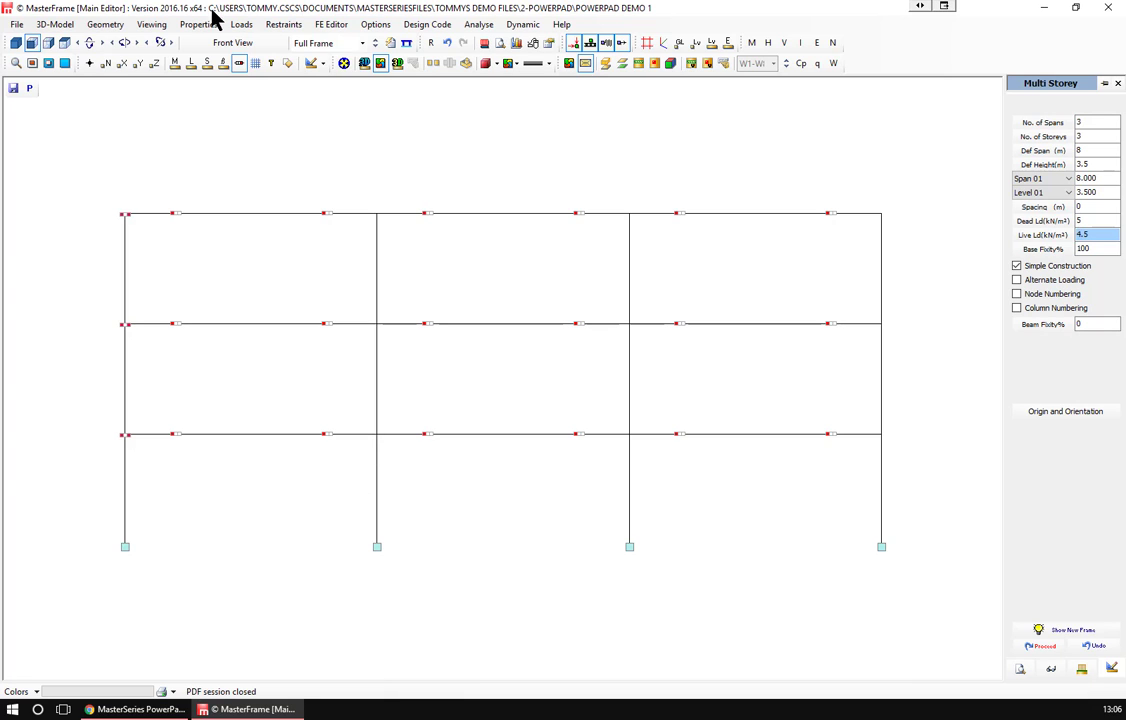
Delete the roof-level beam of the middle bay from the frame.
click(104, 24)
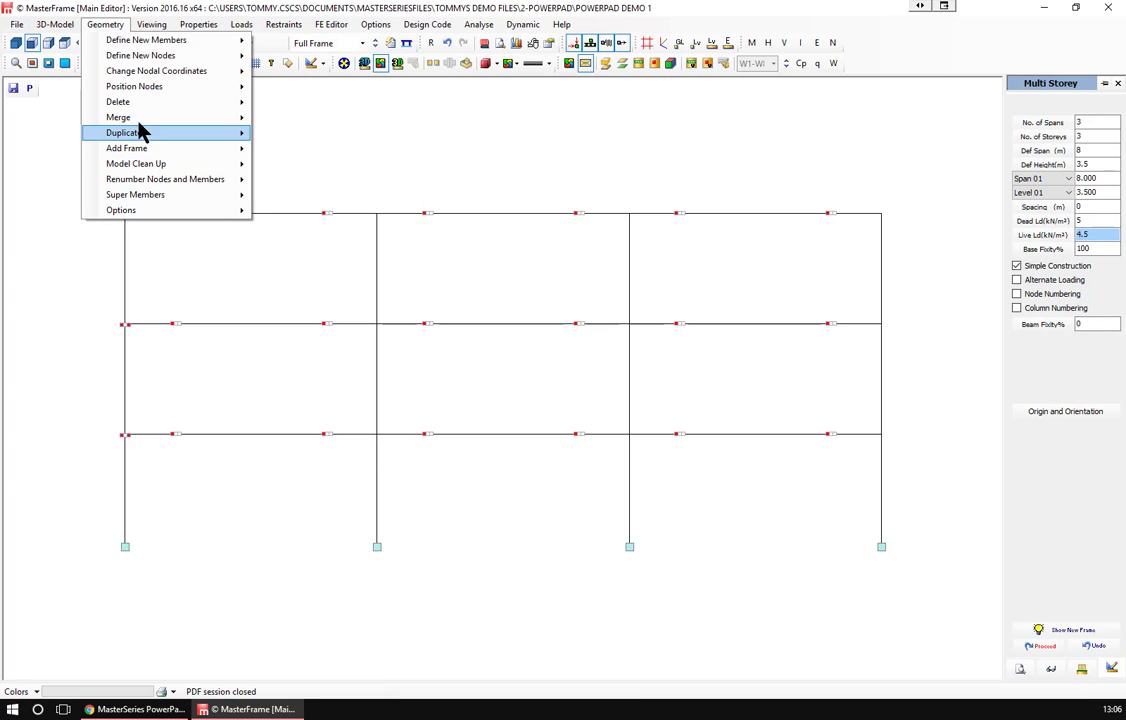
mouse_move(148, 104)
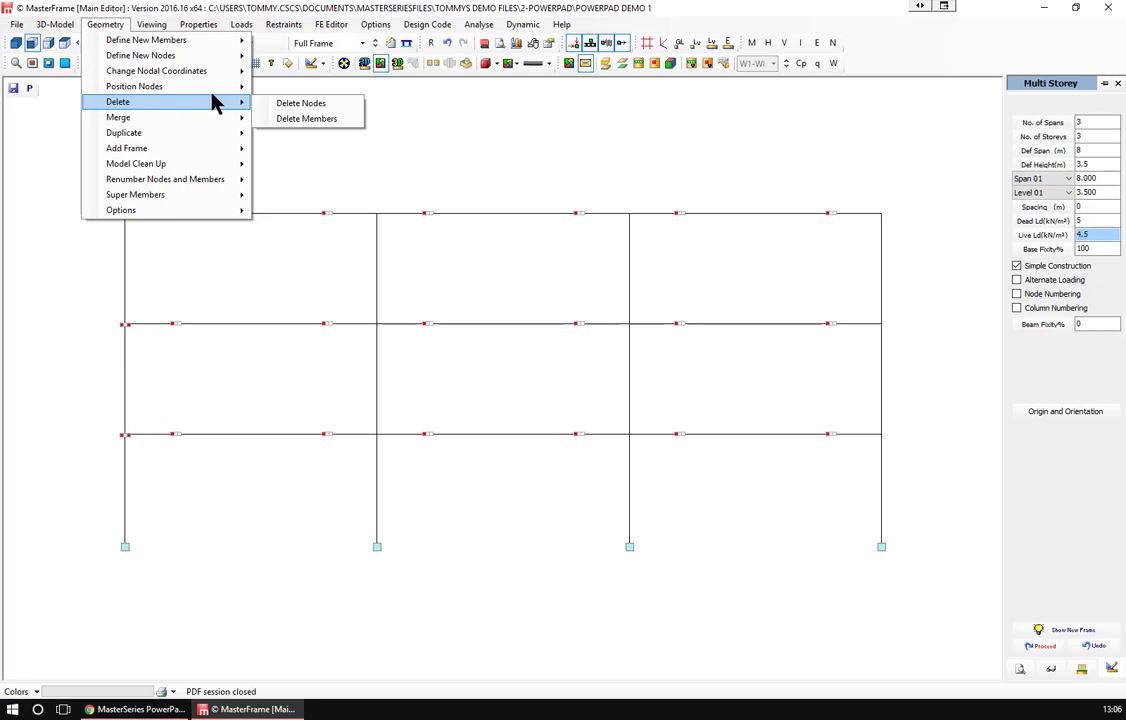
click(302, 104)
click(105, 26)
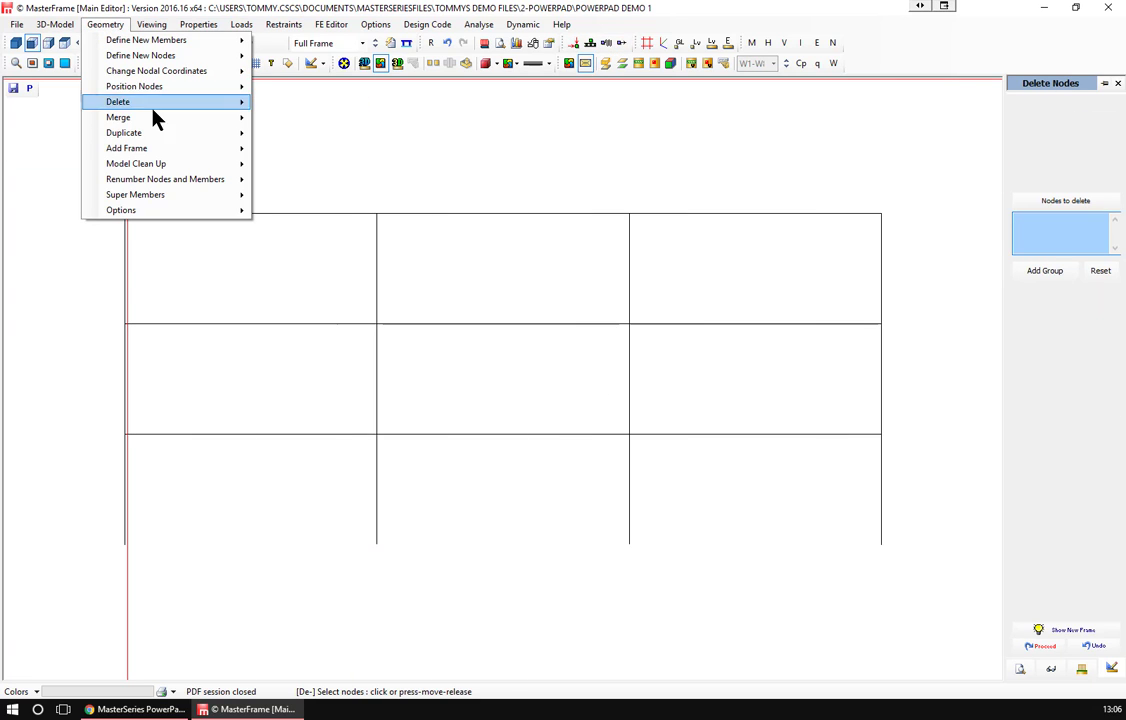
mouse_move(185, 104)
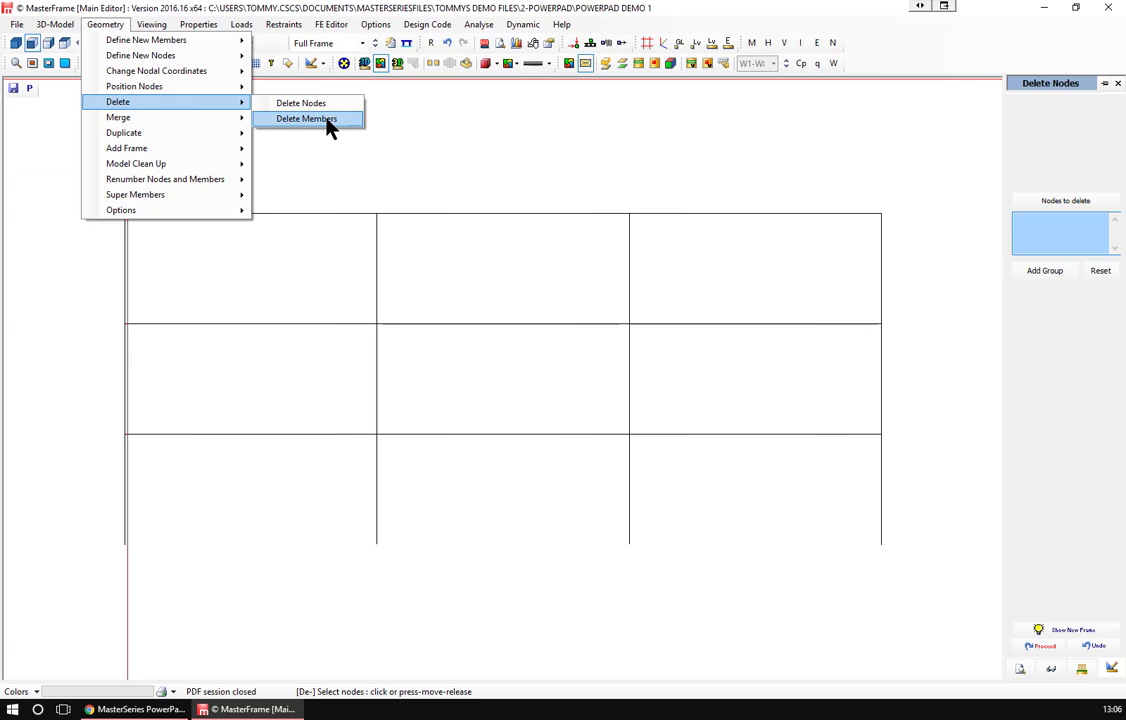
click(318, 120)
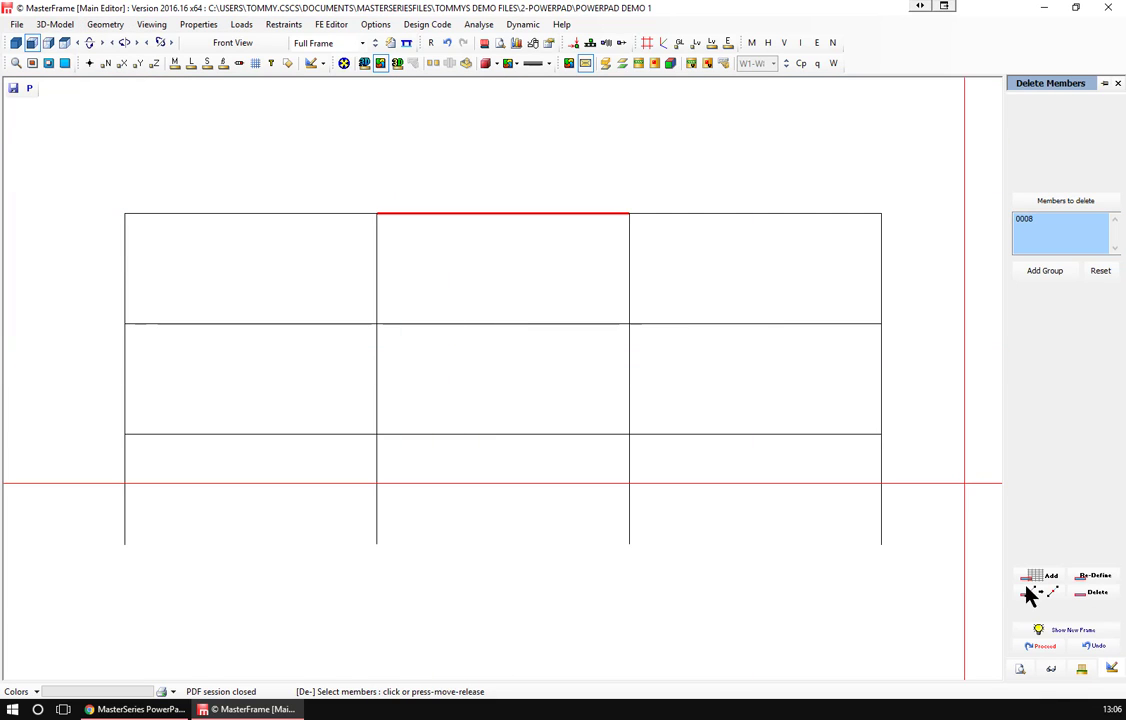
click(1042, 647)
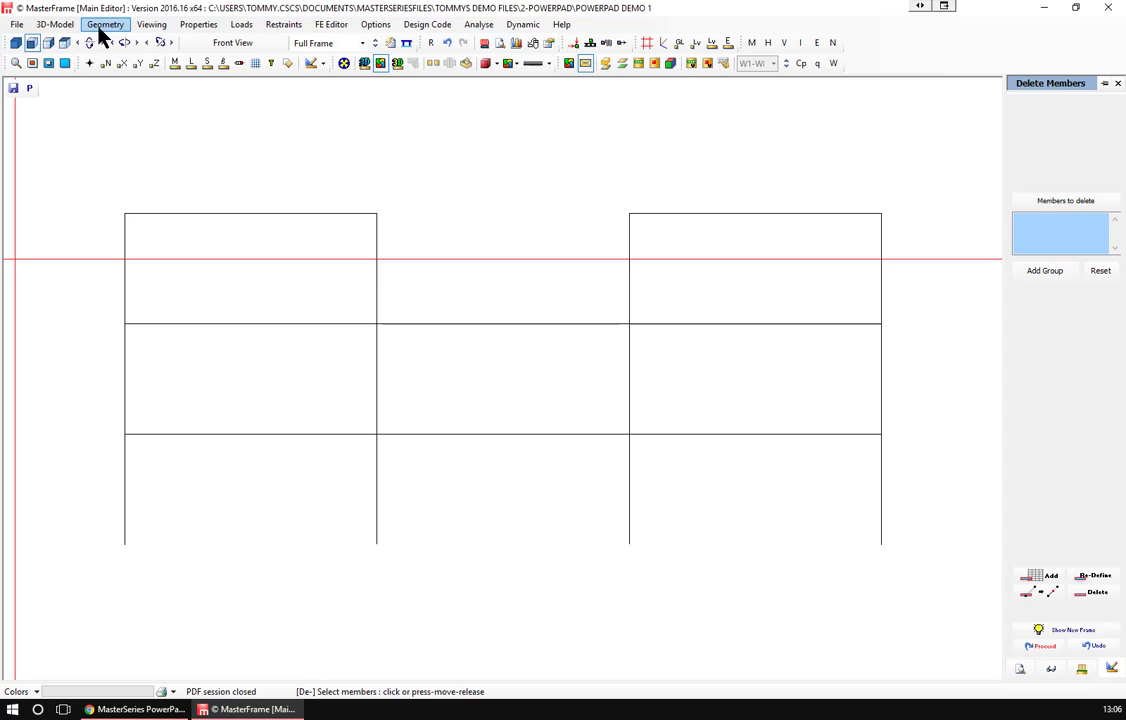
Start adding a Fink truss to the existing frame and check the X coordinates of the nodes.
click(102, 26)
mouse_move(132, 150)
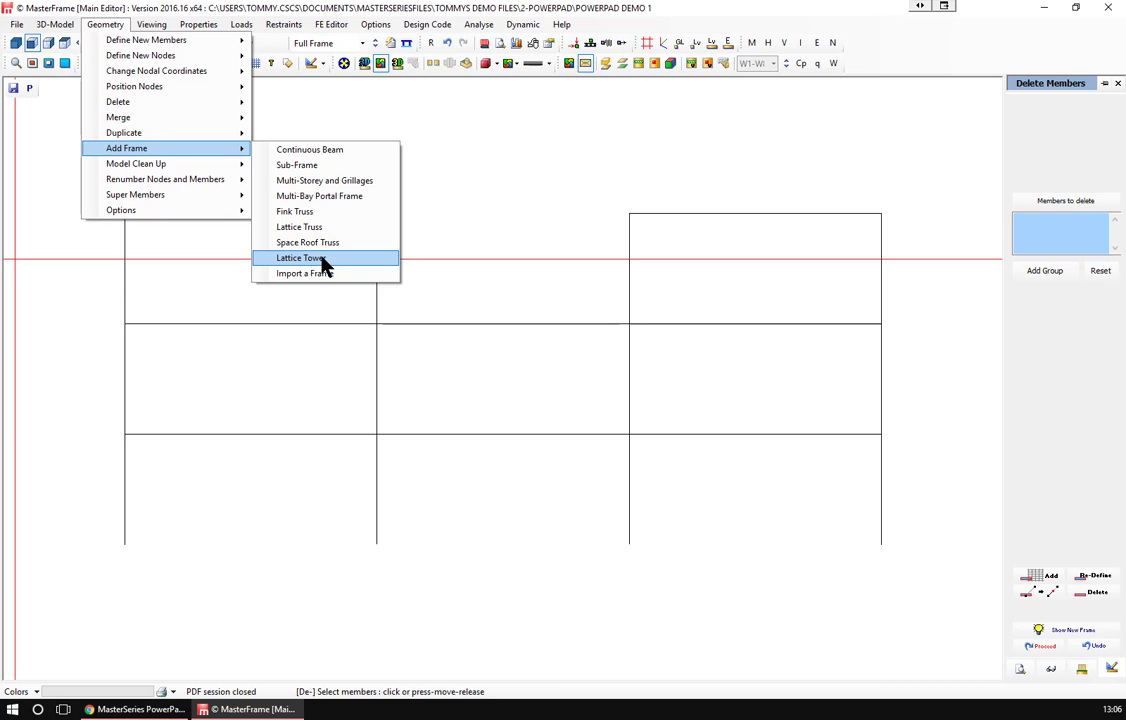
click(295, 211)
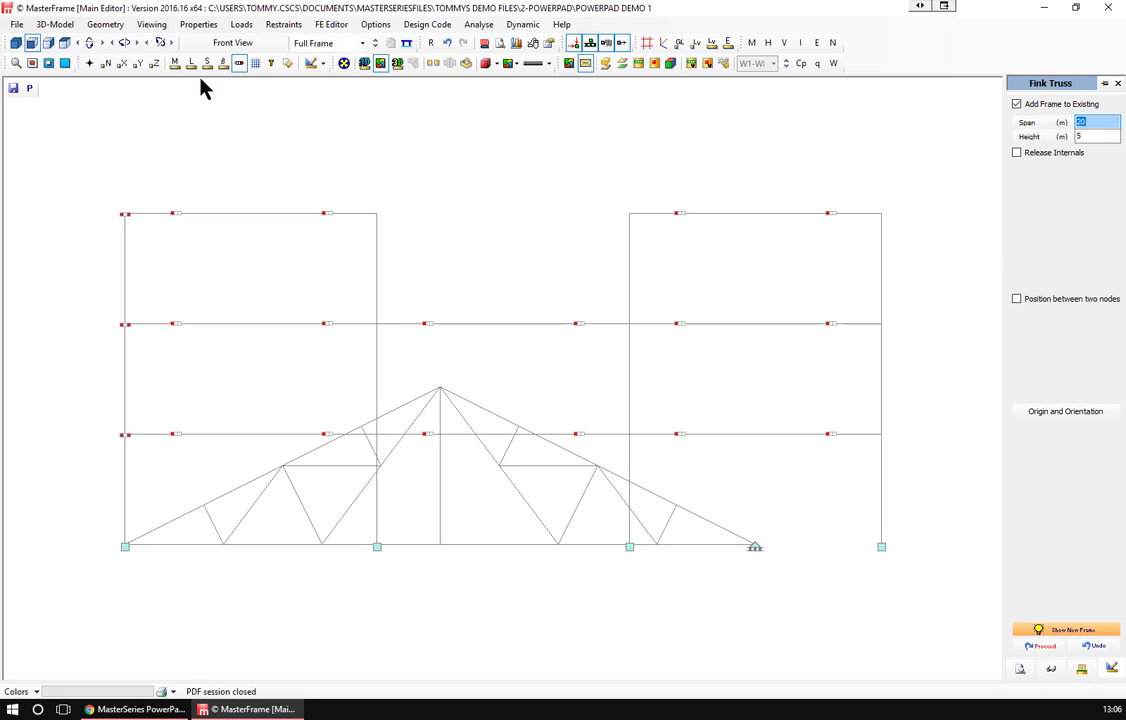
click(123, 63)
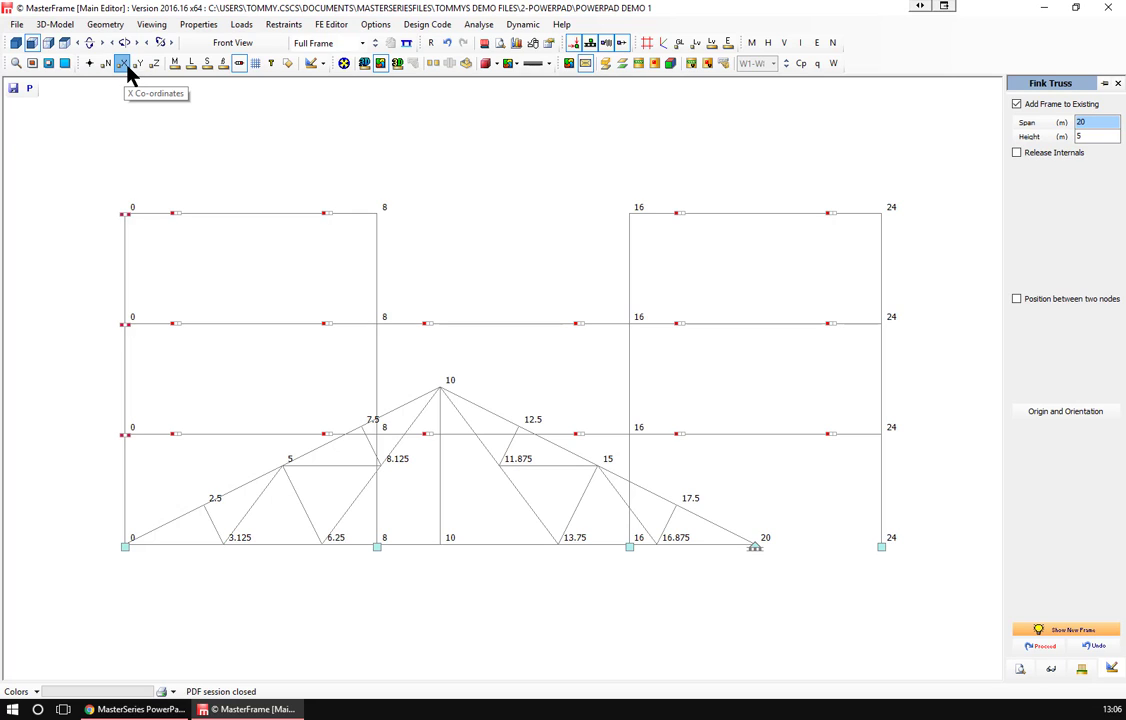
click(123, 63)
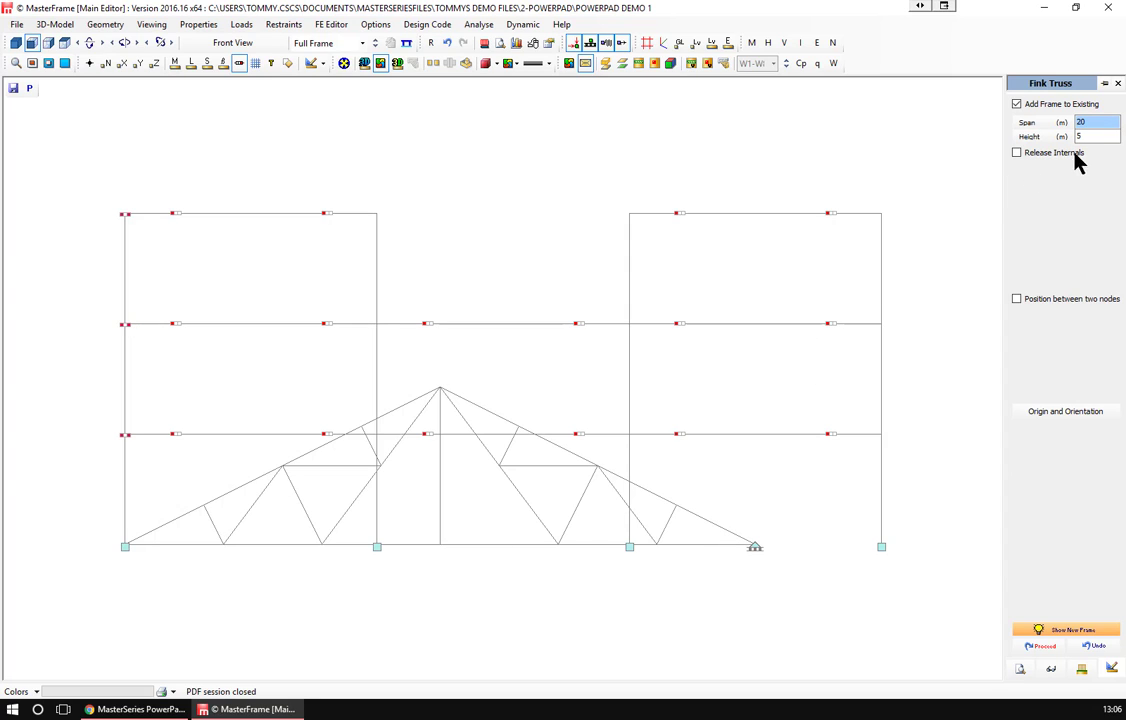
Set the Fink truss span to 8 m and its height to 2.5 m.
drag(1086, 121, 1051, 118)
text(83)
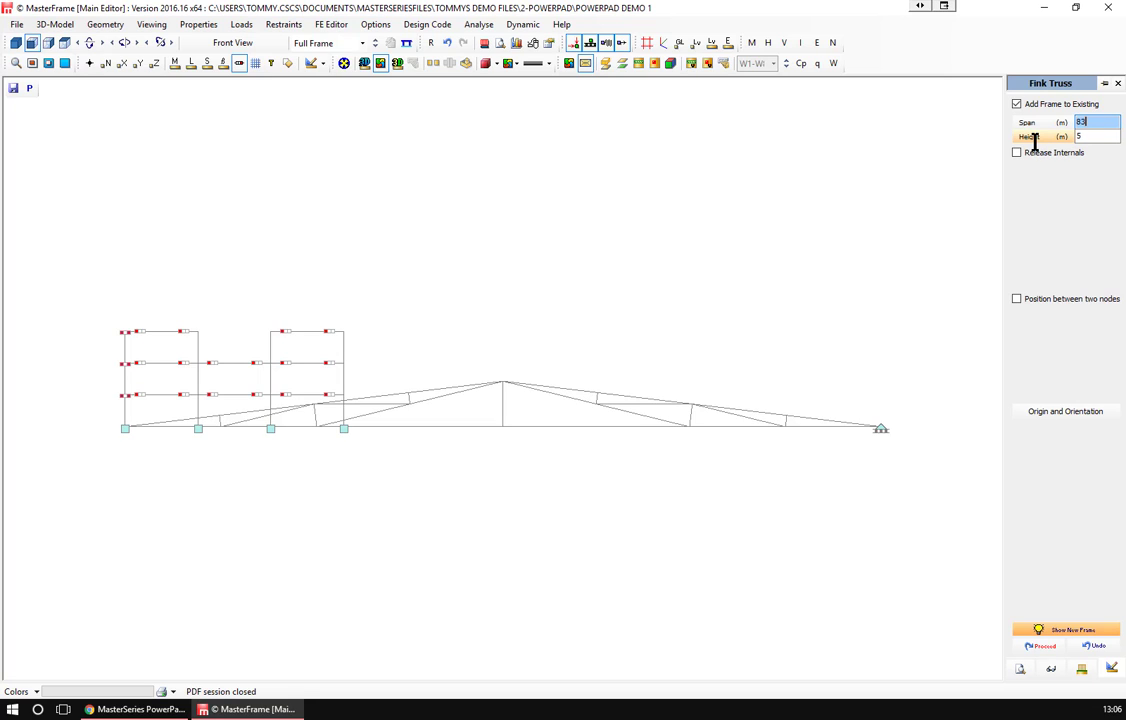
key(BackSpace)
click(1091, 139)
key(BackSpace)
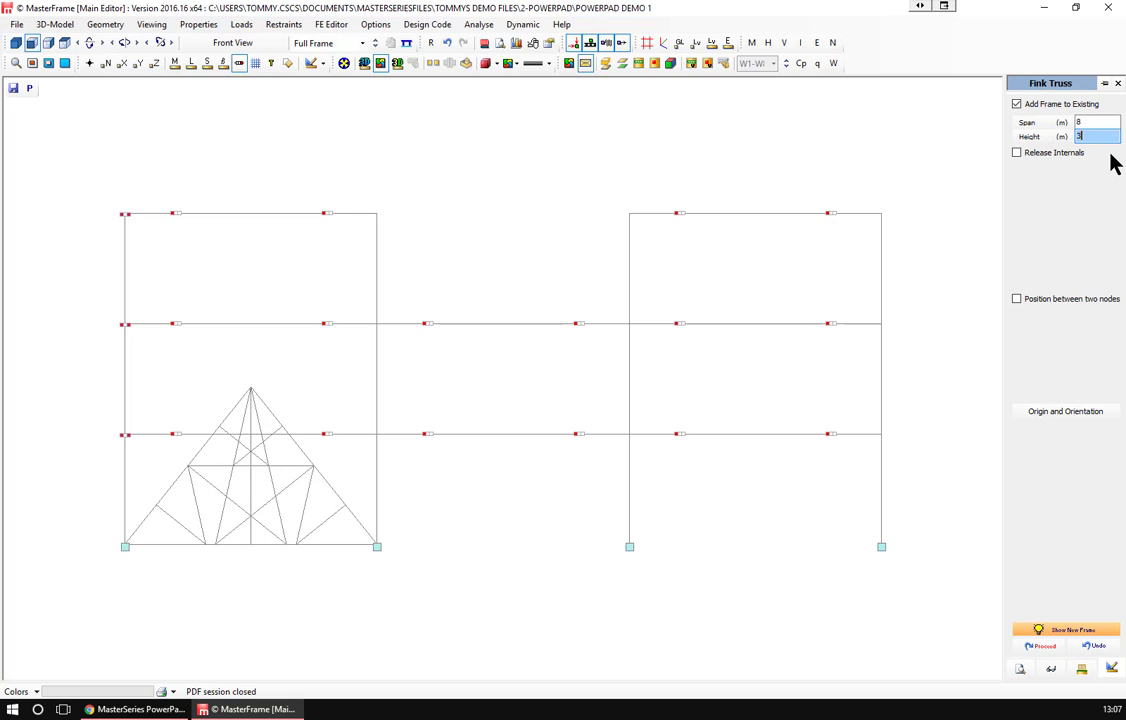
text(3)
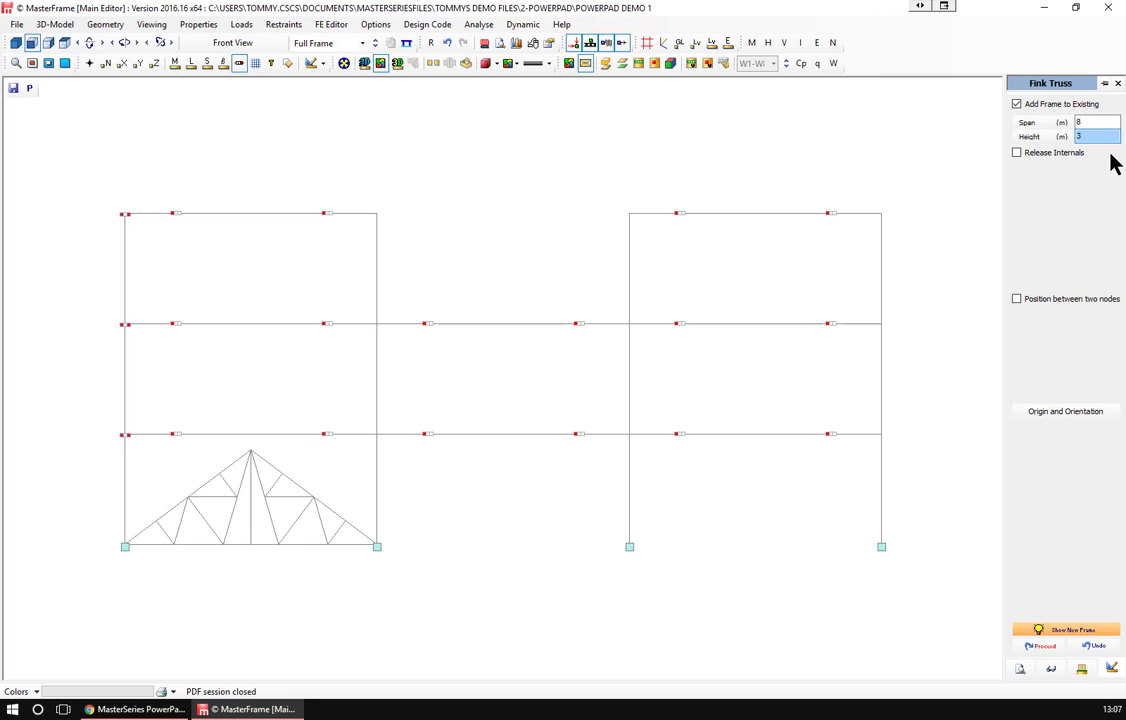
key(Delete)
text(2.5)
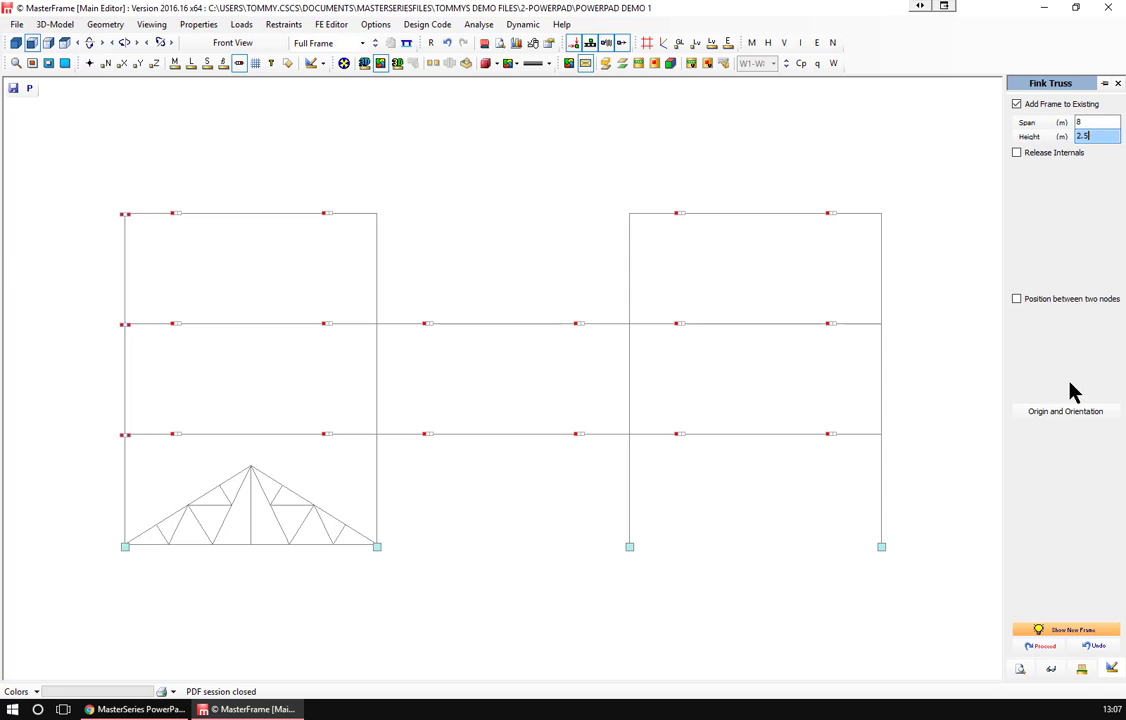
Position the truss above the middle bay by shifting it 8 m in X and 12 m in Y.
click(1063, 413)
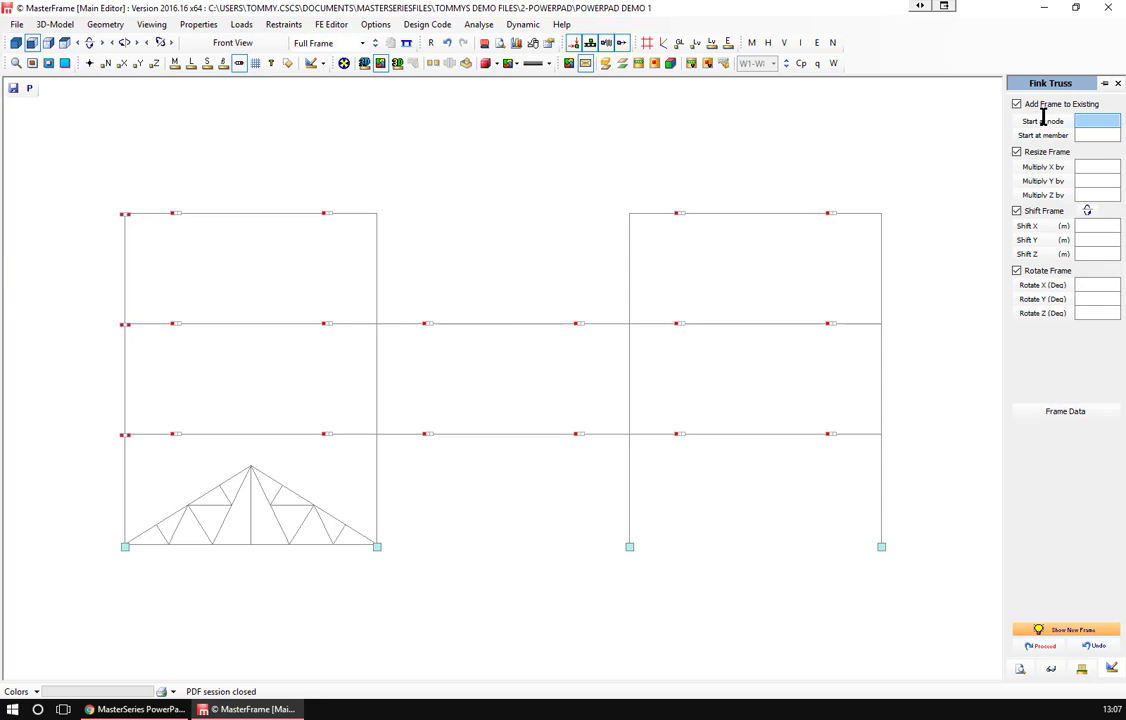
click(1026, 226)
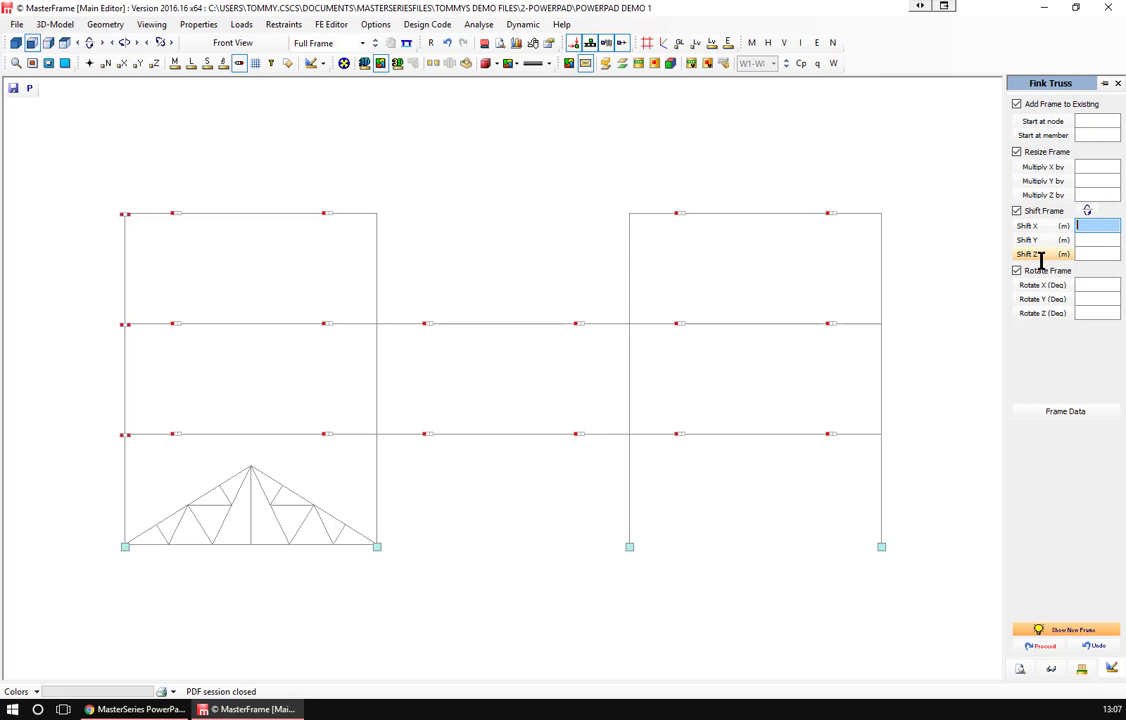
text(8)
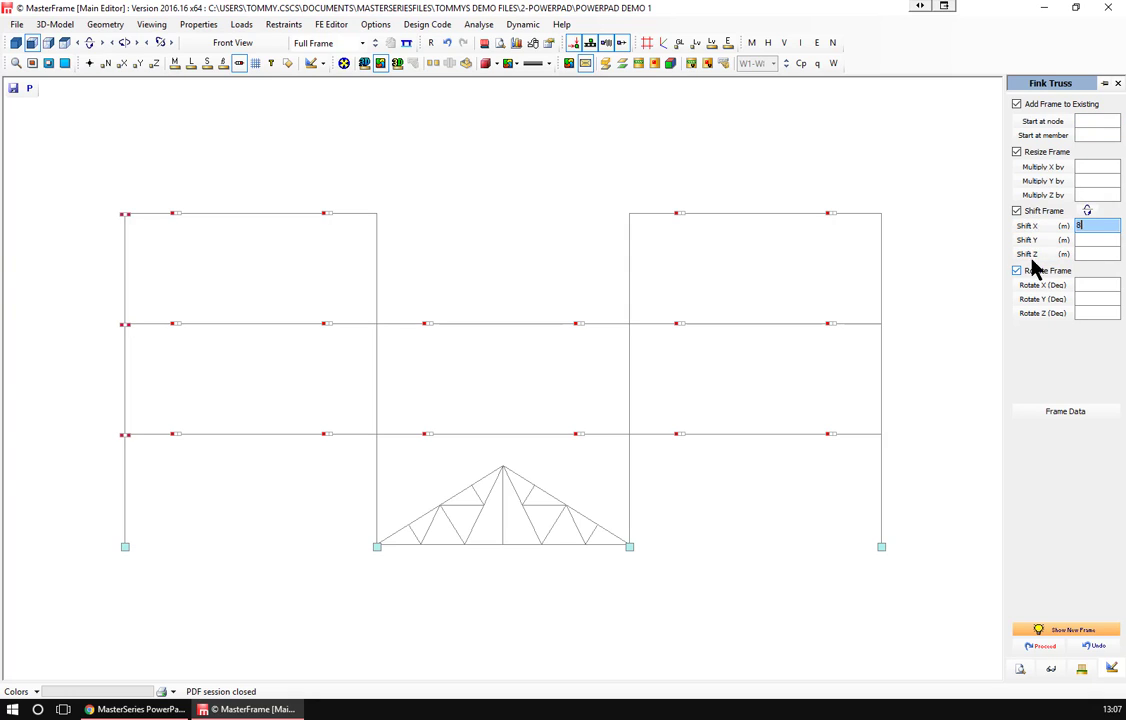
click(1027, 252)
click(1024, 239)
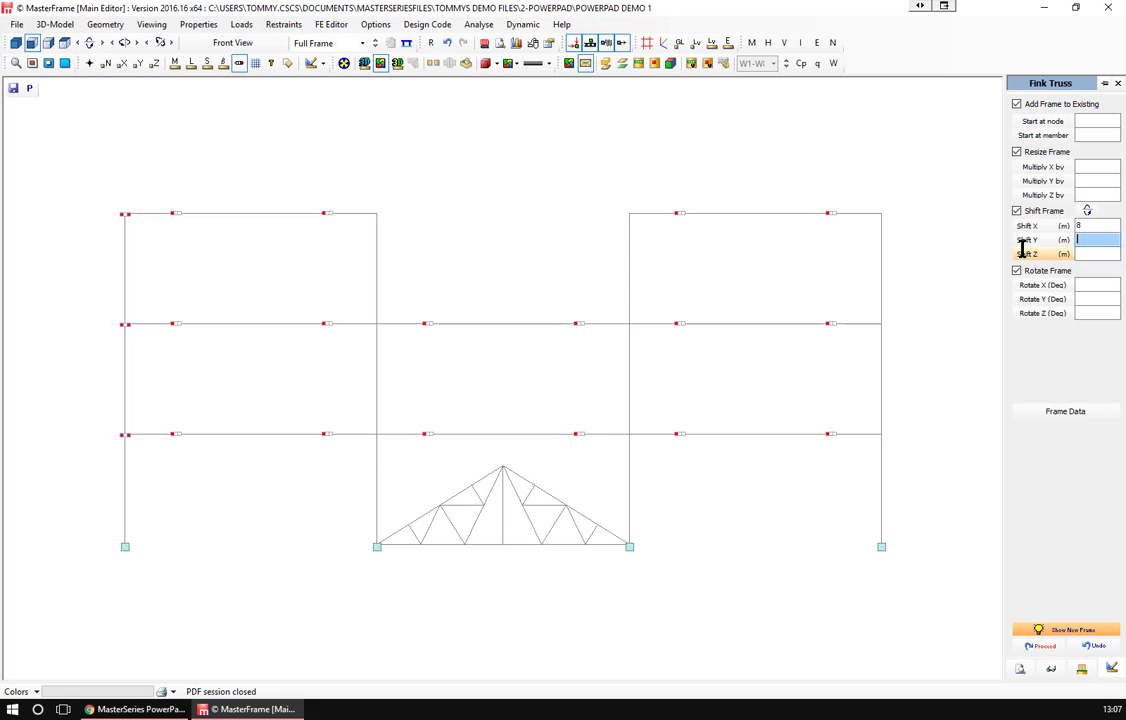
text(12)
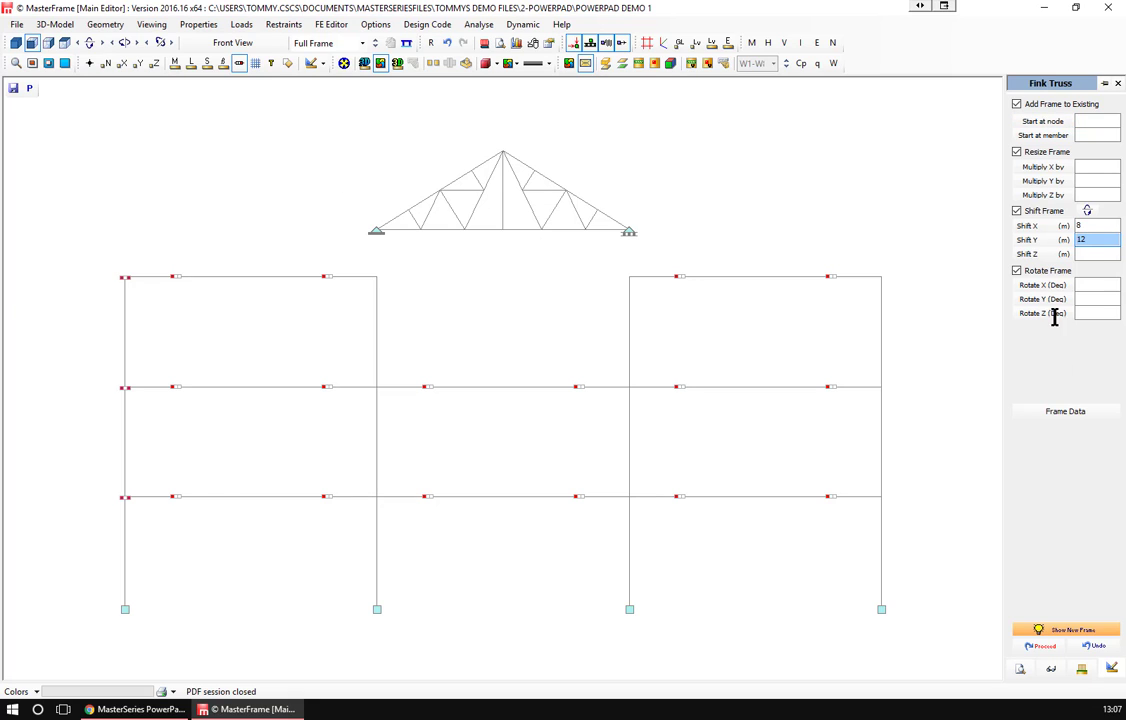
Release the internal members of the Fink truss and add it to the model.
click(1058, 414)
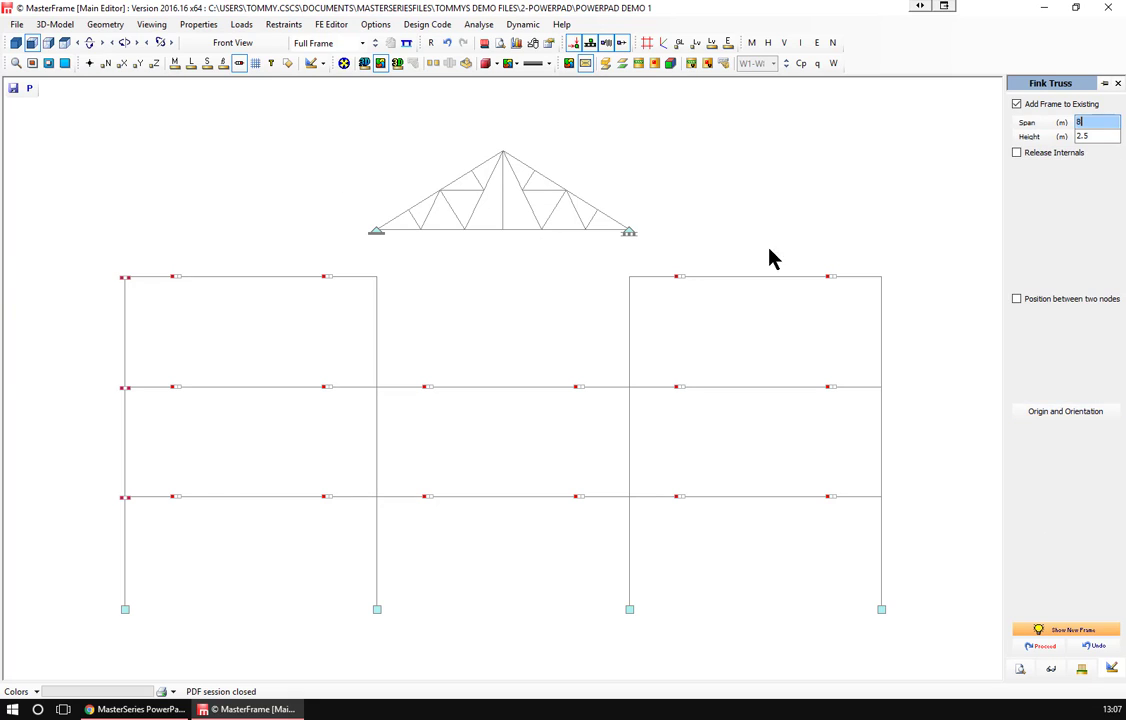
click(1017, 152)
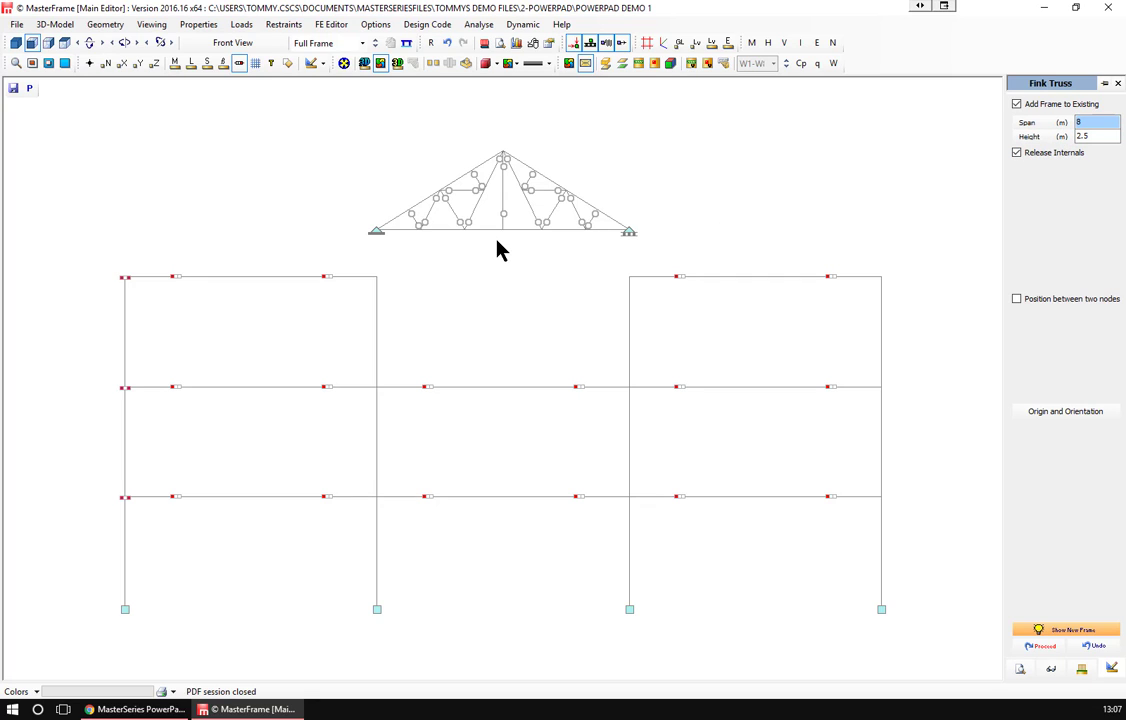
click(1045, 646)
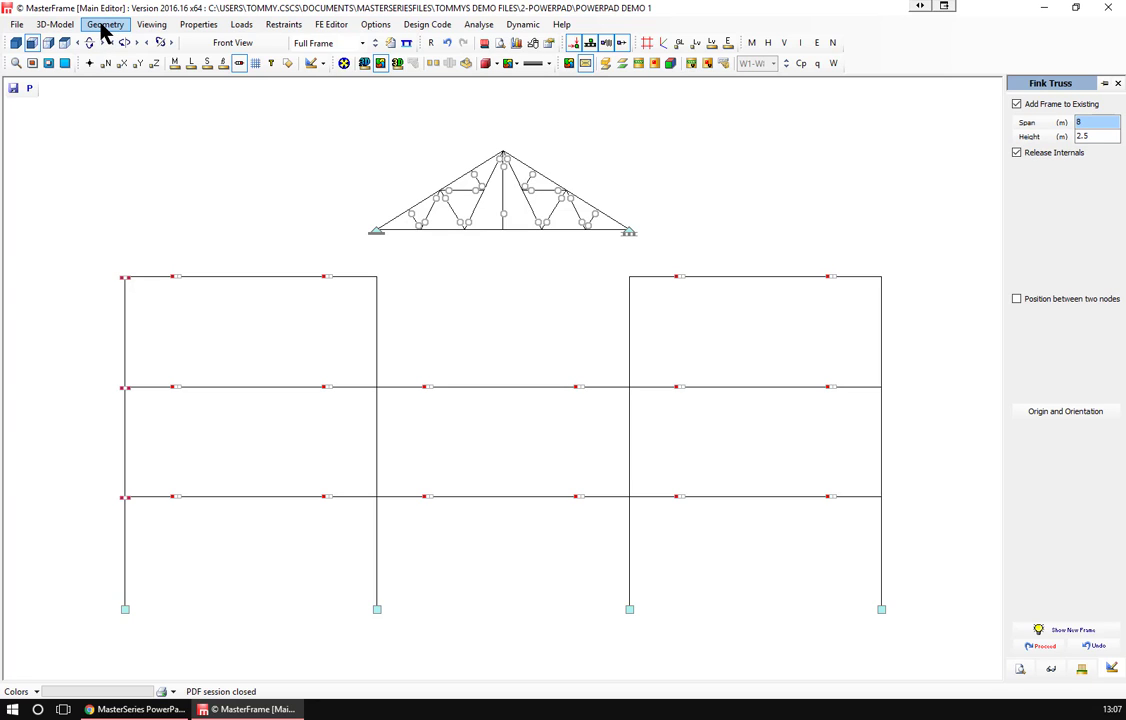
Delete the nodal restraints at both truss ends and at the three floor levels of the first column, keeping the fixed bases.
click(101, 26)
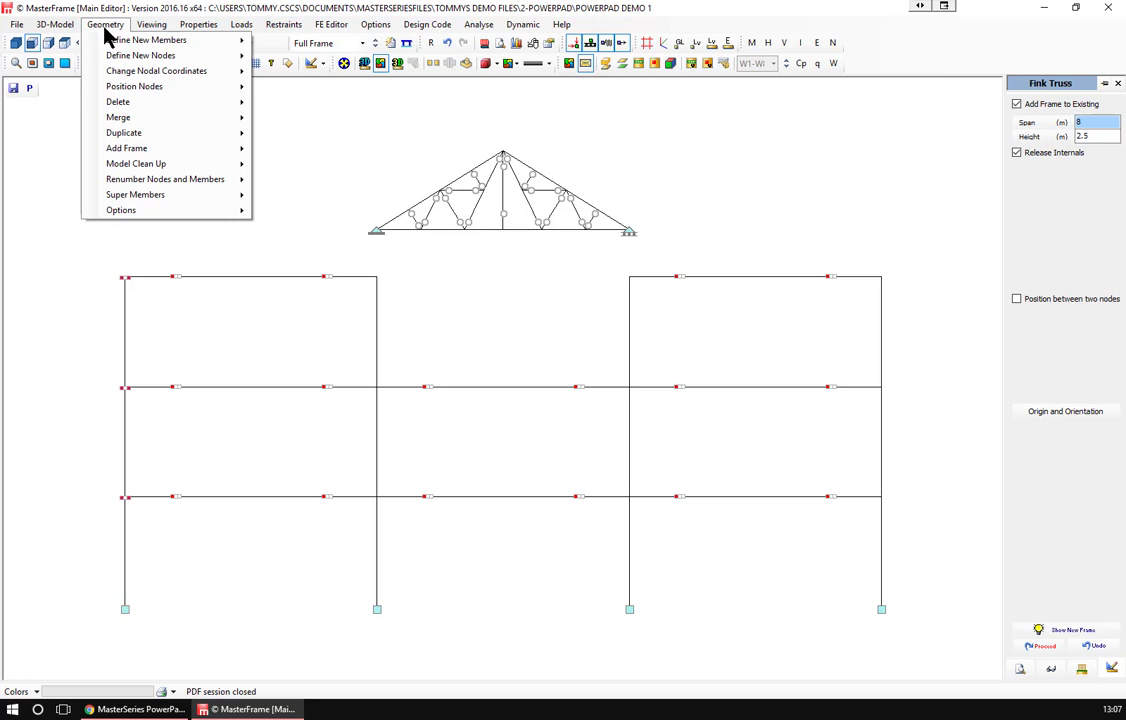
click(245, 27)
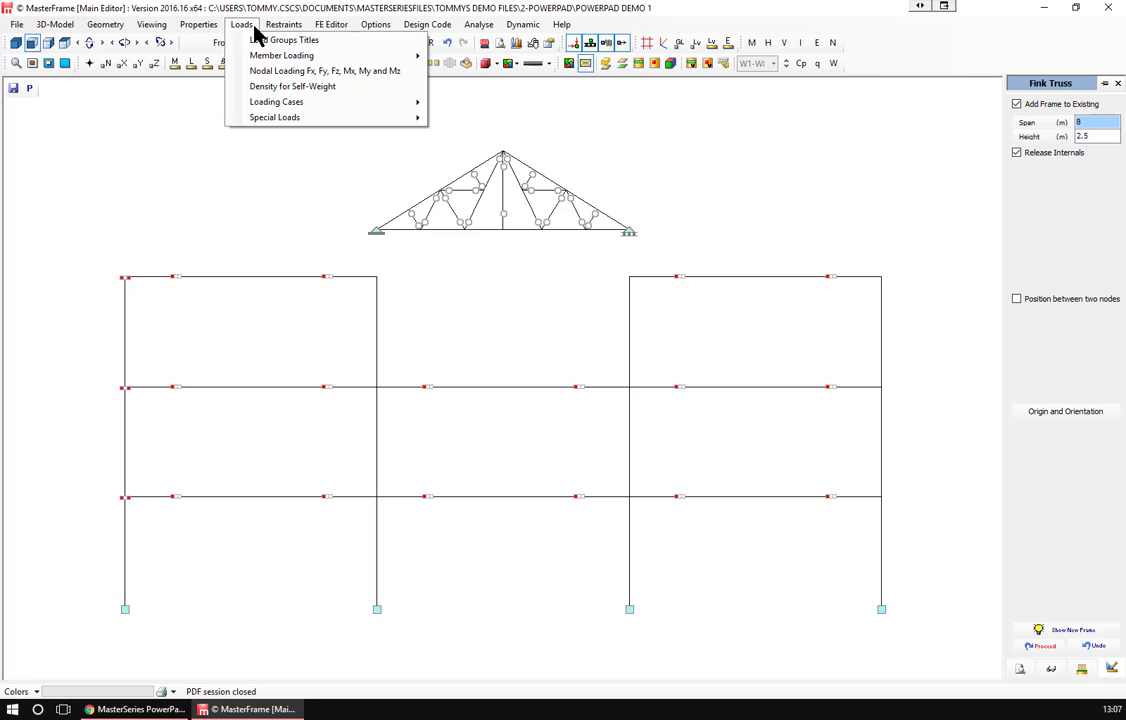
click(287, 27)
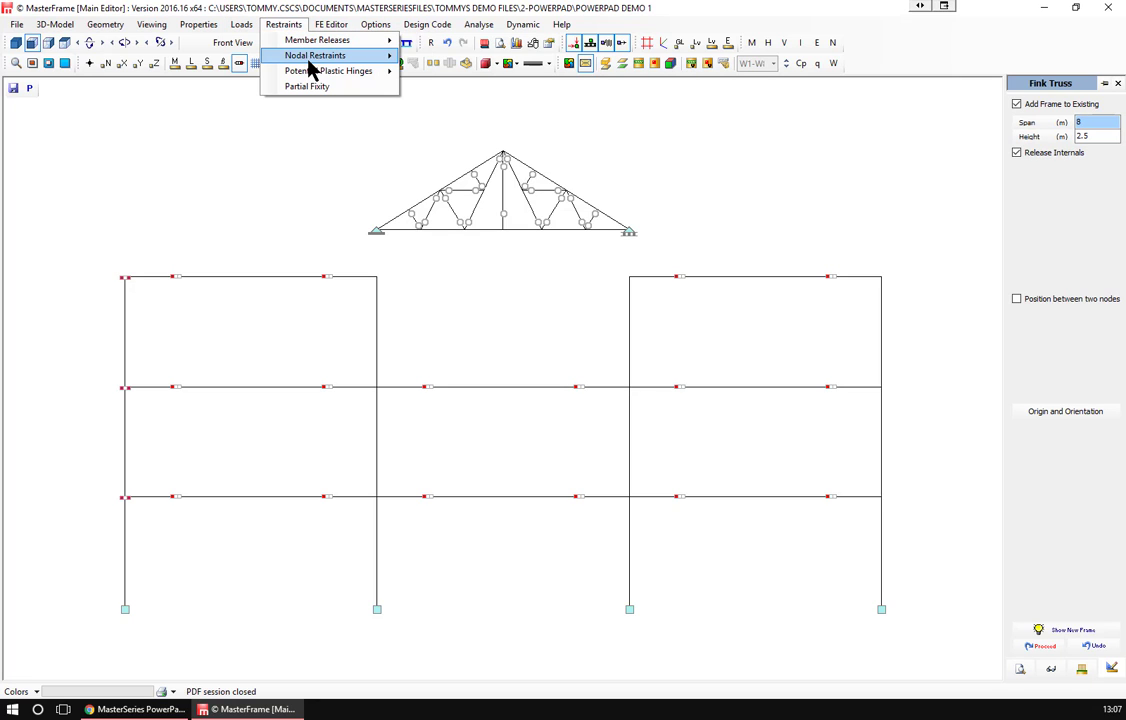
mouse_move(316, 64)
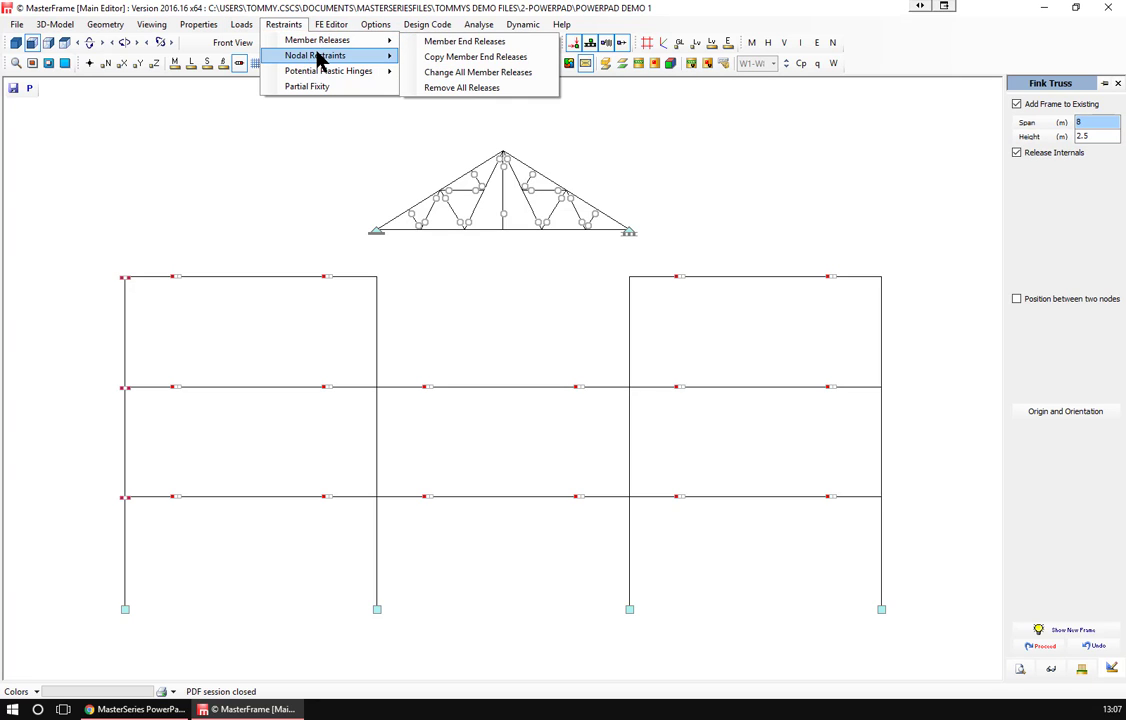
click(493, 58)
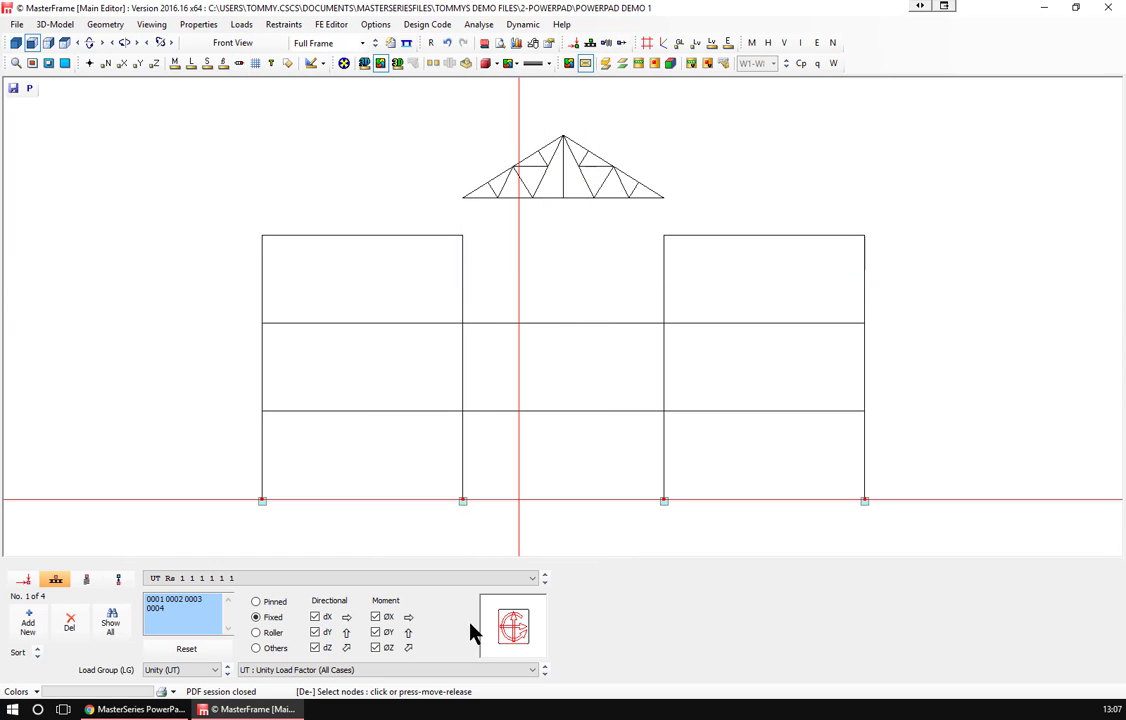
click(545, 584)
click(545, 584)
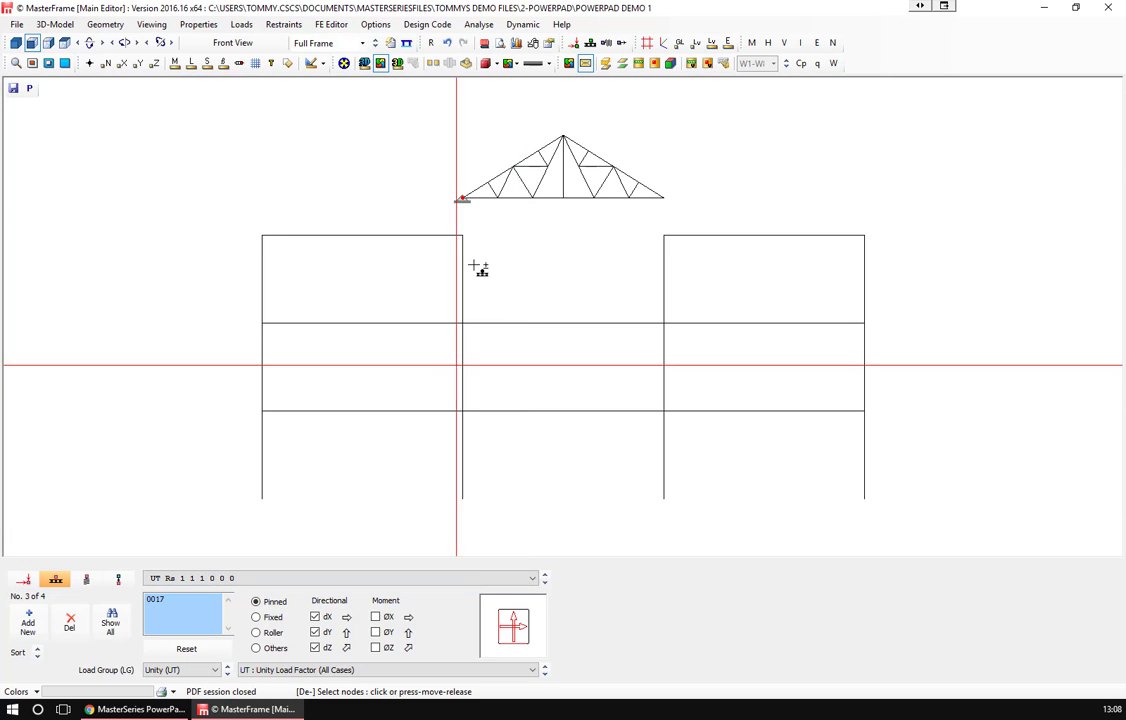
click(70, 626)
click(70, 626)
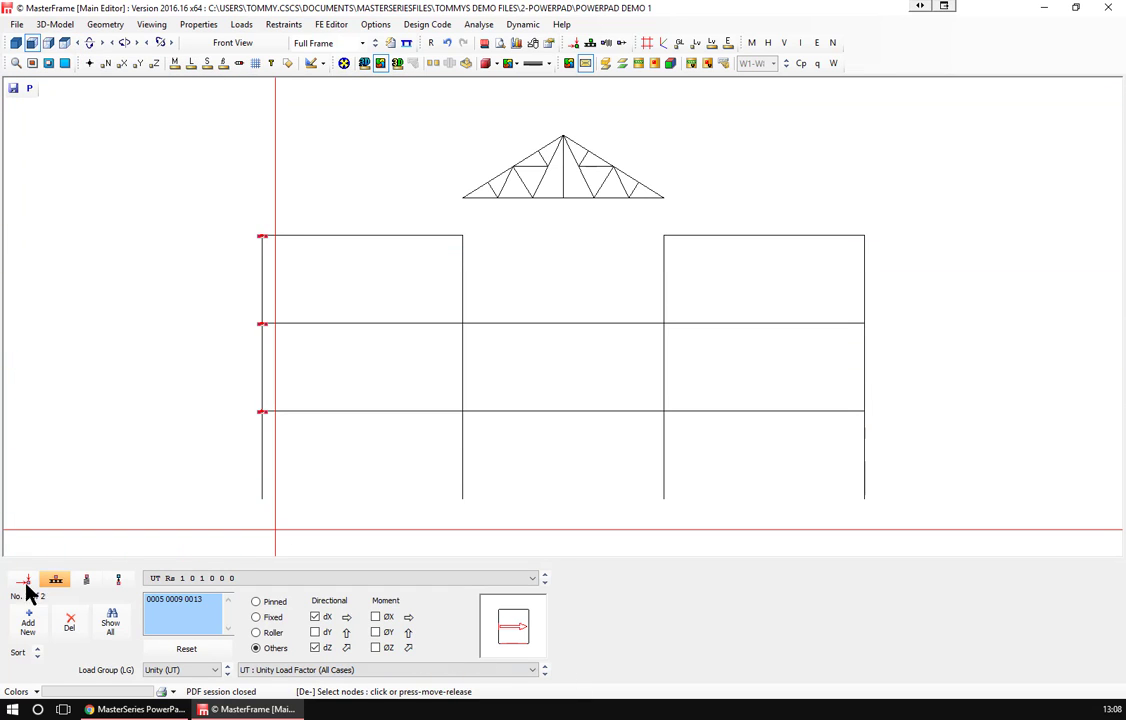
click(70, 624)
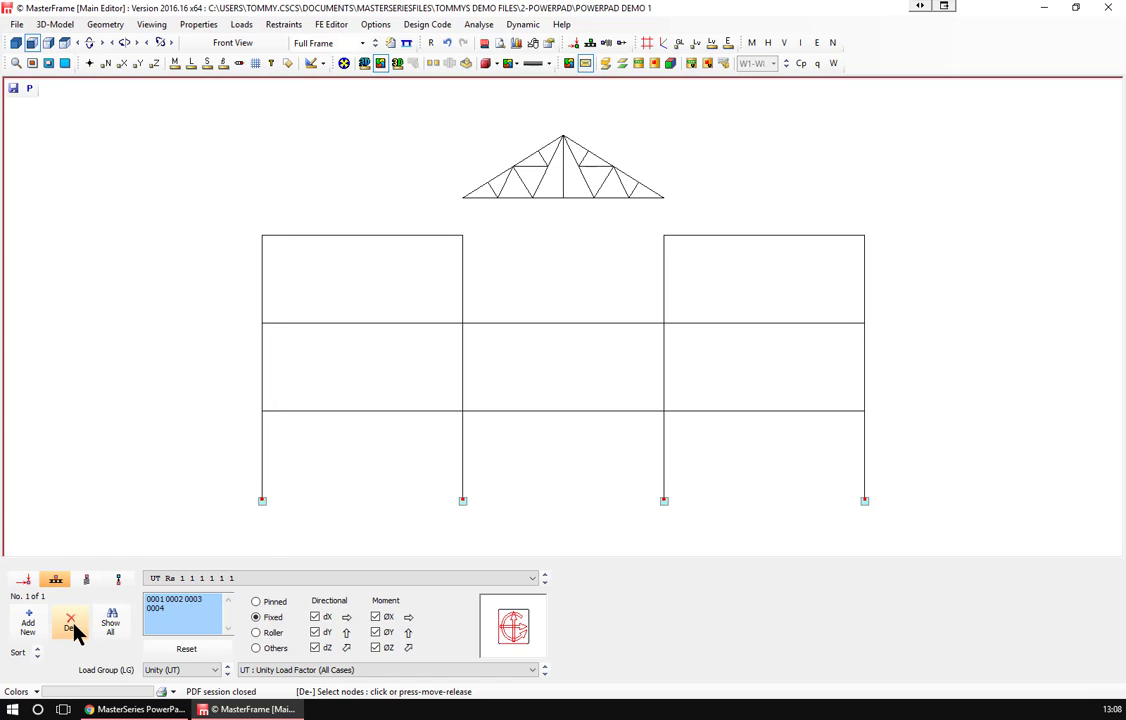
Change the restraints at the four column bases from fixed to pinned.
click(266, 604)
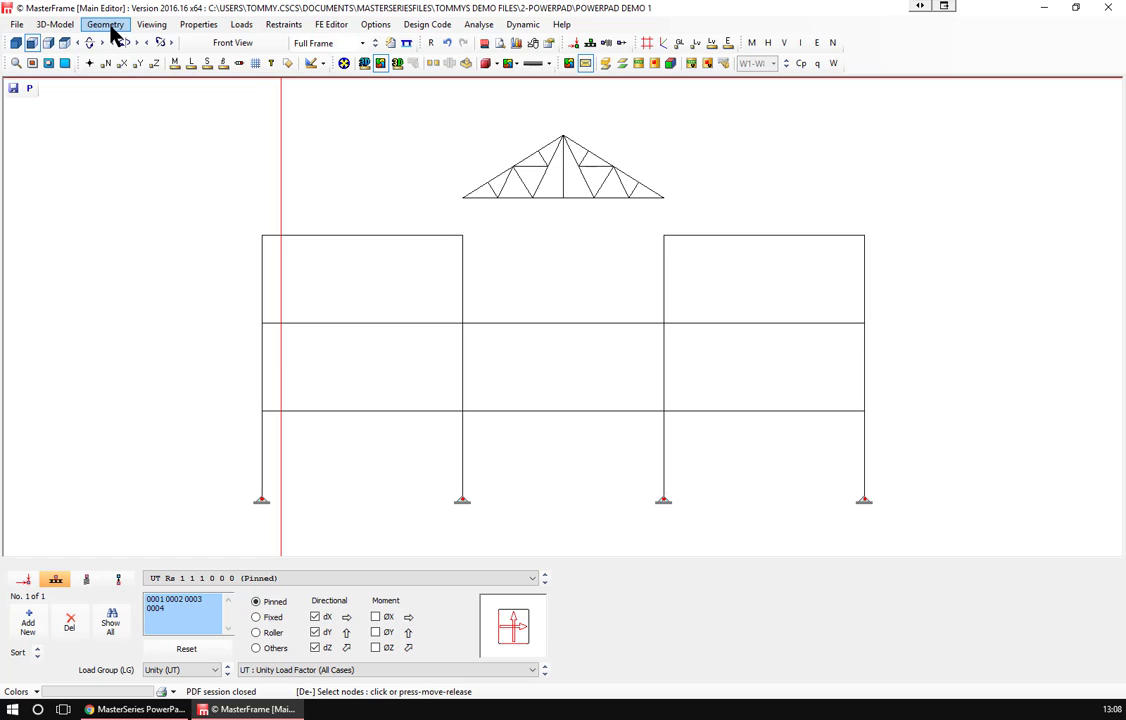
Shift all the truss nodes so the truss's left end node 17 meets node 14 at the top of the second column.
click(110, 27)
mouse_move(136, 121)
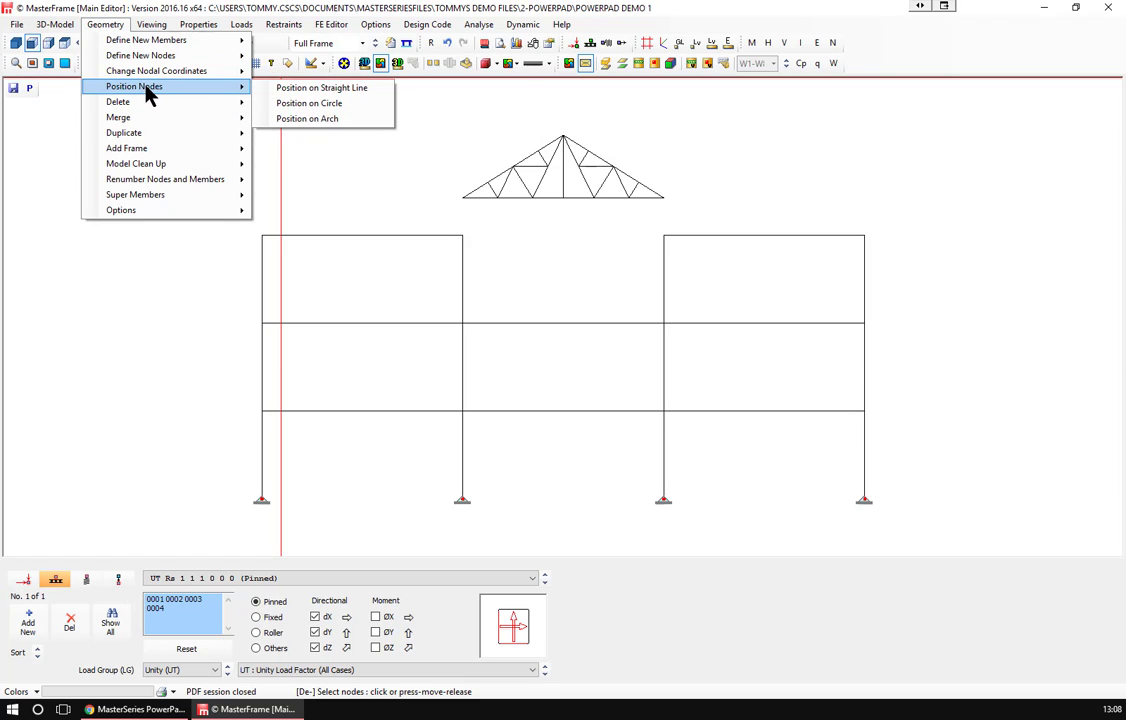
mouse_move(190, 75)
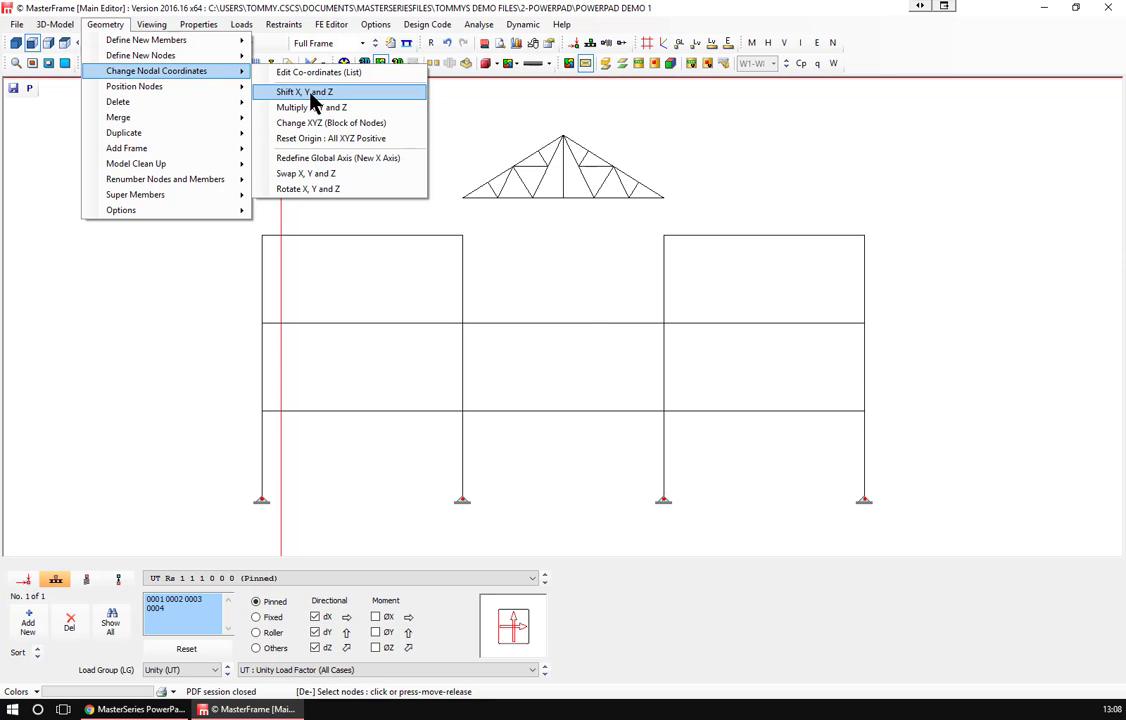
click(311, 95)
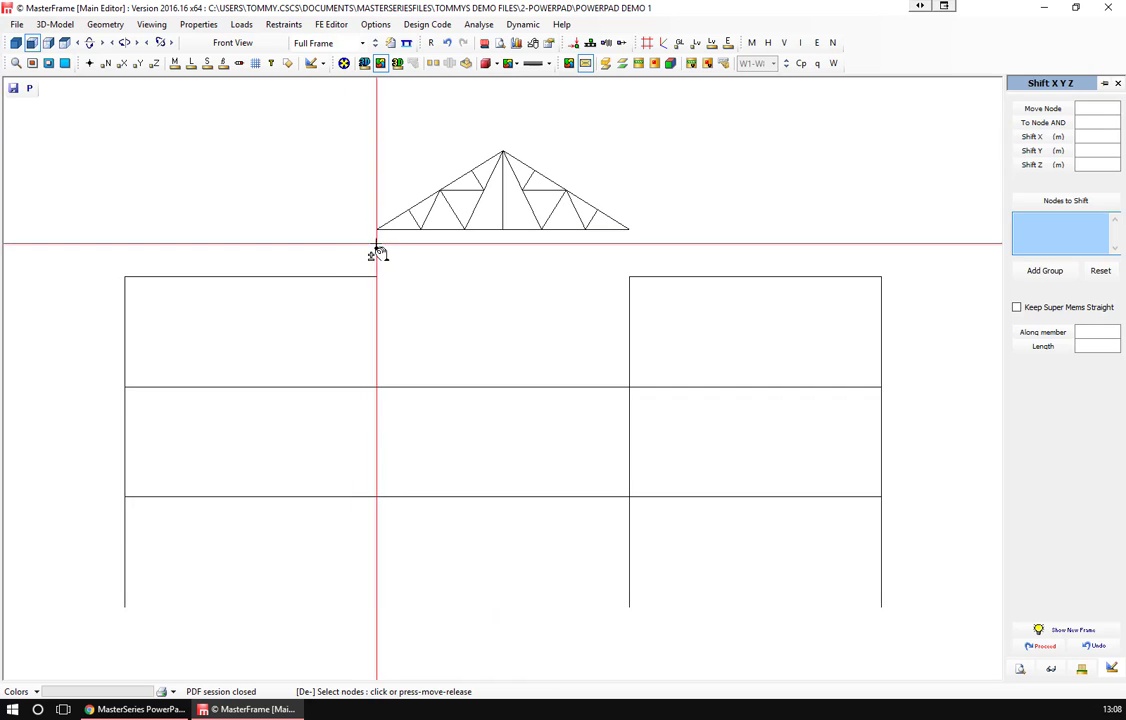
drag(370, 243, 694, 139)
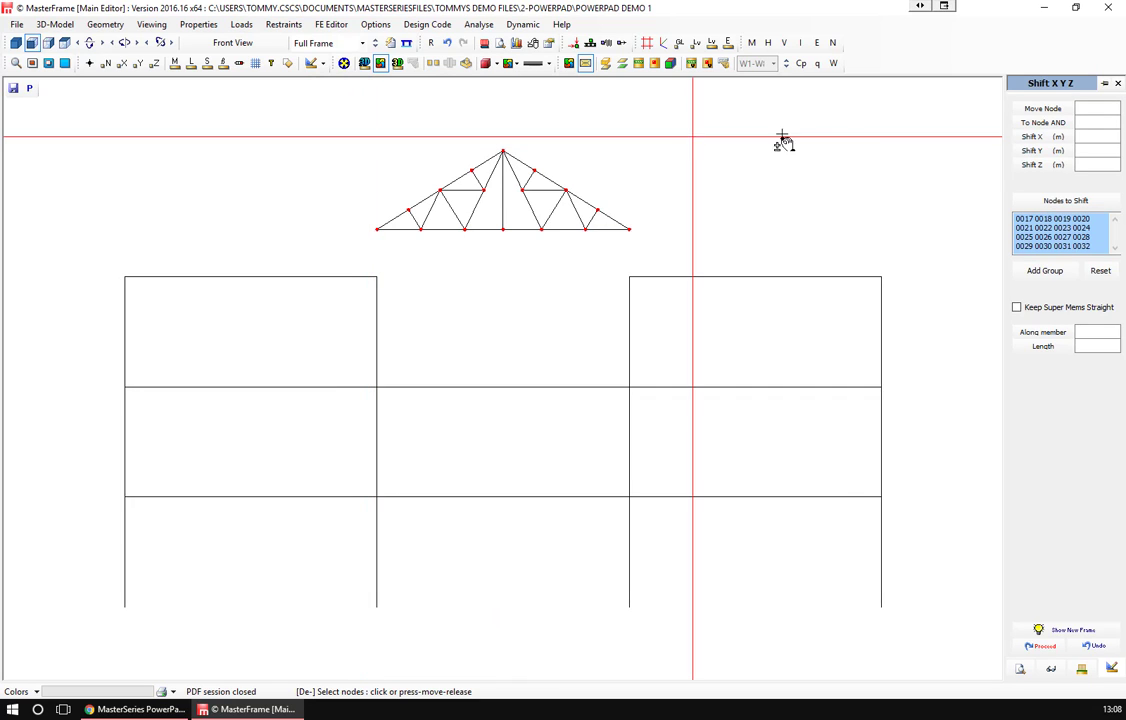
click(1022, 110)
click(376, 278)
click(377, 279)
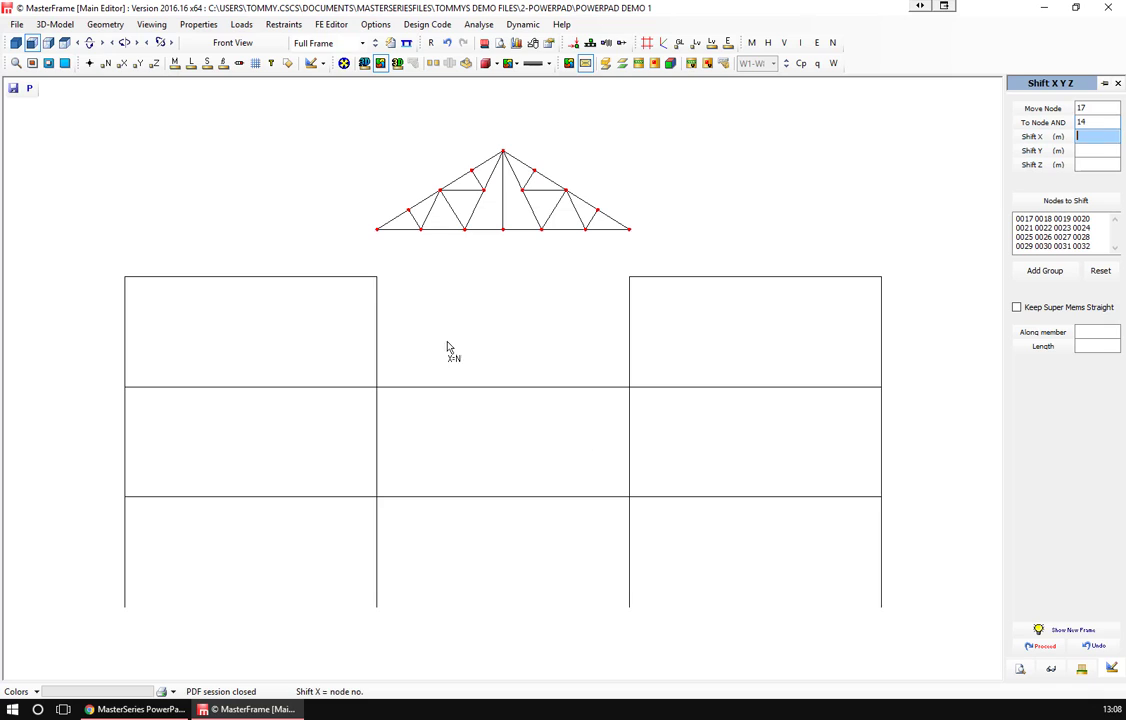
click(1038, 648)
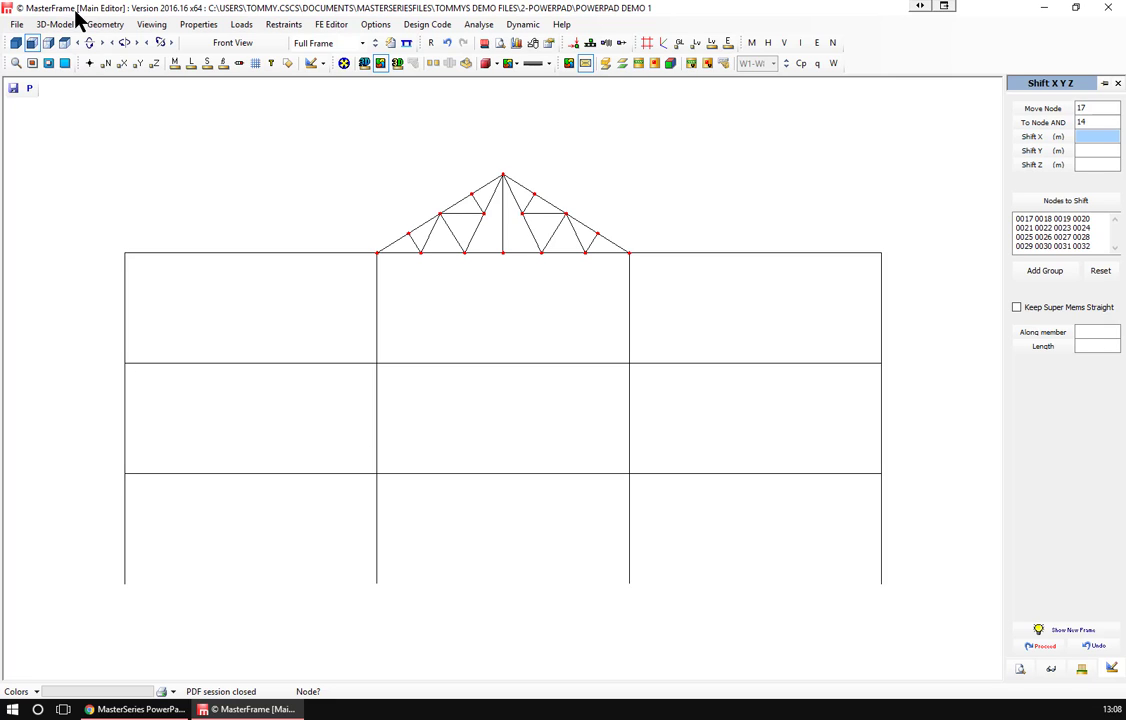
Try to shift the nodes of the second, third and fourth columns by -3 m in X without the inner truss nodes, and undo it.
click(98, 30)
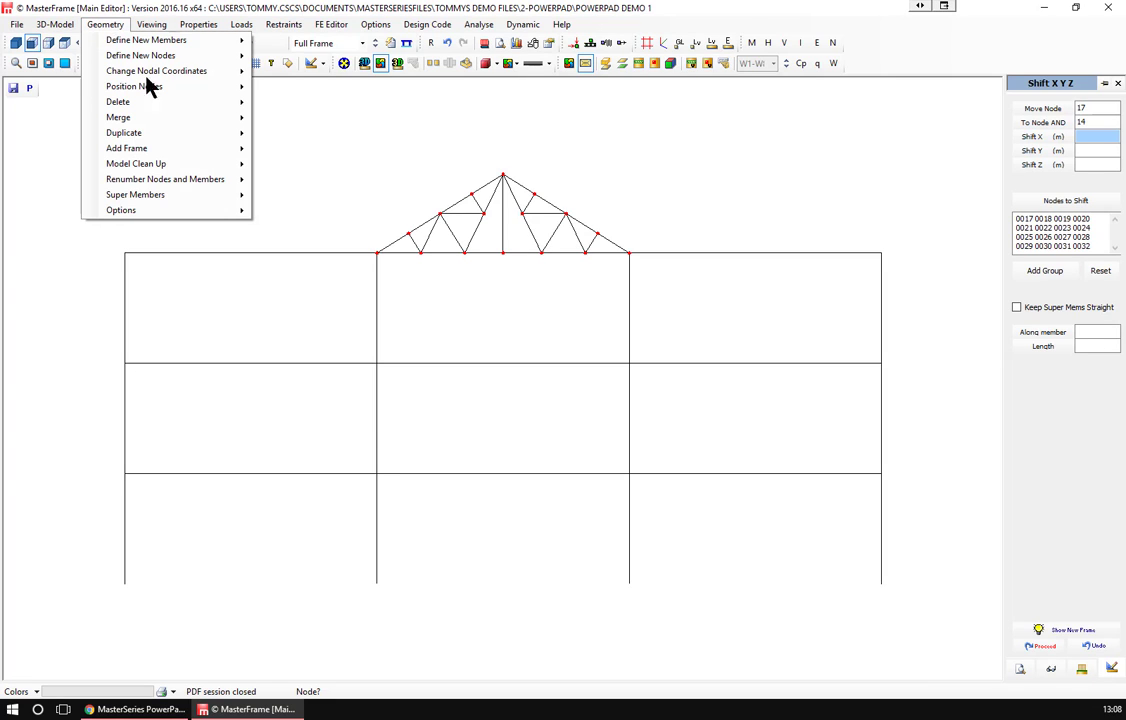
mouse_move(160, 90)
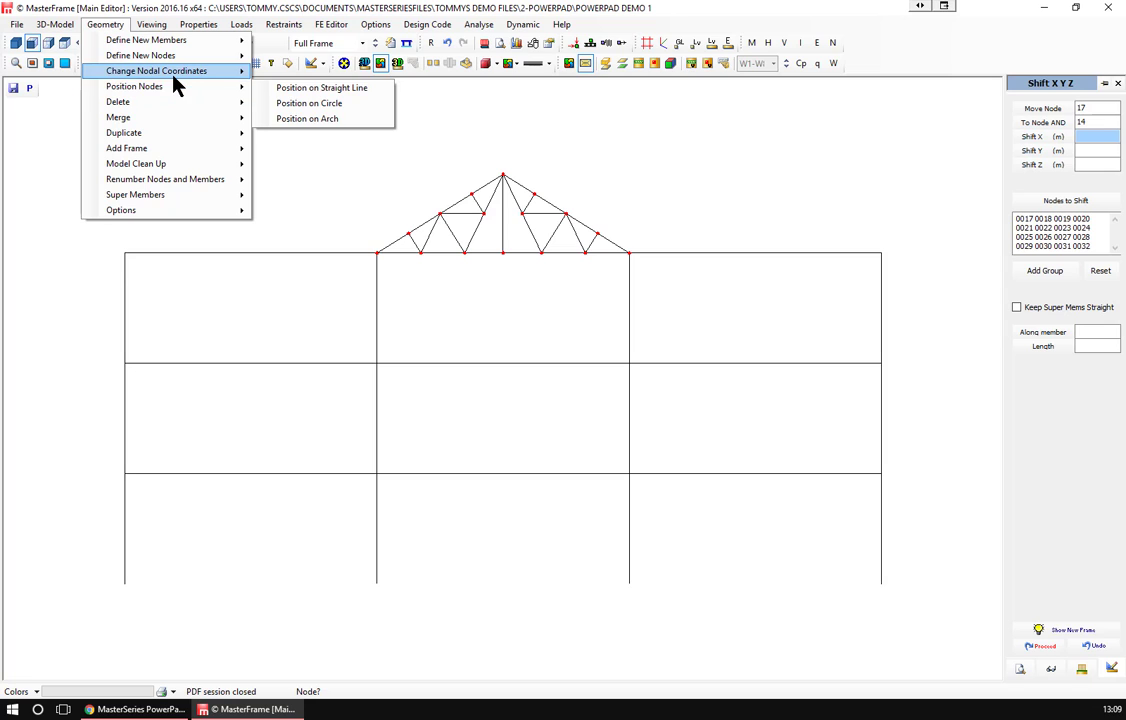
mouse_move(185, 72)
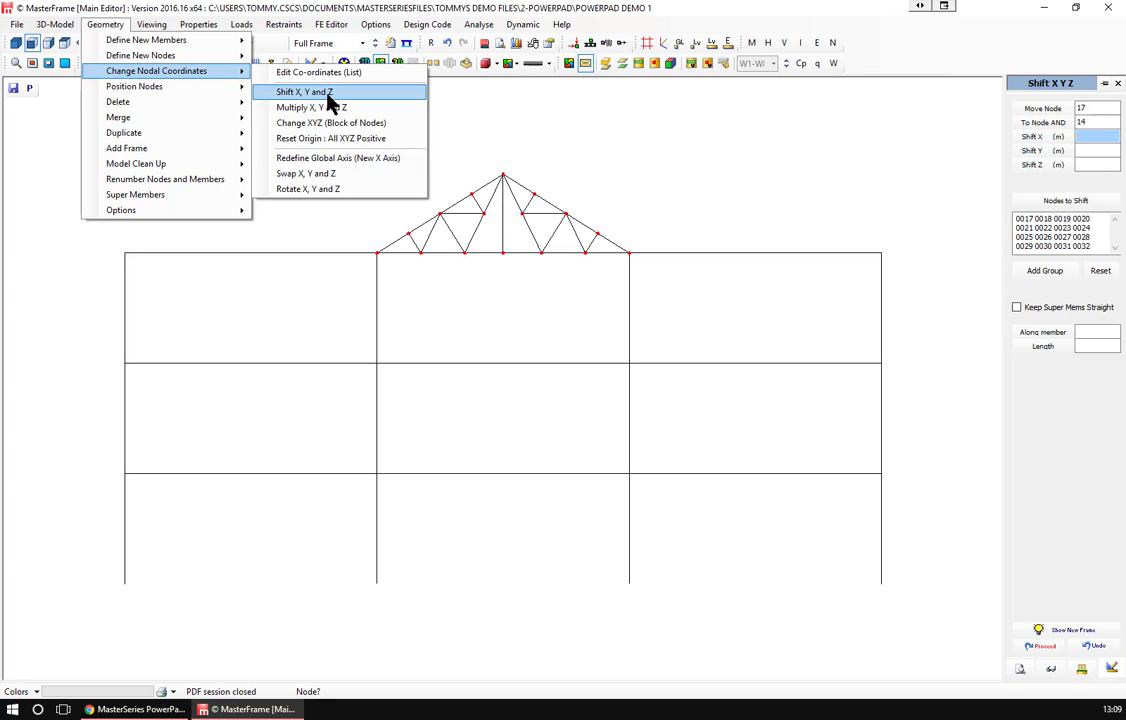
click(328, 94)
drag(328, 608, 966, 210)
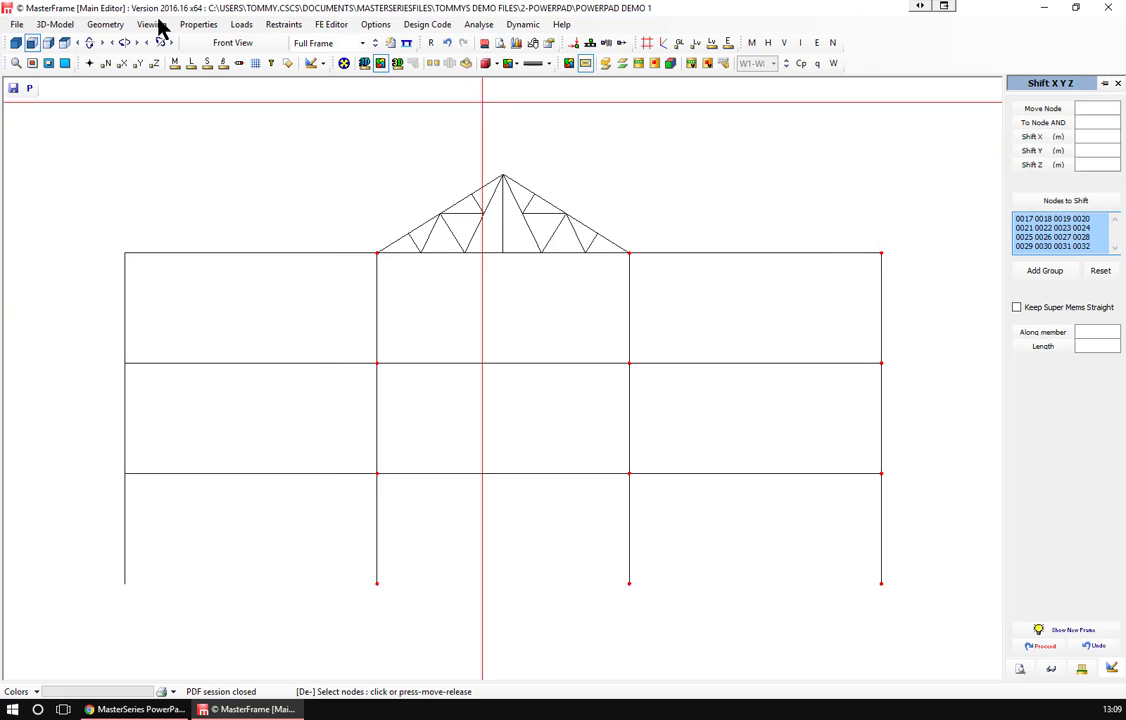
click(192, 64)
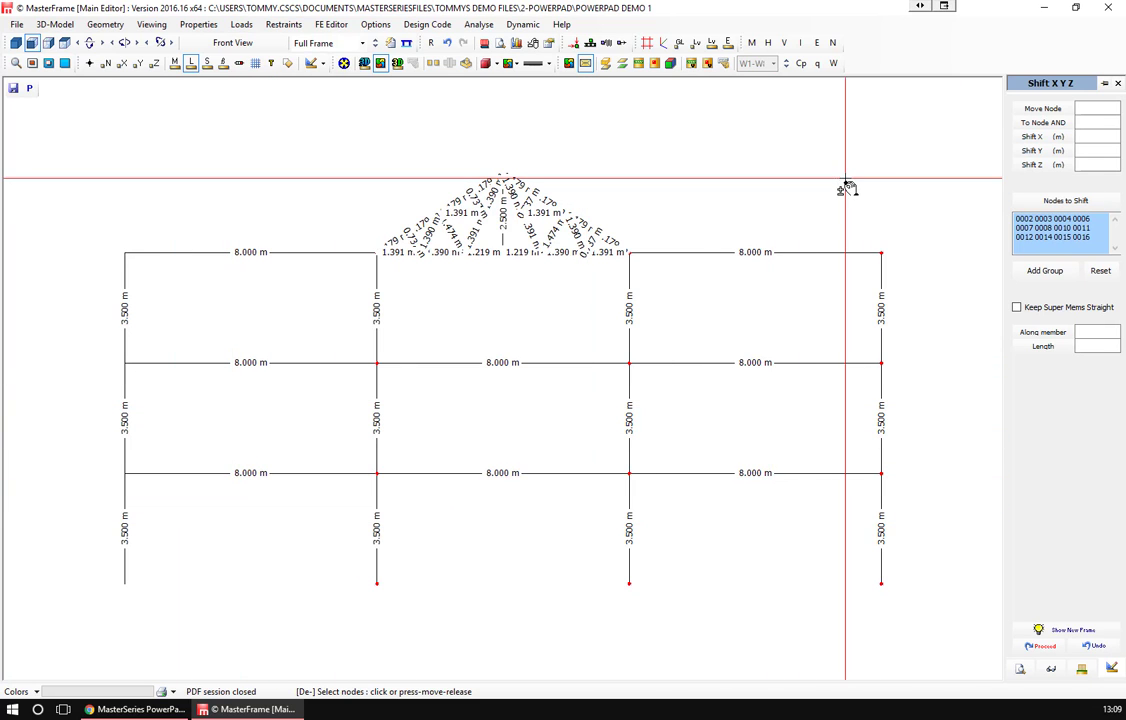
click(1100, 138)
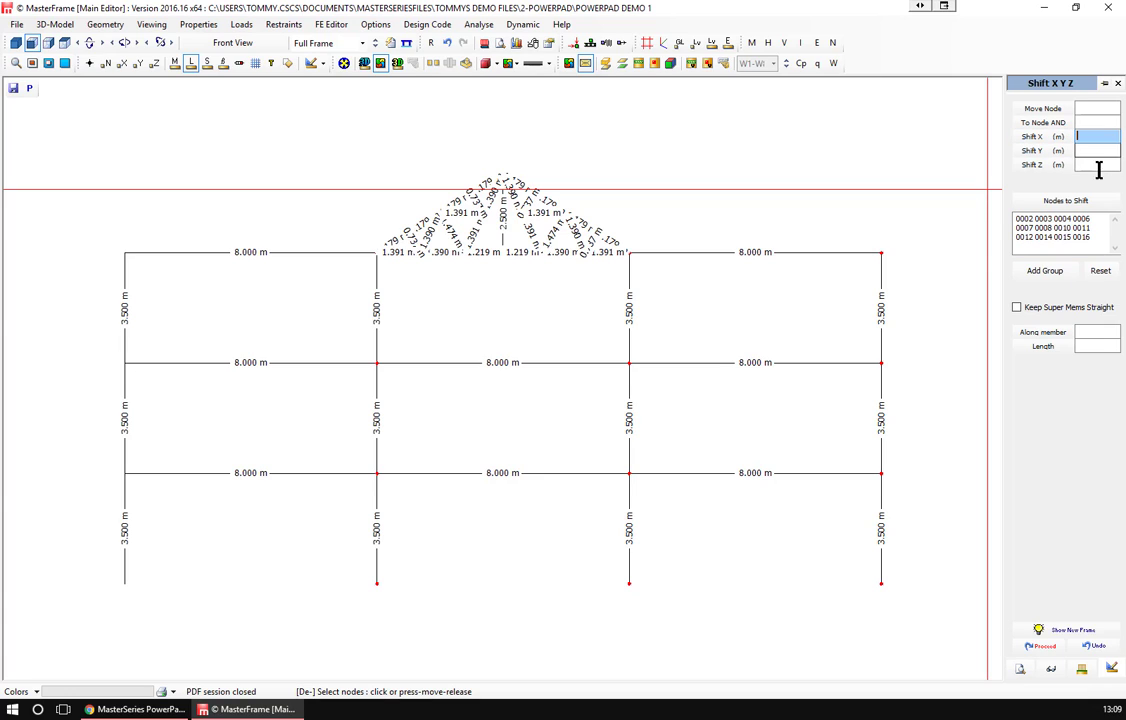
text(-3)
click(1041, 647)
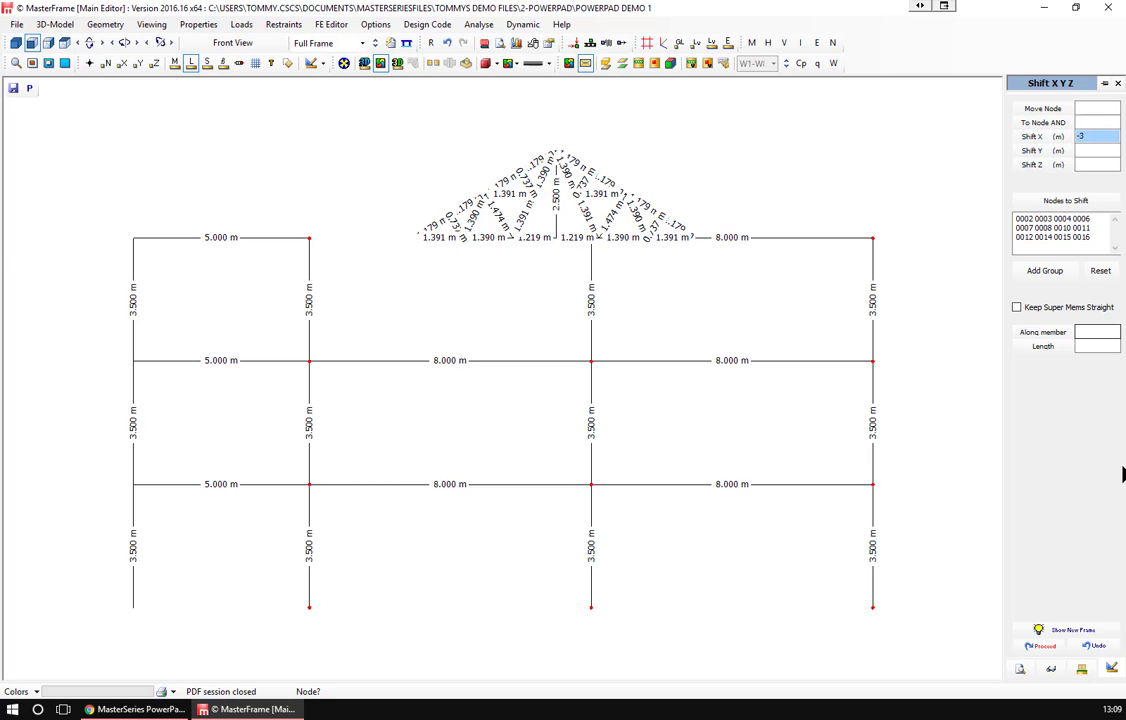
click(1101, 648)
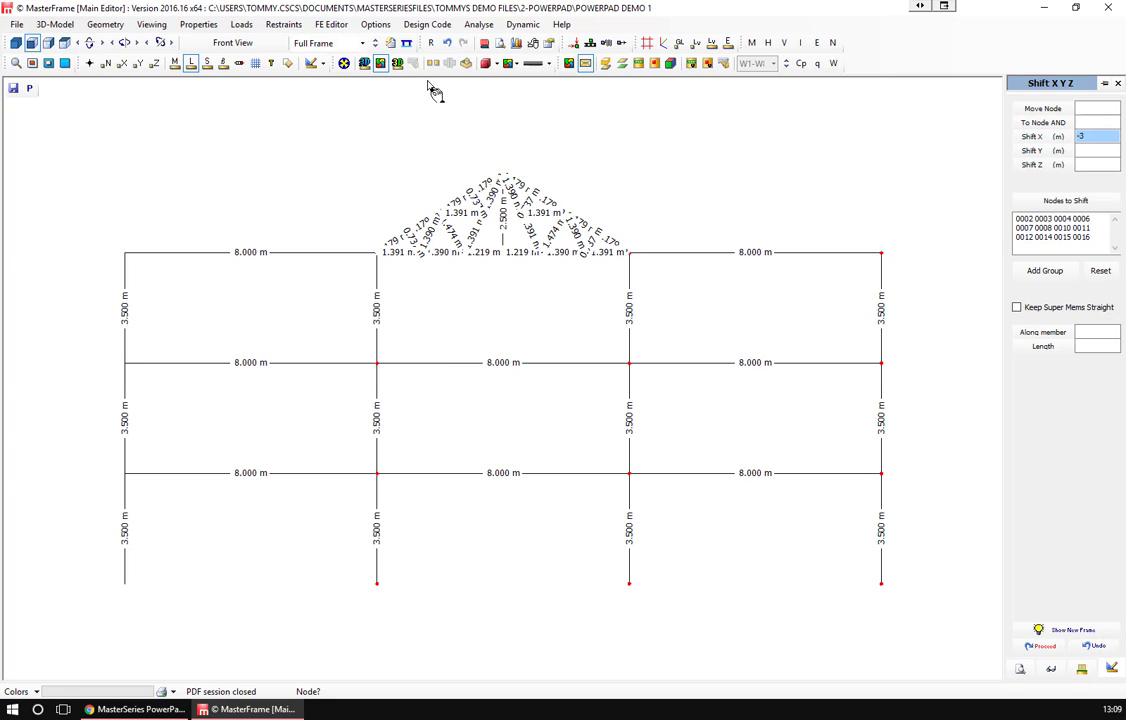
Shift the second, third and fourth columns together with the whole truss by -3 m in X.
click(1100, 271)
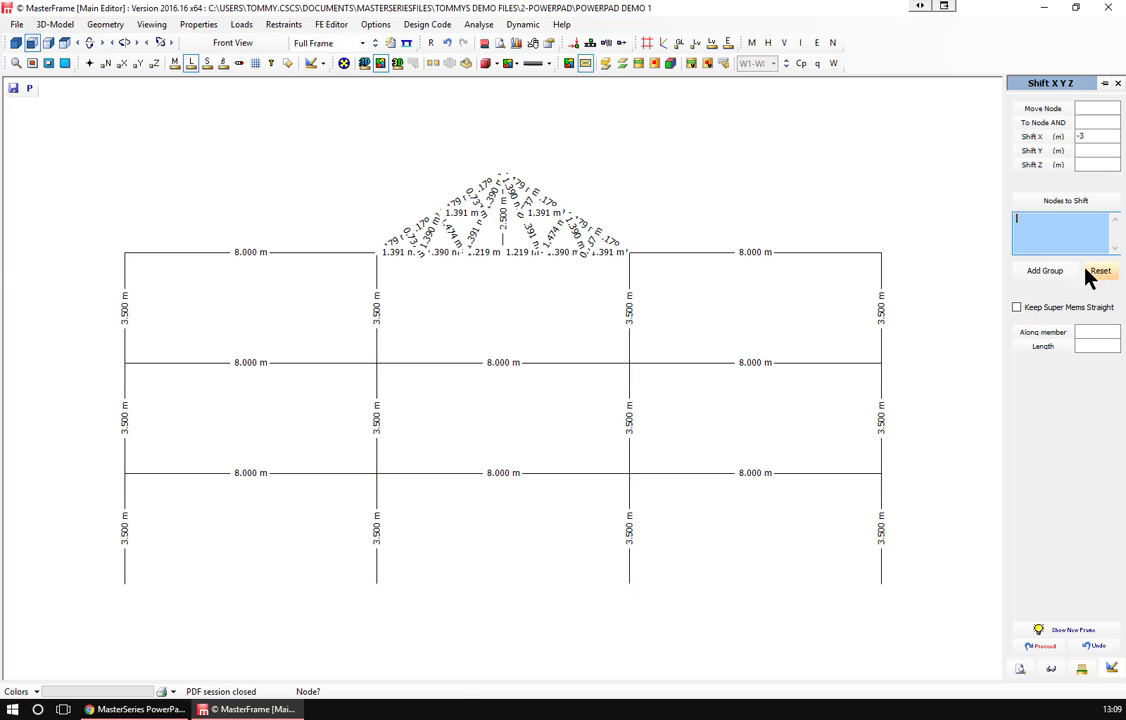
click(191, 64)
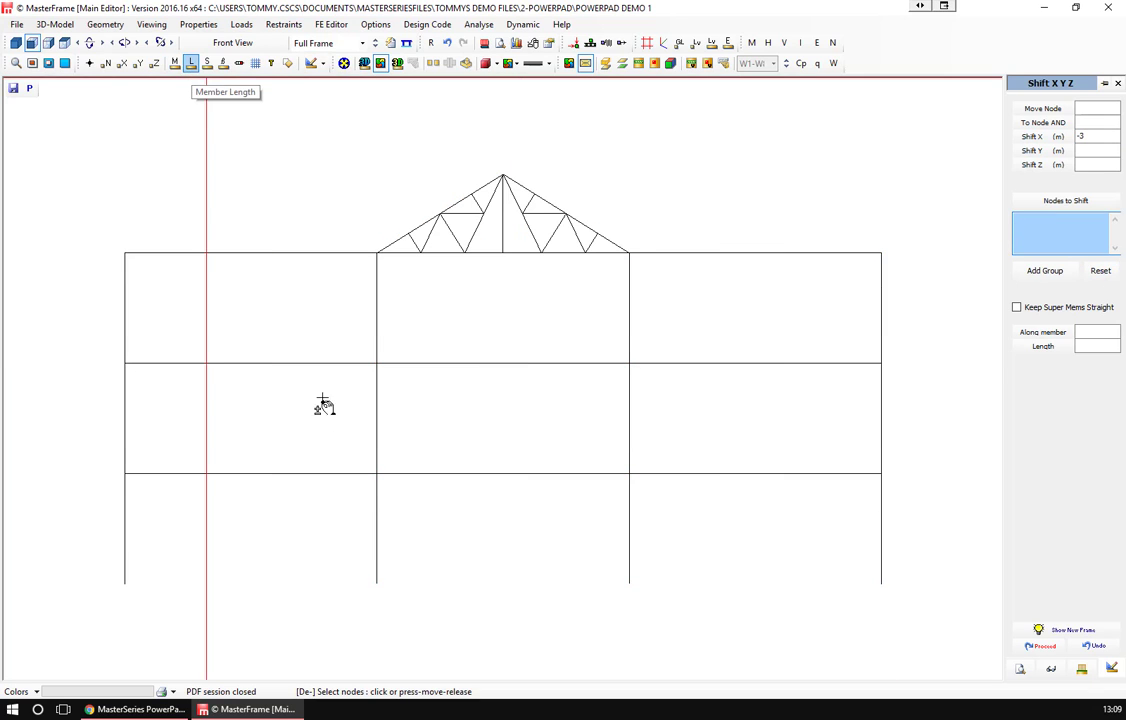
drag(361, 598, 903, 152)
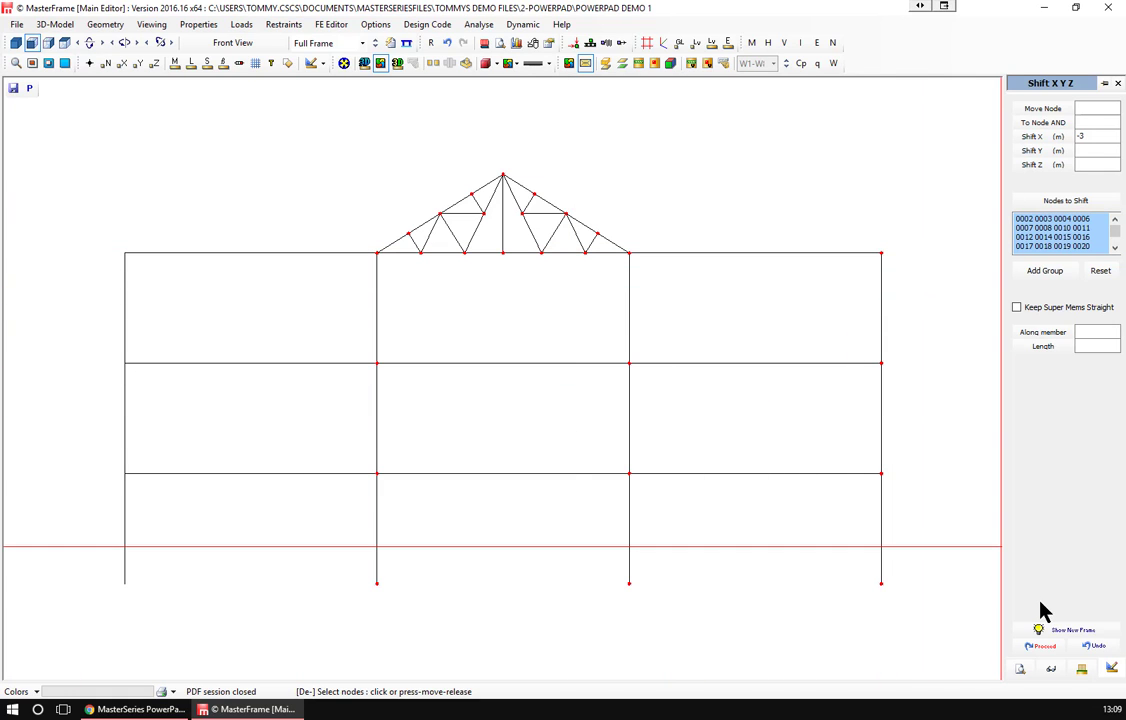
click(1070, 631)
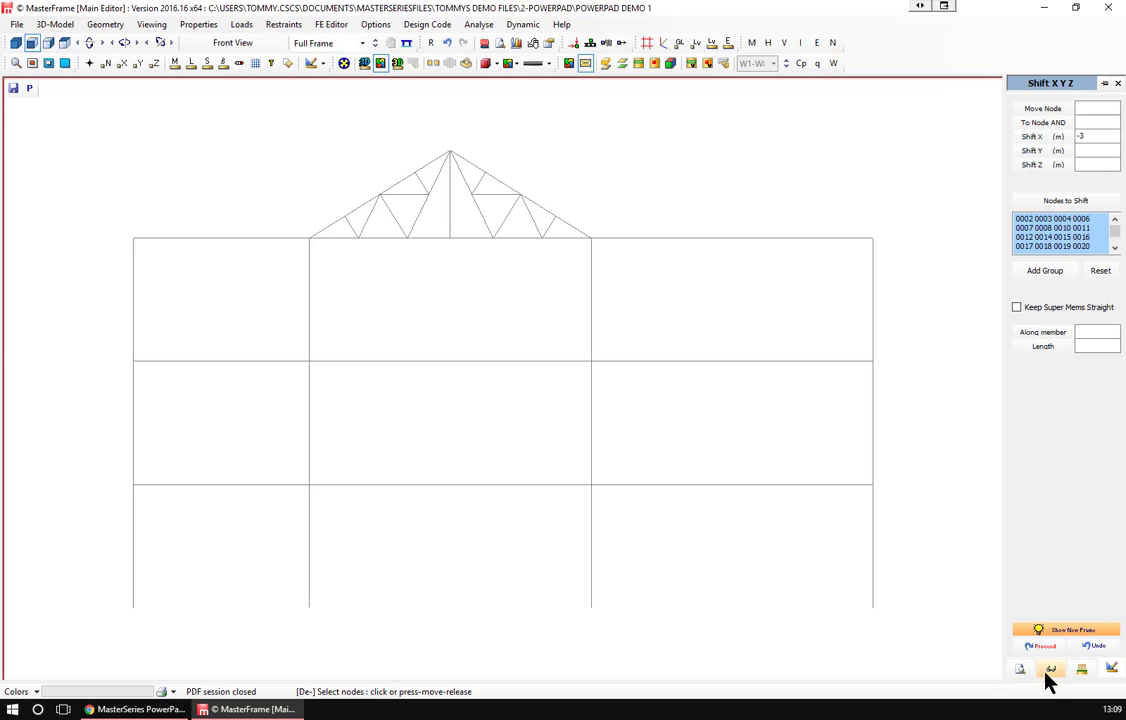
click(1038, 648)
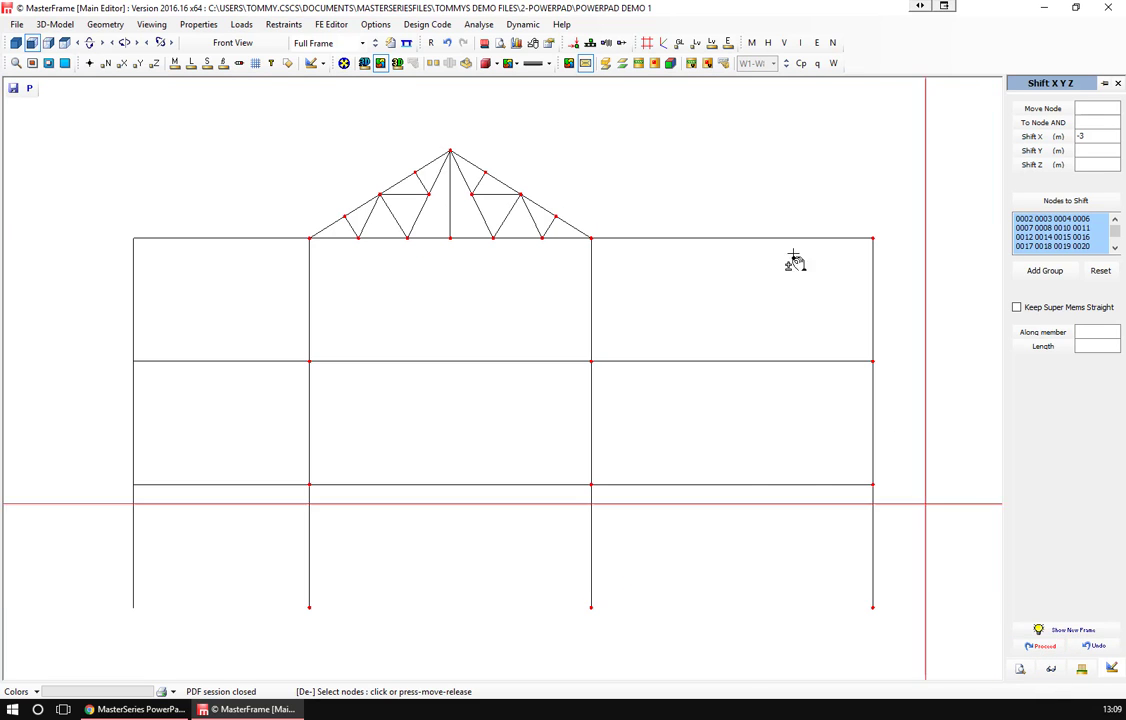
Shift the nodes of the last column by a further -3 m in X and check the member lengths.
click(1100, 271)
drag(810, 632, 926, 230)
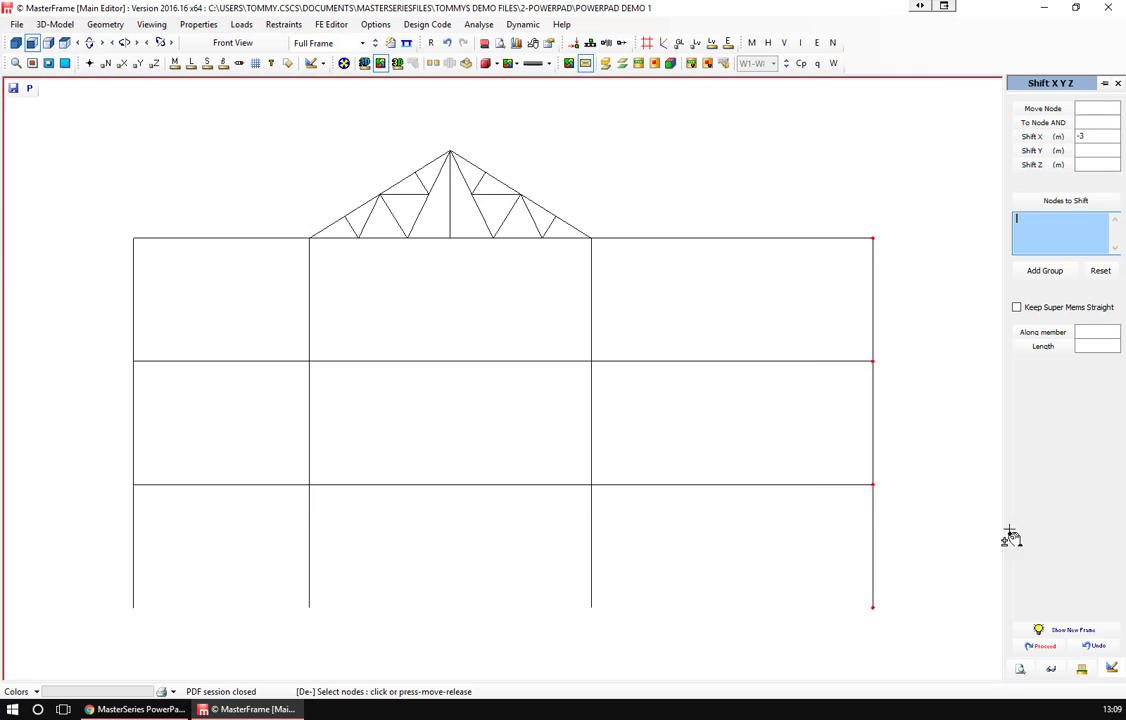
click(1042, 647)
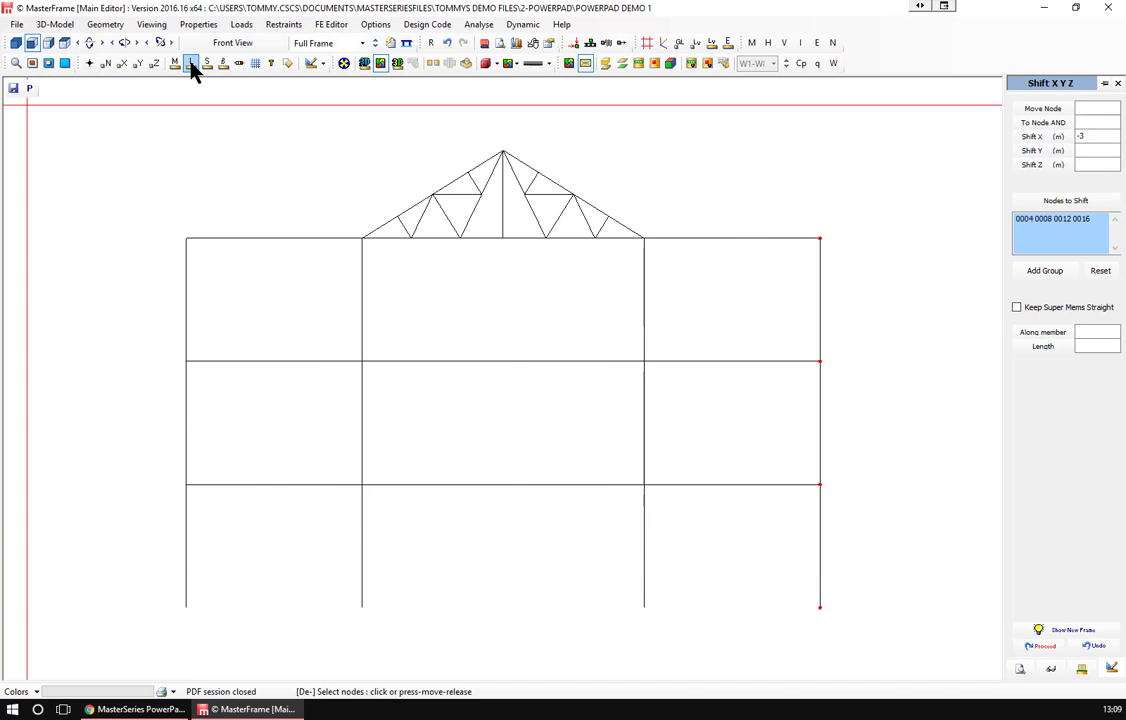
click(190, 63)
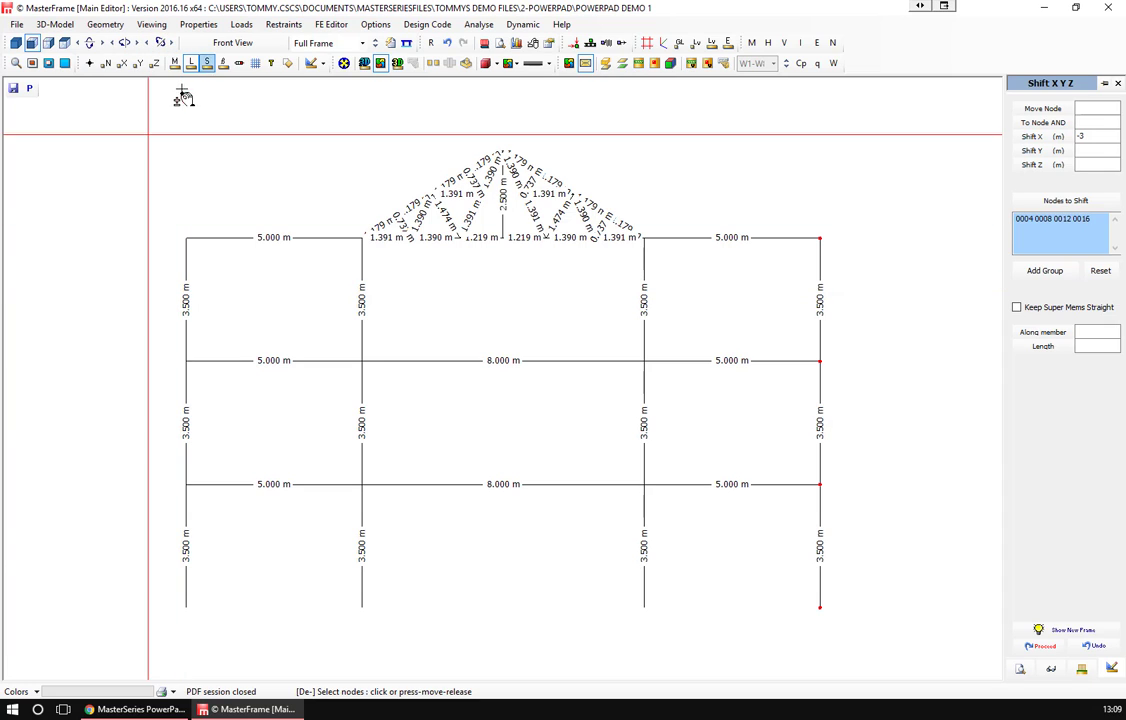
click(194, 68)
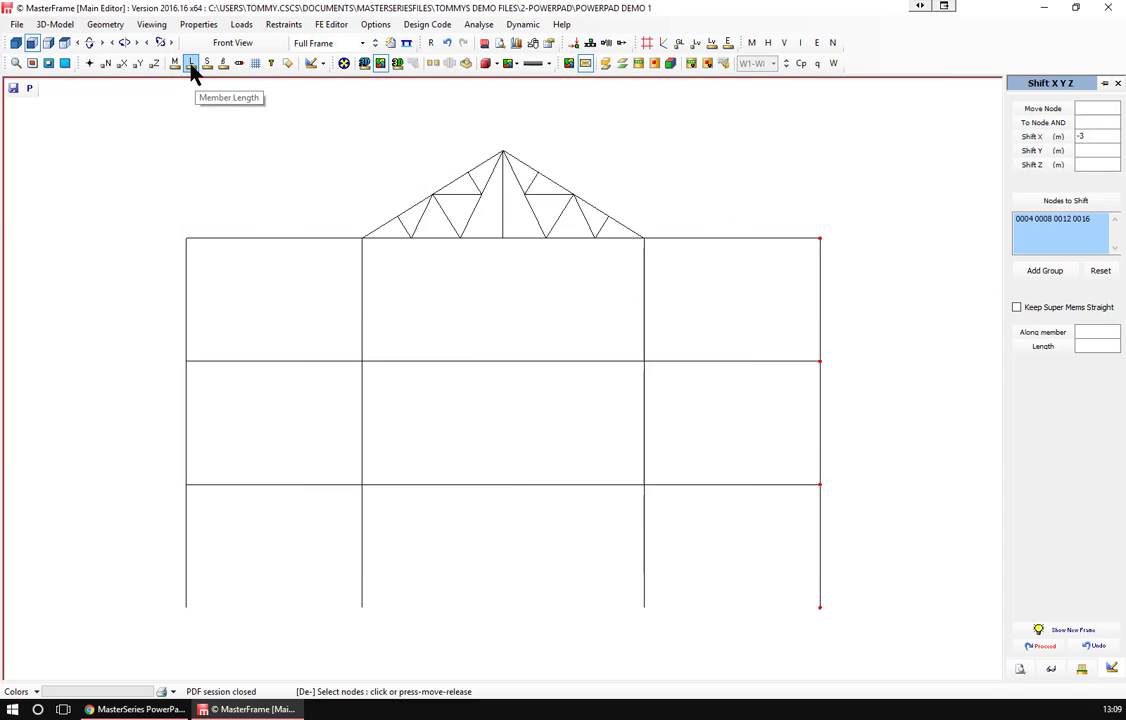
Start positioning nodes on a straight line, with only the top node of the first column as the node to position.
click(105, 24)
click(117, 80)
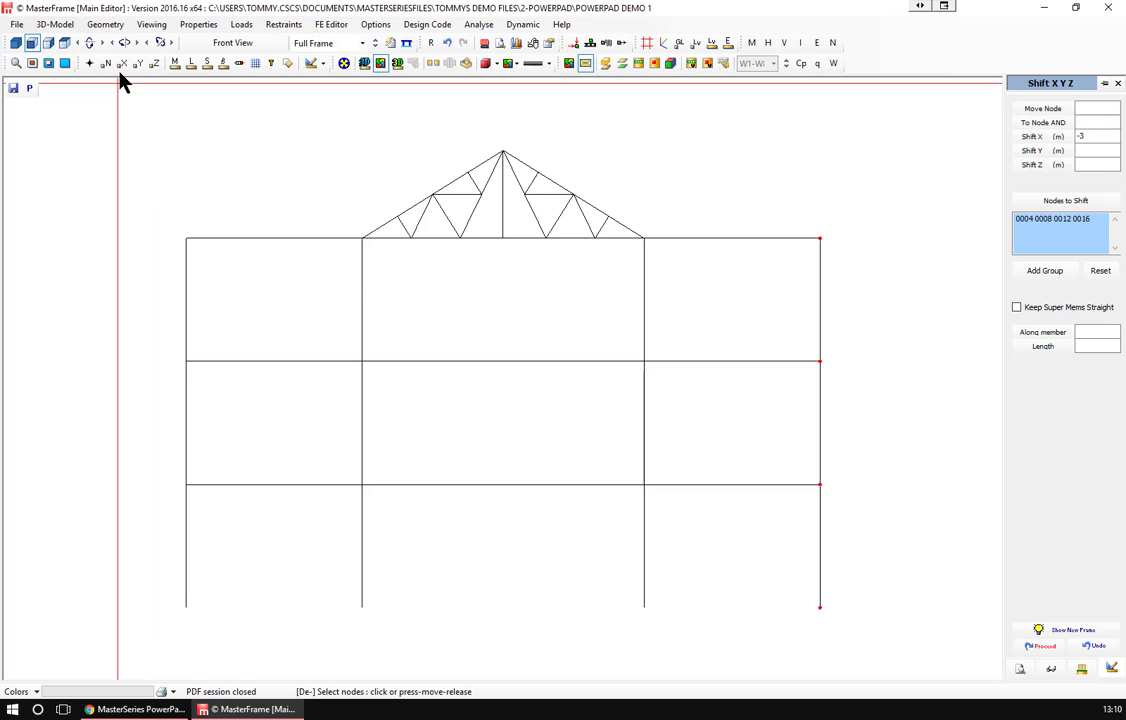
click(116, 31)
mouse_move(150, 88)
click(305, 90)
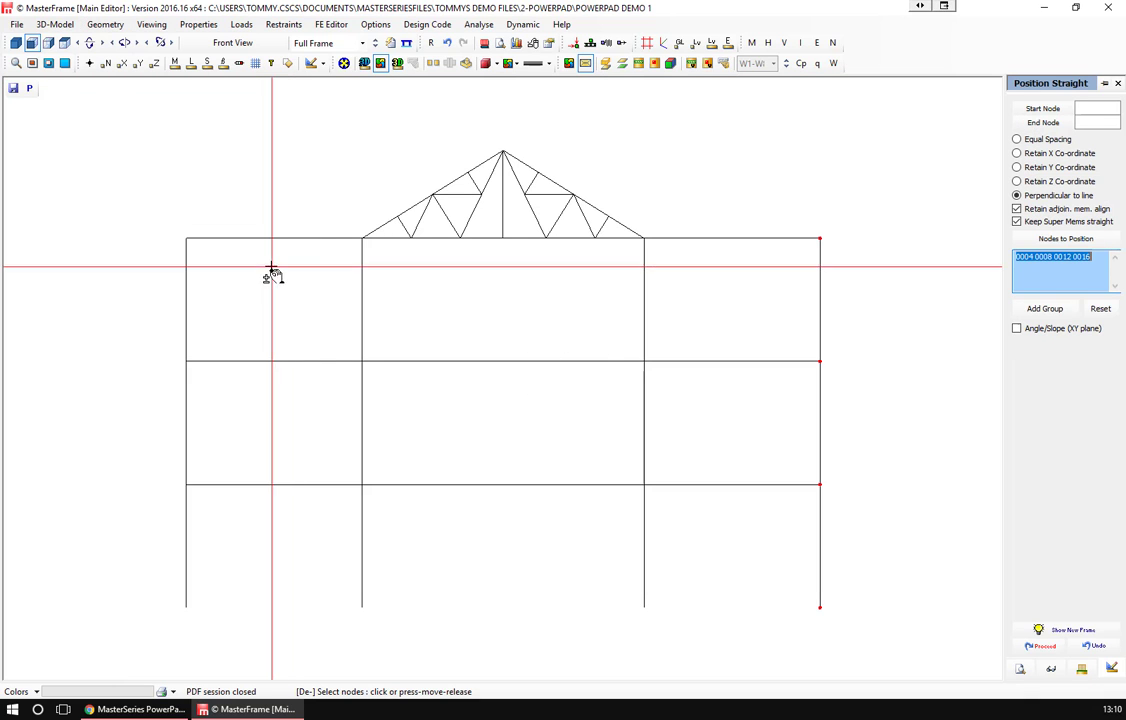
click(1099, 312)
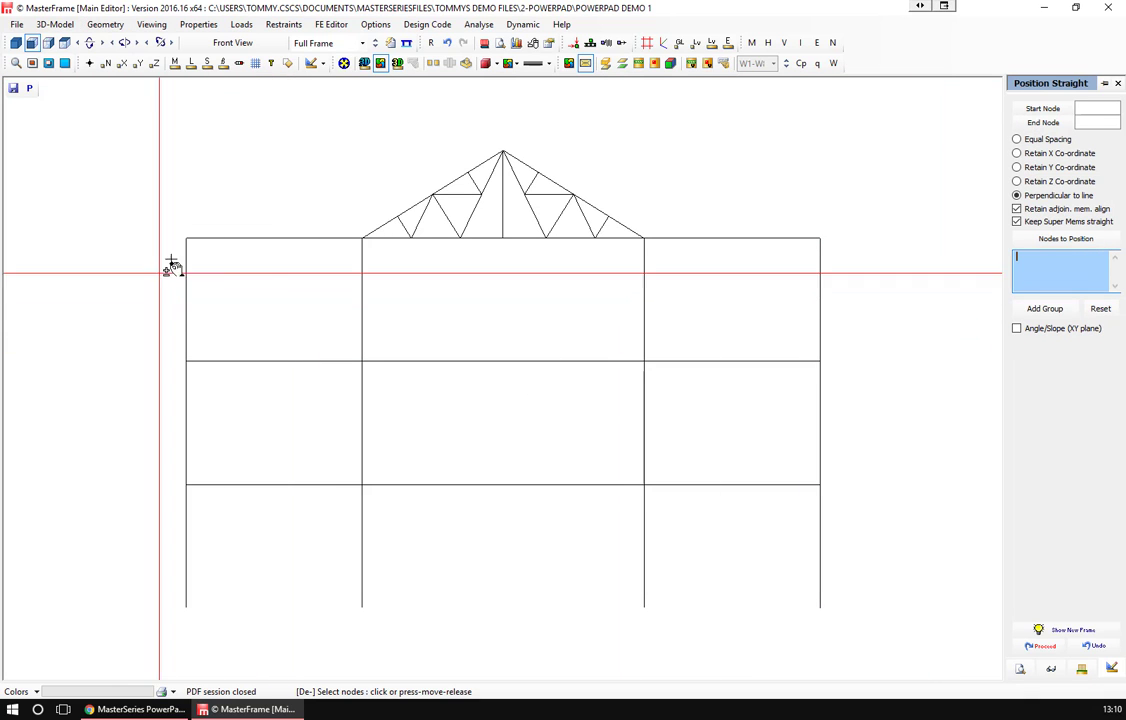
click(362, 238)
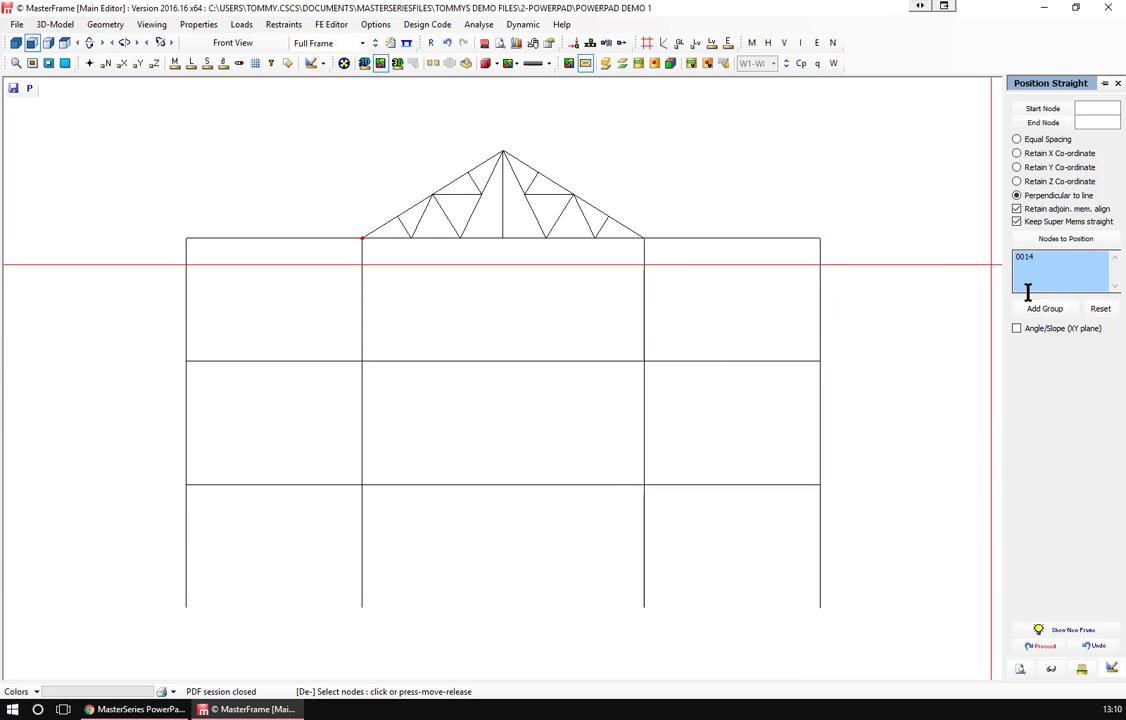
click(180, 240)
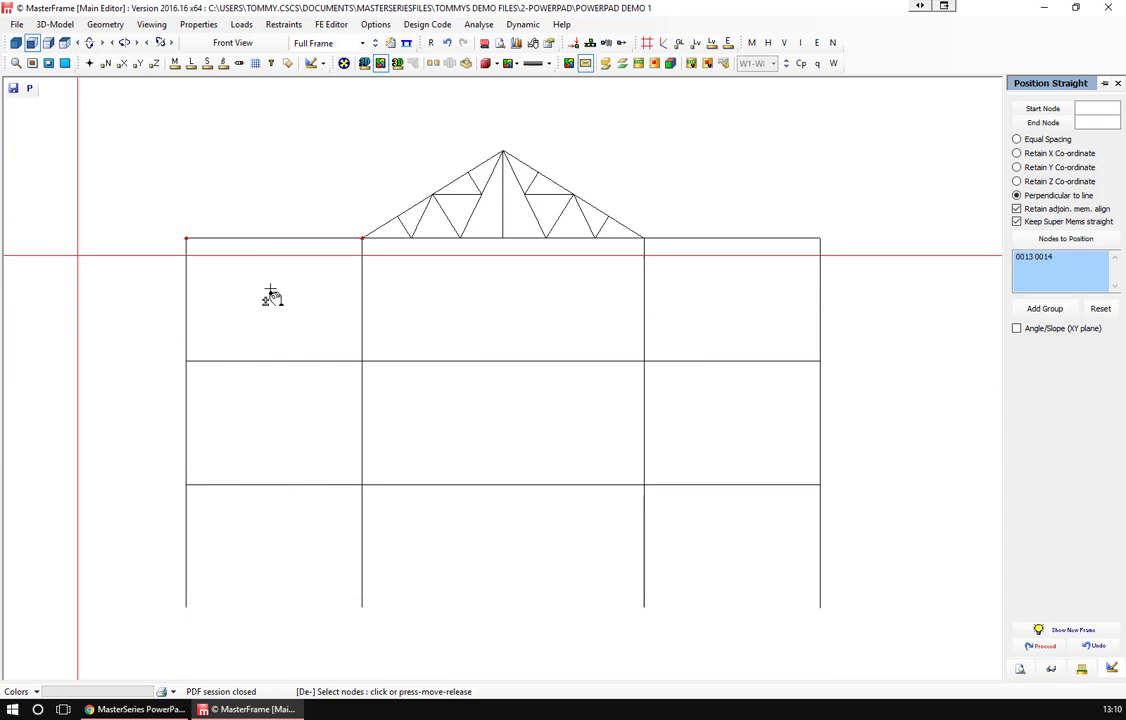
click(364, 242)
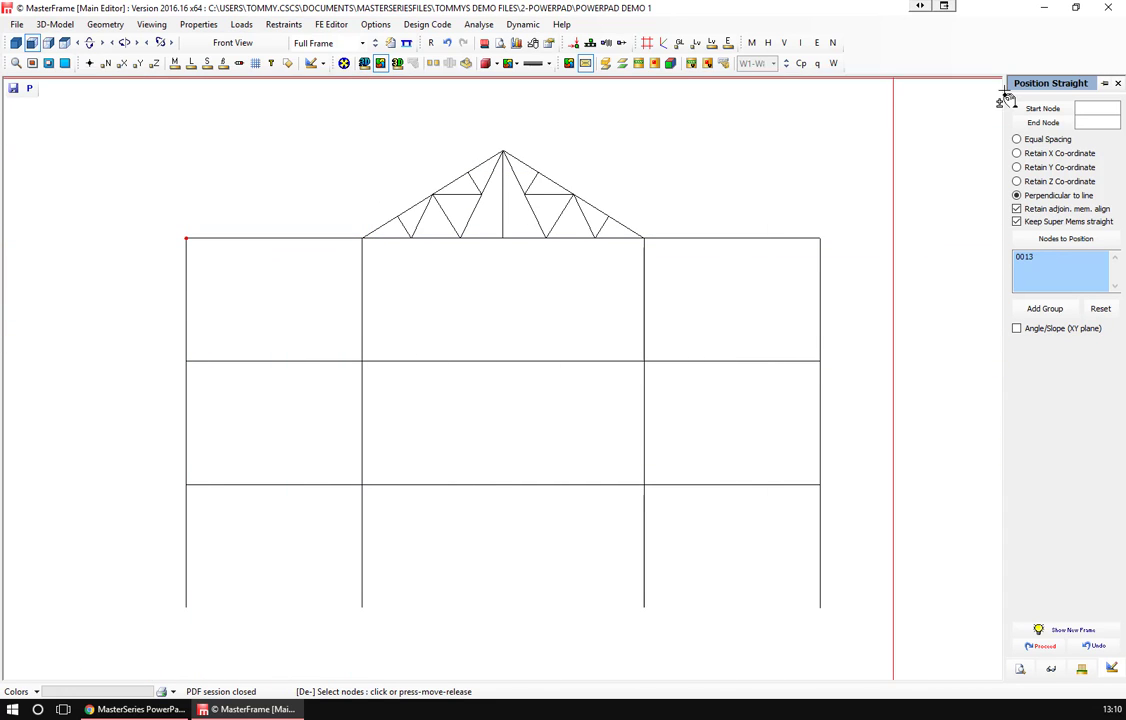
Align the chosen node with the line from node 14 at the truss's left end to apex node 25, retaining its X co-ordinate.
click(1054, 108)
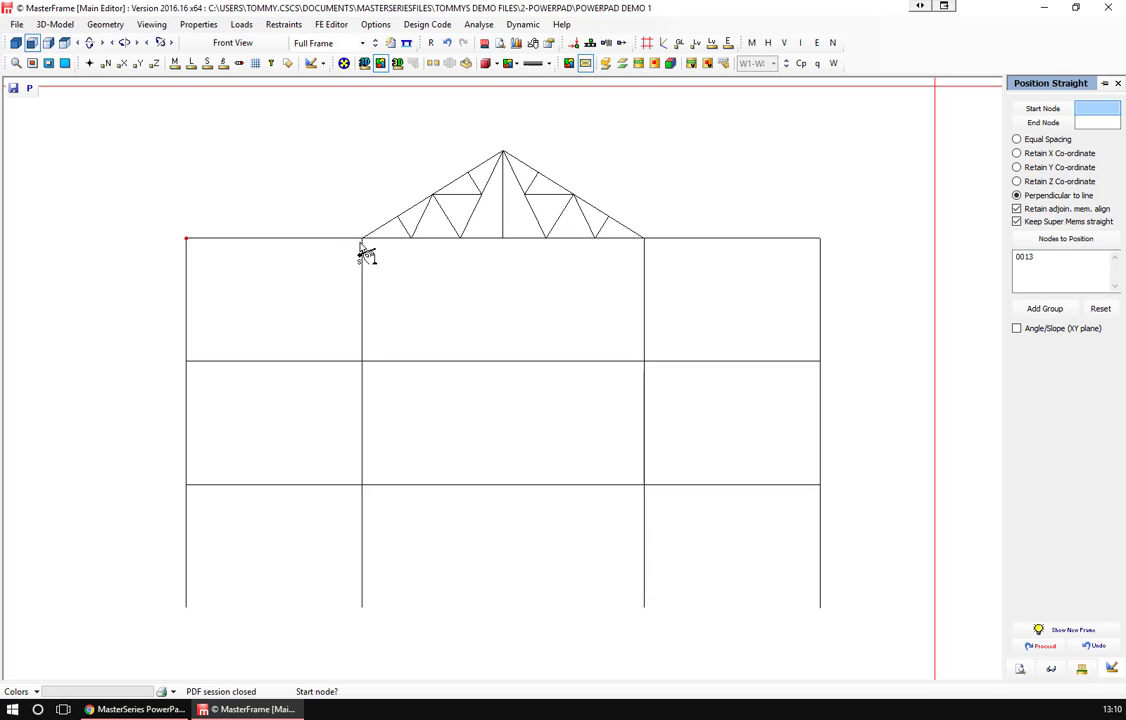
click(364, 241)
click(504, 153)
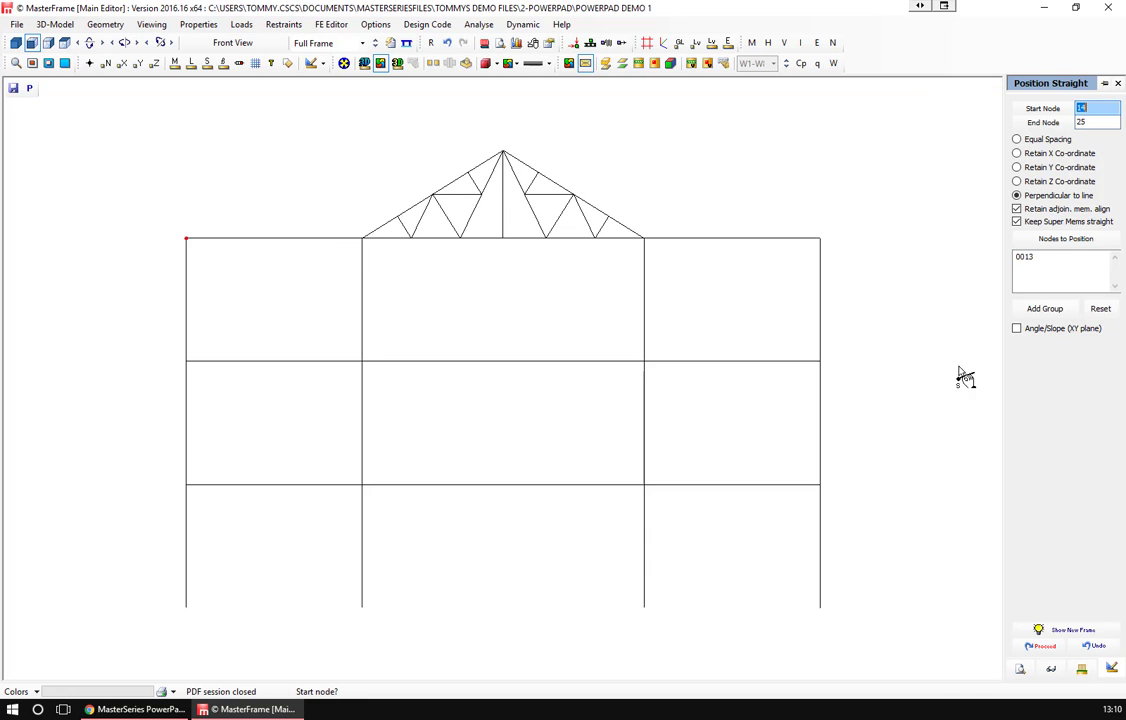
click(1033, 158)
click(1049, 630)
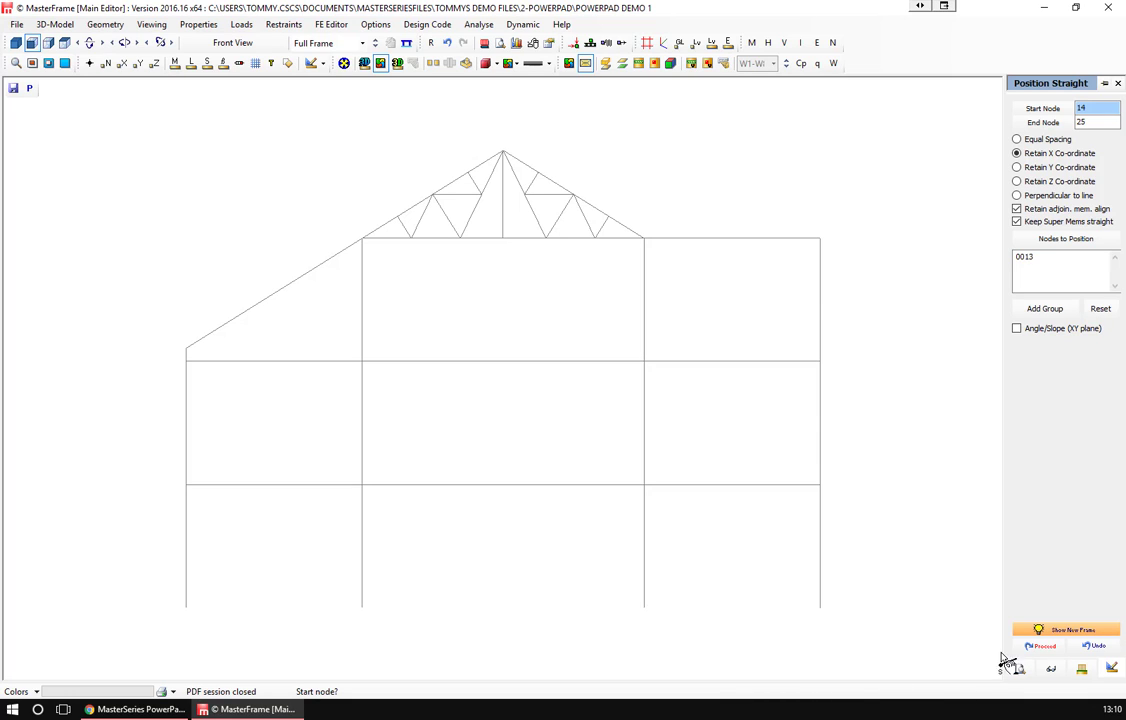
click(1036, 648)
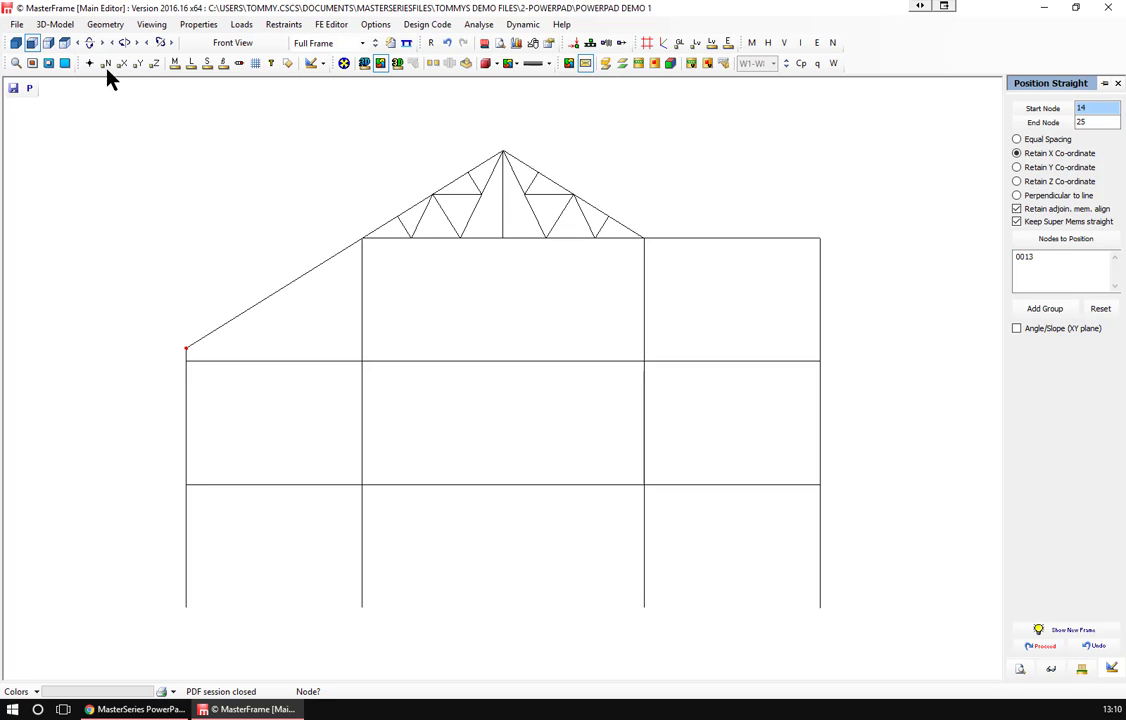
Start defining new members and remove the flat roof beam of the last bay and the last column's top-storey segment.
click(108, 25)
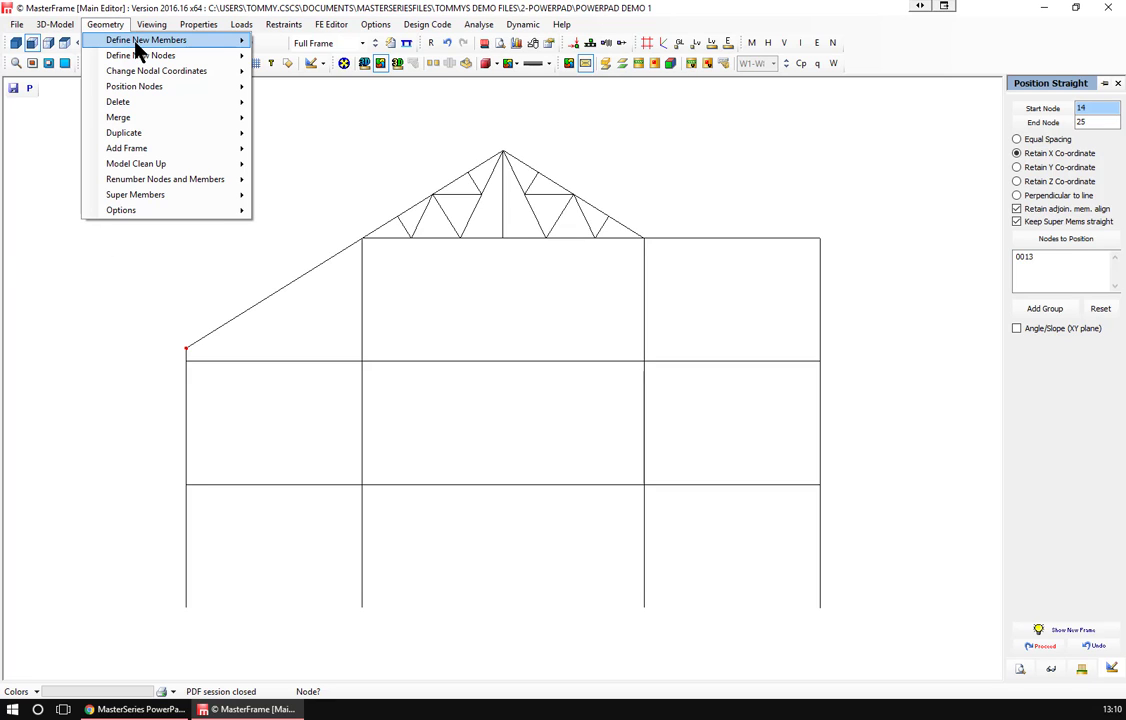
mouse_move(134, 45)
click(312, 41)
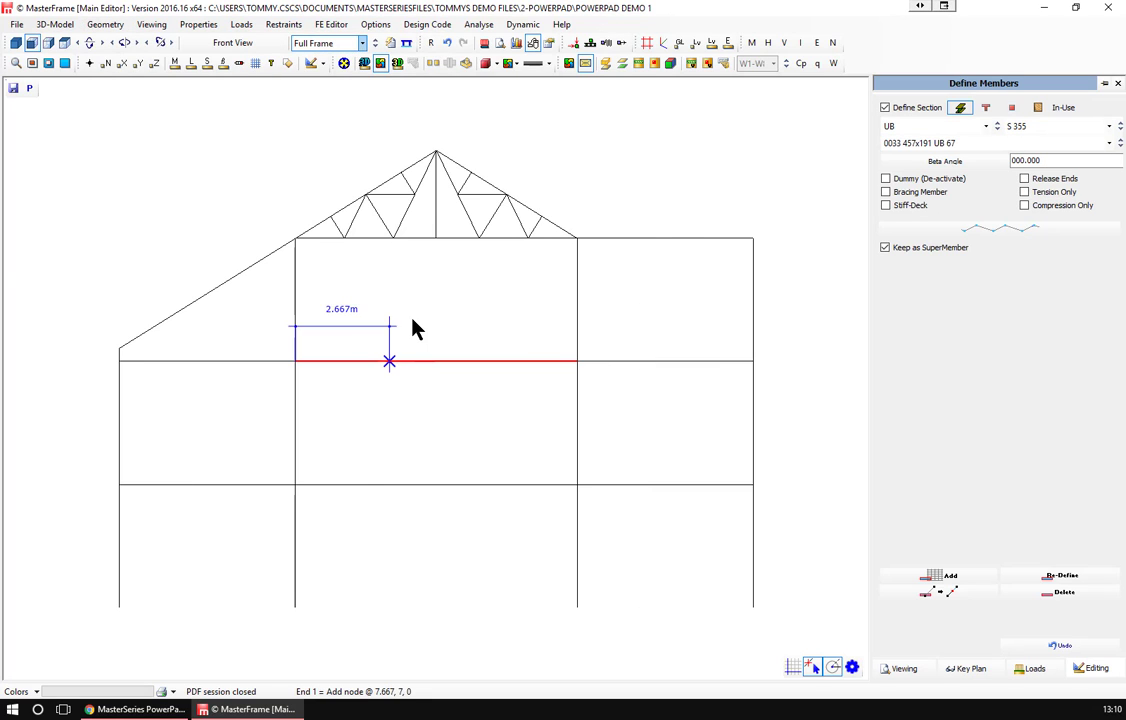
click(577, 239)
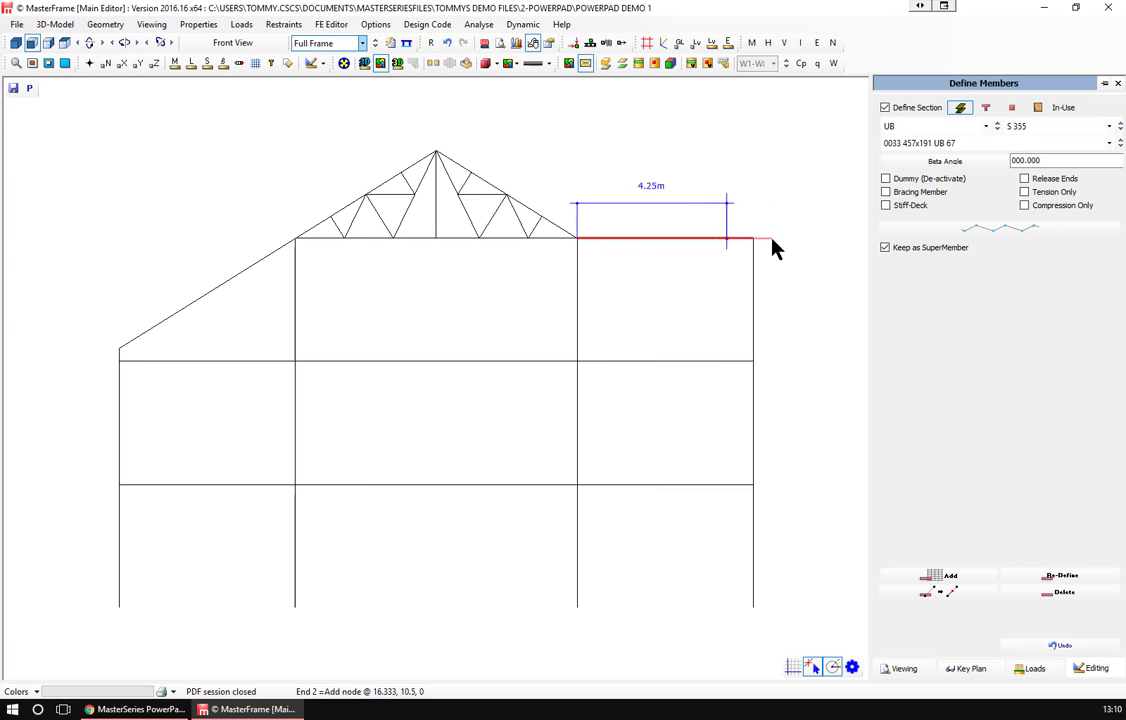
click(753, 239)
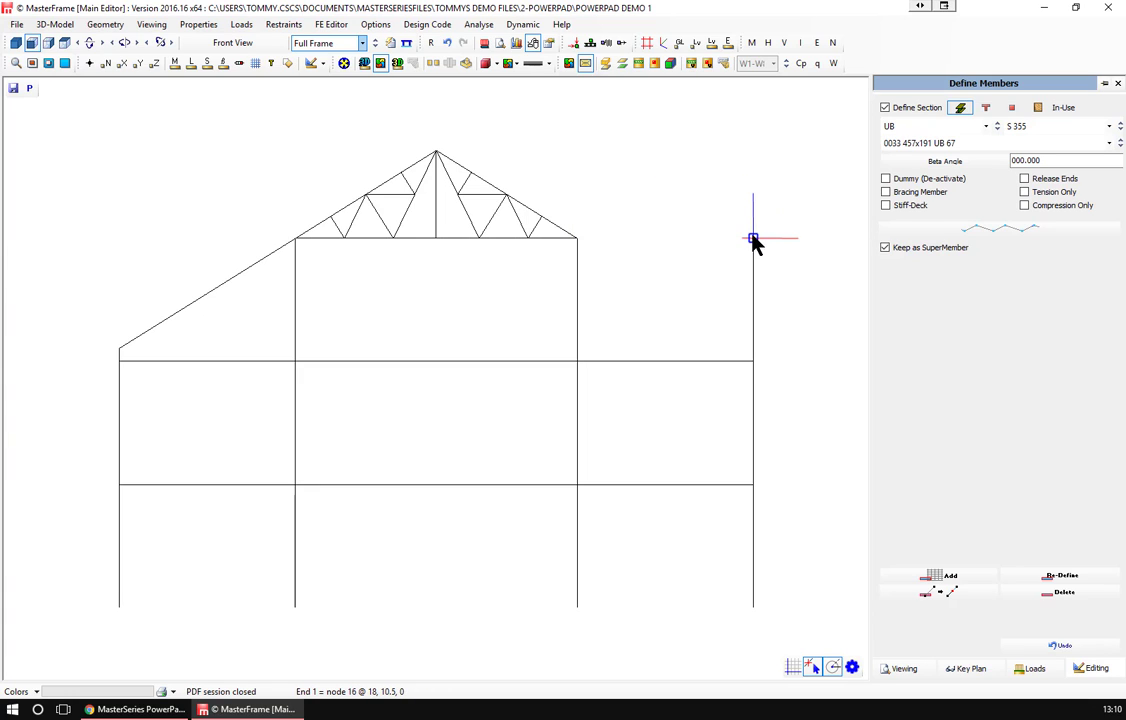
click(753, 361)
Extend the truss's sloping chord beyond the third column to X 14.12, Y 9.8, and drop a vertical post to the floor beam below.
click(577, 239)
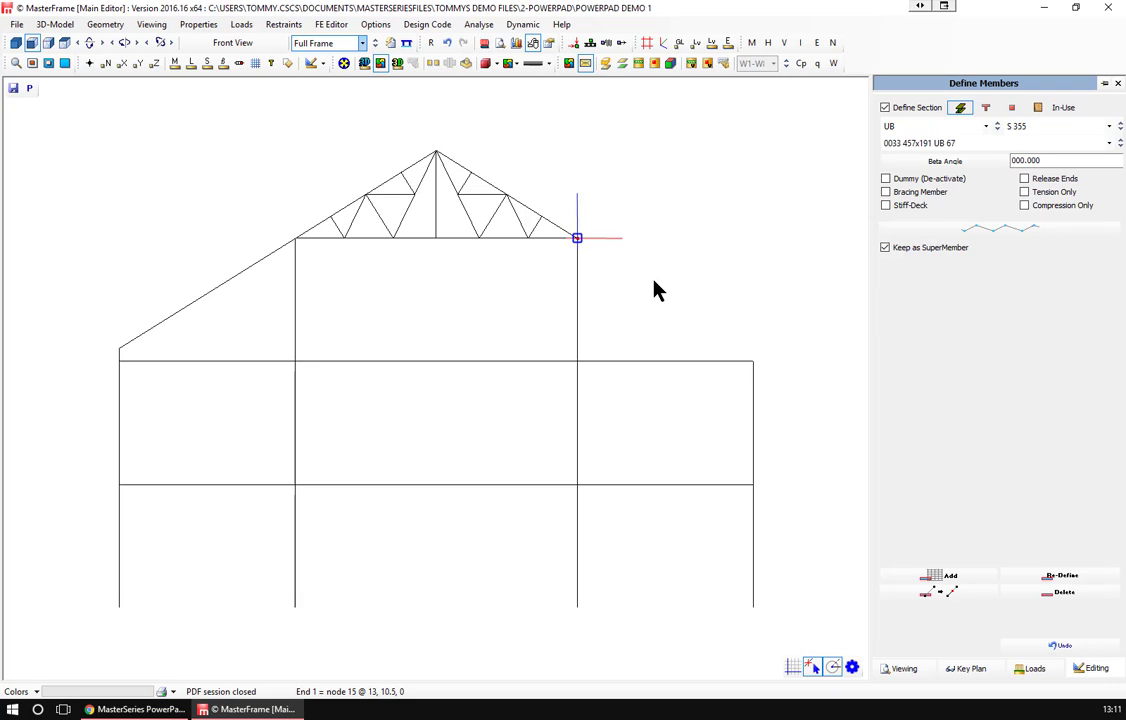
click(528, 238)
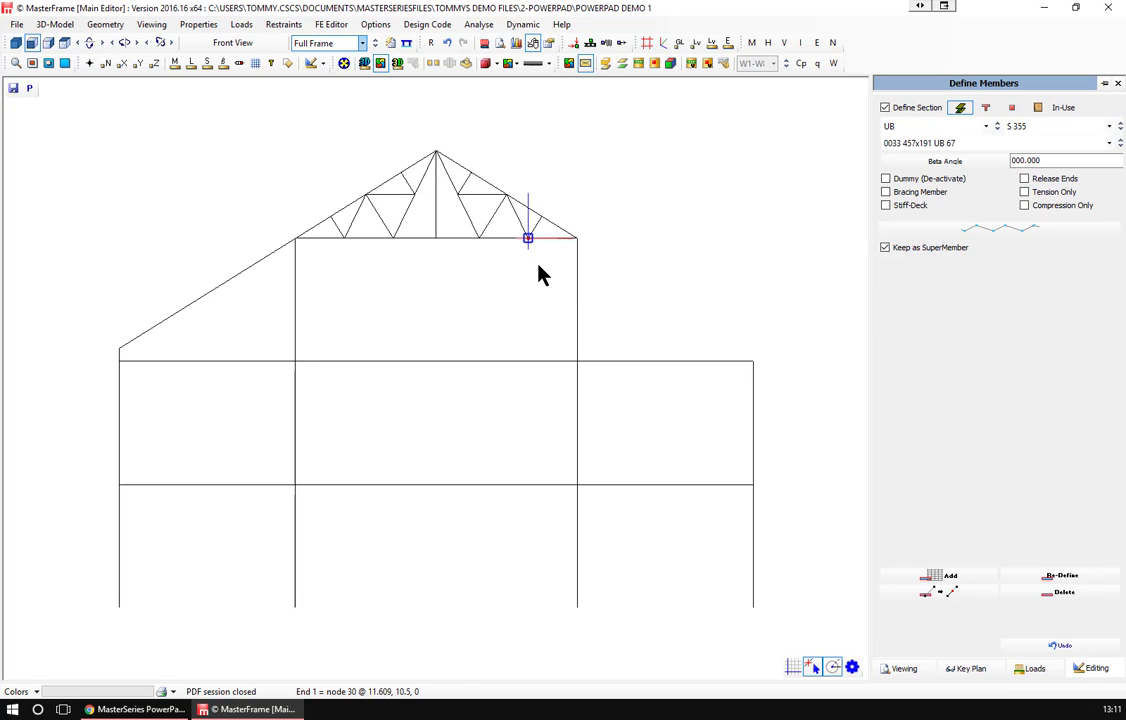
click(577, 239)
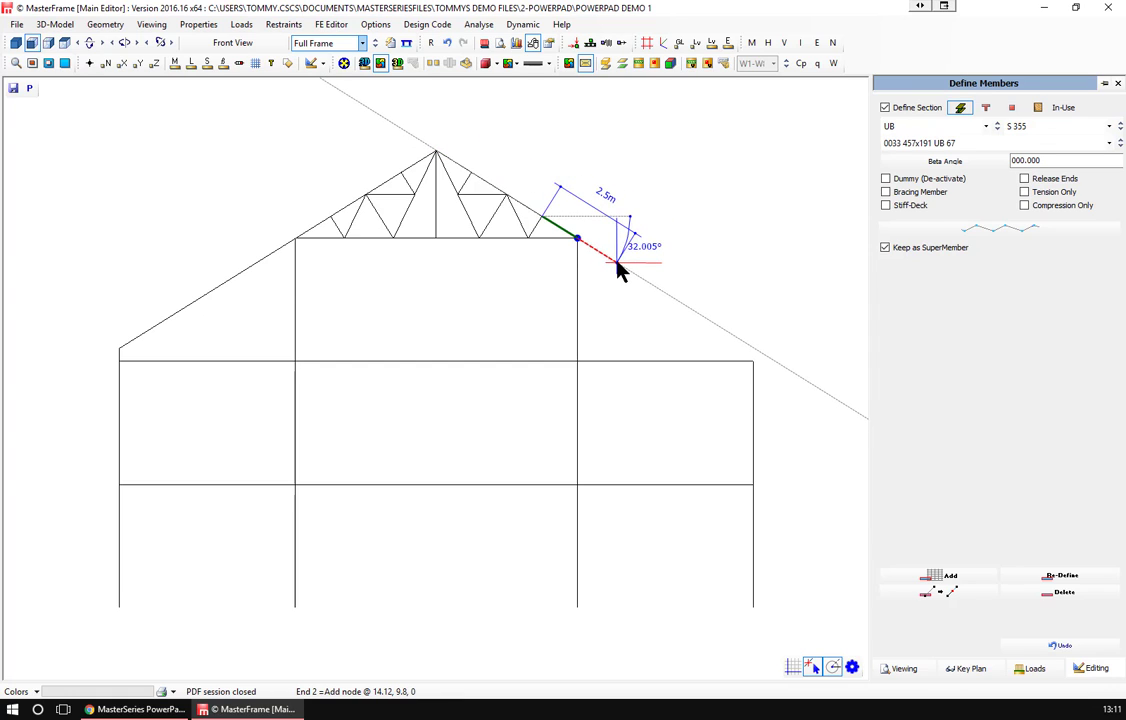
click(617, 264)
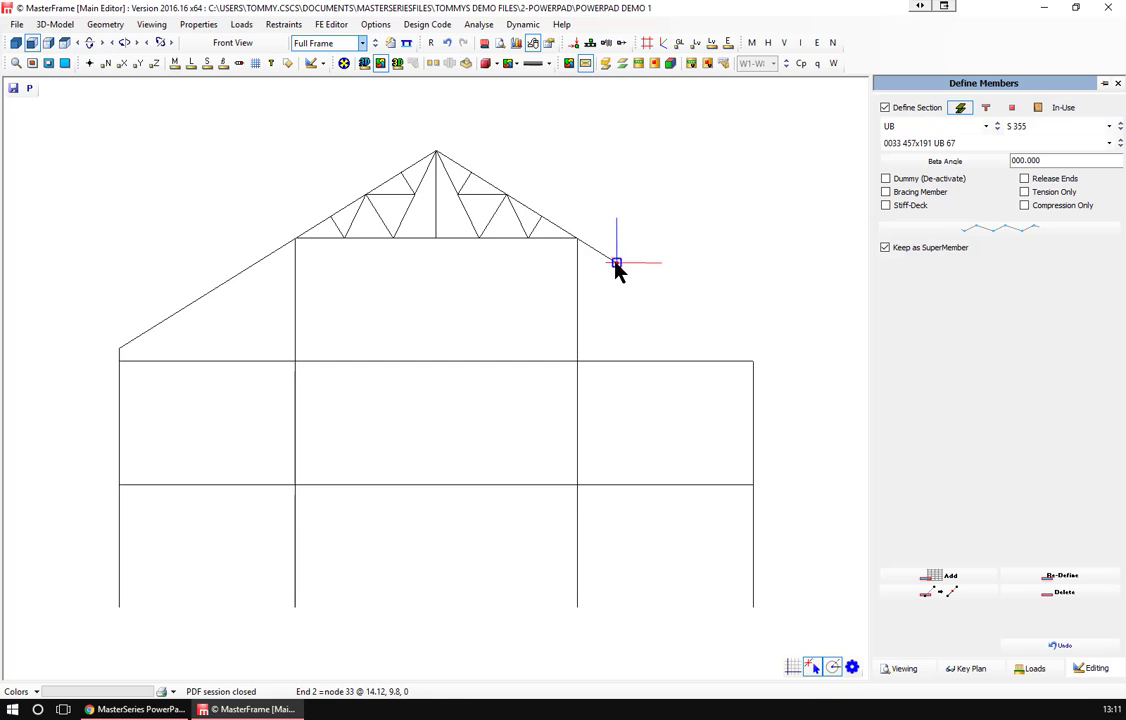
click(617, 362)
Add a 1.55 m vertical stub on top of the last column.
click(753, 361)
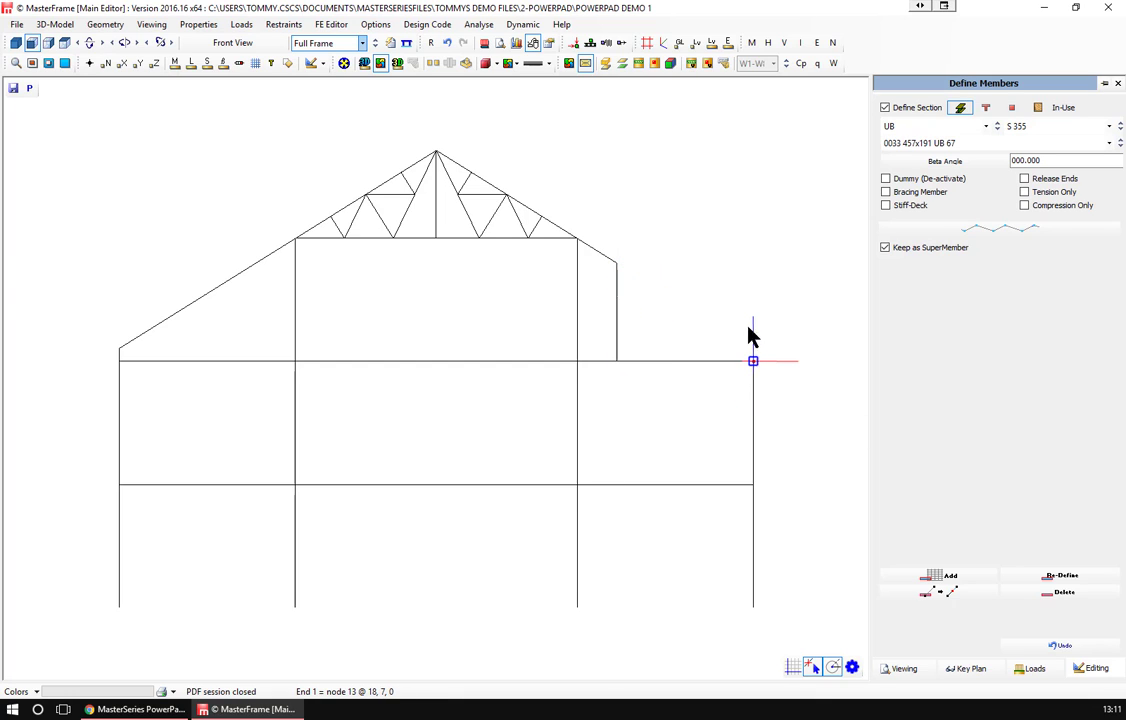
text(1.55)
key(Return)
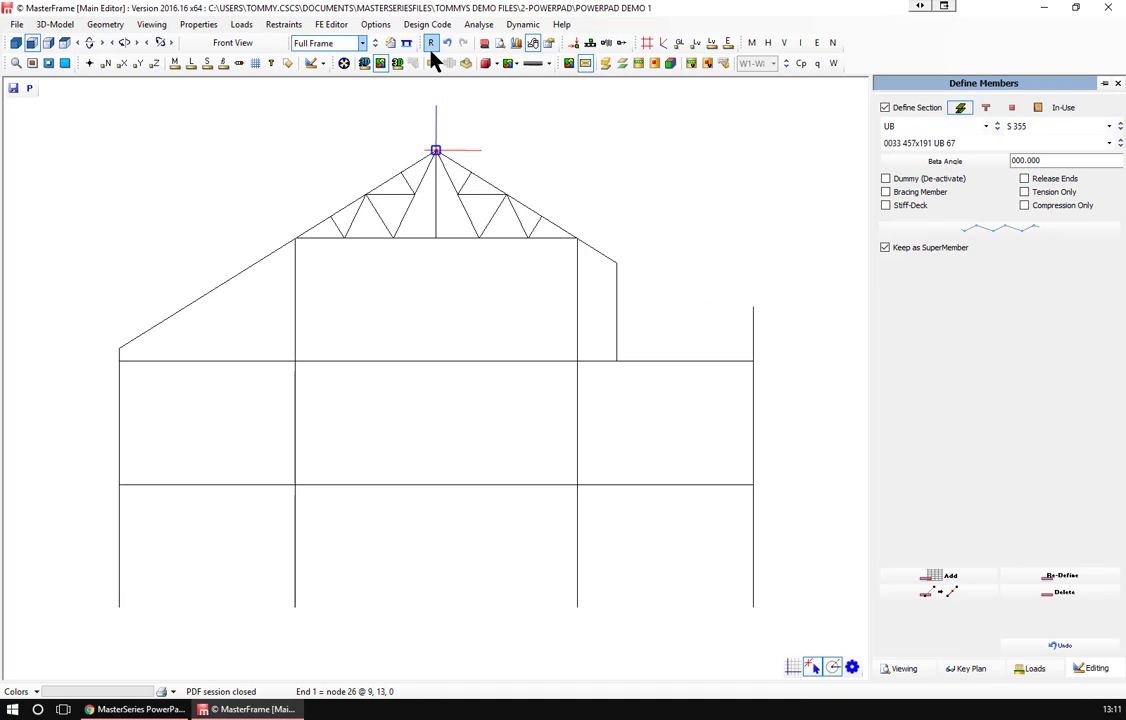
Remove the post under the roof overhang and tie the overhang's tip horizontally back to the third column.
click(618, 362)
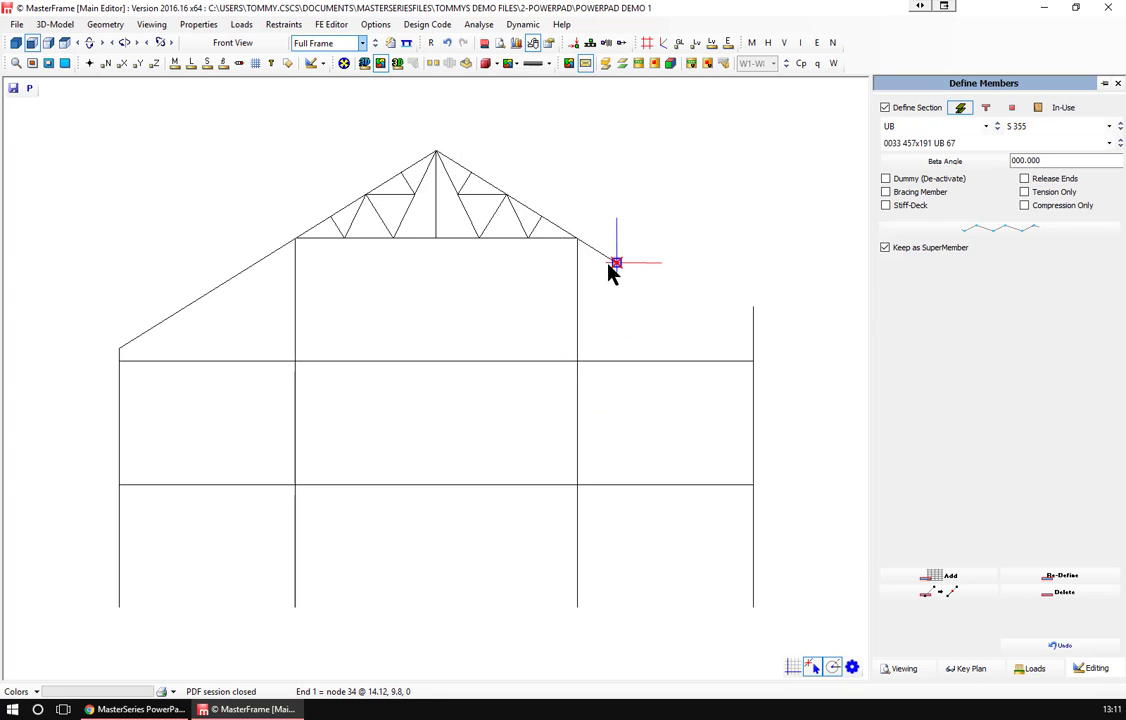
click(577, 263)
click(85, 314)
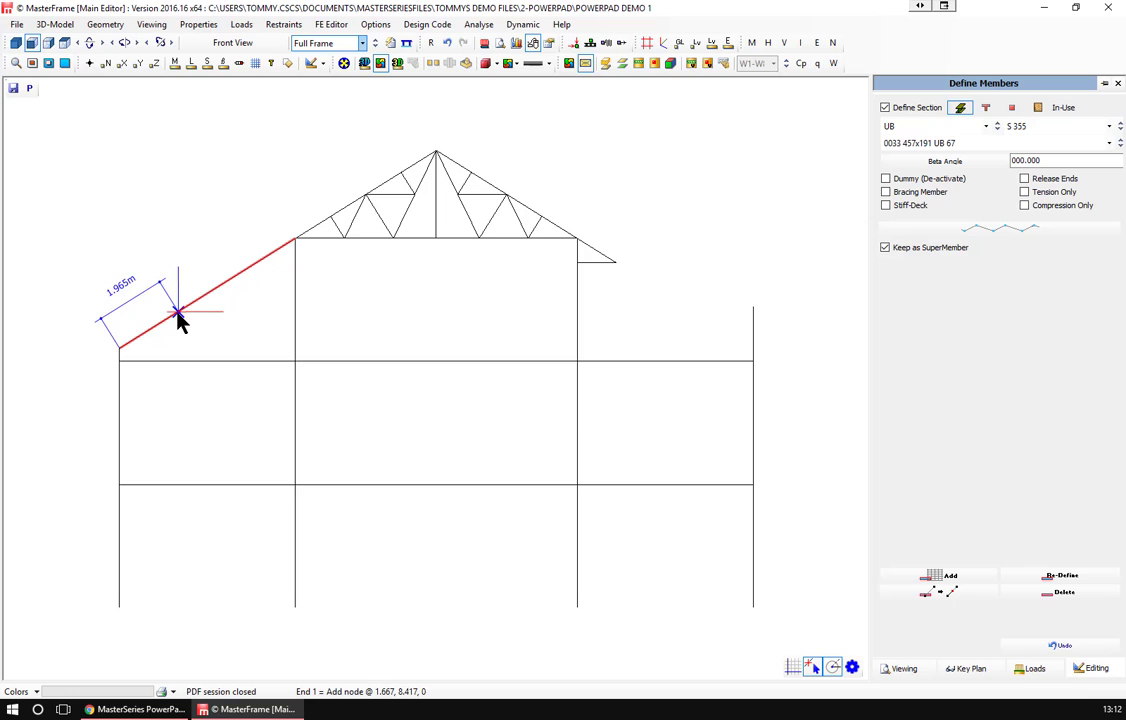
click(290, 358)
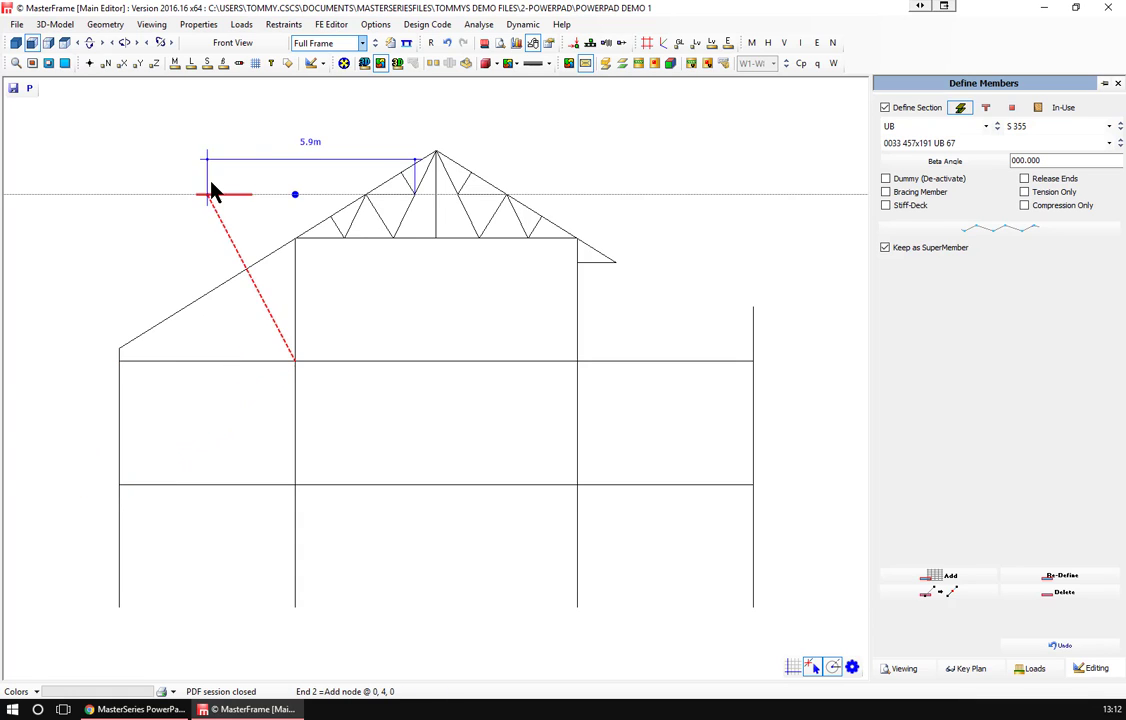
click(296, 241)
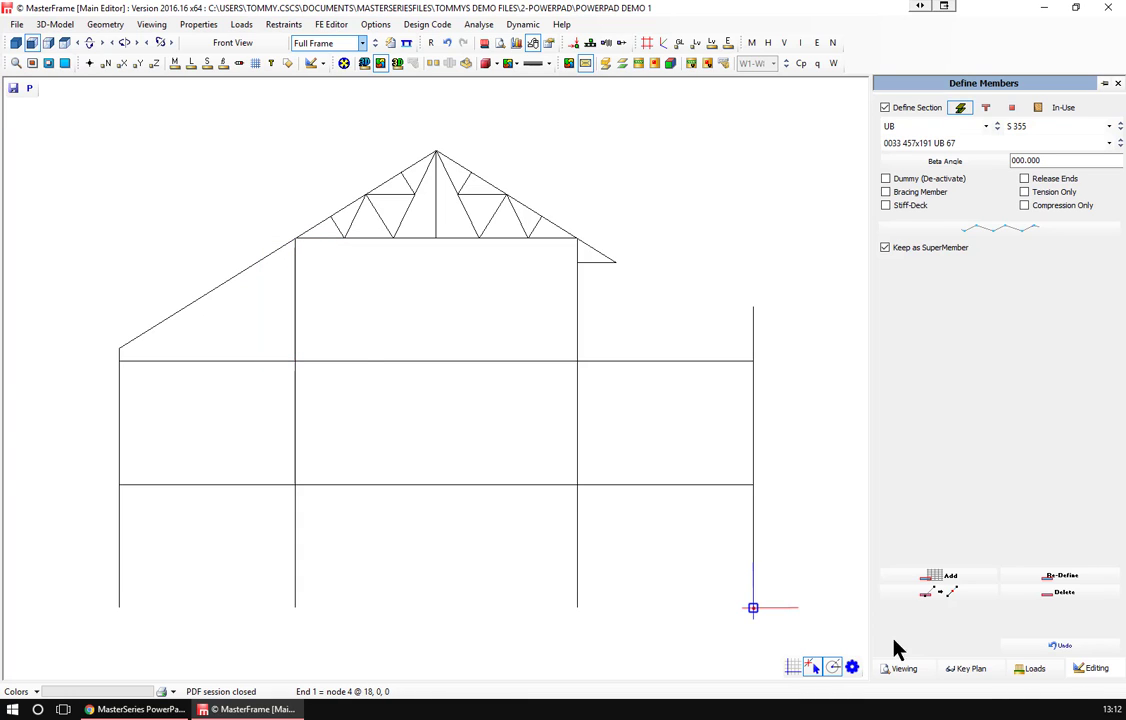
Open the snap settings and set the object snap spacing along members and tracking lines to 1.
click(852, 668)
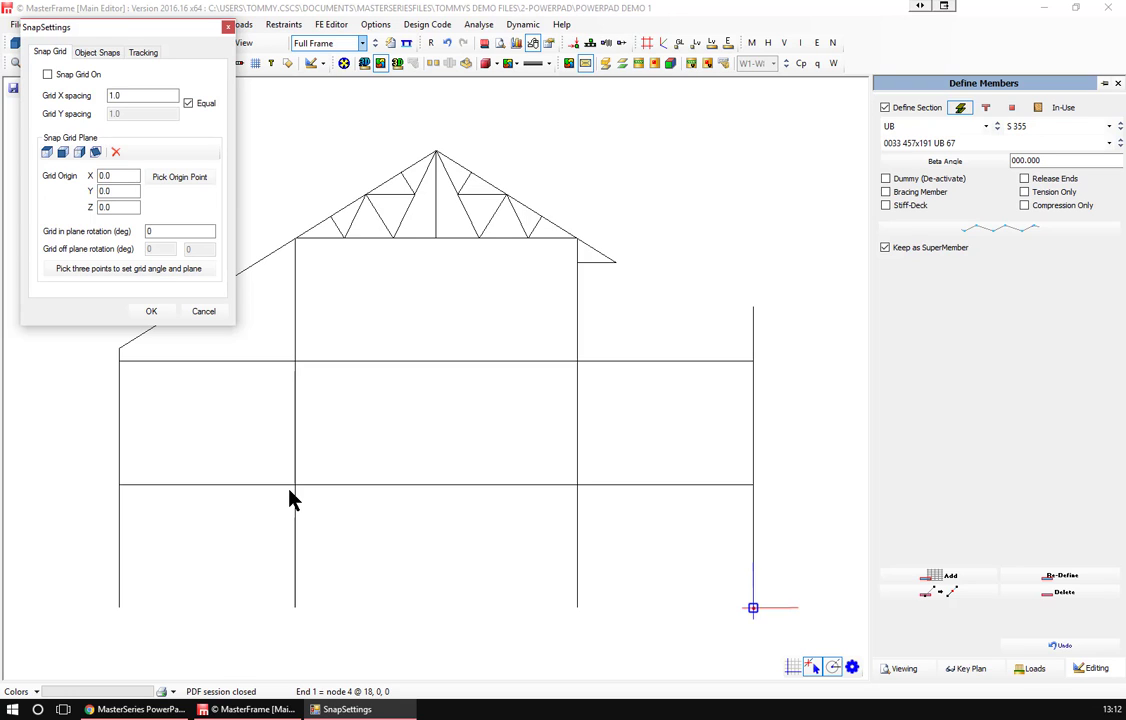
click(96, 51)
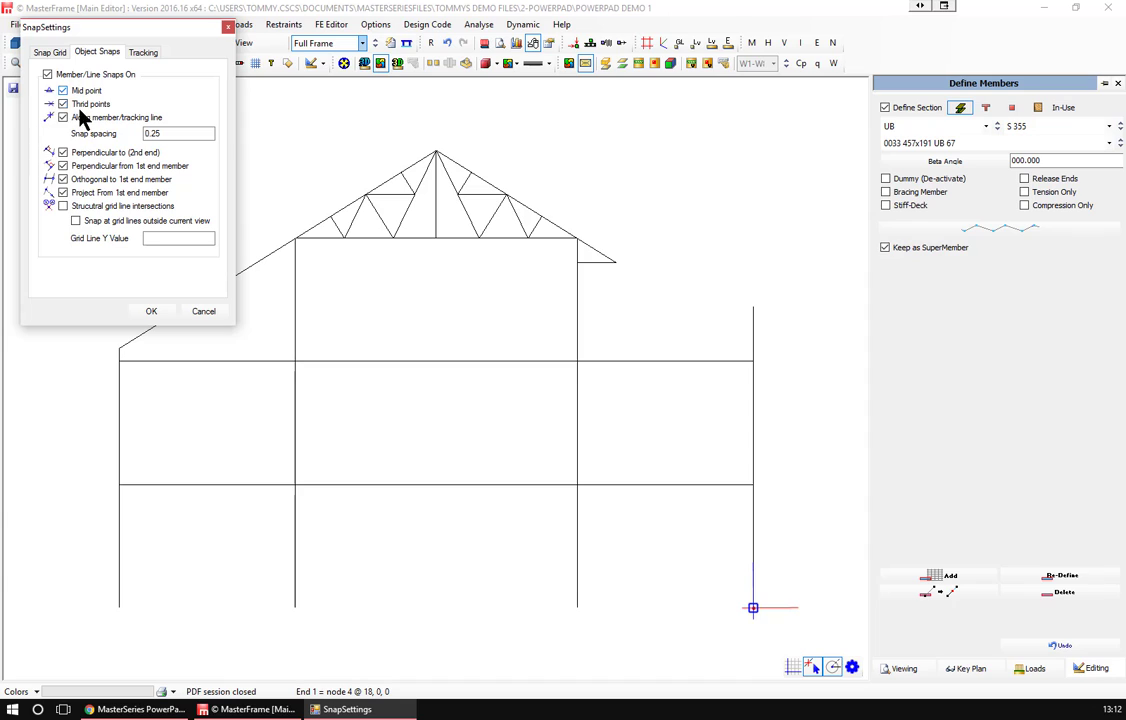
click(155, 134)
text(1)
Set polar tracking to 30 degree intervals with a custom angle of 12.5, and accept the snap settings.
click(145, 53)
click(197, 93)
click(151, 91)
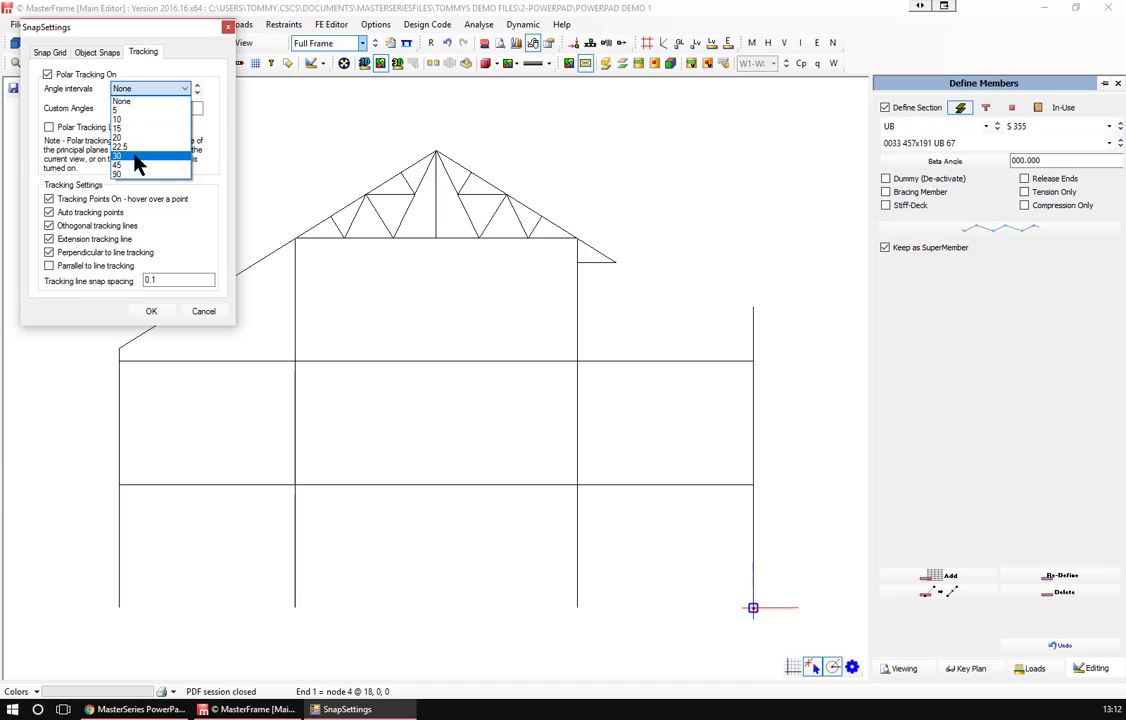
click(139, 157)
click(139, 110)
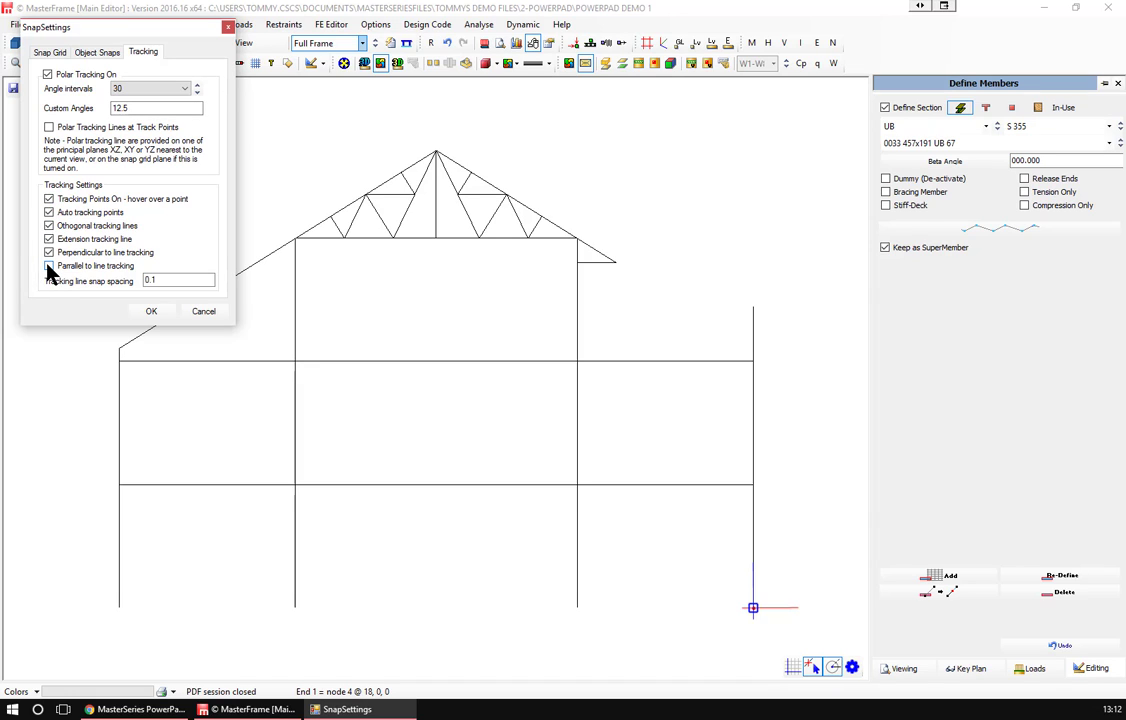
click(151, 311)
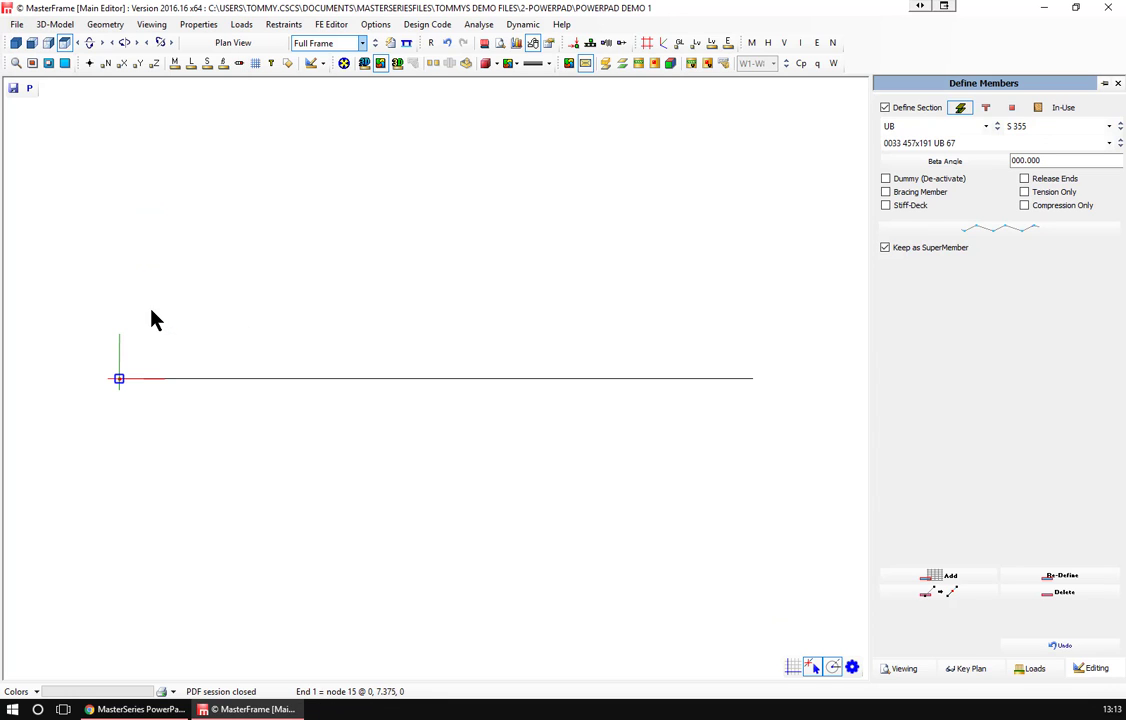
In the front view, add a 1.224 m member at 150 degrees in the XY plane, starting near the upper end of the first bay's rafter.
click(31, 42)
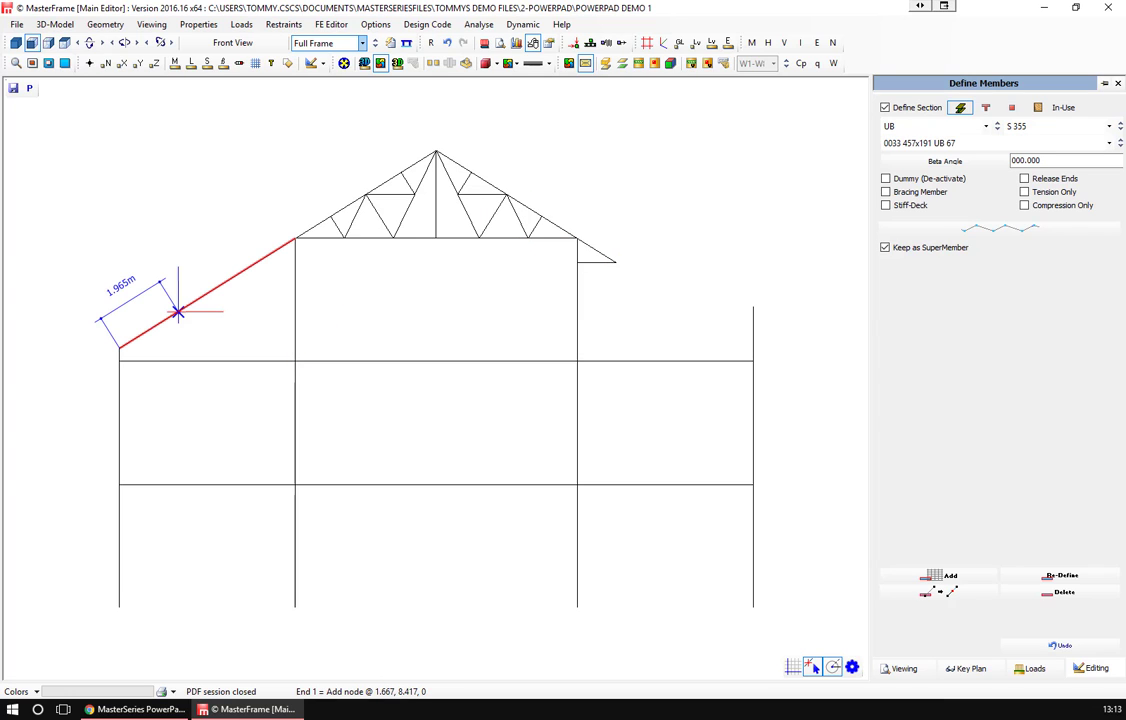
click(259, 264)
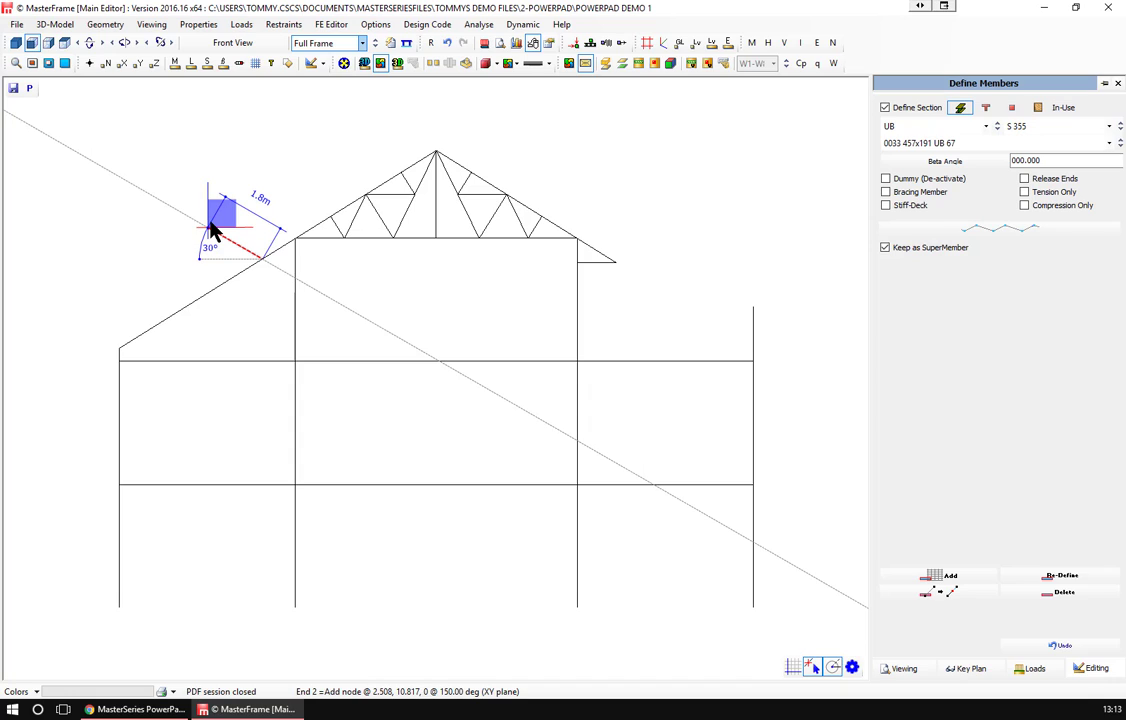
text(1.)
text(224)
key(Return)
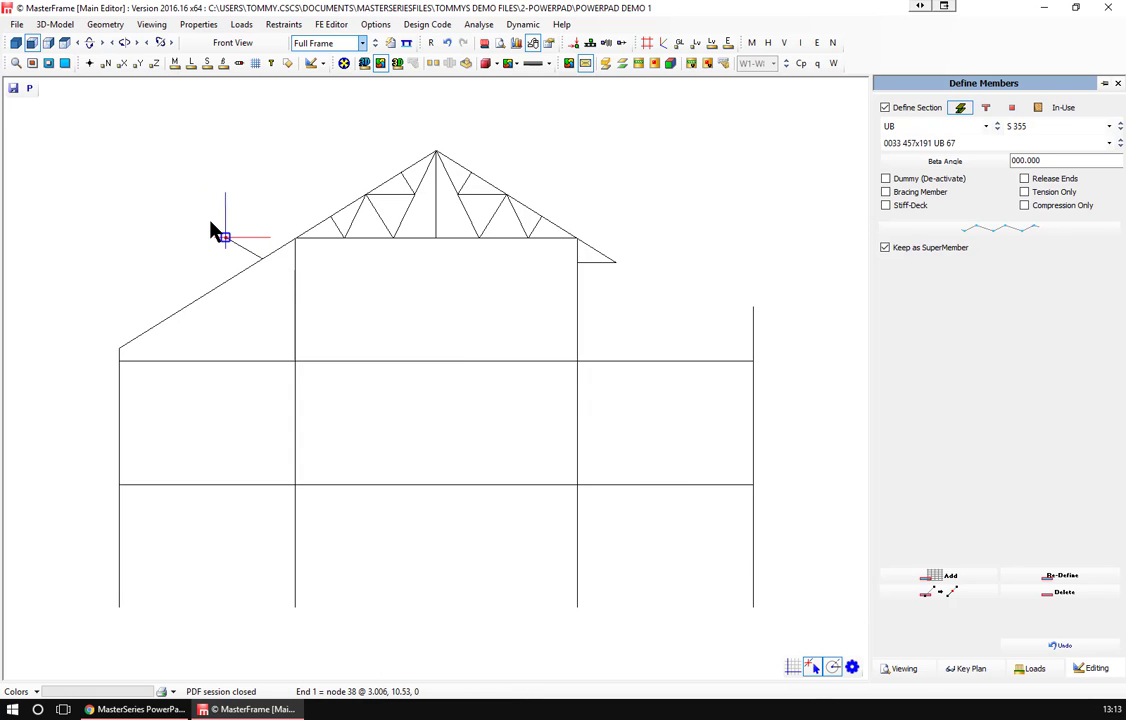
click(212, 230)
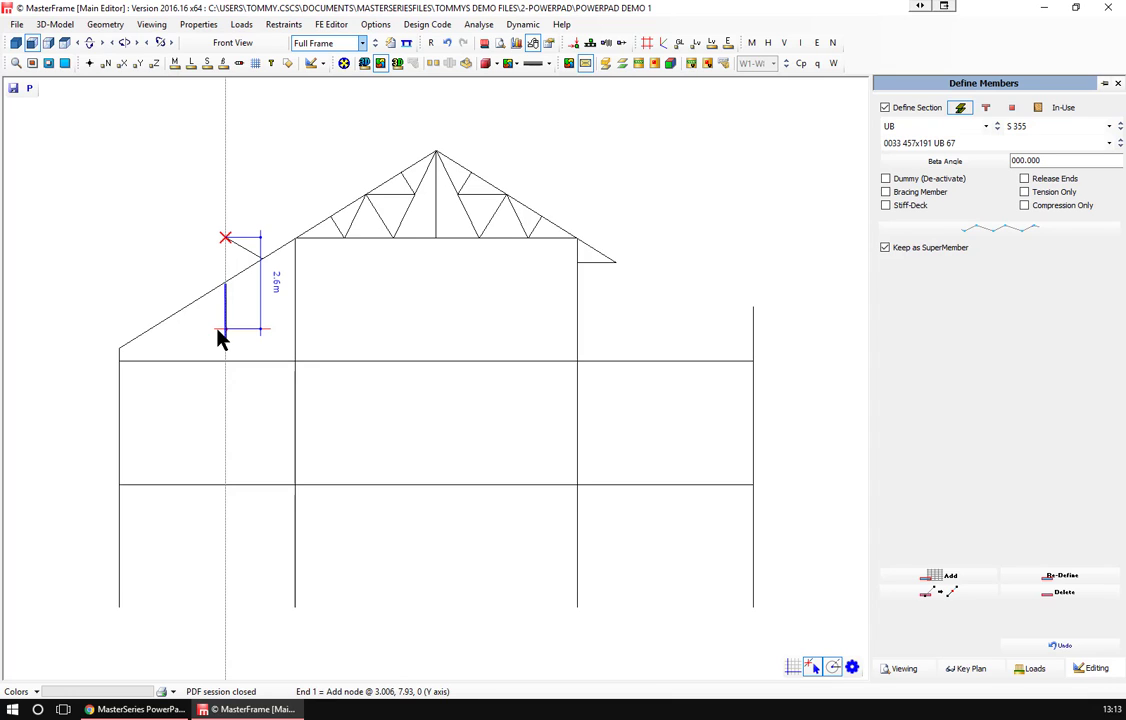
Close the frame editor and end the MasterFrame session without saving PowerPad Demo 1.
click(1107, 10)
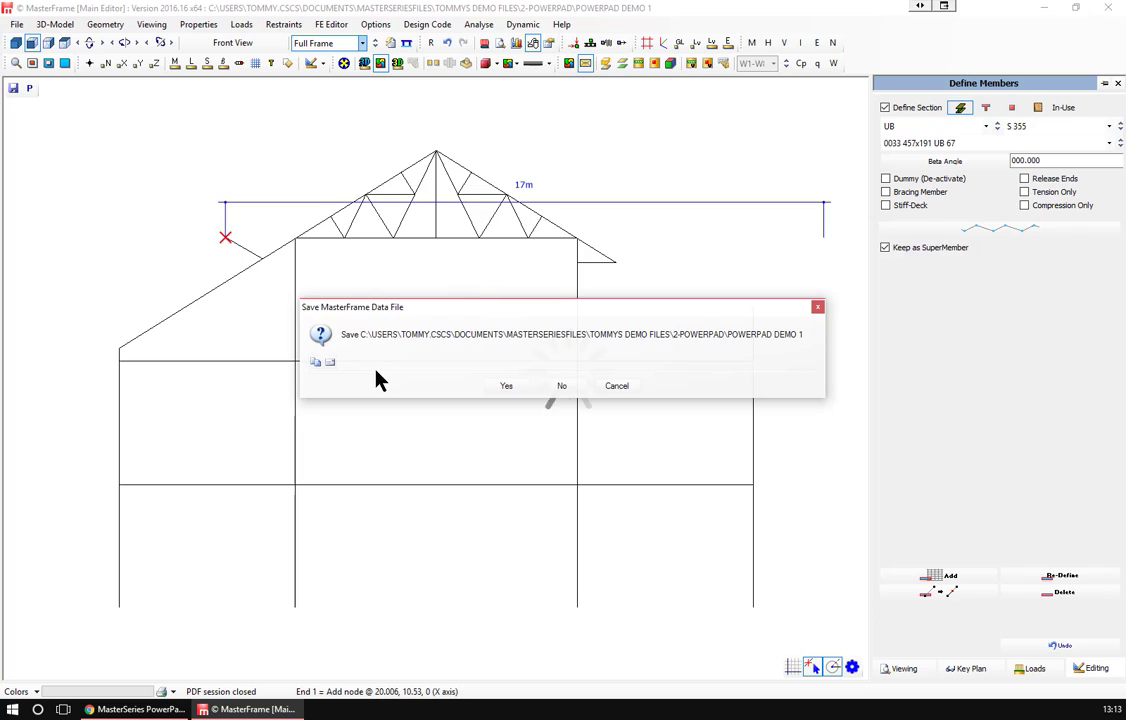
click(561, 387)
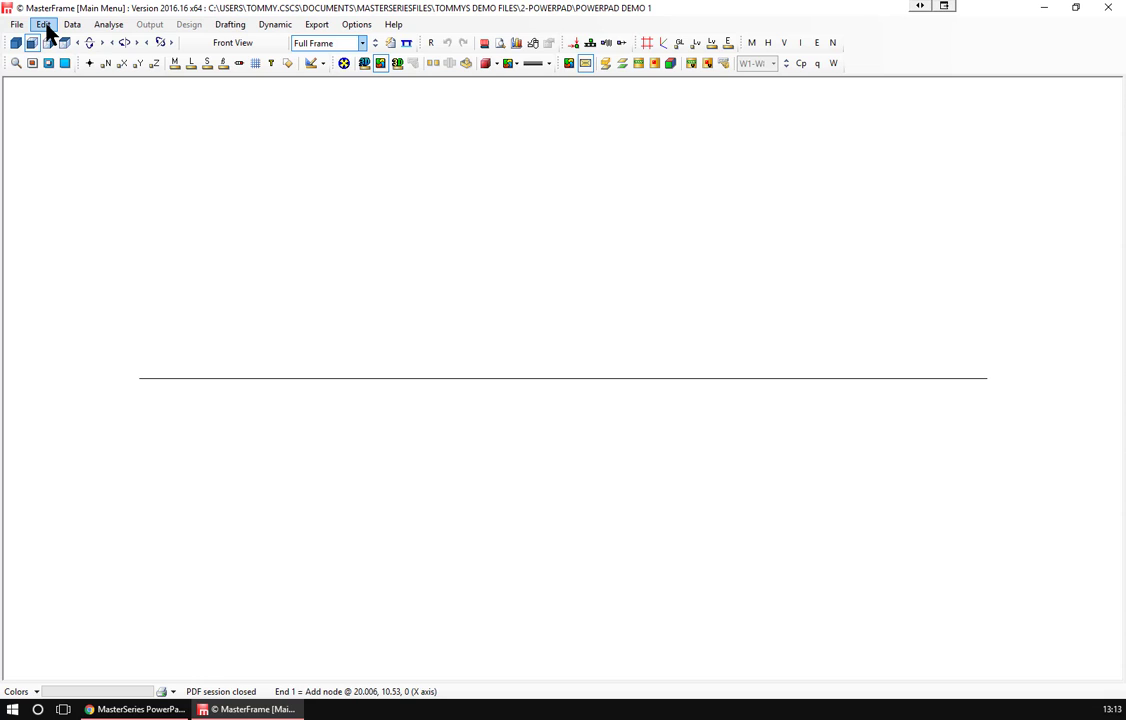
click(45, 27)
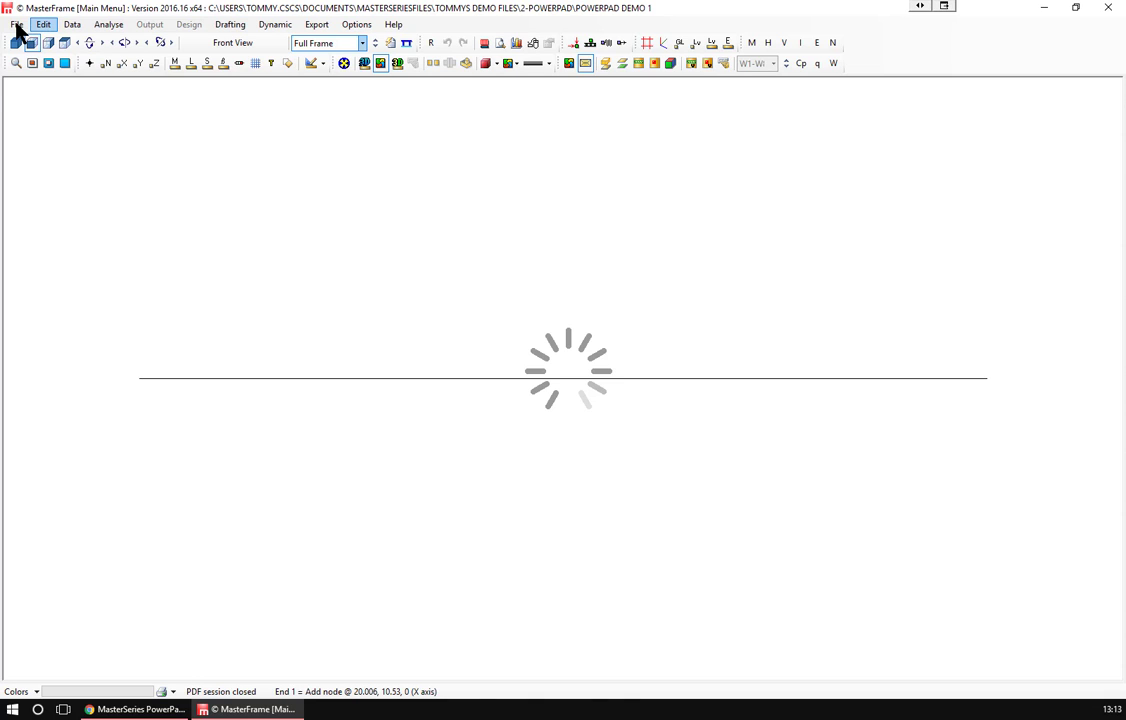
click(18, 26)
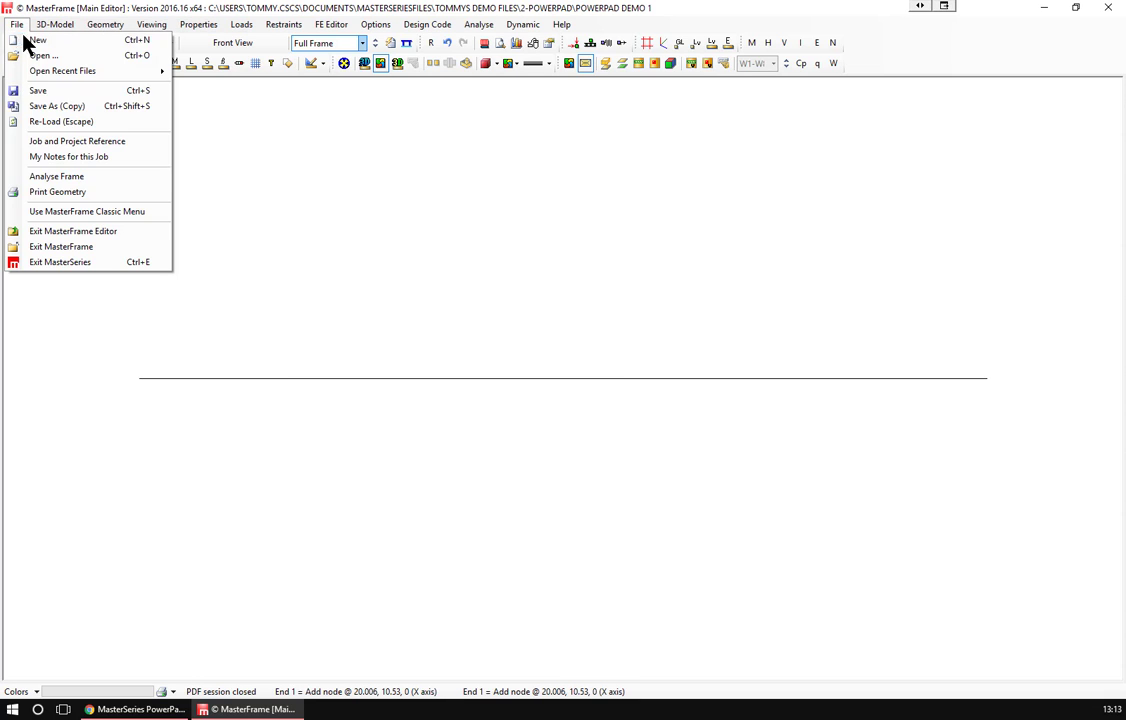
click(57, 248)
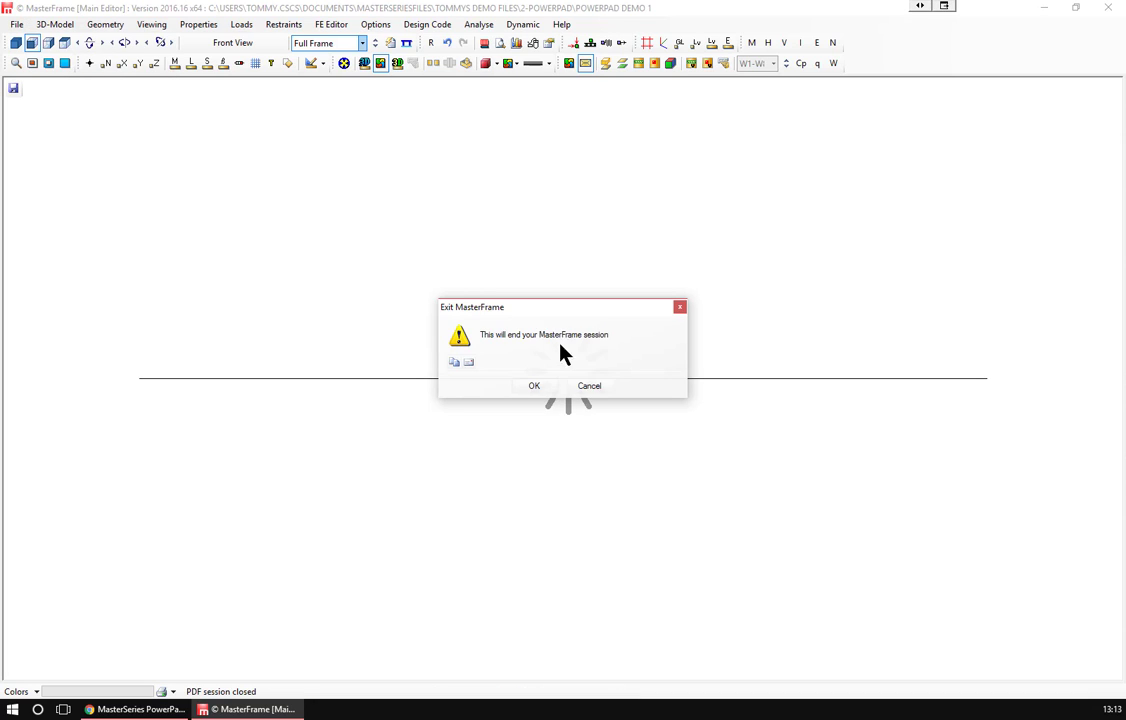
click(534, 388)
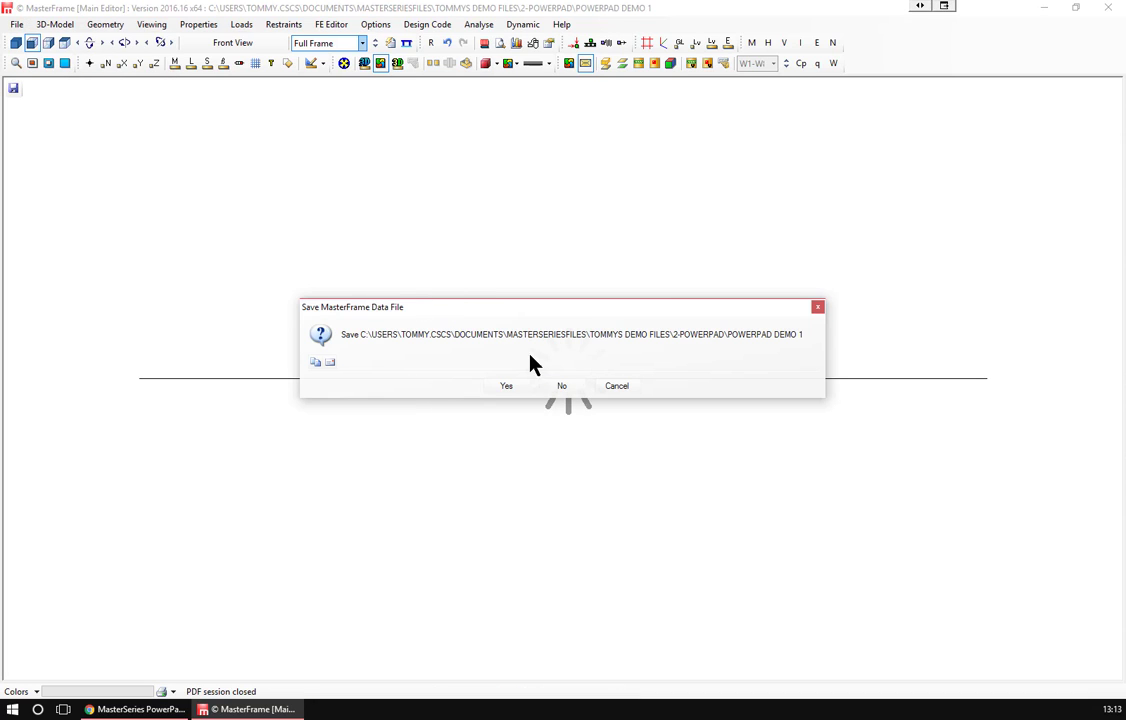
click(559, 388)
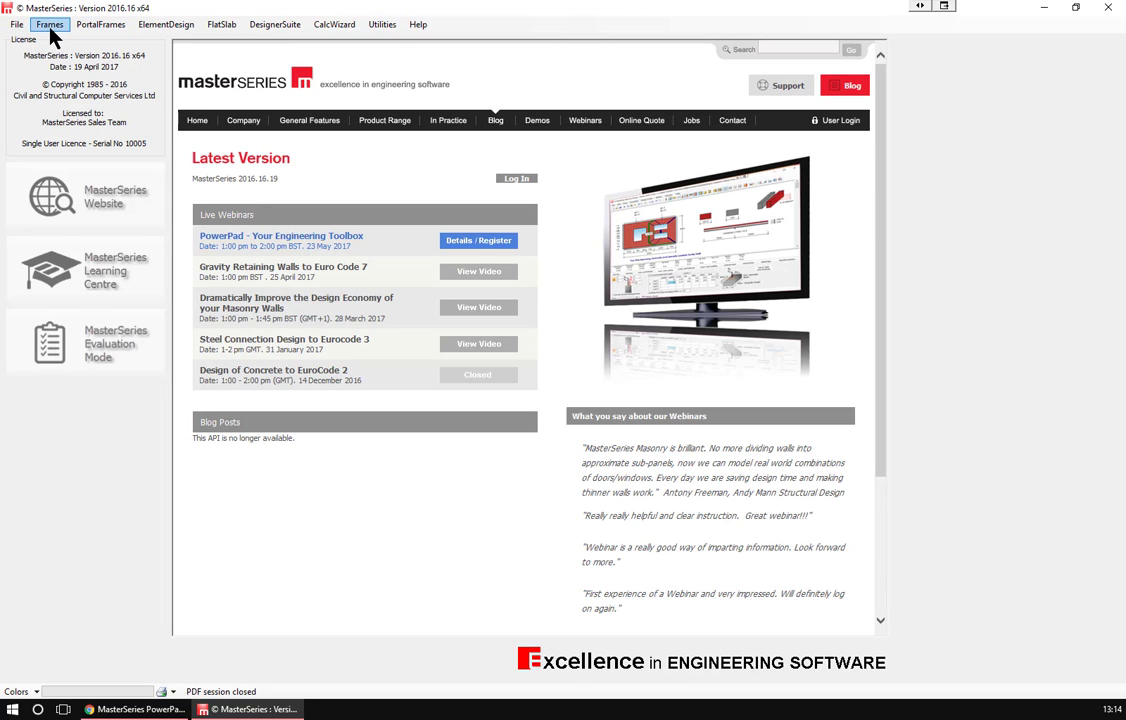
Import the AutoCAD file Multi-Storey Steel Composite Frame.DXF up to its DXF read filter.
click(49, 26)
mouse_move(204, 86)
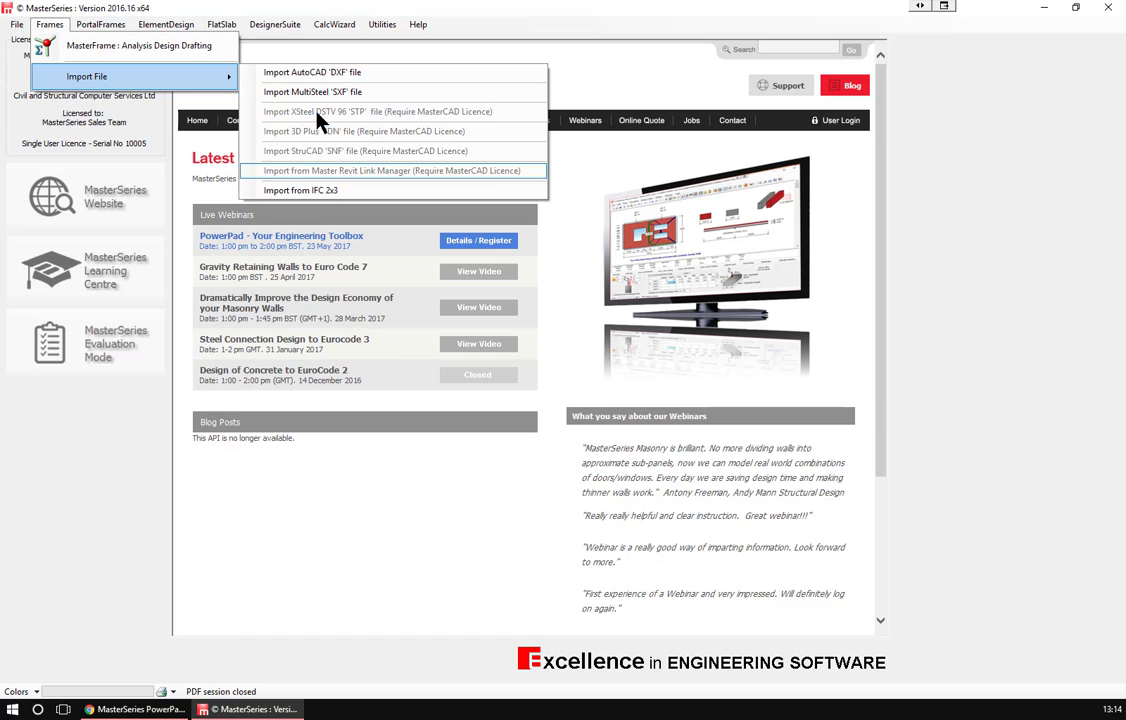
click(314, 73)
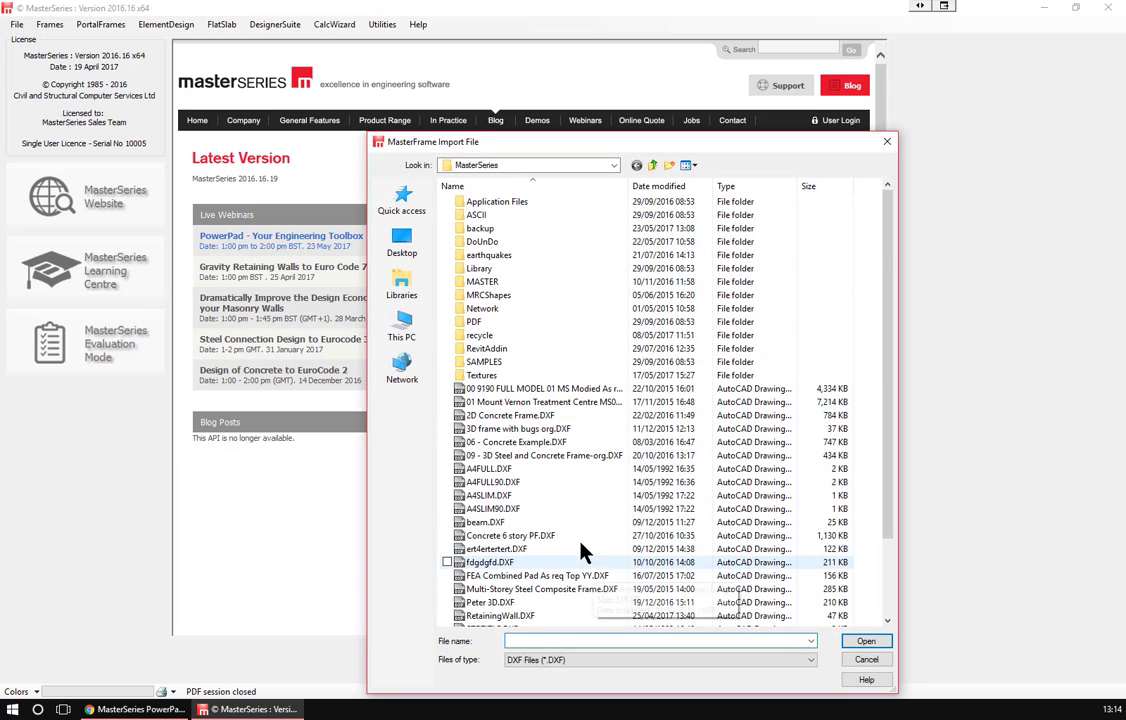
scroll(545, 560, down, 2)
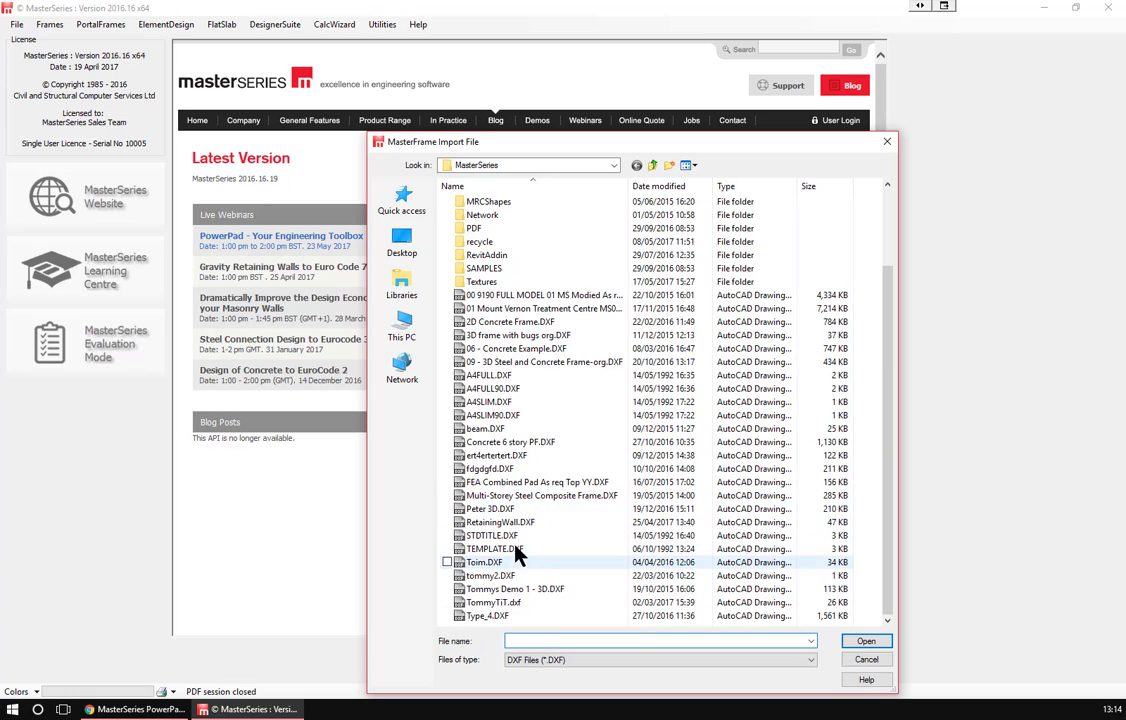
click(508, 498)
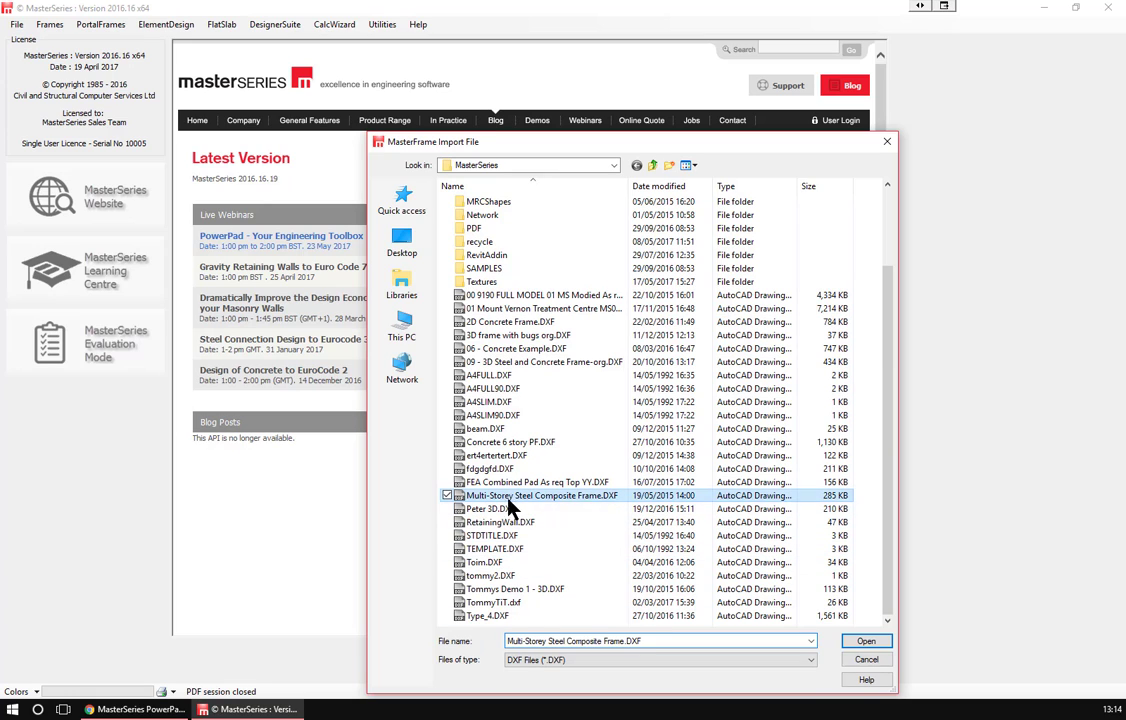
click(865, 645)
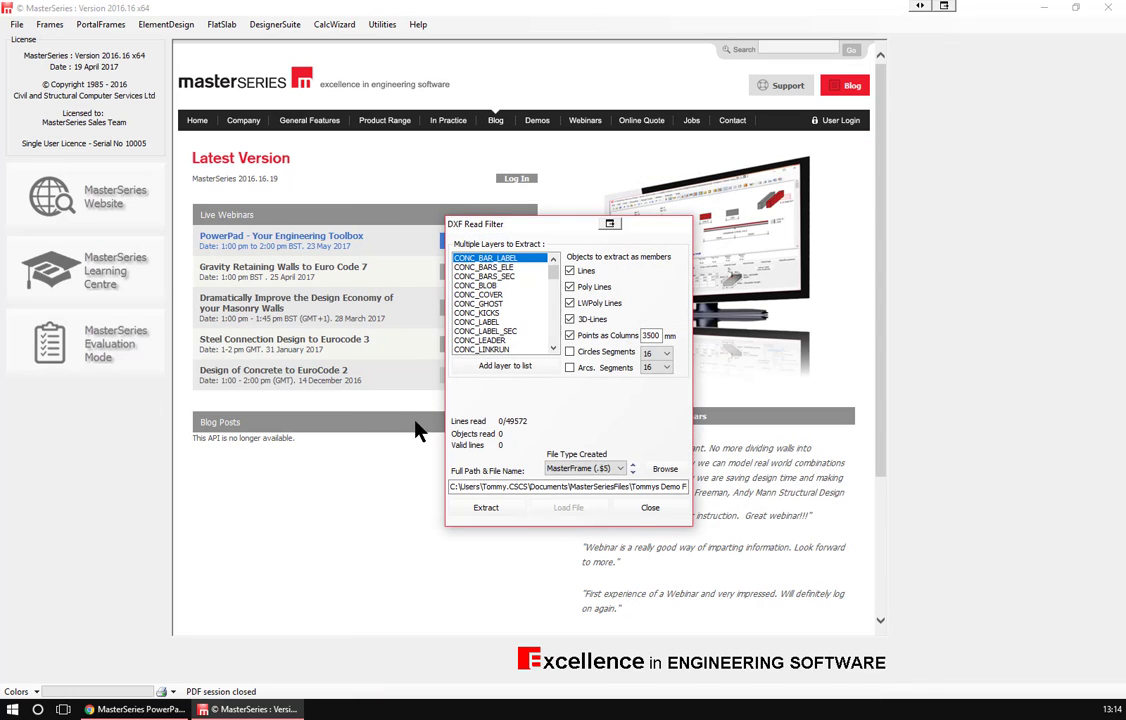
Try to extract members from the drawing layers STEEL_INNER through STEEL_STICK.
scroll(505, 285, down, 10)
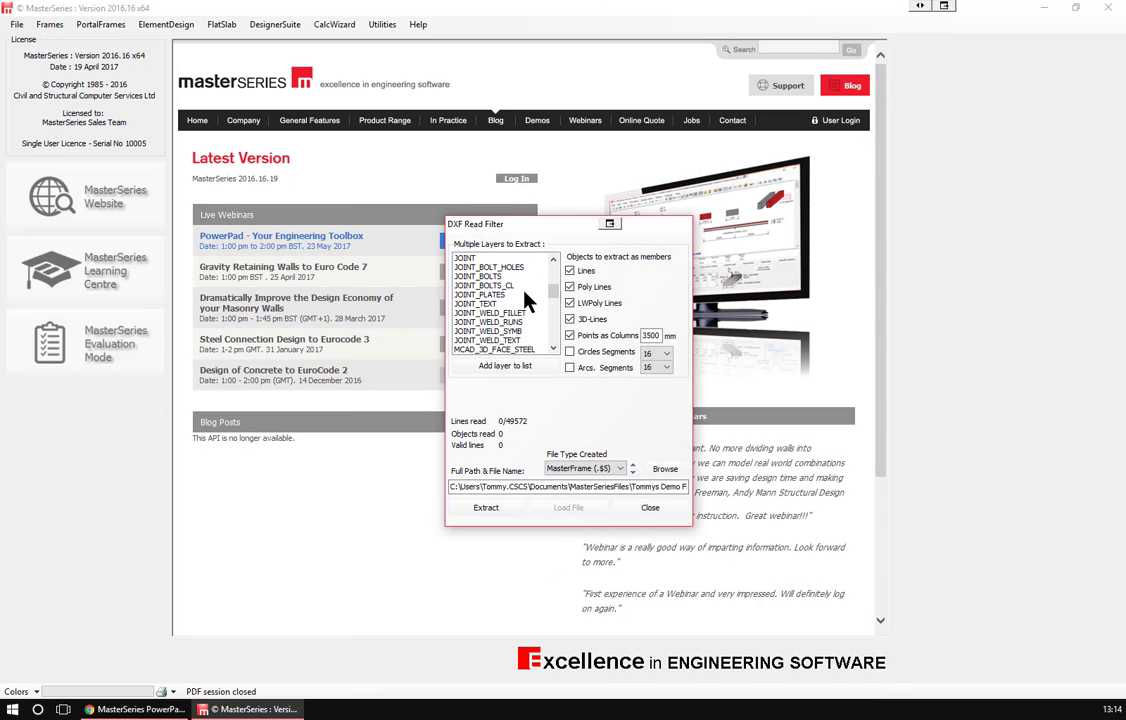
scroll(514, 305, down, 5)
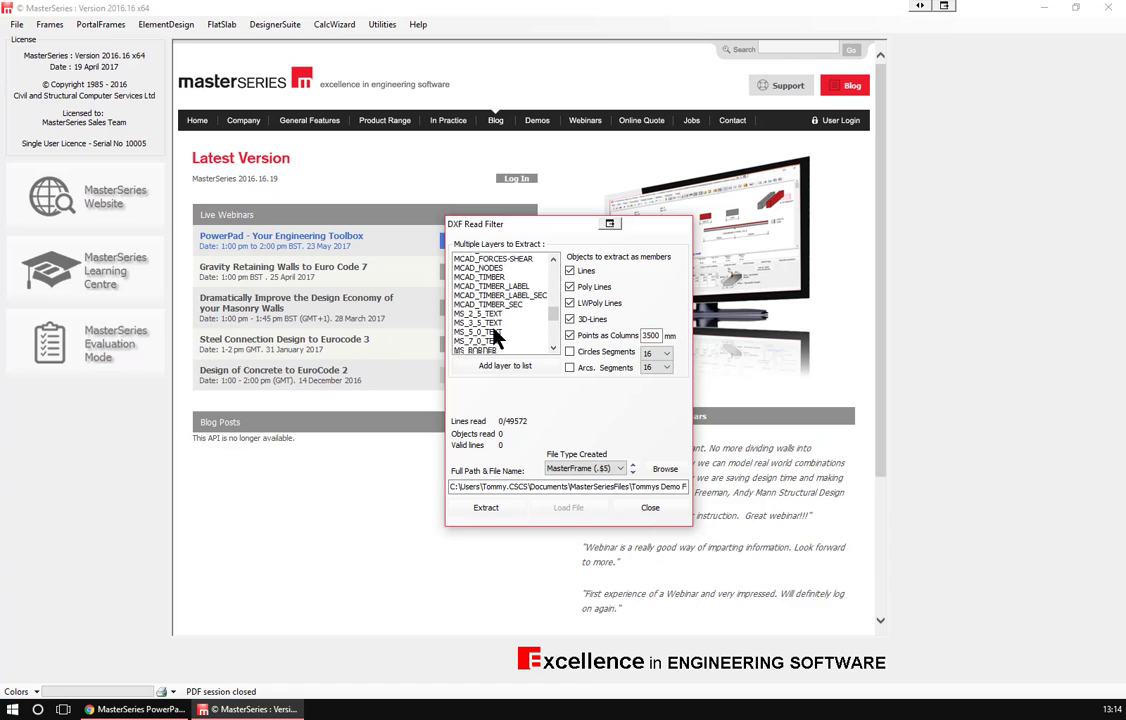
scroll(497, 330, up, 3)
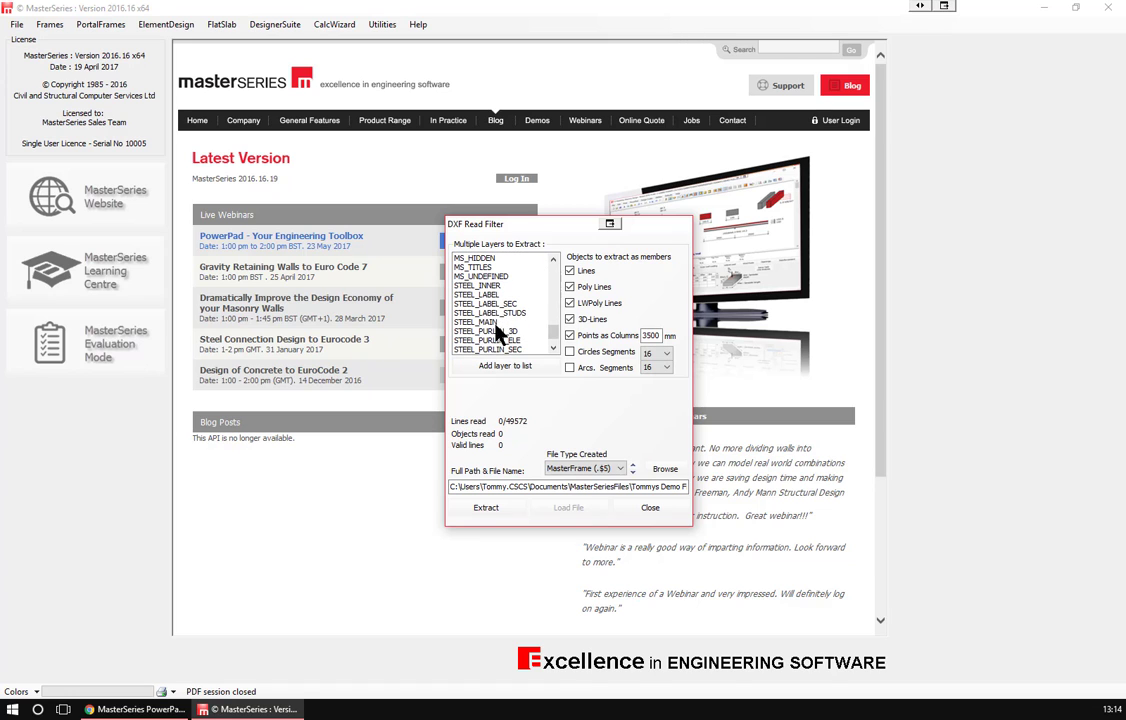
scroll(497, 316, down, 5)
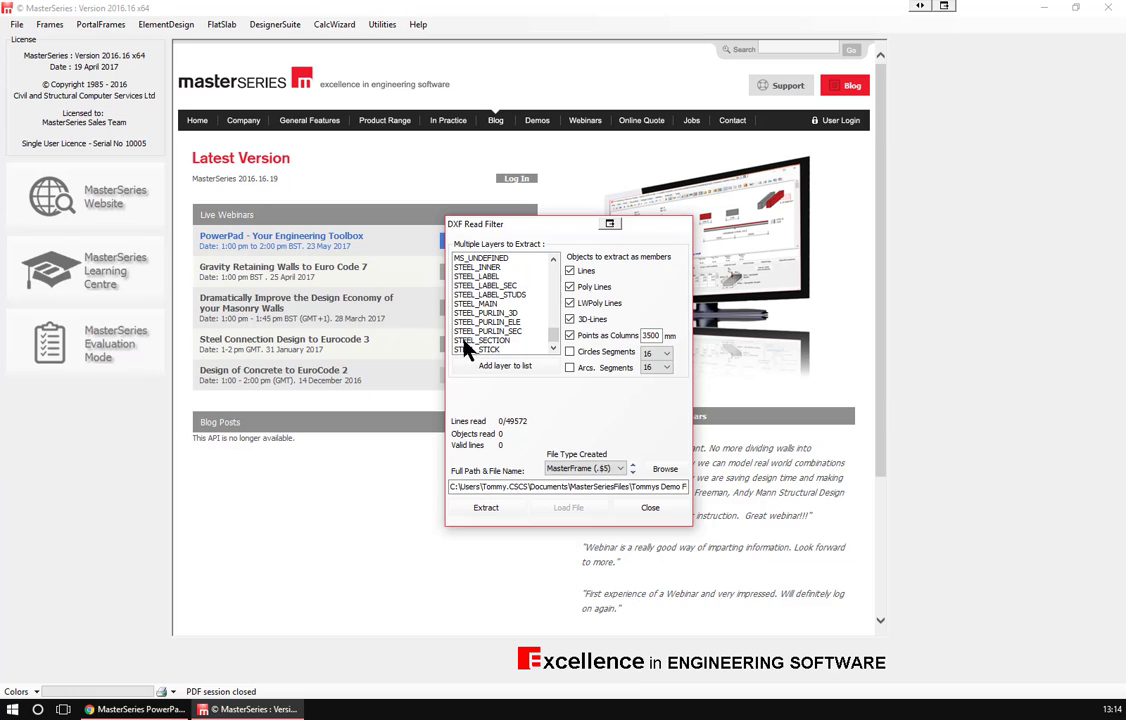
click(463, 347)
click(463, 340)
click(463, 331)
click(461, 322)
click(460, 313)
click(459, 304)
click(457, 295)
click(457, 285)
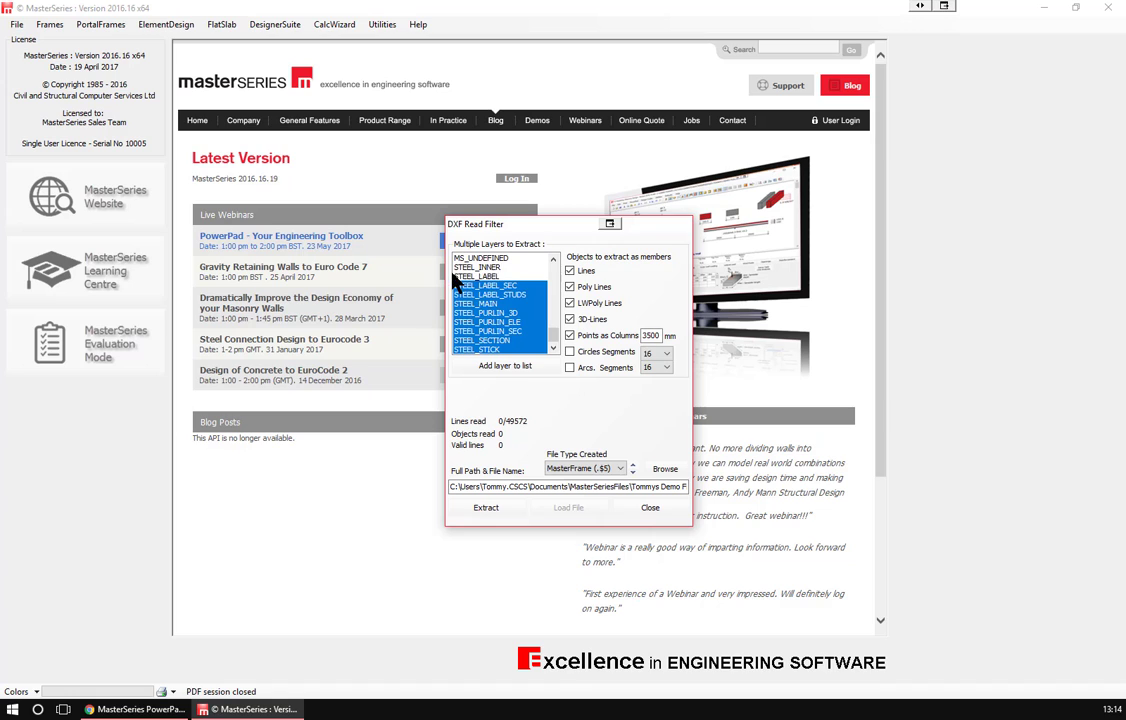
click(458, 276)
click(458, 267)
scroll(484, 316, up, 5)
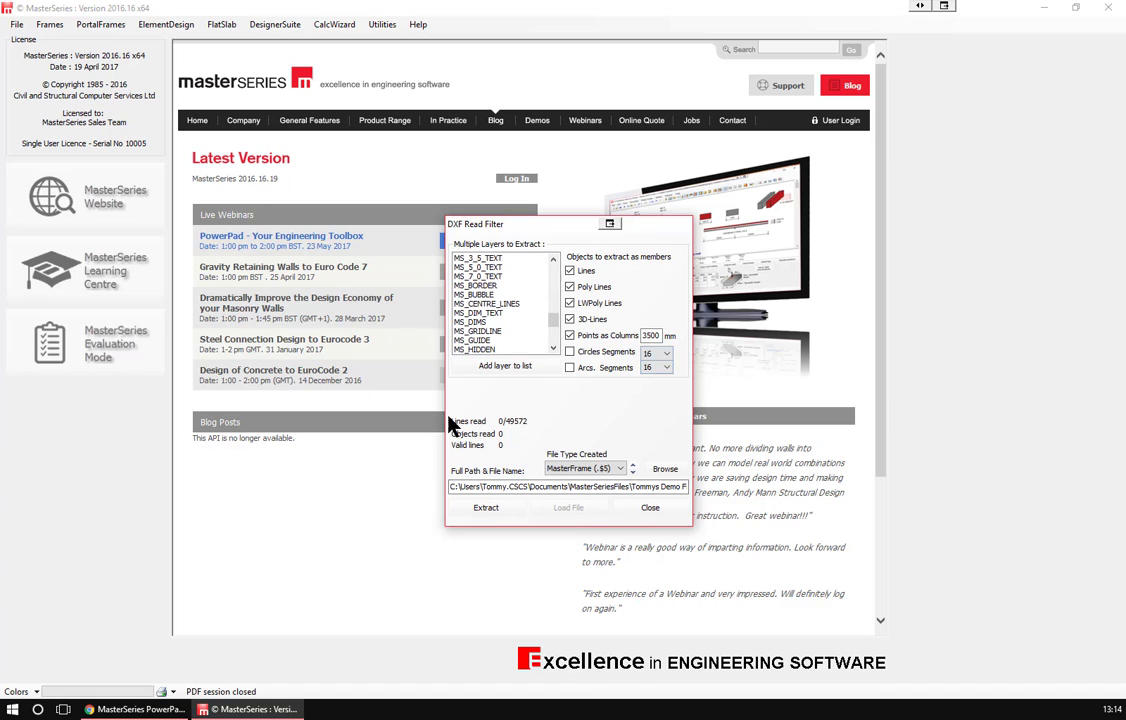
click(499, 510)
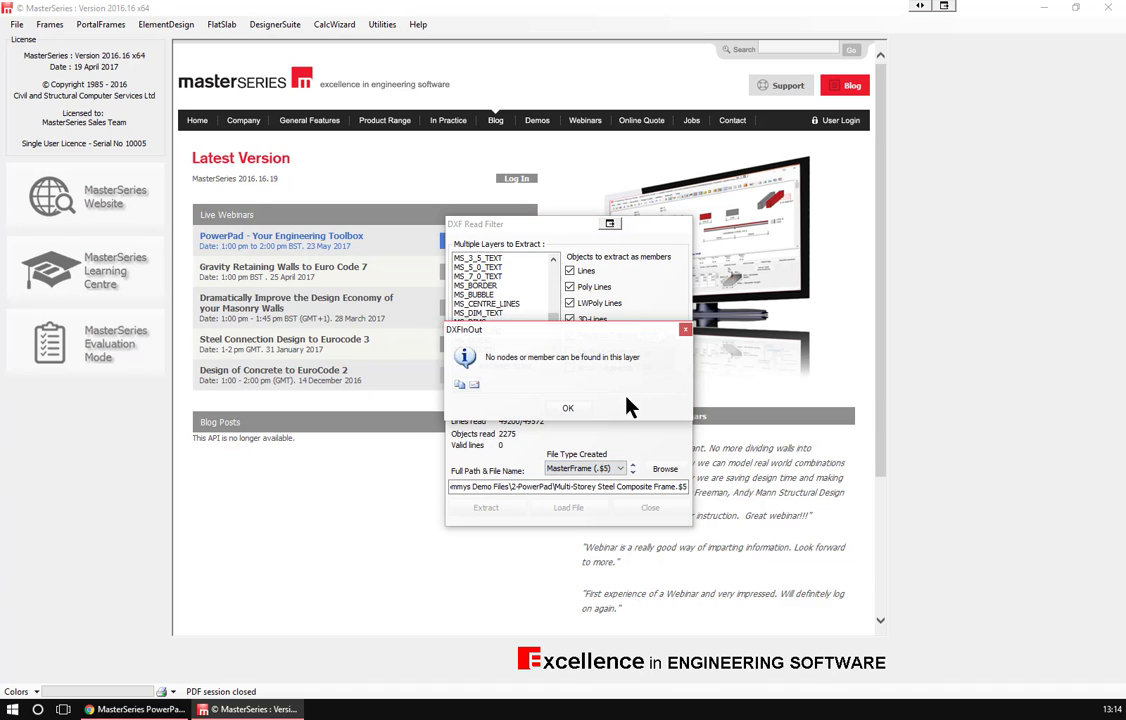
click(567, 410)
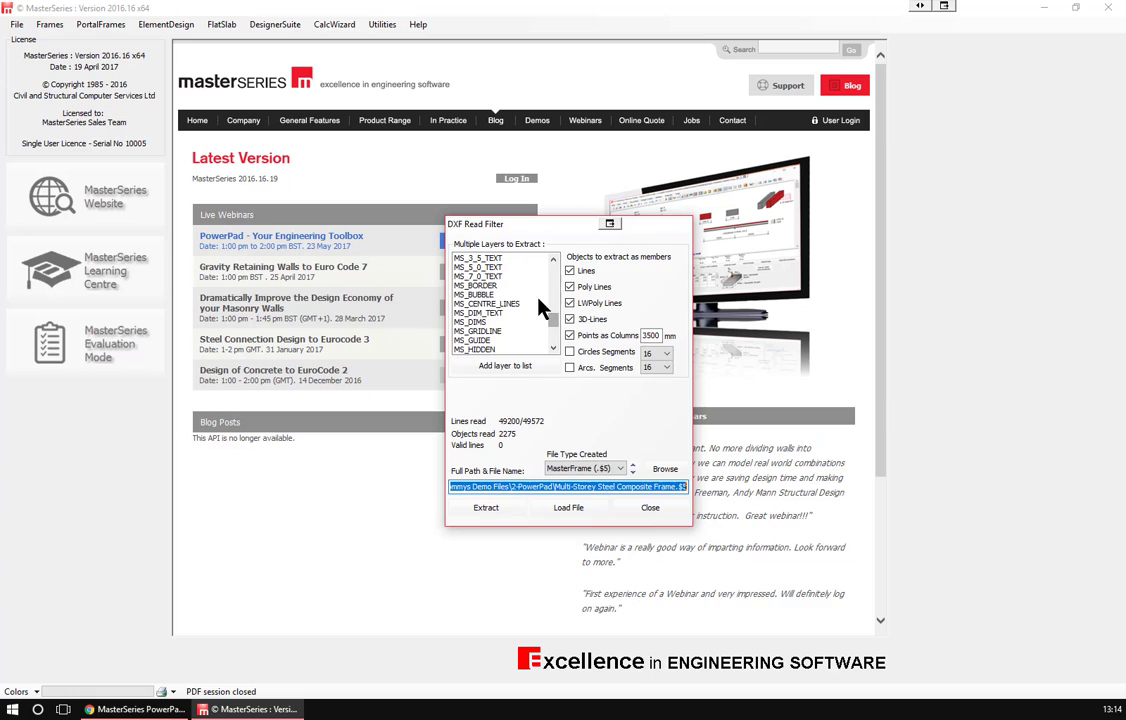
Extract the MS_CENTRE_LINES layer to a MasterFrame file and load the resulting frame.
click(495, 303)
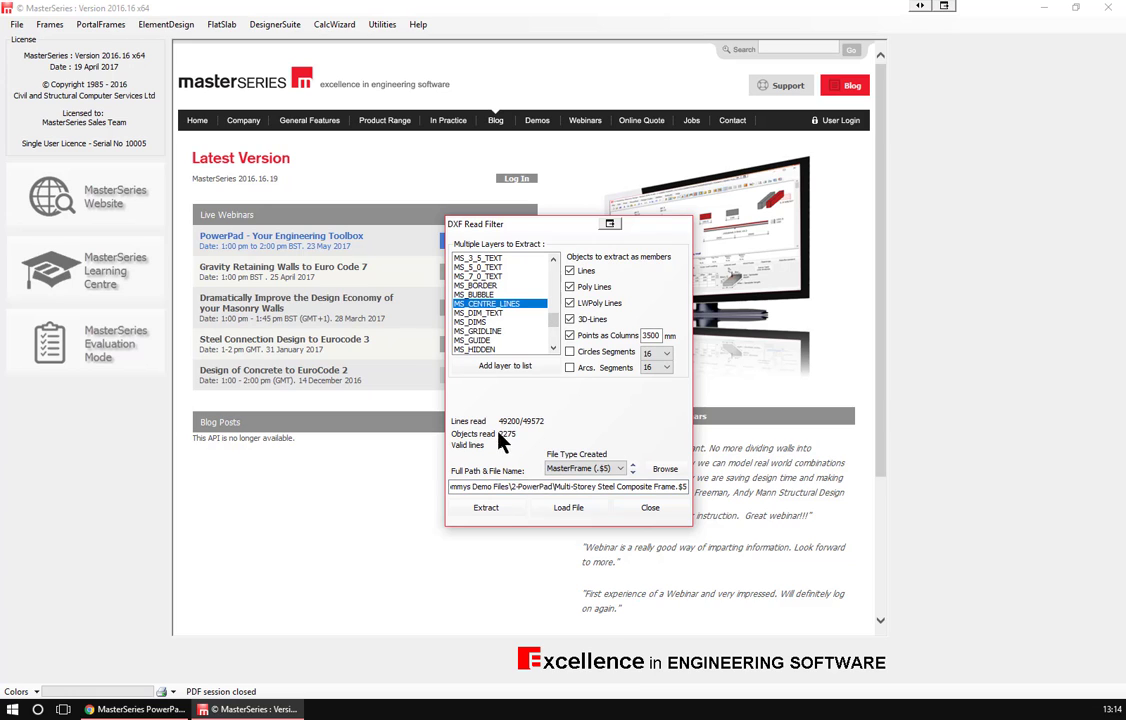
click(484, 511)
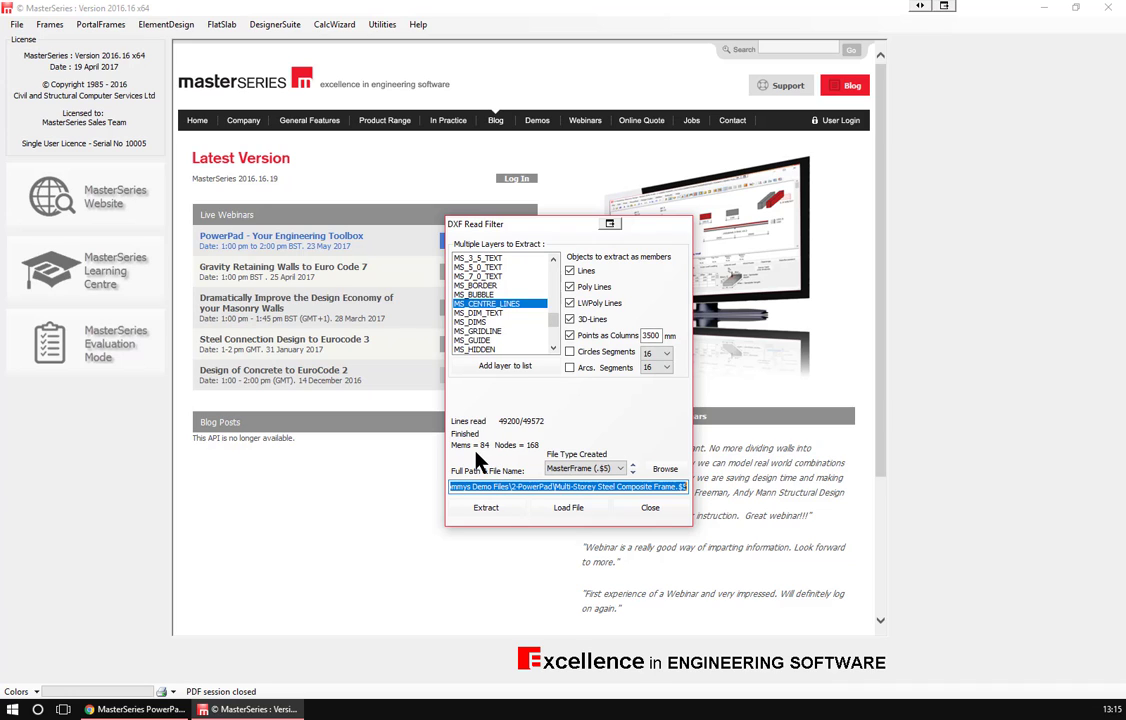
click(566, 510)
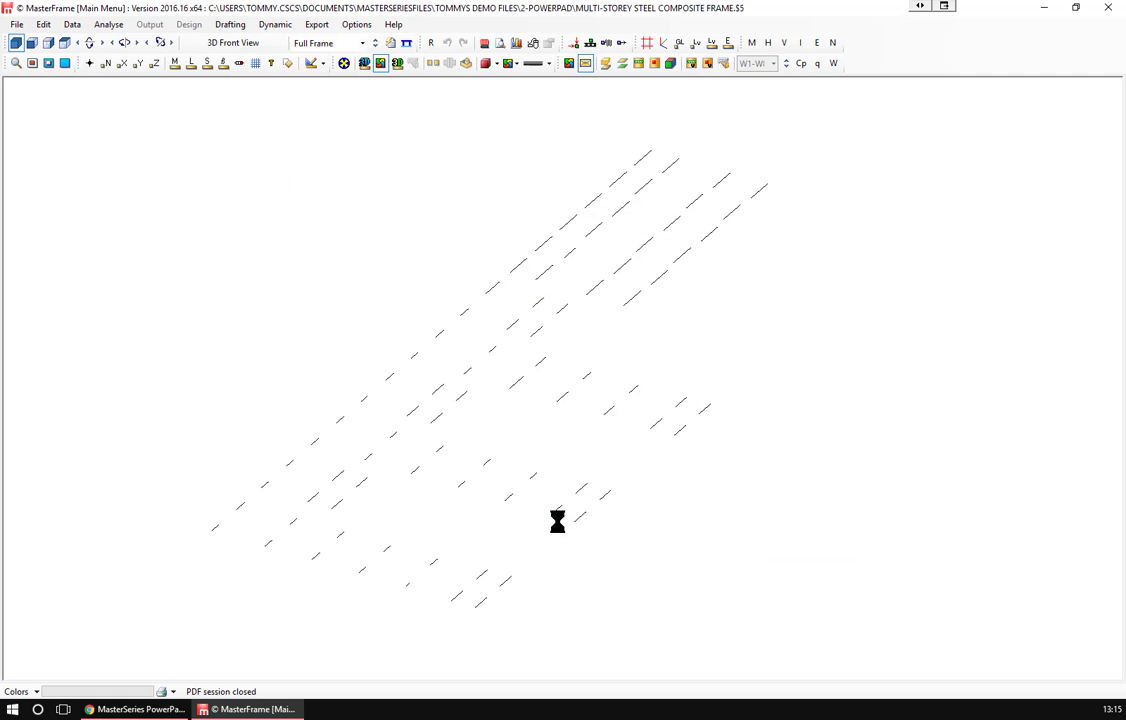
drag(404, 325, 431, 143)
Close the imported frame and open 09 - 3D Steel and Concrete Frame from the 2-PowerPad folder in MasterFrame.
click(1108, 7)
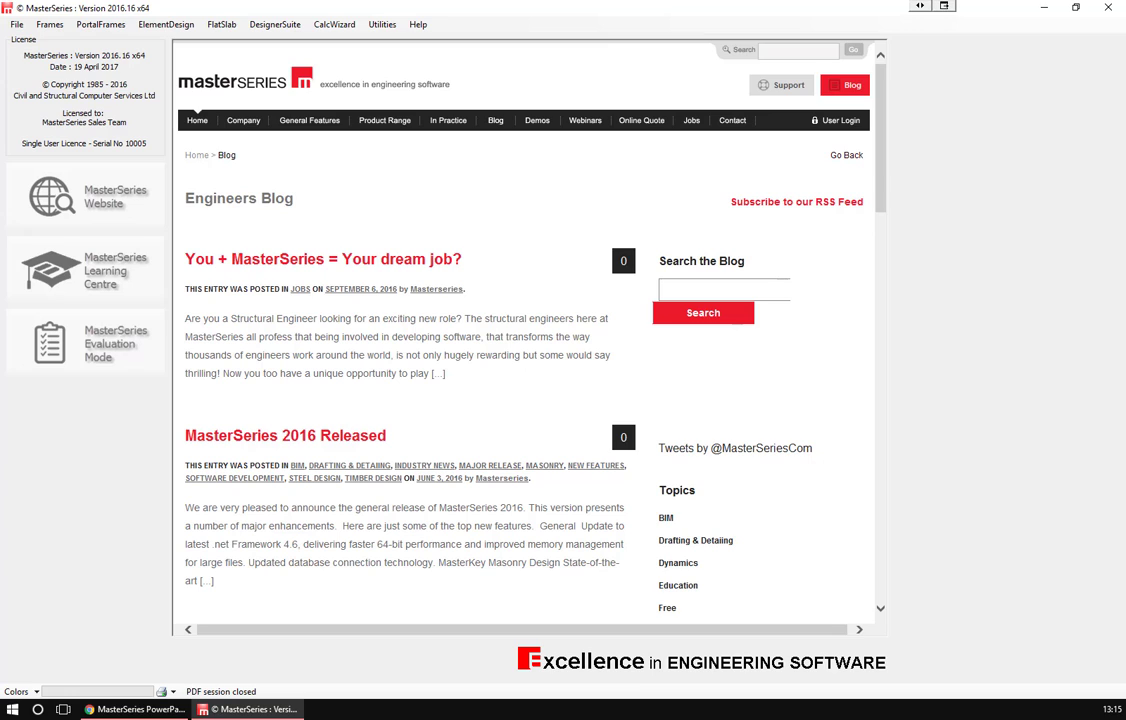
click(52, 25)
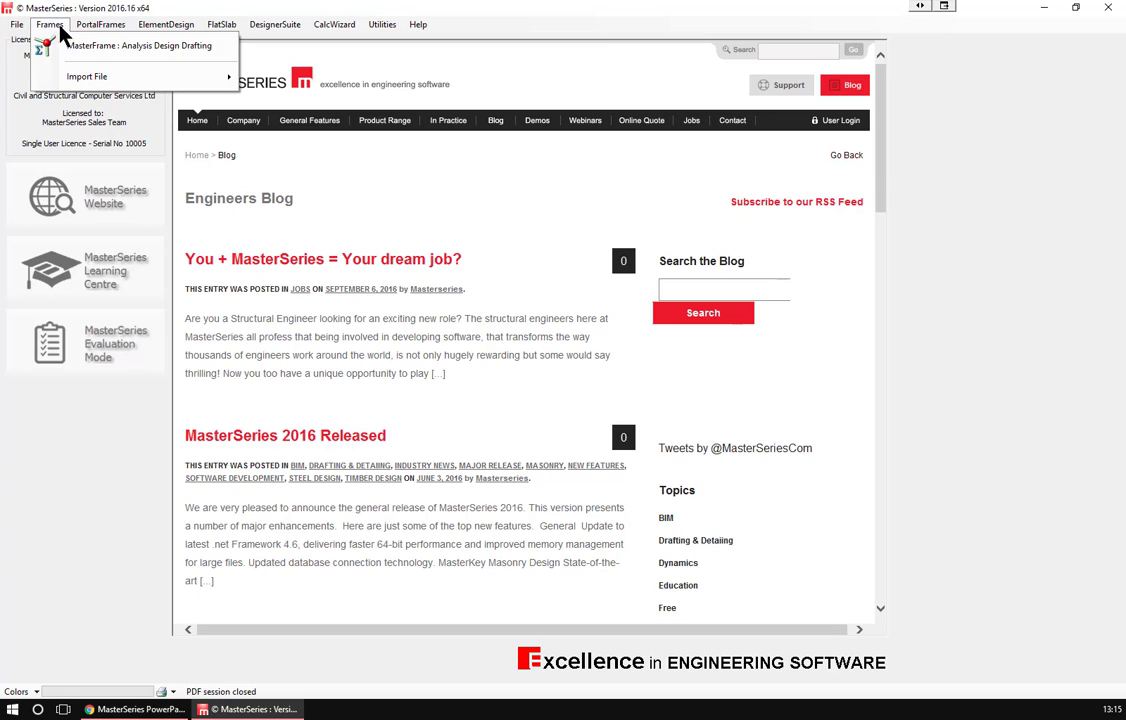
click(78, 45)
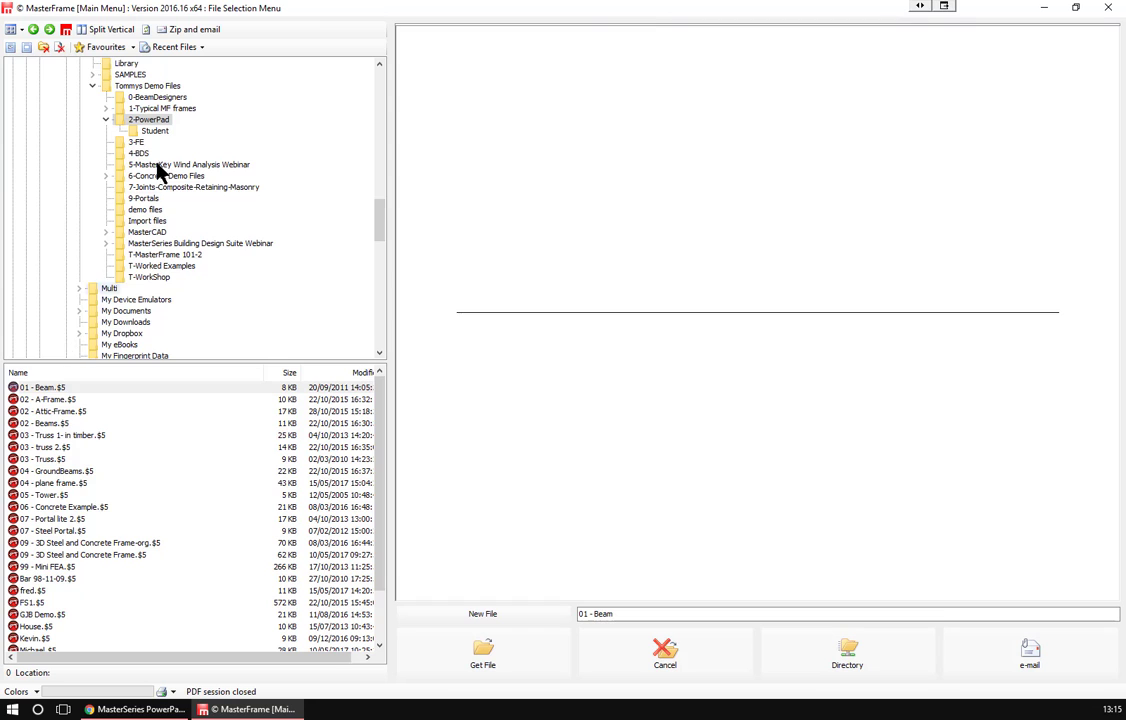
click(50, 521)
key(Down)
key(Down)
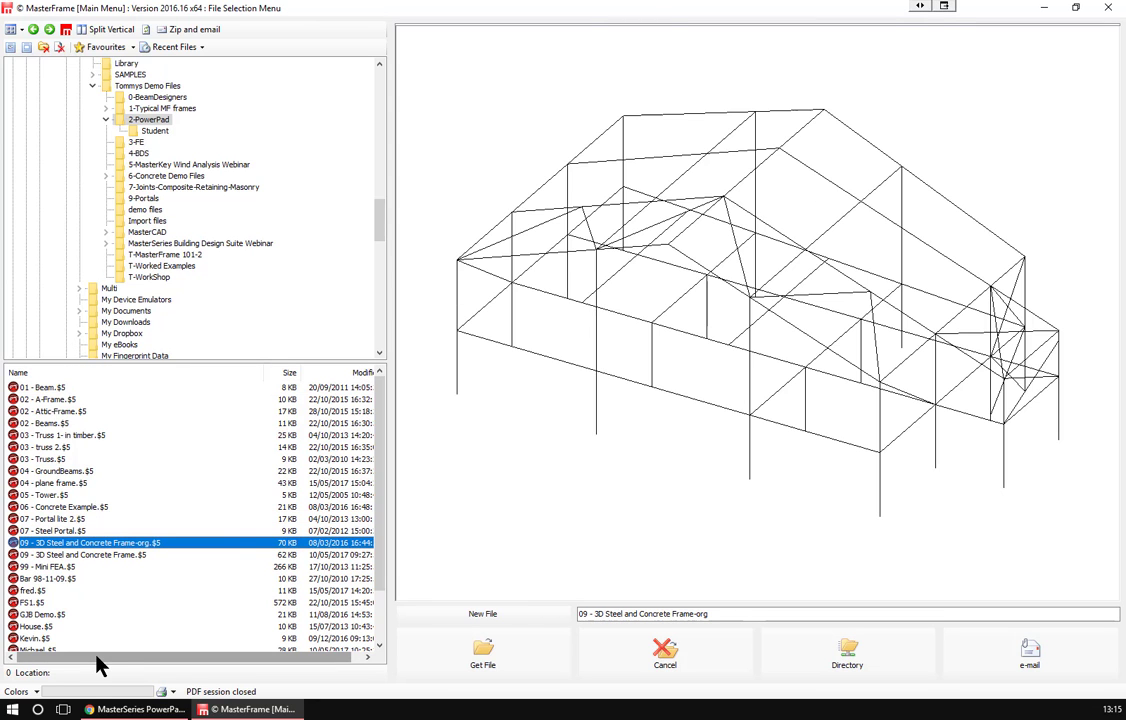
key(Down)
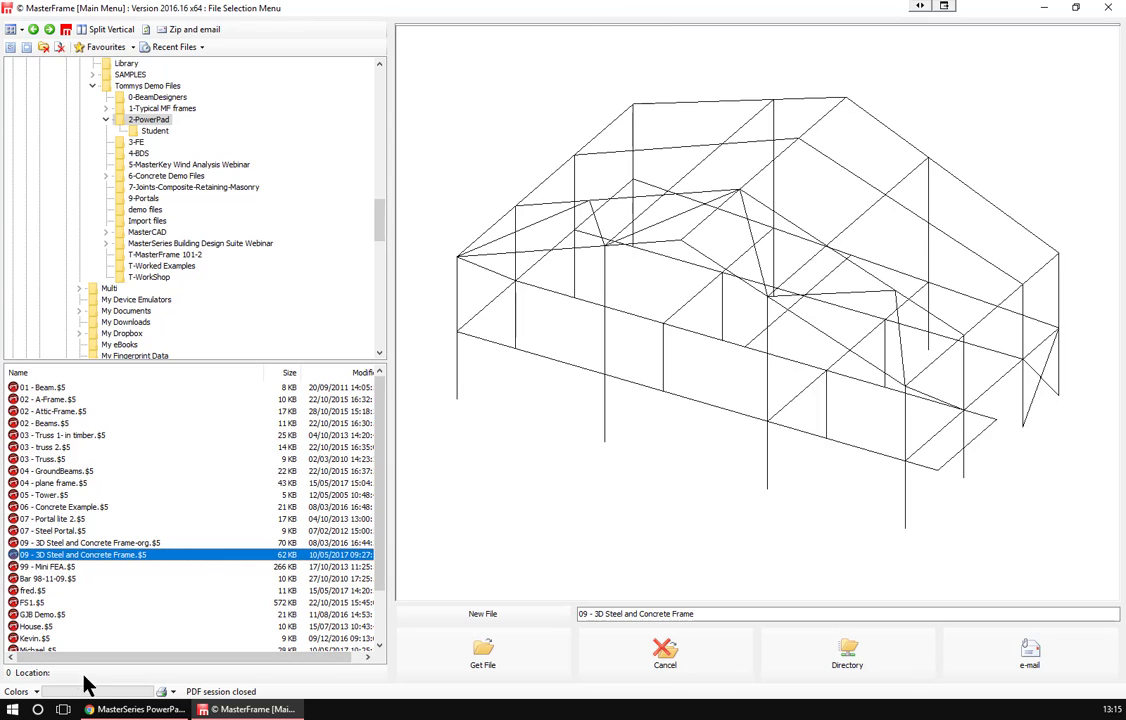
click(451, 668)
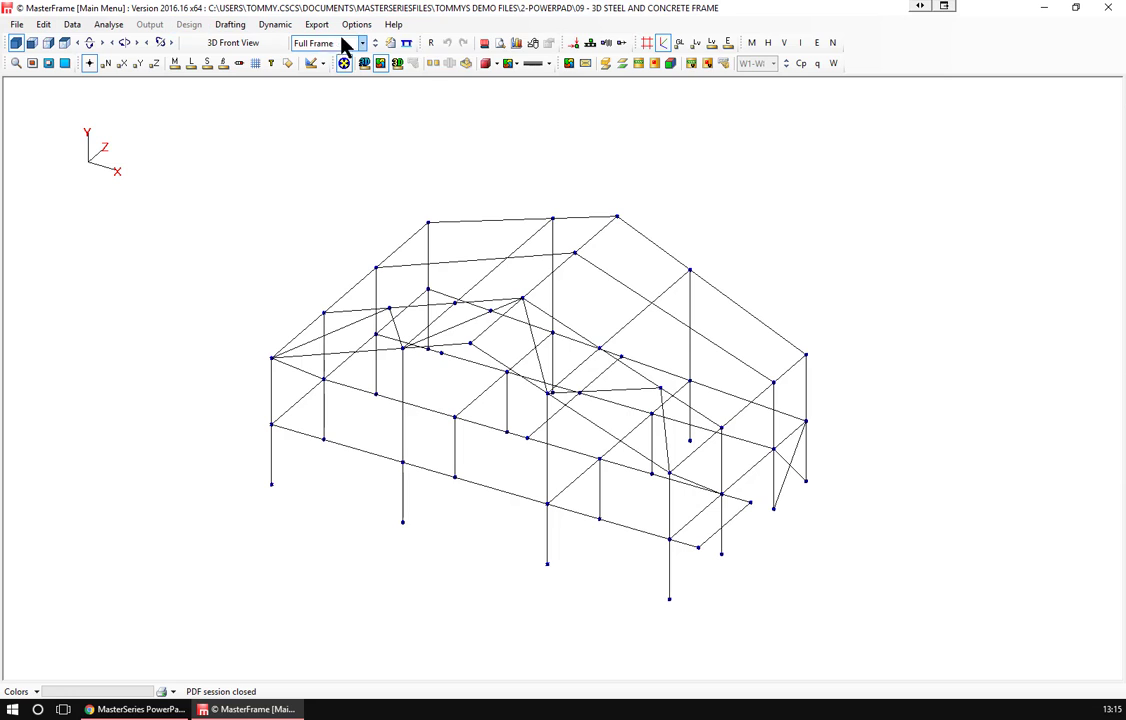
Review the total frame statistics and display the members as solid 3D sections.
click(516, 43)
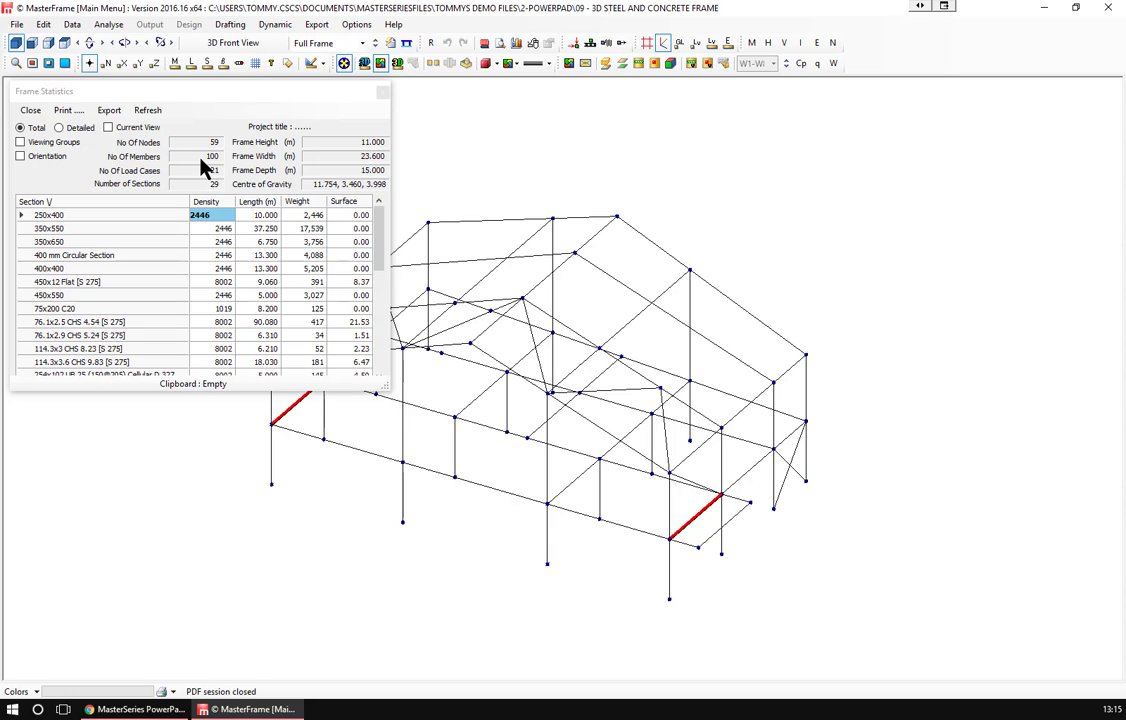
click(383, 94)
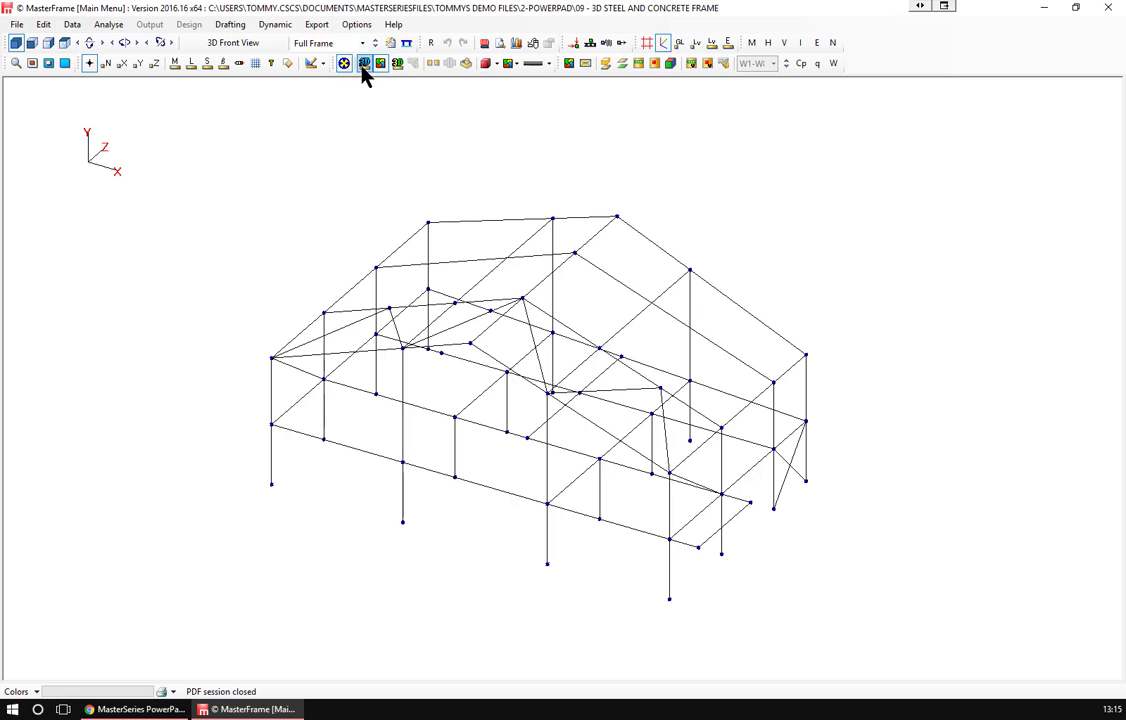
click(363, 63)
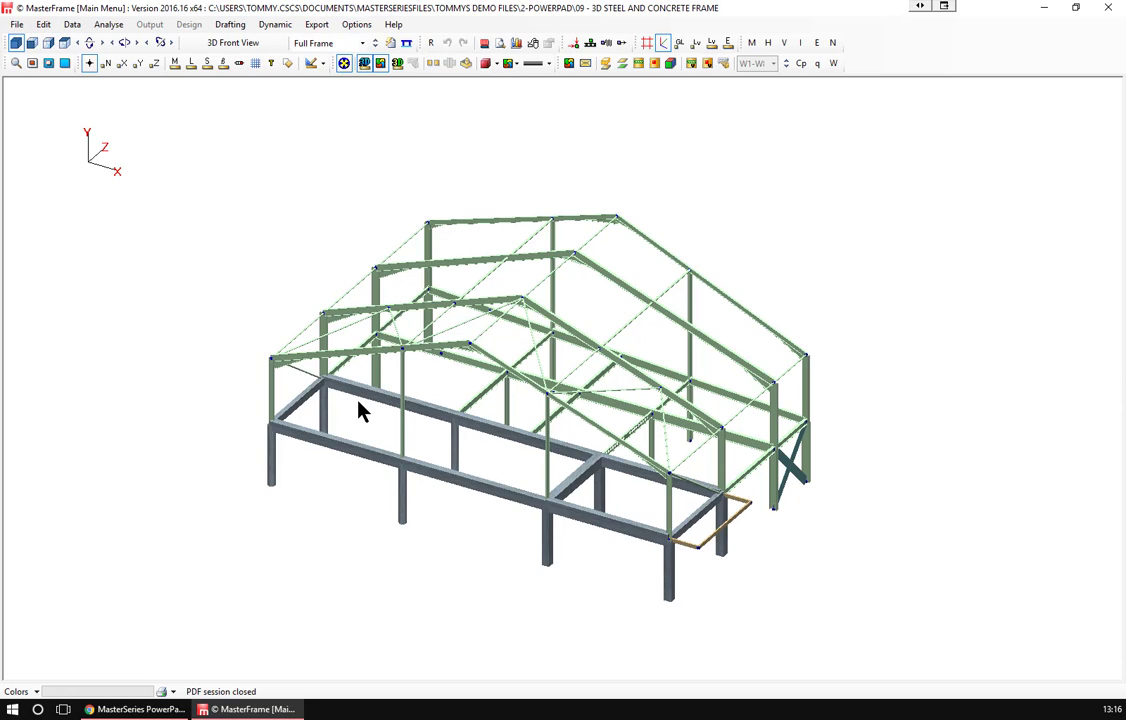
Open the main frame editor and colour the solid members by their section size.
click(43, 24)
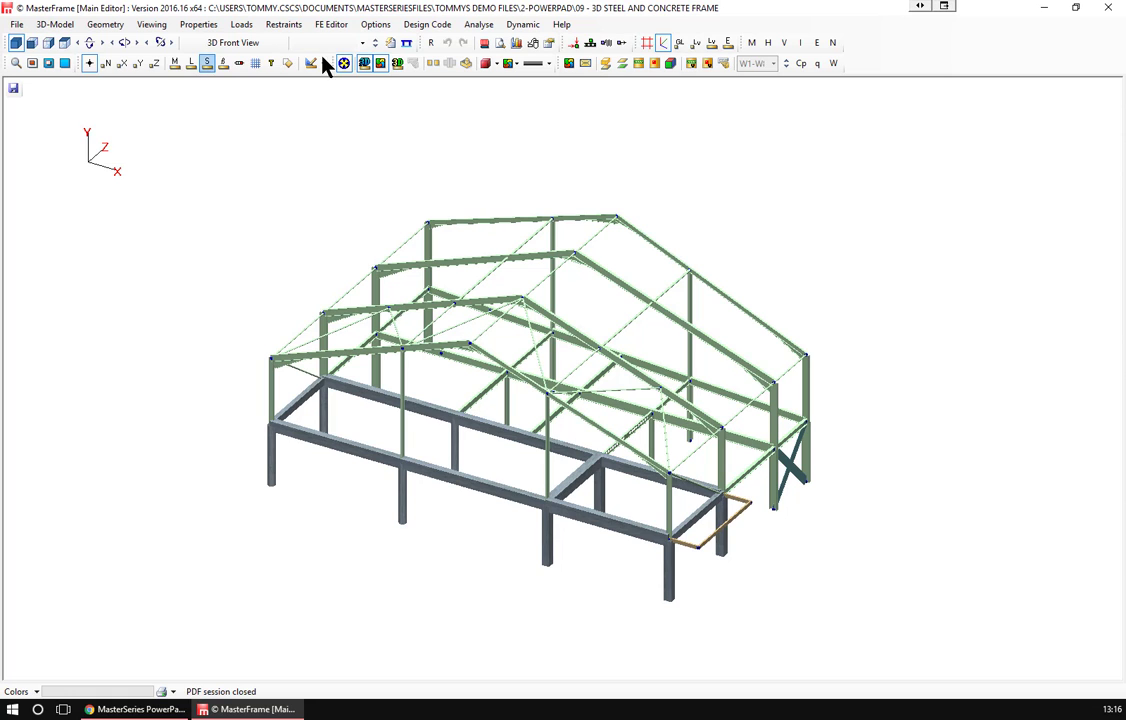
click(397, 63)
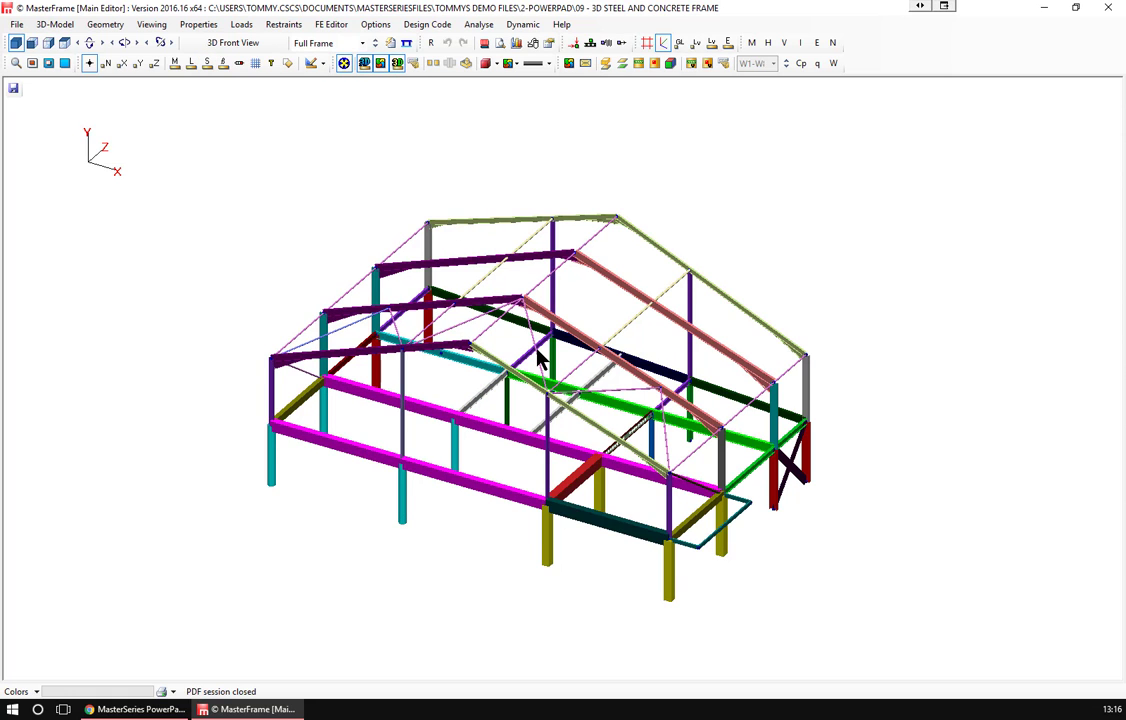
scroll(538, 357, up, 5)
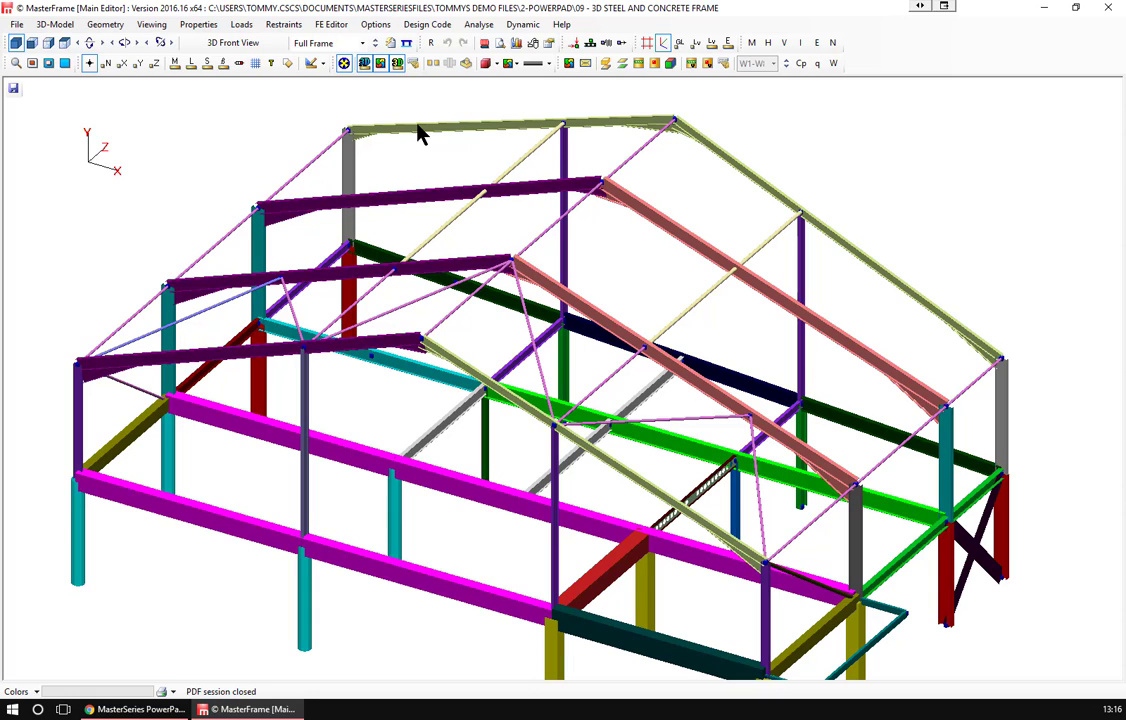
Copy the haunched 254x102 UB 25 section from a rear gable rafter to the front gable's purple rafter, replacing its existing section.
click(198, 24)
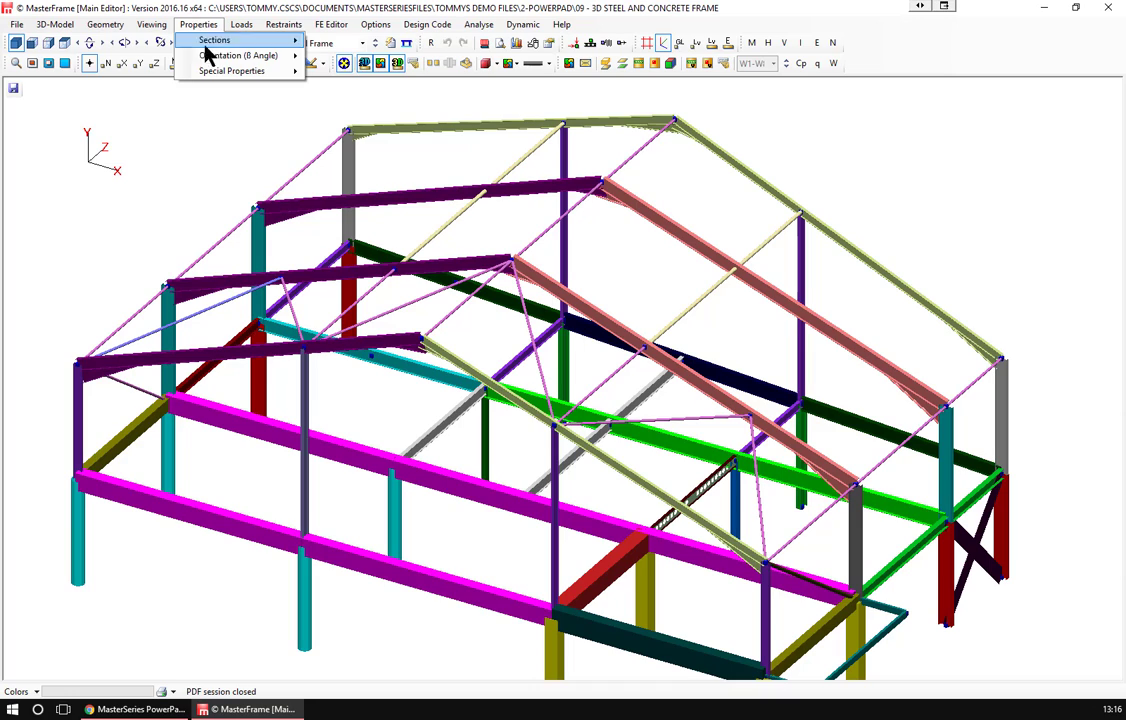
mouse_move(240, 41)
click(356, 42)
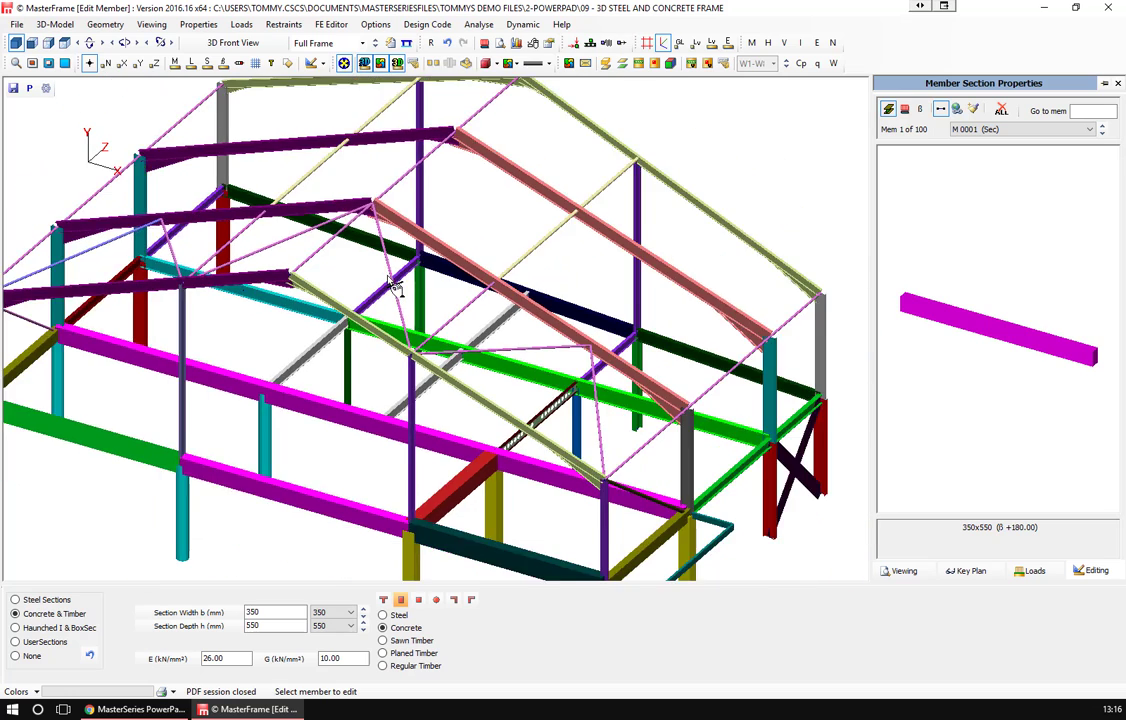
click(520, 177)
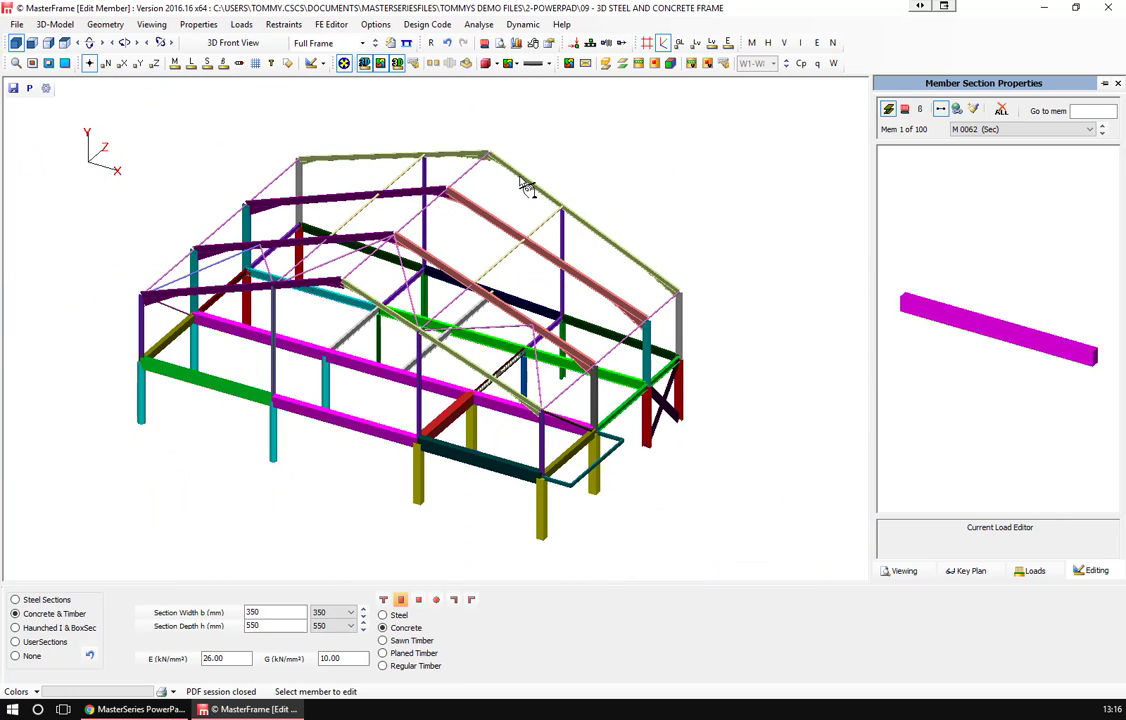
click(971, 110)
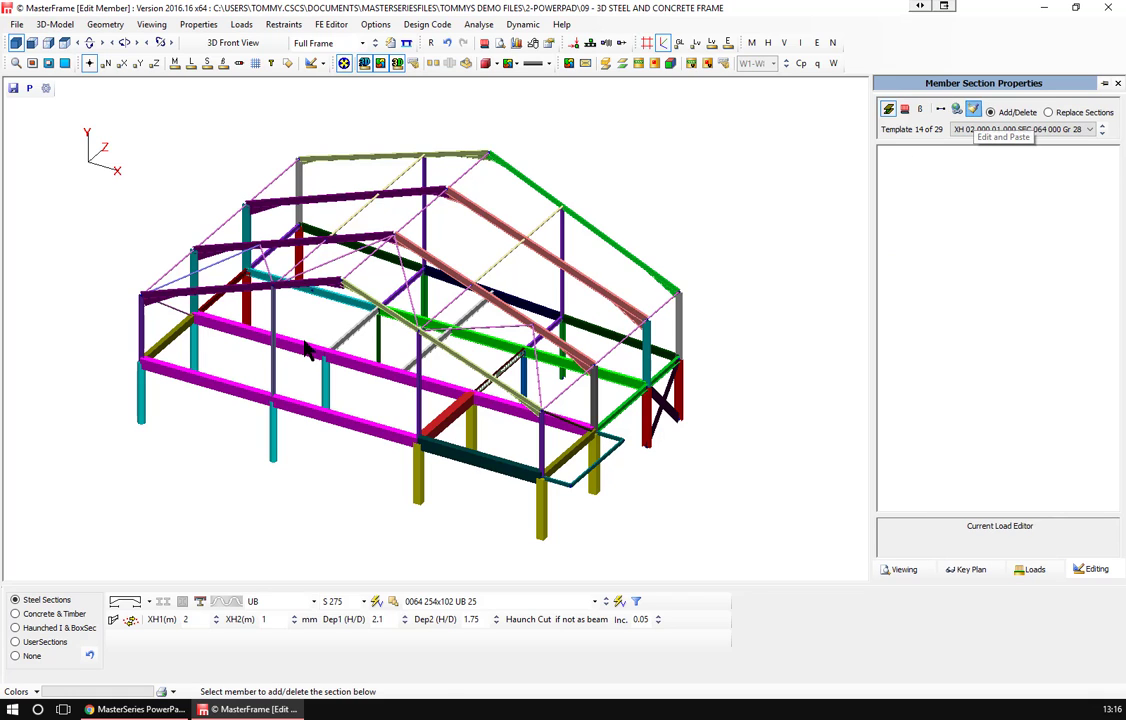
click(207, 291)
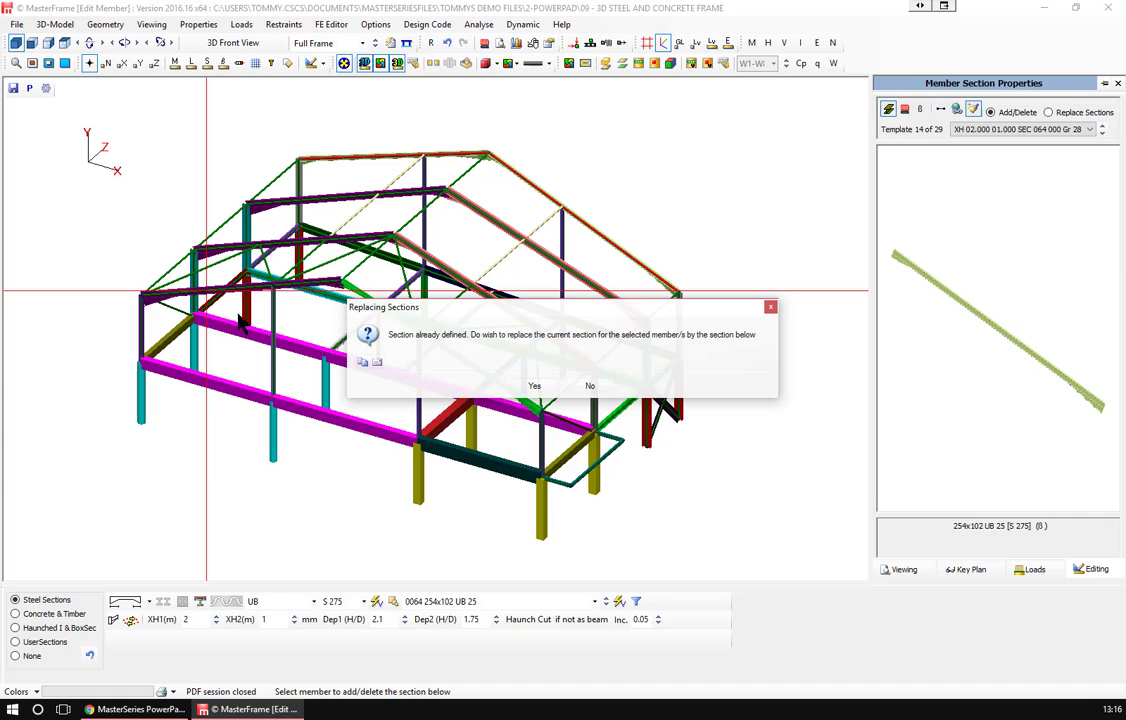
click(529, 385)
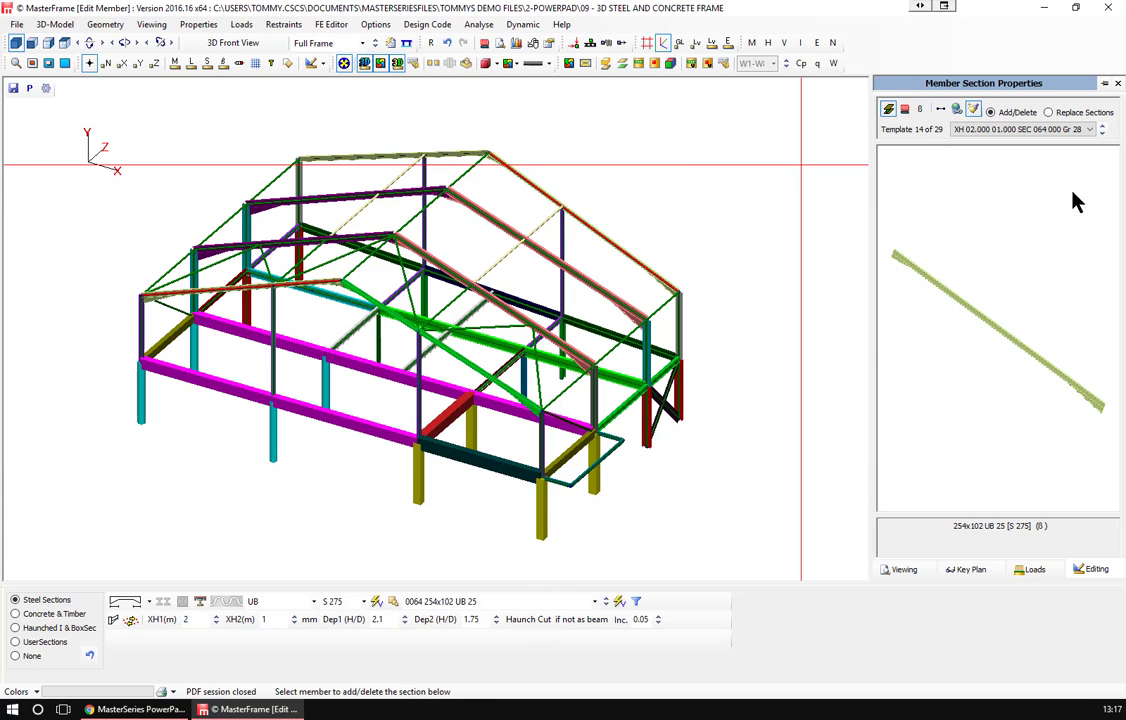
click(1117, 83)
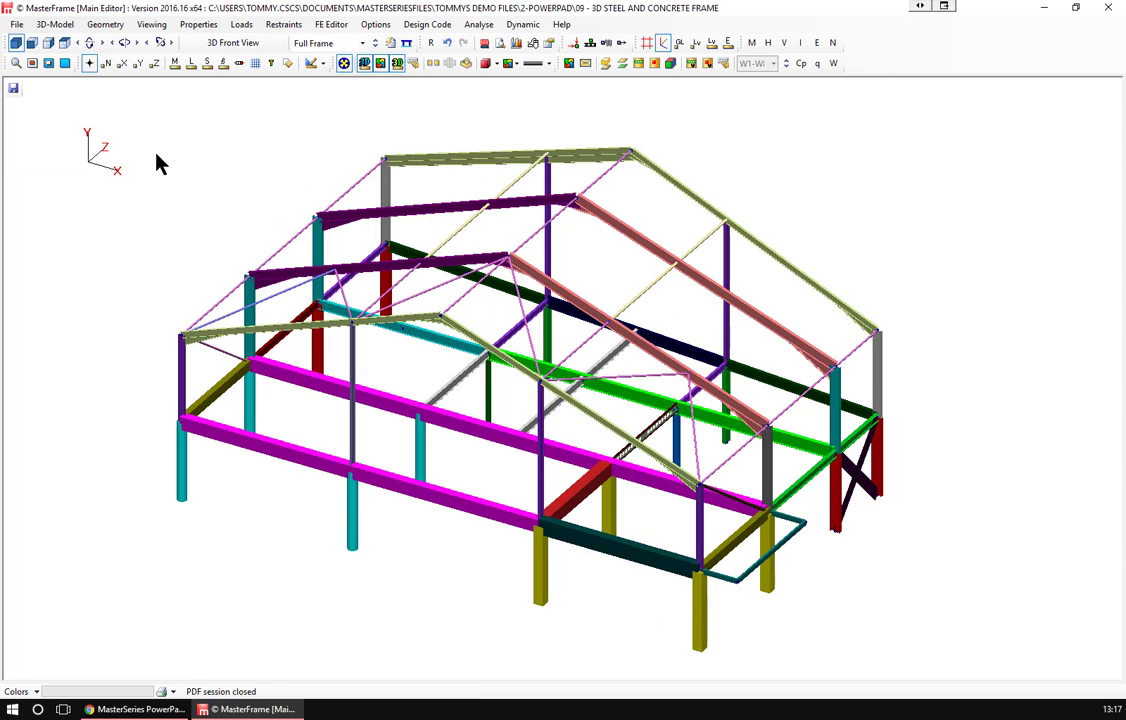
Open the member section size editor and list the steel section types available for a grey first-floor beam.
click(197, 24)
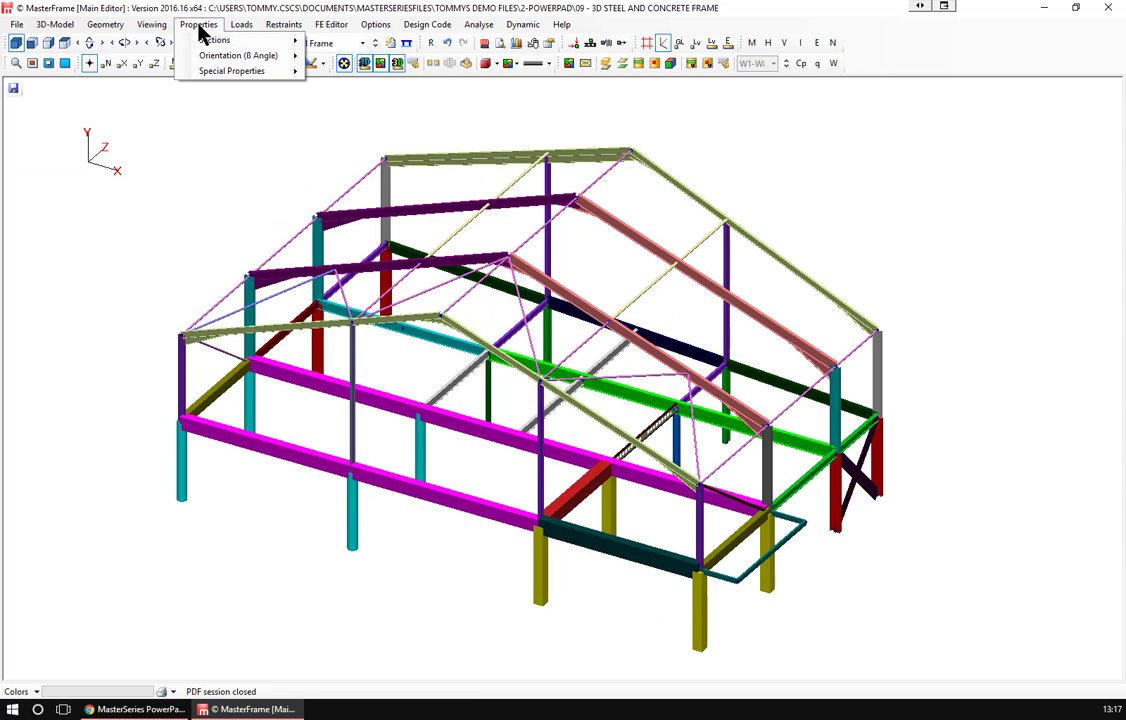
mouse_move(229, 40)
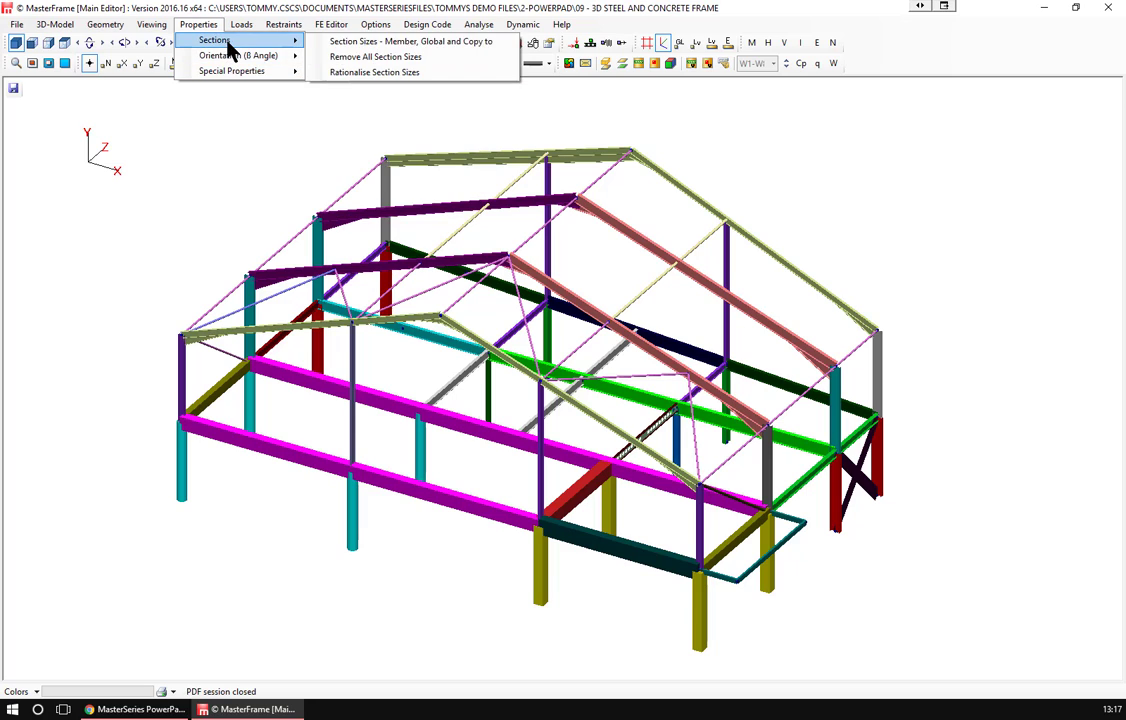
click(355, 44)
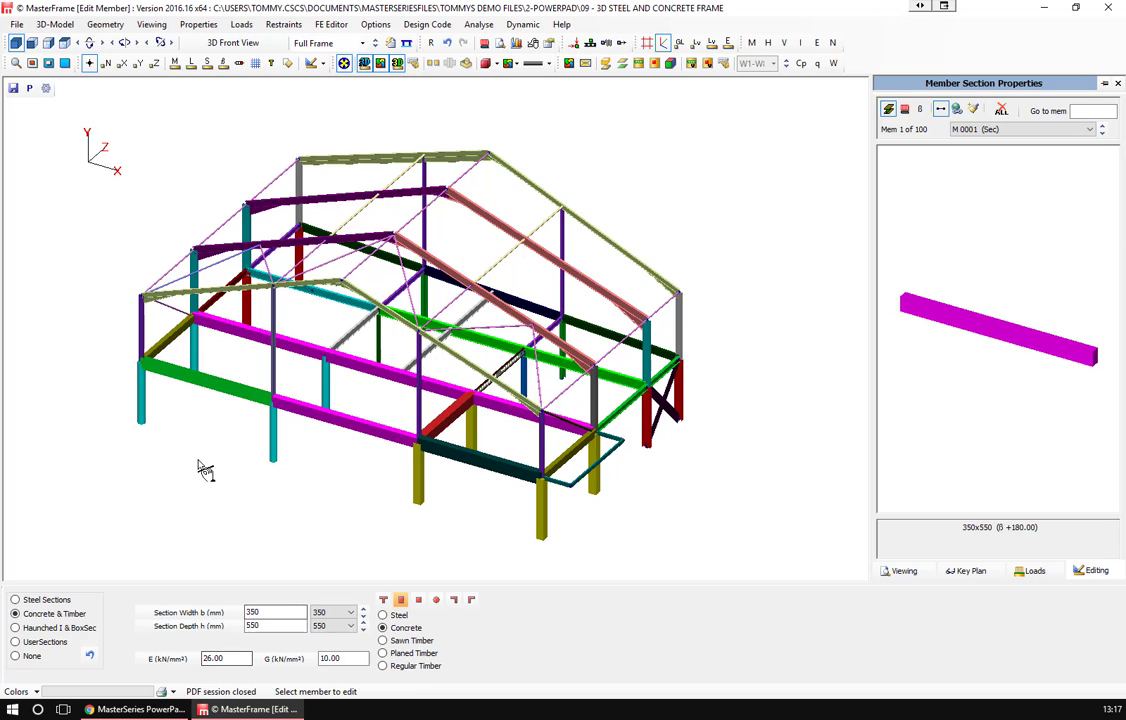
click(355, 332)
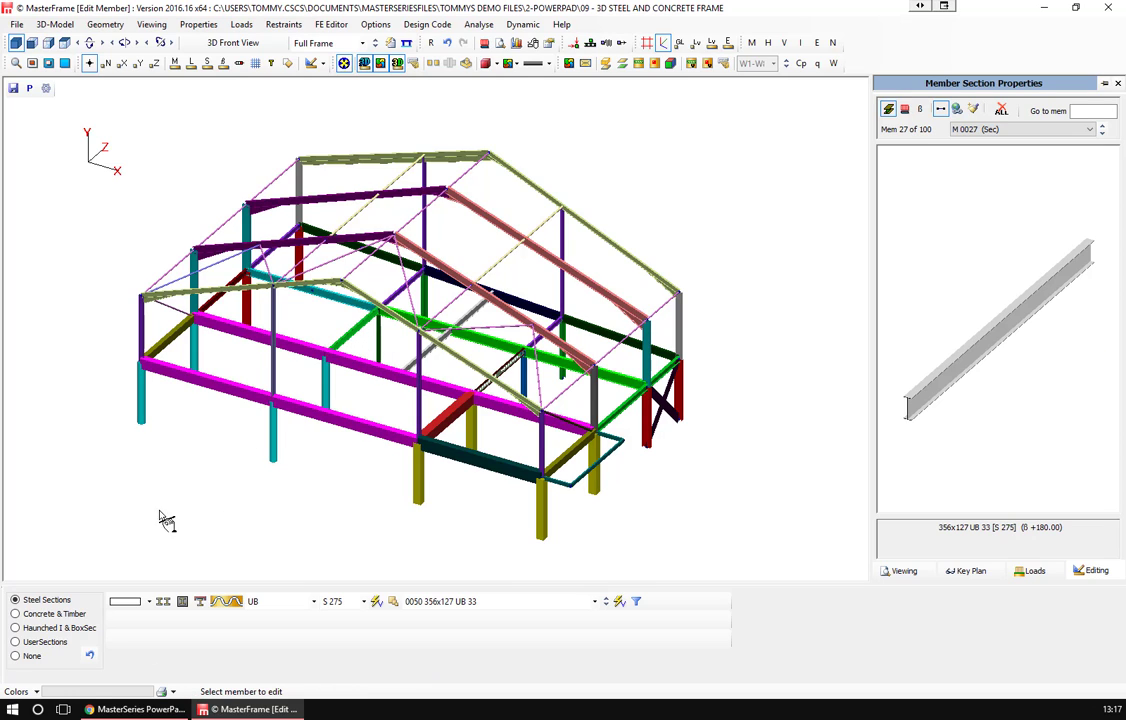
click(268, 603)
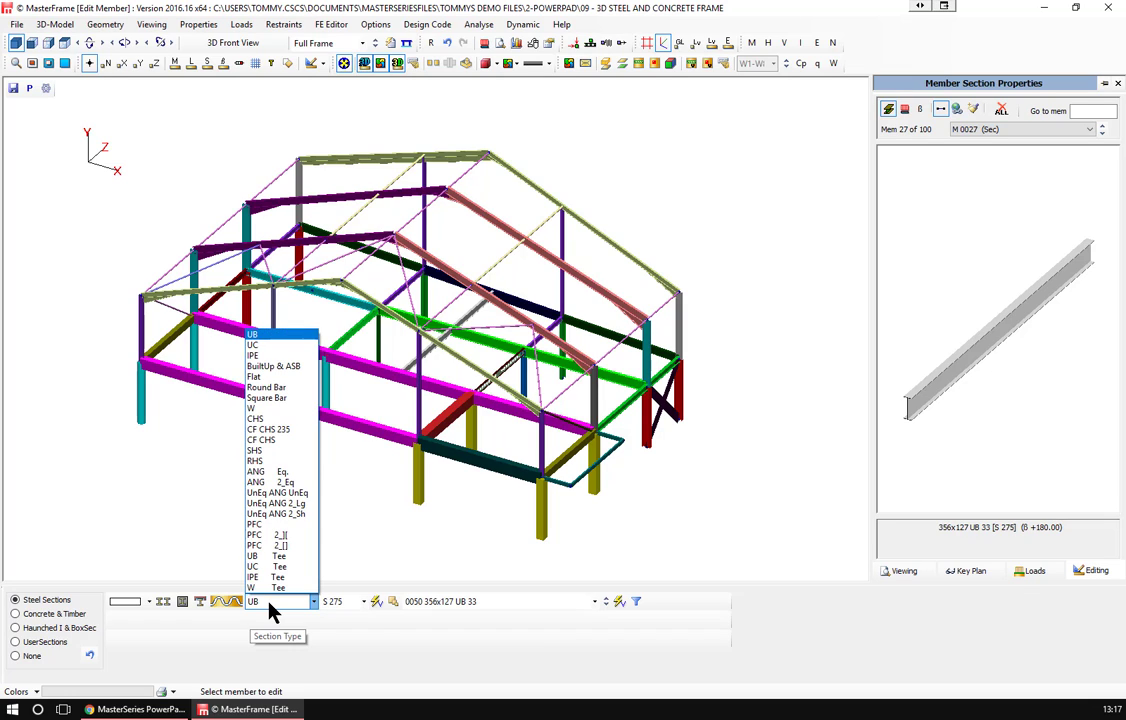
Set the depth to 150 mm for all flat-section cross-bracing members at once, using group editing.
click(665, 425)
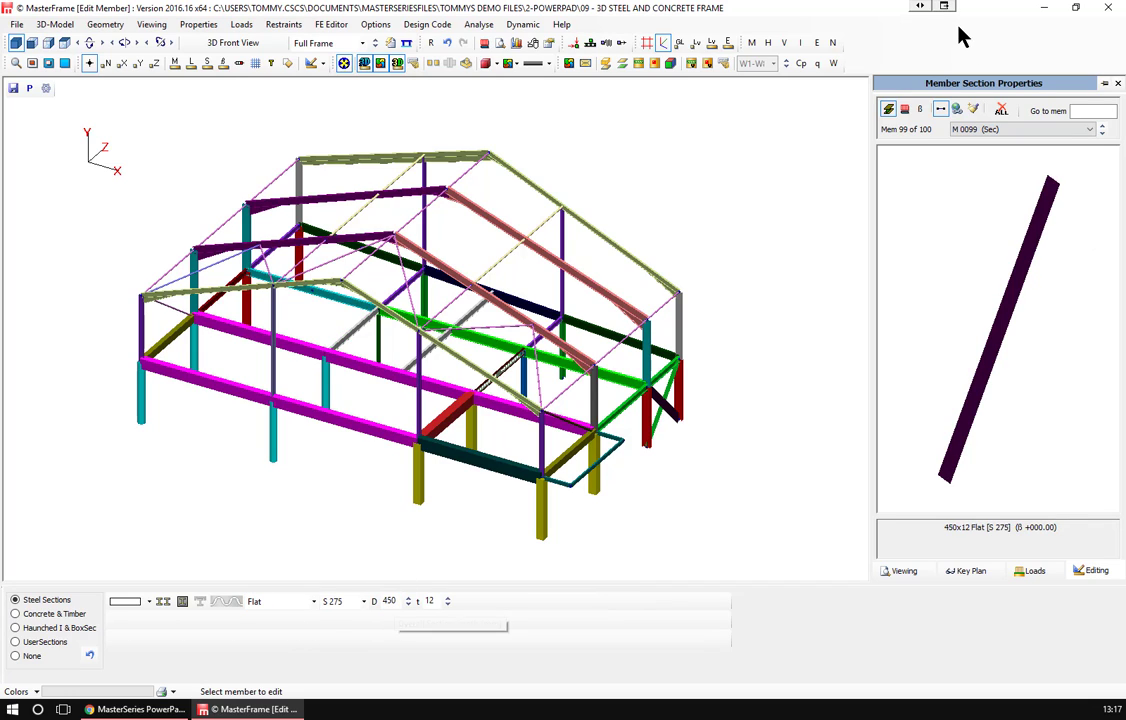
click(957, 109)
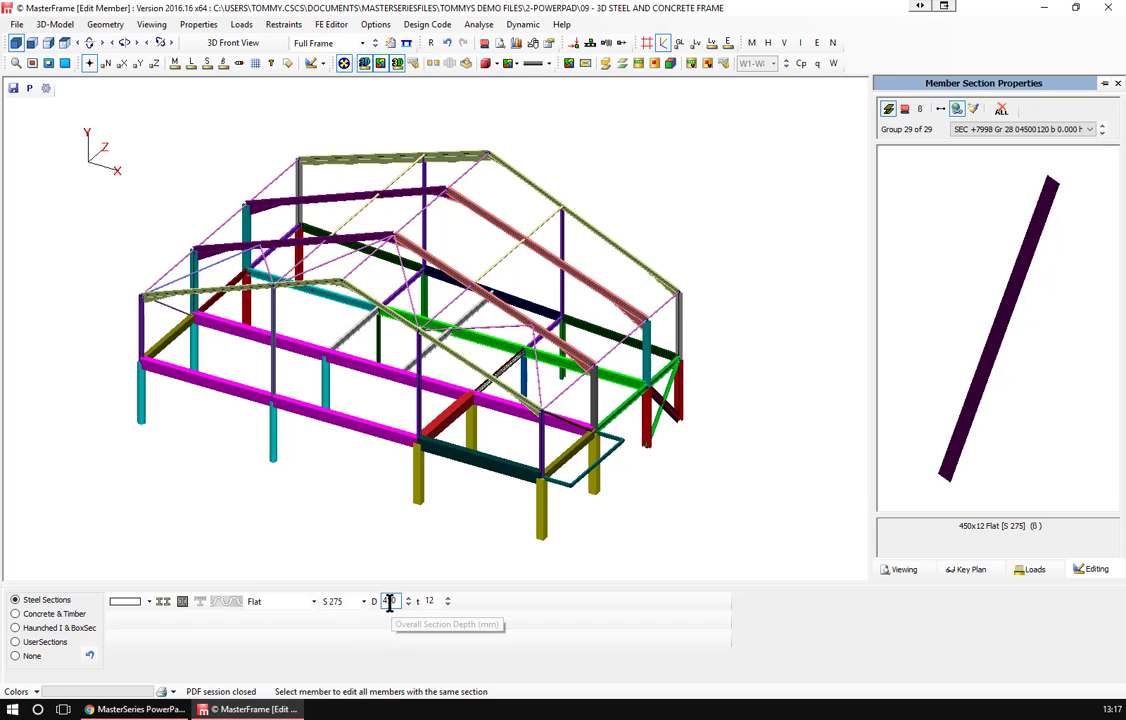
drag(391, 603, 387, 603)
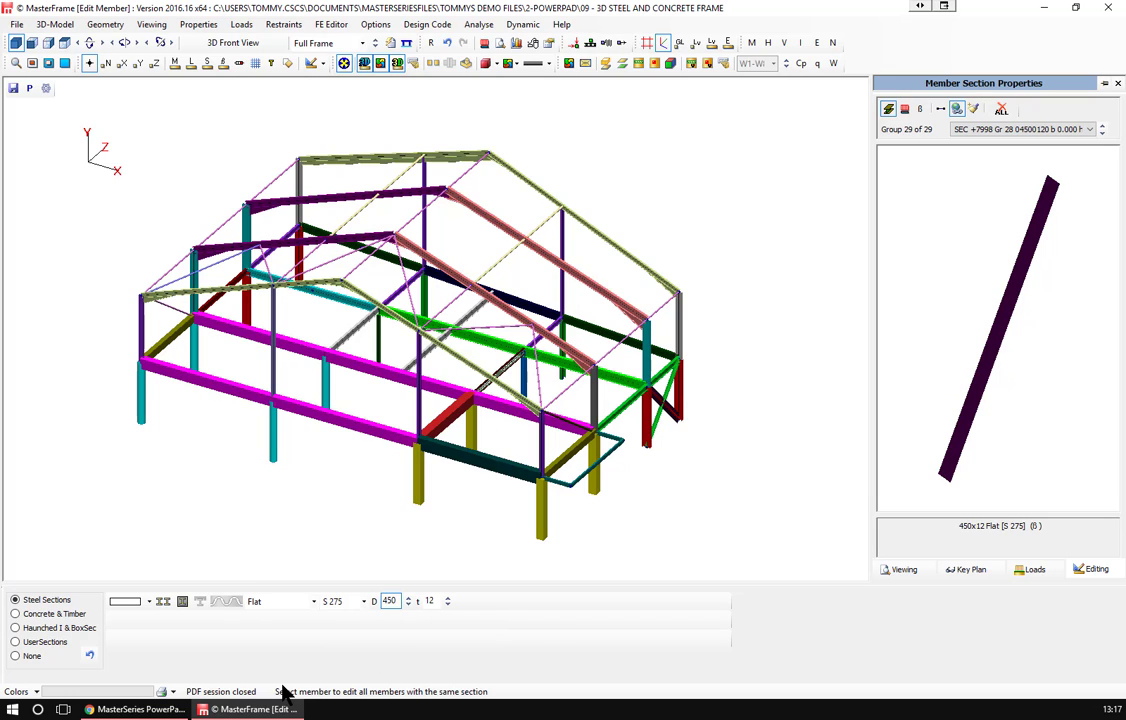
text(1)
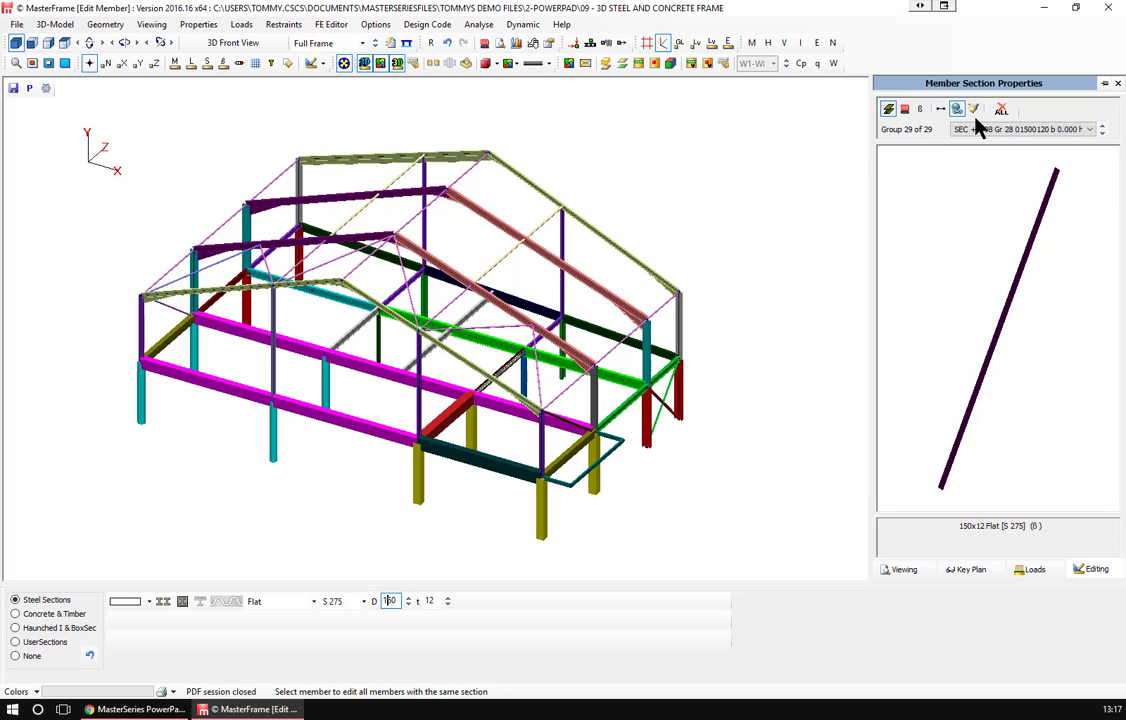
Return to single-member editing and examine the cellular floor beam's section properties and its filled-opening settings.
click(941, 110)
click(522, 372)
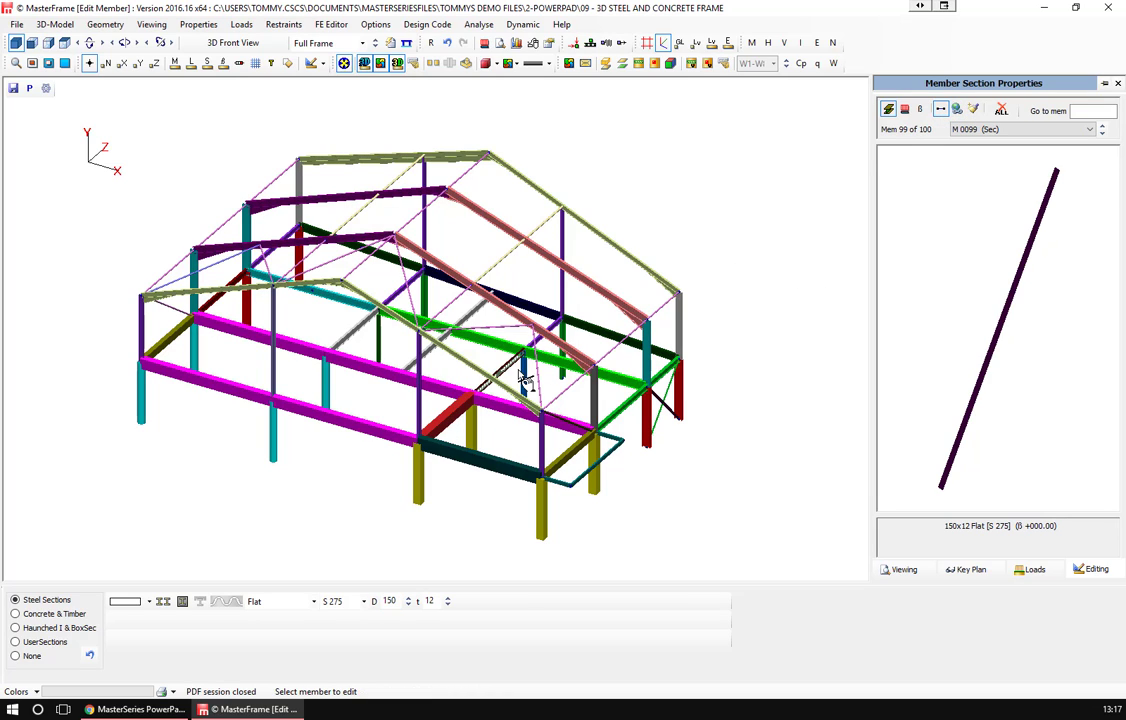
click(430, 455)
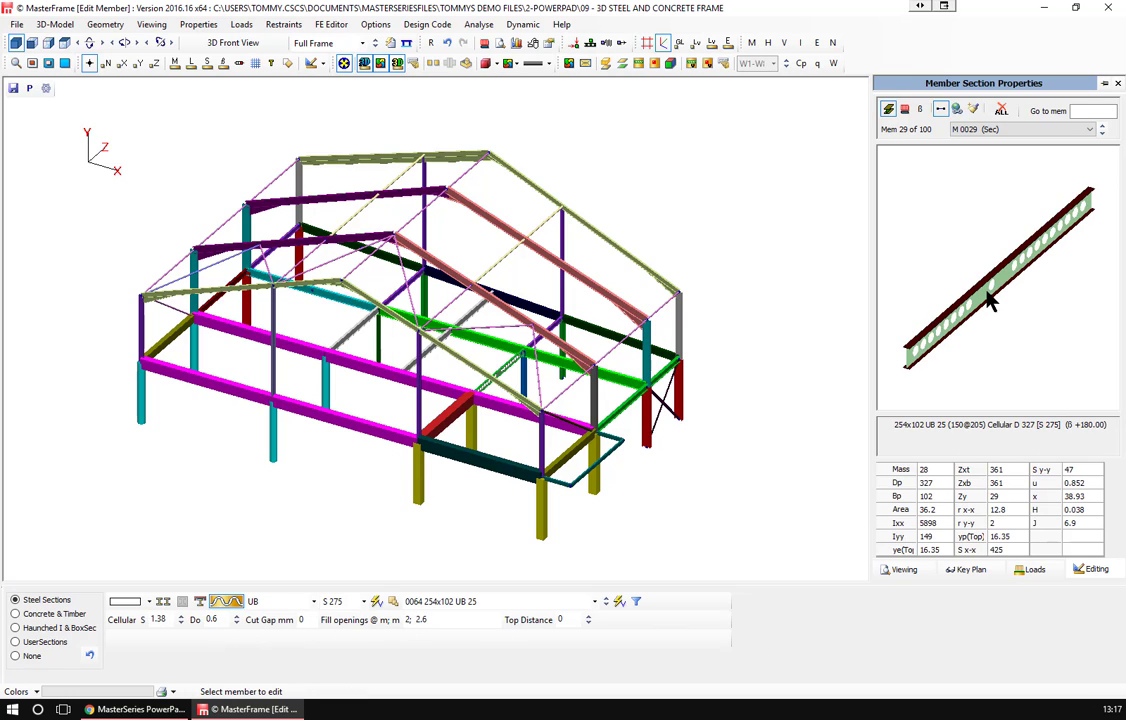
click(424, 619)
Change the section type of the green first-floor beam nearest the cross-braced end to BuiltUp & ASB.
click(492, 342)
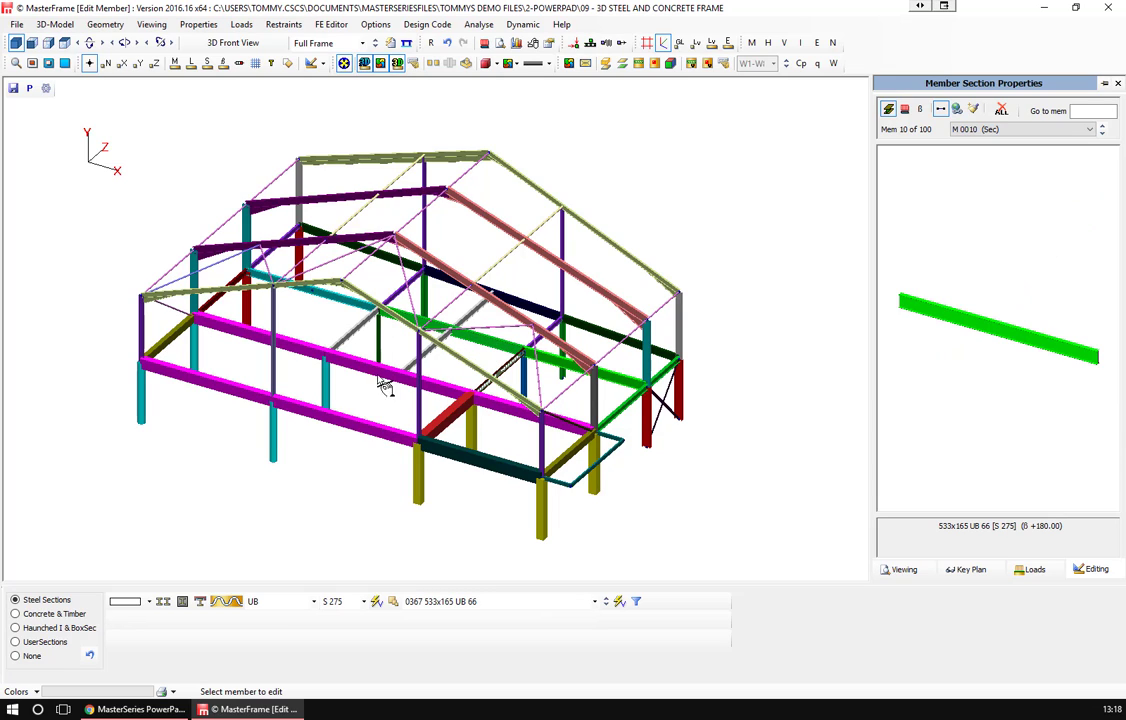
click(618, 384)
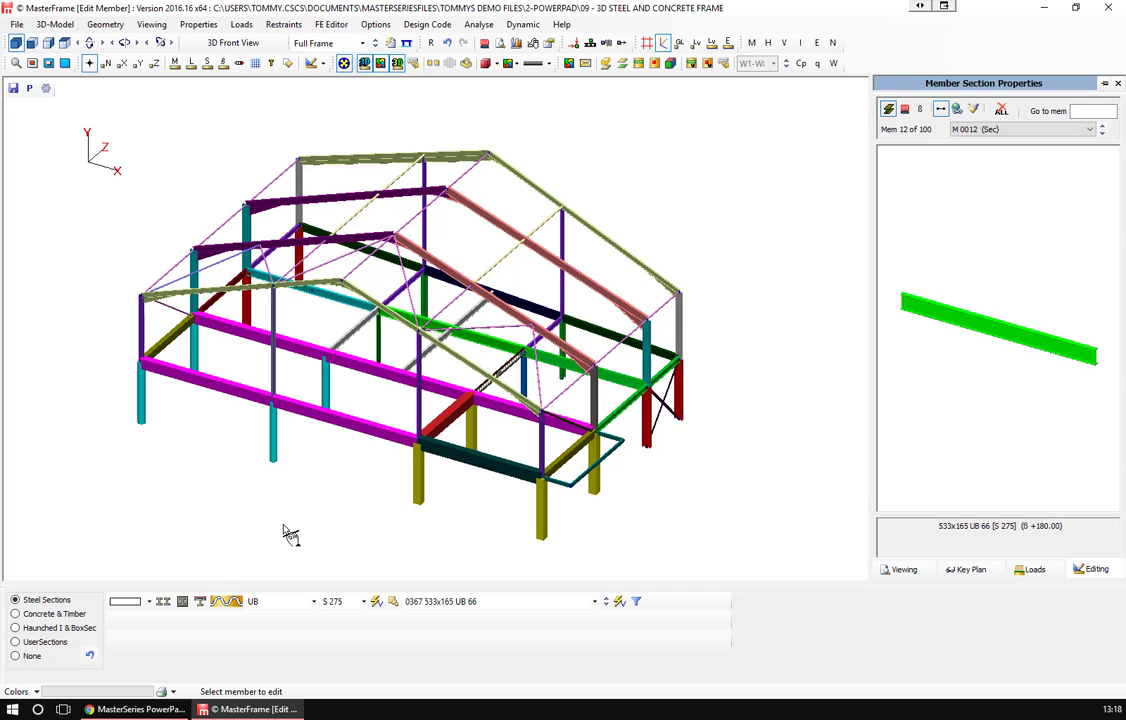
click(251, 604)
click(251, 608)
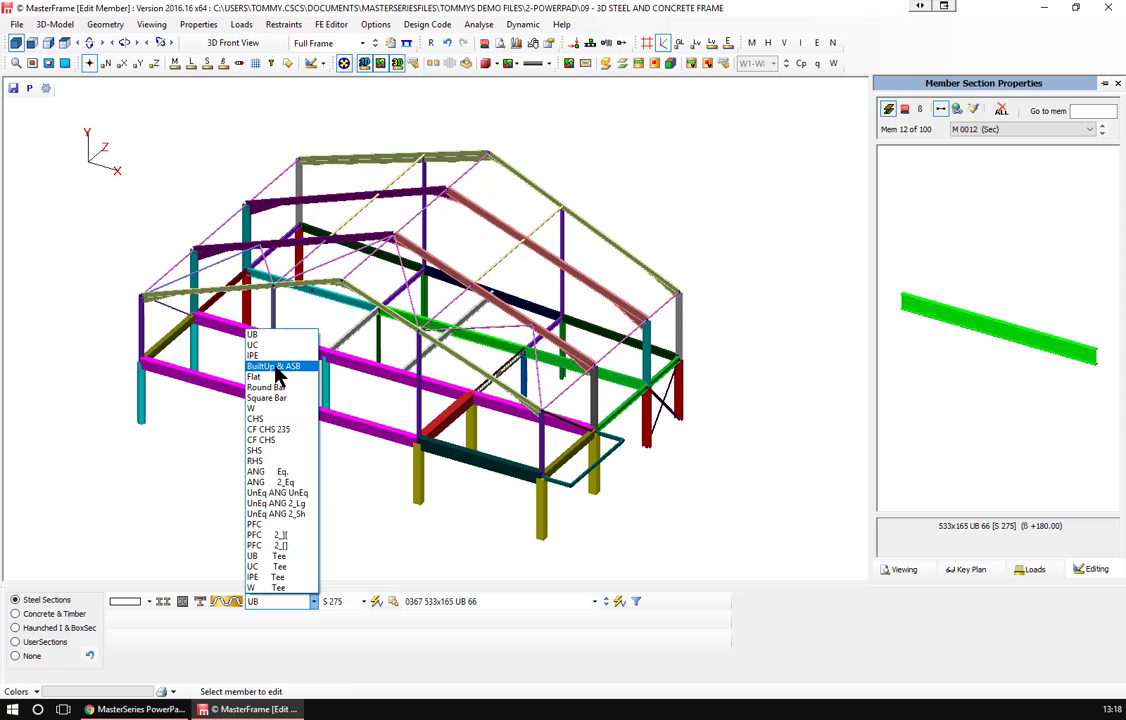
click(277, 368)
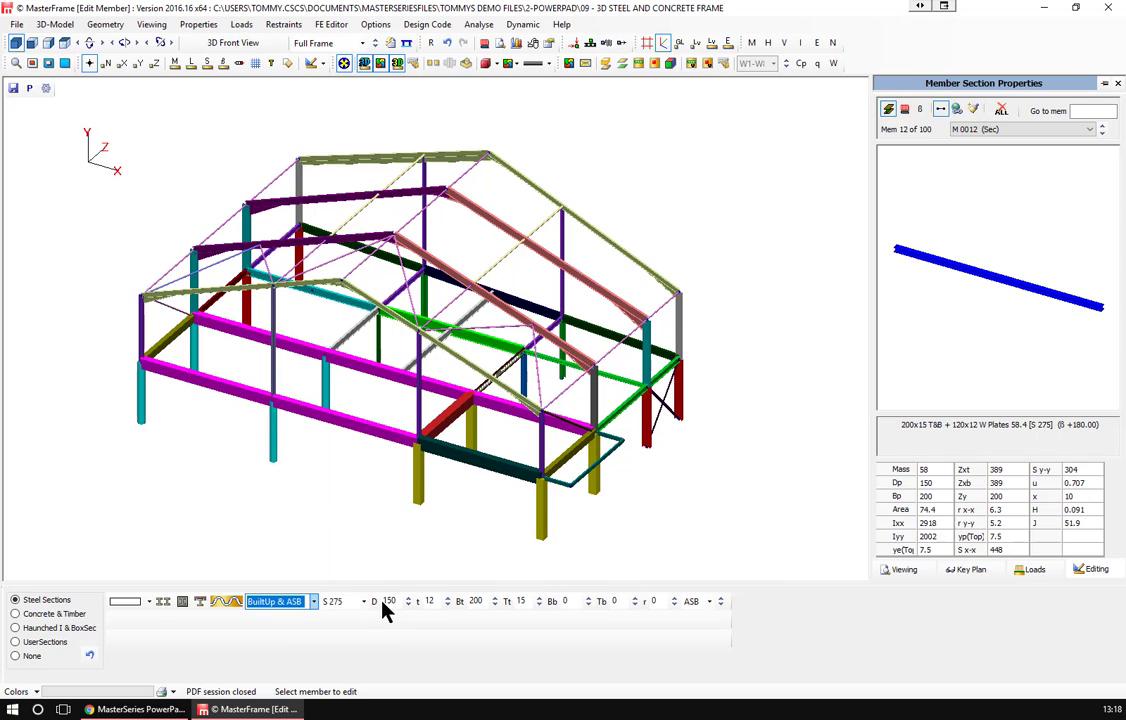
Set the built-up beam's overall depth to 500 mm and its web thickness to 10 mm.
click(383, 602)
key(Delete)
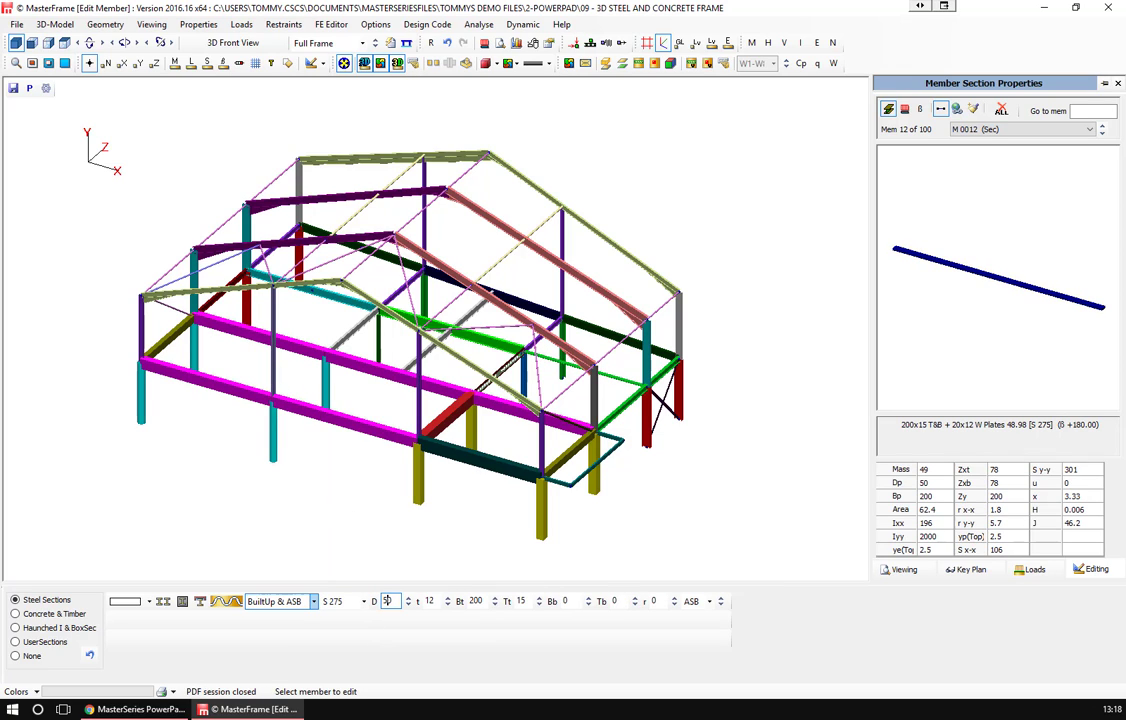
text(0)
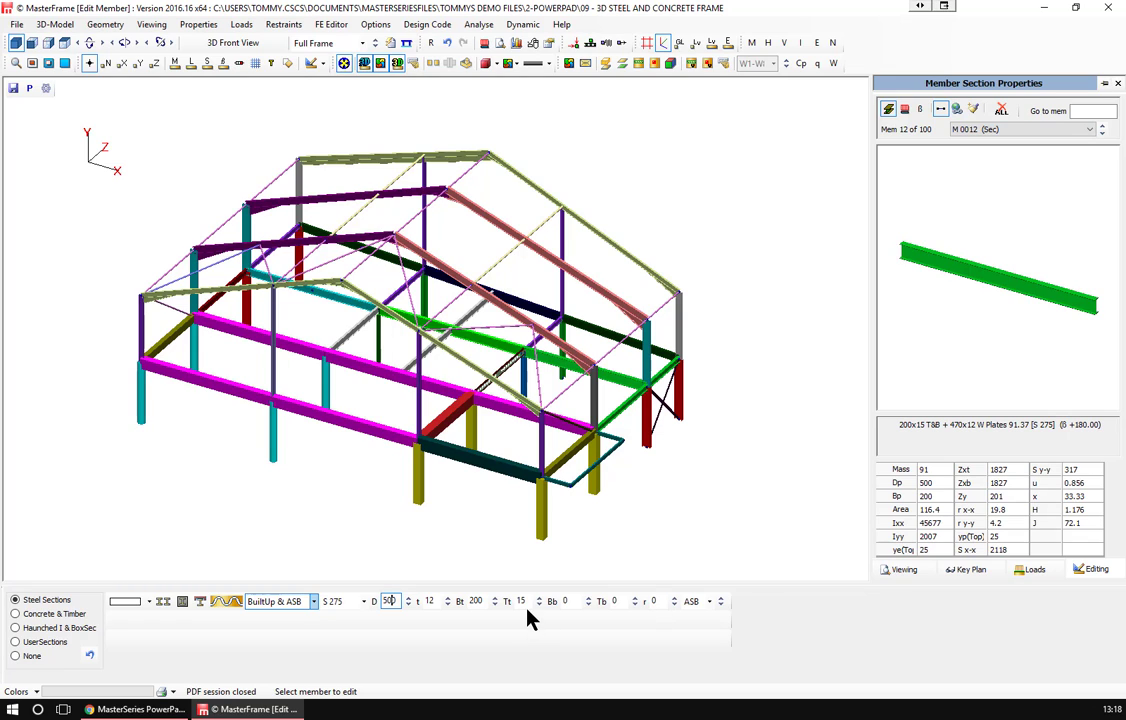
click(433, 601)
key(BackSpace)
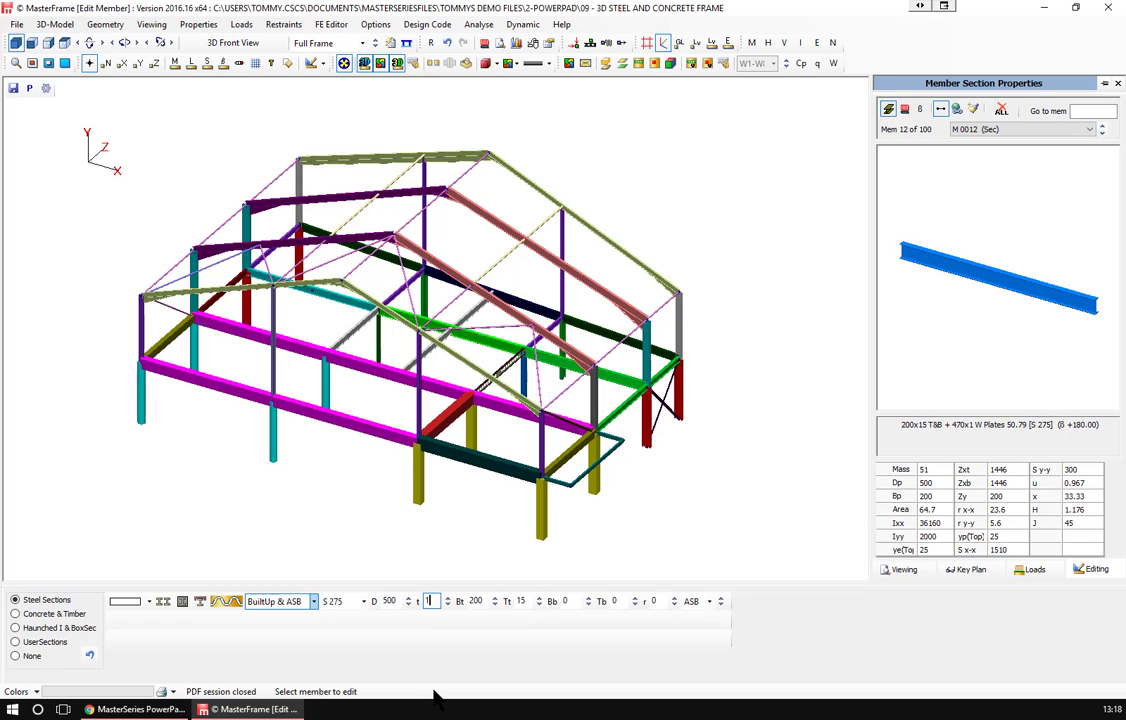
text(0)
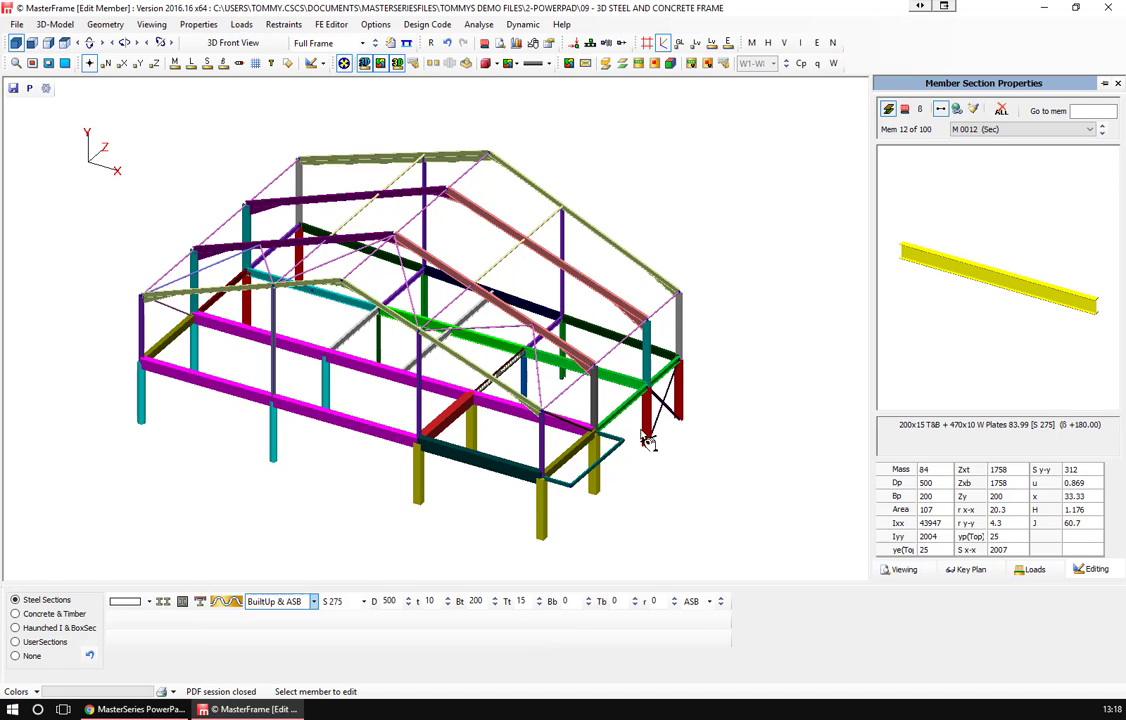
Compound the red ground-floor column opposite the cross-braced end with a 254x102 UB 25 secondary section.
middle_drag(624, 357, 721, 374)
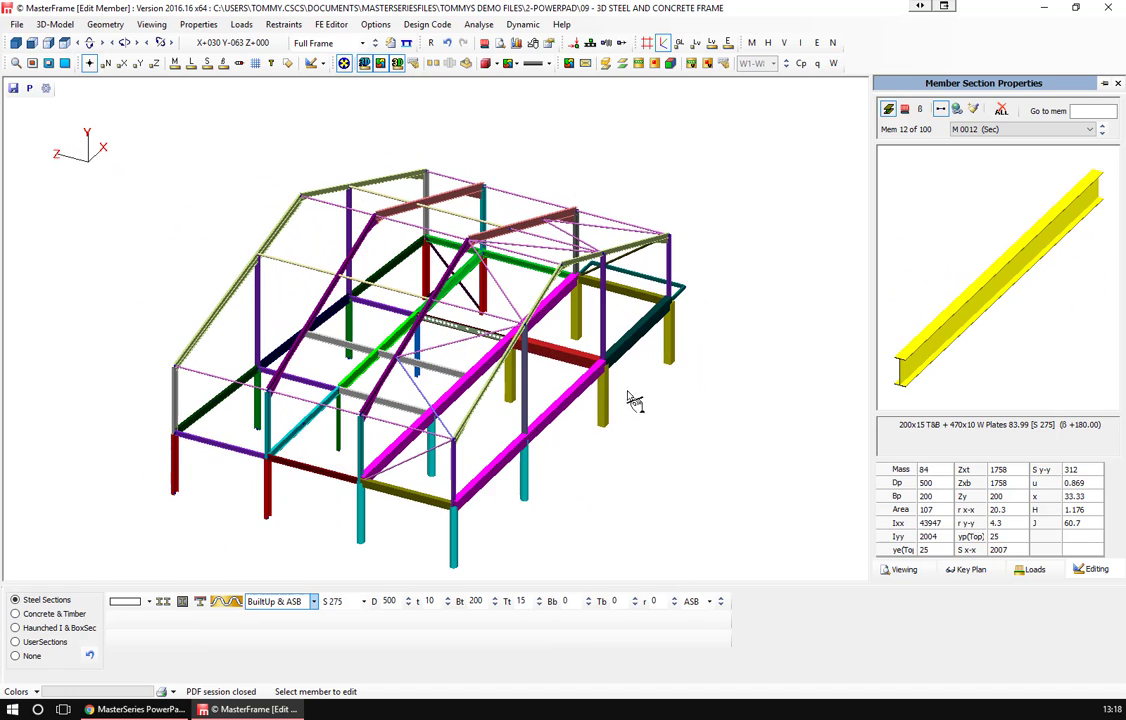
click(267, 512)
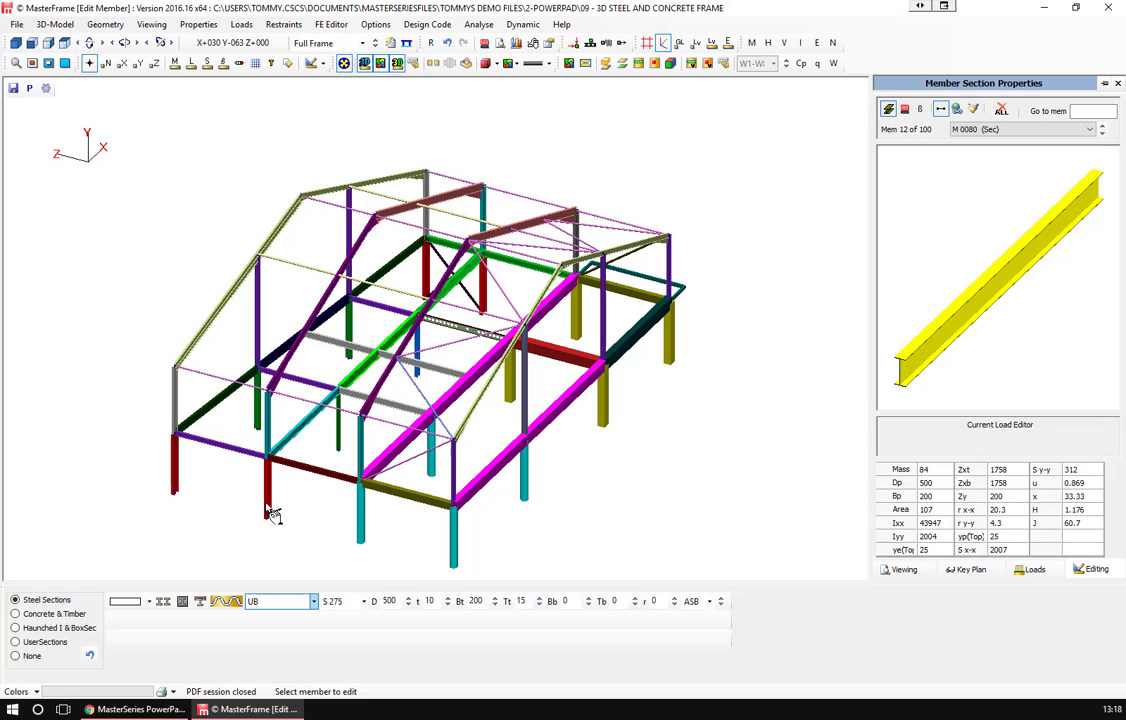
click(200, 603)
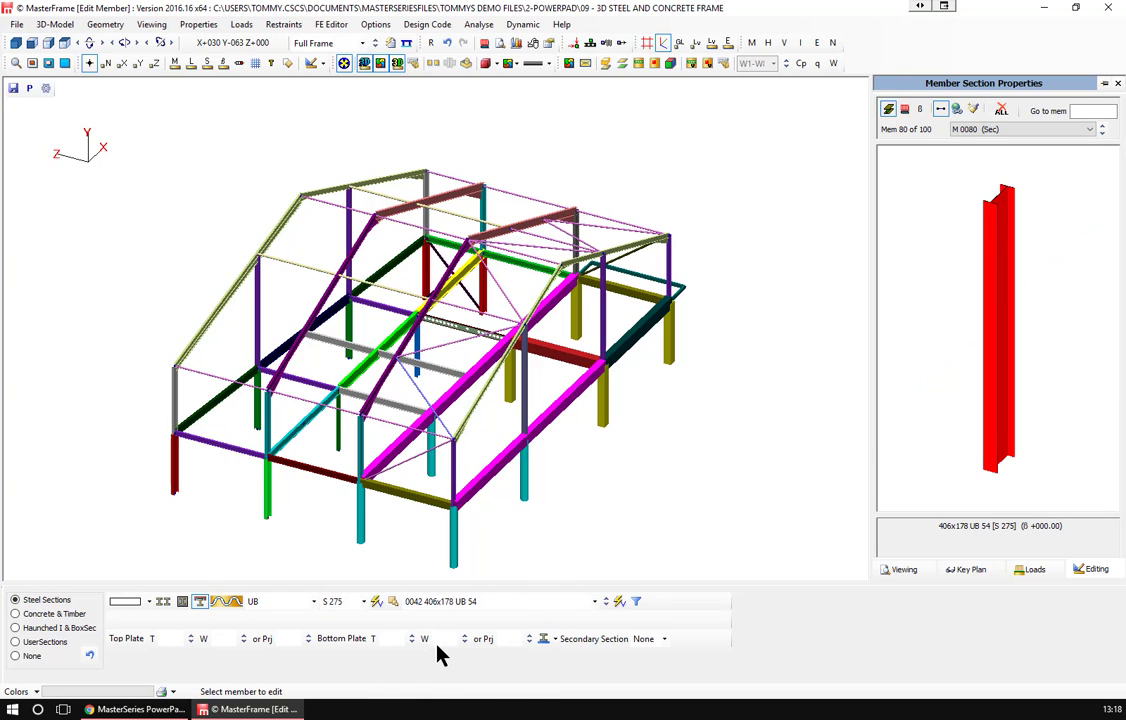
click(585, 642)
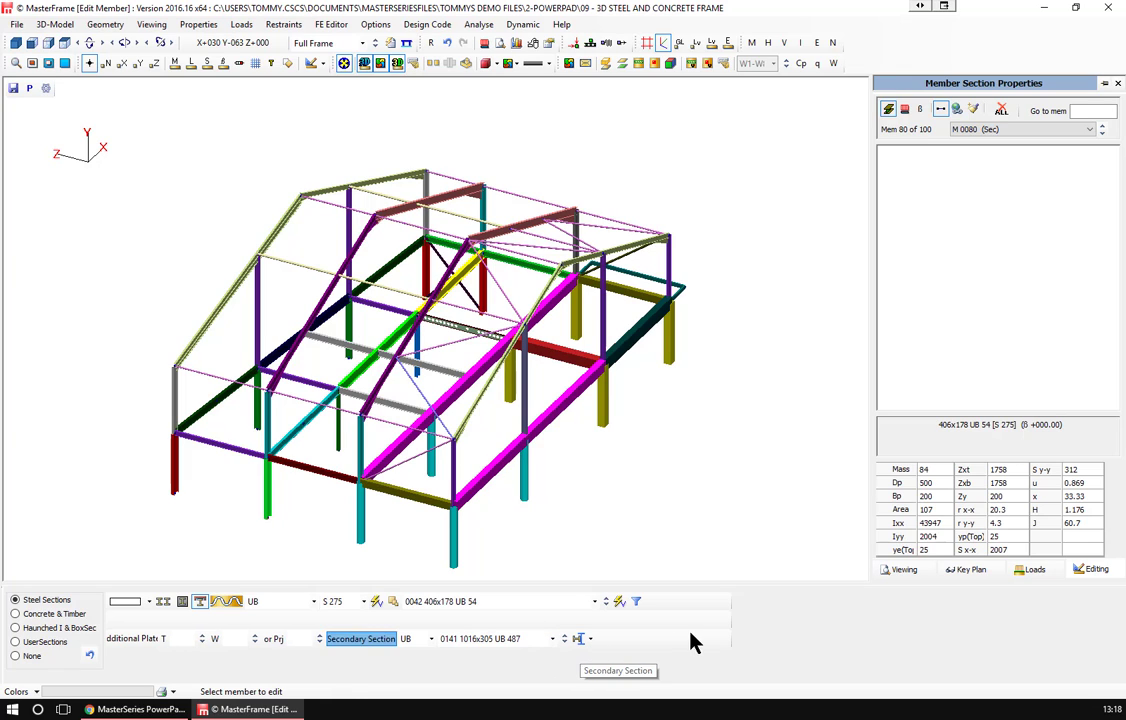
click(553, 640)
scroll(500, 578, down, 3)
scroll(505, 594, down, 4)
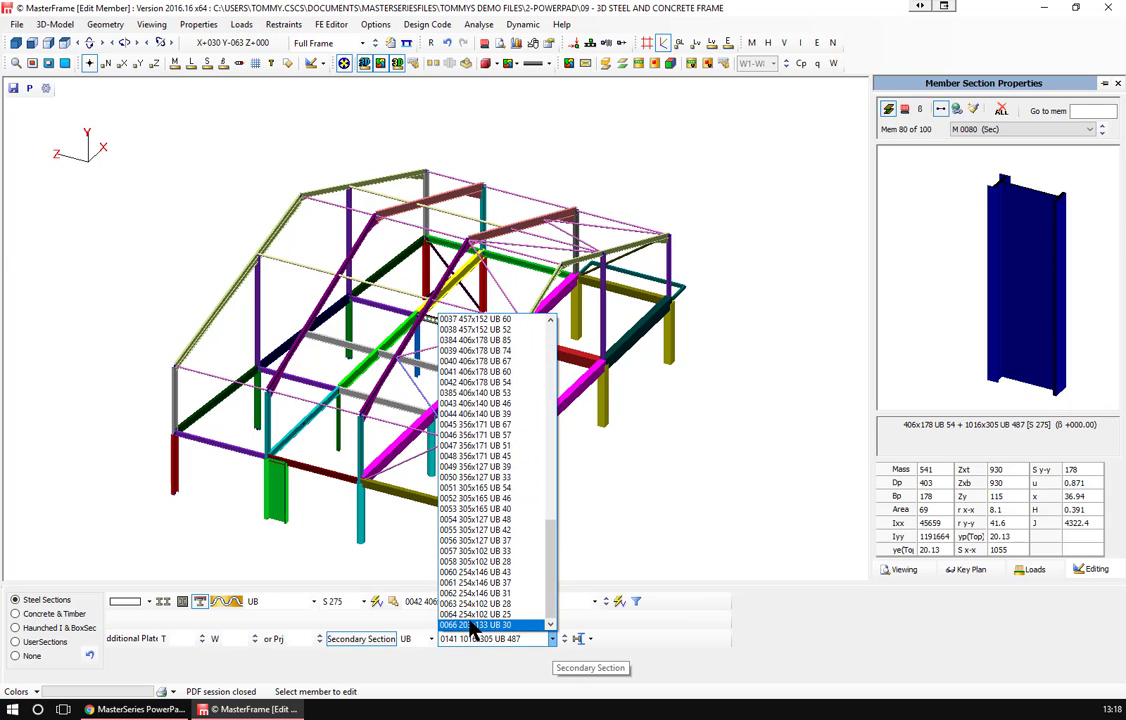
click(476, 614)
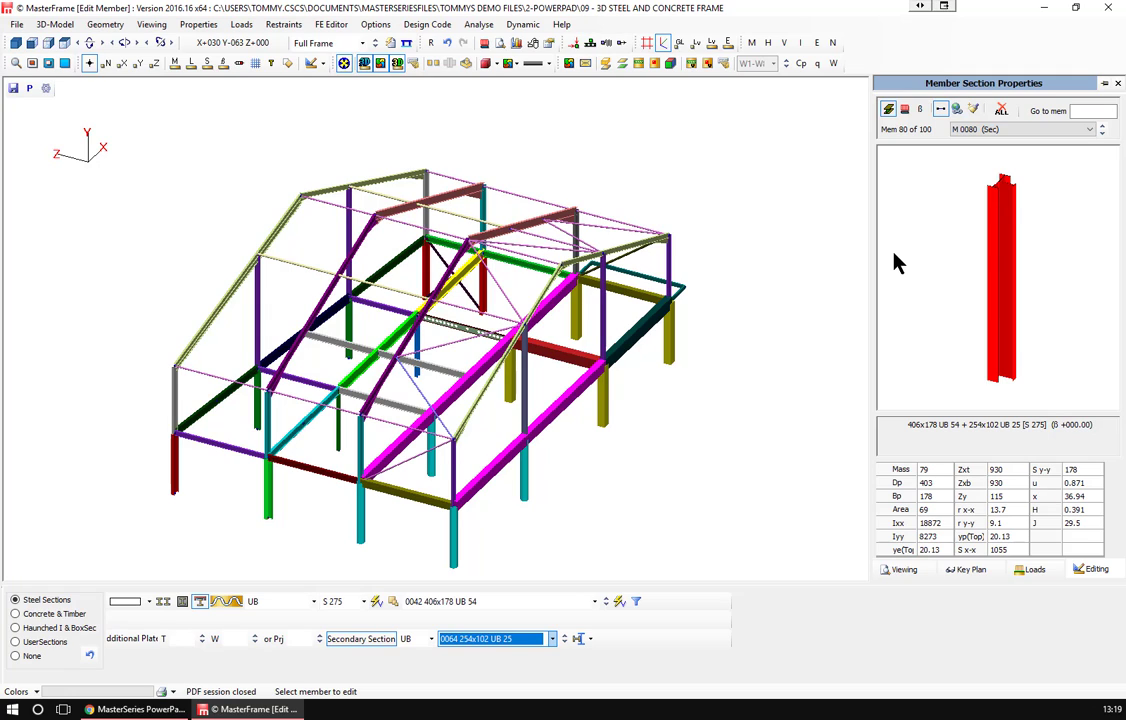
Change the column to a 350x550 mm concrete section and show the sawn timber properties of the outer balcony member.
click(42, 613)
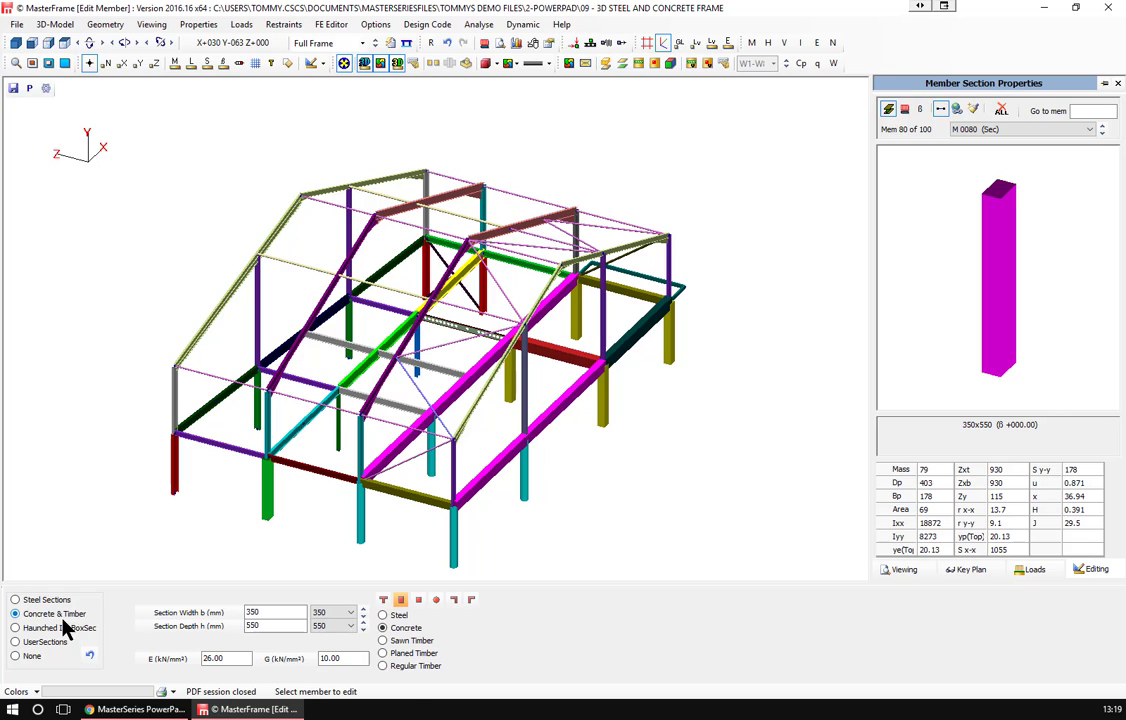
click(631, 278)
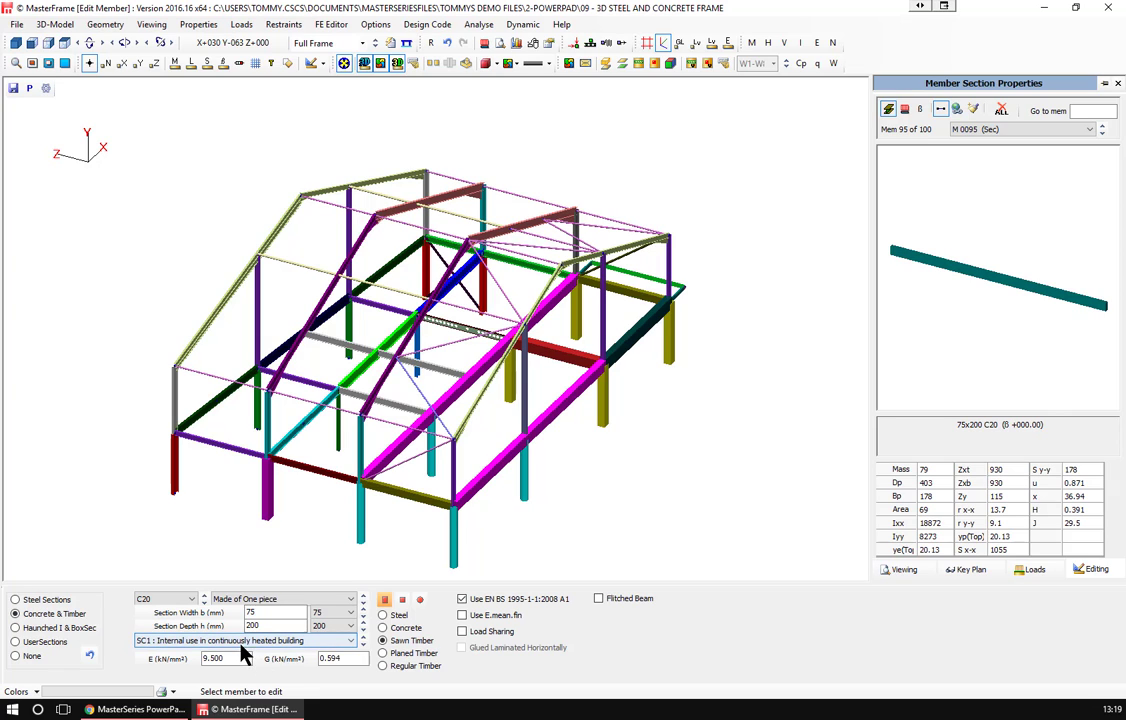
mouse_move(248, 709)
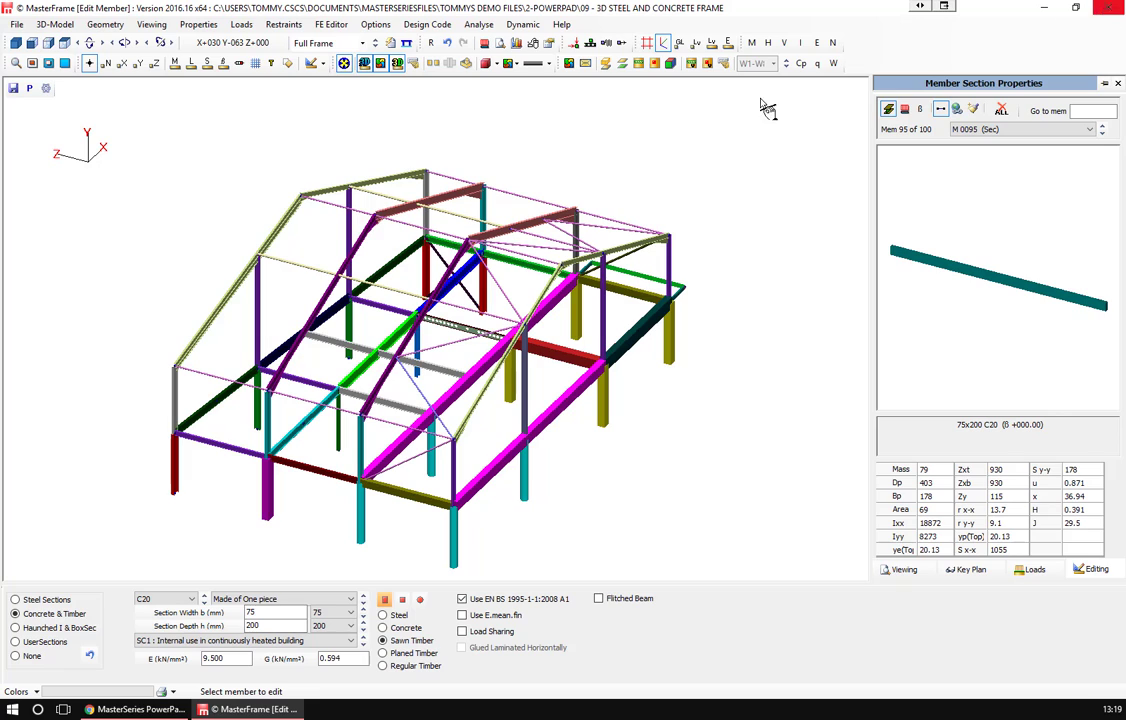
Open the member loading editor for the selected timber balcony member.
click(241, 24)
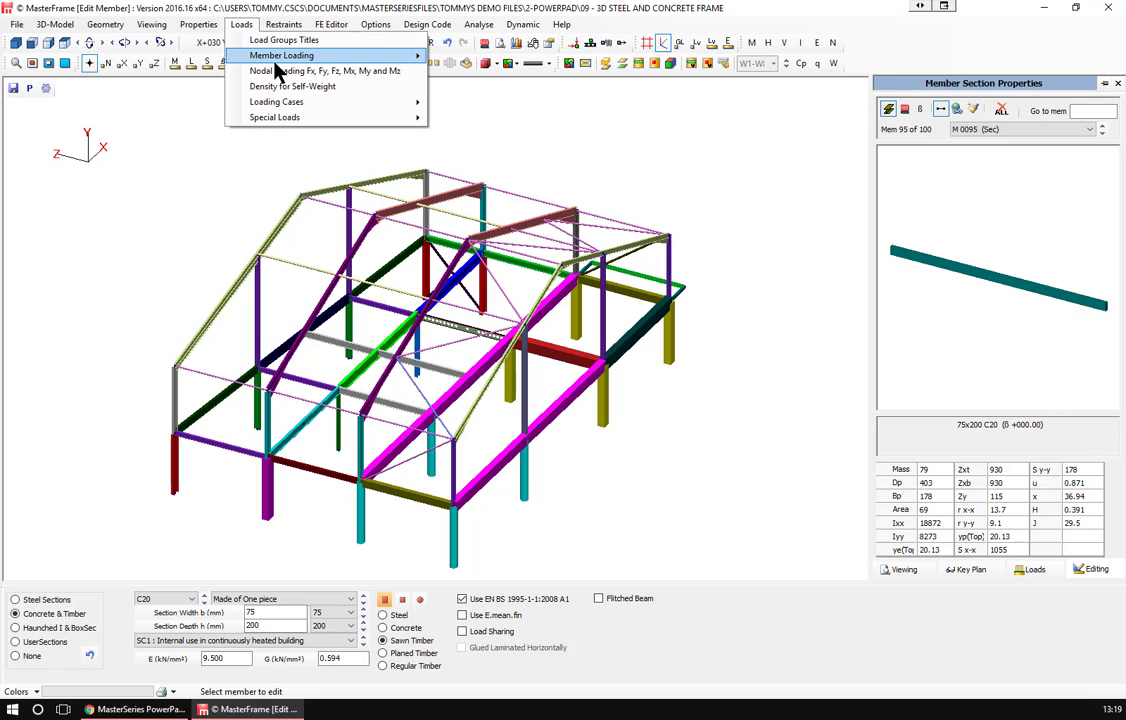
mouse_move(278, 66)
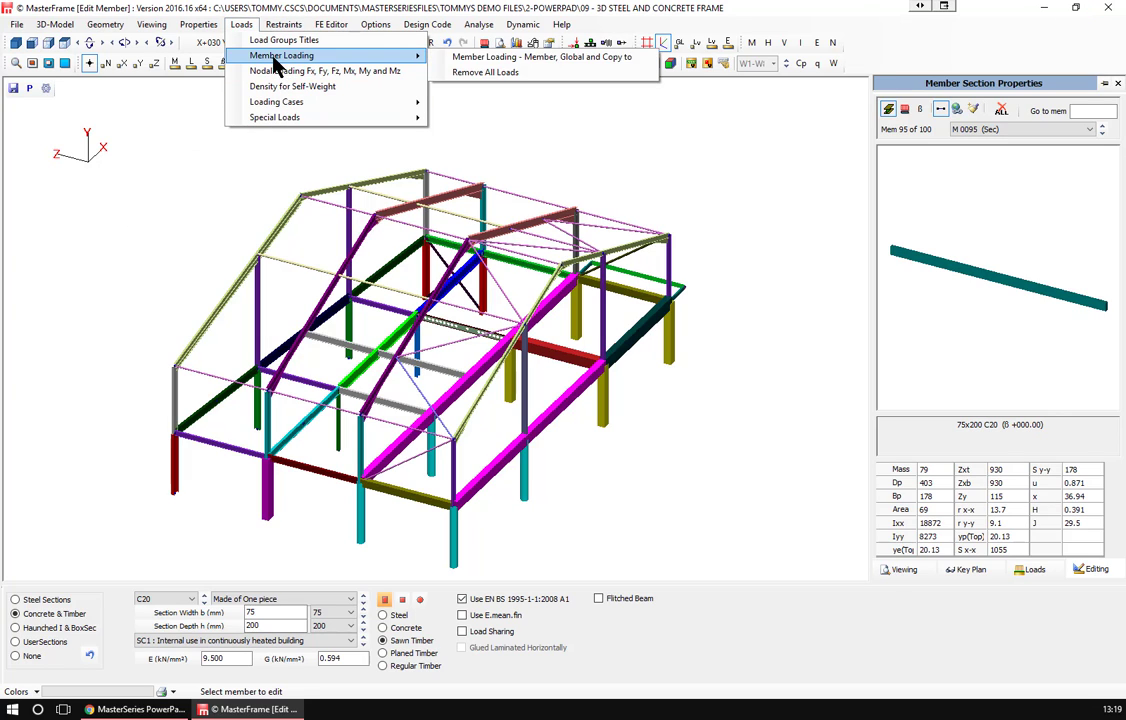
click(462, 58)
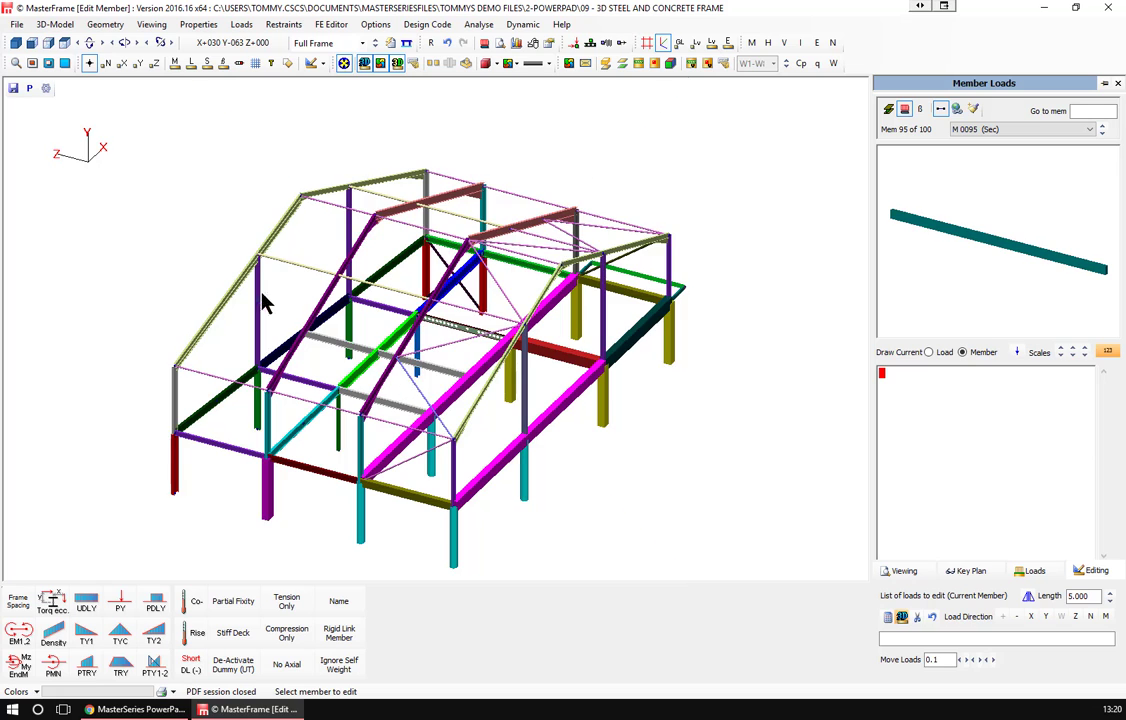
Display the frame as wireframe lines and show the load diagram on its members.
middle_drag(369, 313, 255, 292)
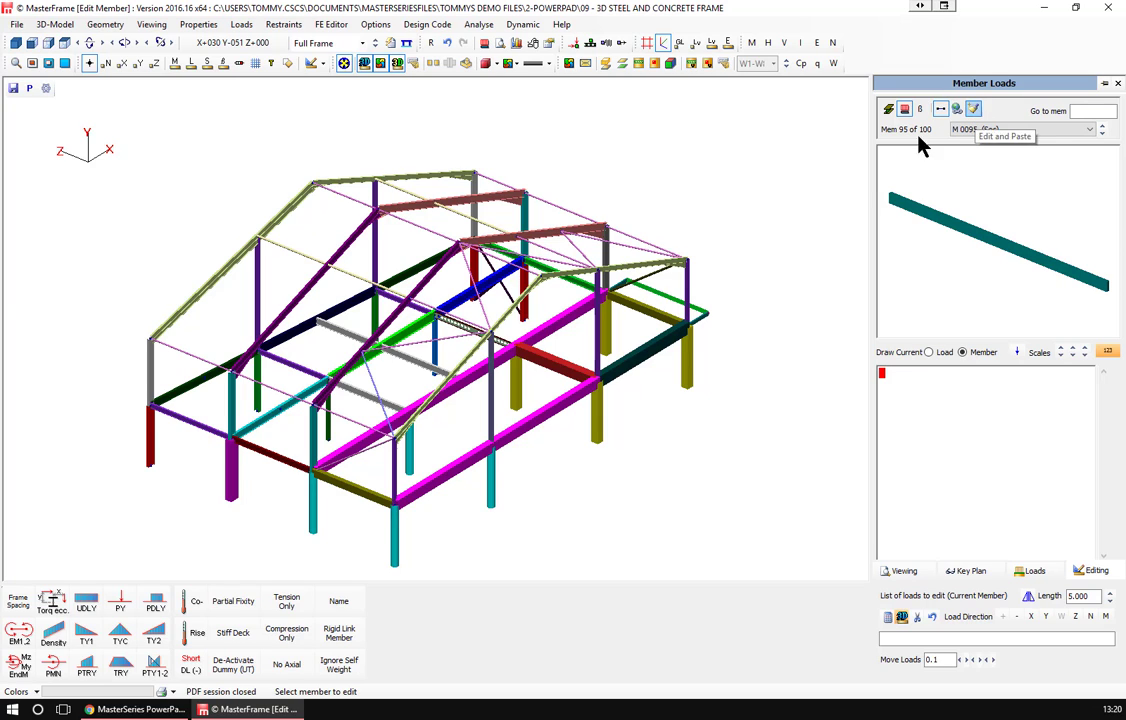
click(365, 64)
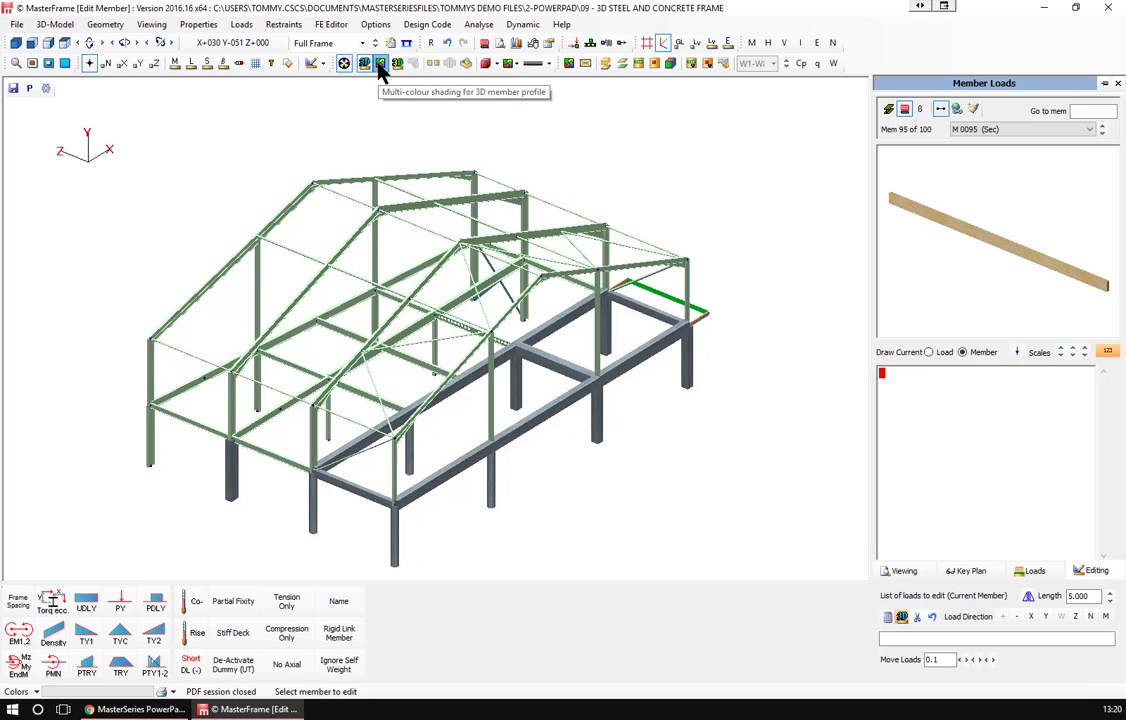
click(365, 64)
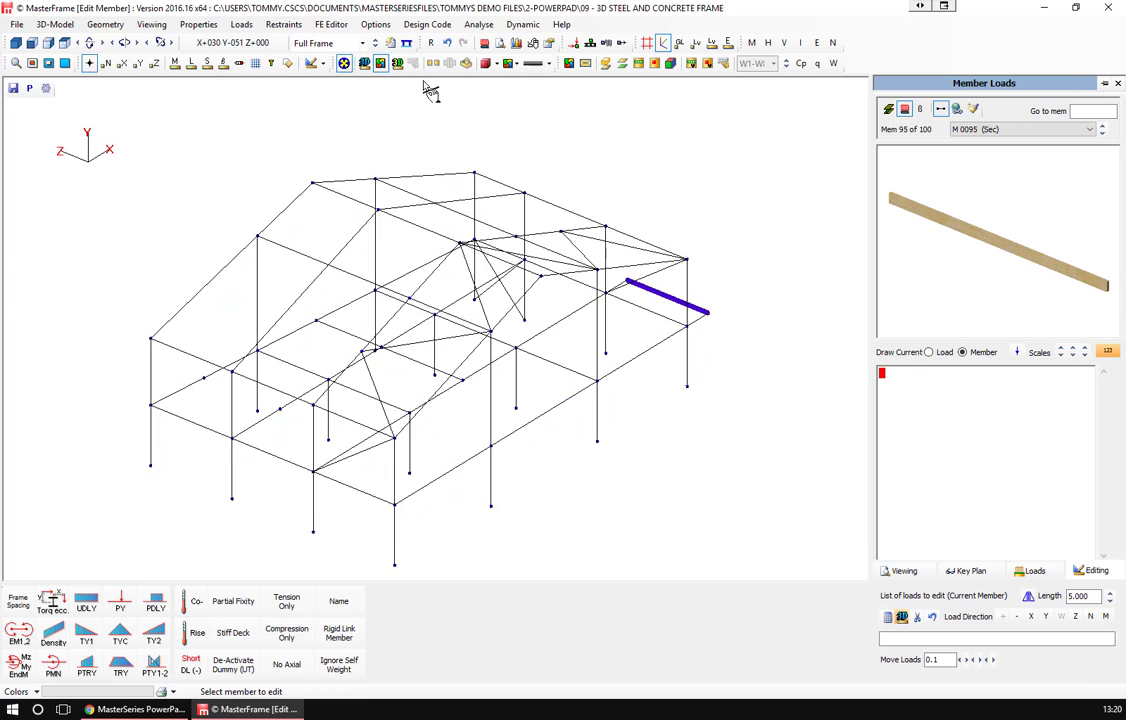
click(485, 42)
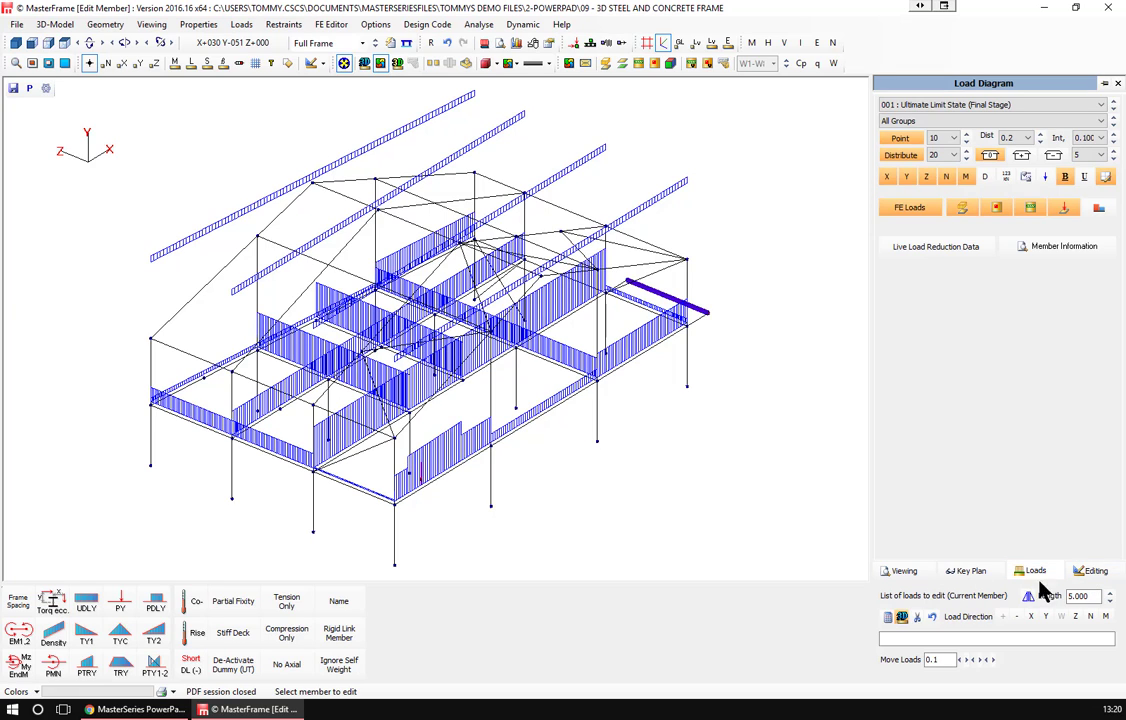
Leave the member loading editor and show the load diagram for all loading cases on the full frame.
click(1097, 572)
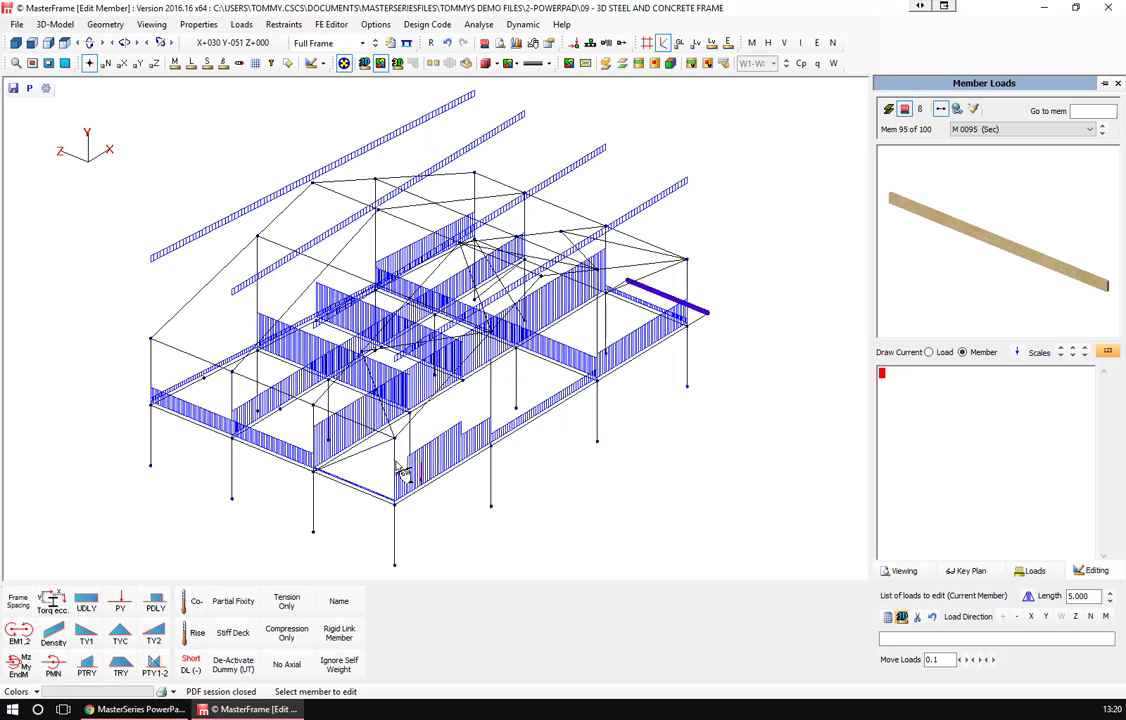
click(455, 484)
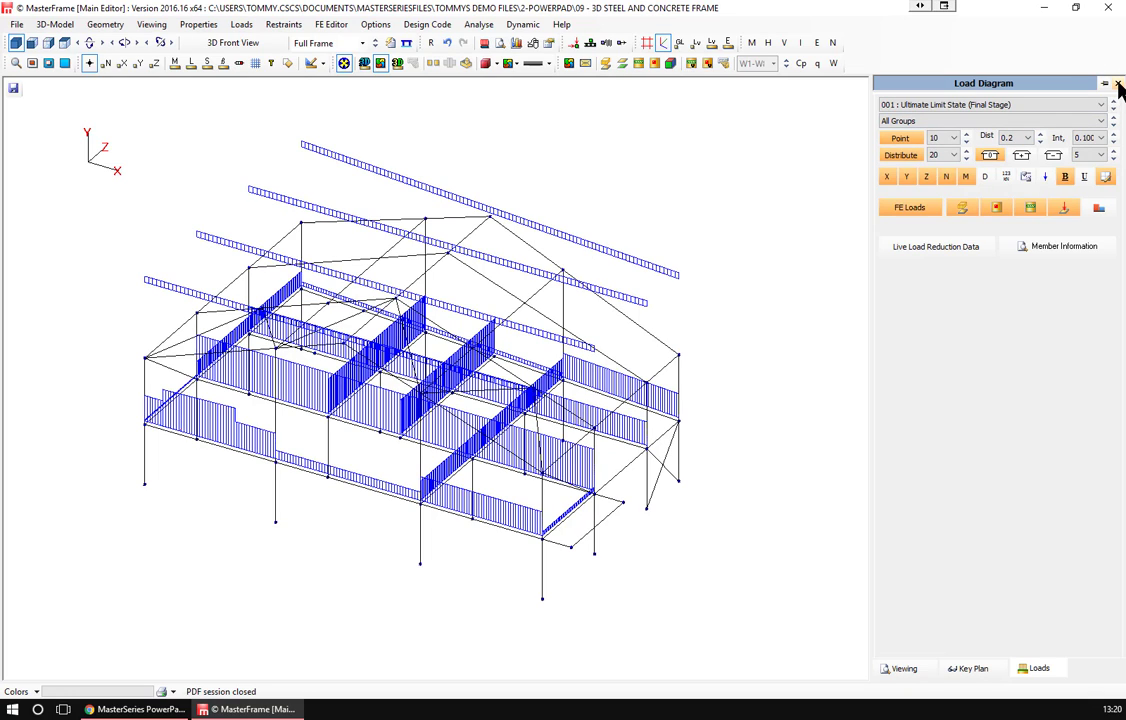
click(985, 86)
click(968, 102)
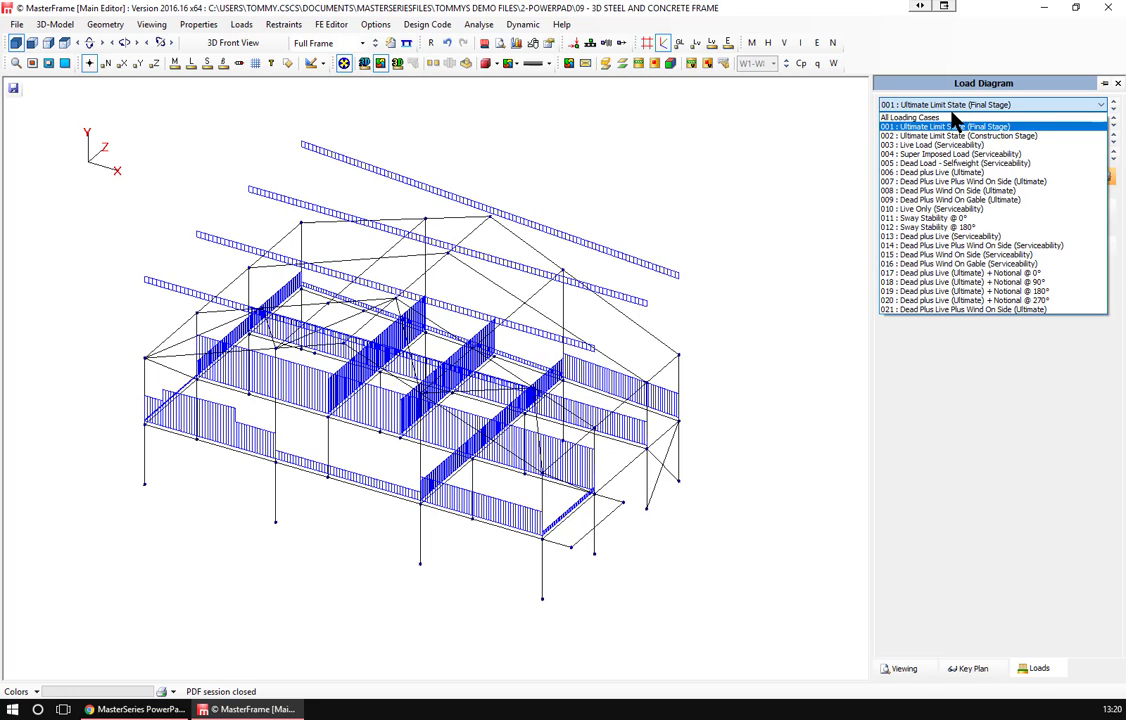
click(946, 117)
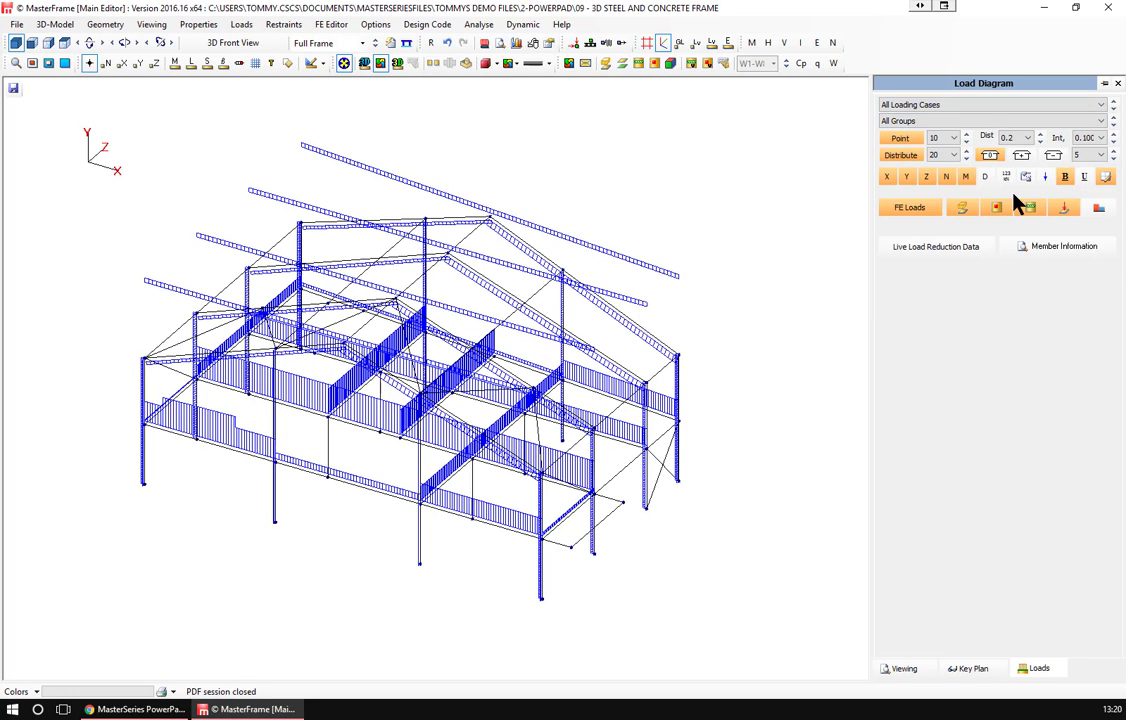
Open the loading case titles editor and review the list of existing load cases.
click(241, 28)
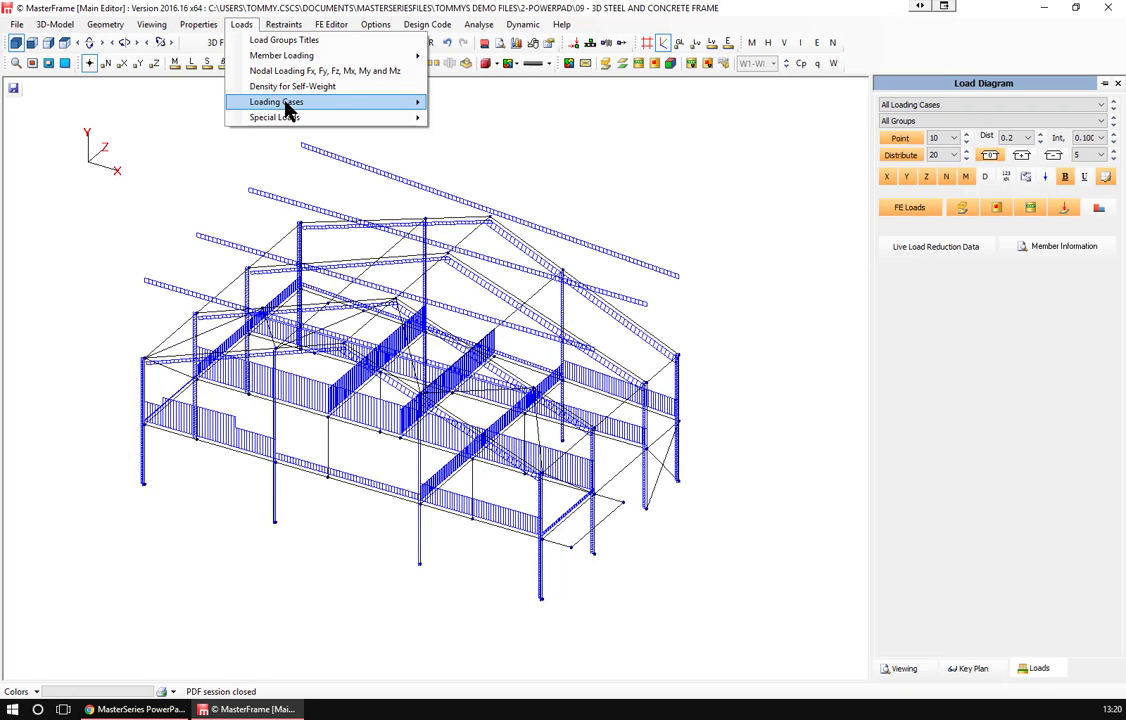
mouse_move(286, 110)
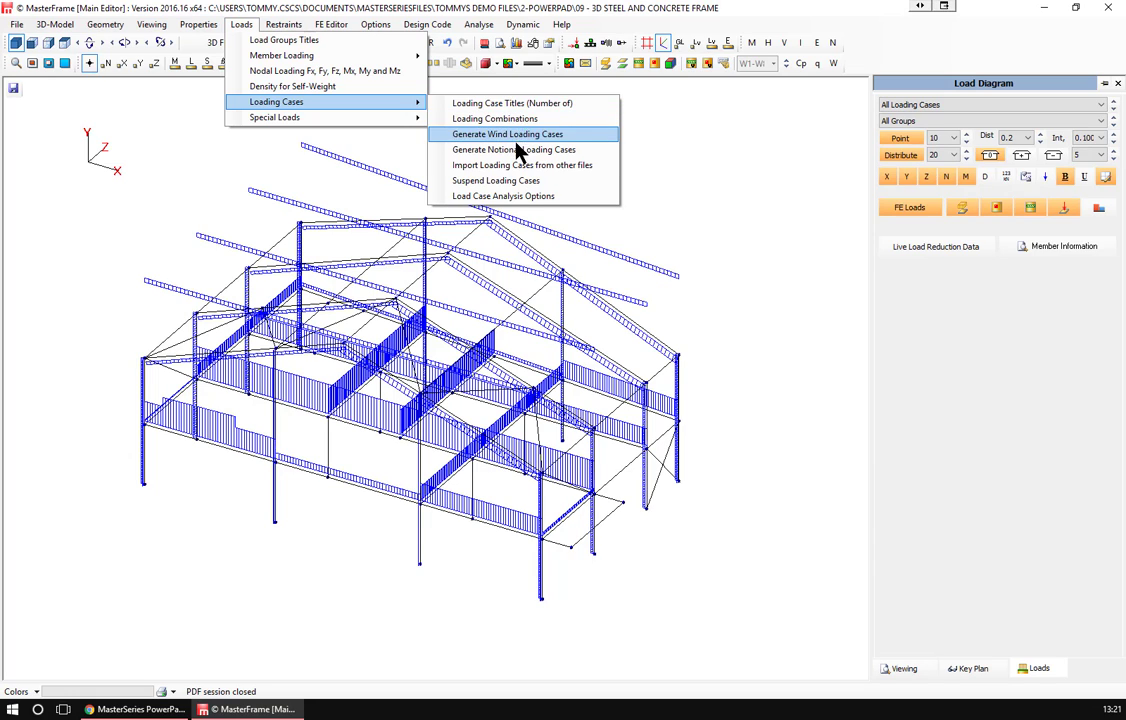
click(505, 103)
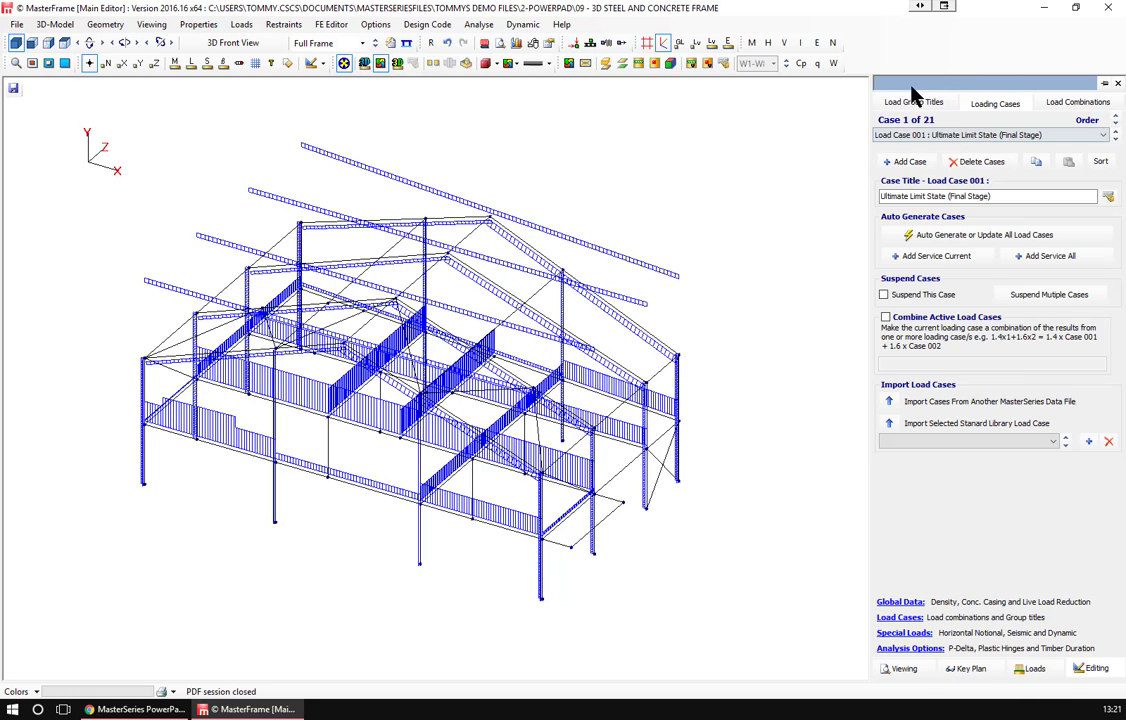
click(1058, 136)
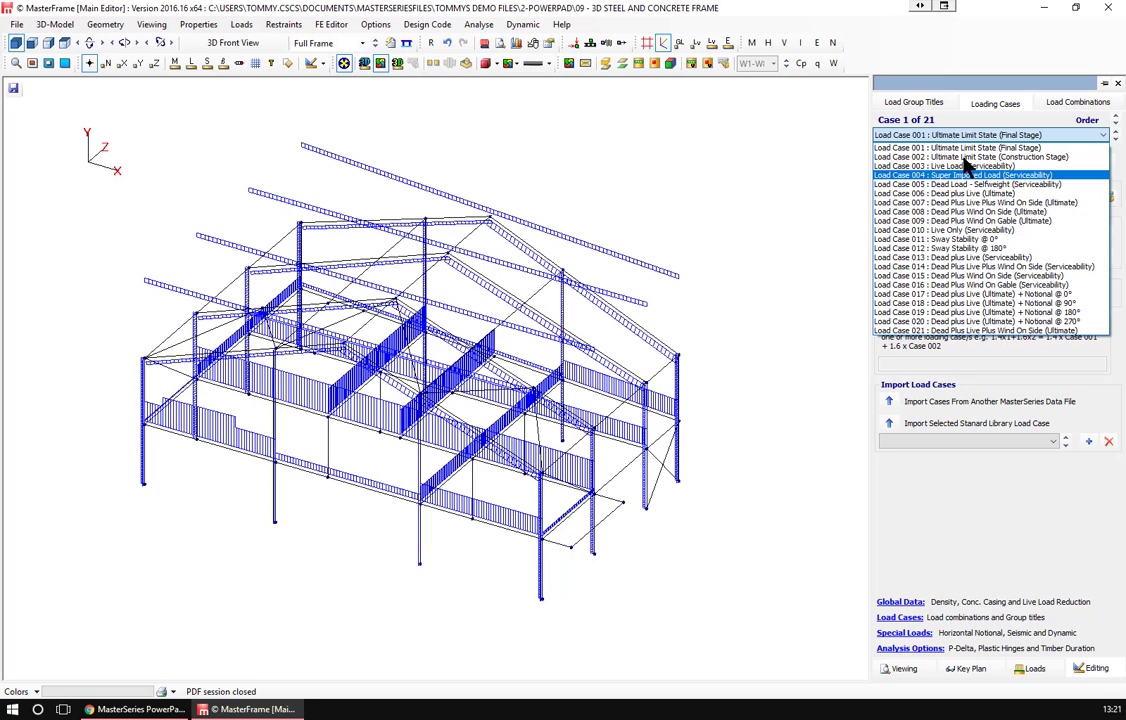
click(940, 415)
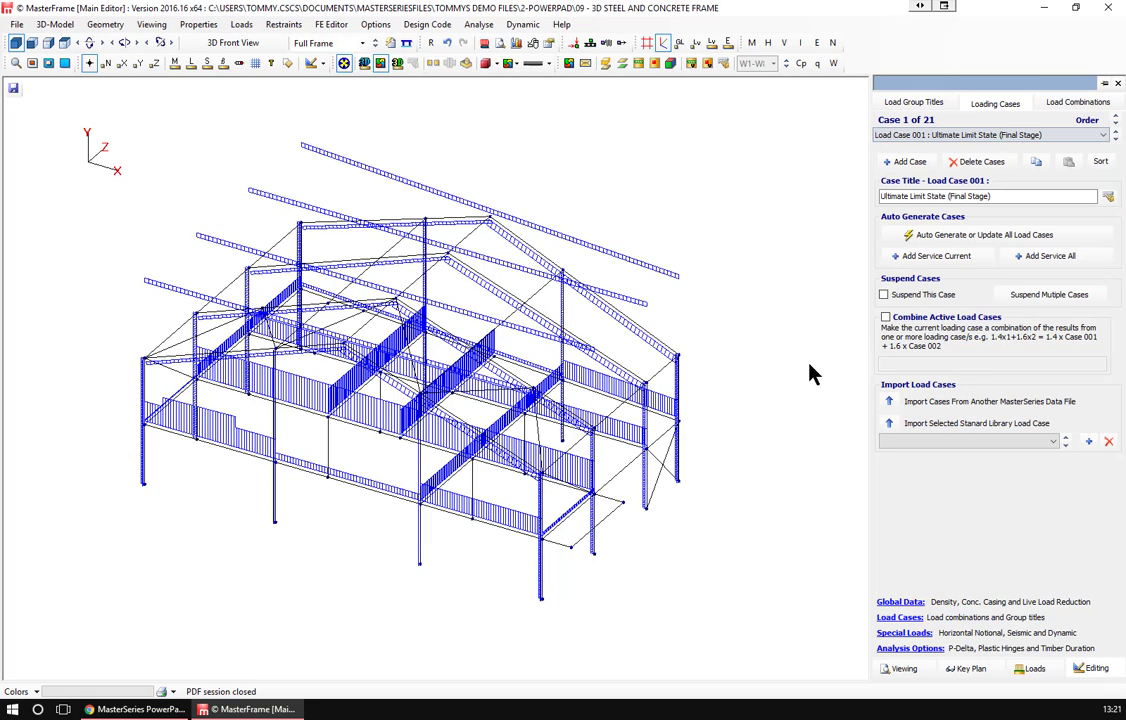
Auto-generate load cases from the Dead+Live, Live Only, Dead Only, Dead+Live+Wind and Dead+Wind templates, replacing existing cases, and review the resulting list.
click(984, 240)
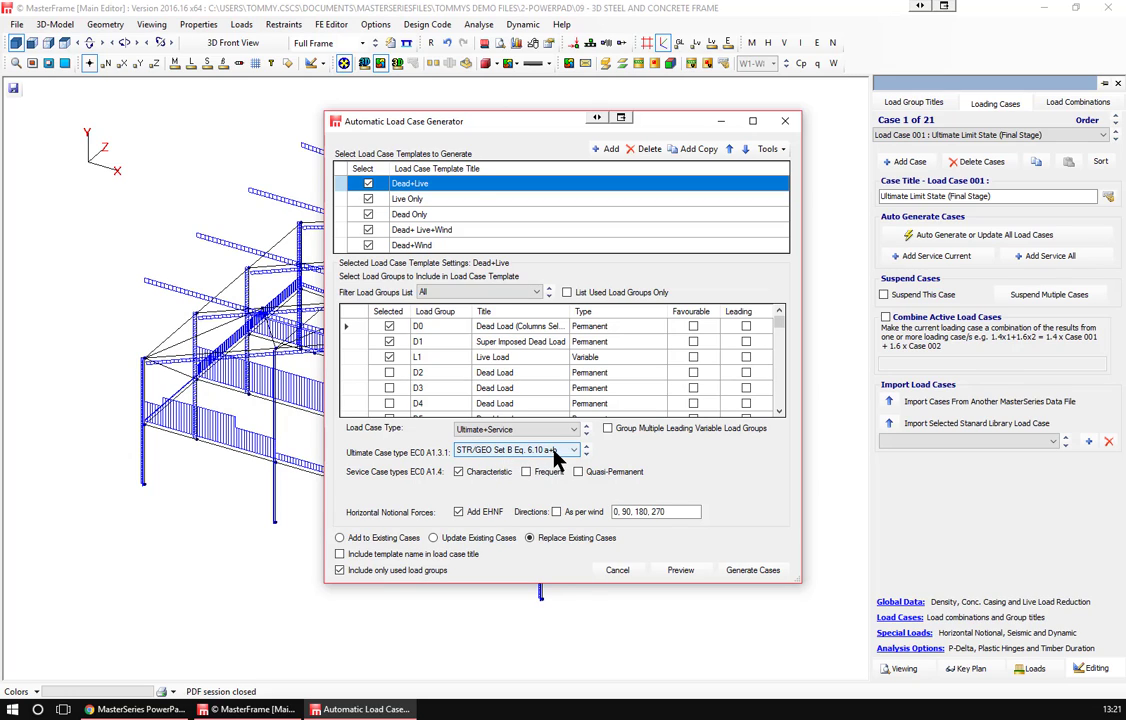
click(452, 200)
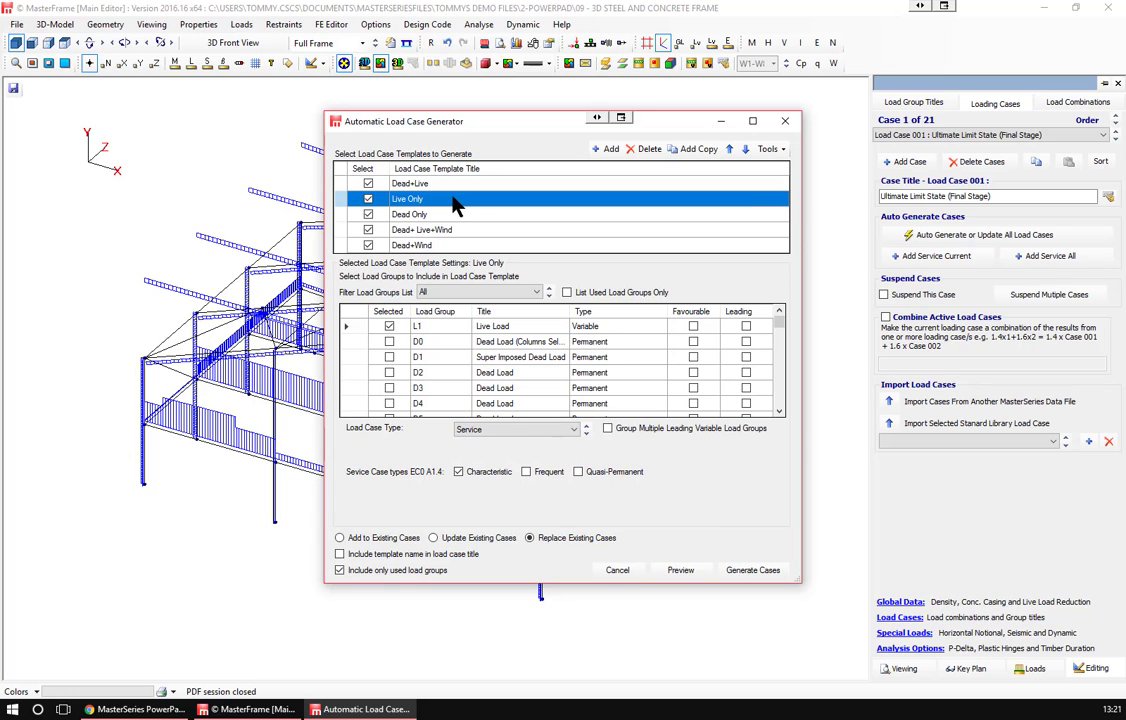
click(465, 215)
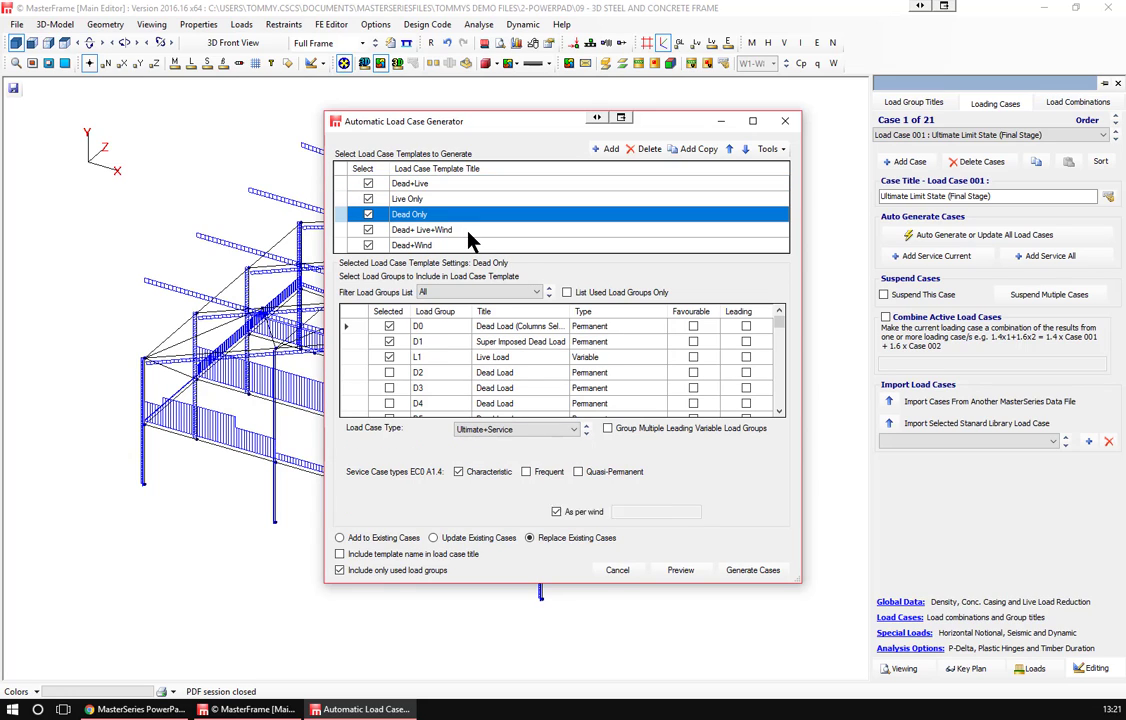
click(468, 230)
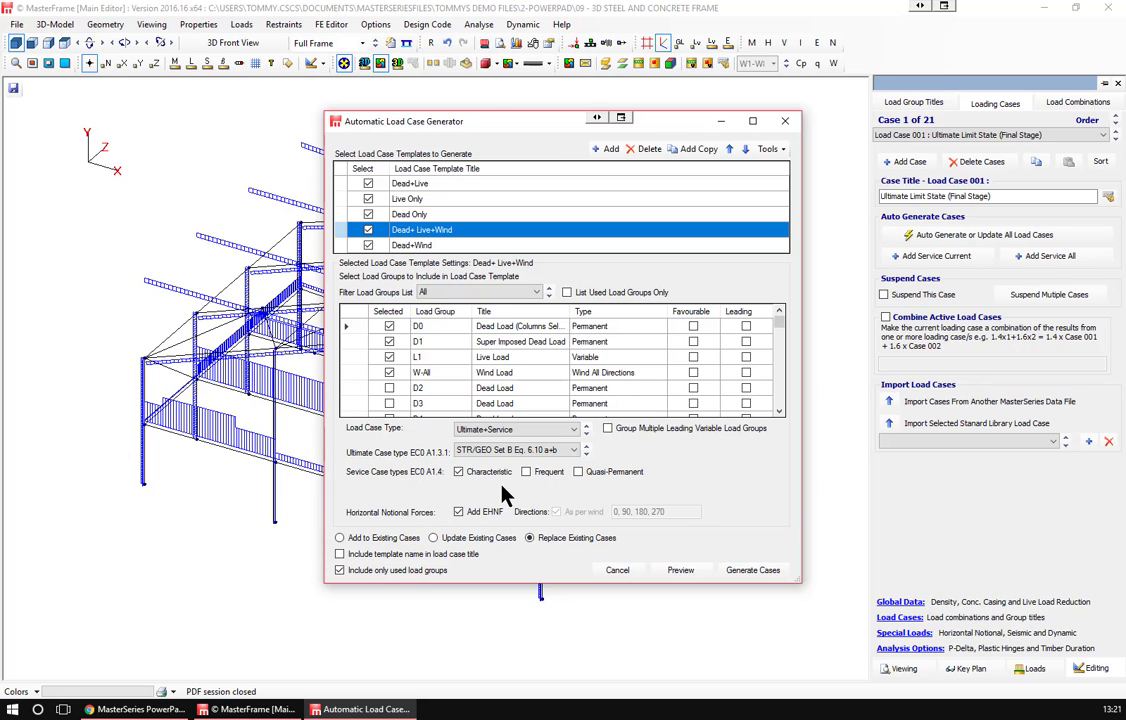
click(380, 245)
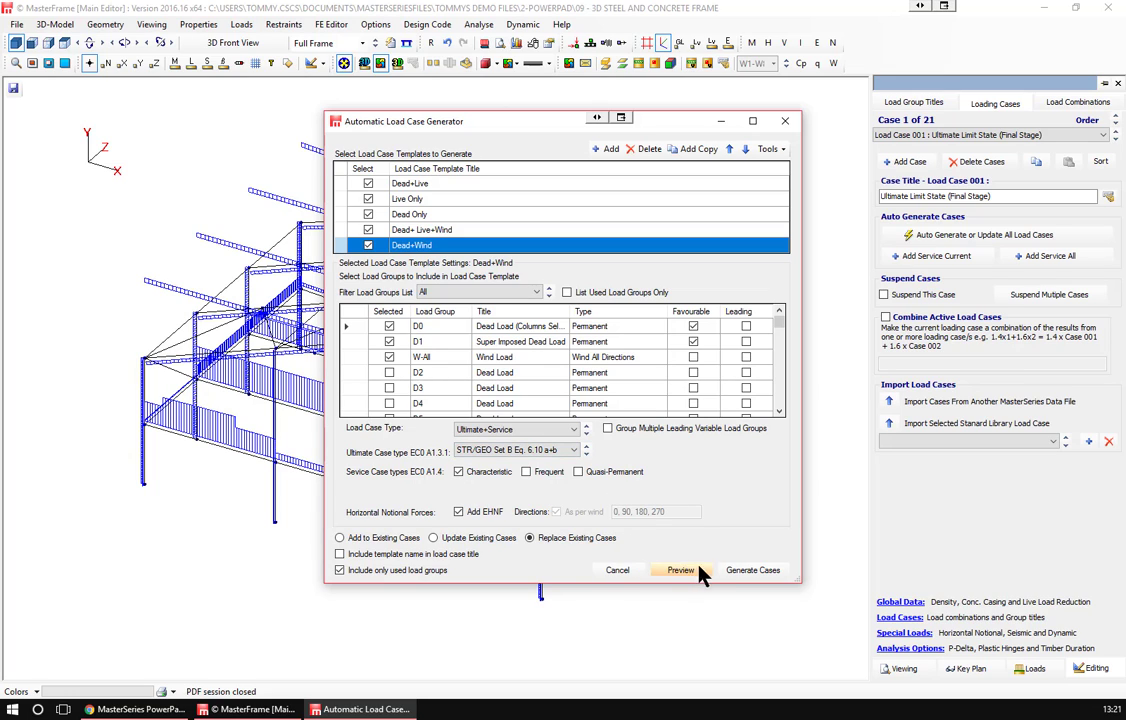
click(752, 570)
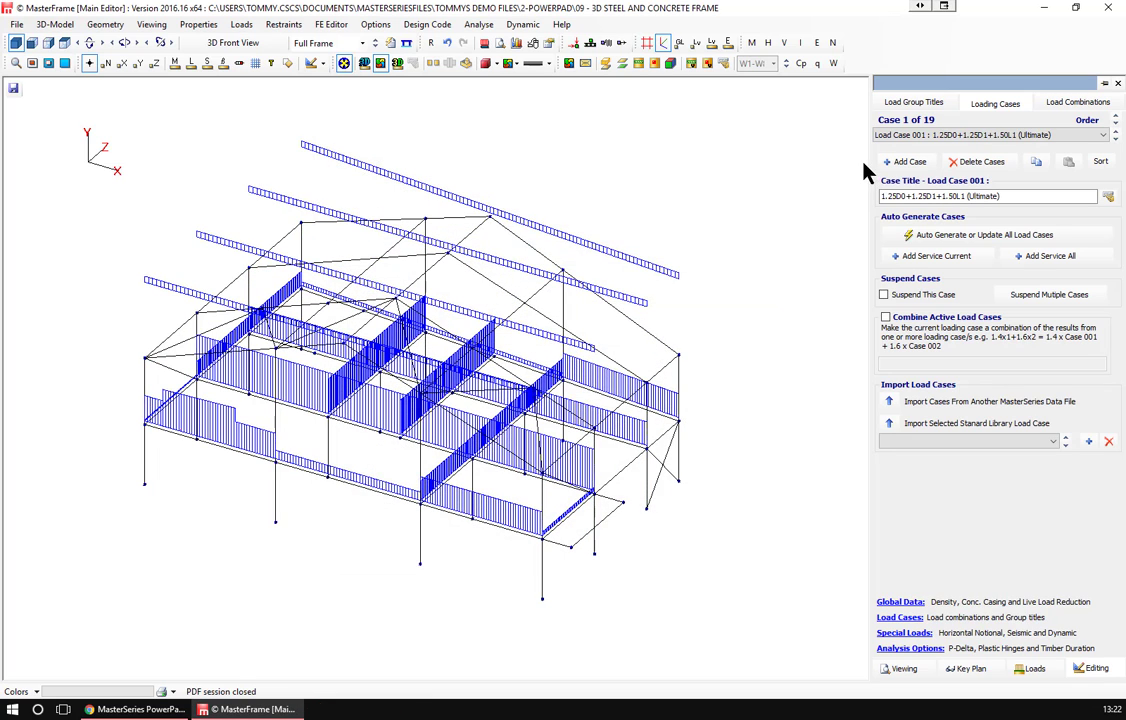
click(1010, 136)
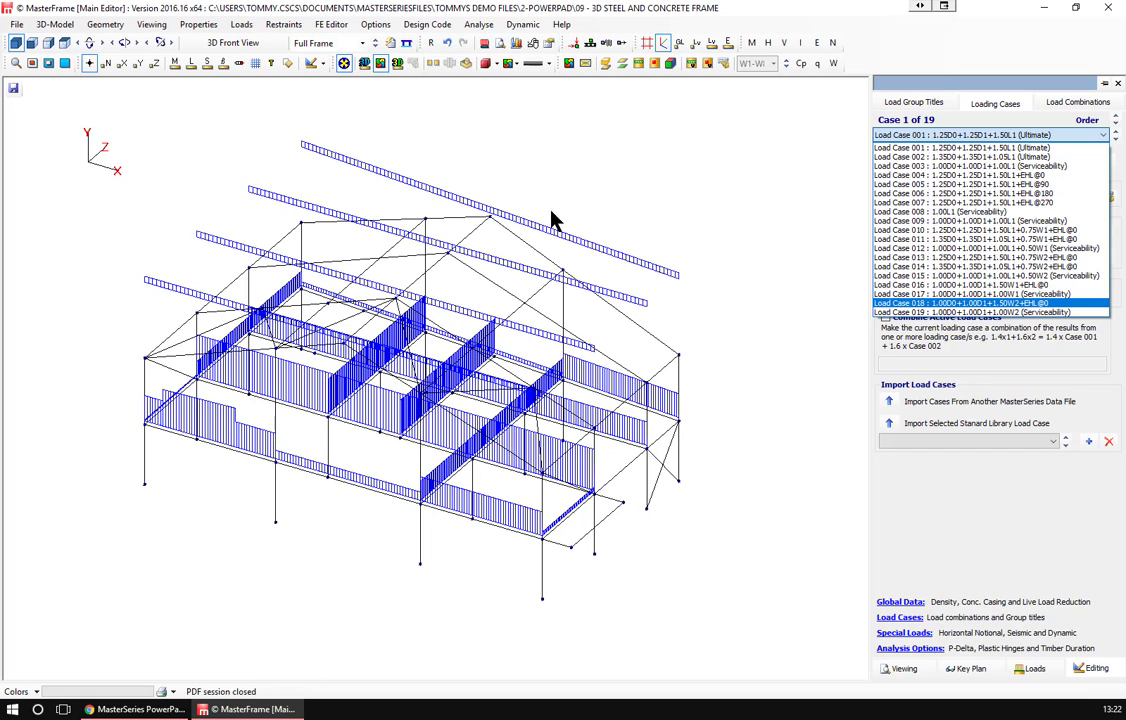
click(1116, 79)
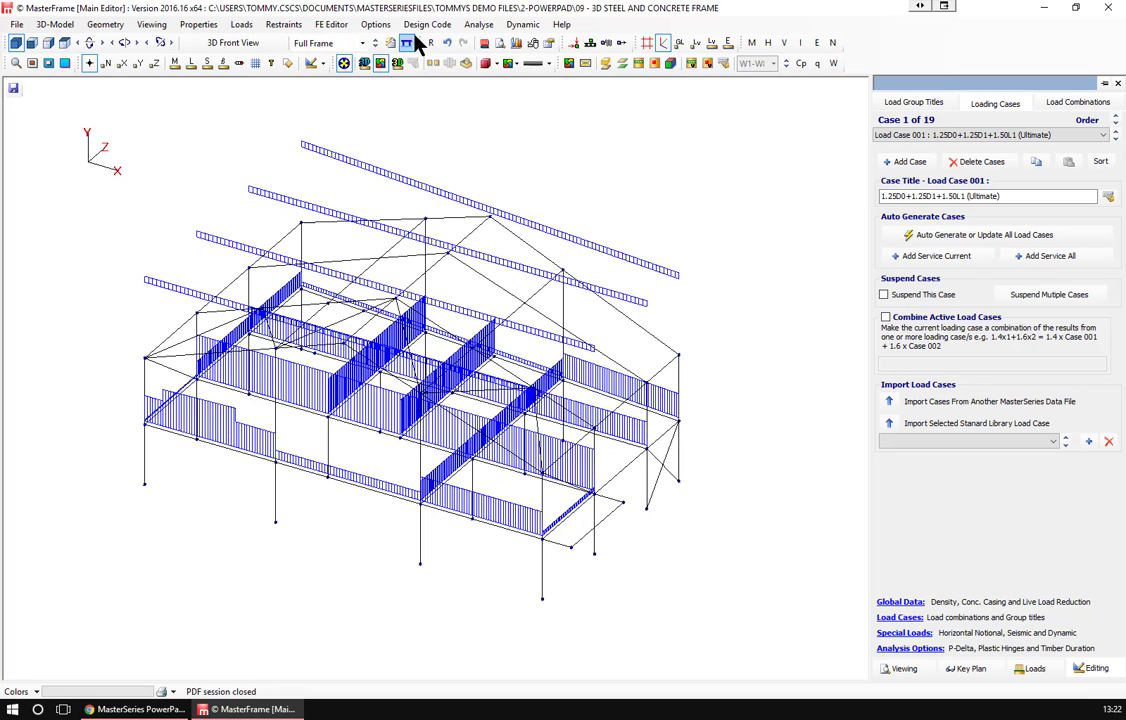
Analyse the model as a space frame and open the graphical analysis output for line elements.
click(475, 24)
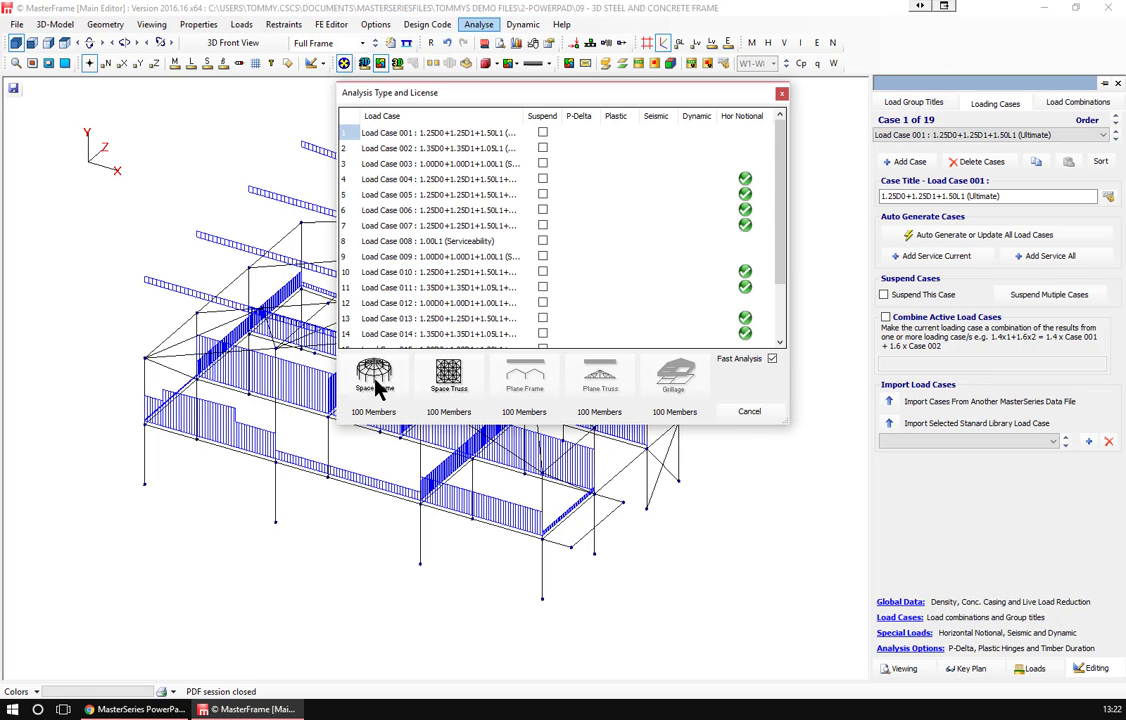
click(385, 383)
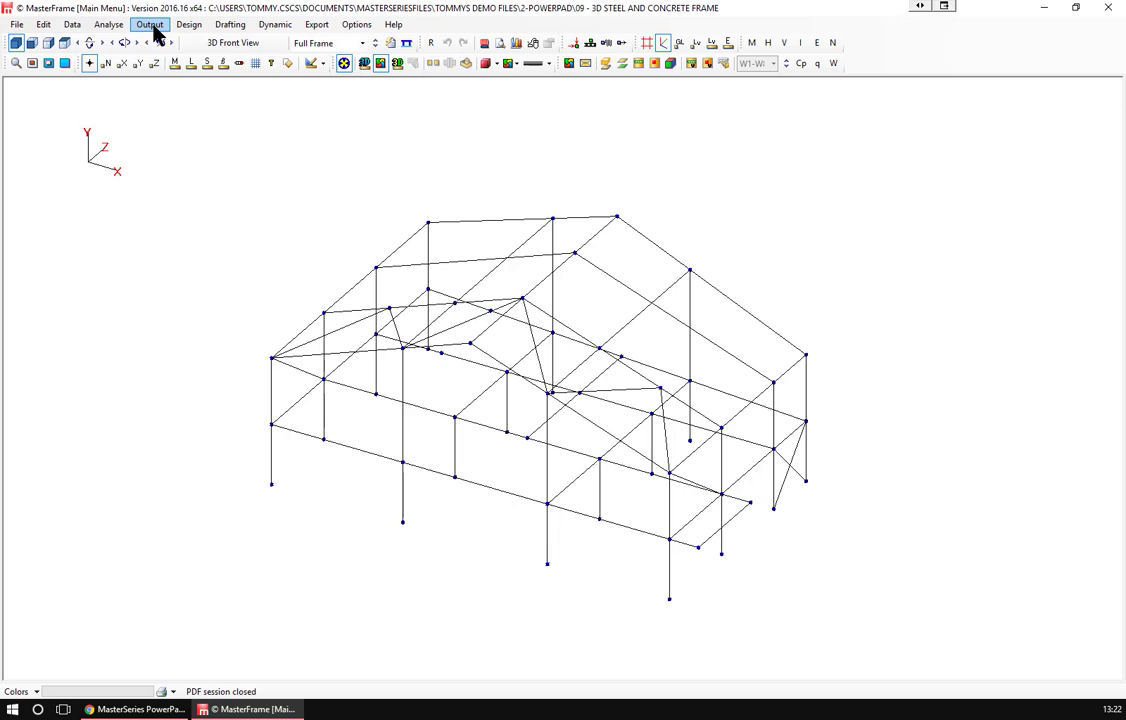
click(150, 25)
click(169, 101)
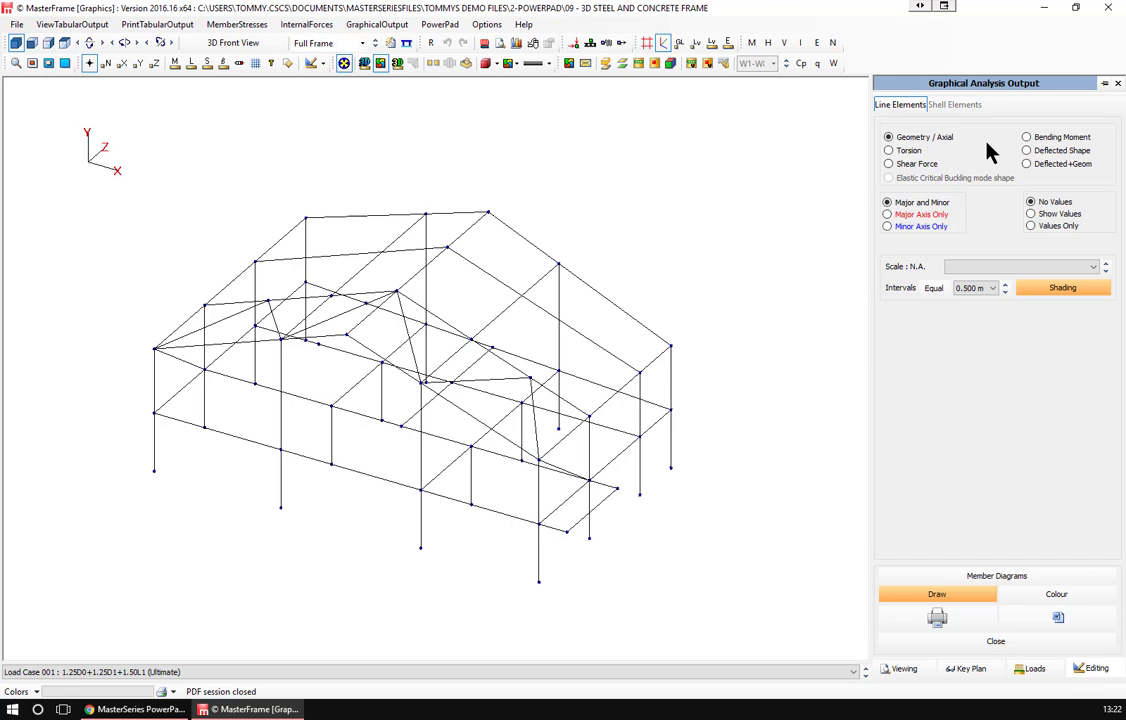
Display major-axis bending moment diagrams with values, using a scale of 200 and 0.100 m intervals.
click(1027, 138)
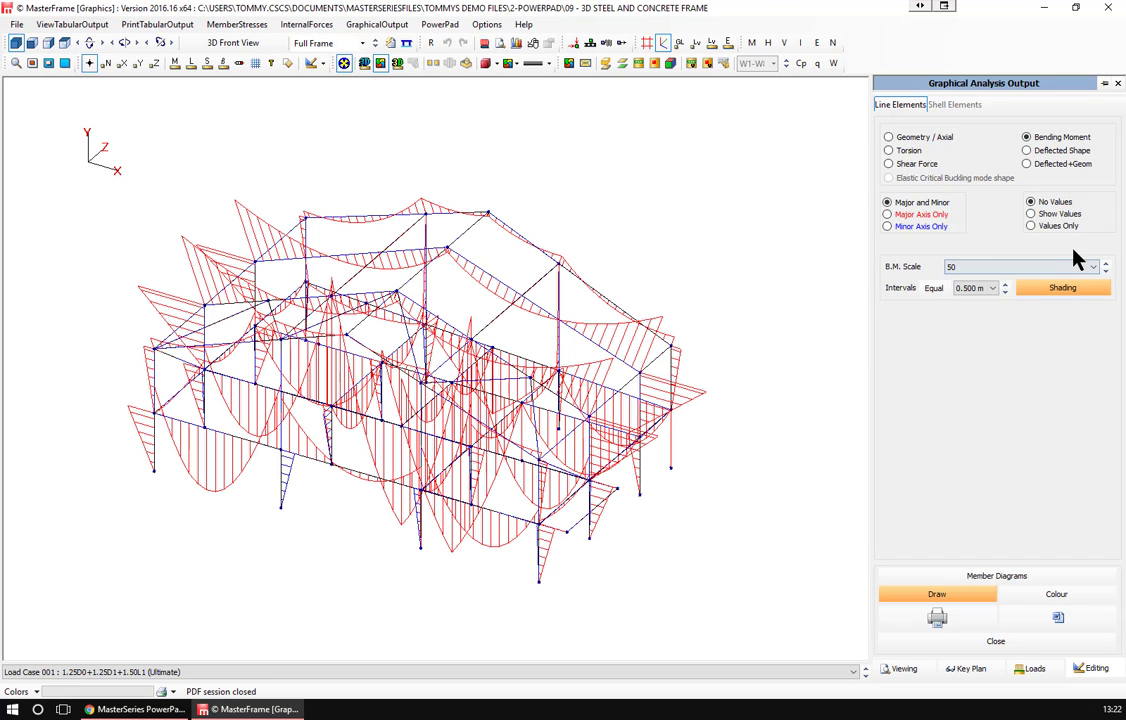
click(1106, 271)
click(1106, 271)
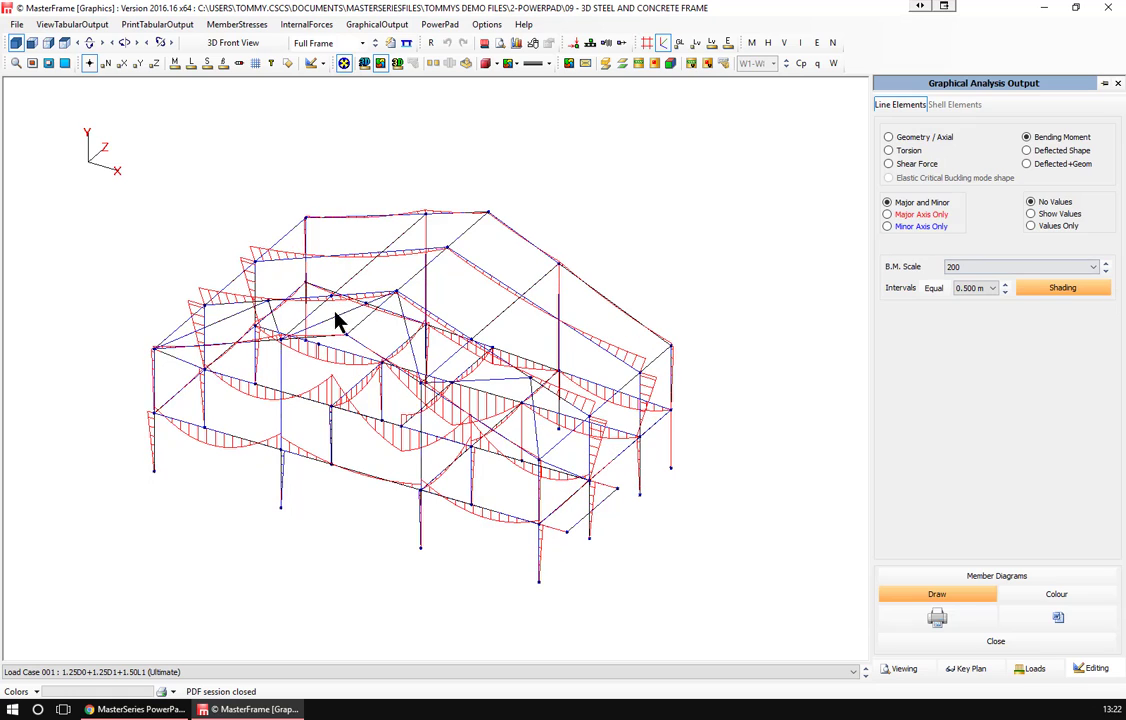
click(962, 288)
click(972, 347)
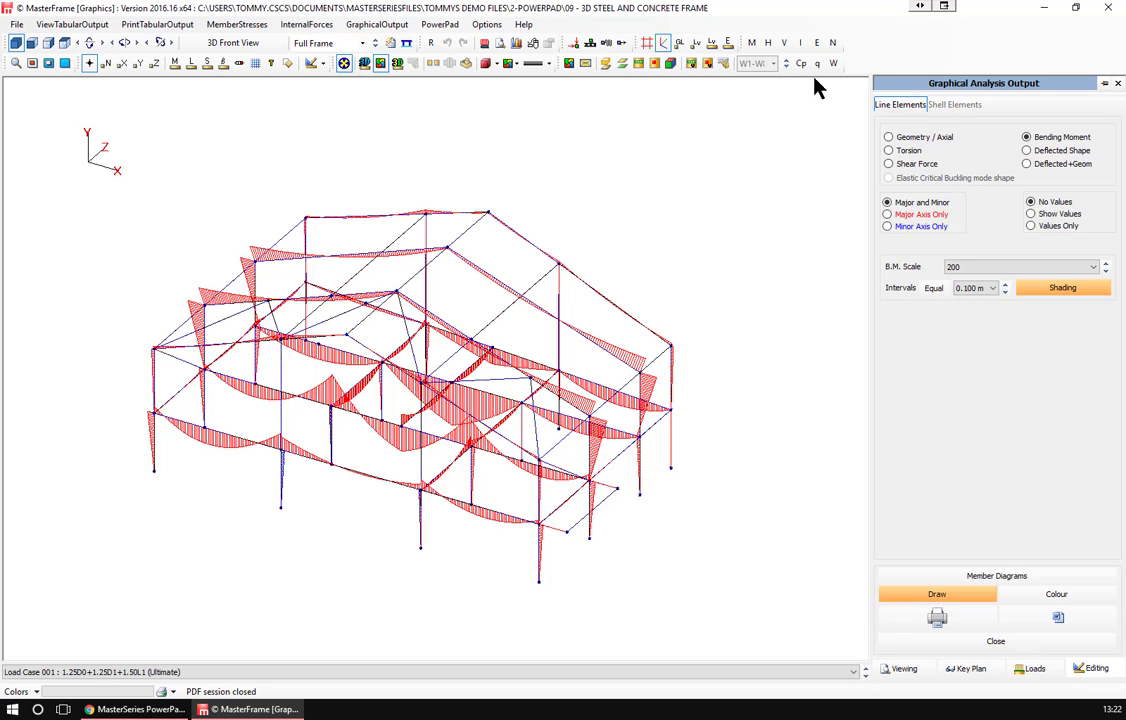
click(1058, 216)
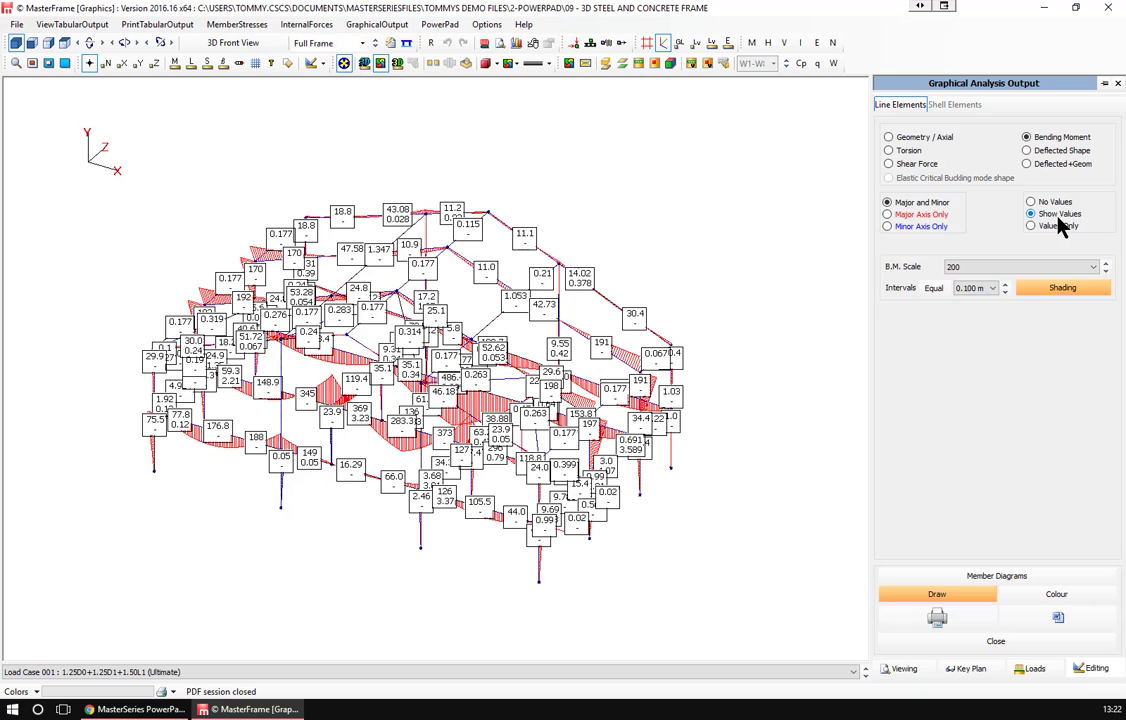
click(915, 220)
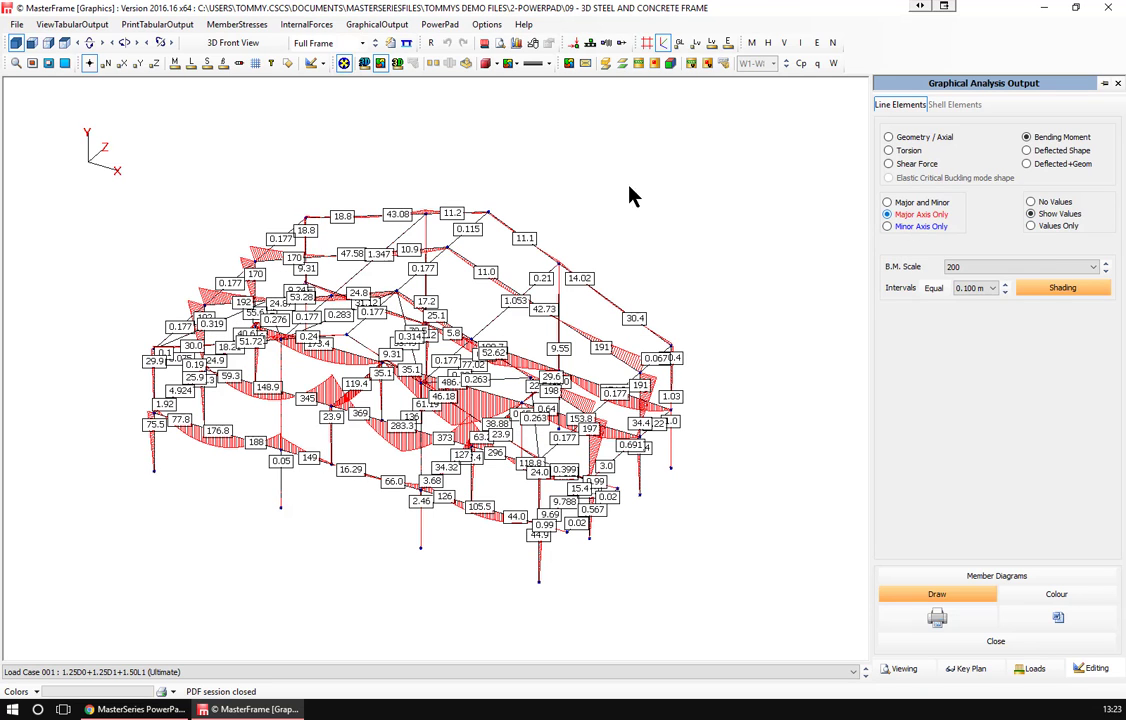
View the bending moments on Bay 1 (Left), and on the First Floor in the 3D front view.
click(318, 46)
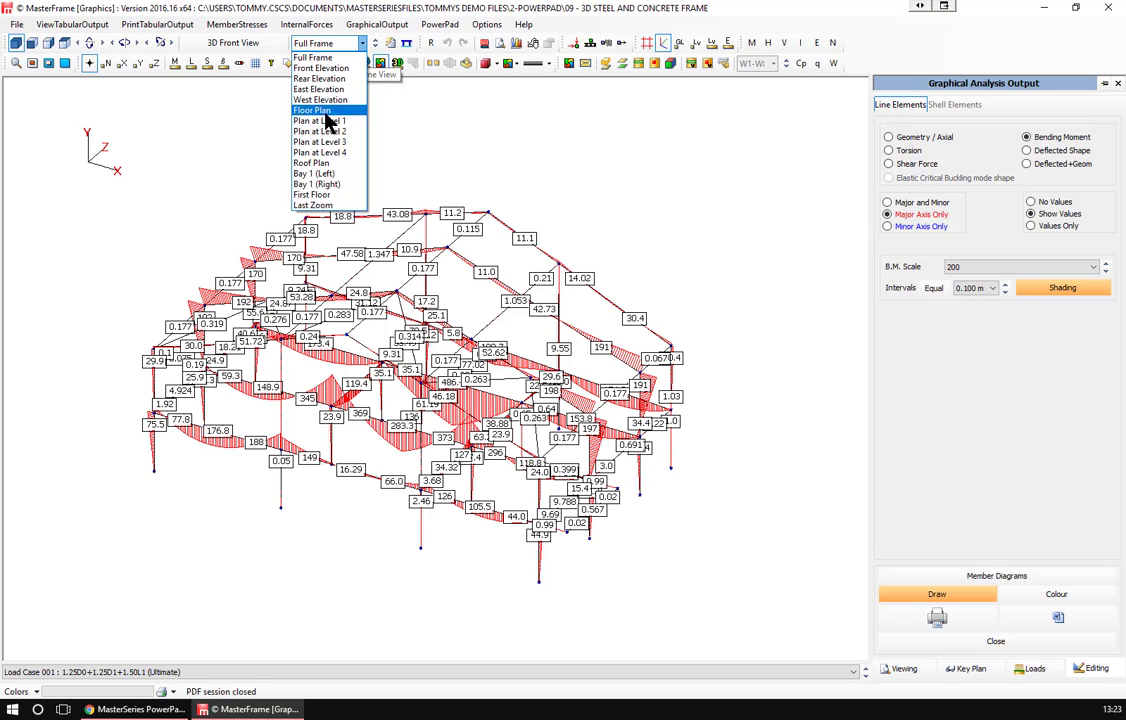
click(314, 173)
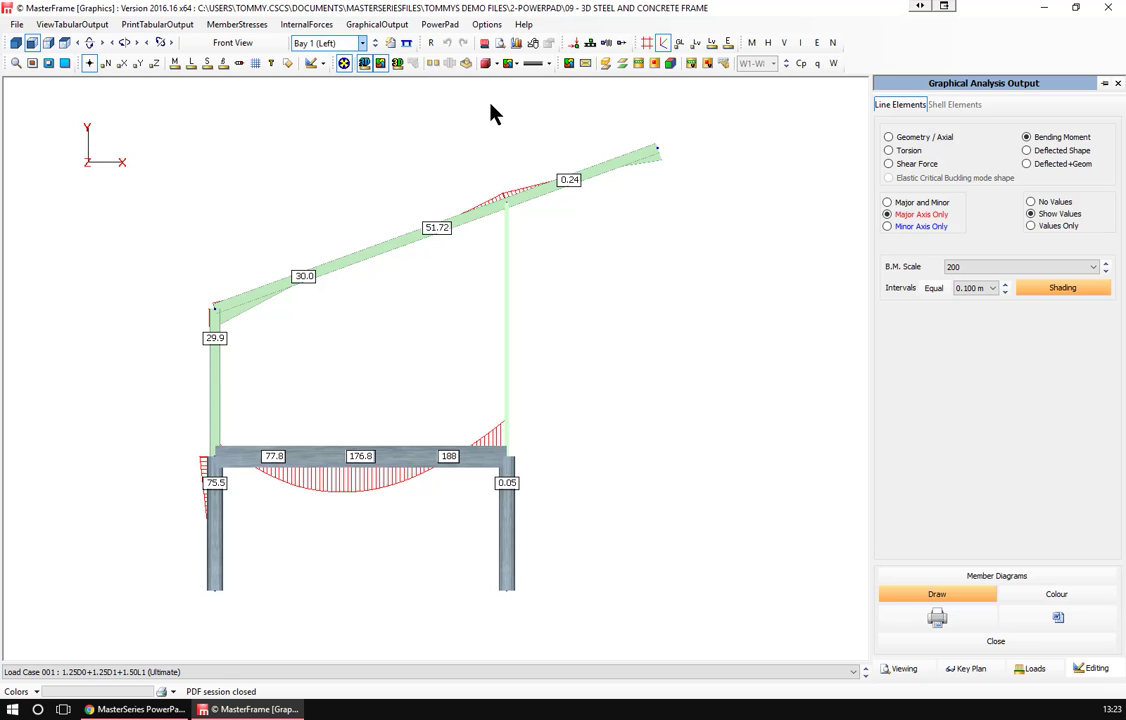
click(312, 44)
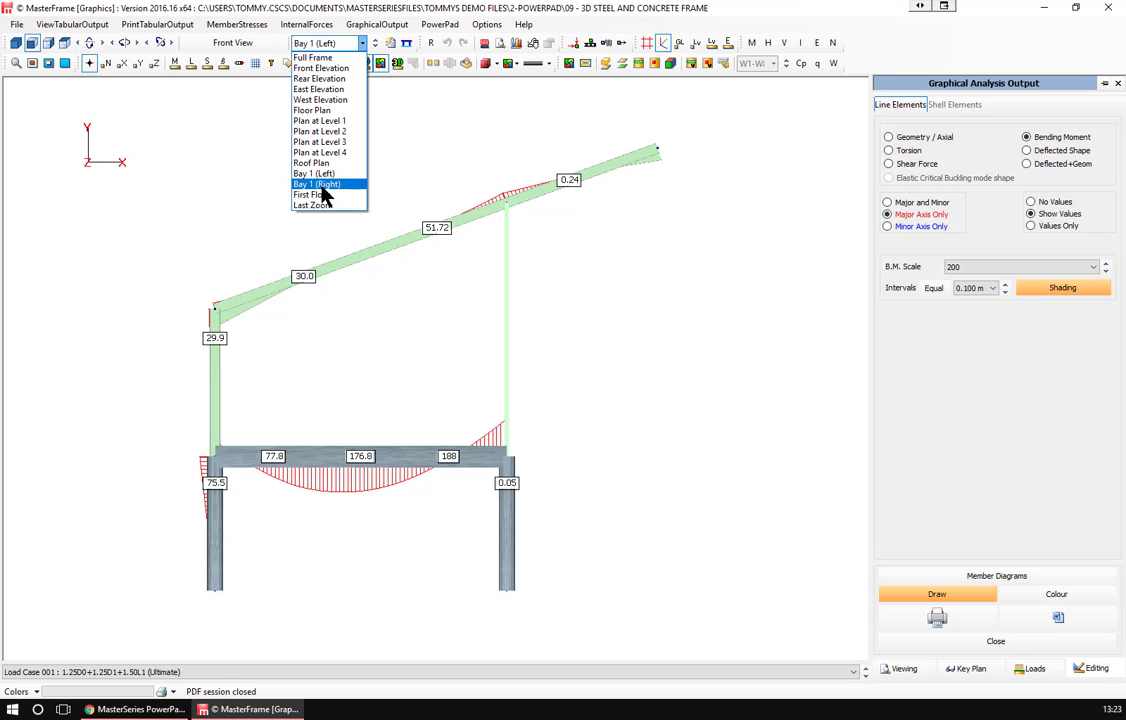
click(314, 195)
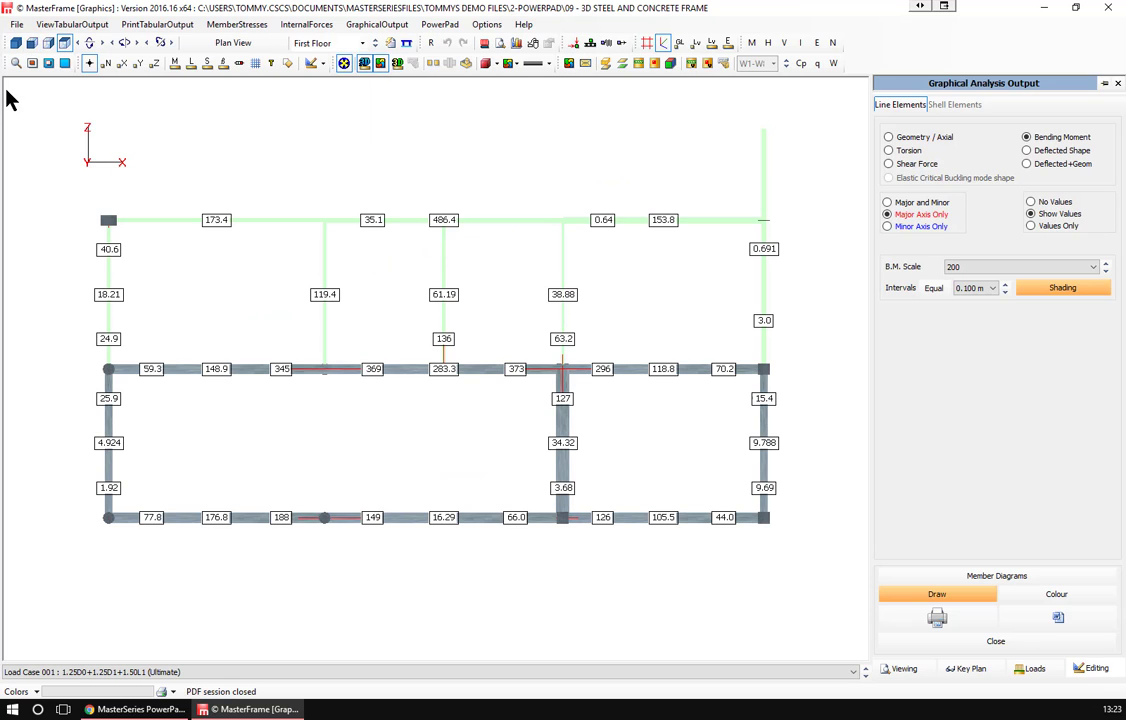
click(16, 42)
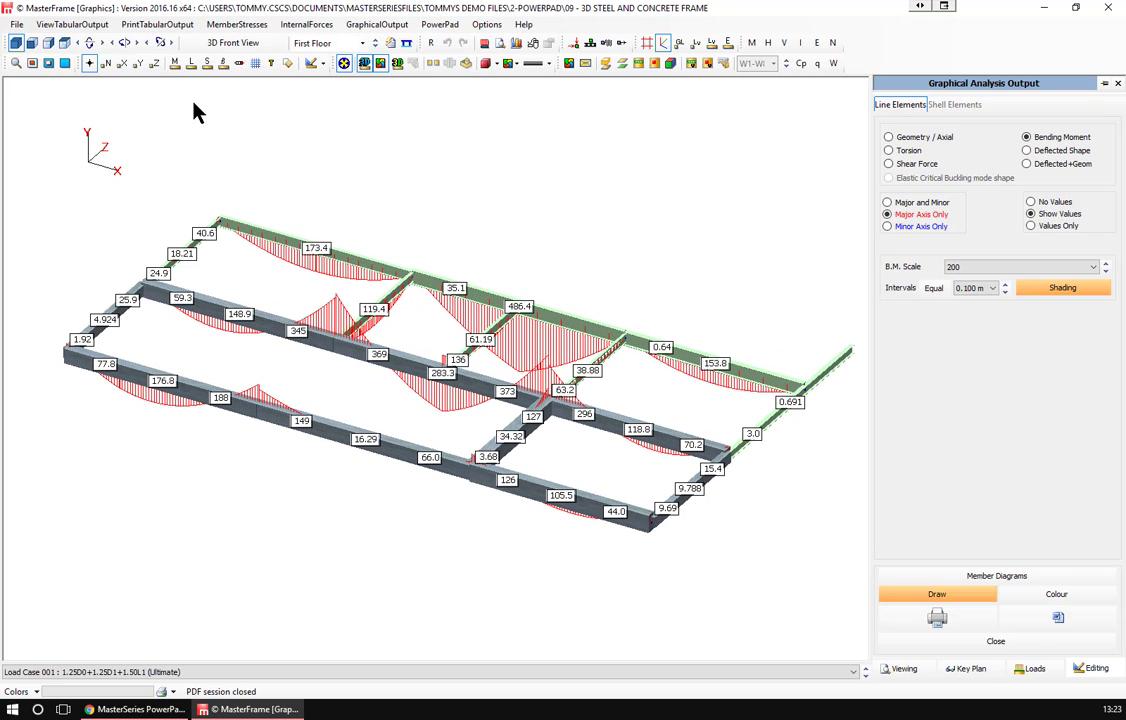
View the Plan at Level 1 bending moments in 3D with members as wireframe lines, and close the graphical output.
click(320, 43)
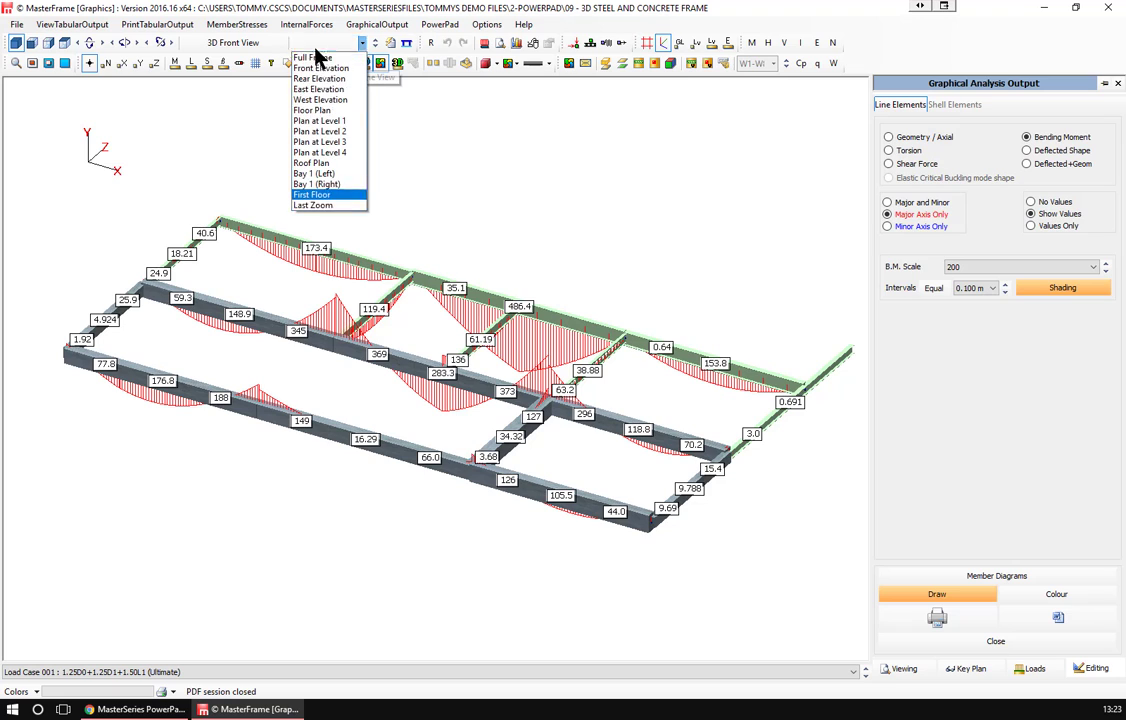
click(320, 120)
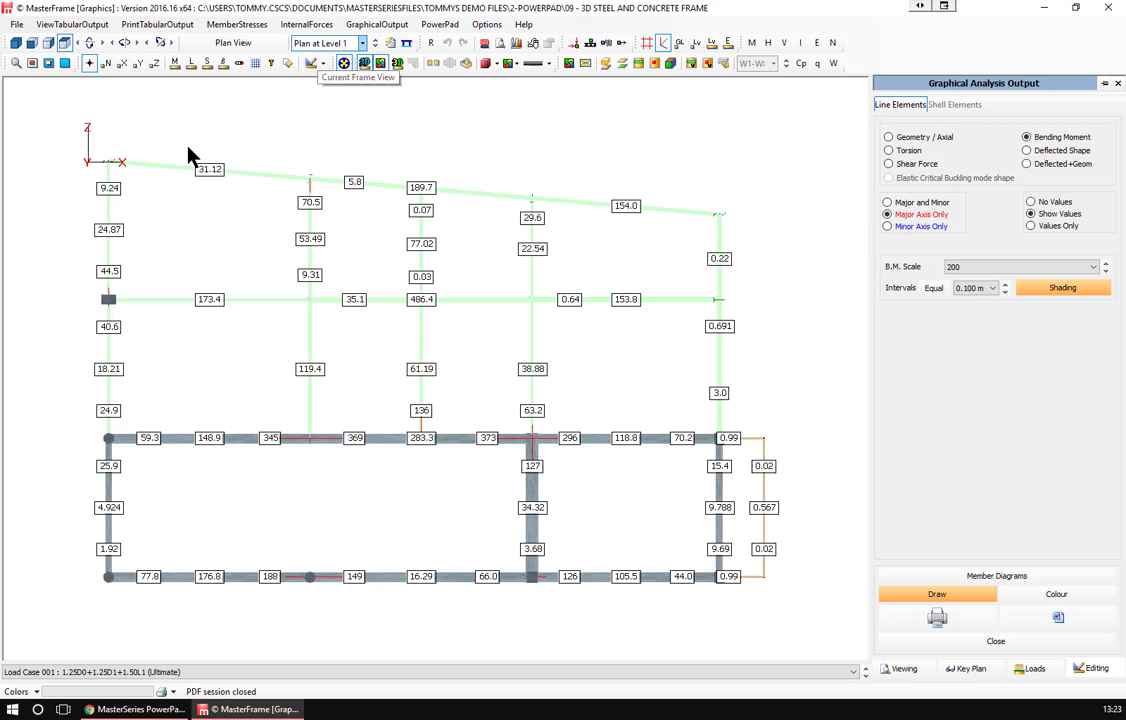
click(16, 43)
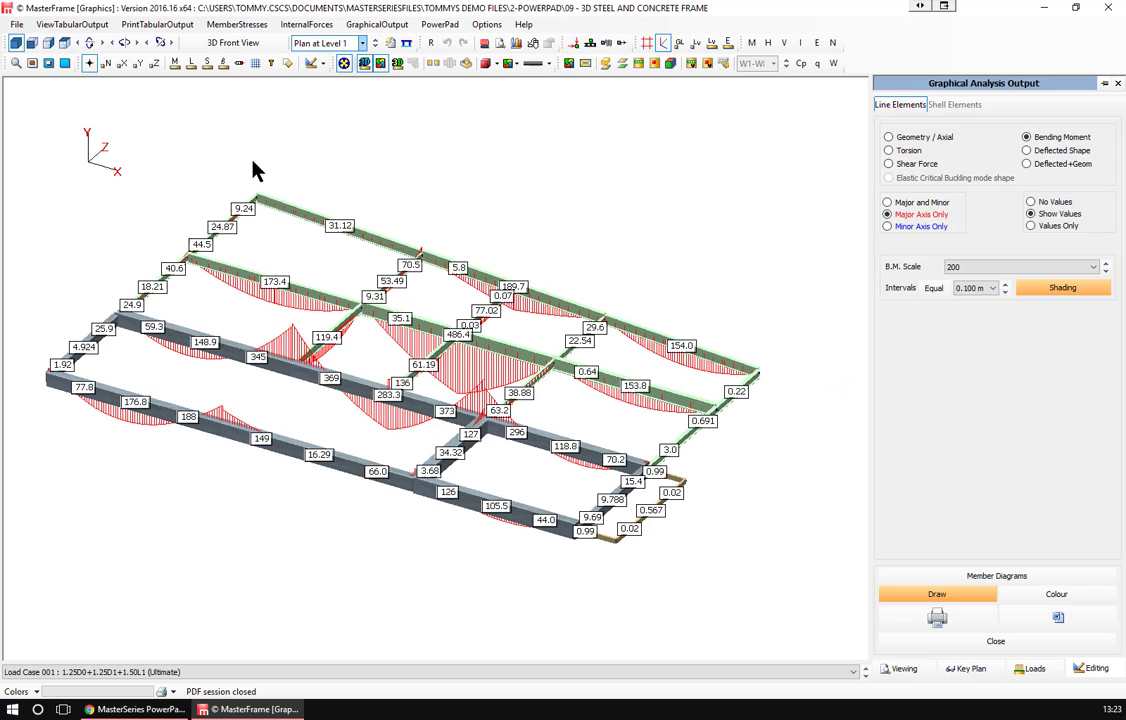
click(364, 64)
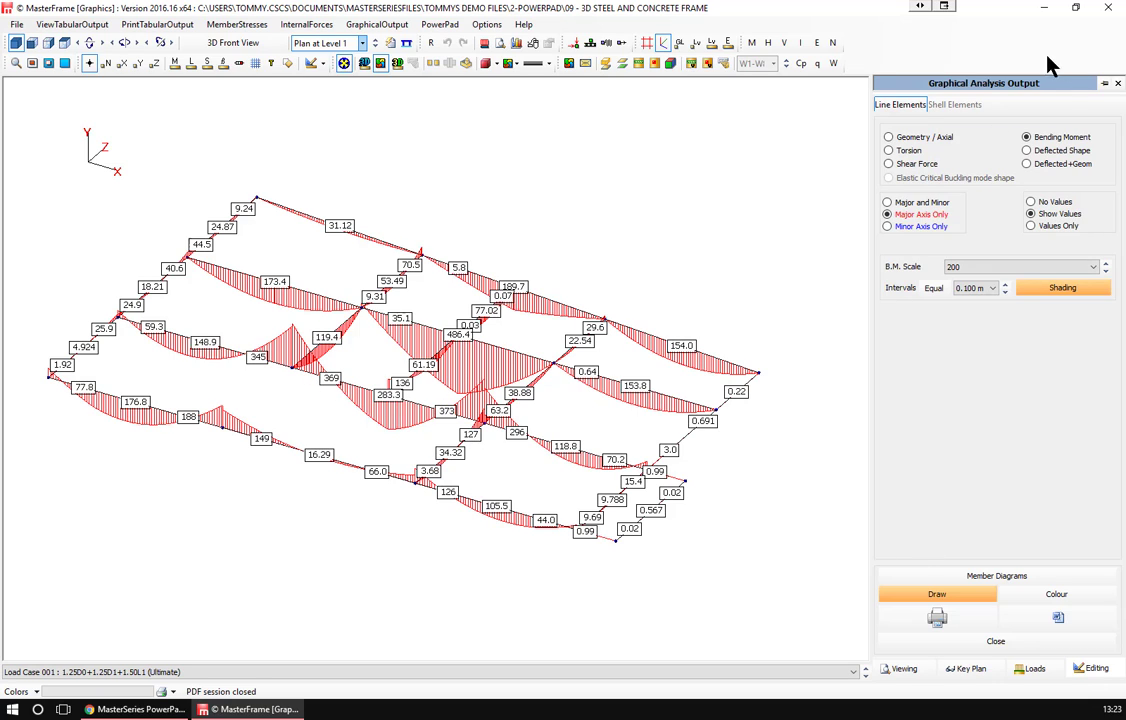
click(1117, 84)
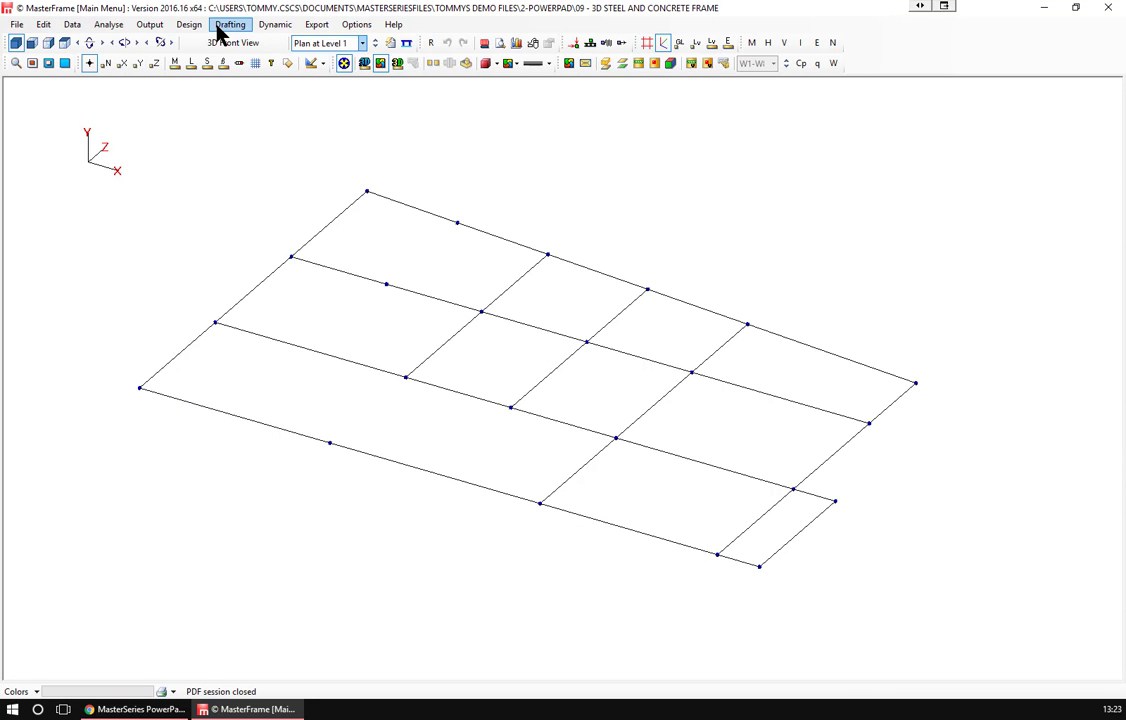
Show the Full Frame and start Steel Design.
click(318, 43)
click(300, 63)
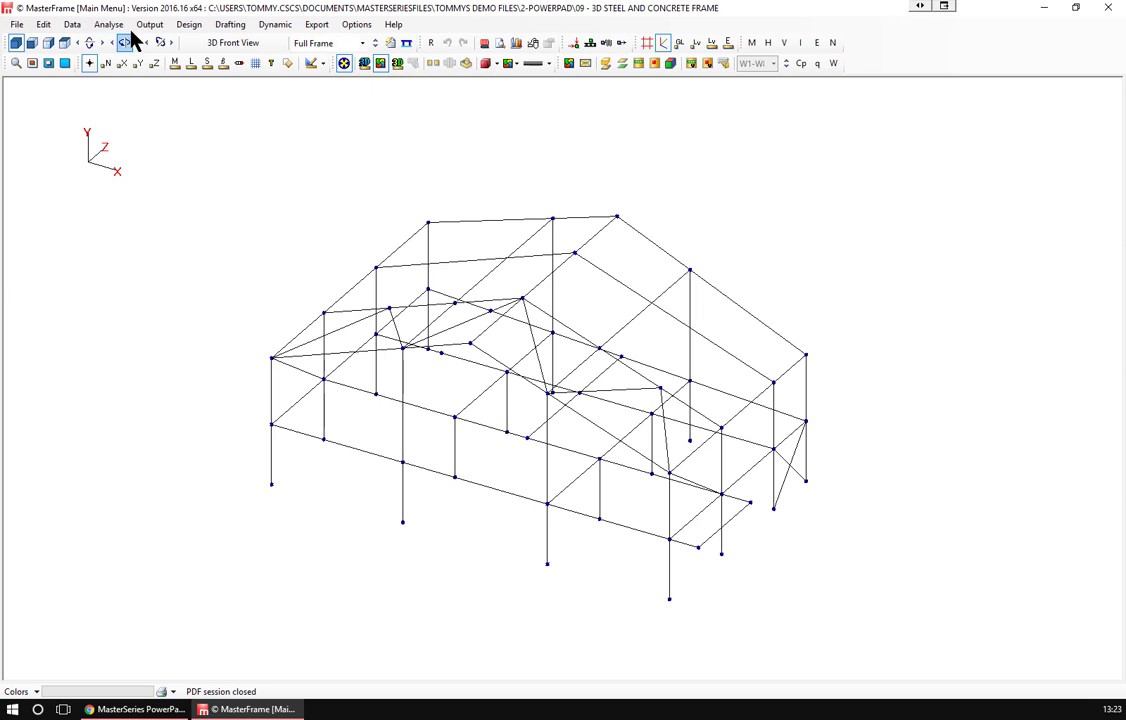
click(187, 25)
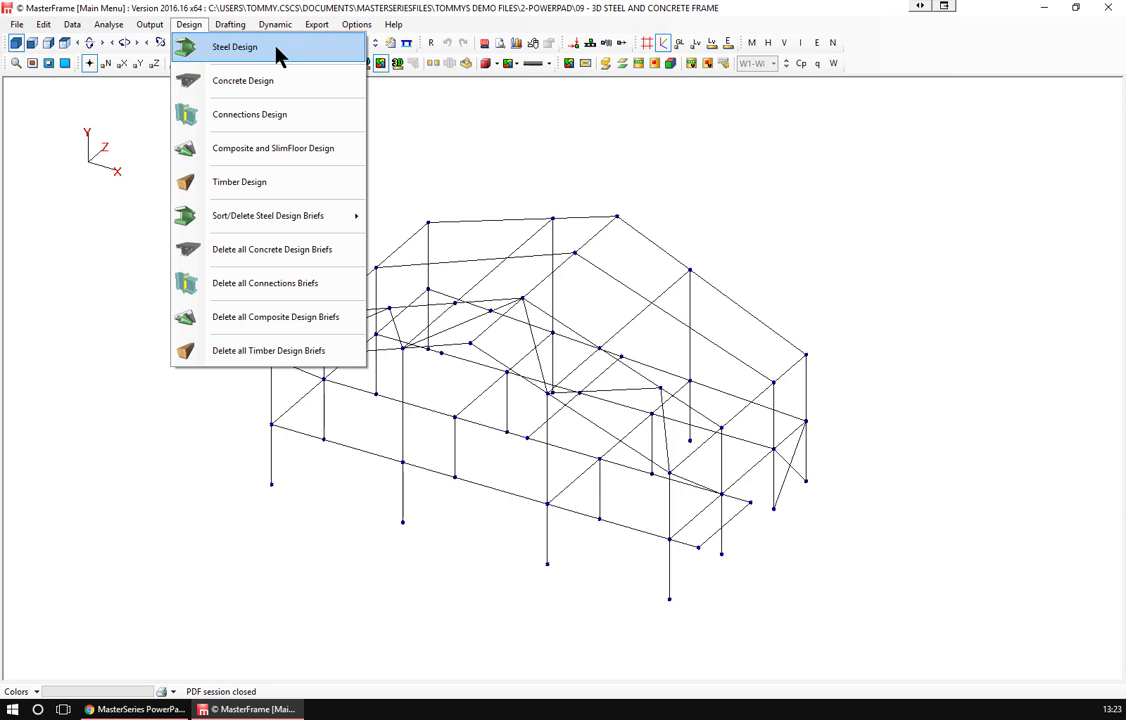
click(281, 58)
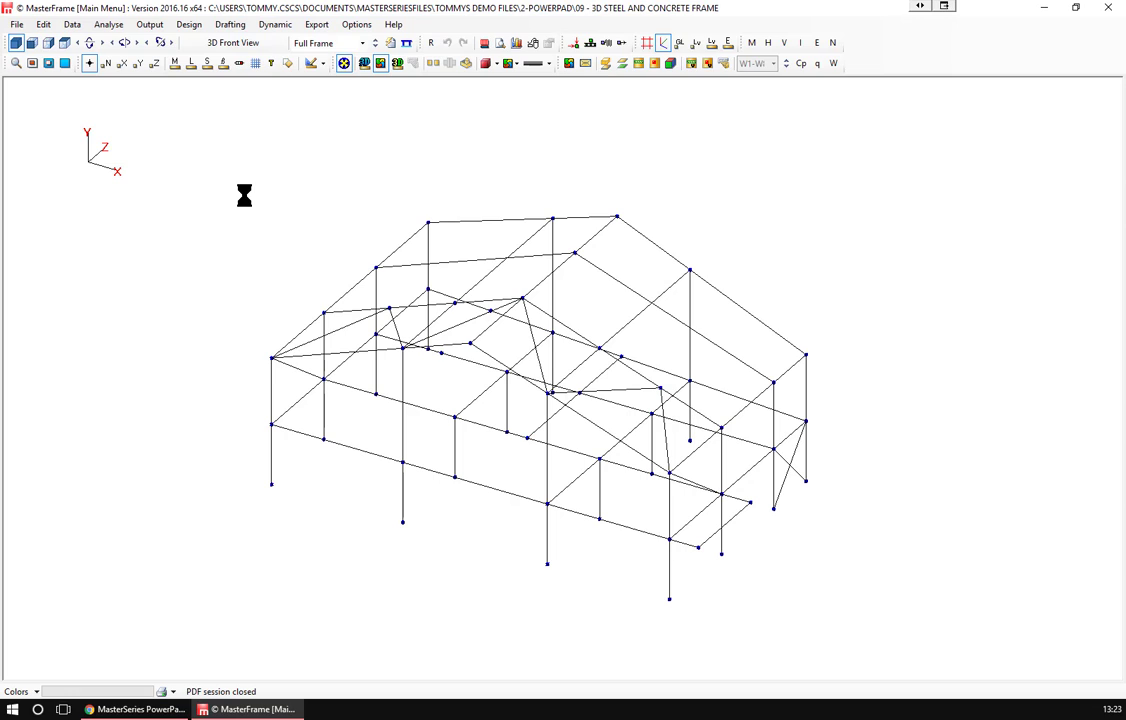
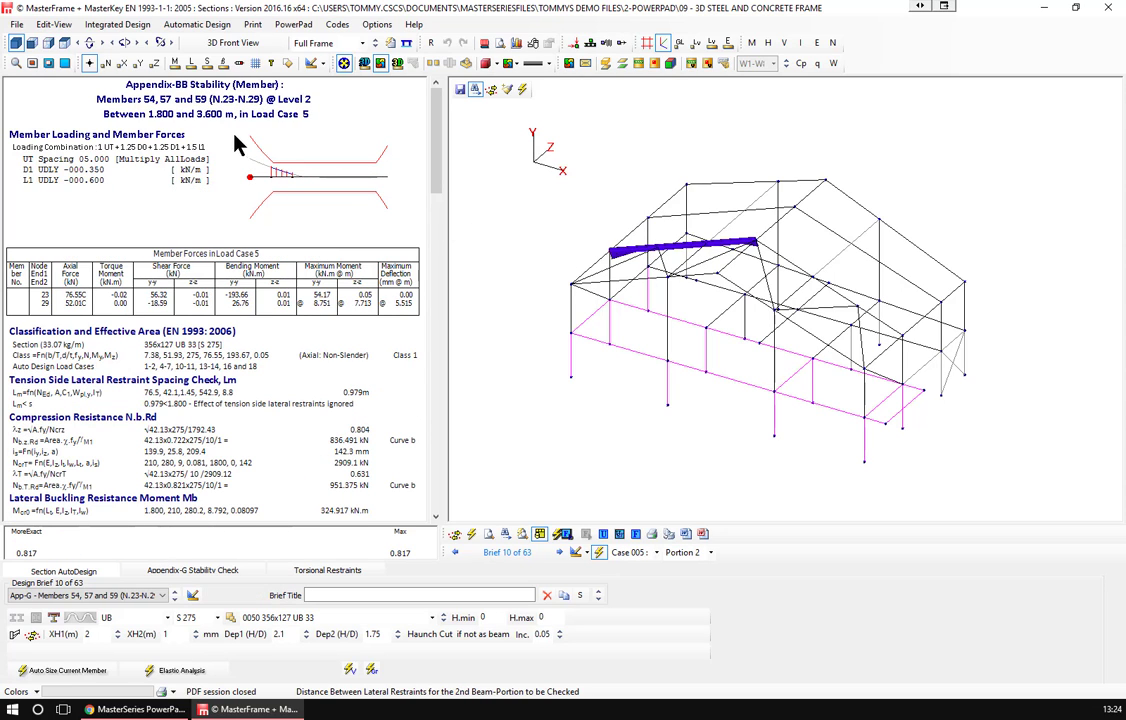
Clear the Portion 1 and Portion 2 torsional restraint distances for rafter members 54, 57 and 59.
click(286, 174)
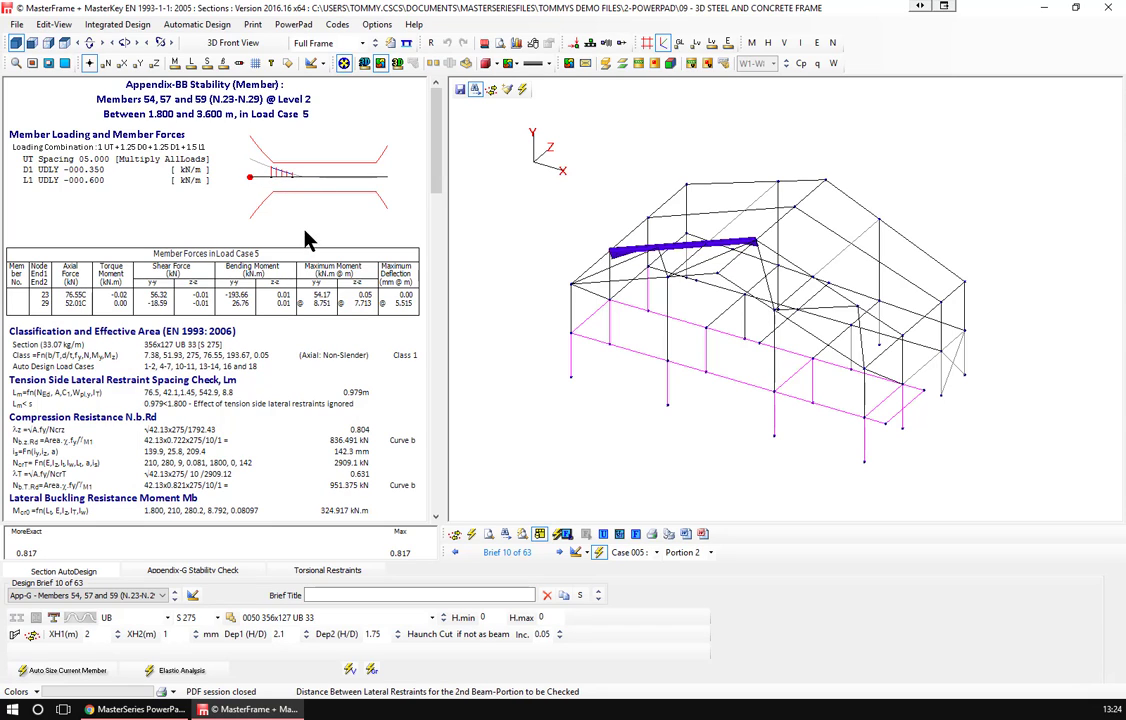
click(313, 572)
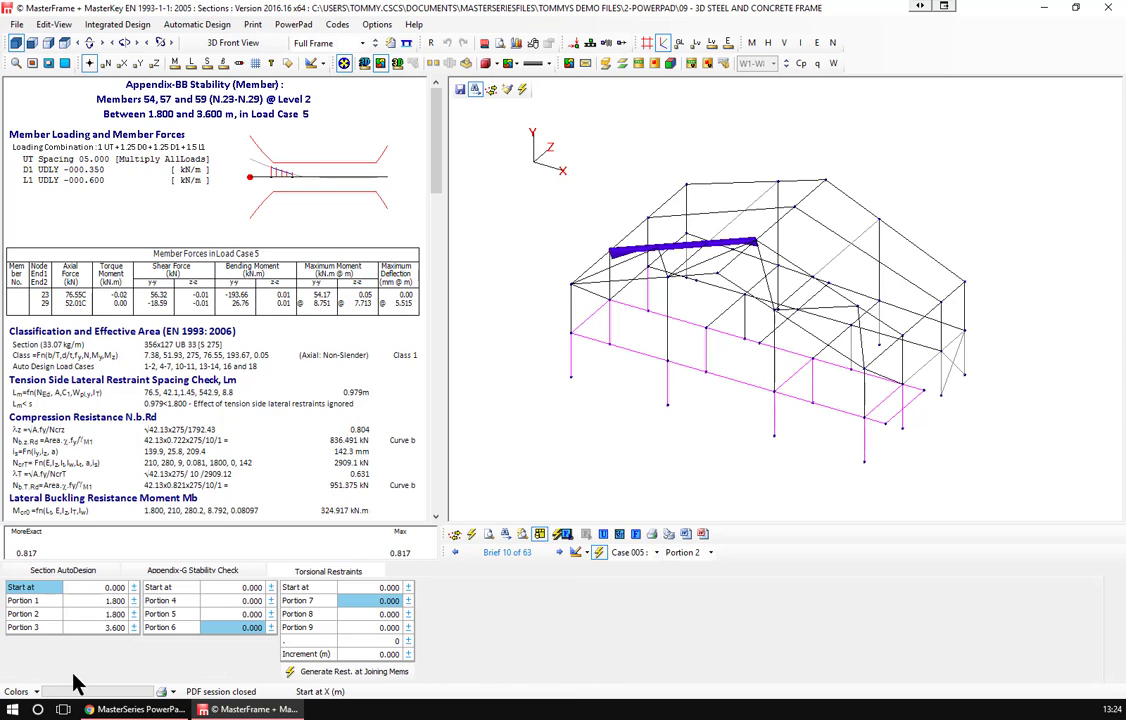
click(83, 602)
key(BackSpace)
key(BackSpace)
key(BackSpace)
key(BackSpace)
key(BackSpace)
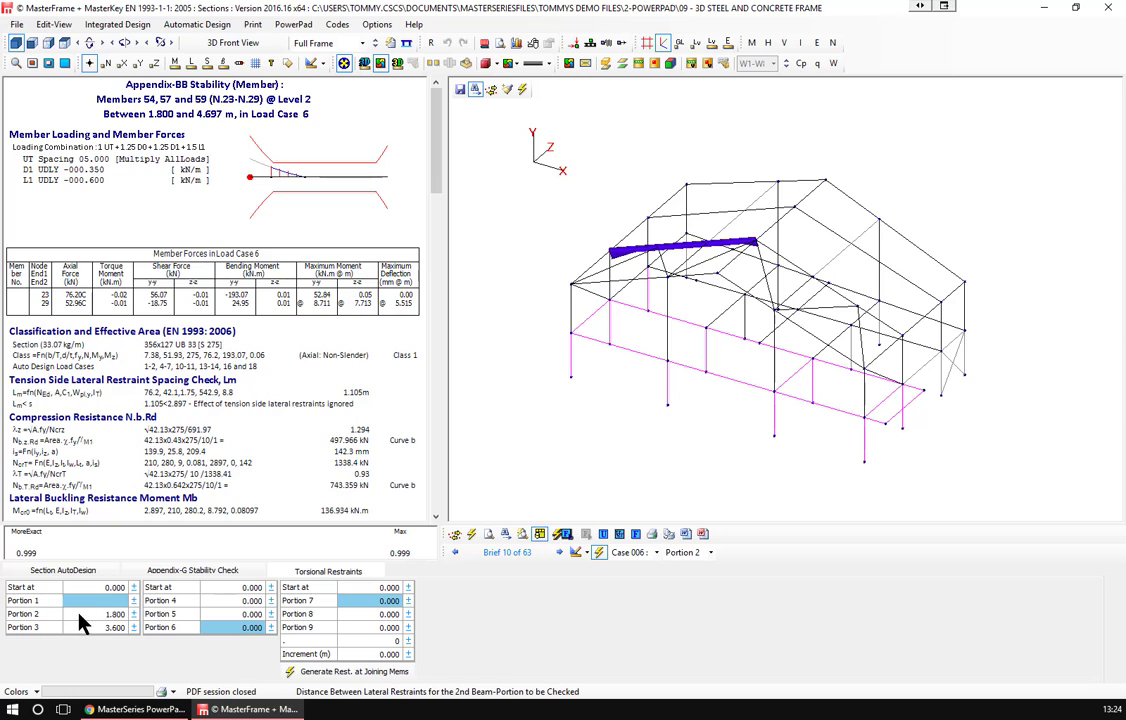
click(89, 616)
key(BackSpace)
key(BackSpace)
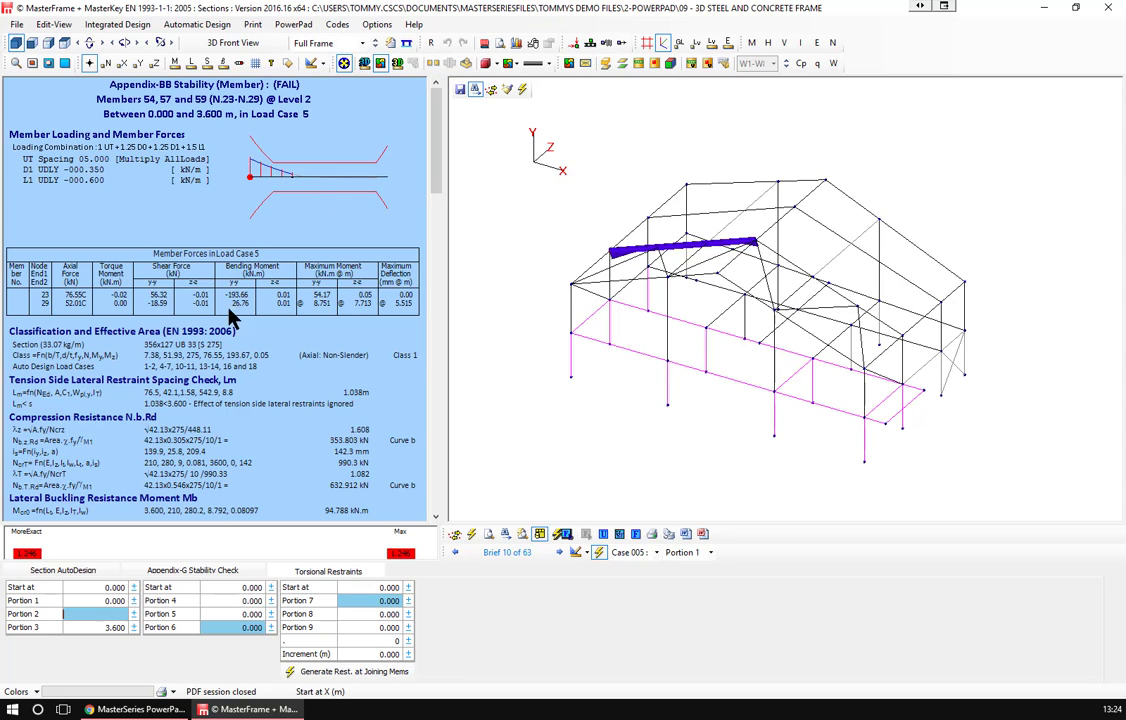
Set the rafter's Portion 1 torsional restraint distance to 1.8 m and leave Portion 2 cleared.
click(76, 601)
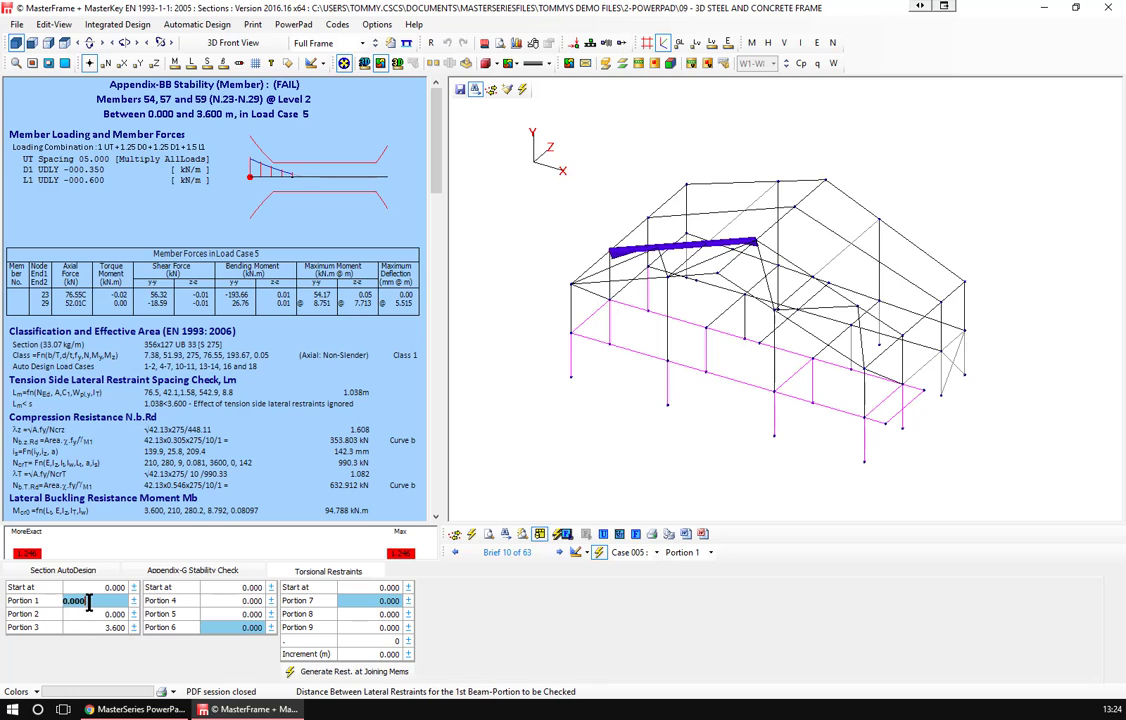
text(1.)
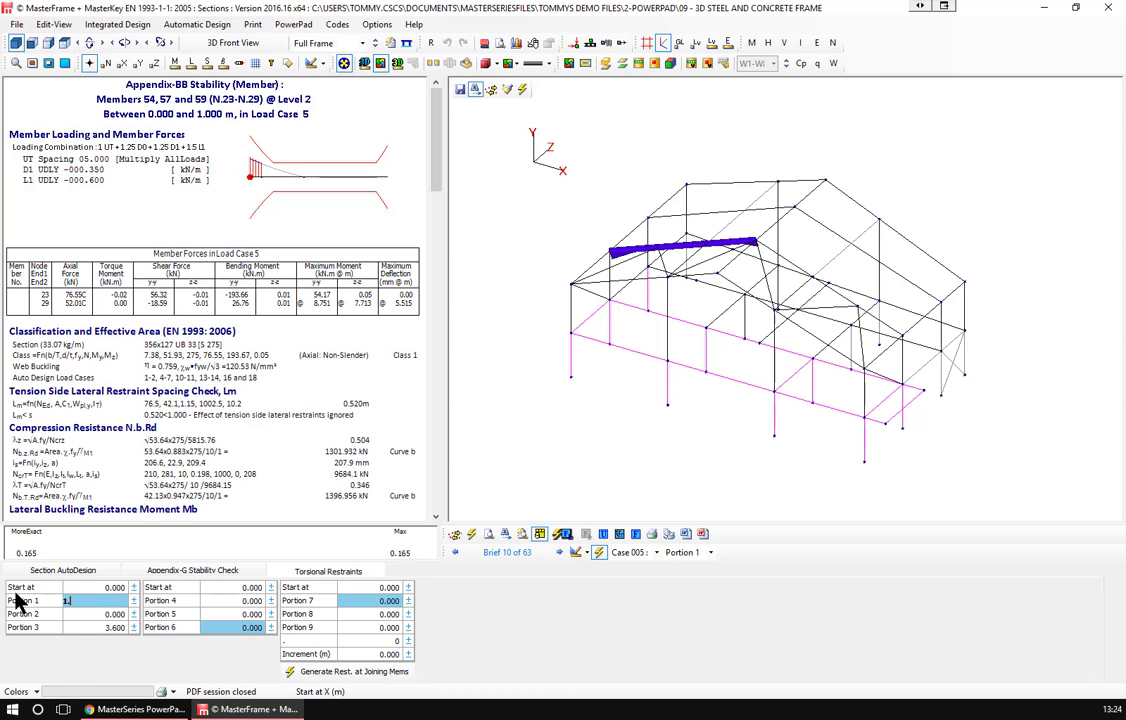
text(8)
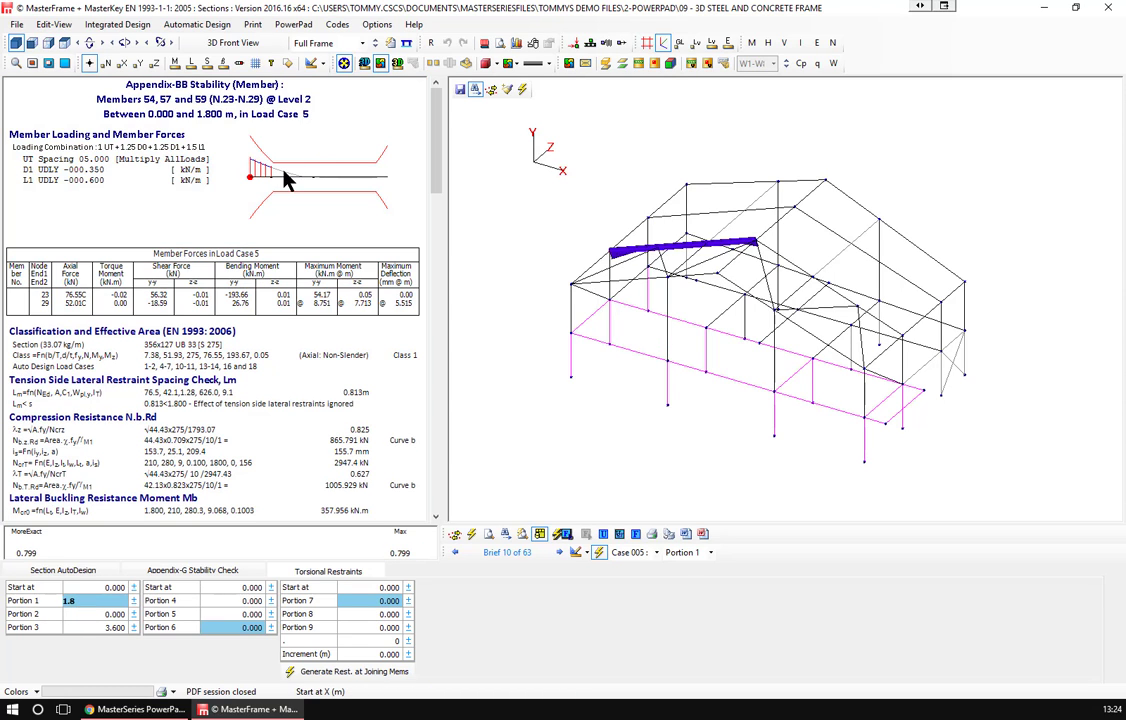
key(Return)
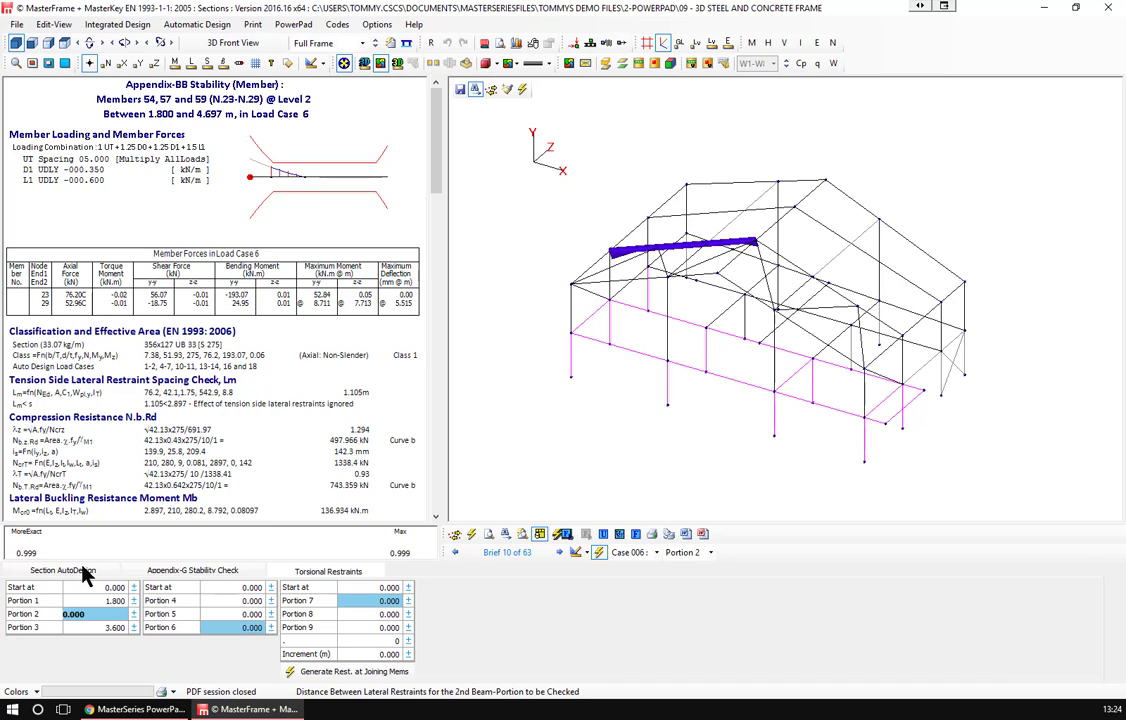
key(BackSpace)
key(BackSpace)
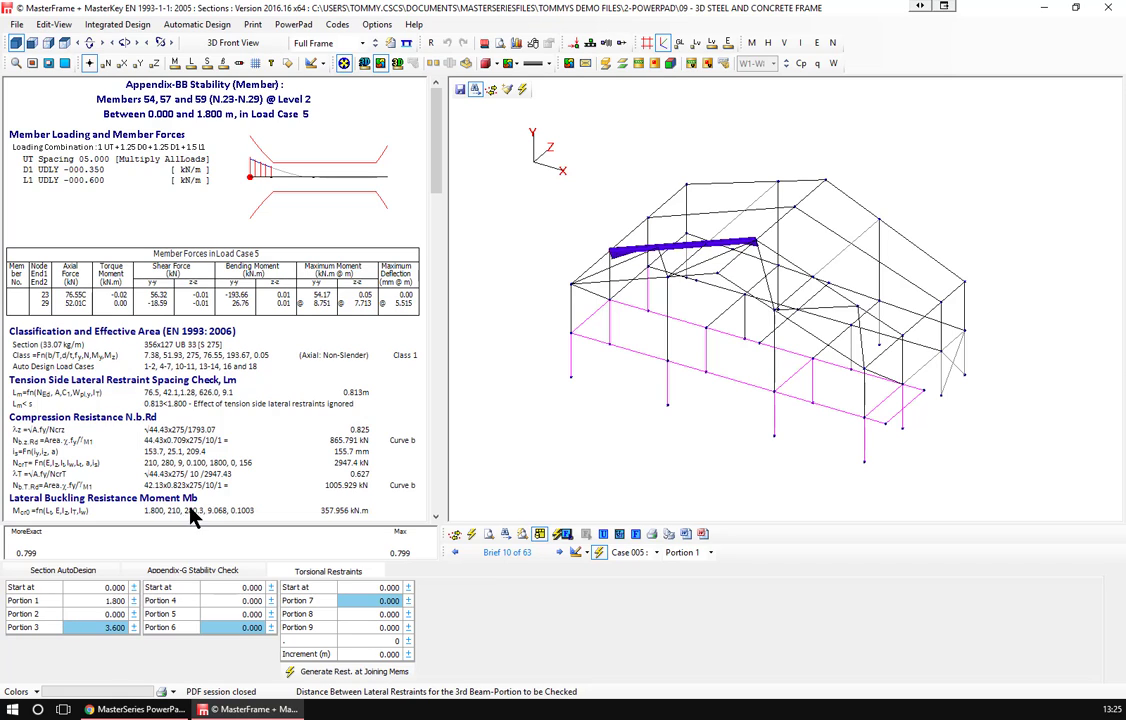
key(Up)
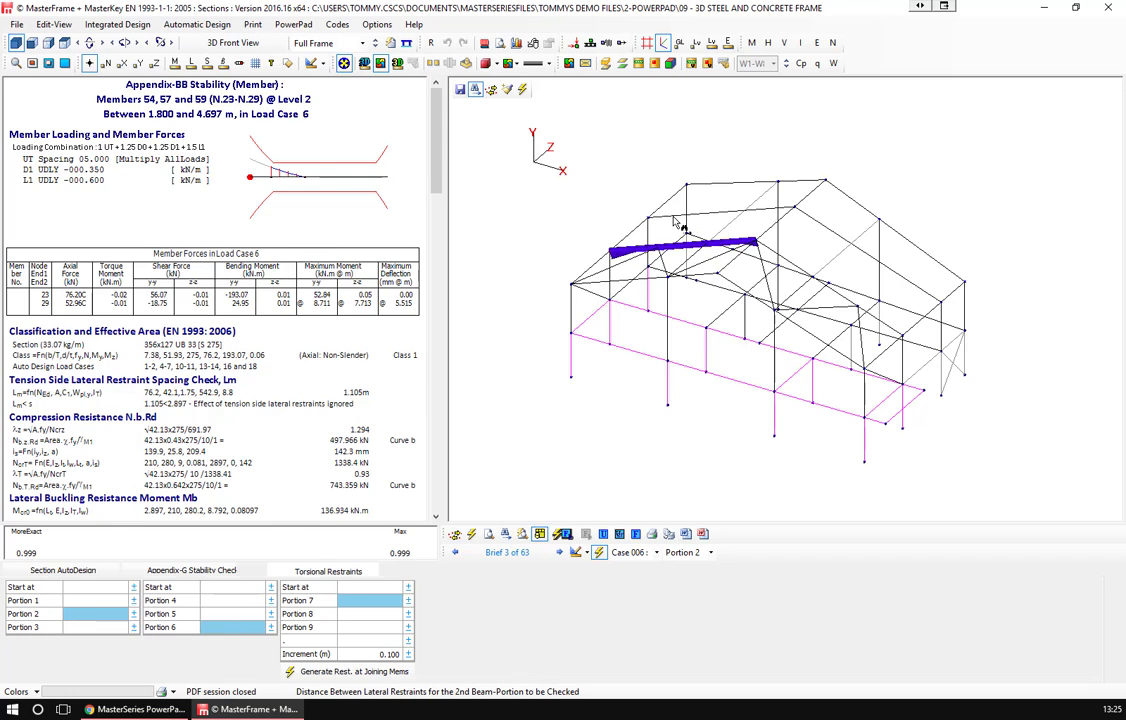
View the design check for rafter member 60, and check diagonal brace member 99 as a discontinuous strut and tie.
click(715, 208)
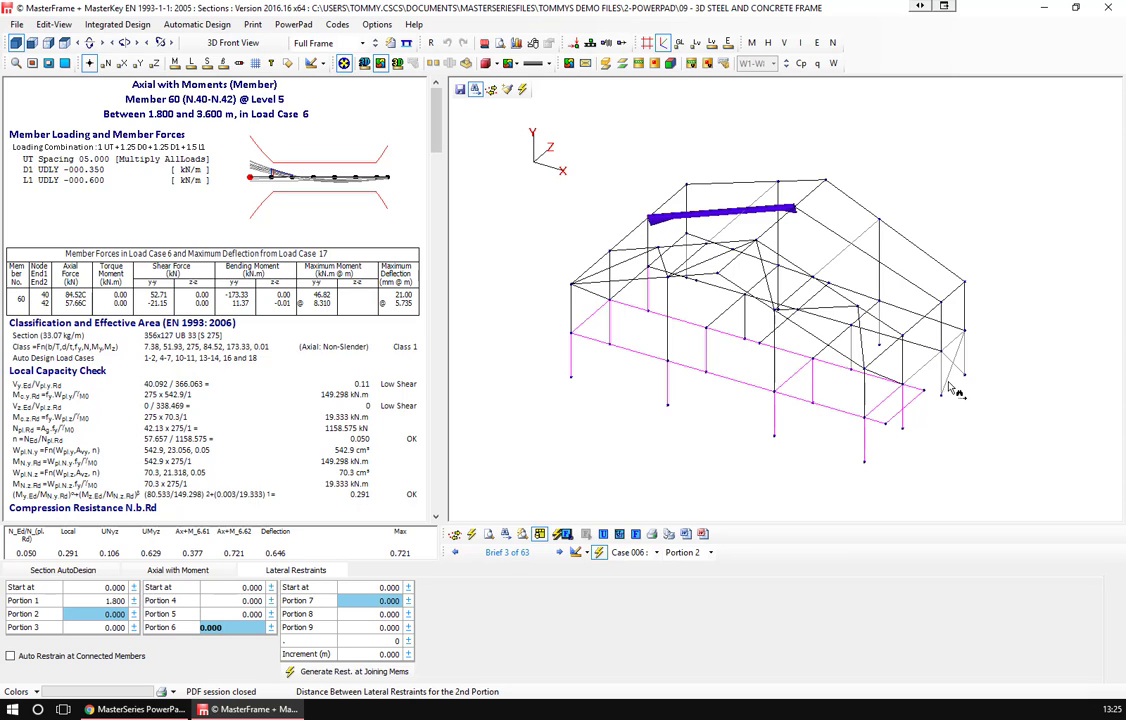
click(92, 24)
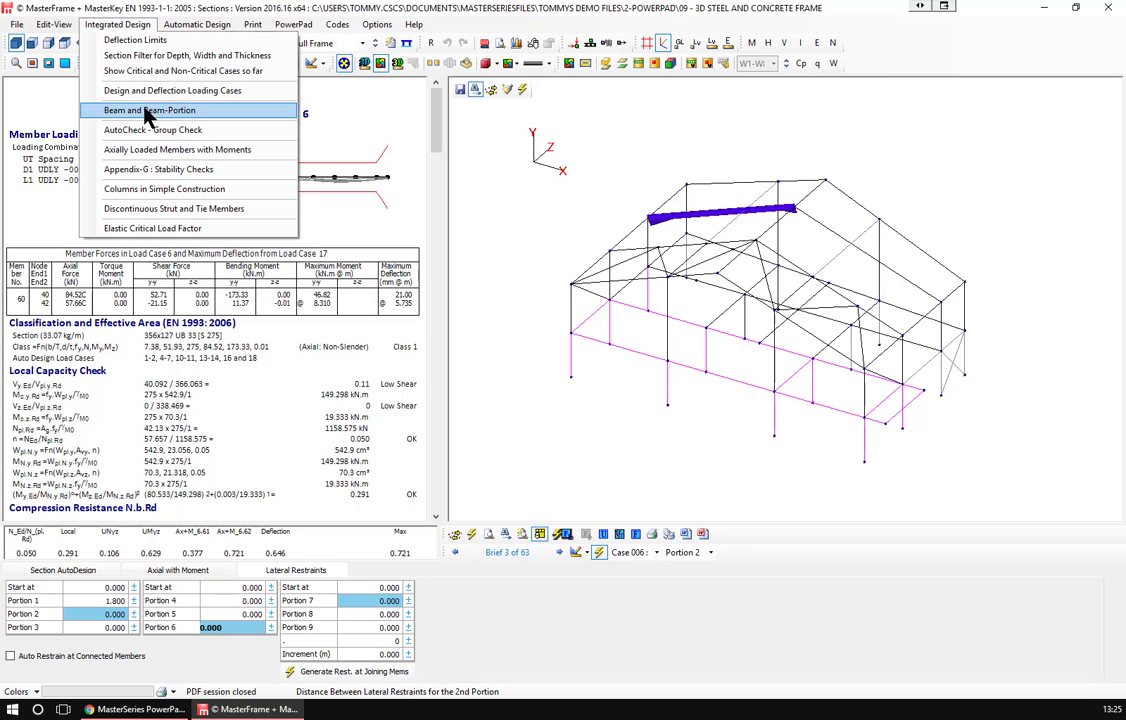
click(183, 209)
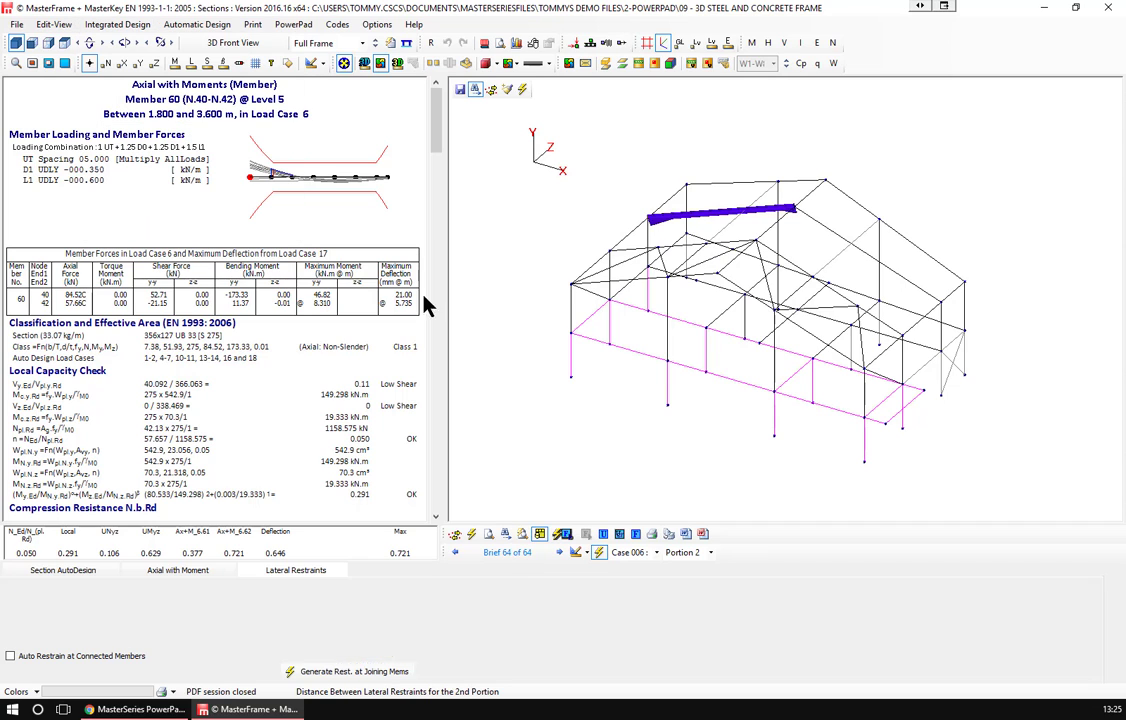
click(948, 378)
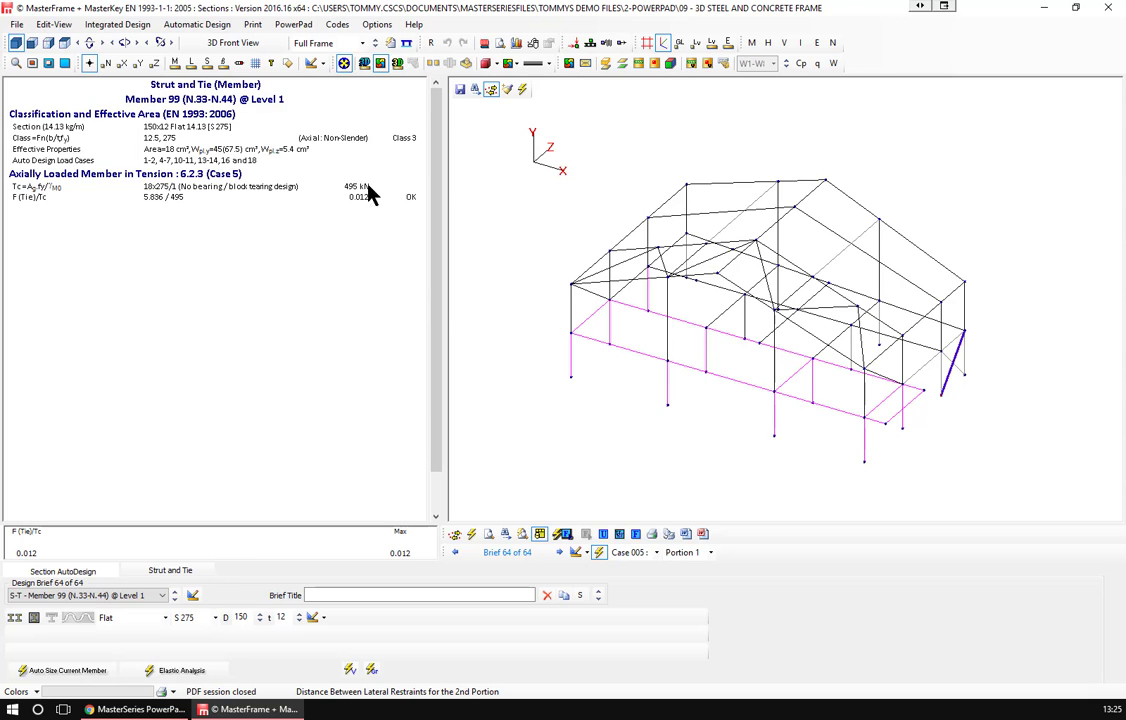
Check vertical member 91 at Level 4 as a strut and tie, and set the design to ignore slenderness ratio limits.
drag(768, 308, 564, 349)
drag(735, 382, 470, 165)
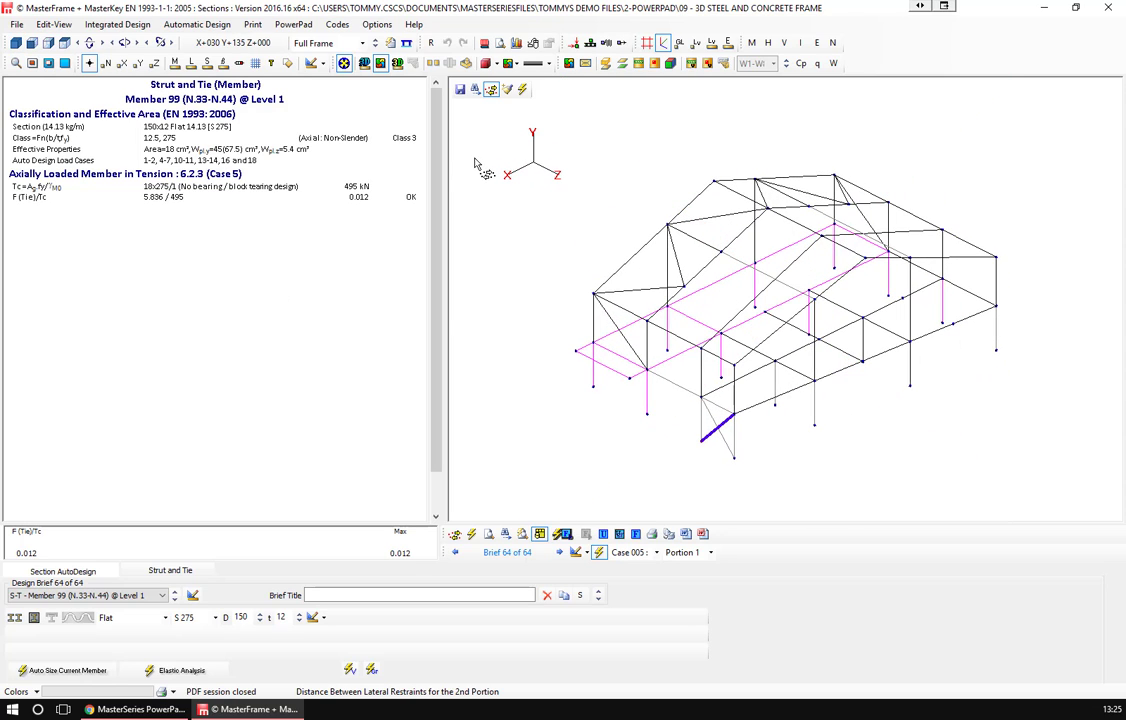
click(911, 330)
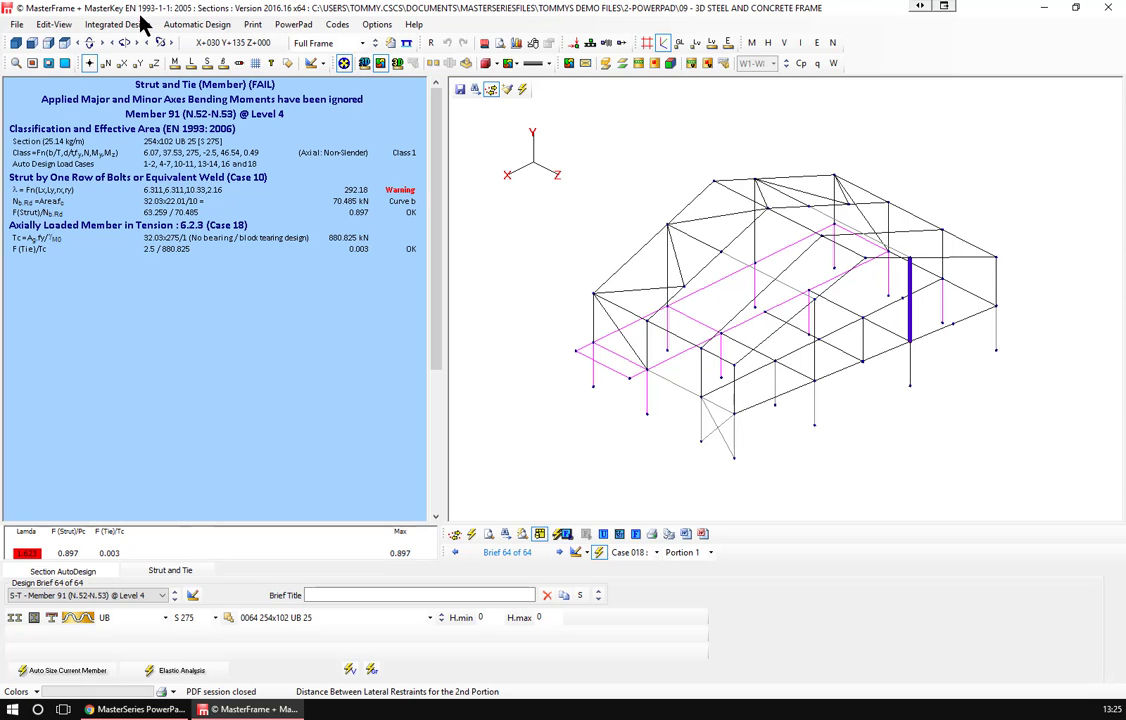
click(120, 26)
click(376, 25)
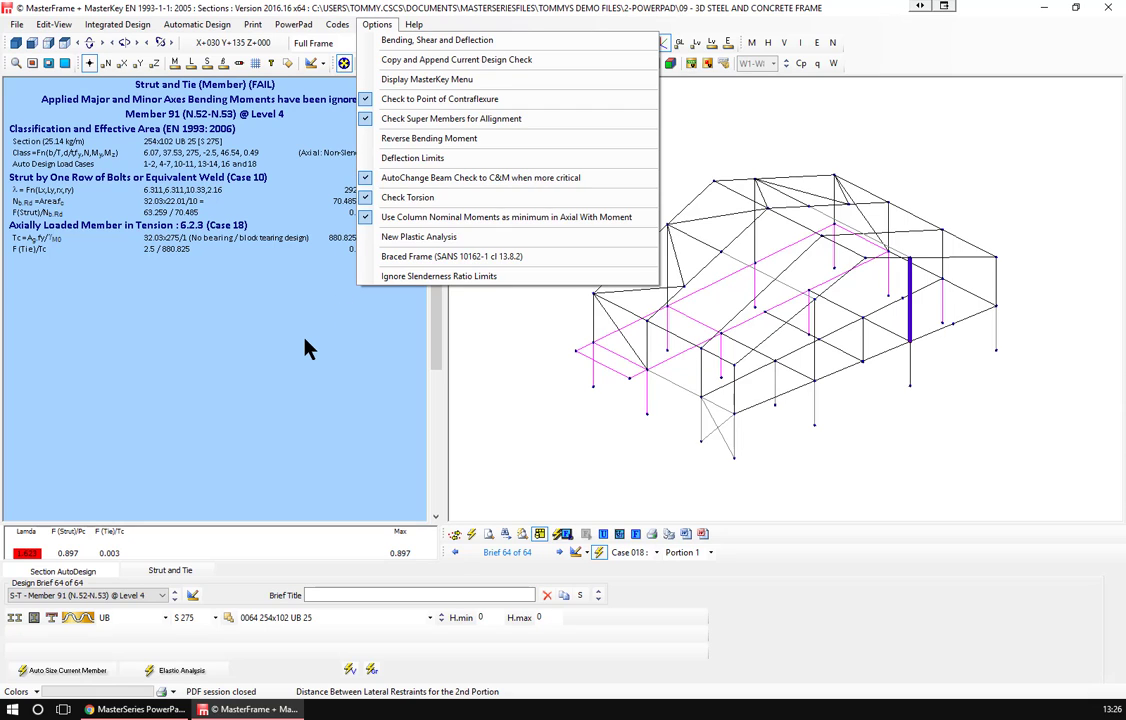
click(370, 279)
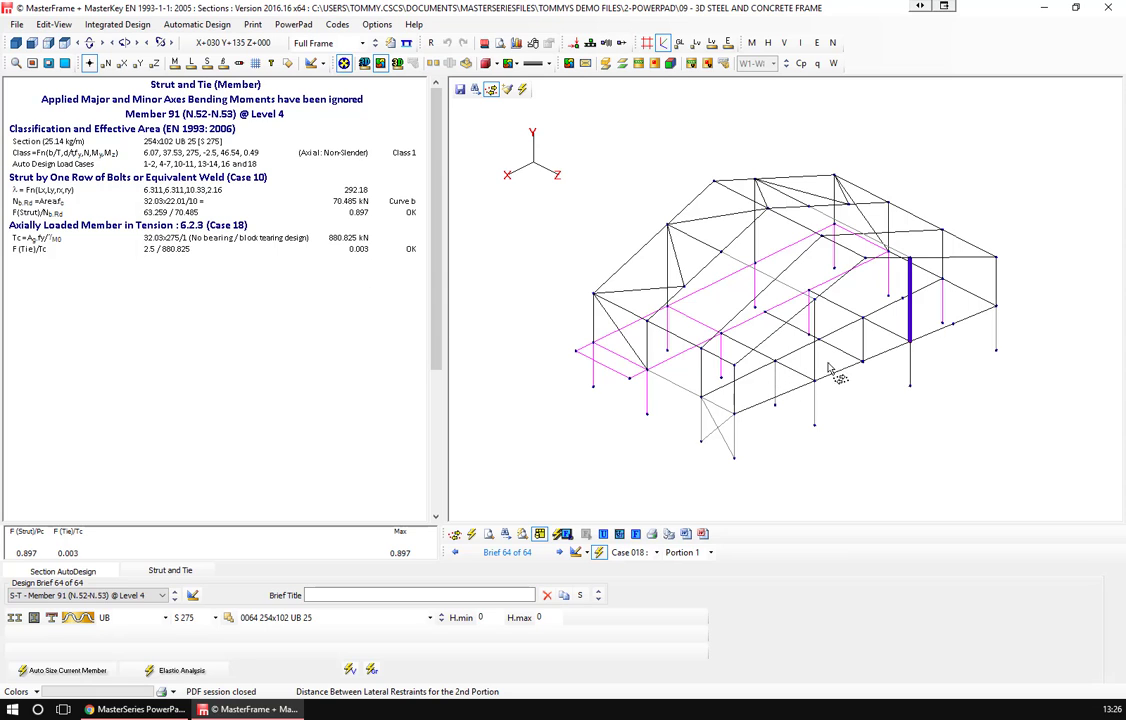
View the strut-and-tie checks for members 27 and 91, and the Axial with Moments checks for members 27 and 36.
click(849, 313)
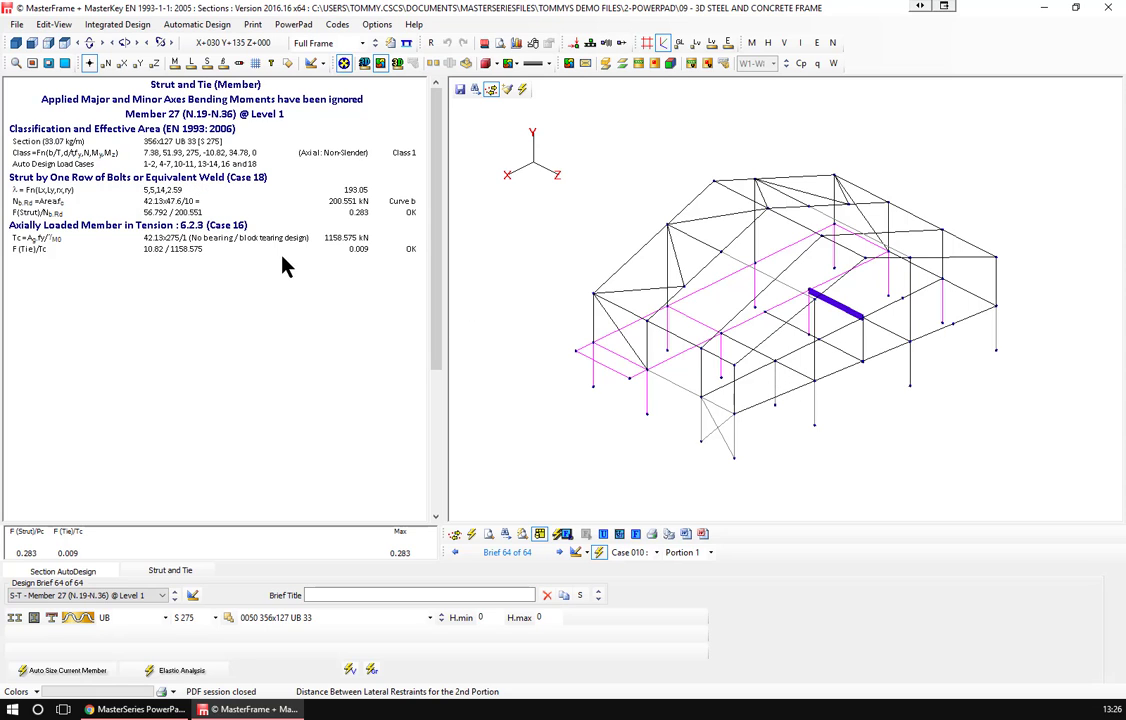
click(910, 300)
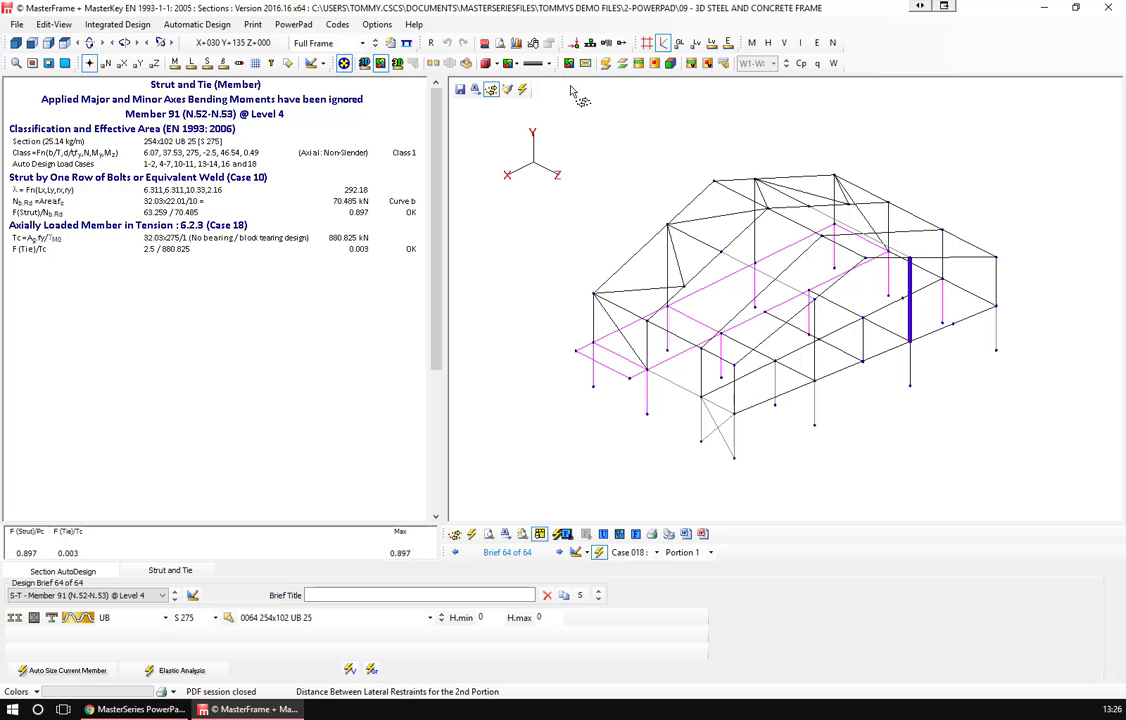
click(855, 314)
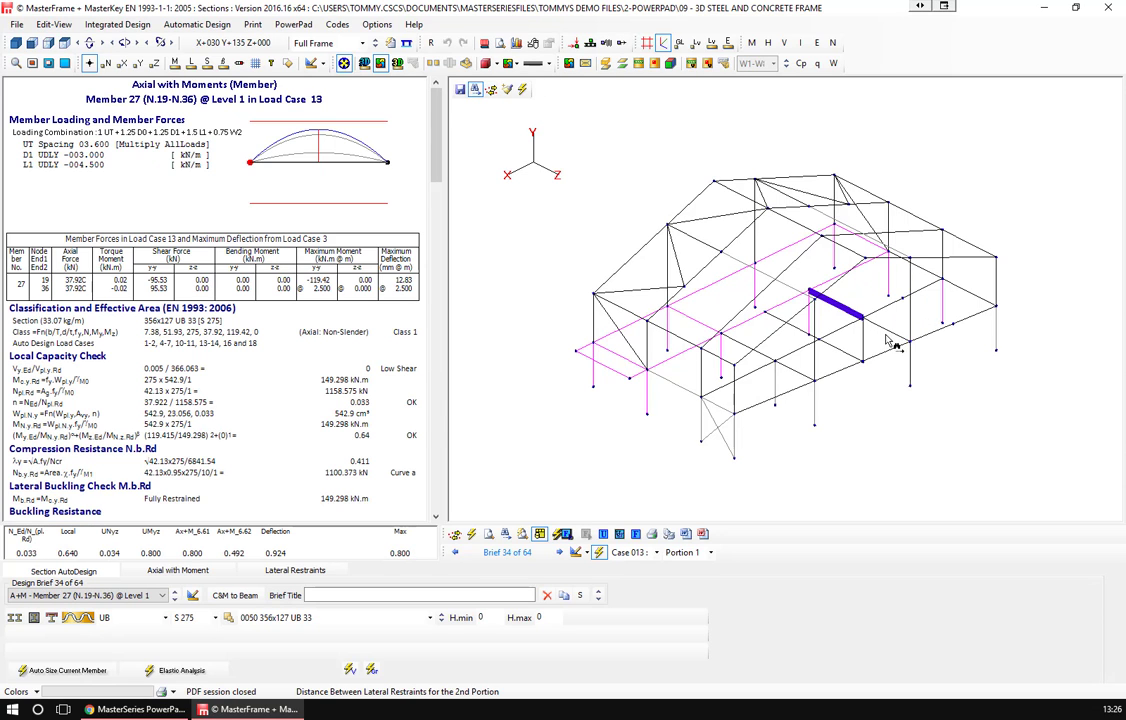
click(884, 334)
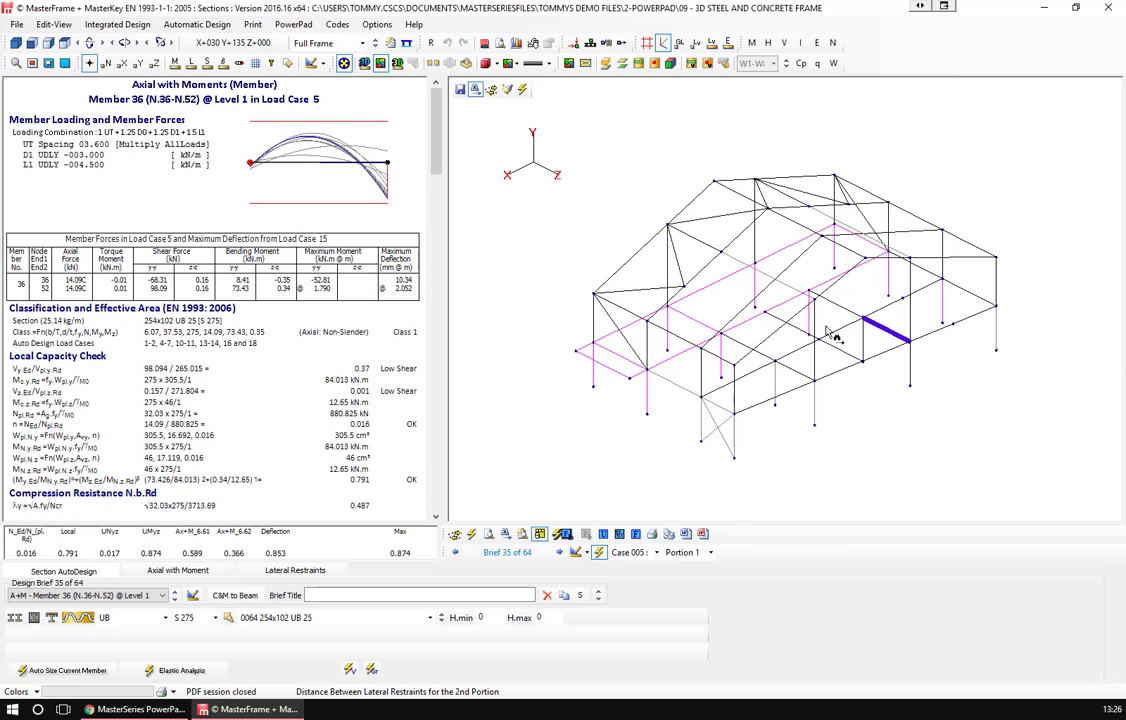
Open the Axial with Moments check for beam members 10-11 and change the End 1 restraint condition to 1.00 L.
click(831, 330)
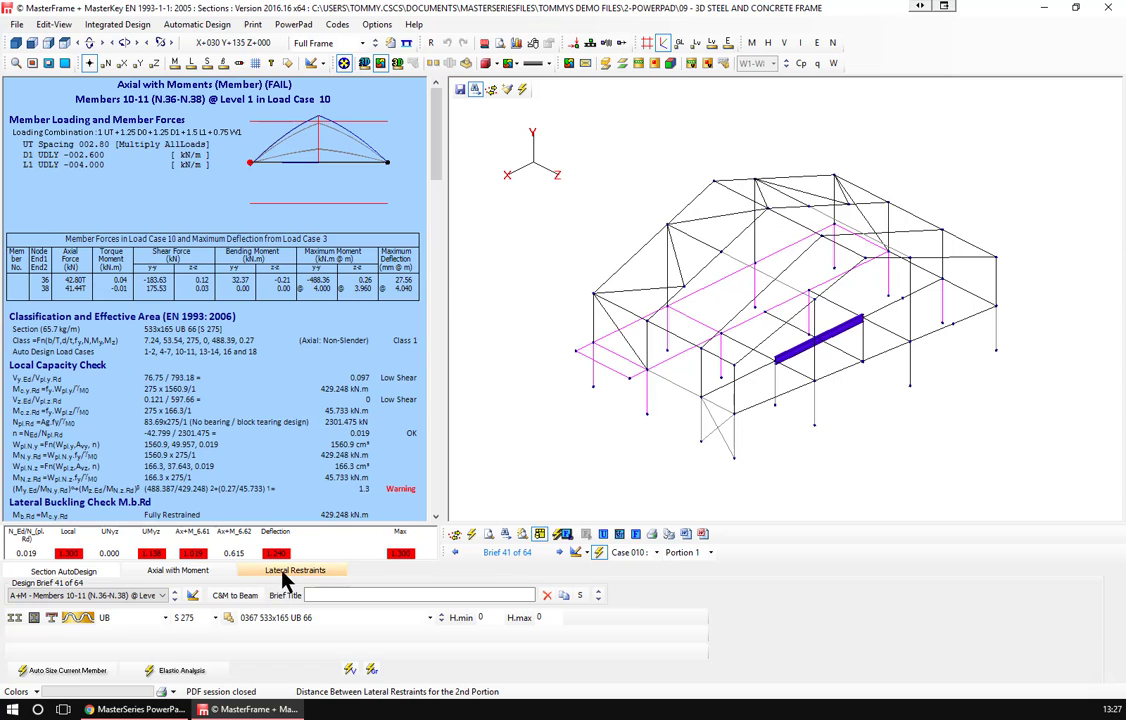
click(186, 573)
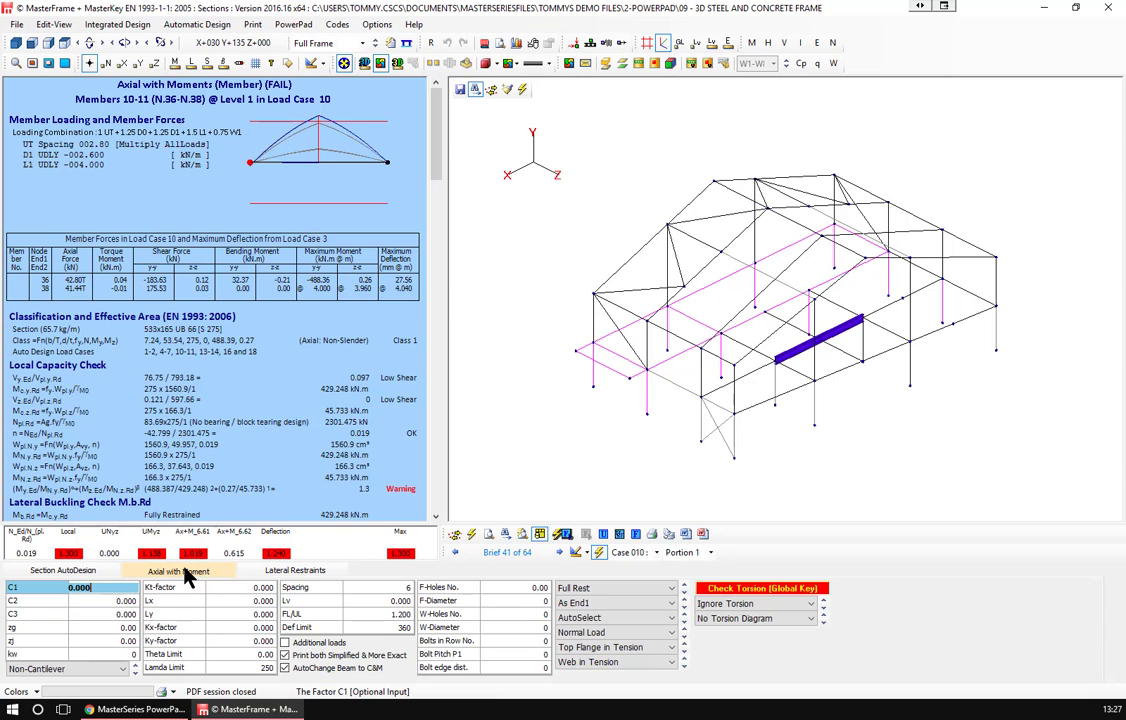
click(580, 590)
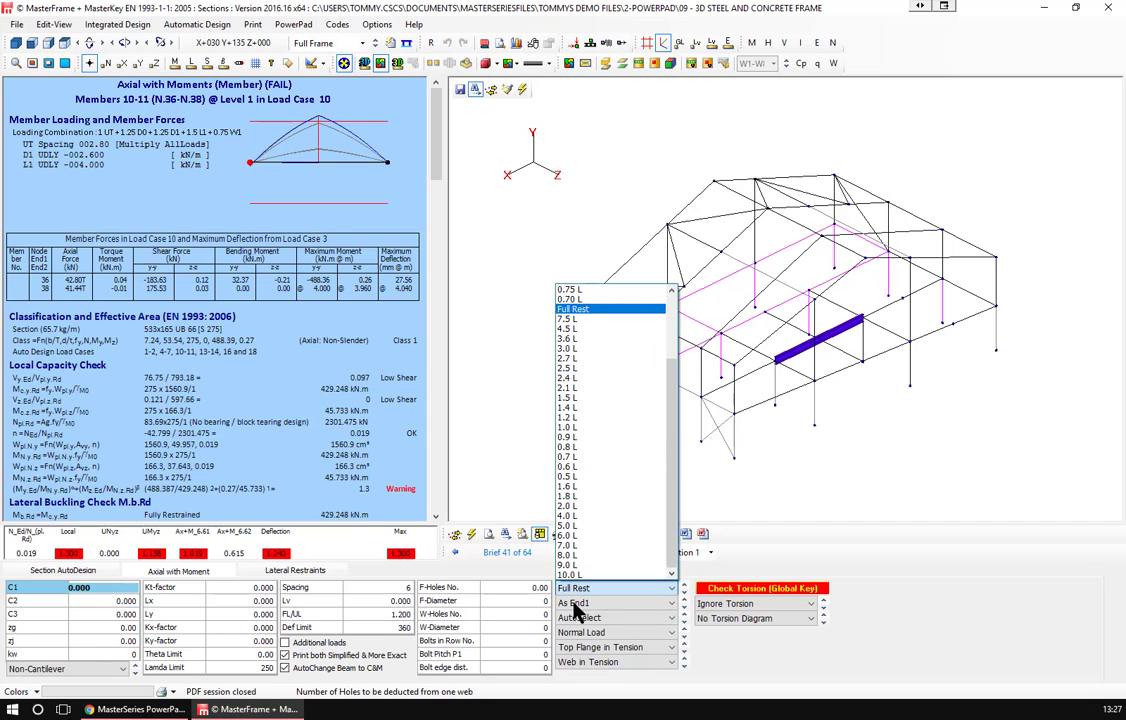
scroll(551, 352, up, 3)
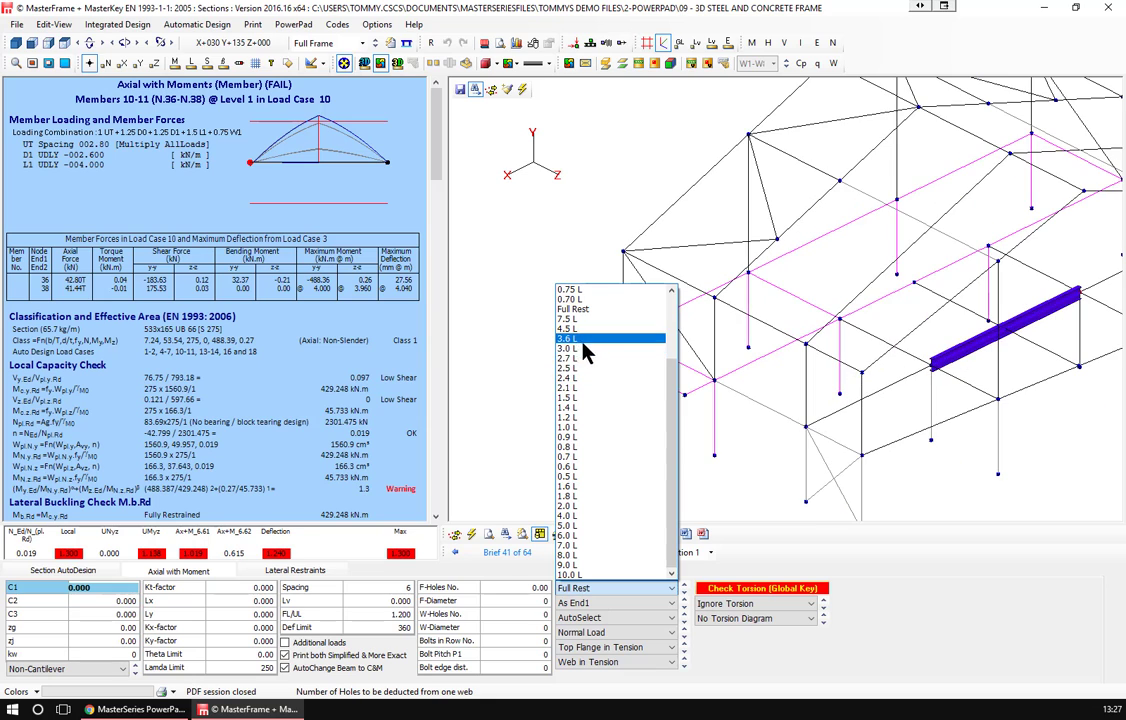
scroll(665, 333, up, 3)
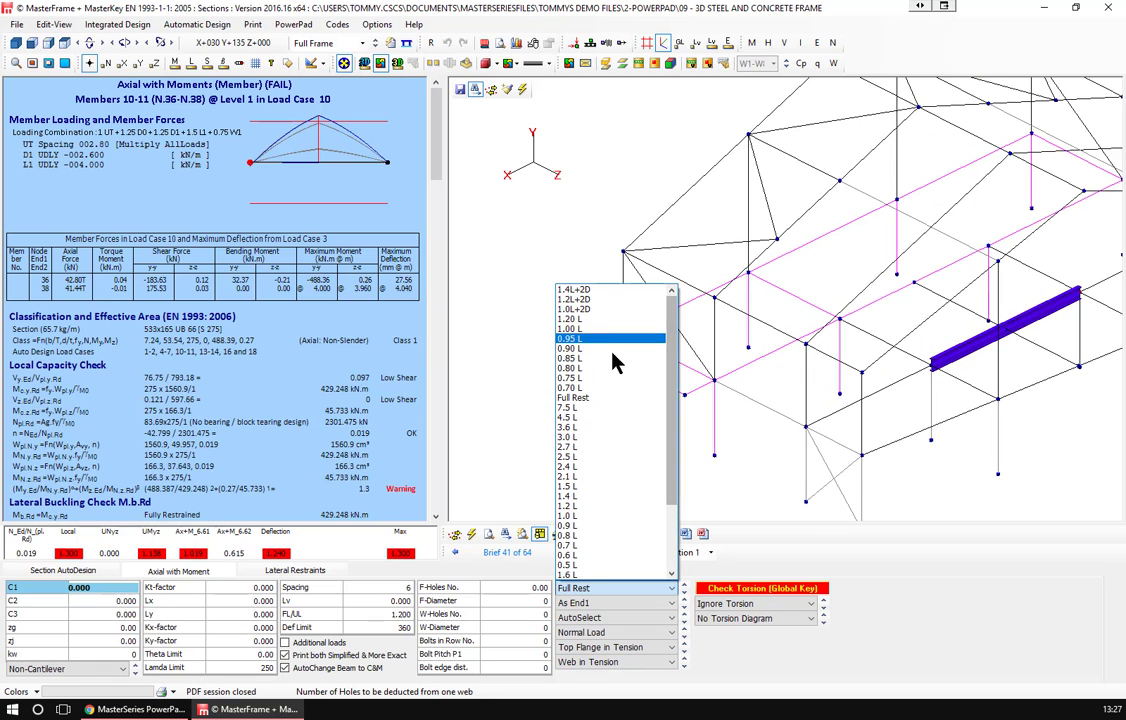
click(575, 328)
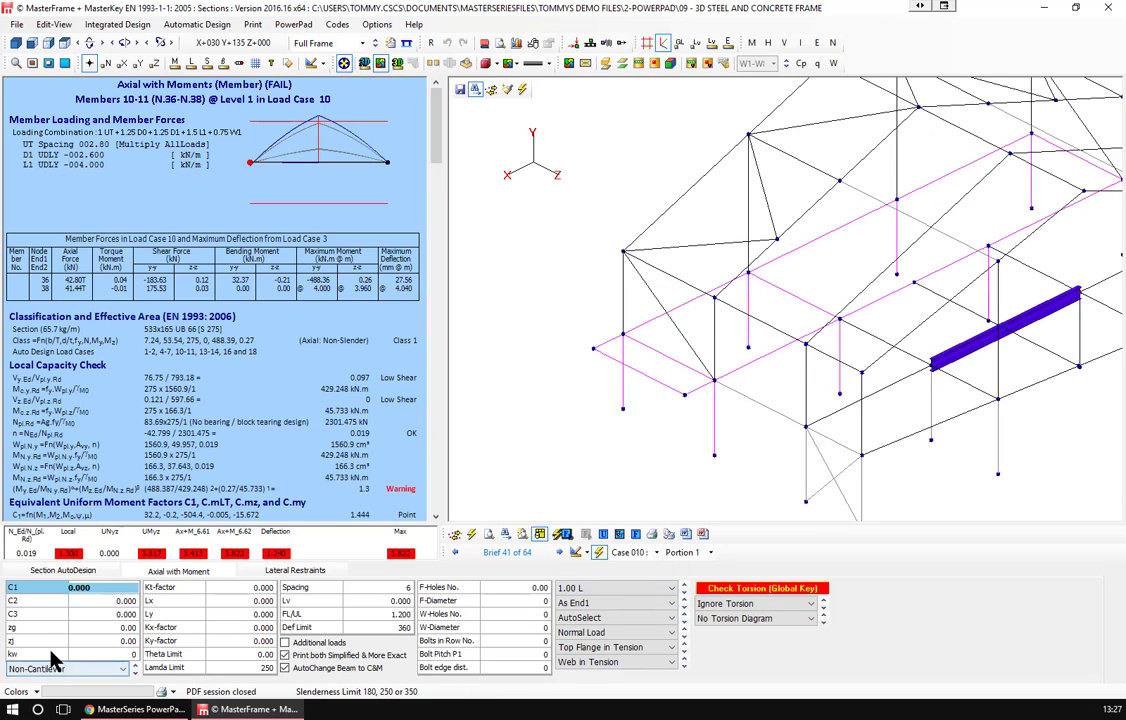
Enable automatic lateral restraint at connected members for beam members 10-11 and return to the section auto-design settings.
click(288, 571)
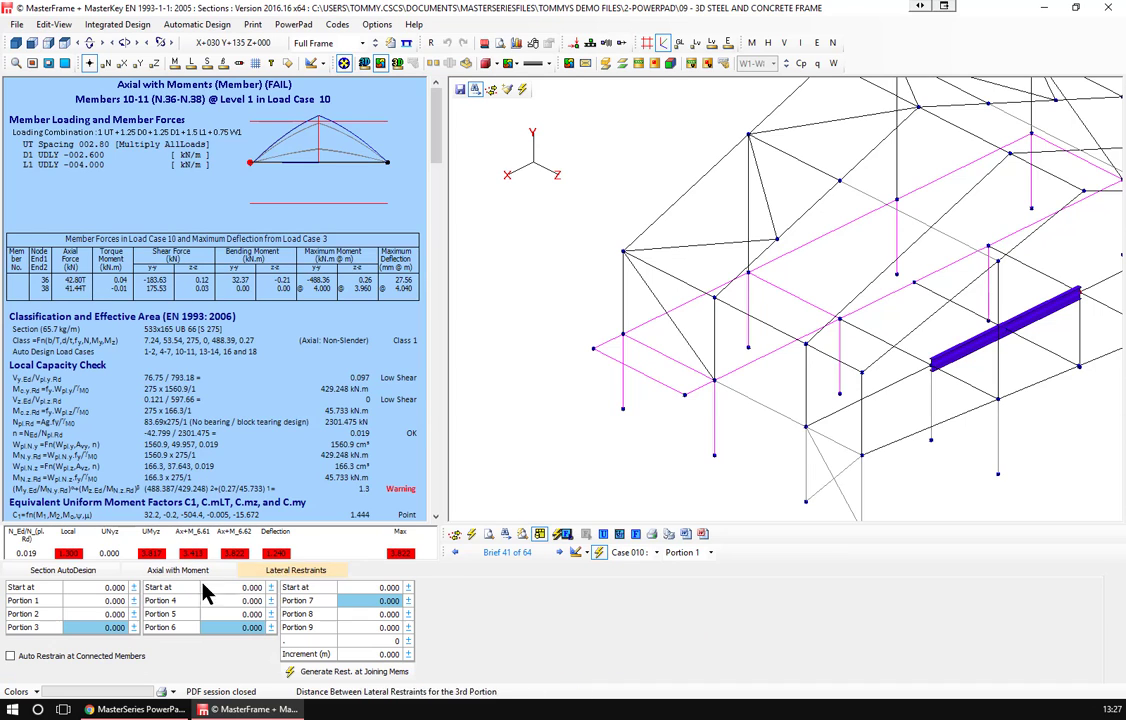
click(11, 656)
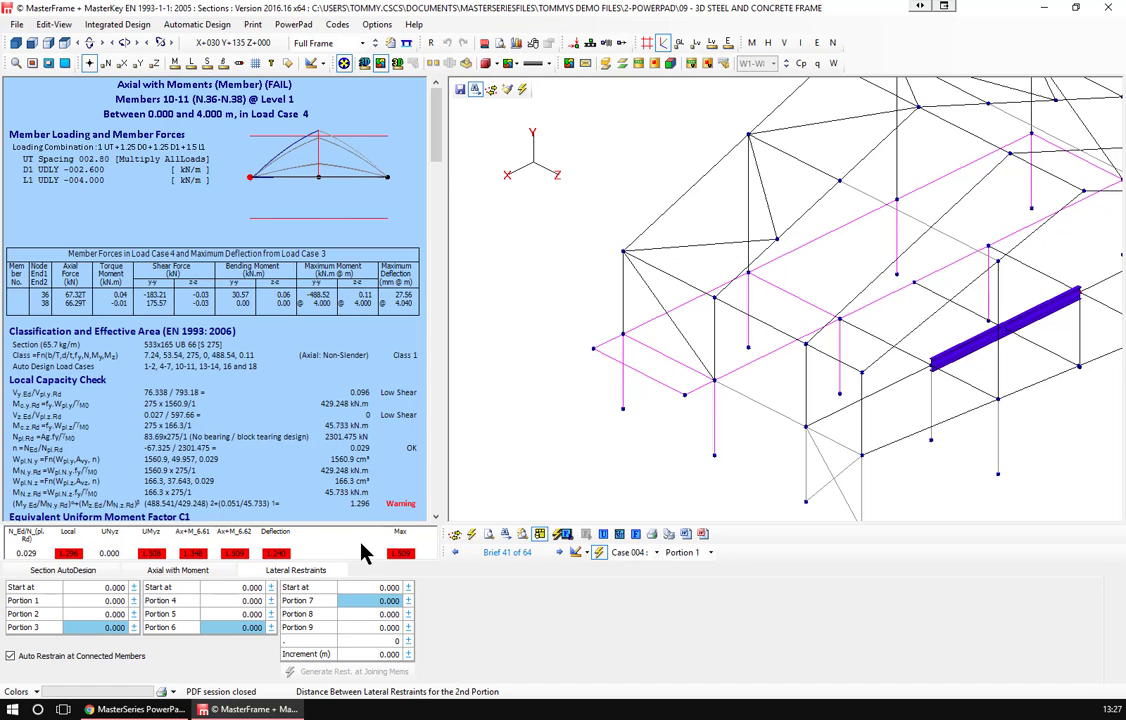
click(85, 572)
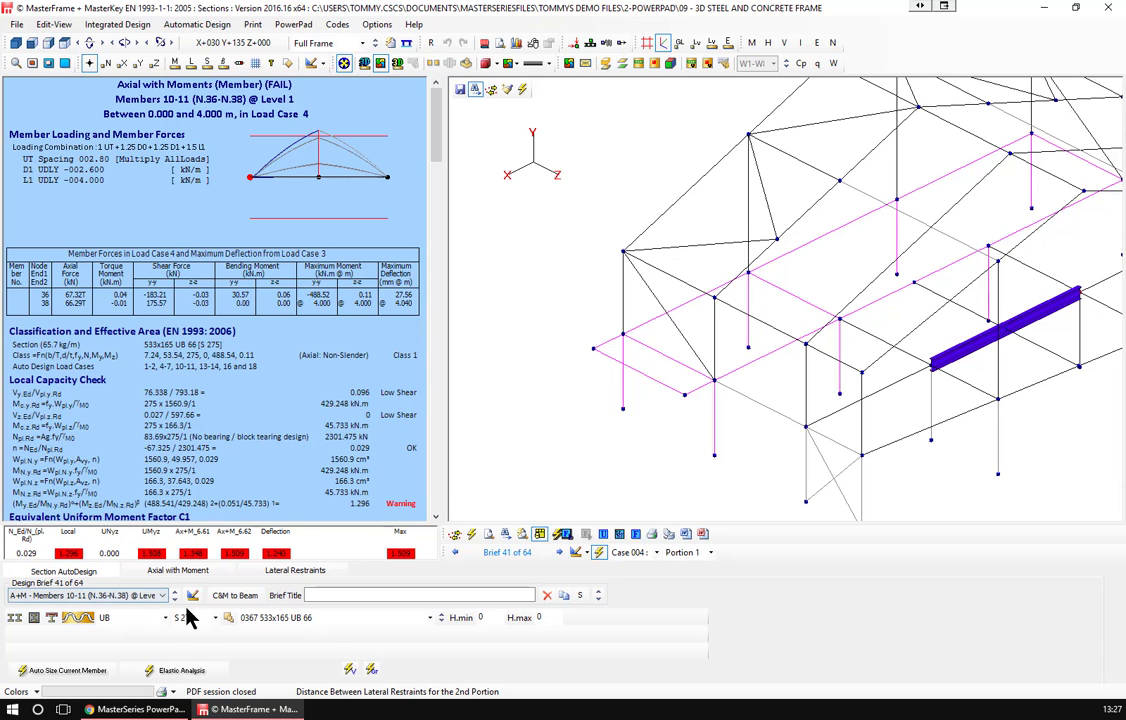
Increase the section of beam members 10-11 to 533x210 UB 82 and set the steel grade to S 355.
click(441, 618)
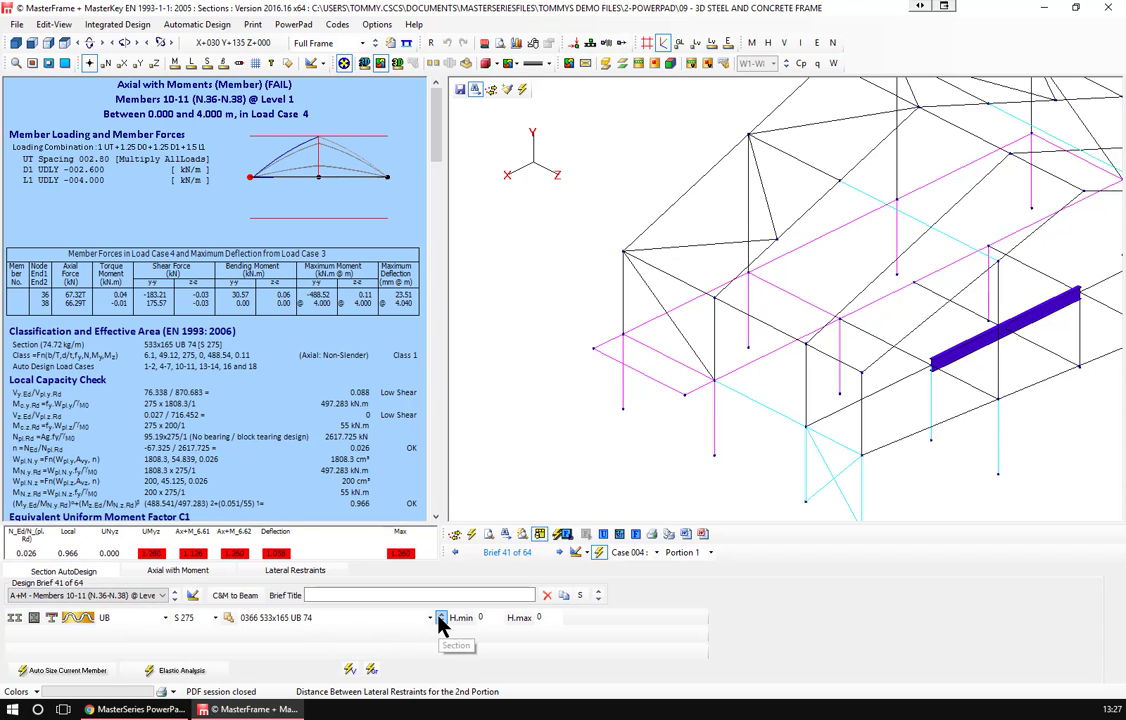
click(441, 618)
click(441, 618)
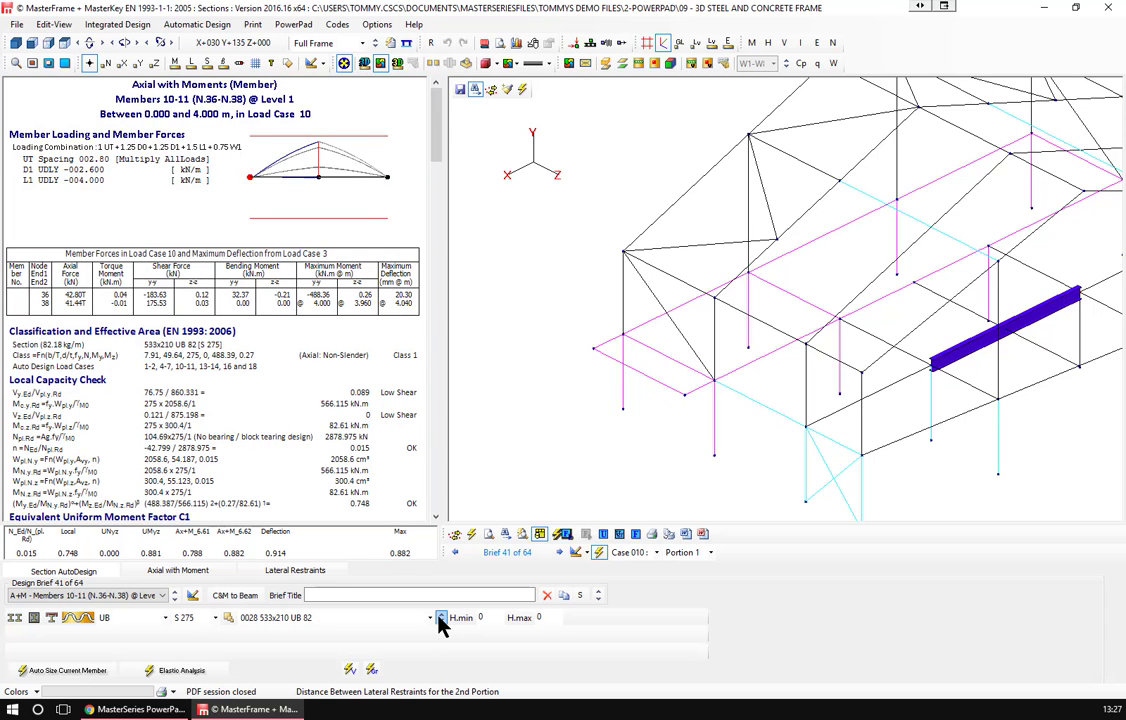
click(213, 618)
click(190, 653)
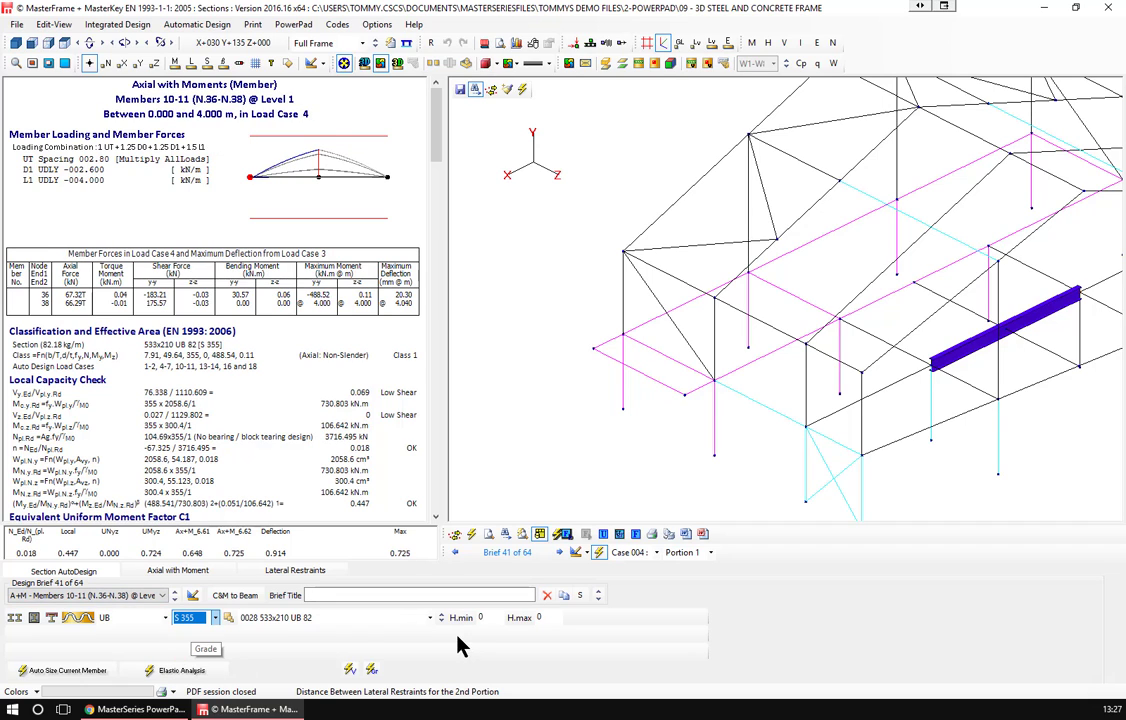
Auto-size beam members 10-11 in grade S 355, ending on a 610x178 UB 82 section.
click(333, 621)
click(297, 422)
click(67, 671)
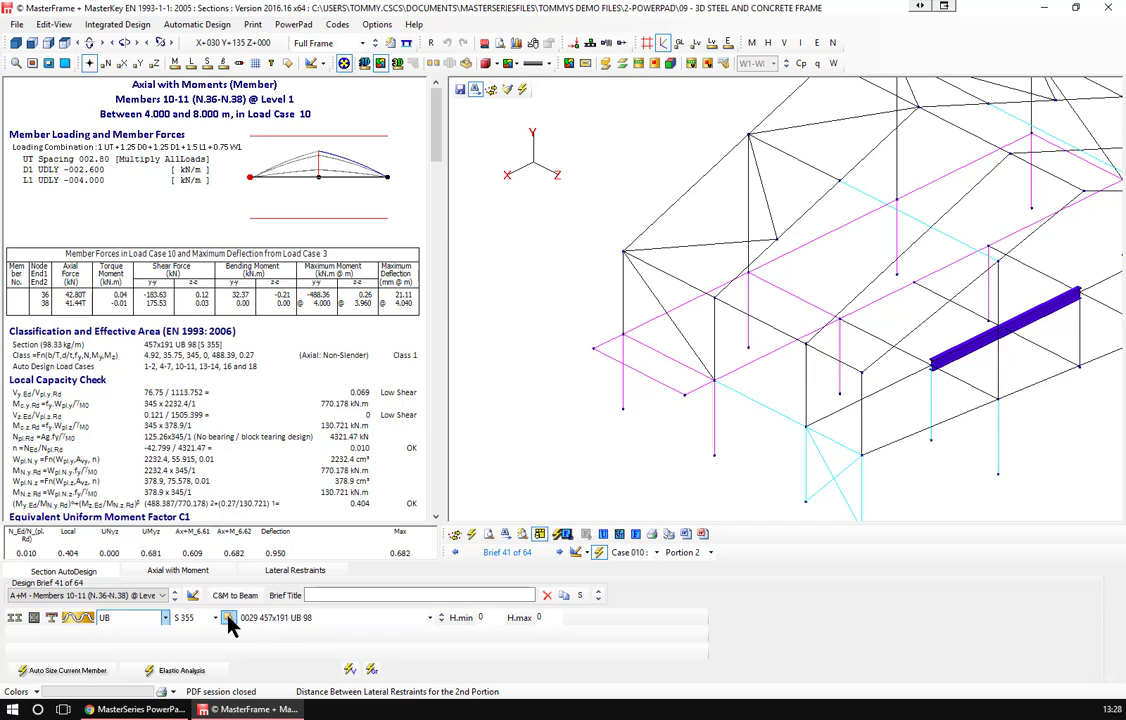
click(68, 668)
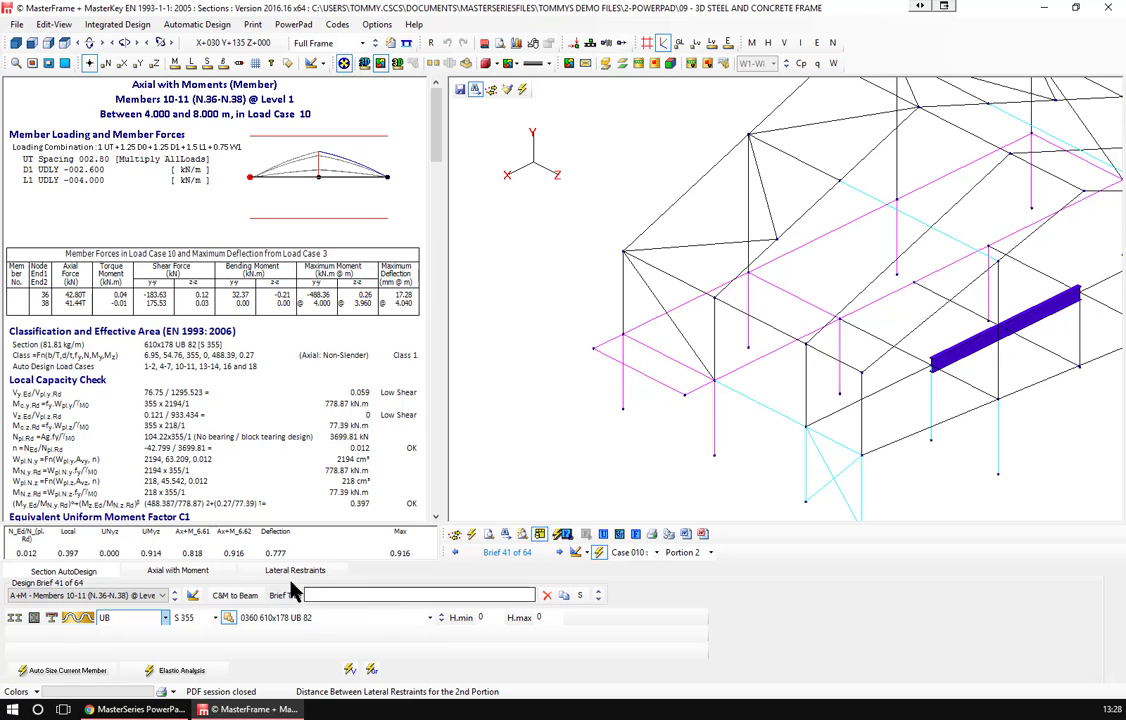
Display the multi-member auto-design tools and re-analyse the full frame with the updated section sizes.
click(472, 536)
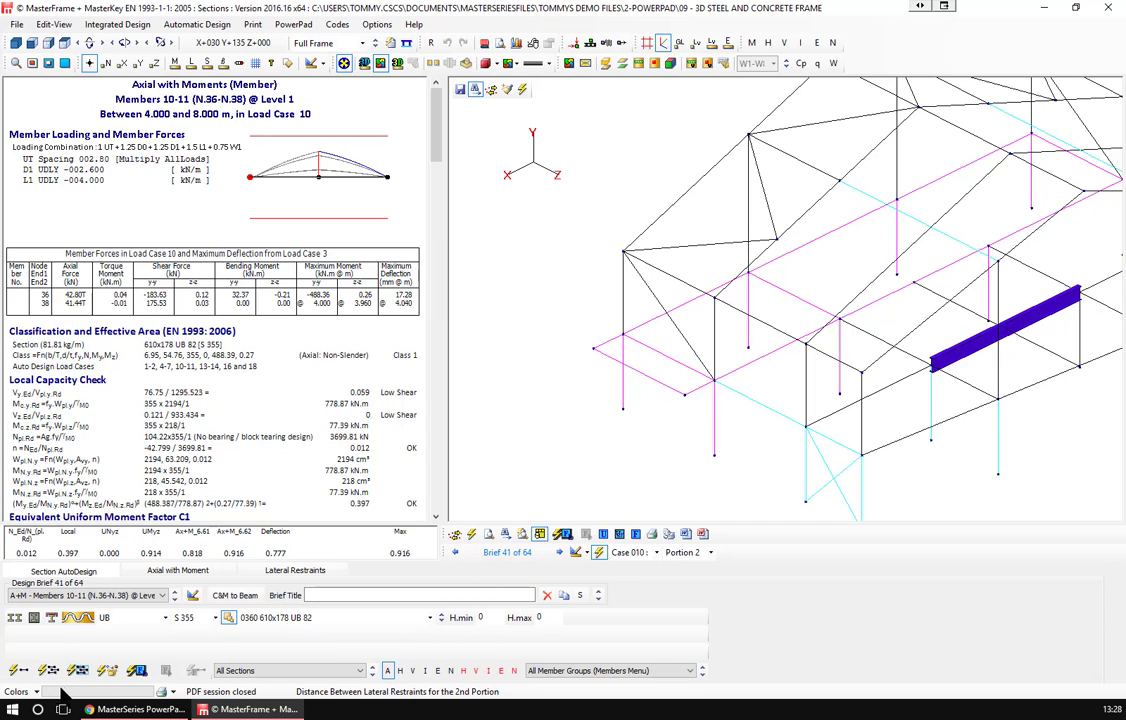
click(48, 670)
scroll(690, 380, down, 5)
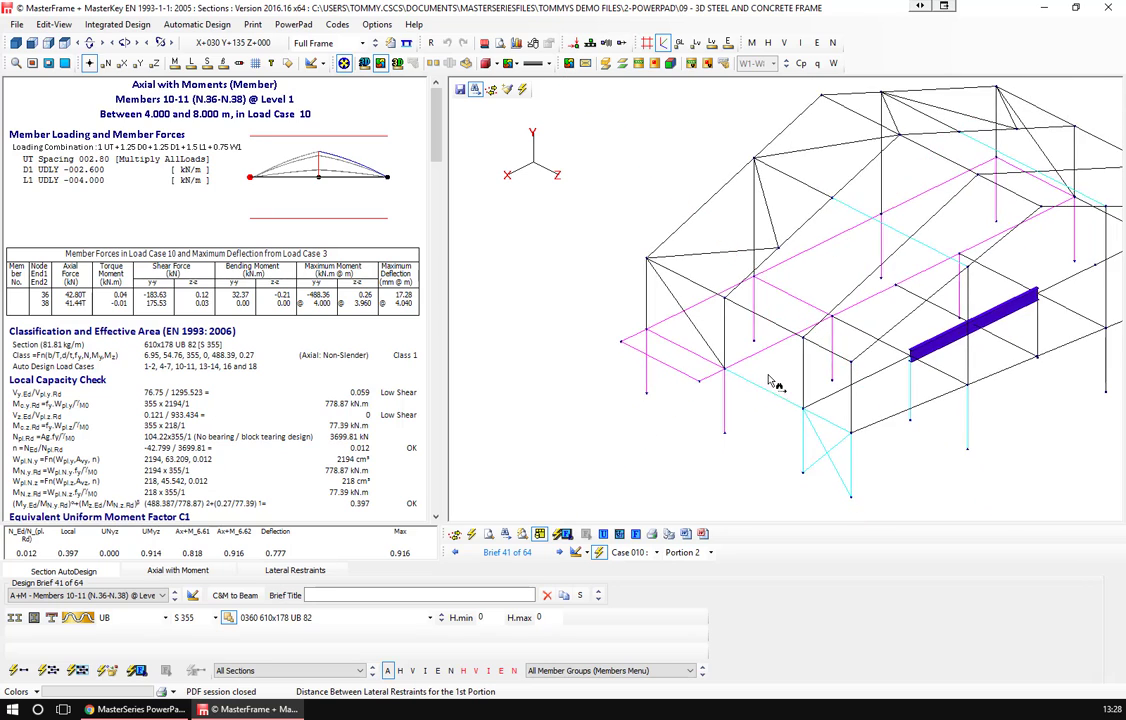
scroll(690, 385, up, 2)
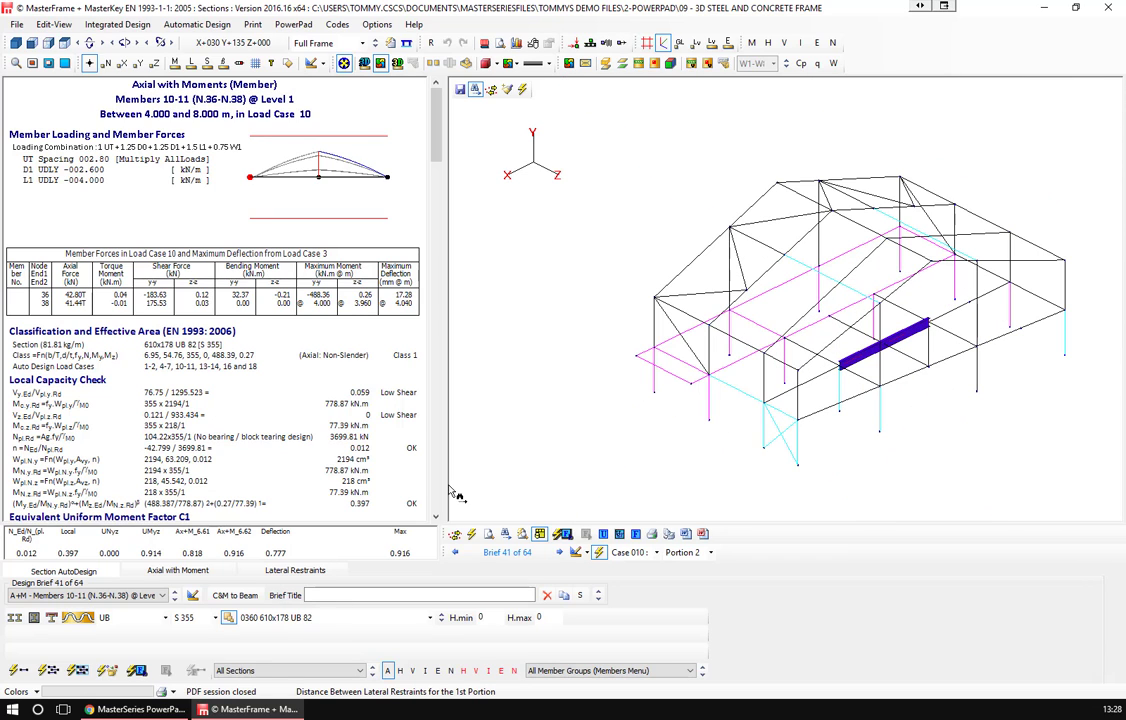
click(107, 670)
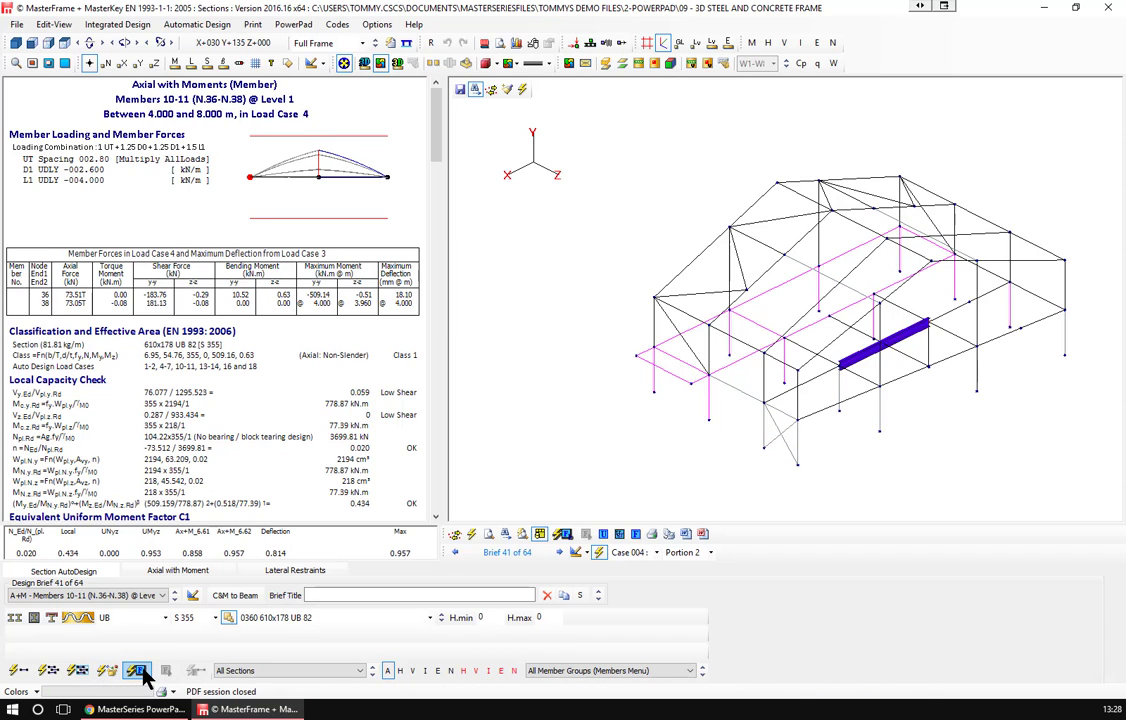
Scan all steel design briefs in the current view for failures and go to the failing strut-and-tie brief.
click(139, 672)
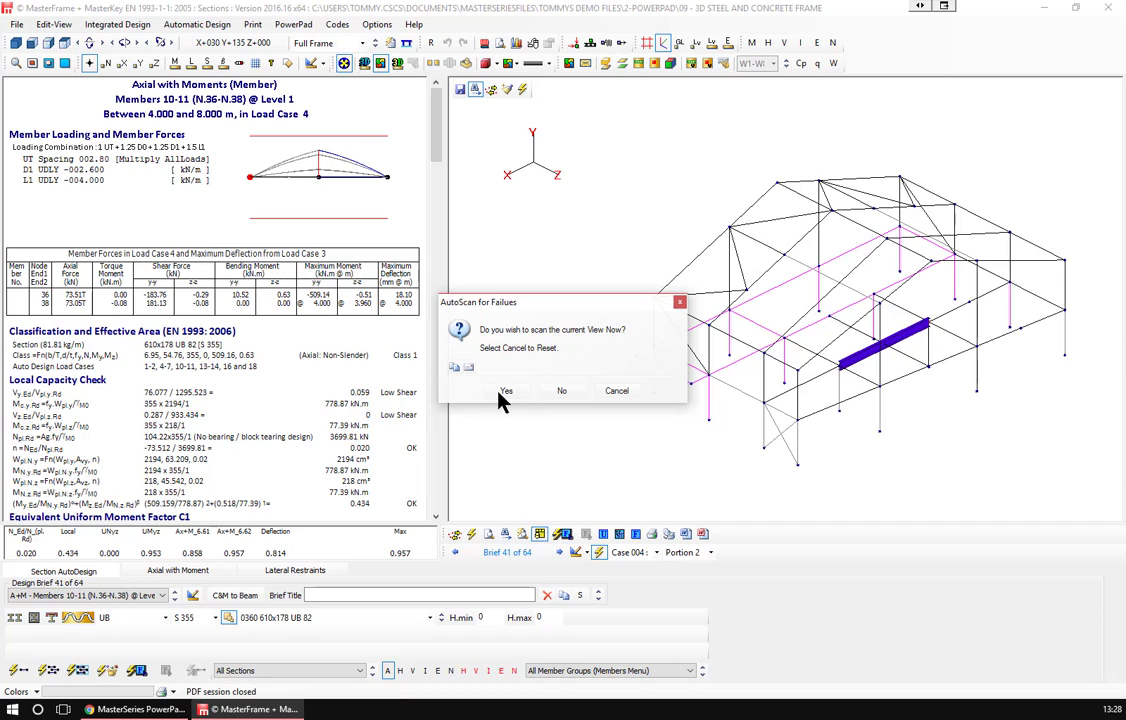
click(503, 391)
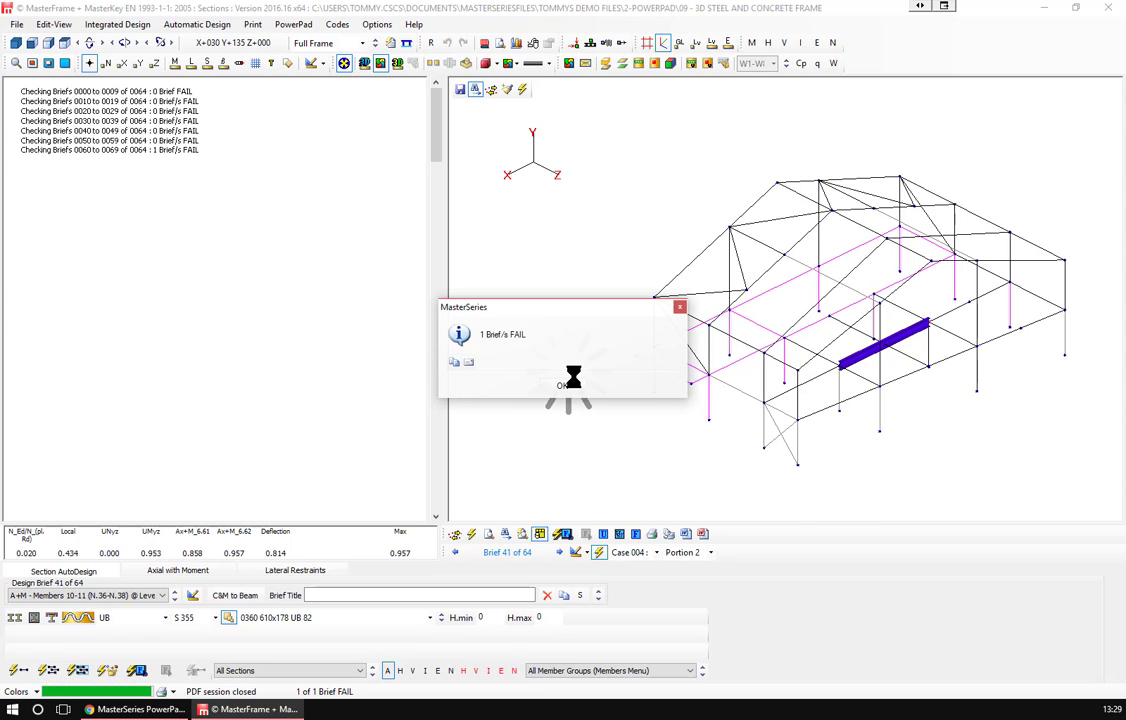
click(561, 388)
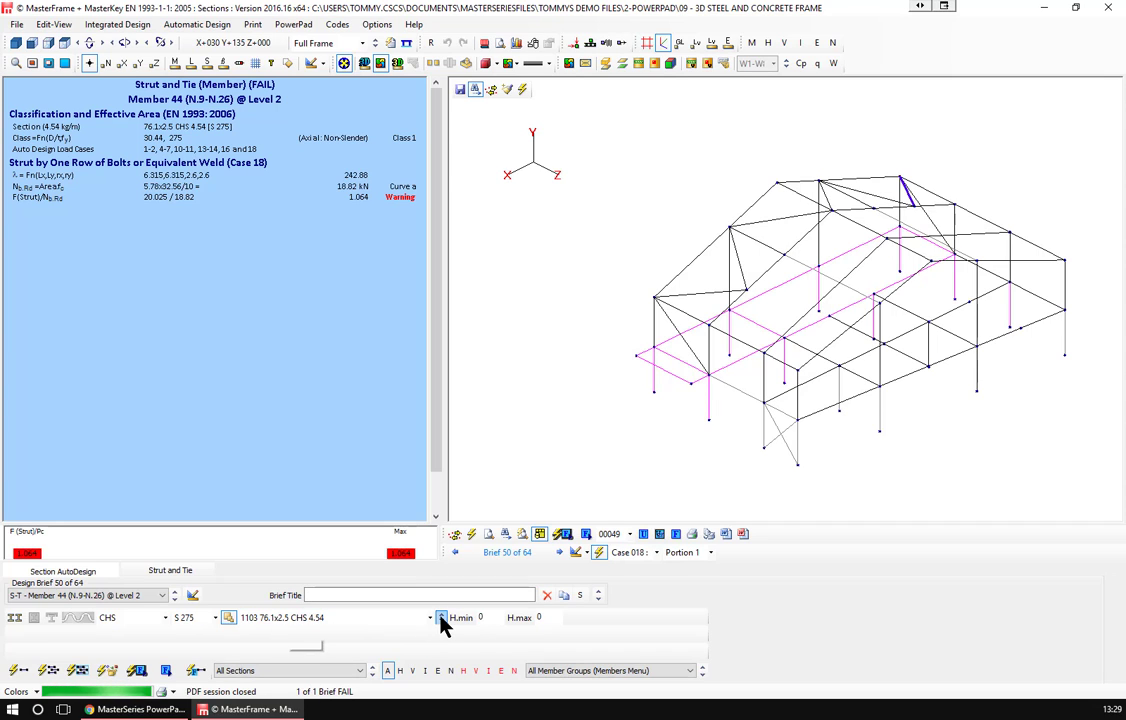
Increase the CHS section of strut member 44 at Level 2 to 76.1x3.6 CHS 6.44.
click(442, 619)
click(442, 619)
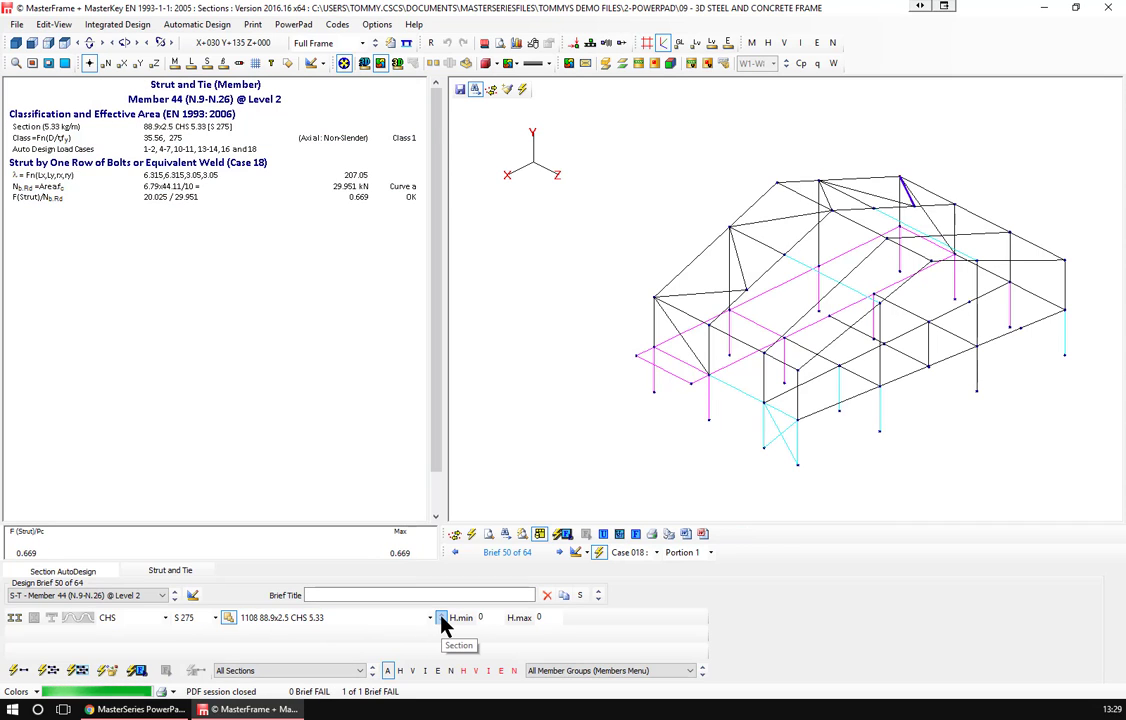
click(442, 619)
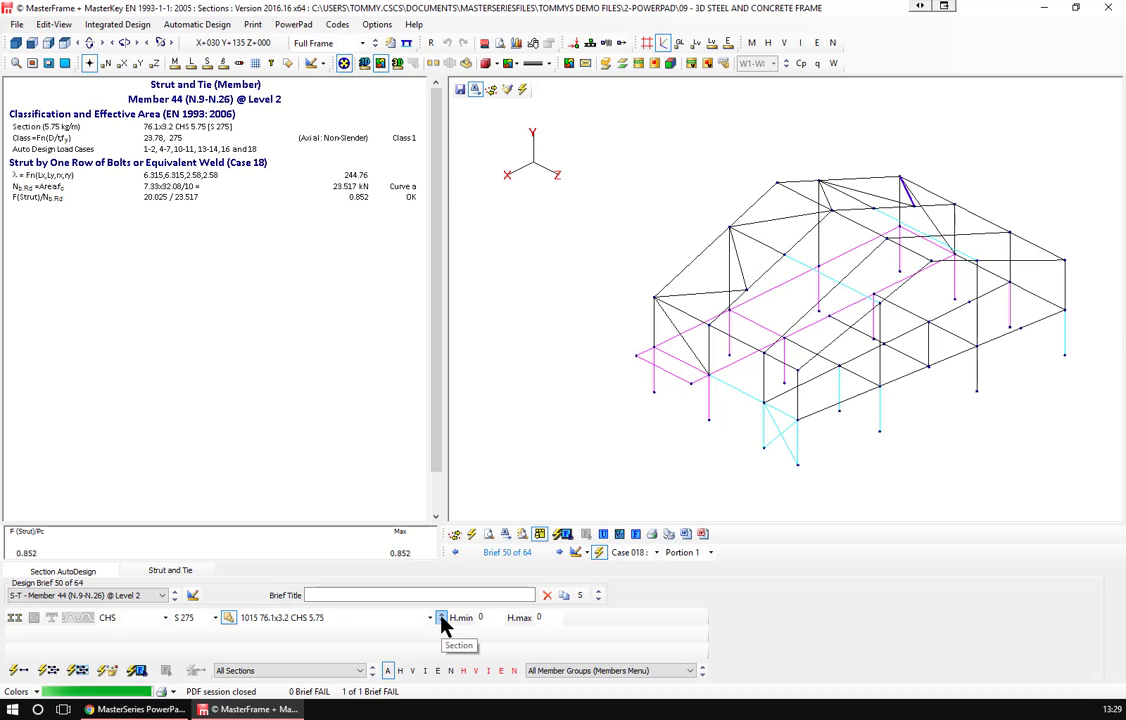
click(442, 619)
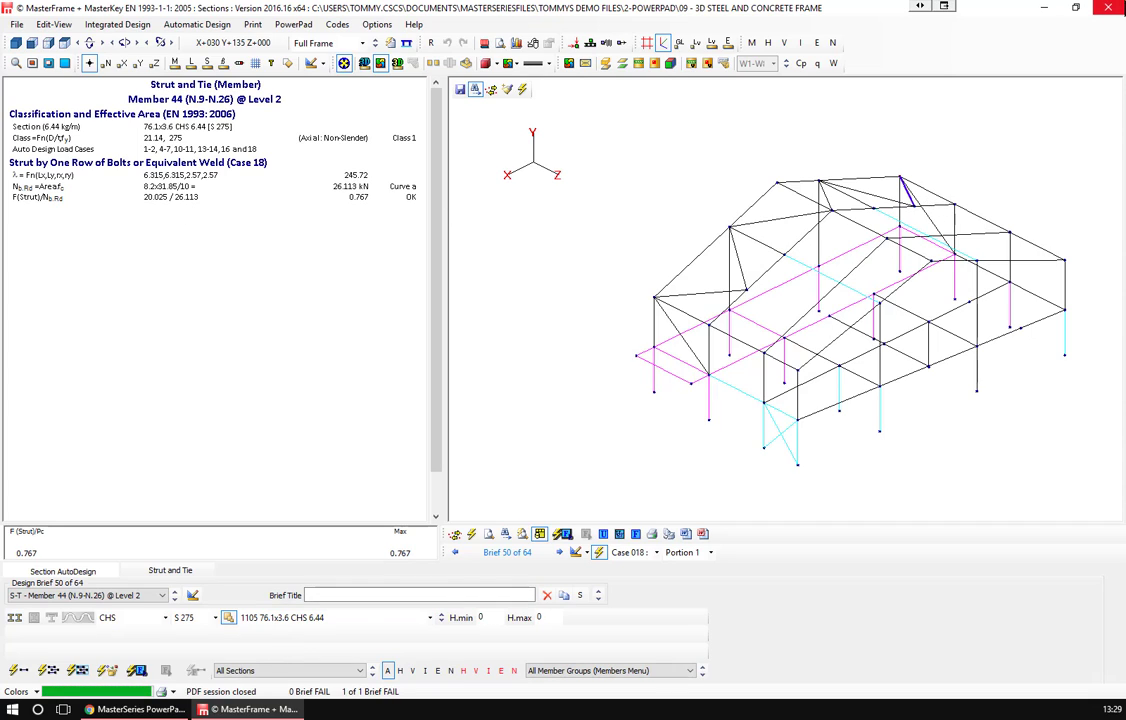
Leave steel design, saving the changed section sizes and grades, and re-analyse the model as a Space Frame.
click(1107, 12)
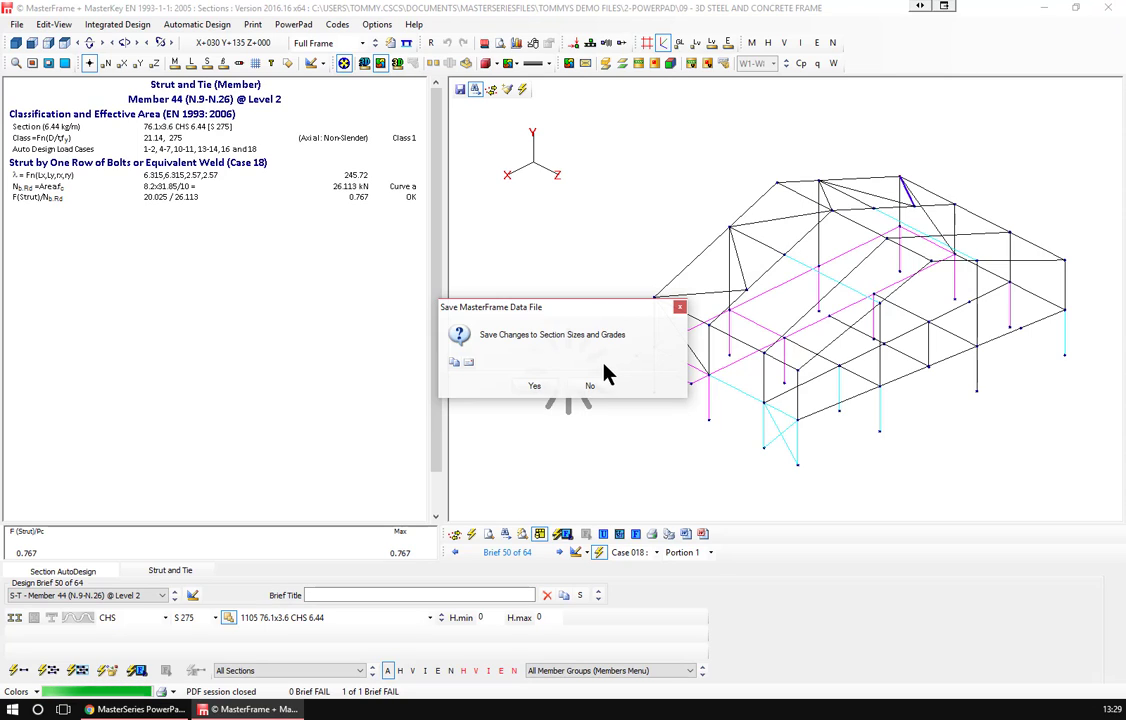
click(536, 389)
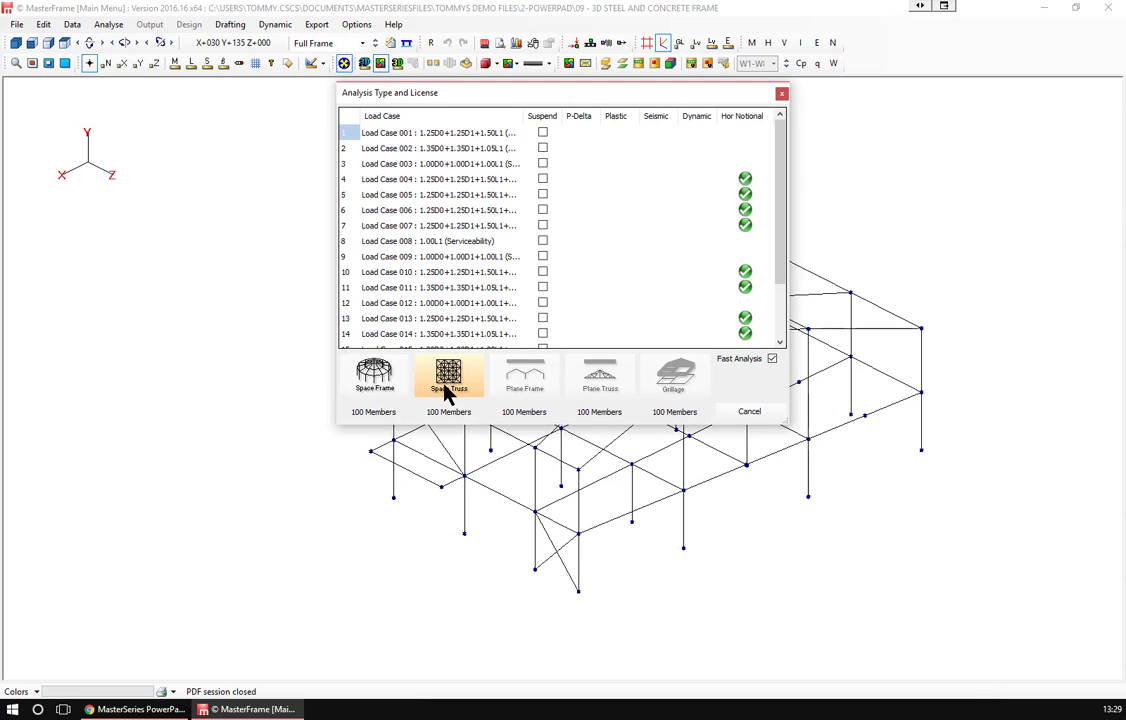
click(378, 385)
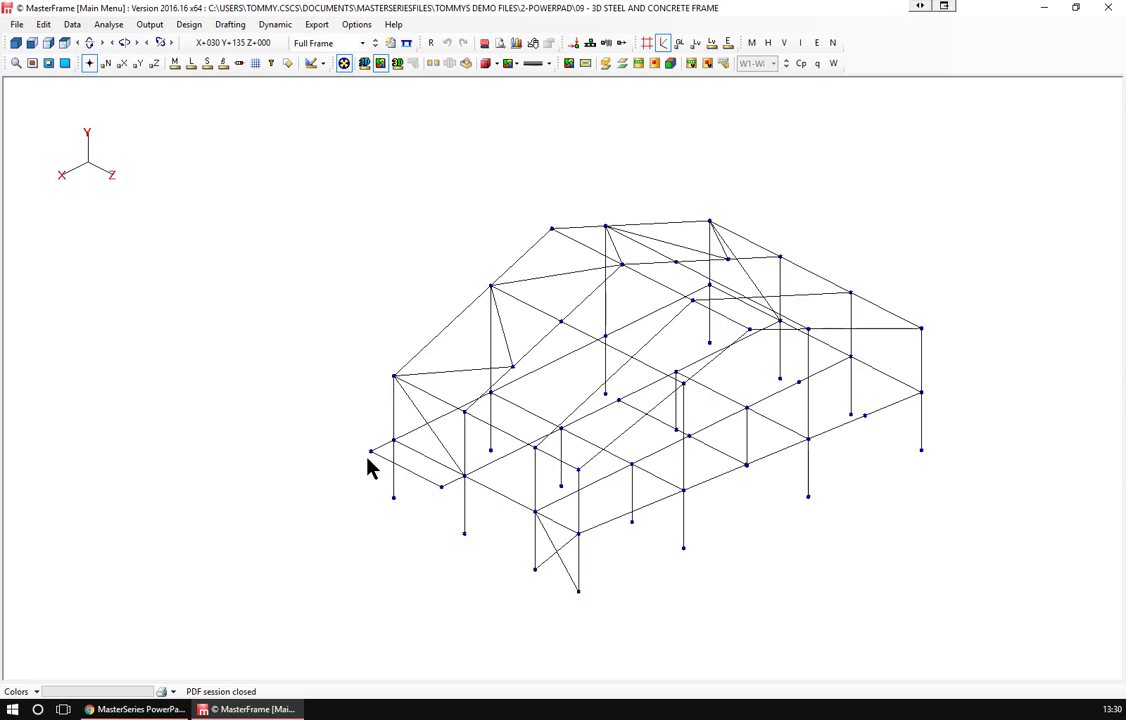
Open Concrete Design for the frame and show the model in a 3D view turned from the front.
click(187, 27)
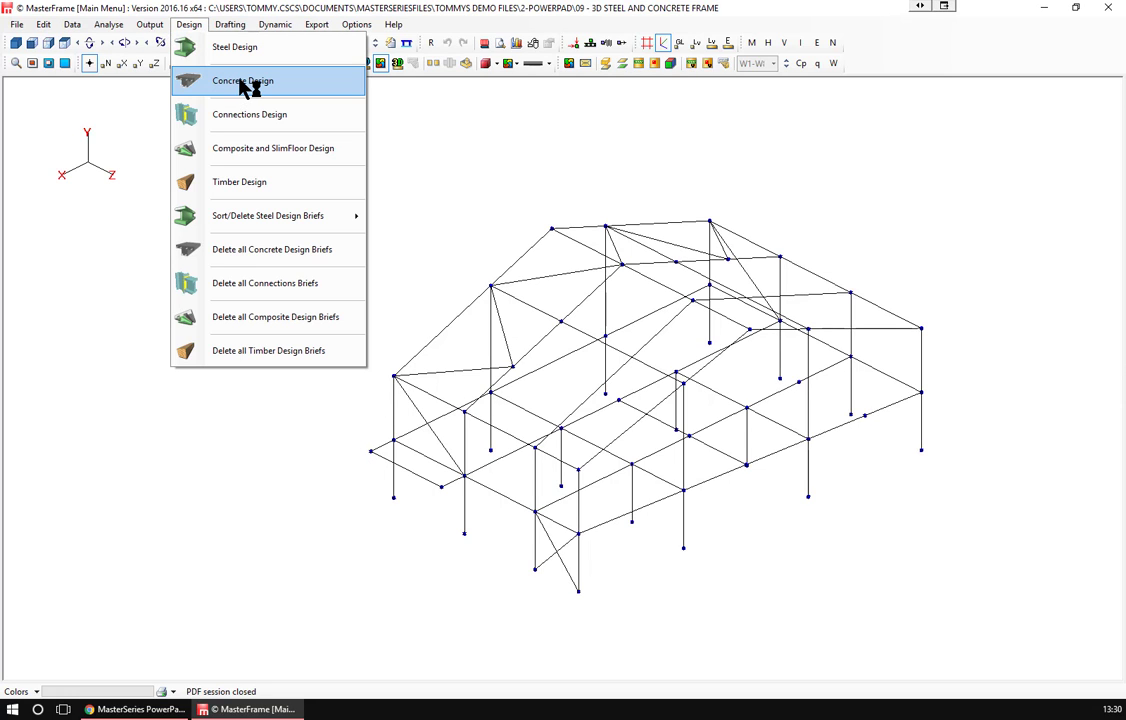
click(241, 82)
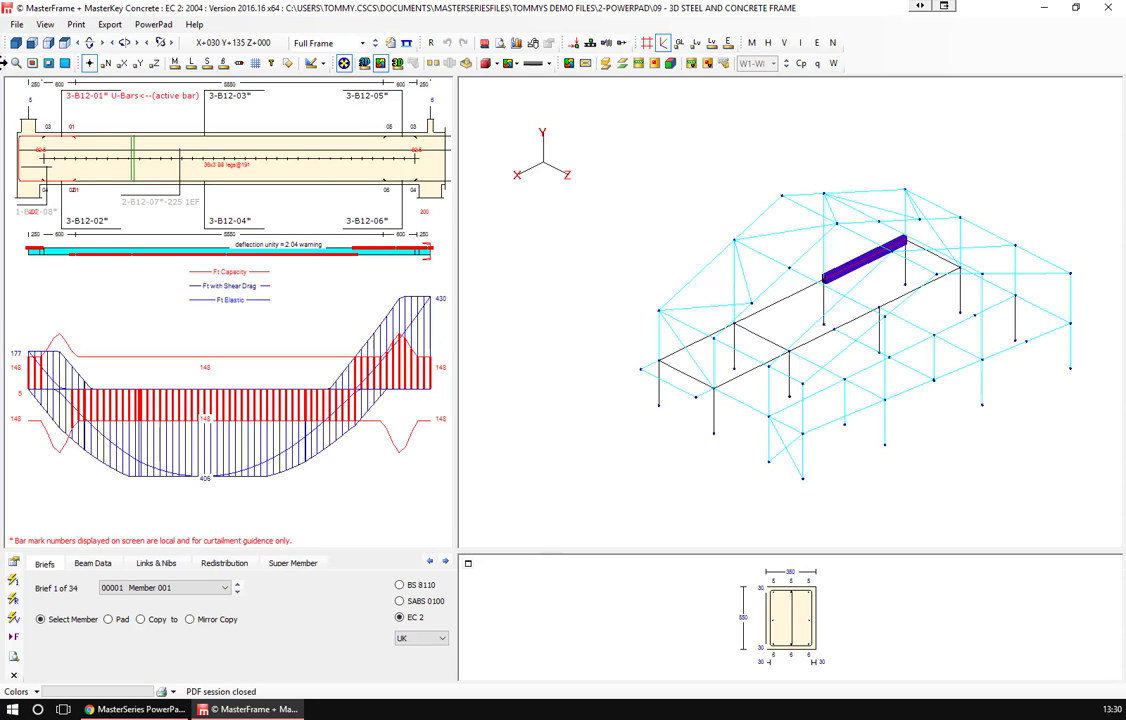
click(32, 42)
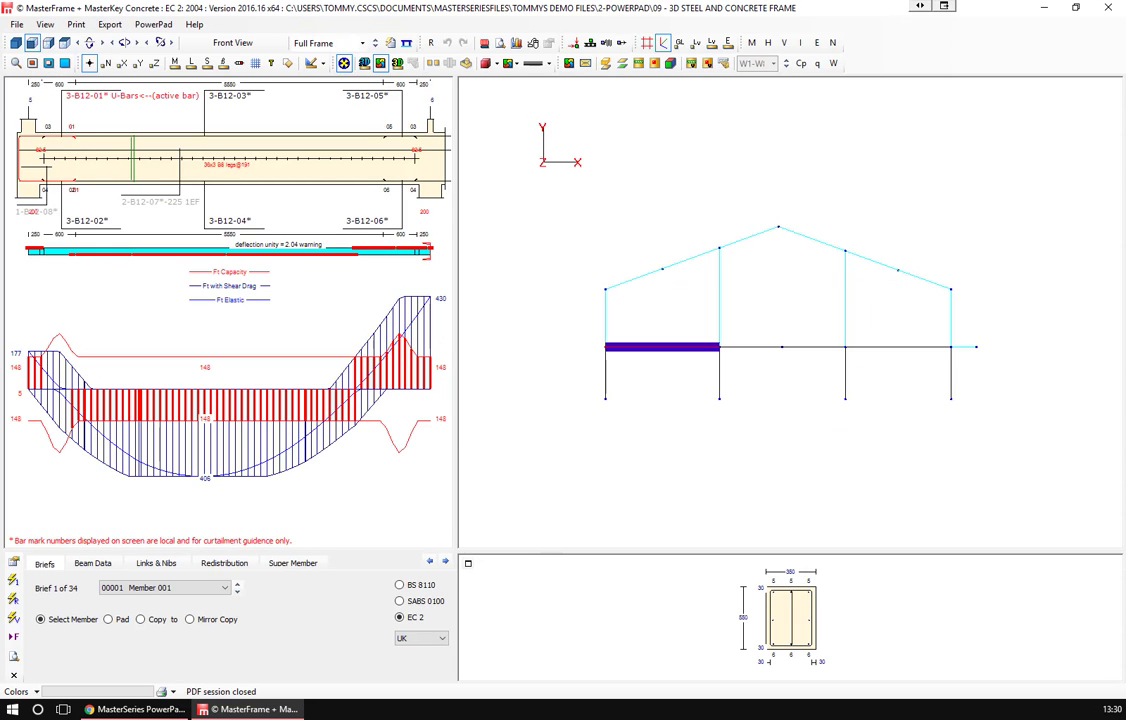
click(16, 43)
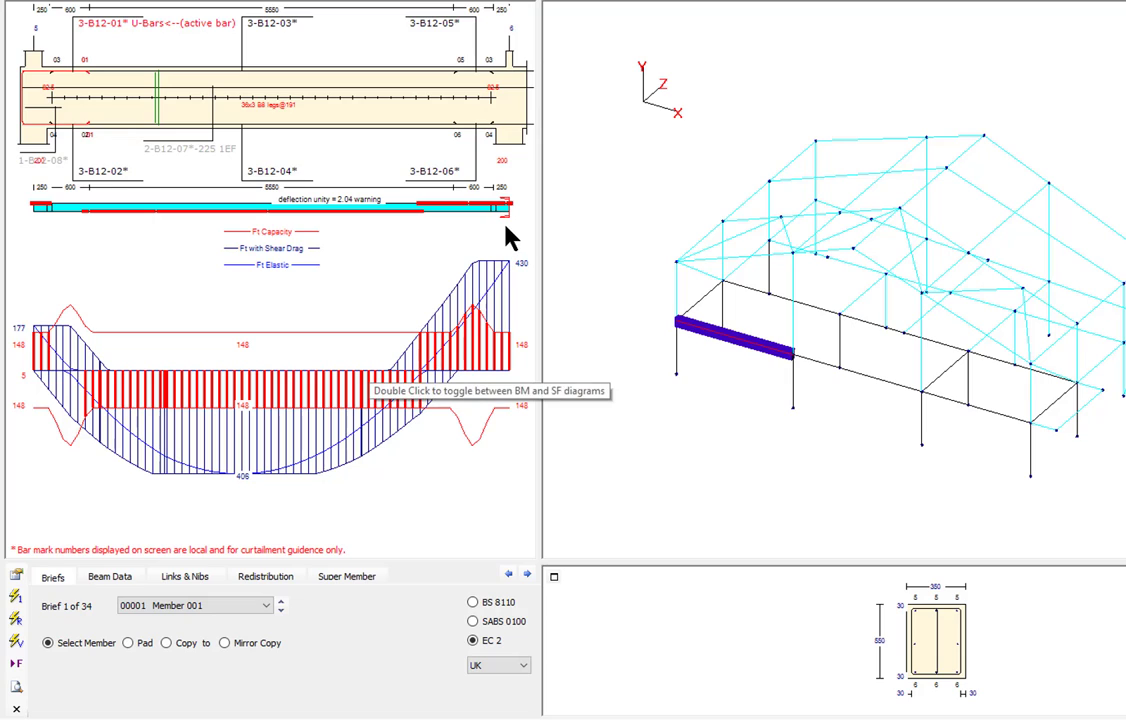
Set the end-support top bars 05 of concrete beam member 001 to 3-B20.
click(434, 28)
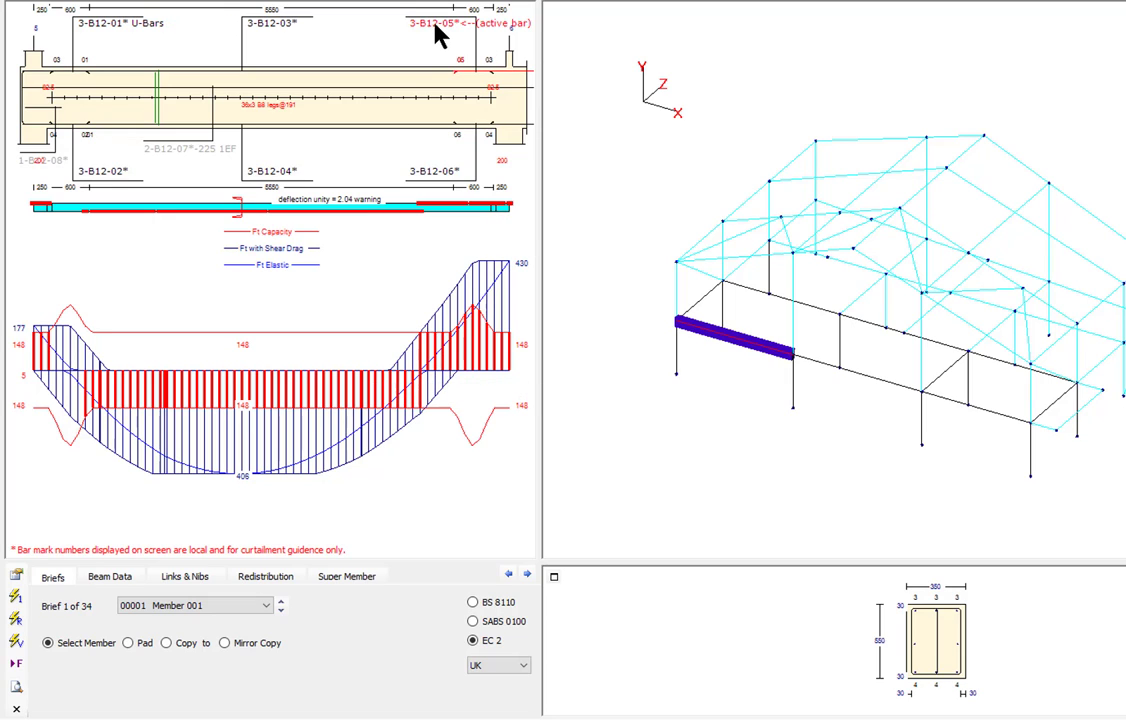
scroll(434, 30, up, 4)
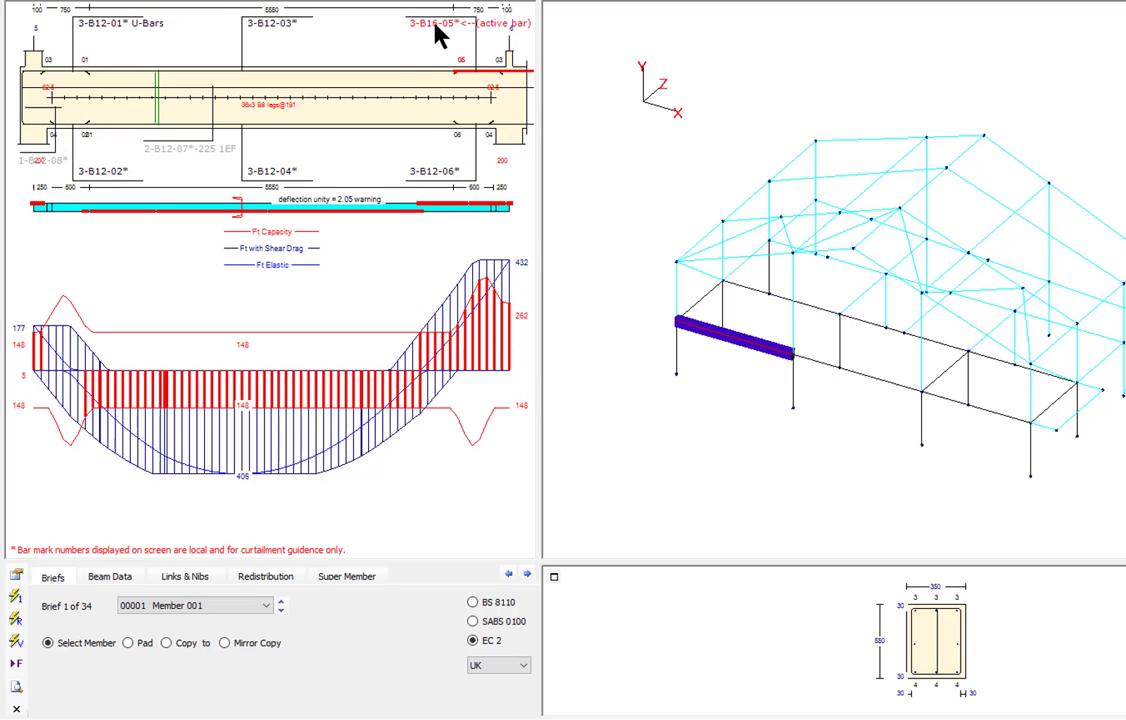
scroll(436, 30, down, 1)
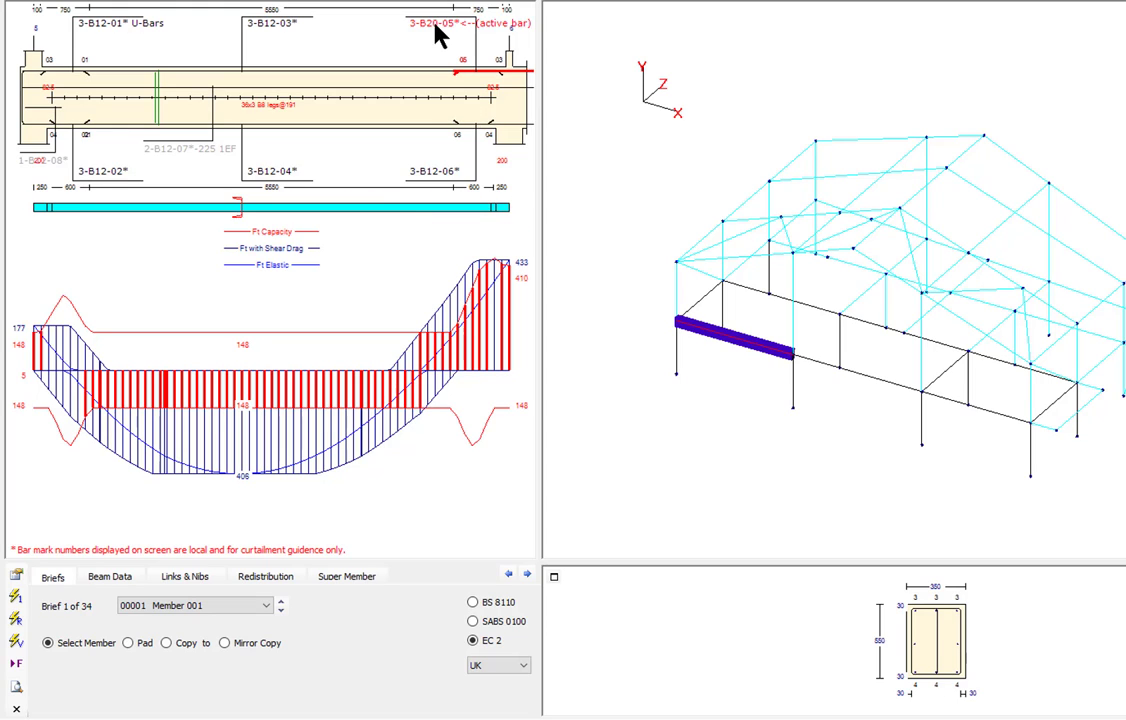
Try 3-B16 for the continuous top bars 03 of member 001 and restore them to 3-B12.
click(280, 32)
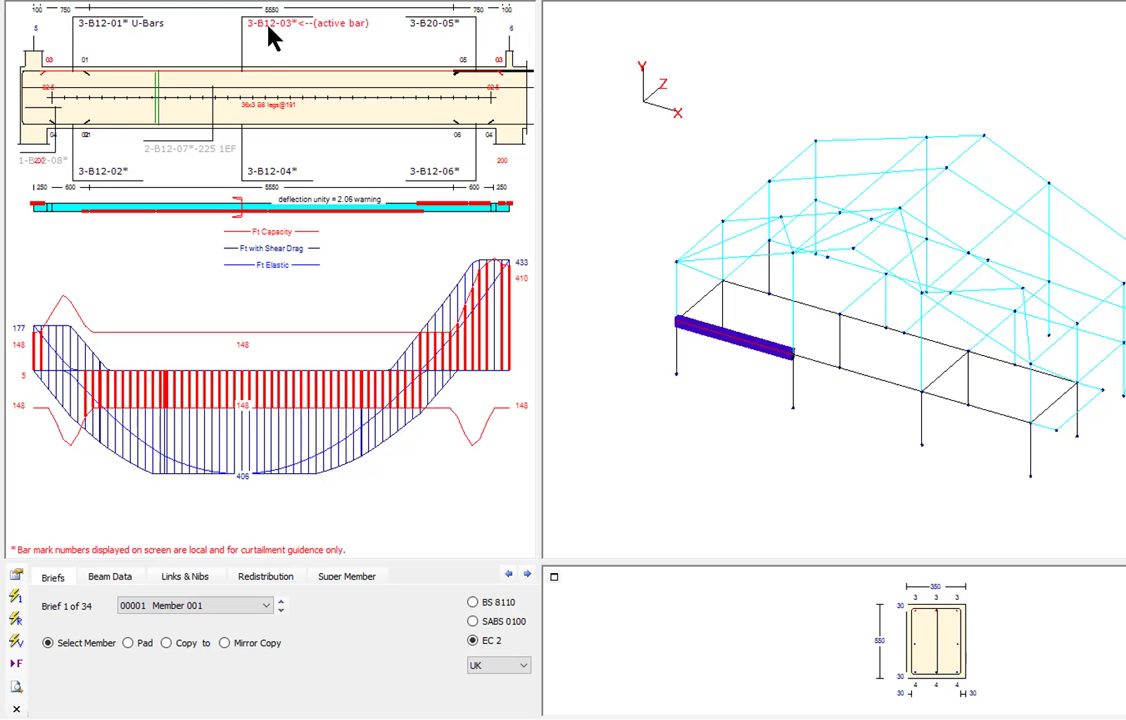
scroll(280, 32, up, 1)
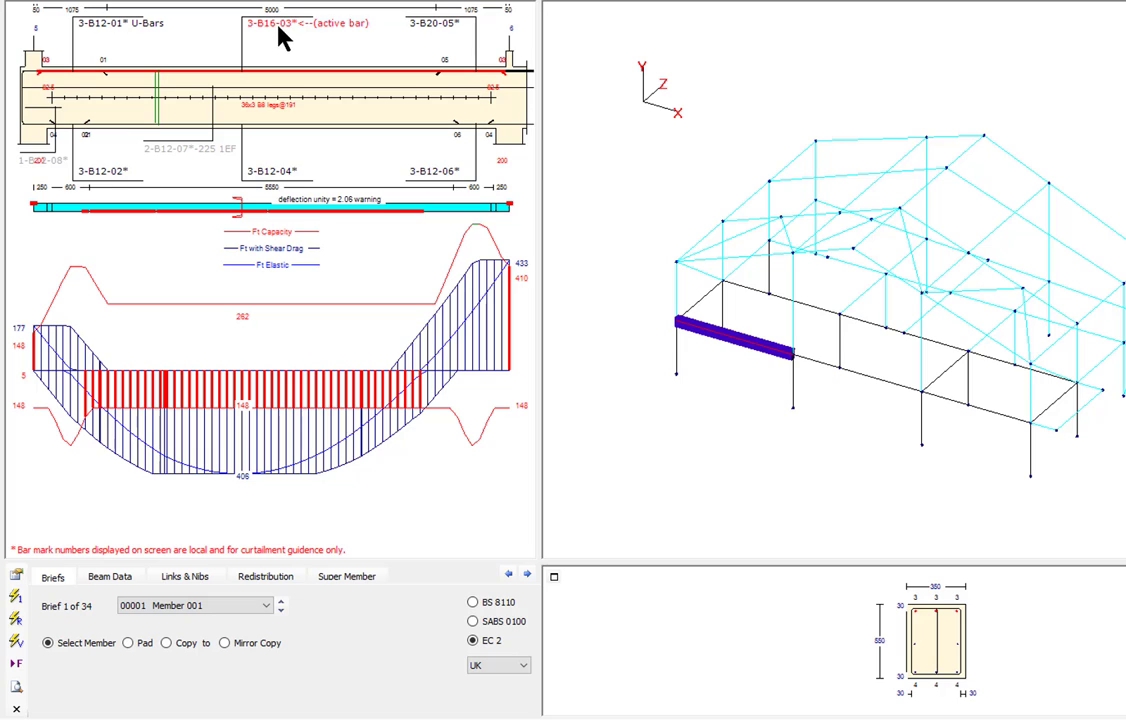
scroll(280, 35, down, 1)
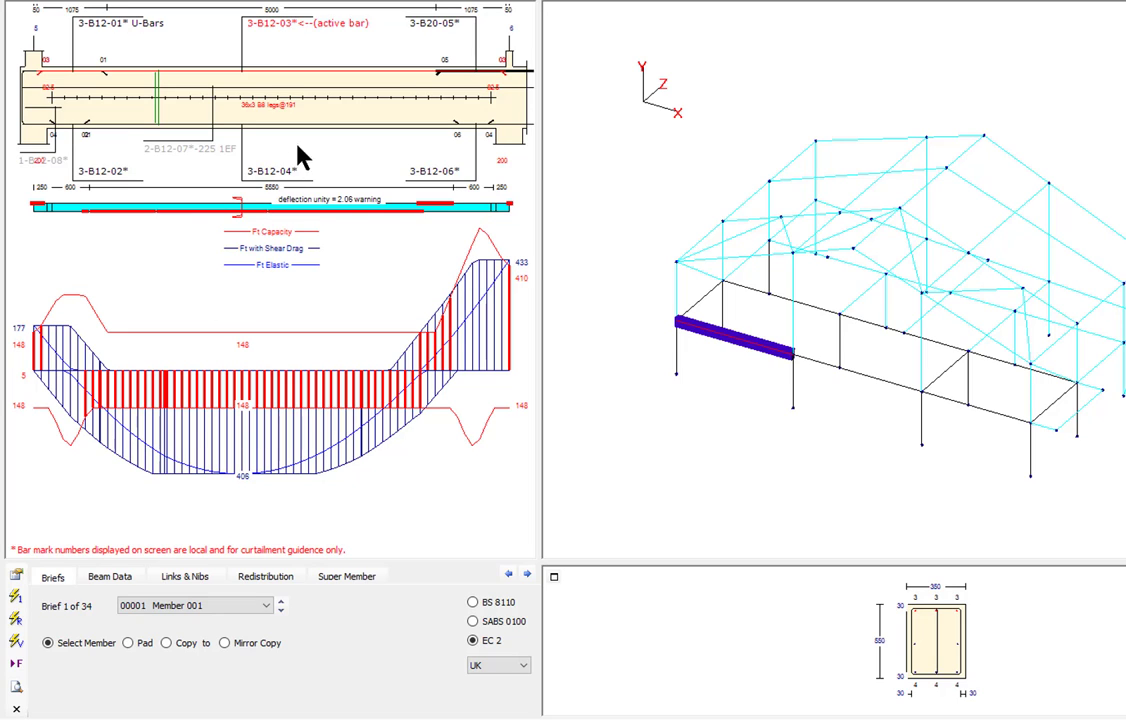
Set the main bottom bars 04 of member 001 to 4-B20.
click(269, 172)
scroll(270, 172, up, 2)
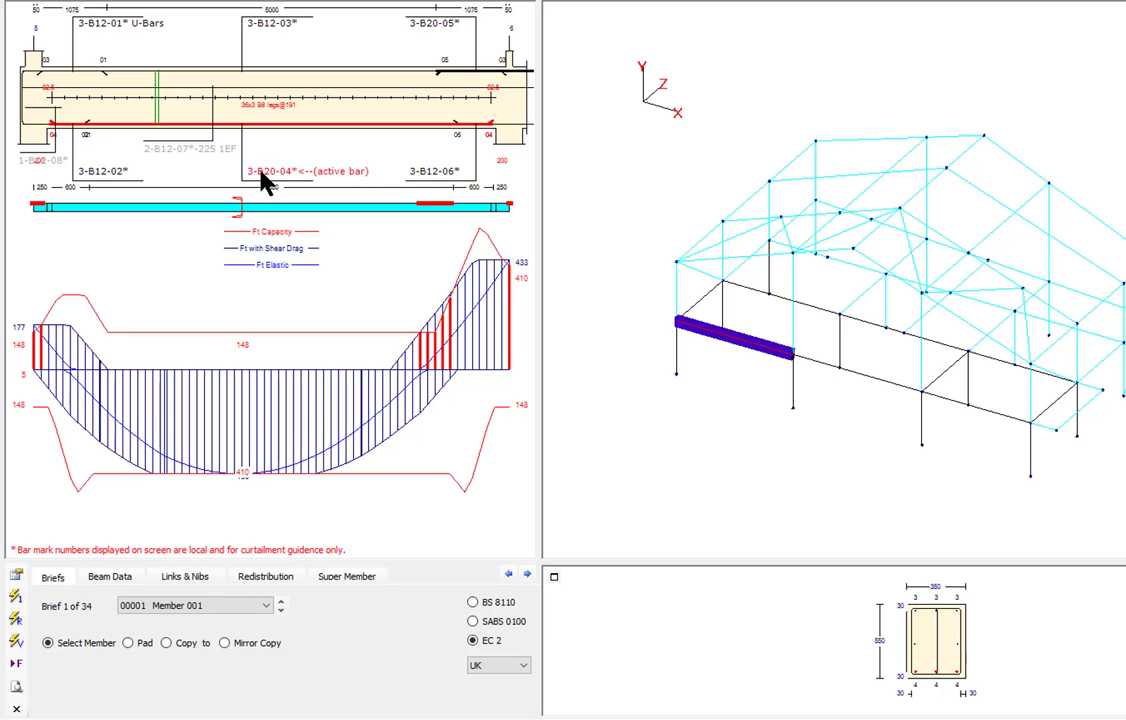
scroll(250, 173, up, 1)
scroll(269, 174, down, 1)
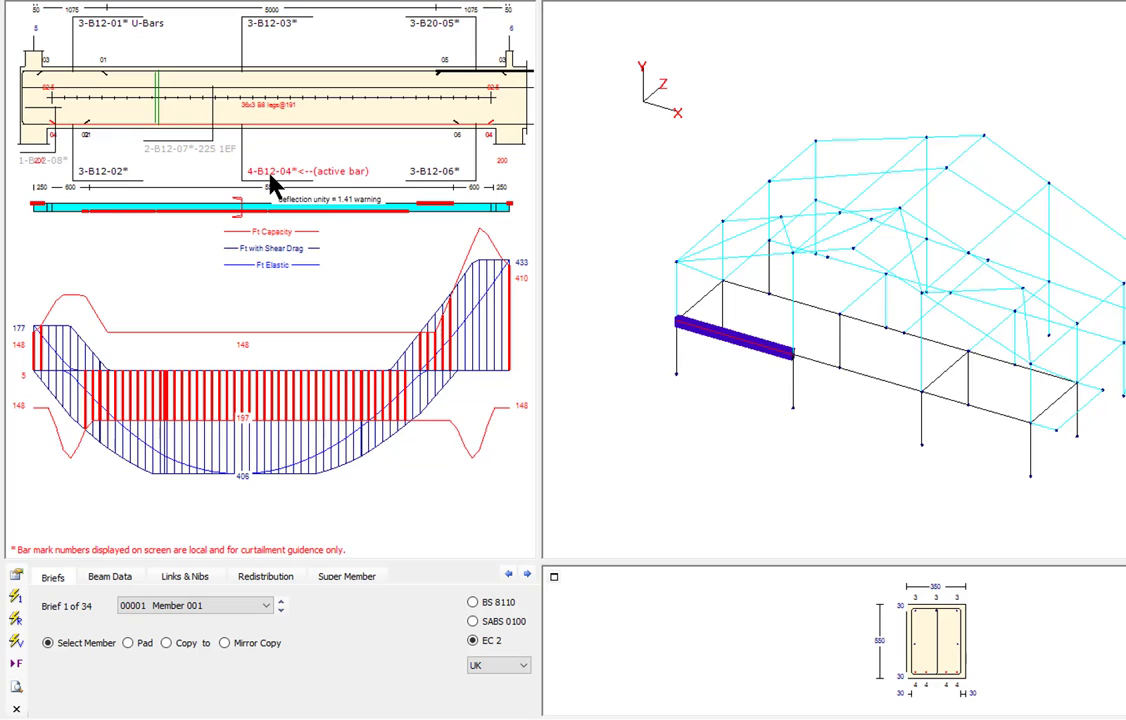
scroll(270, 178, up, 1)
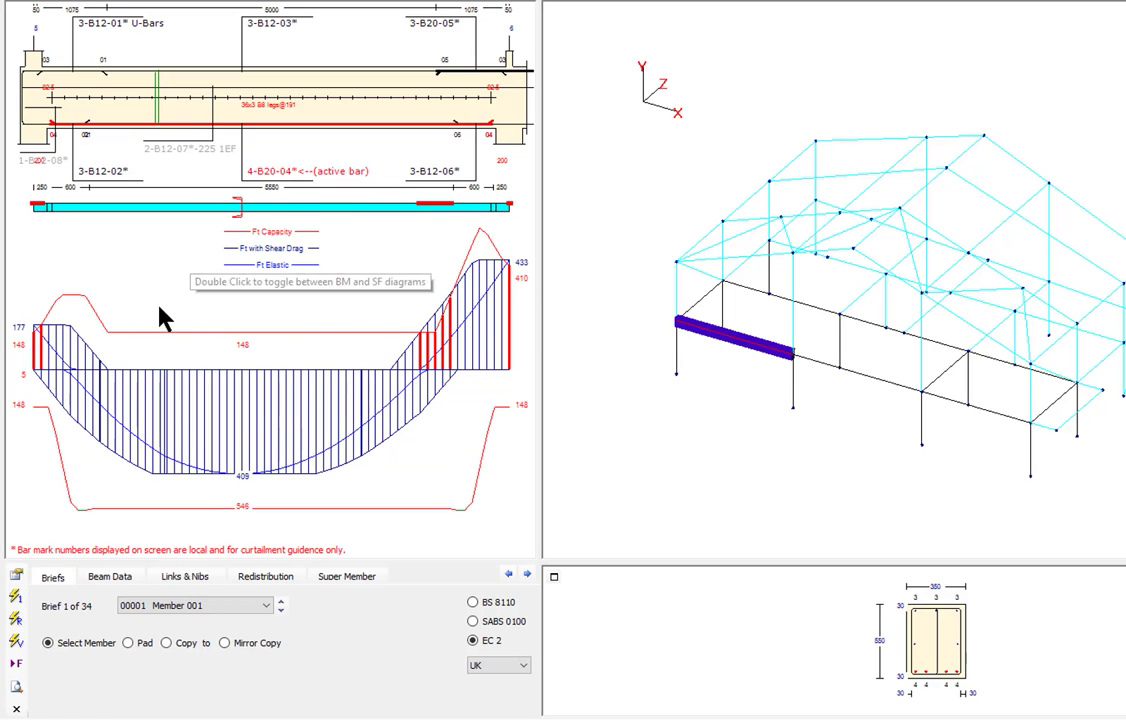
Extend top bars 05 further into the span to a 1550 mm dimension, and set top bars 01 to 3-B16.
click(435, 33)
drag(435, 82, 405, 75)
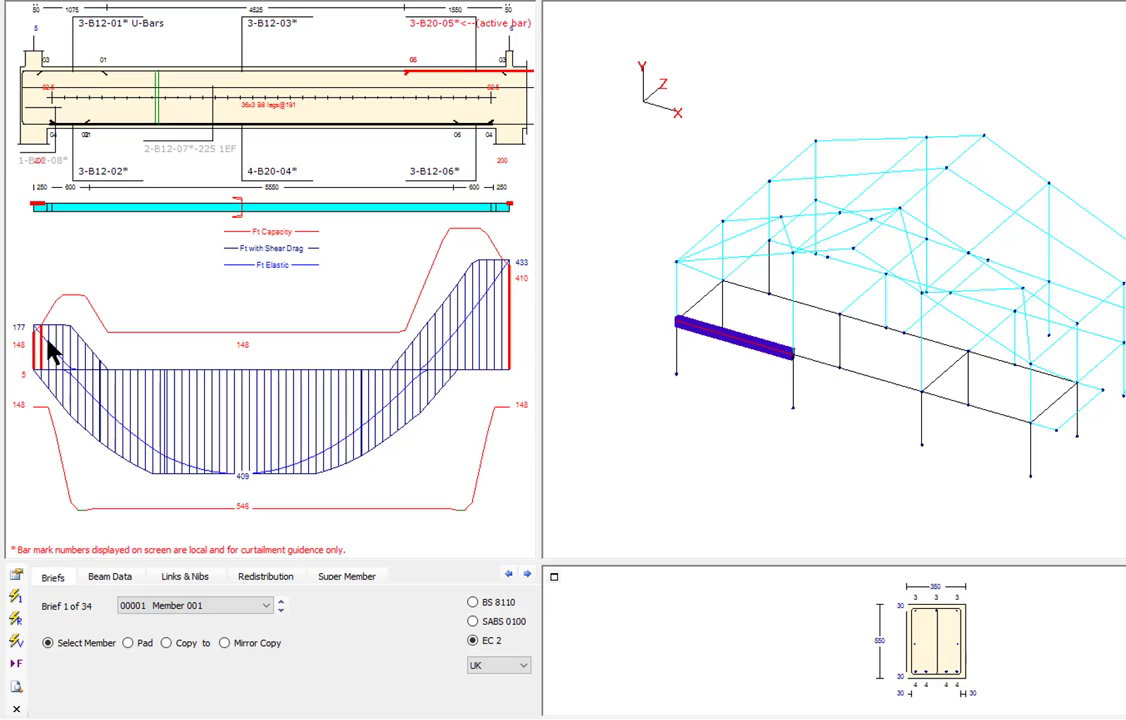
click(103, 30)
click(98, 23)
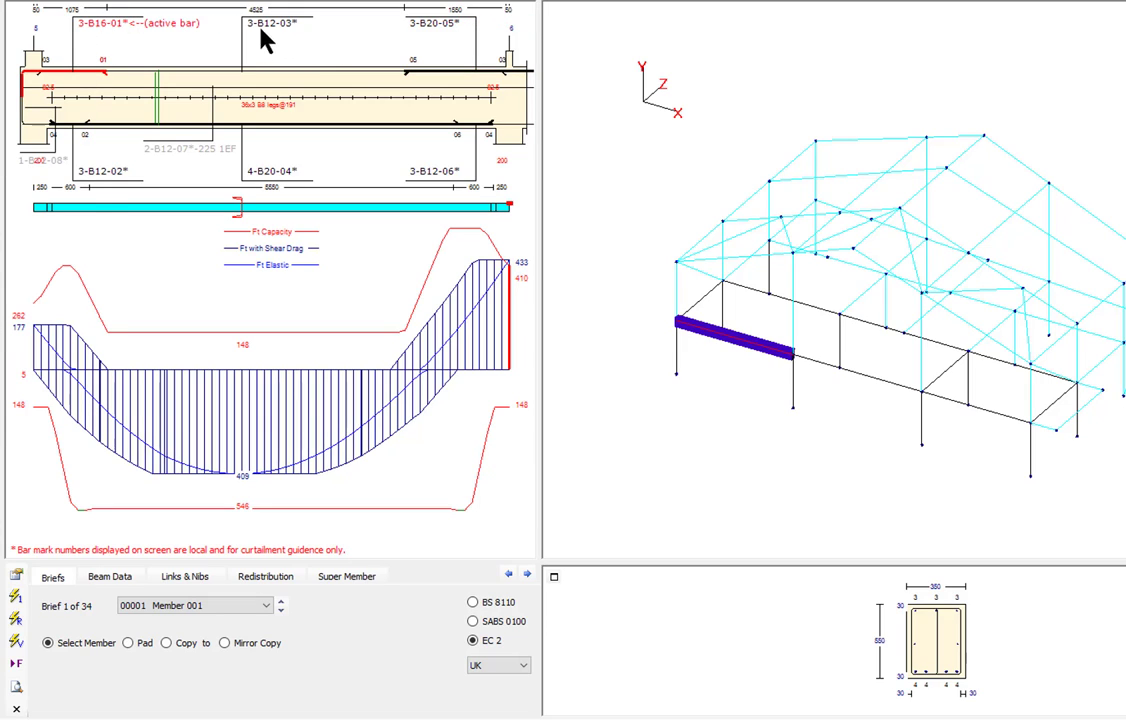
Reduce the main bottom bars 04 of member 001 to 3-B20.
click(250, 174)
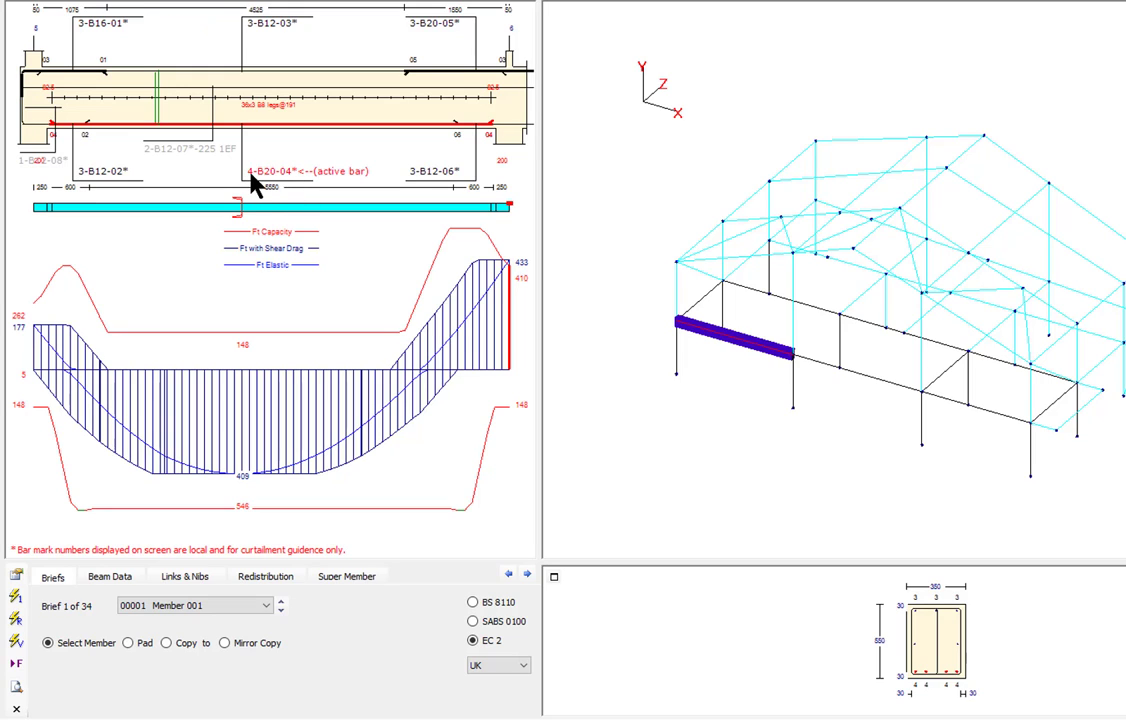
click(255, 183)
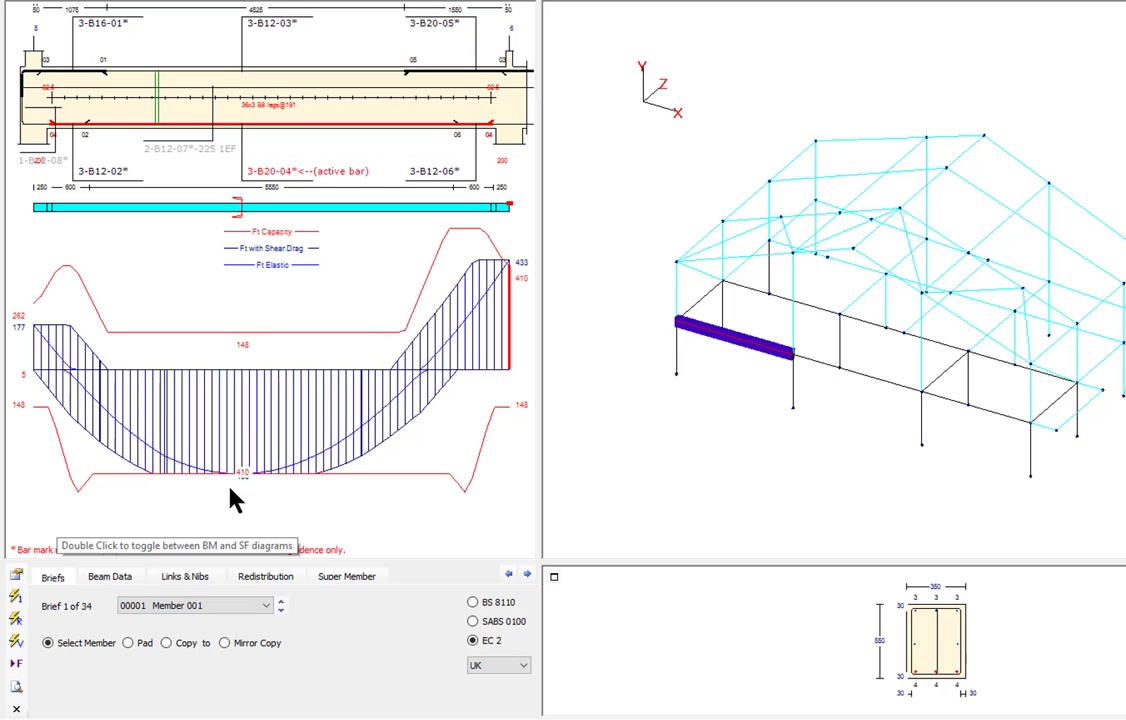
View the designs of pad 06 at node 15 and beam member 002, and return to member 001.
click(815, 368)
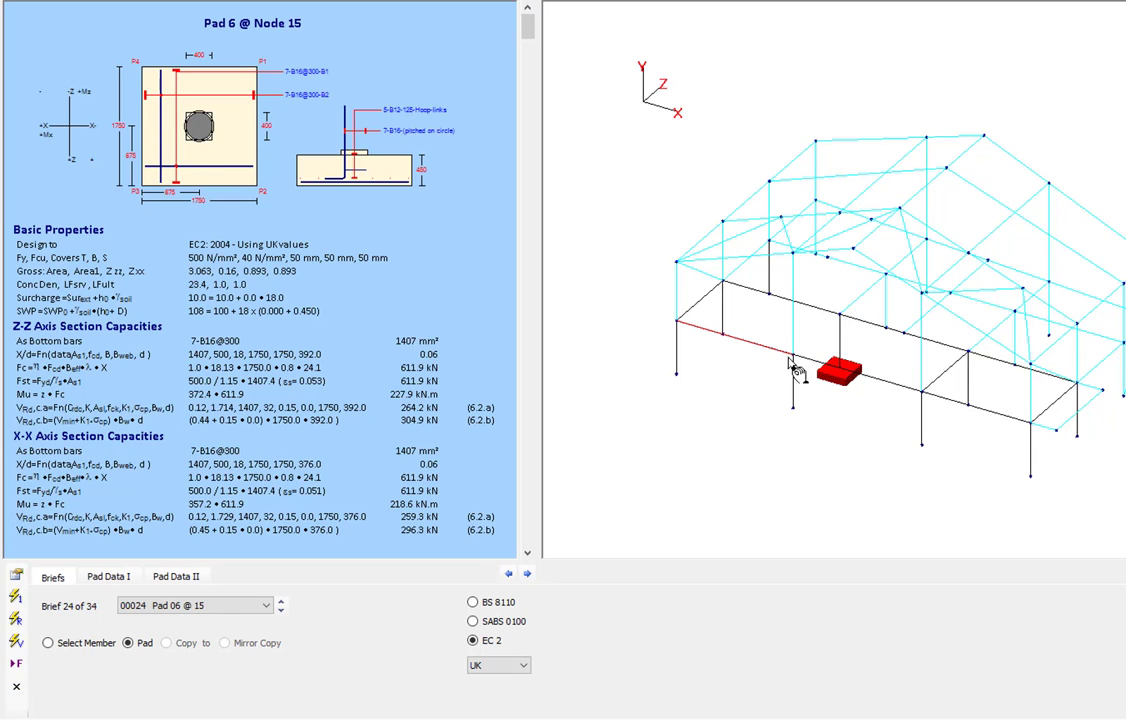
click(868, 378)
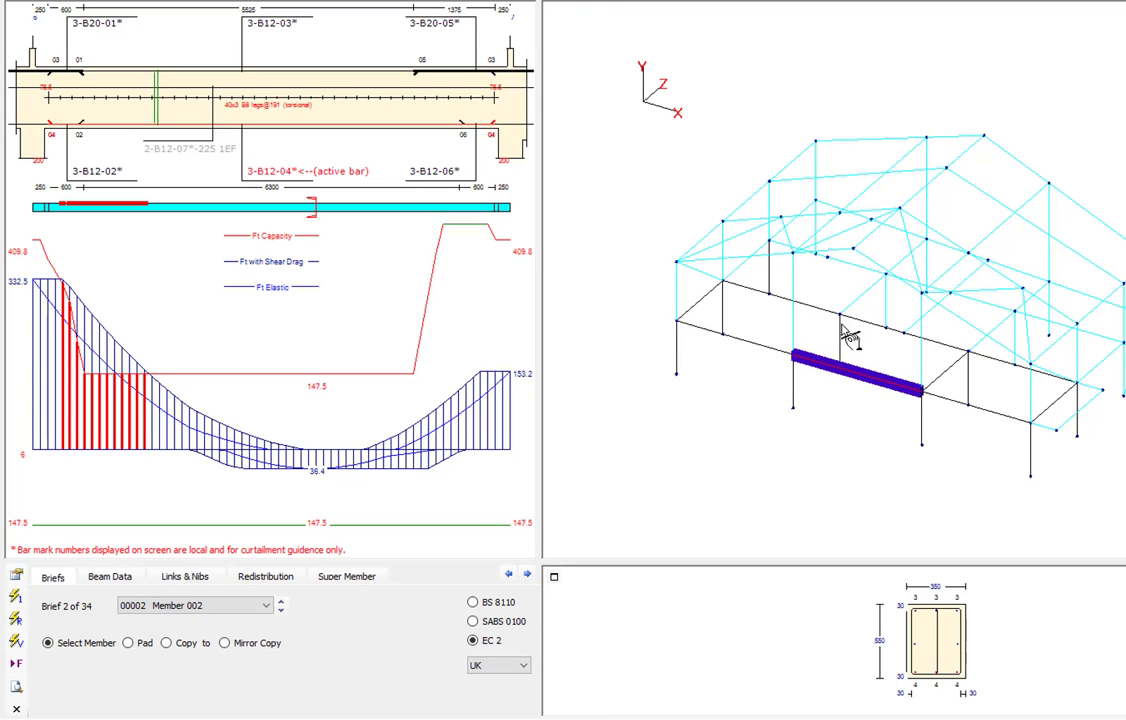
click(762, 355)
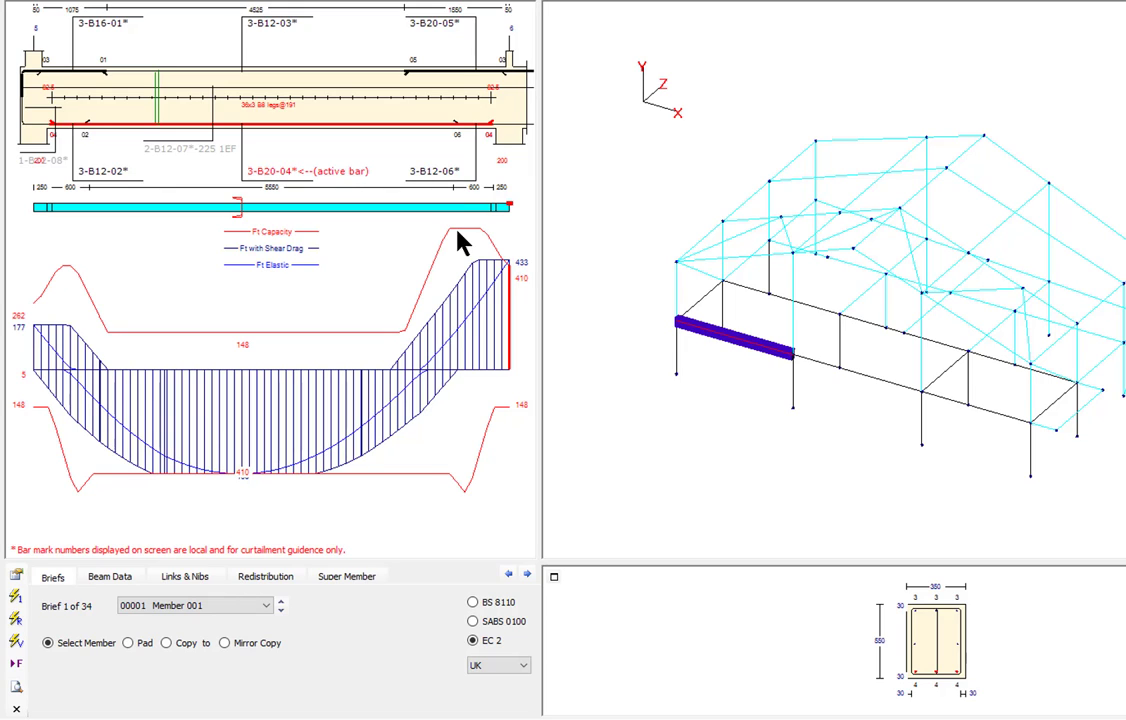
Try 3-B25 for top bars 05 of member 001 and restore them to 3-B20.
click(437, 33)
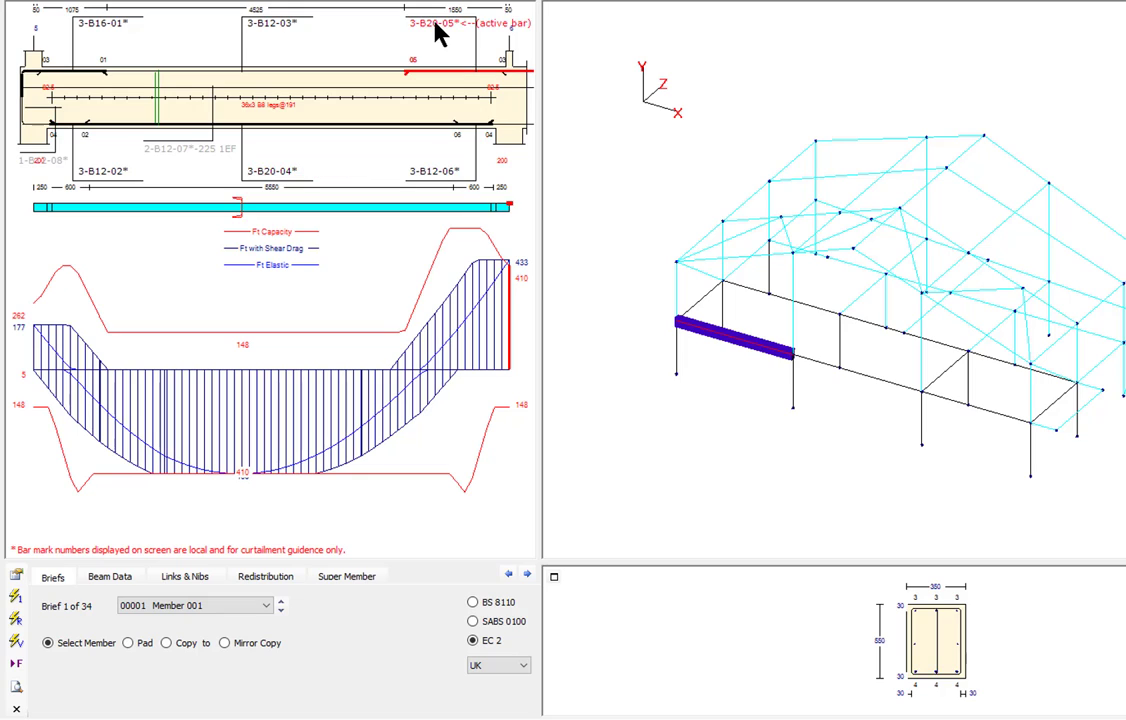
click(434, 21)
click(434, 21)
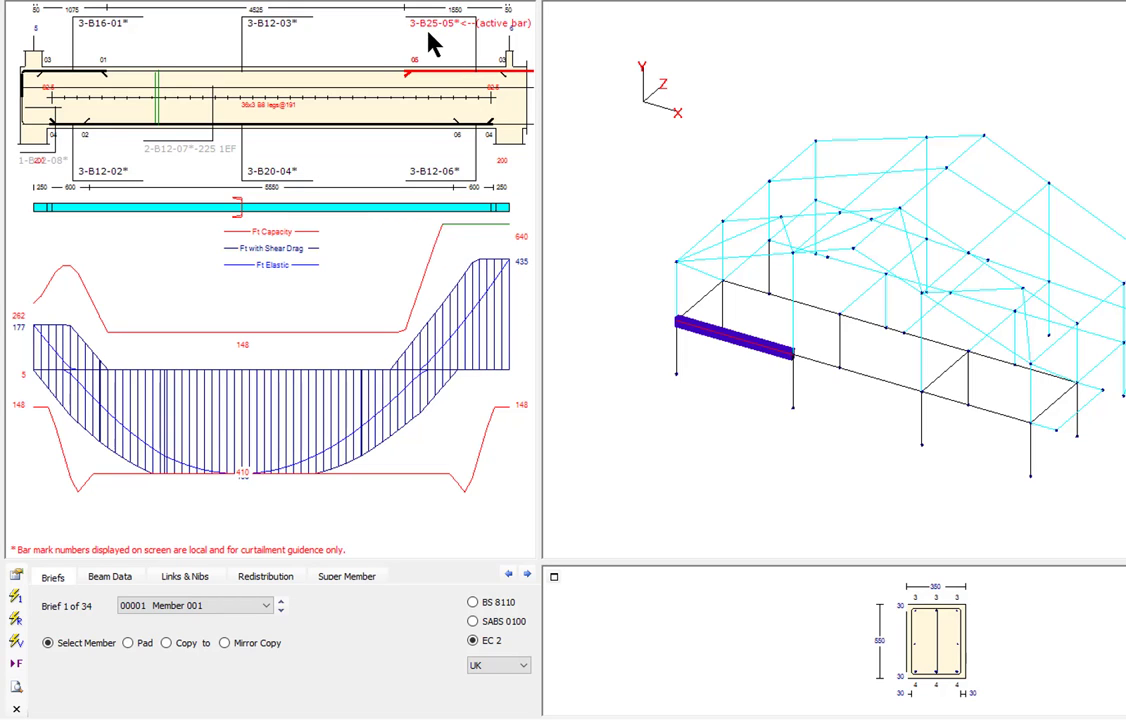
right_click(438, 31)
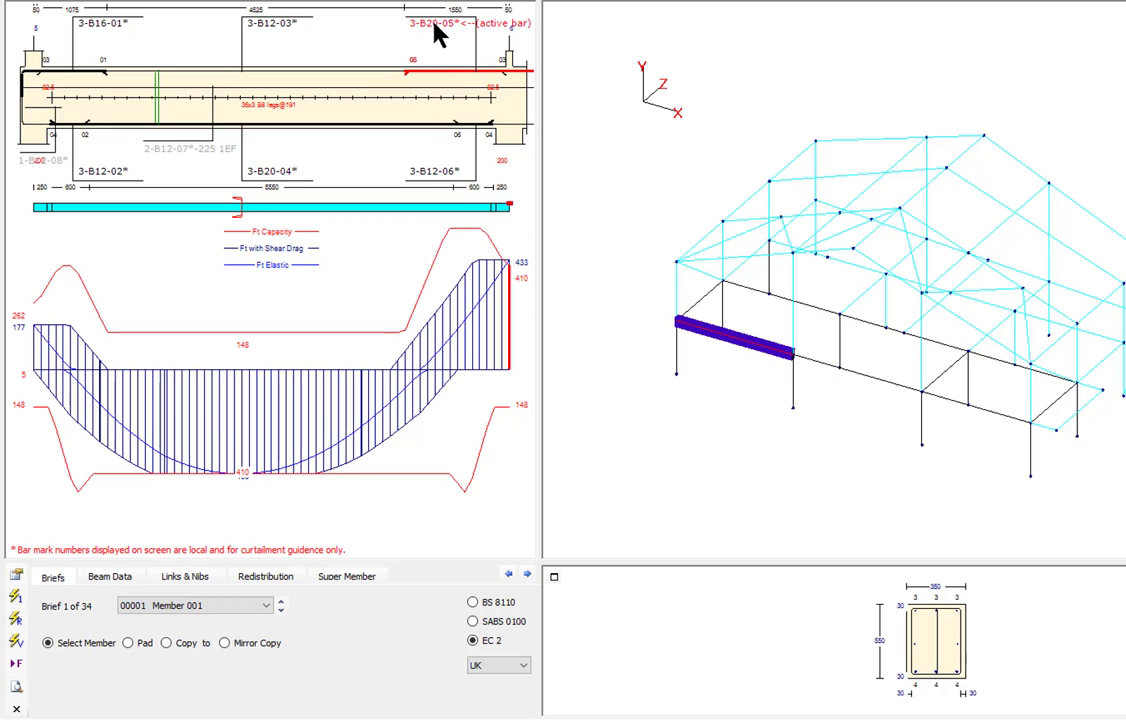
Try moment redistribution of 5 and 10 at the right end of member 001 and restore it to 0.
click(108, 580)
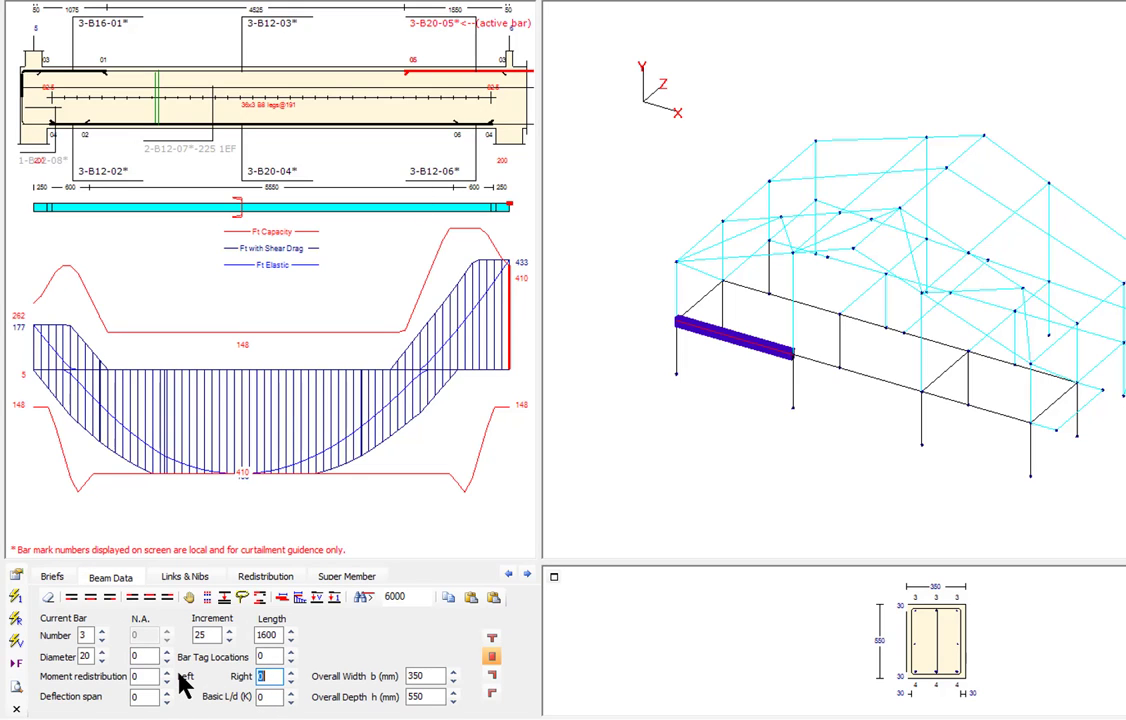
click(292, 674)
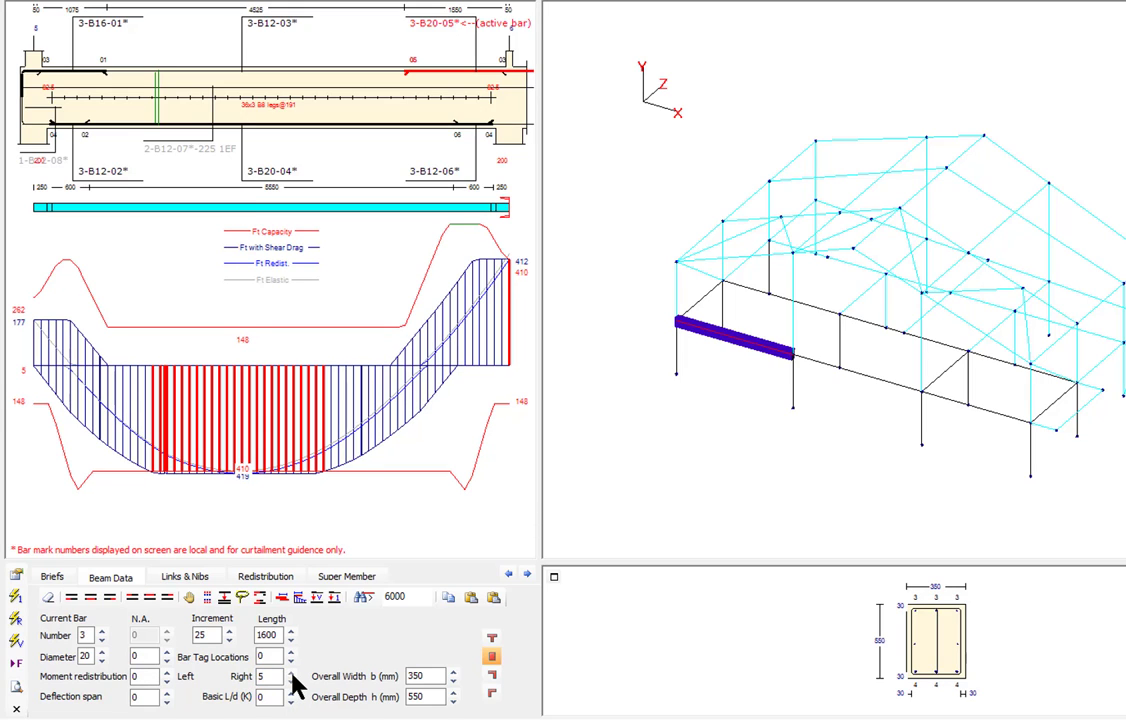
click(292, 675)
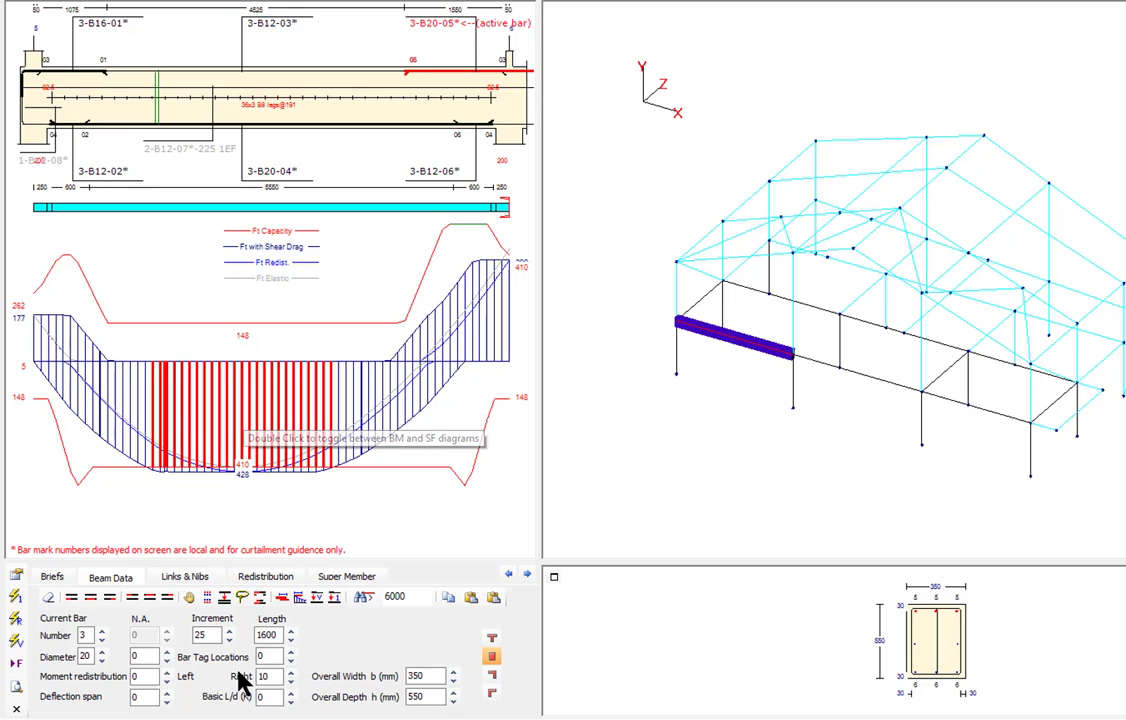
click(291, 681)
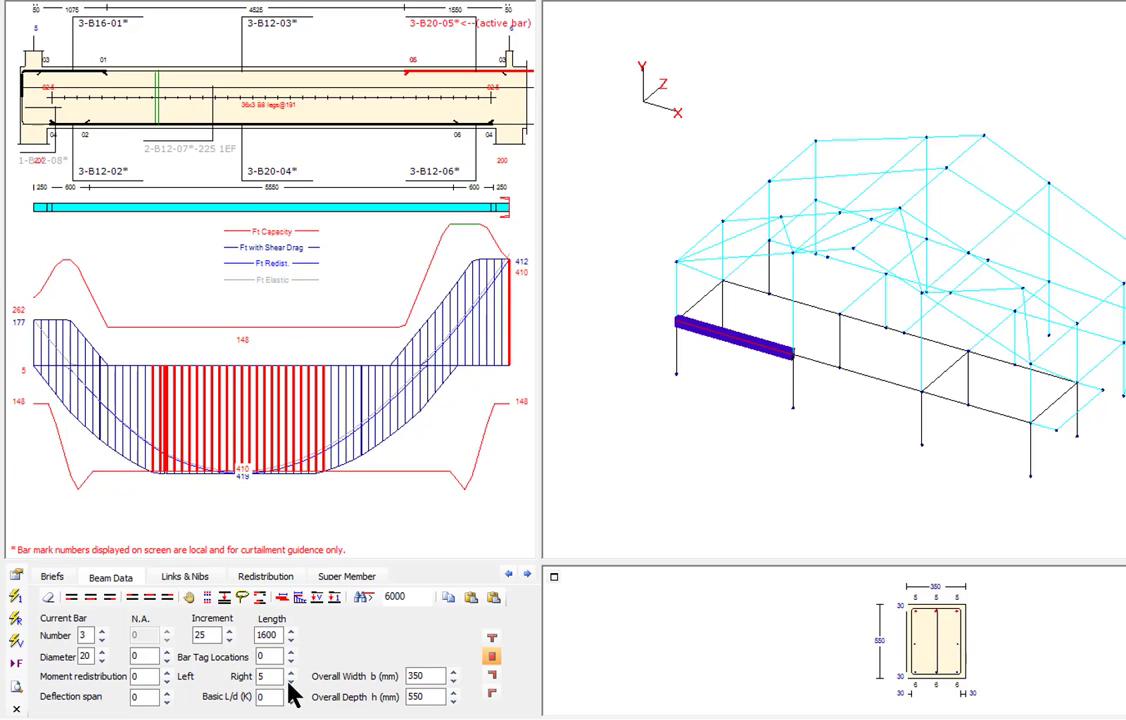
click(291, 681)
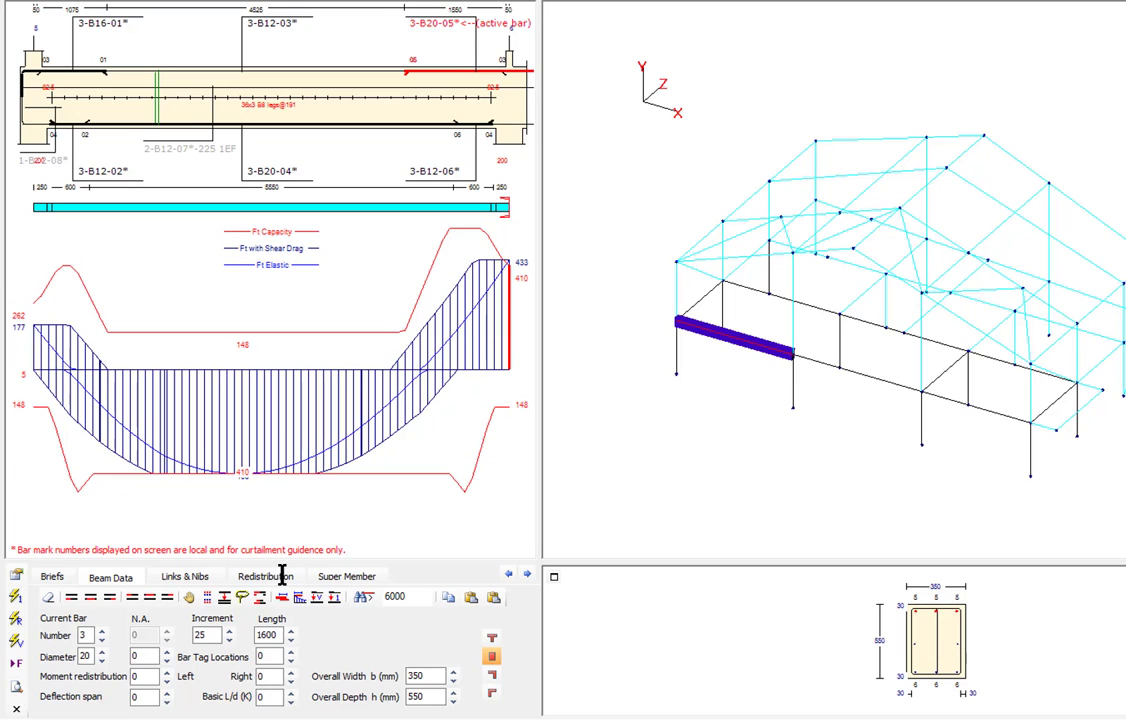
Set top bars 05 of member 001 to 3-B25 and split them into groups of 2-B25 and 1-B25.
click(436, 26)
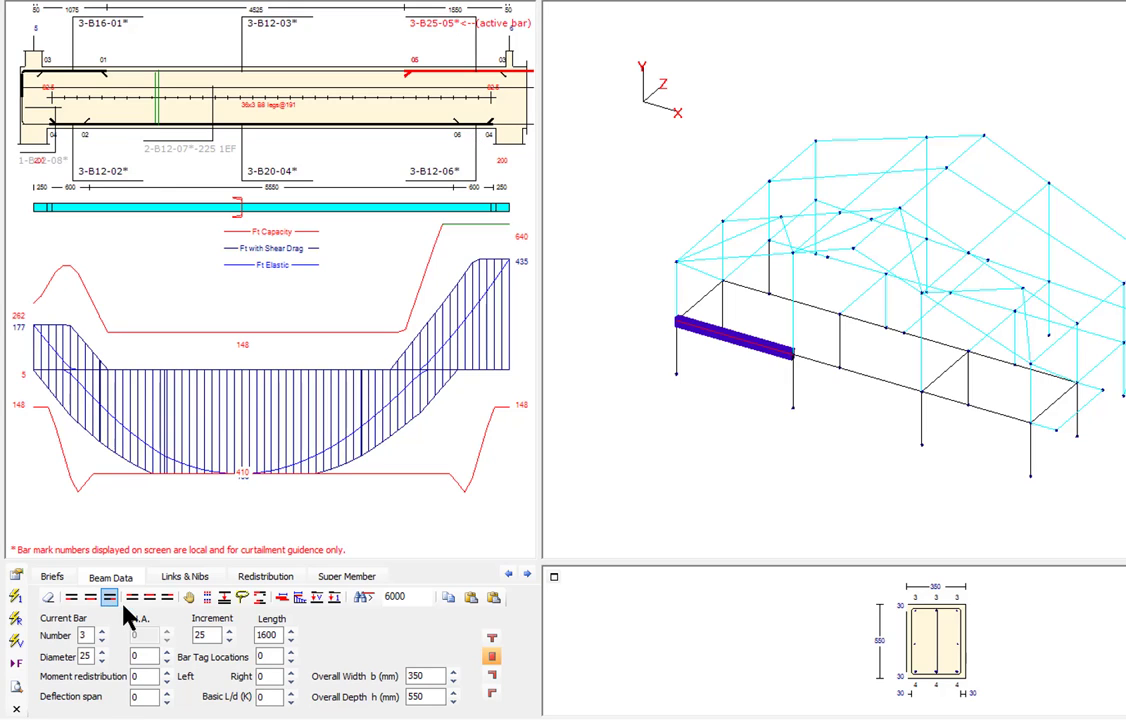
click(224, 605)
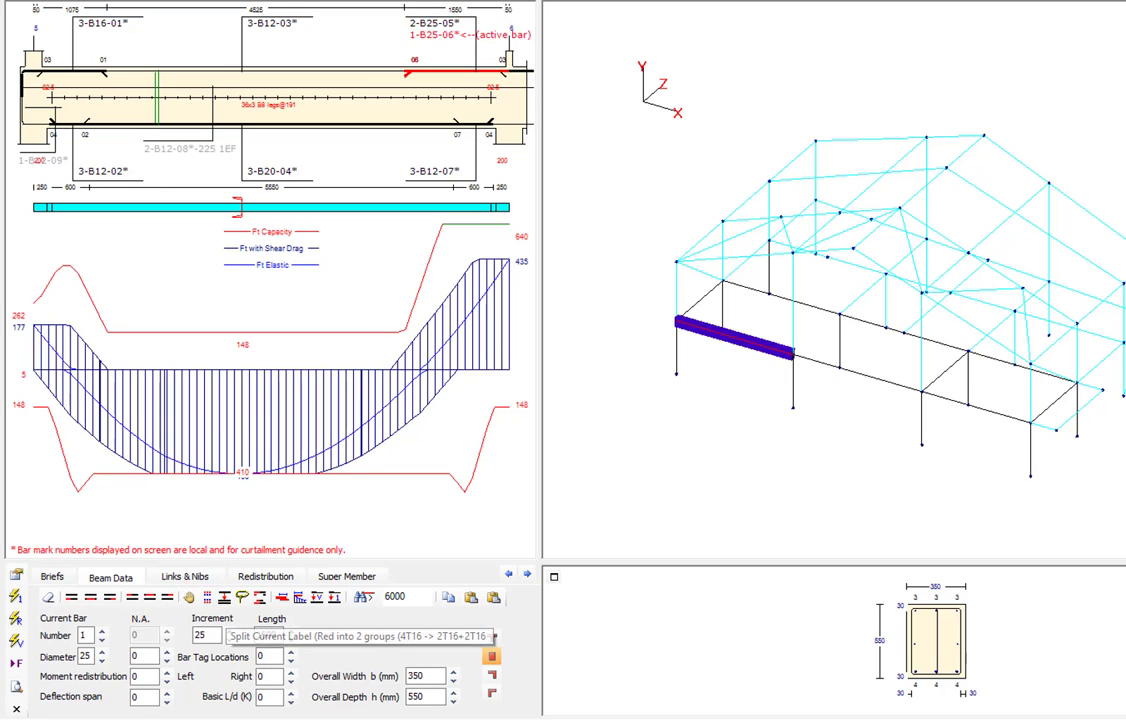
Try 2-B20 for the split top bars 05, restore them to 2-B25, and reduce the diameter of the single top bar 06.
click(435, 27)
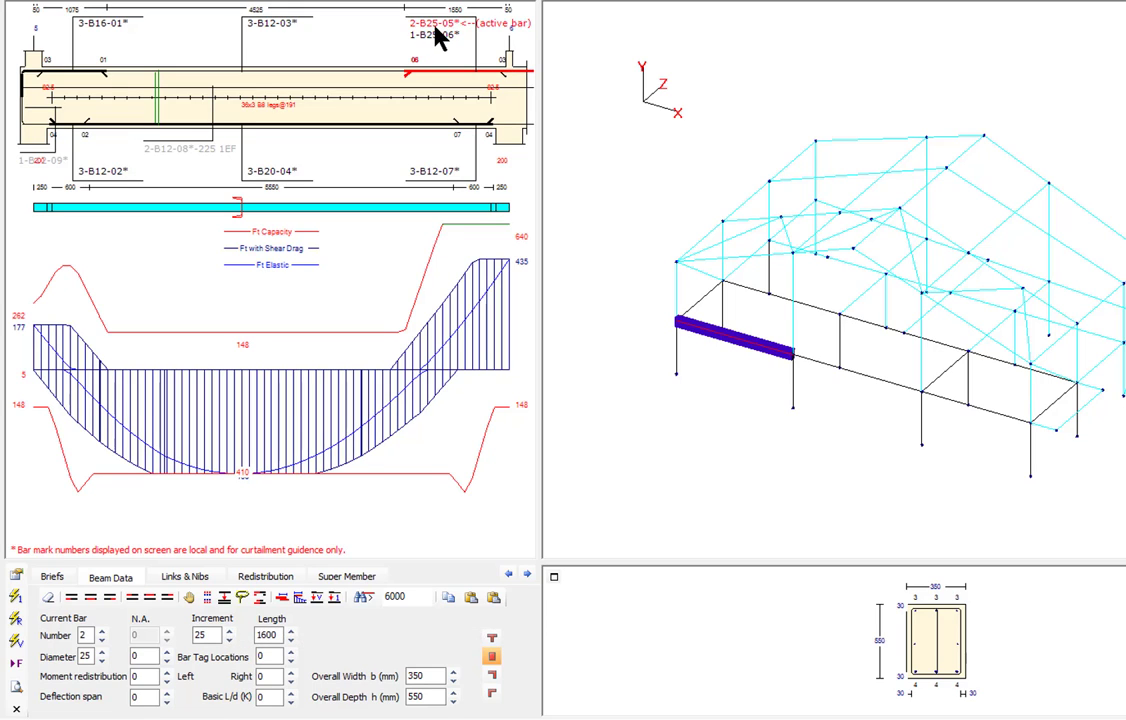
right_click(433, 27)
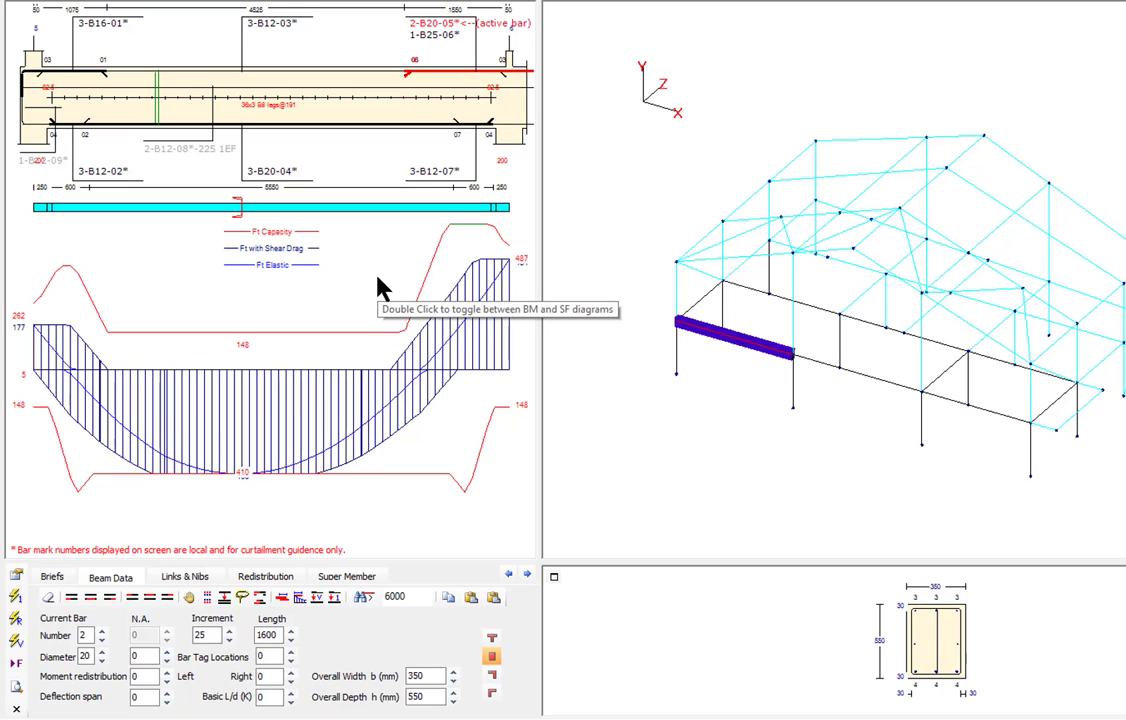
click(441, 32)
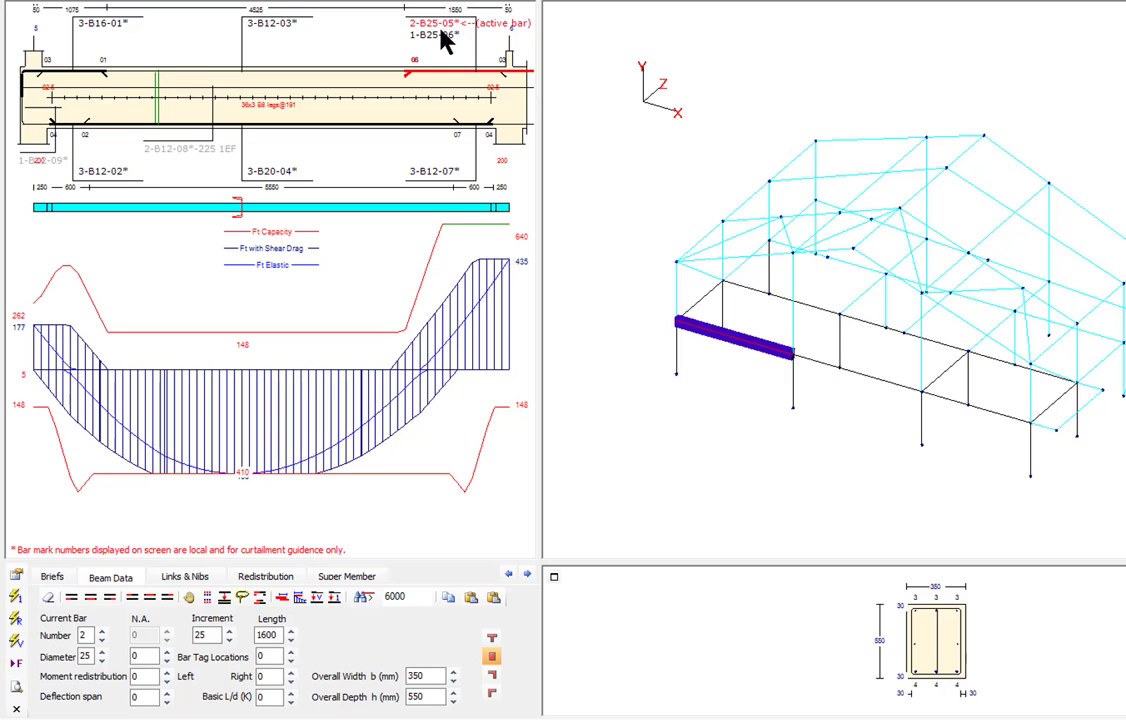
click(432, 37)
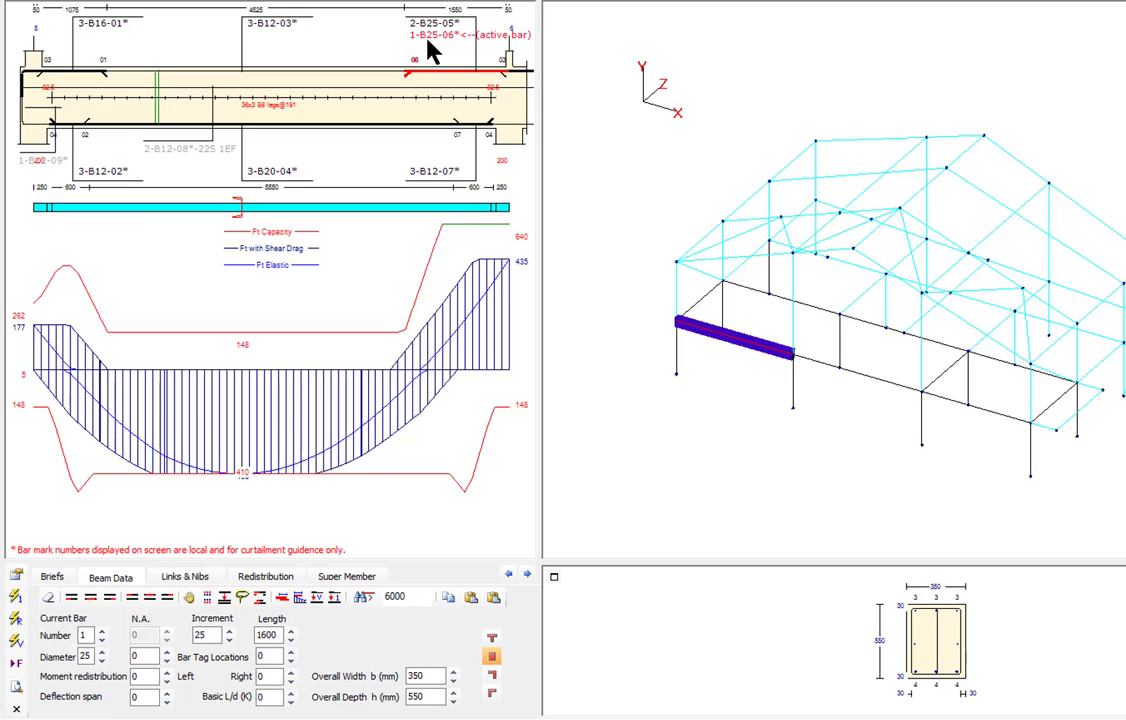
right_click(435, 44)
Open the design of circular column member 067 and examine its slenderness, axial, moment capacity and shear checks.
click(795, 398)
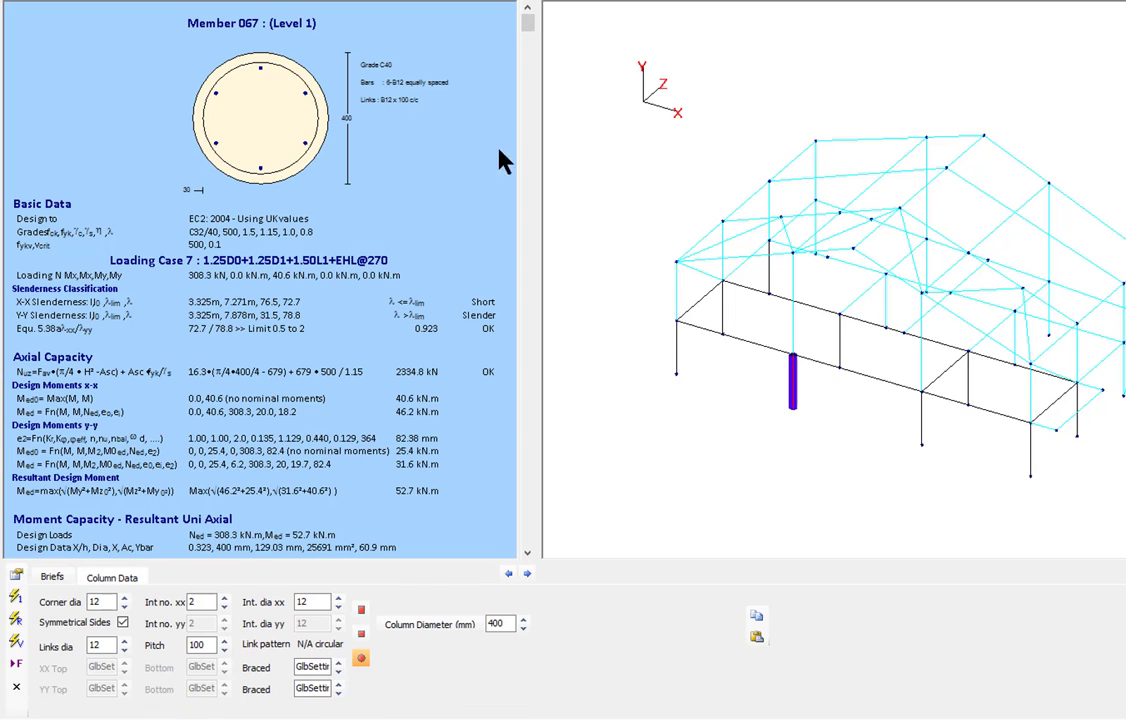
scroll(530, 276, down, 15)
scroll(527, 300, down, 5)
scroll(533, 62, up, 7)
scroll(533, 50, up, 4)
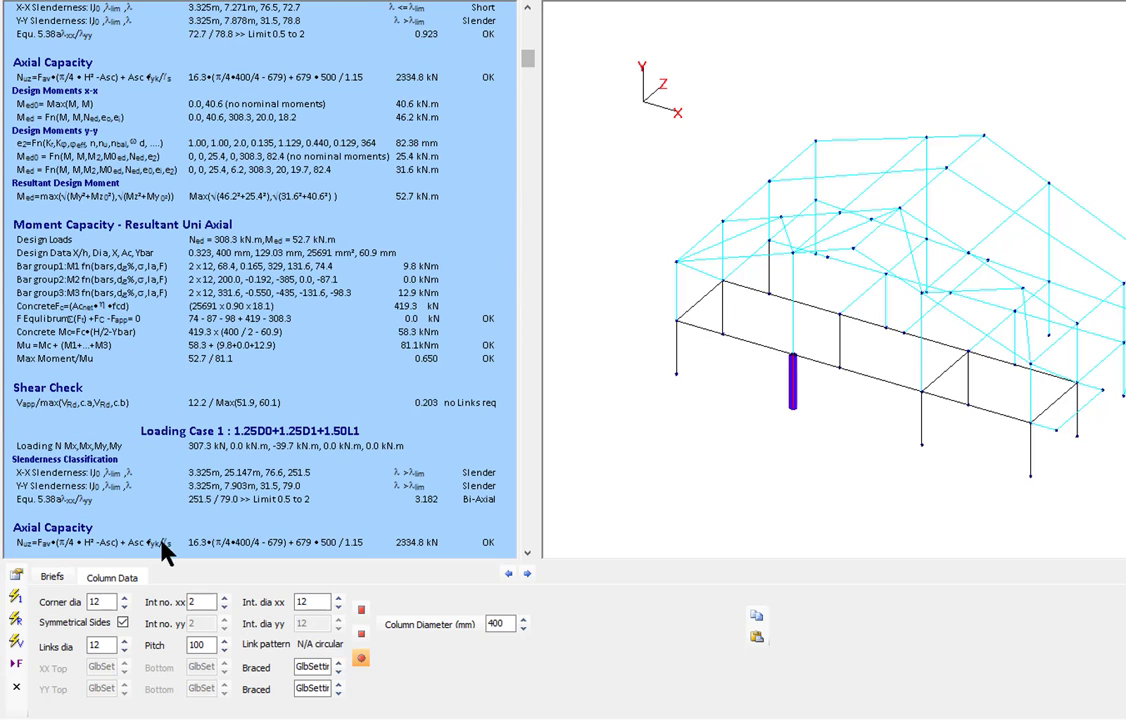
Set the circular column's corner bar diameter to 20 mm and its intermediate bar number to 4.
click(528, 6)
click(125, 604)
click(122, 598)
click(124, 598)
click(124, 598)
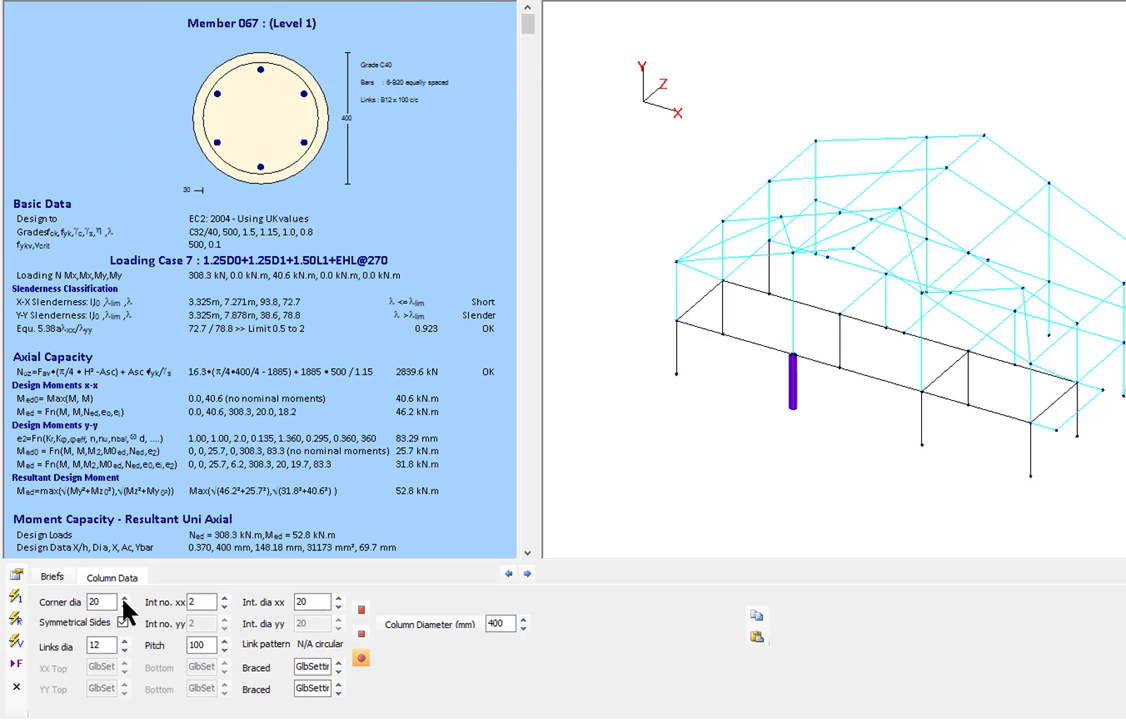
click(224, 598)
click(224, 598)
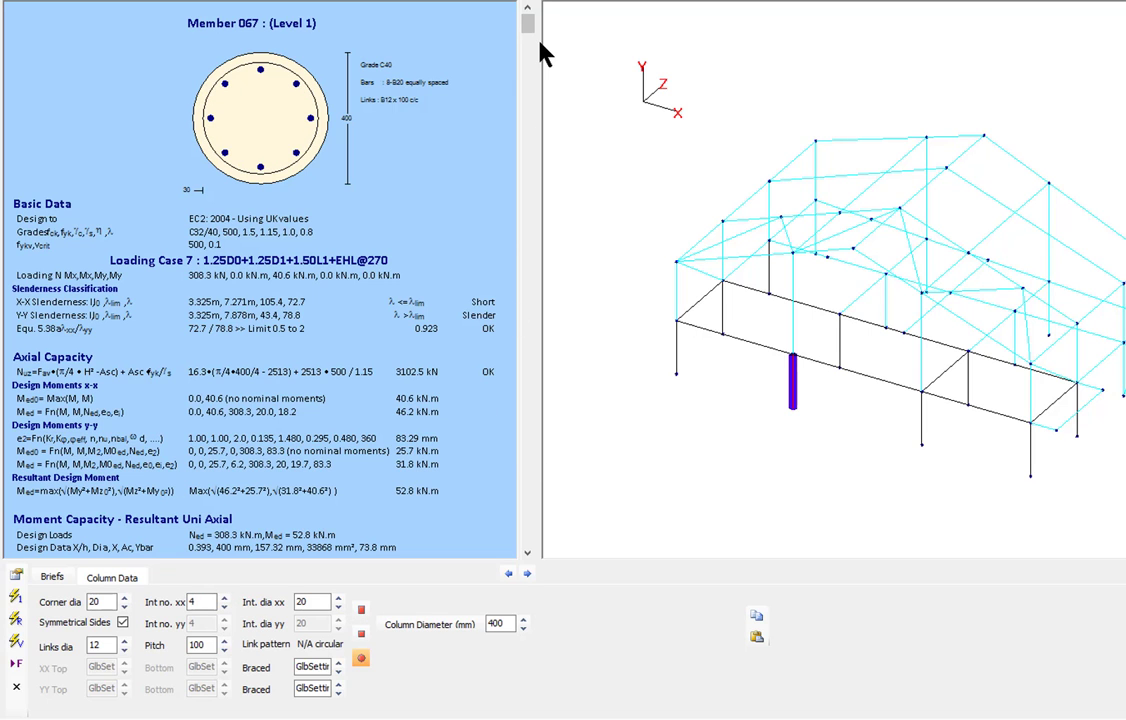
Set the circular column's corner bar diameter to 32 mm and its intermediate bar number to 6.
drag(529, 28, 549, 3)
click(125, 599)
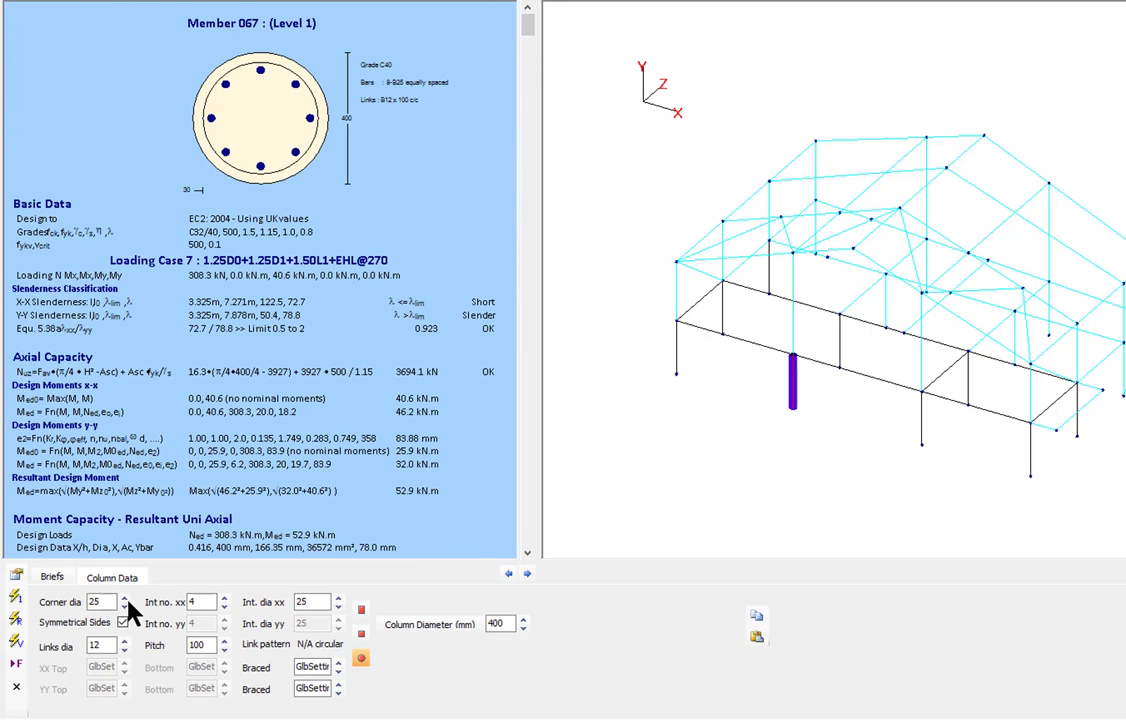
click(125, 599)
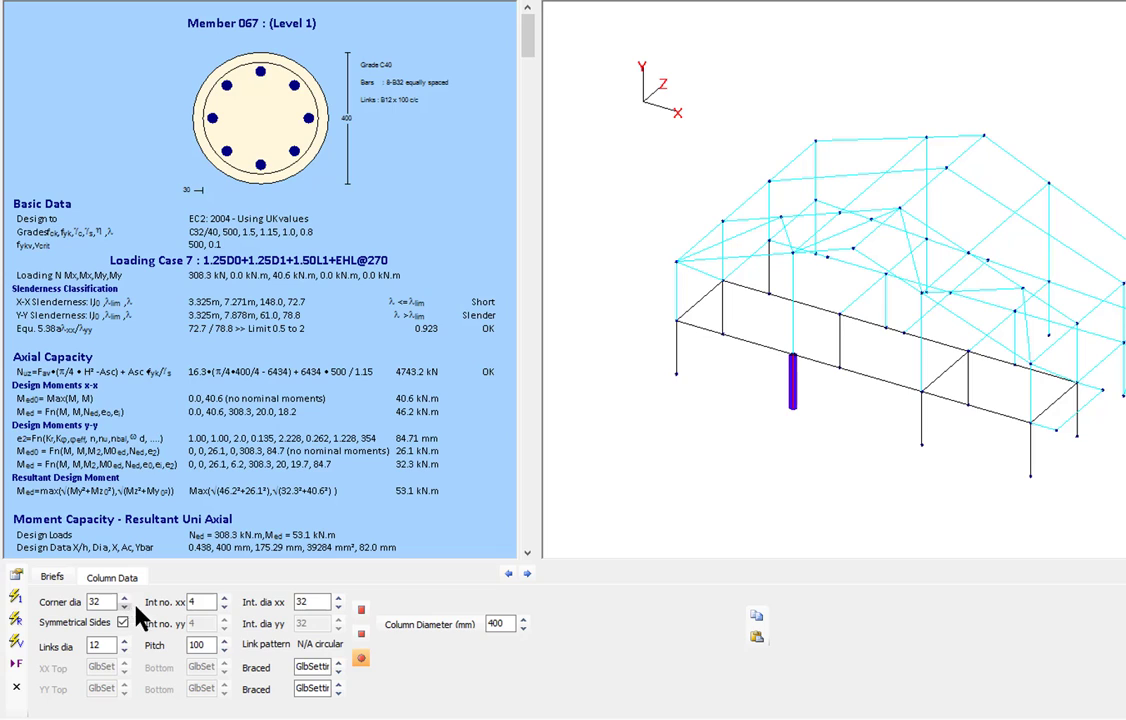
click(225, 598)
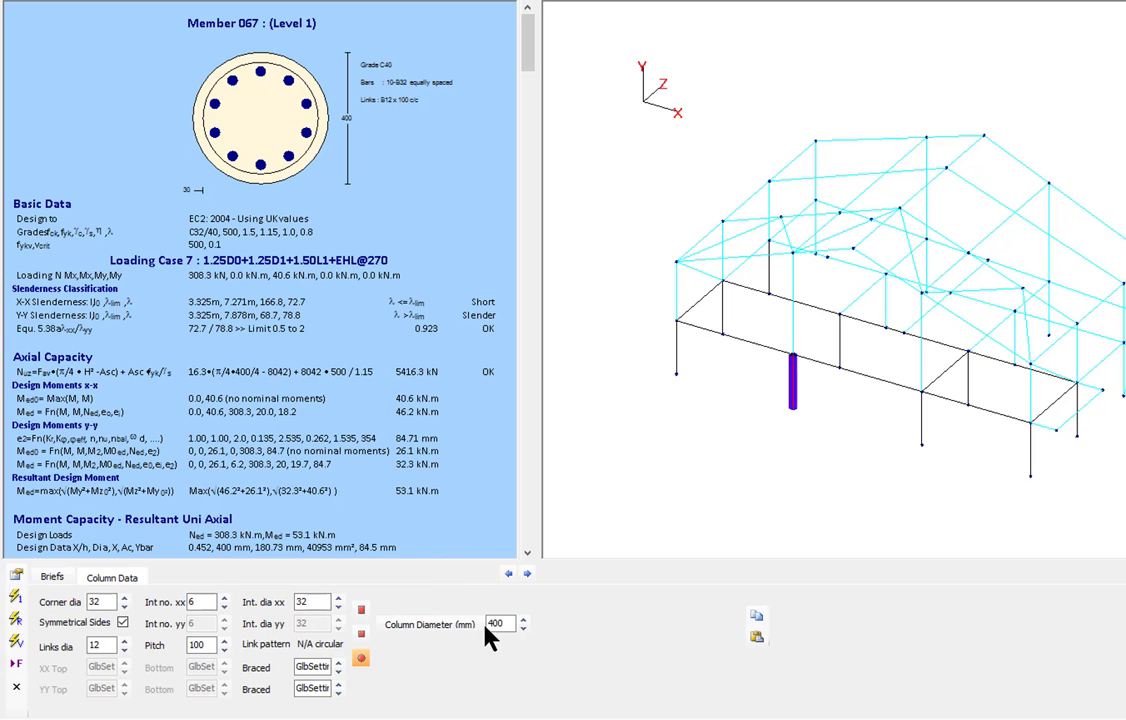
Set the column diameter to 450 mm and review the capacity and dimensional checks.
click(521, 619)
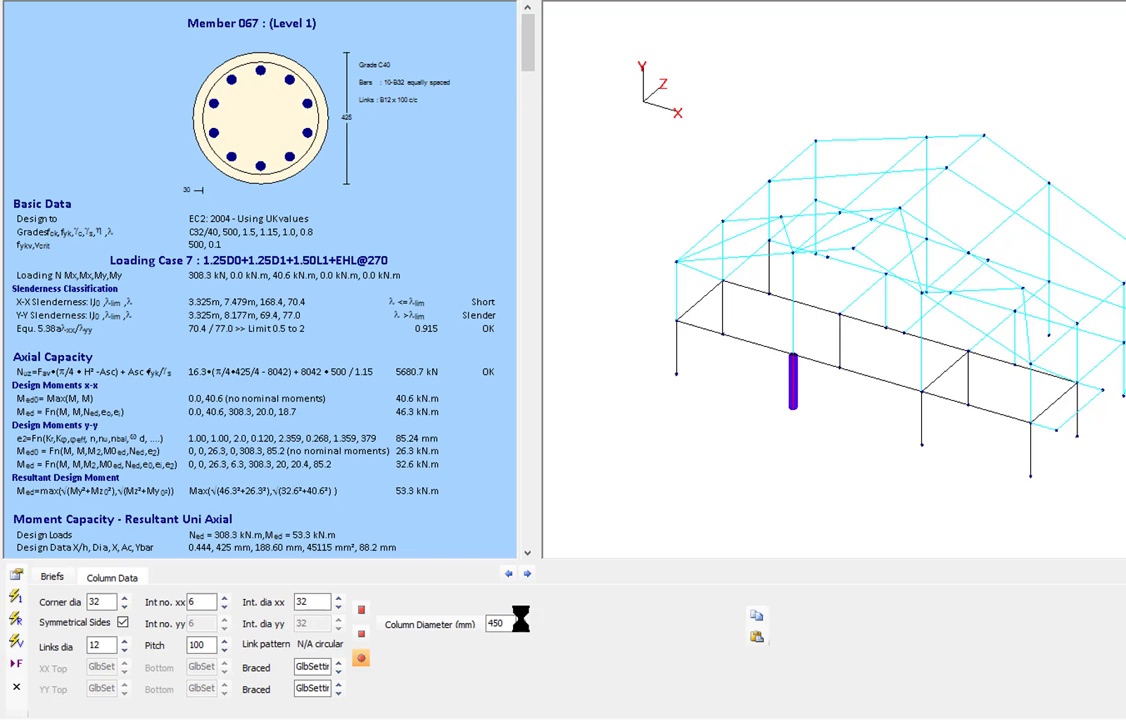
click(521, 619)
mouse_move(531, 70)
mouse_down()
mouse_move(535, 190)
mouse_move(638, 269)
mouse_move(588, 337)
mouse_up()
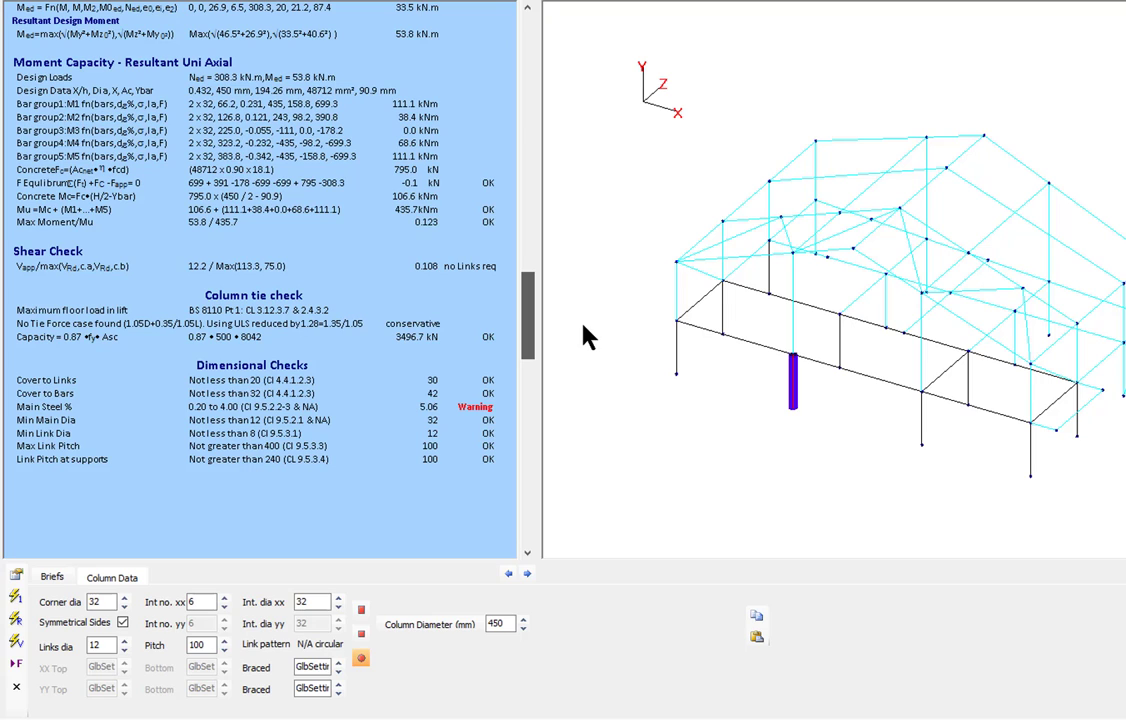
Set the column's corner bar diameter to 25 mm and its intermediate bar number to 8, checking the moment capacity.
click(123, 607)
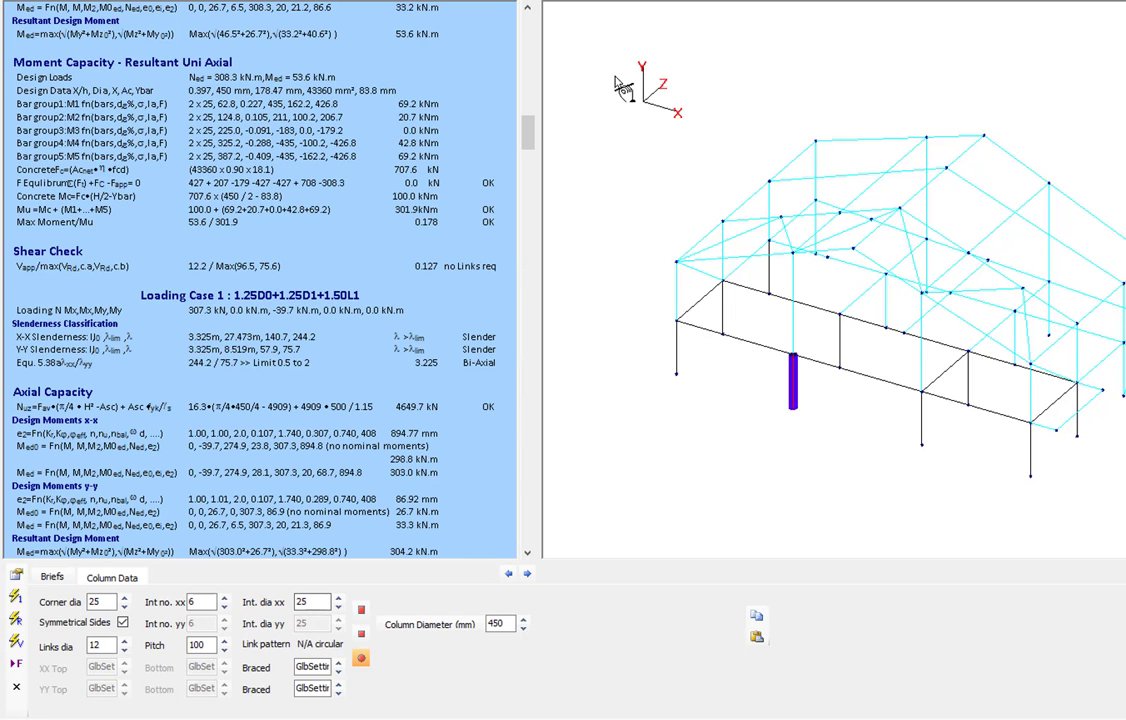
drag(527, 137, 495, 25)
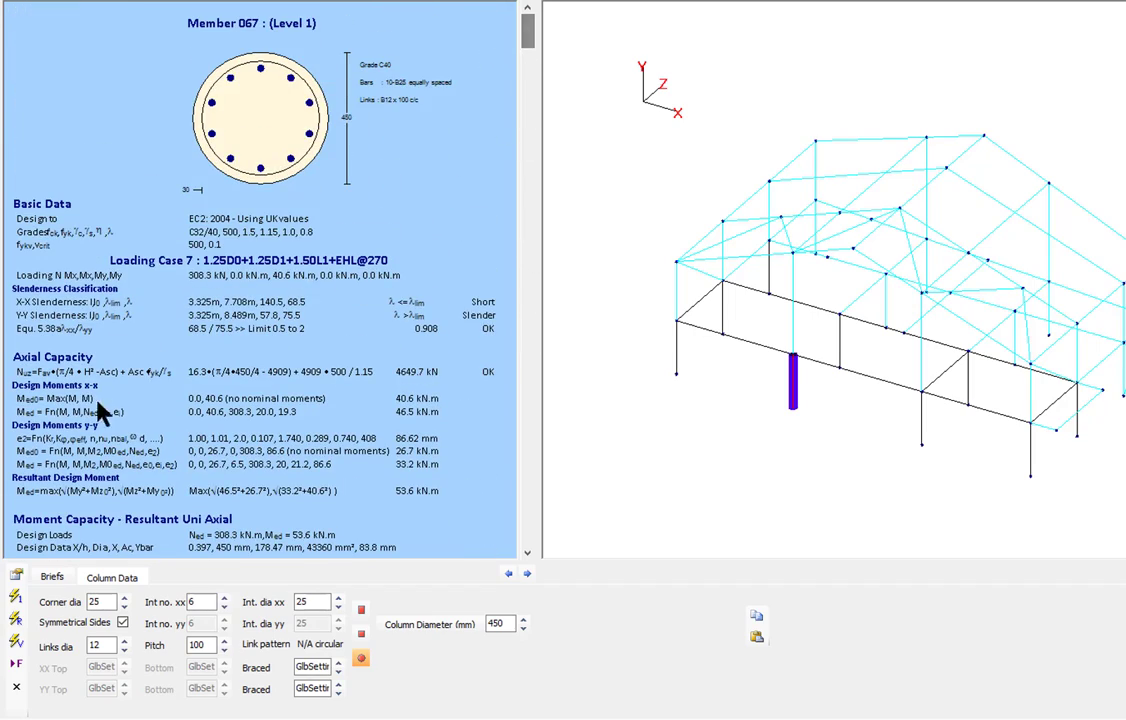
click(226, 602)
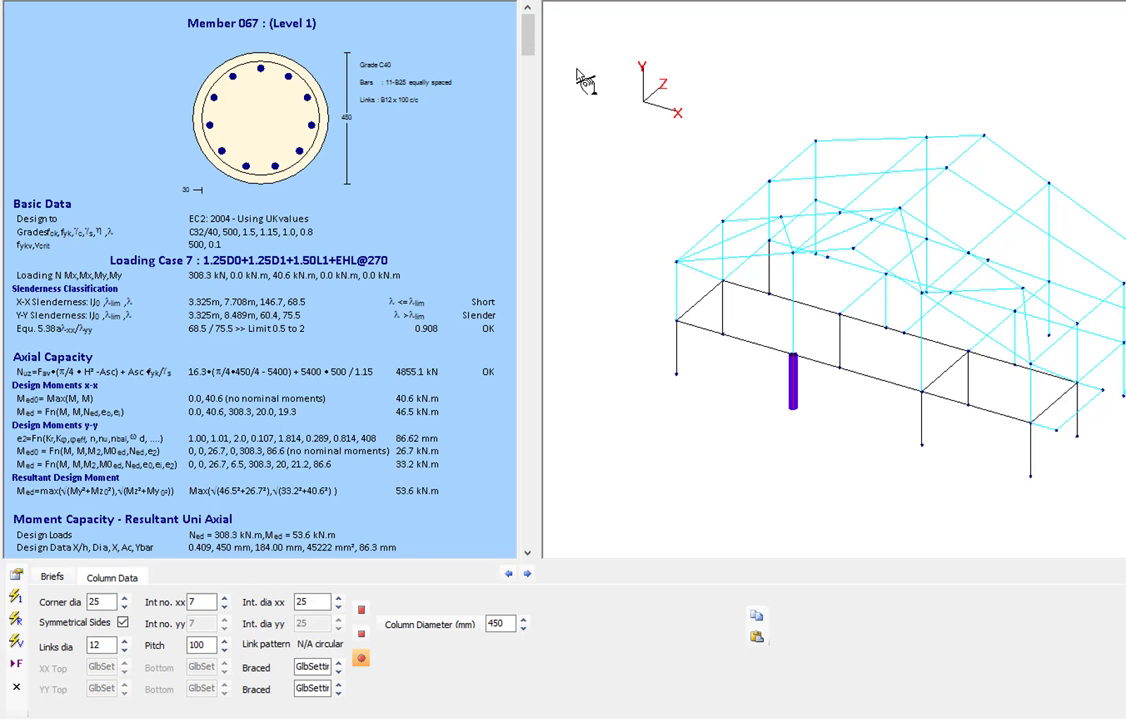
drag(530, 45, 563, 290)
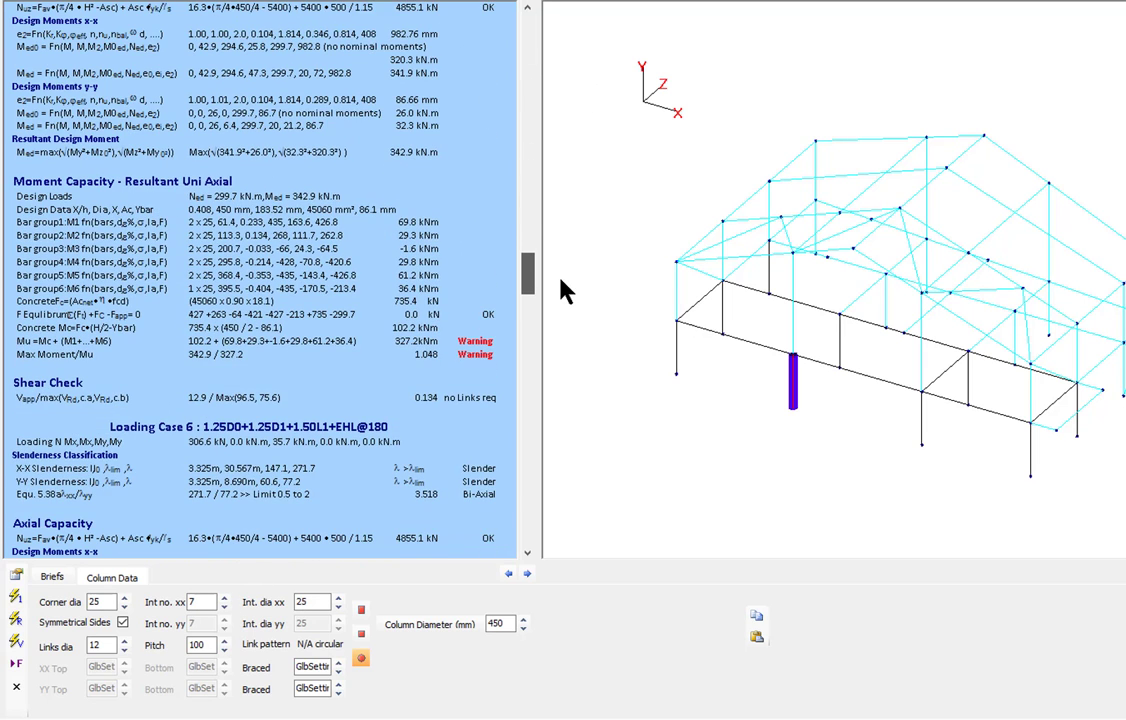
click(225, 599)
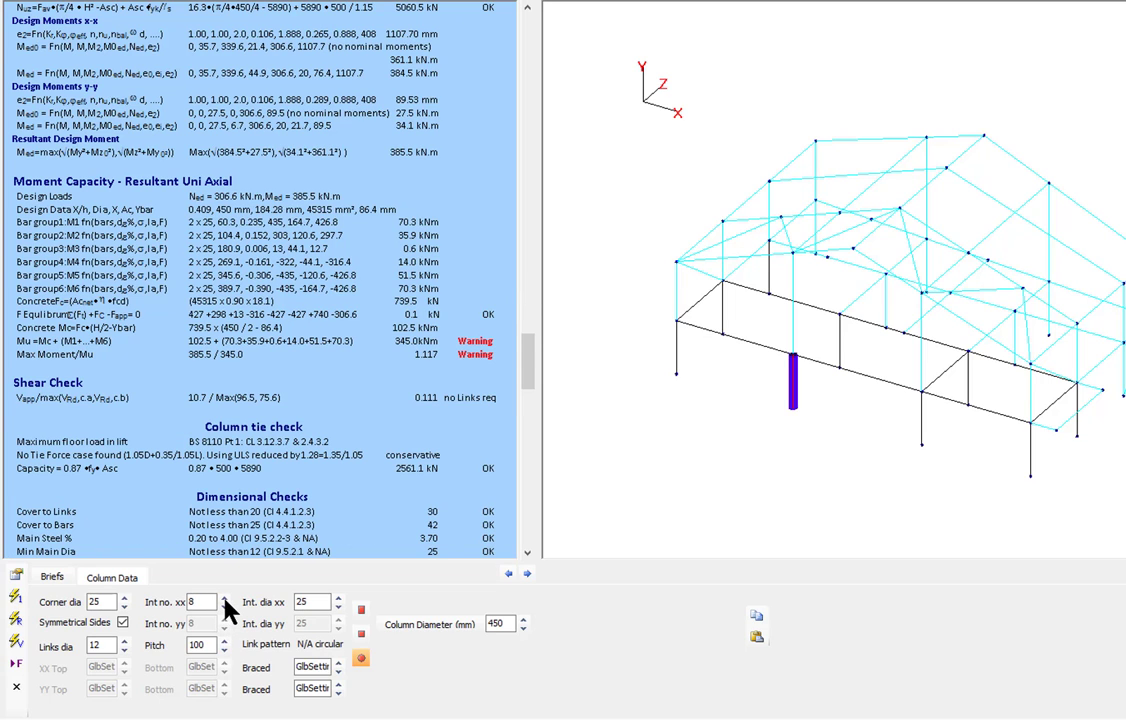
click(225, 599)
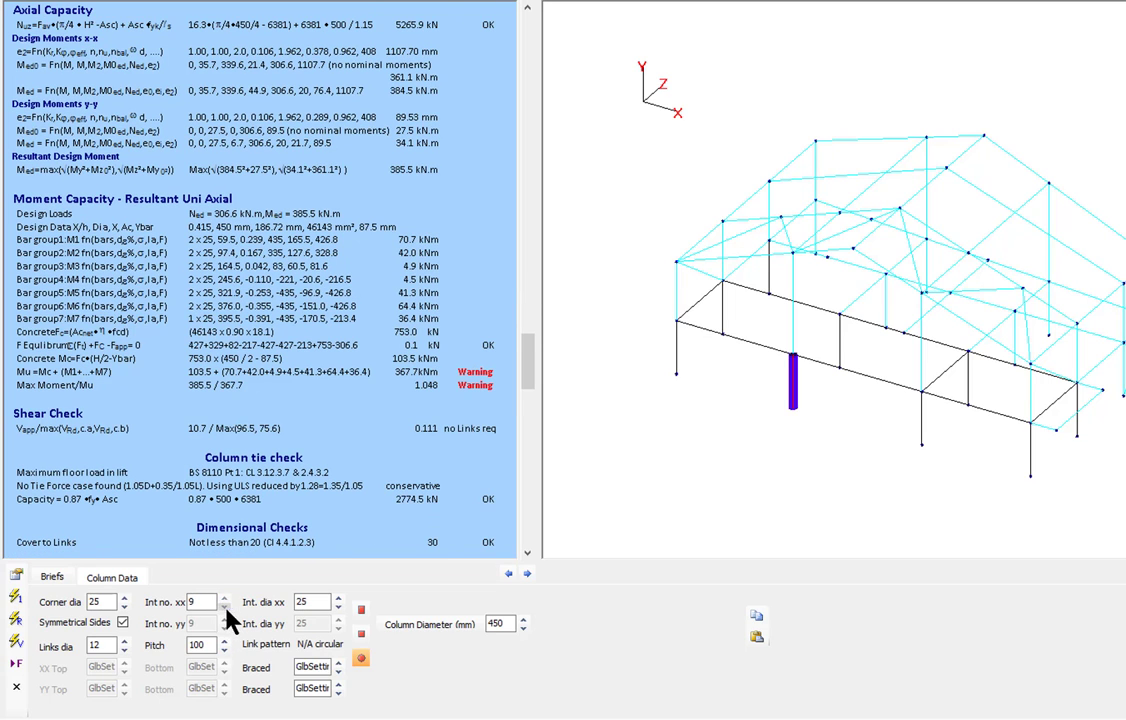
click(225, 606)
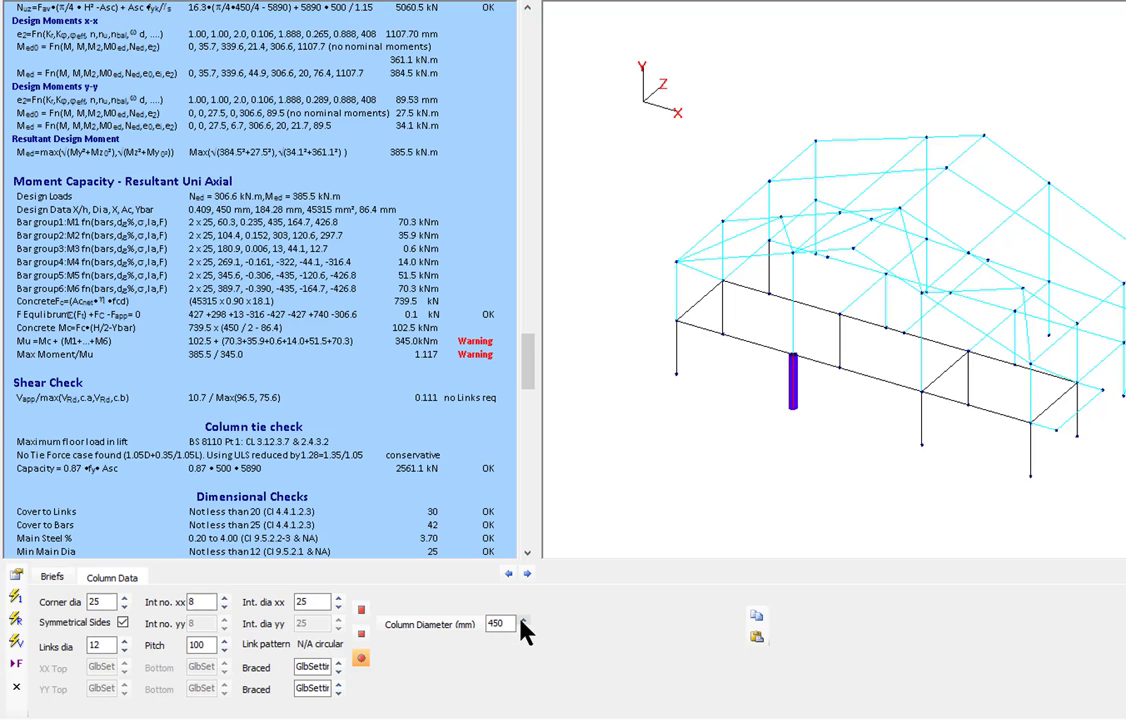
Set the column diameter to 500 mm, the corner bar diameter to 32 mm and the intermediate bar number to 4.
click(521, 619)
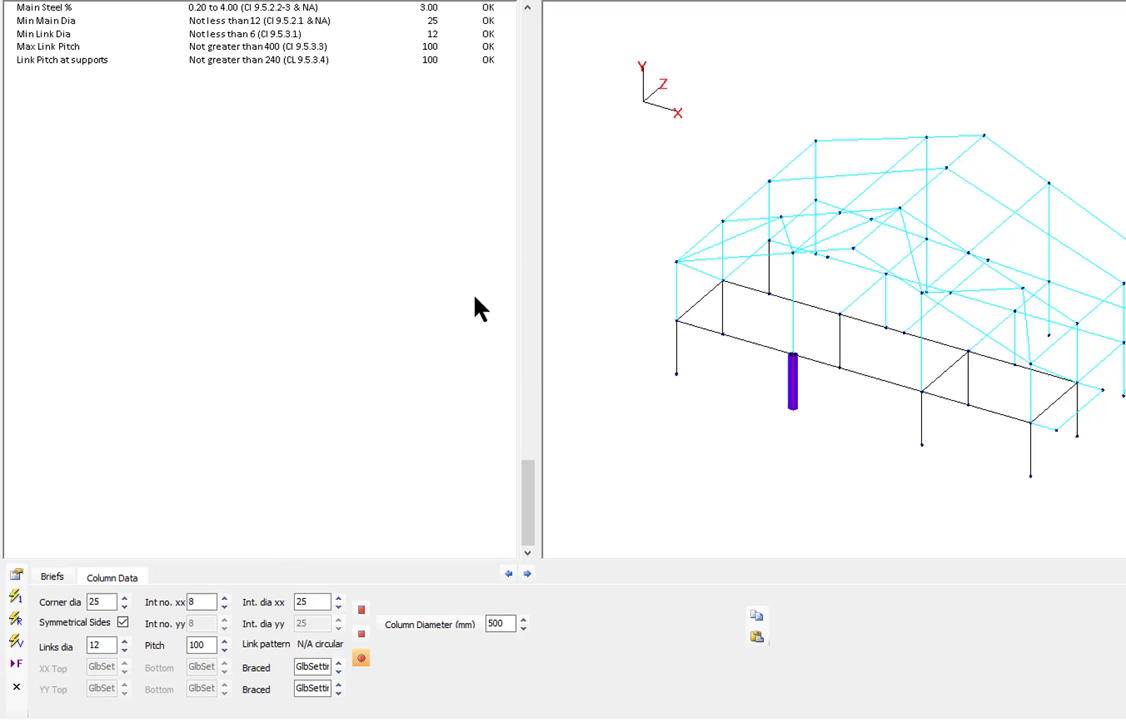
drag(528, 463, 545, 38)
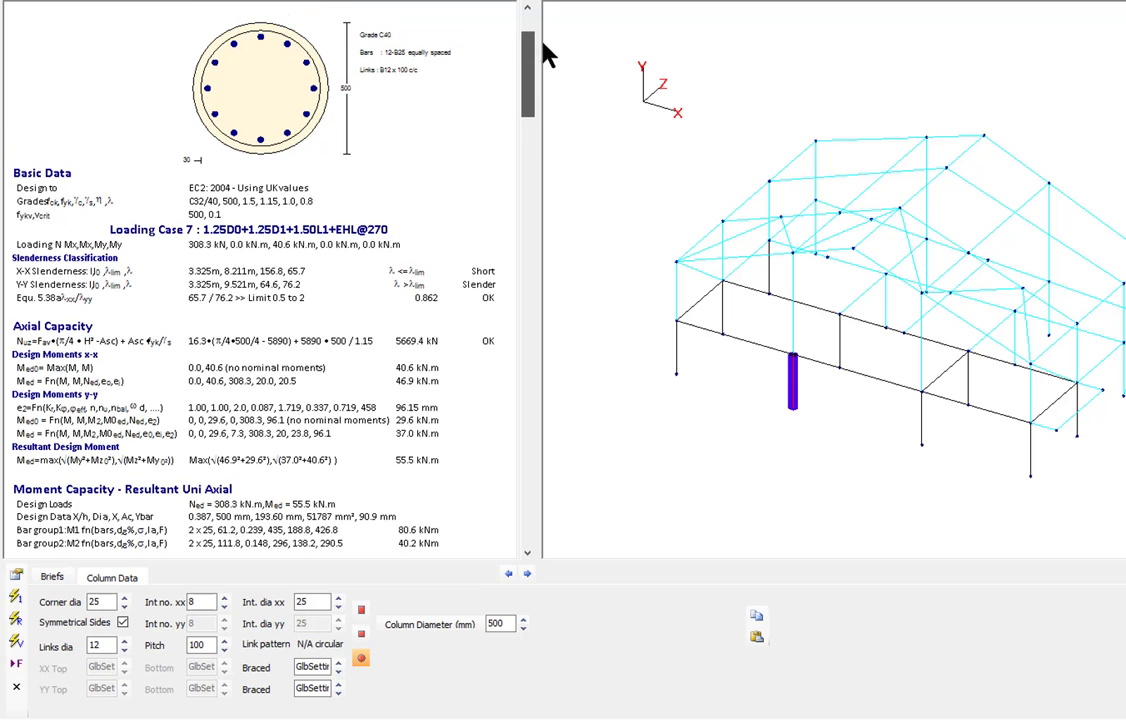
click(225, 608)
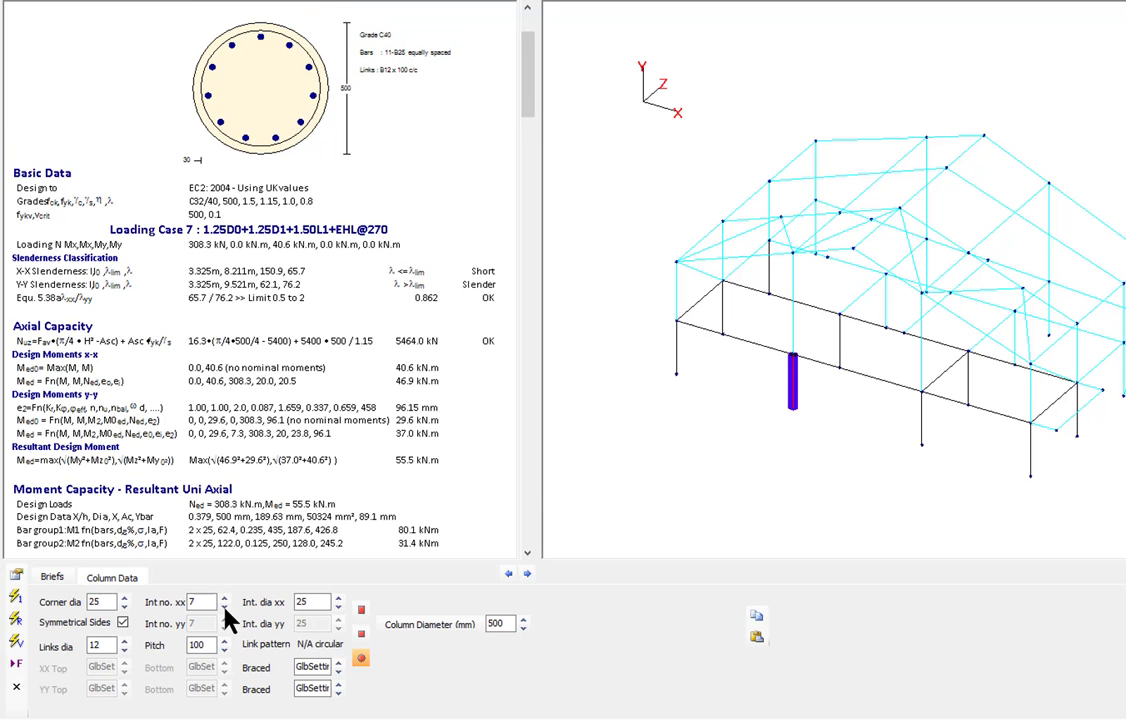
click(225, 608)
click(225, 598)
click(125, 598)
click(225, 607)
click(225, 607)
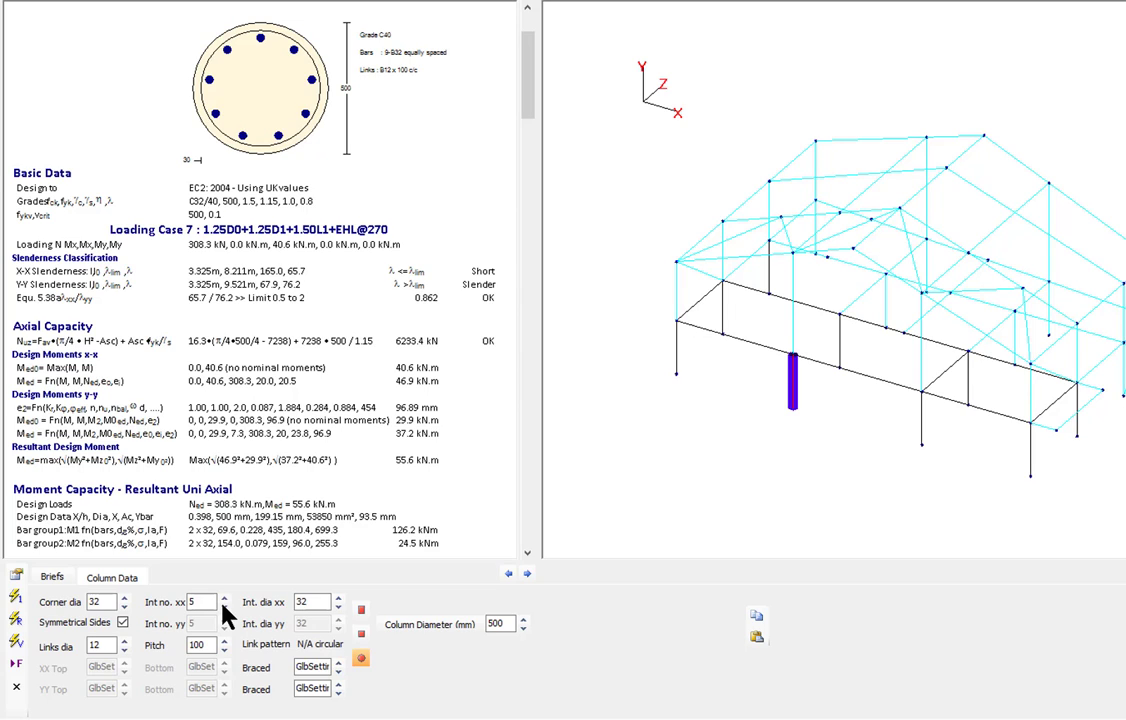
click(225, 607)
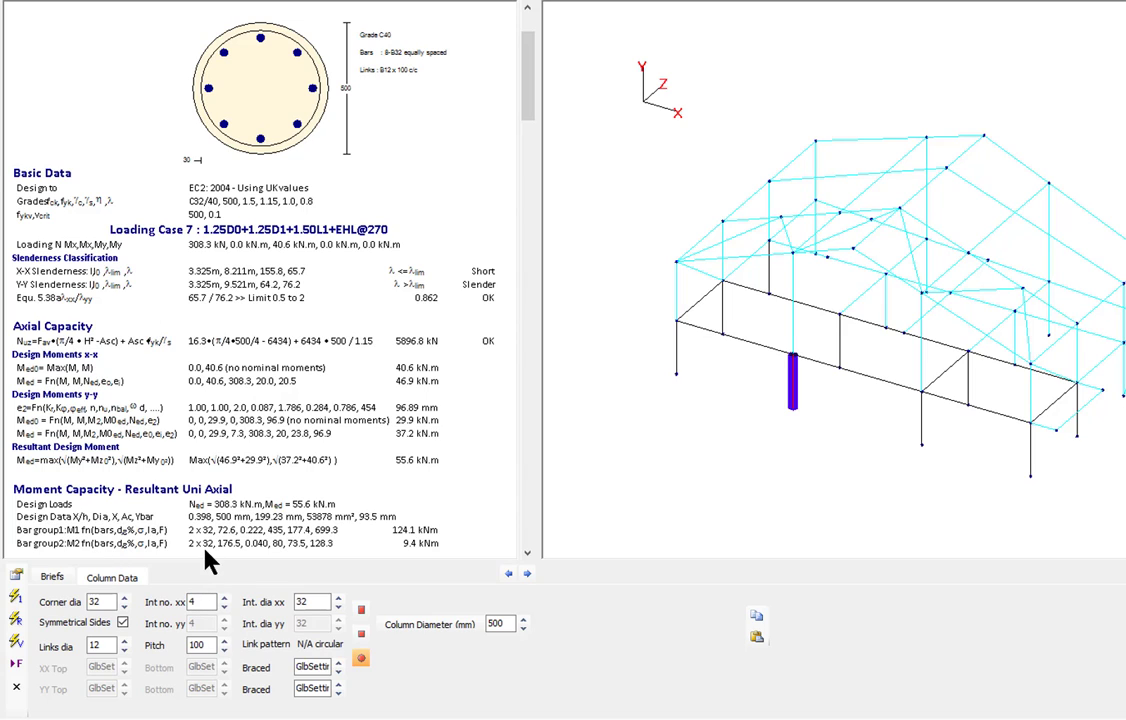
Automatically design the pad beneath the circular column and all visible beams, columns and pads, overwriting the previous reinforcement.
click(798, 418)
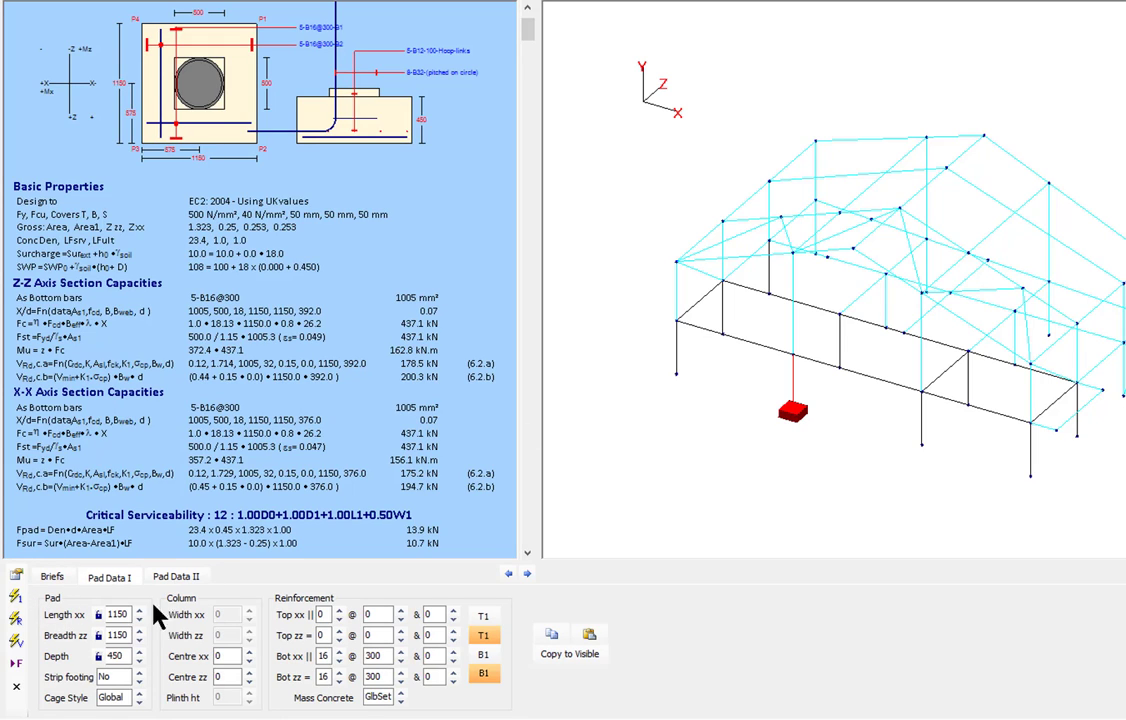
click(17, 599)
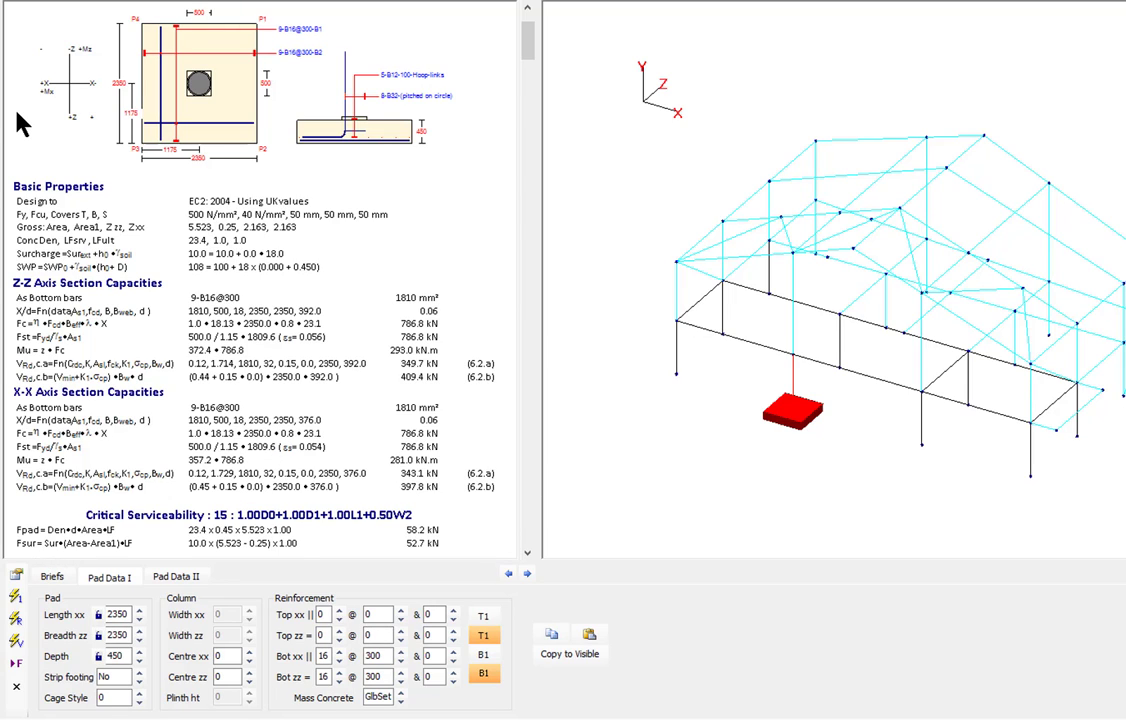
click(15, 641)
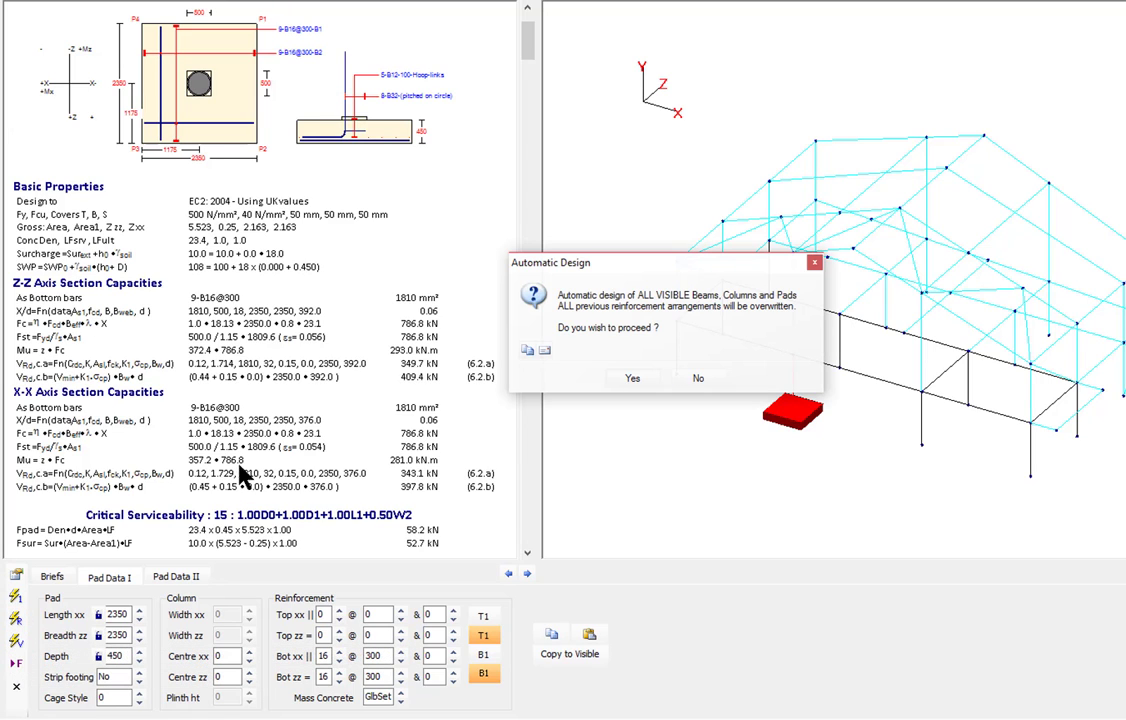
click(630, 377)
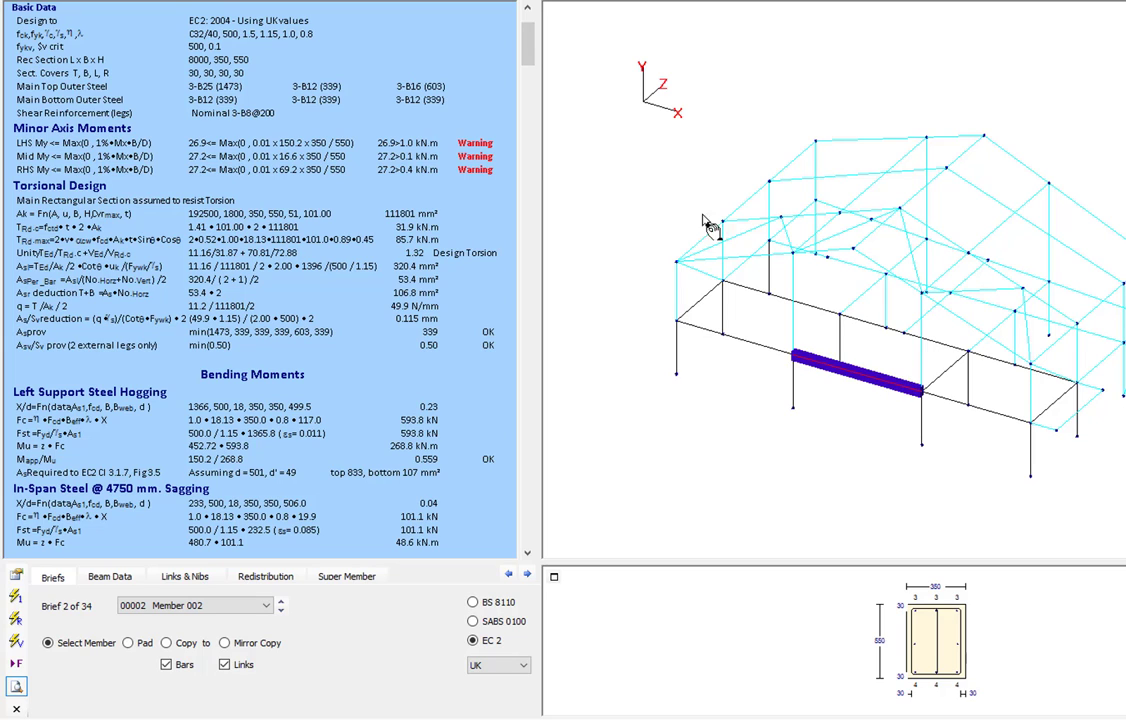
Examine the design results of several front ground-level beams, the circular column and the pad footings.
drag(532, 58, 536, 3)
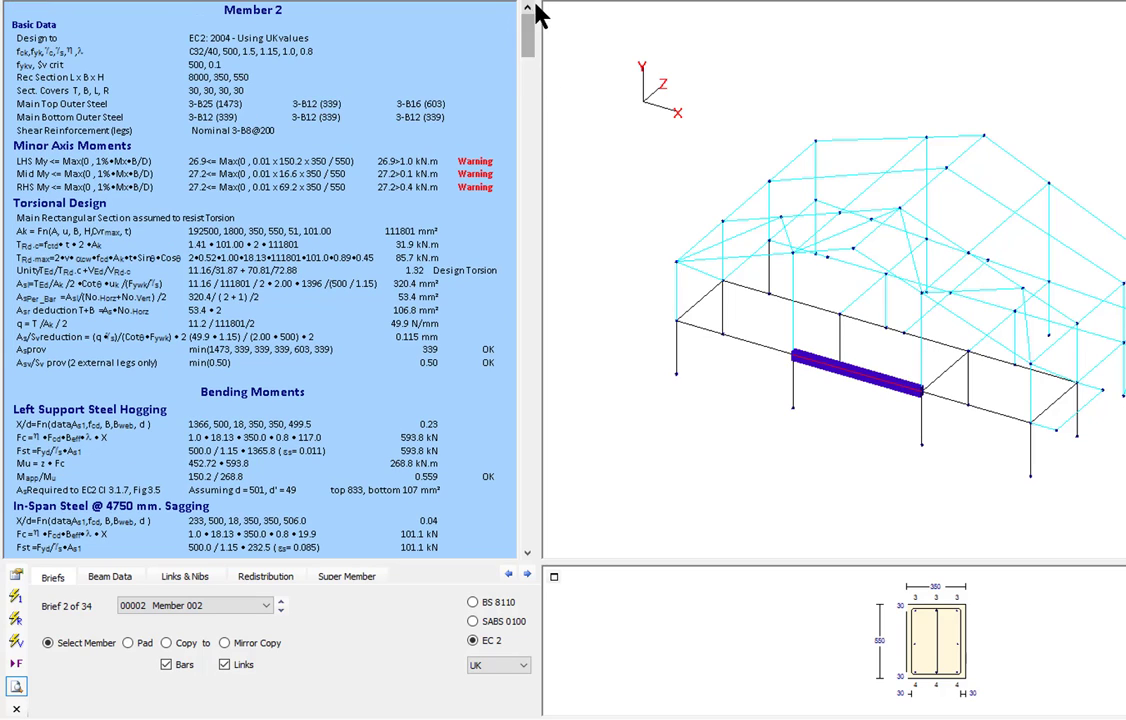
click(764, 350)
click(820, 363)
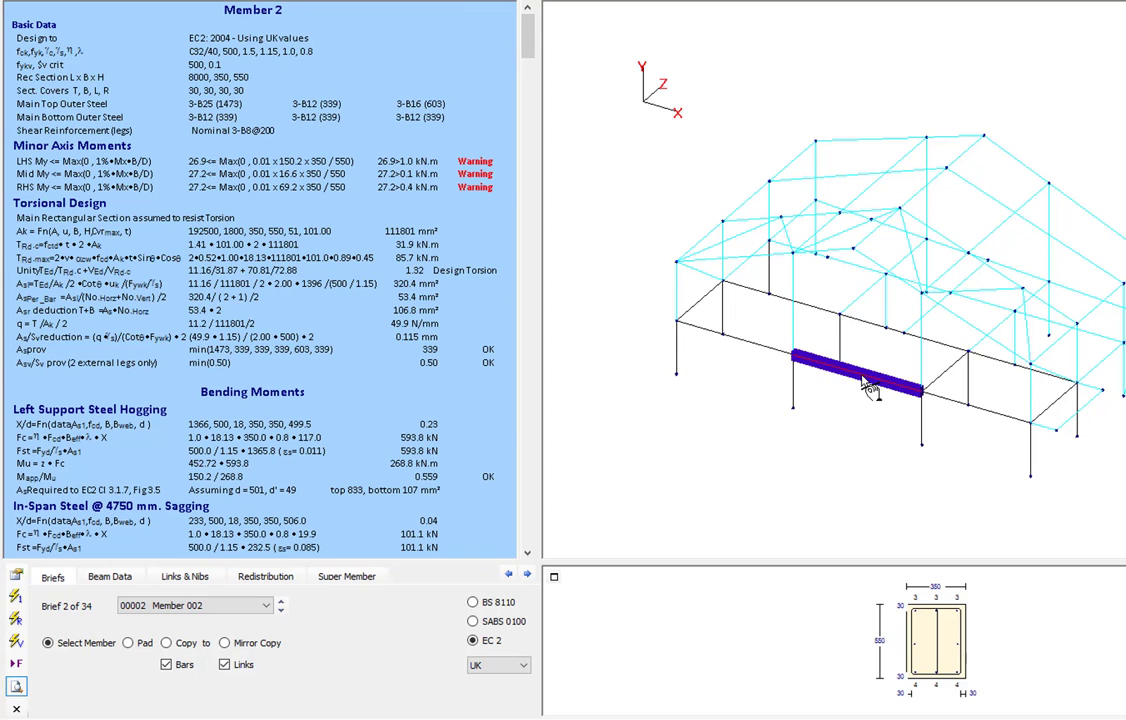
click(708, 341)
click(764, 343)
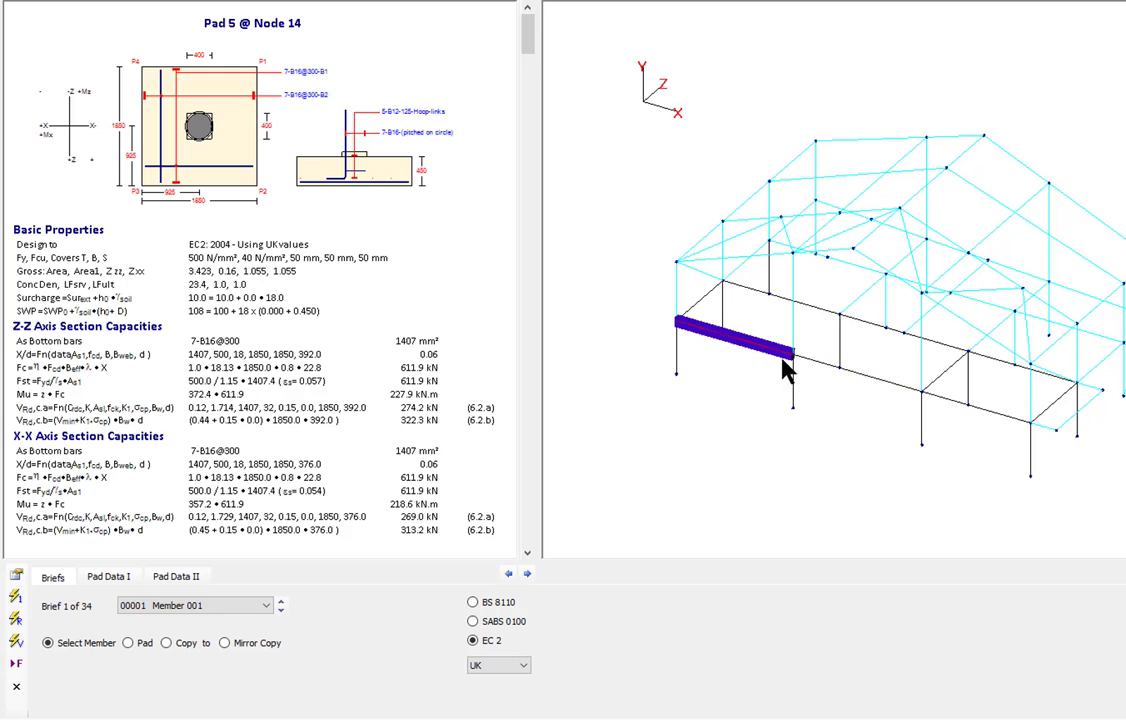
click(970, 418)
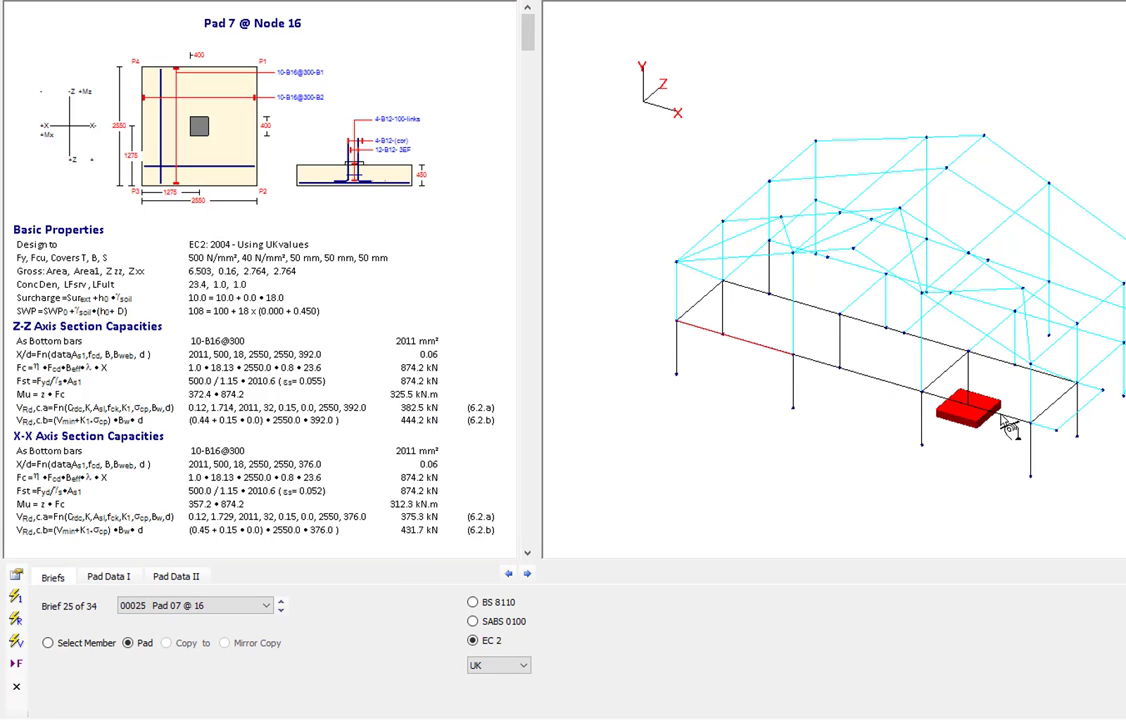
click(888, 377)
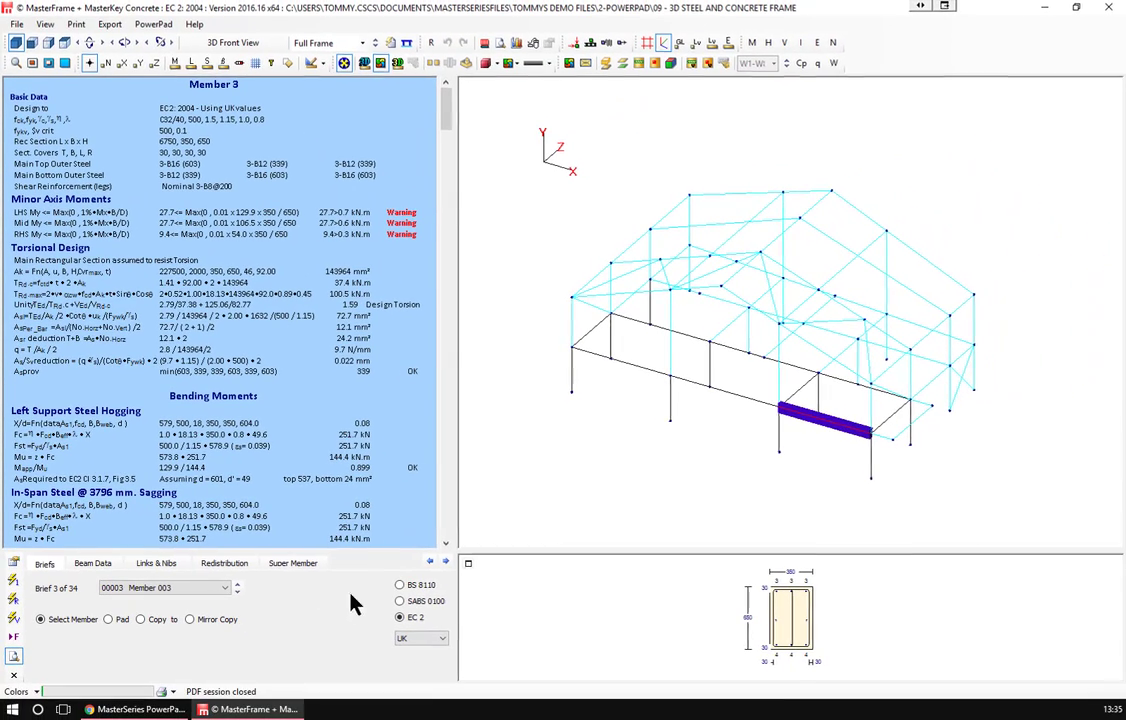
click(668, 405)
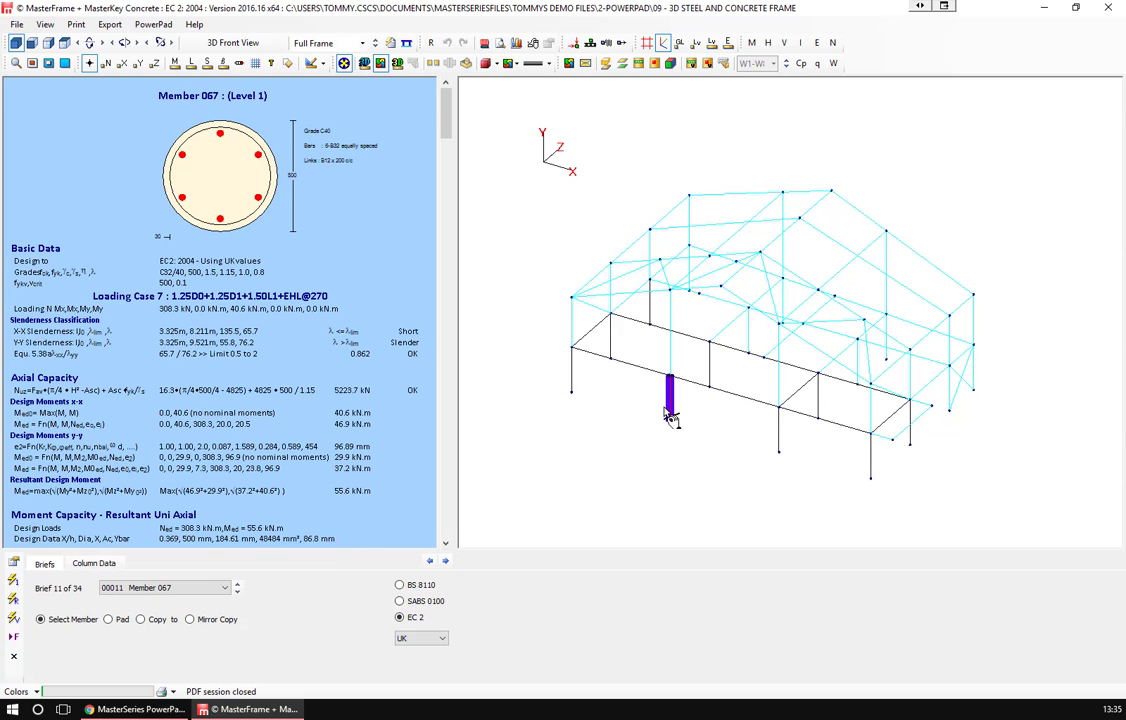
click(779, 452)
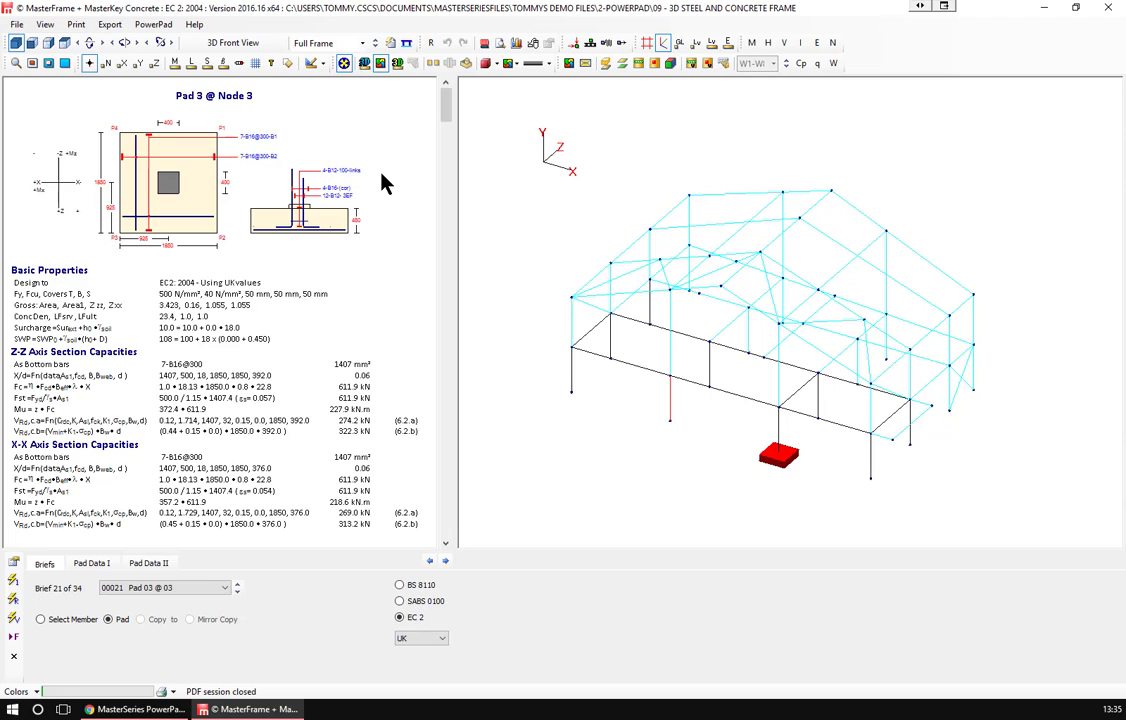
Export the RC details to a DXF file without matching beam reinforcement over column heads, and inspect the beam elevation between N.5 and N.6 in AutoCAD.
click(111, 25)
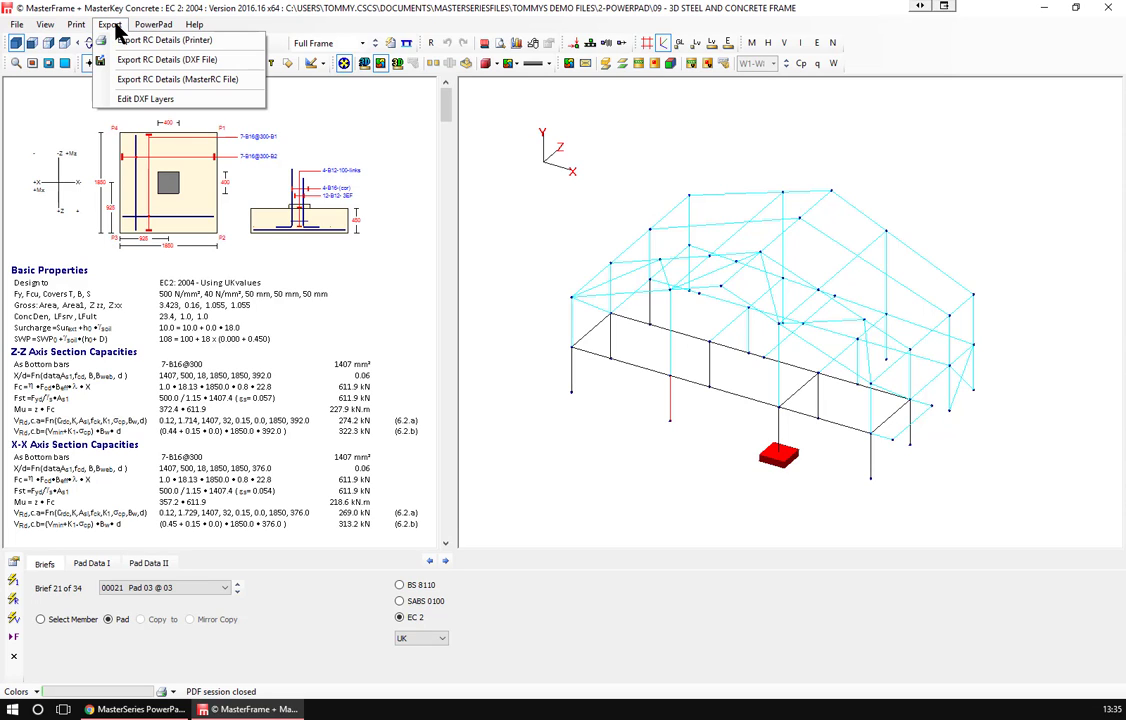
click(157, 62)
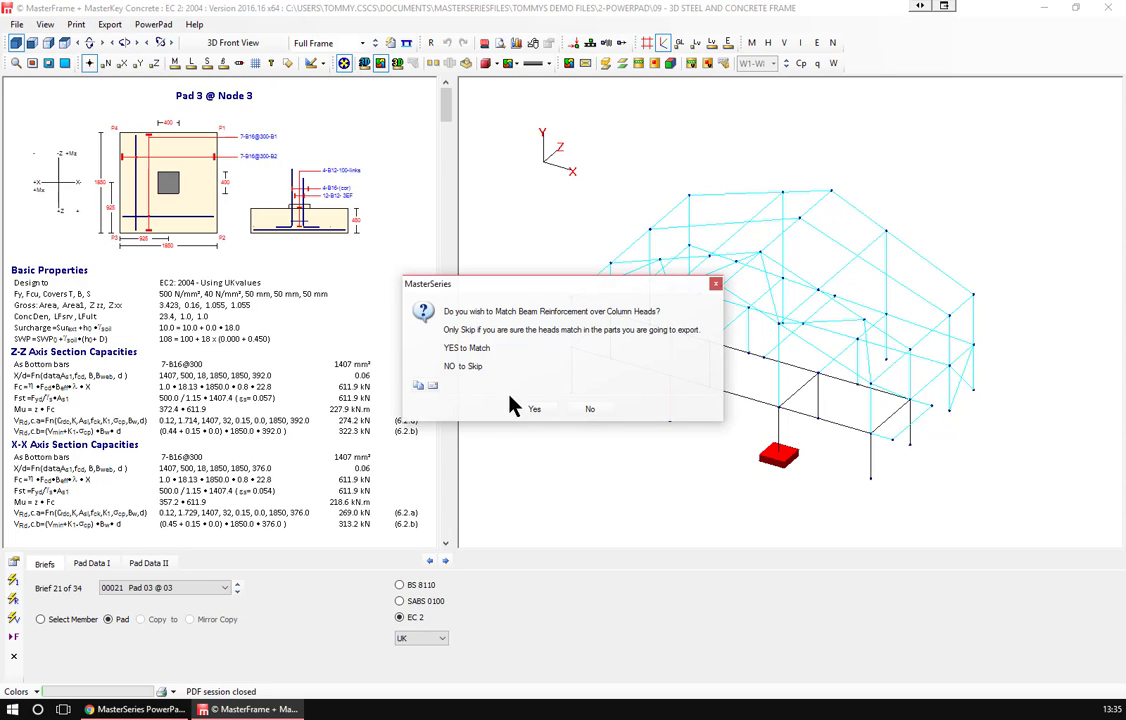
click(590, 411)
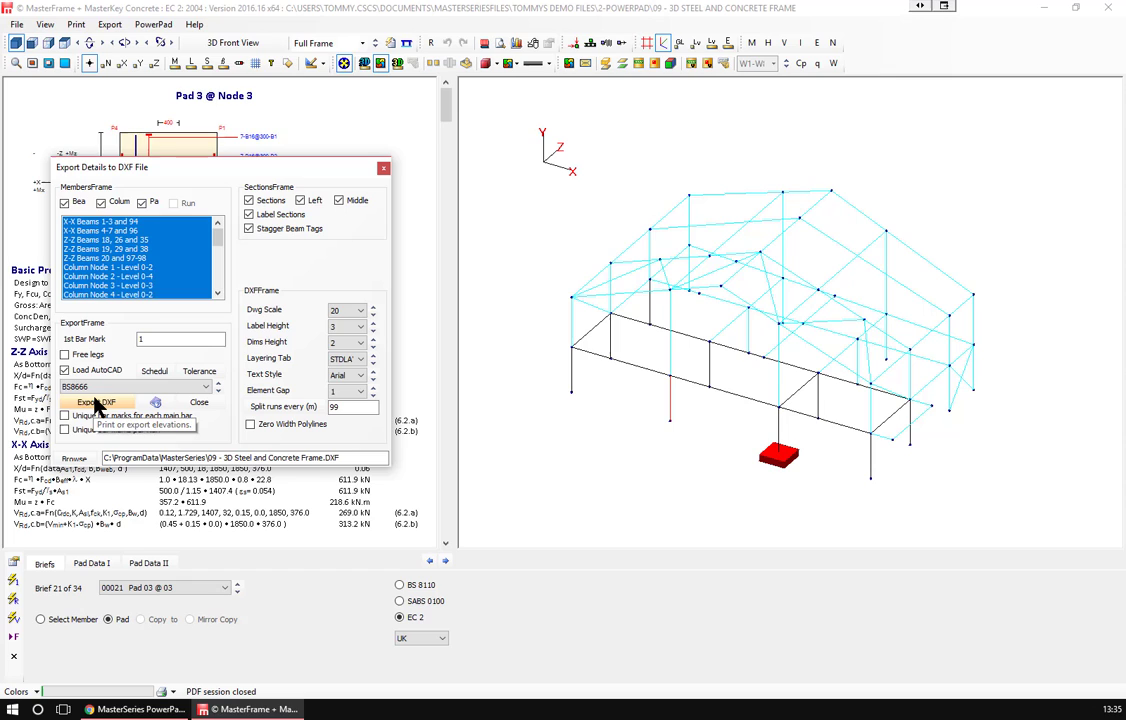
click(97, 403)
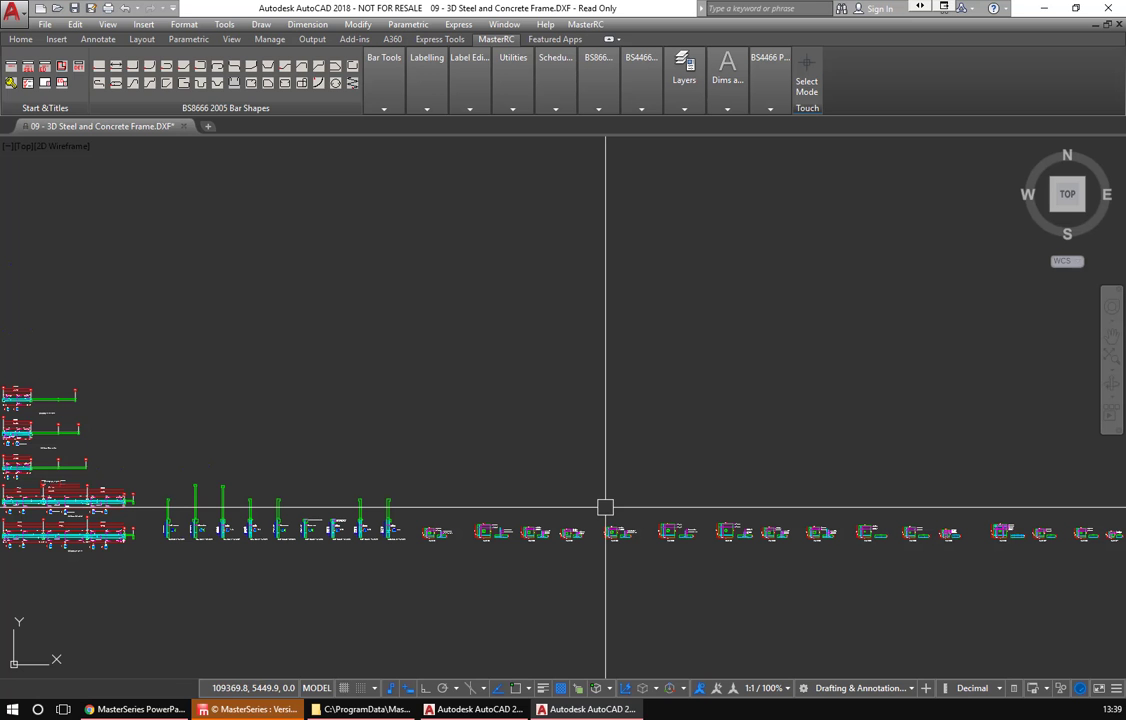
scroll(27, 493, up, 10)
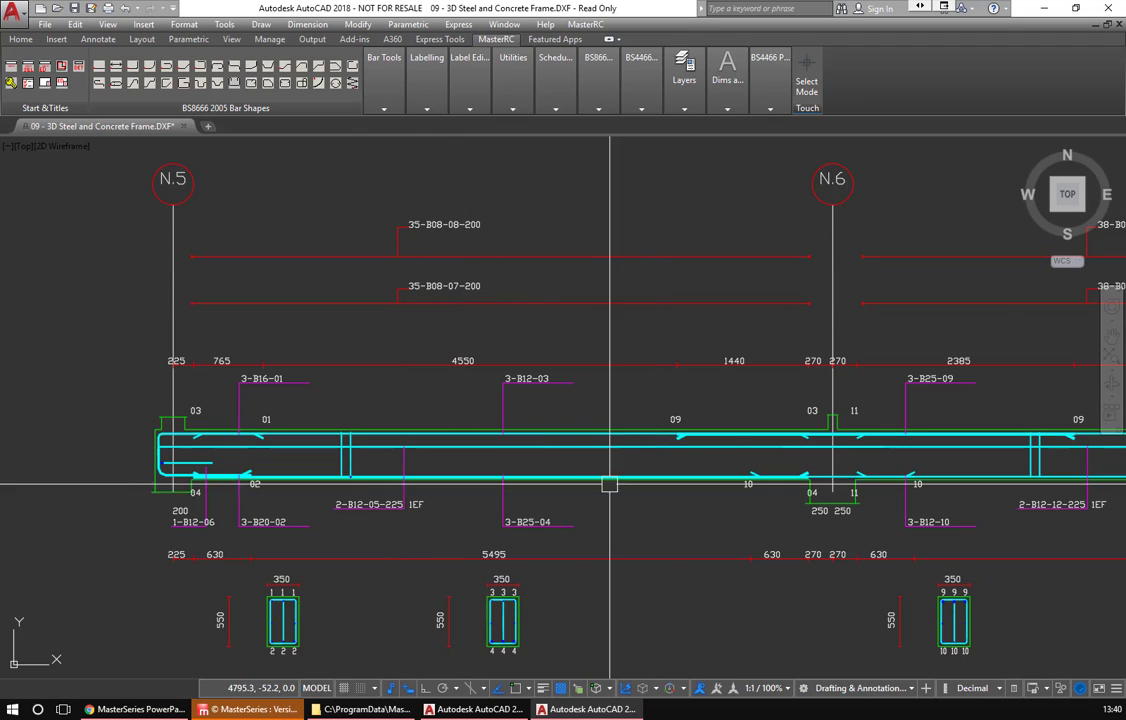
Examine the beam reinforcement elevations and cross-sections along the X-X beams between N.5 and N.58 and on the neighbouring beam lines.
scroll(575, 477, down, 4)
scroll(825, 410, up, 2)
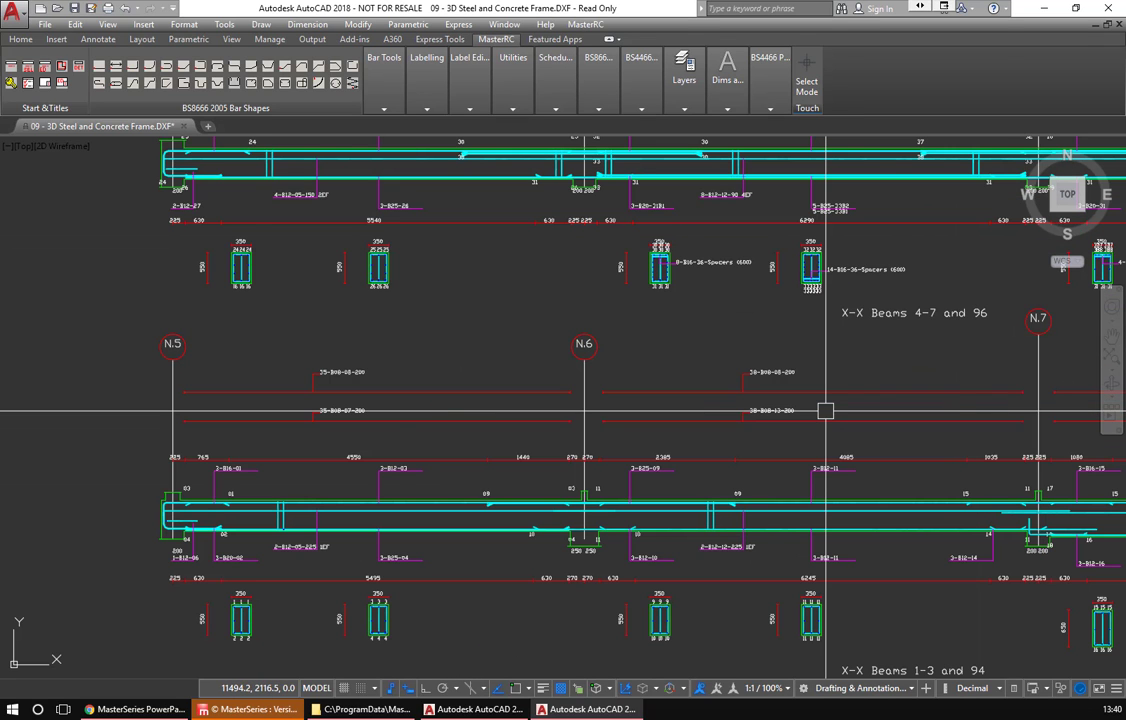
scroll(825, 410, up, 2)
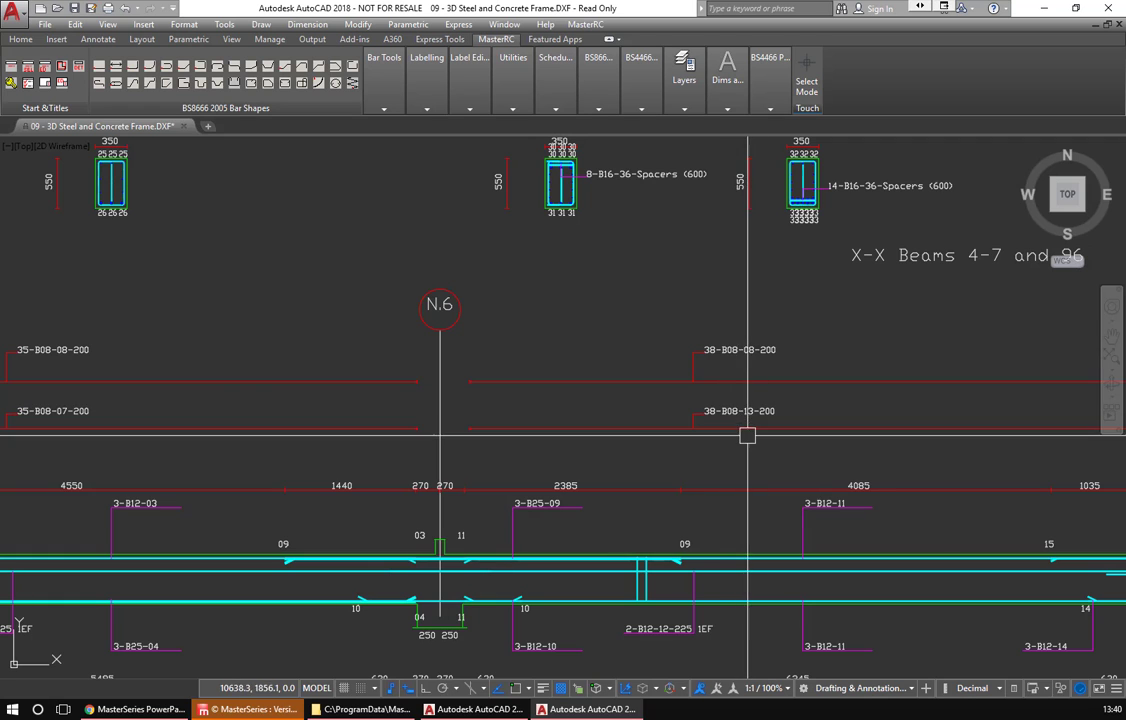
scroll(733, 495, down, 2)
scroll(690, 505, down, 4)
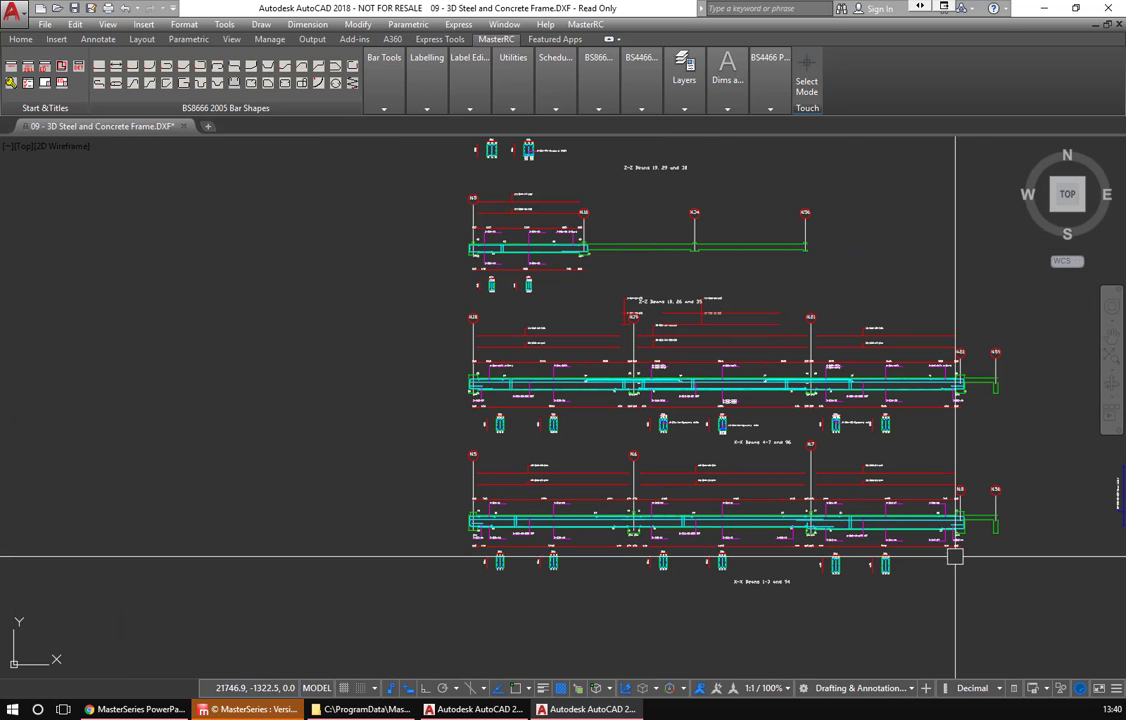
scroll(940, 492, up, 10)
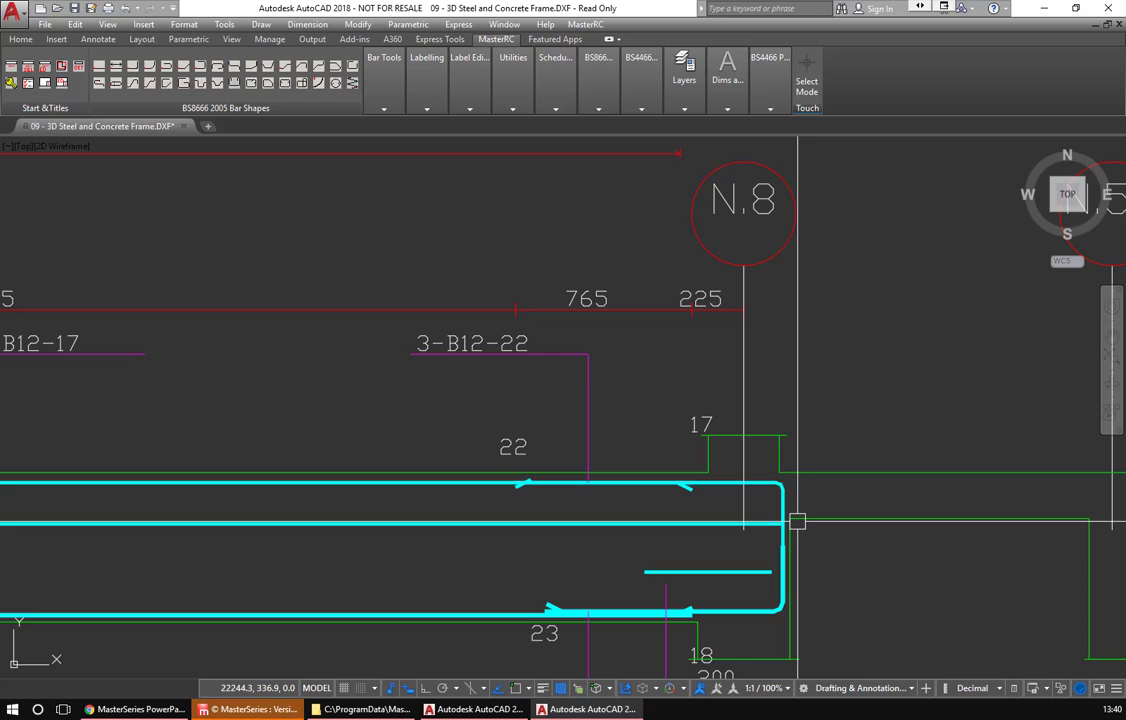
scroll(1000, 533, down, 4)
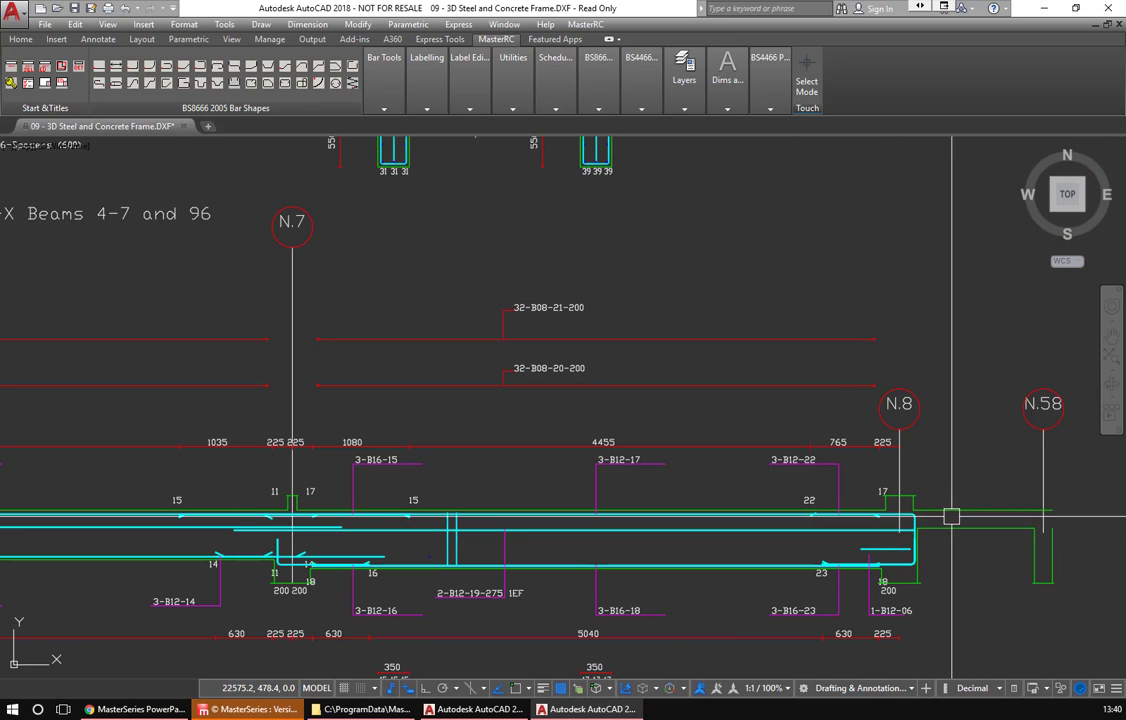
scroll(965, 536, down, 4)
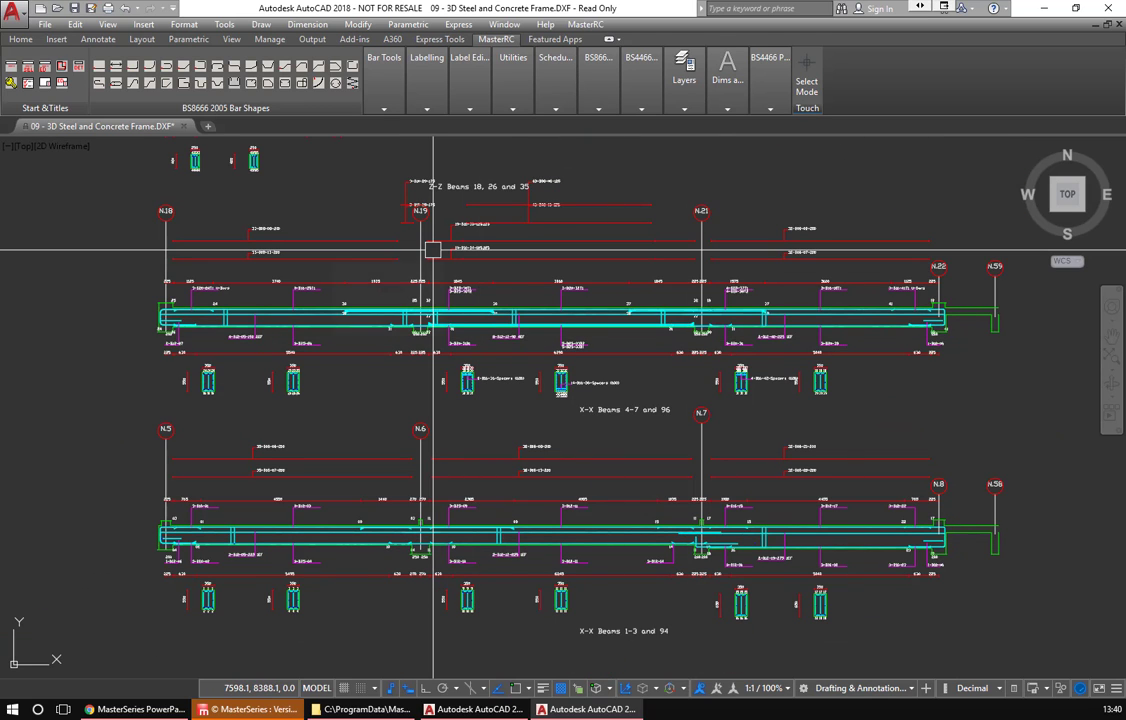
scroll(452, 254, down, 6)
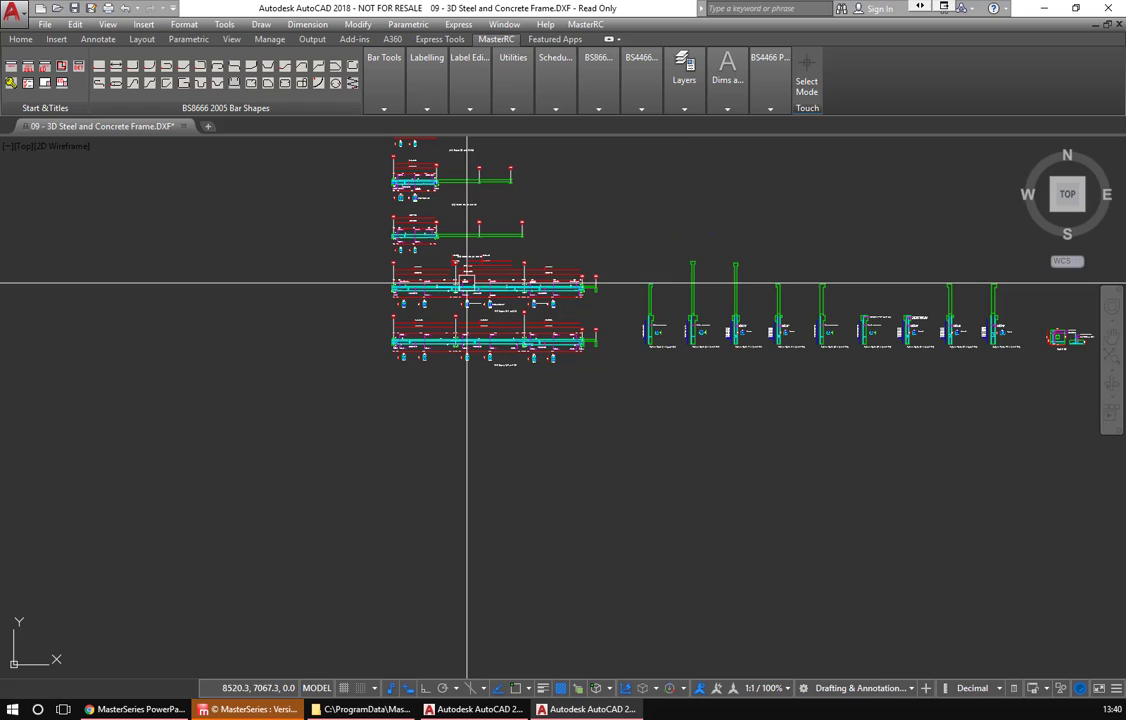
Inspect the circular column reinforcement detail at node 1 and the pad reinforcement details around N.2 to N.4.
scroll(679, 347, up, 10)
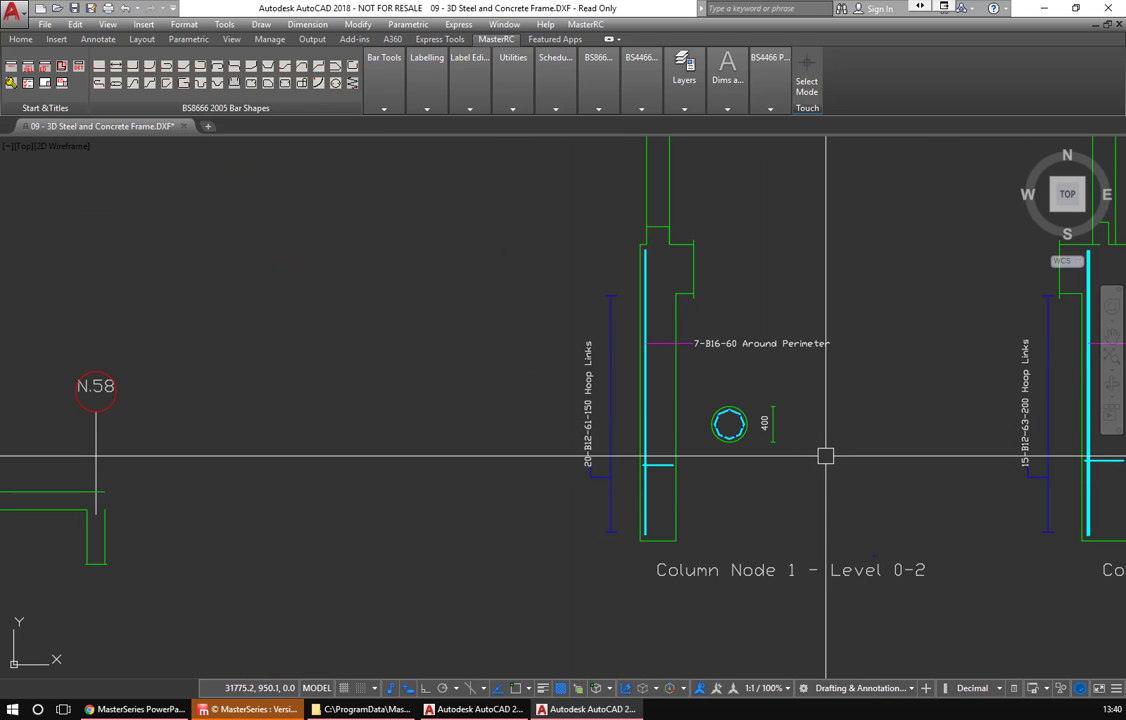
scroll(530, 472, down, 7)
scroll(728, 465, down, 5)
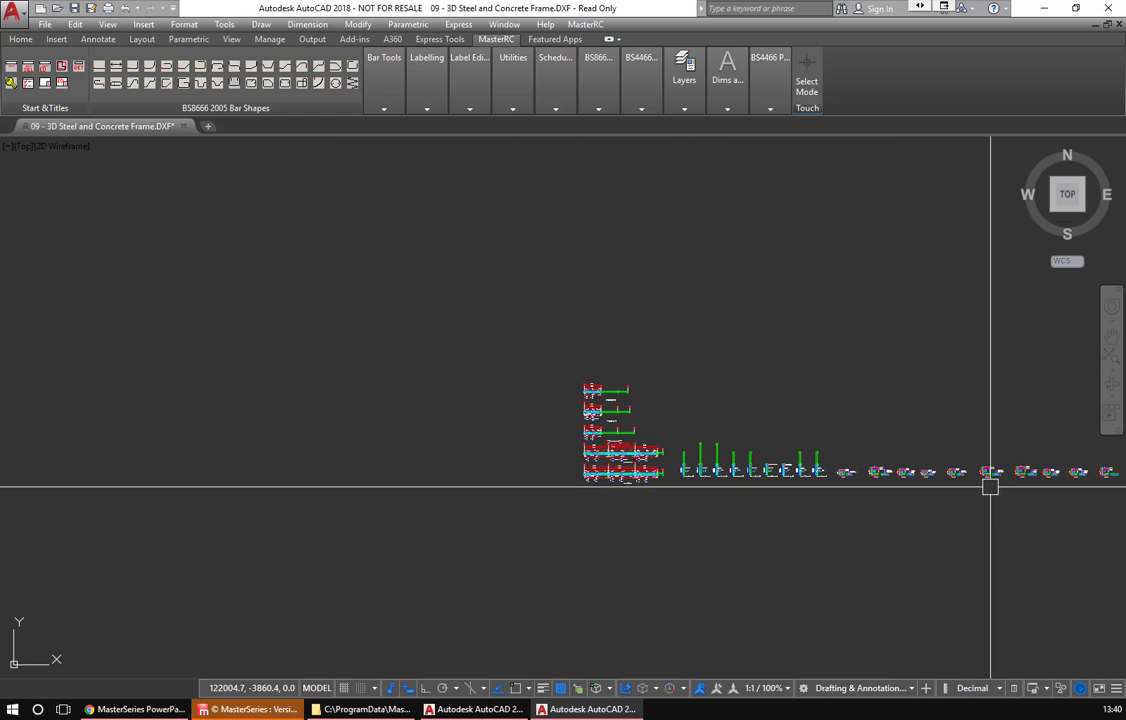
scroll(988, 482, up, 7)
scroll(876, 517, up, 8)
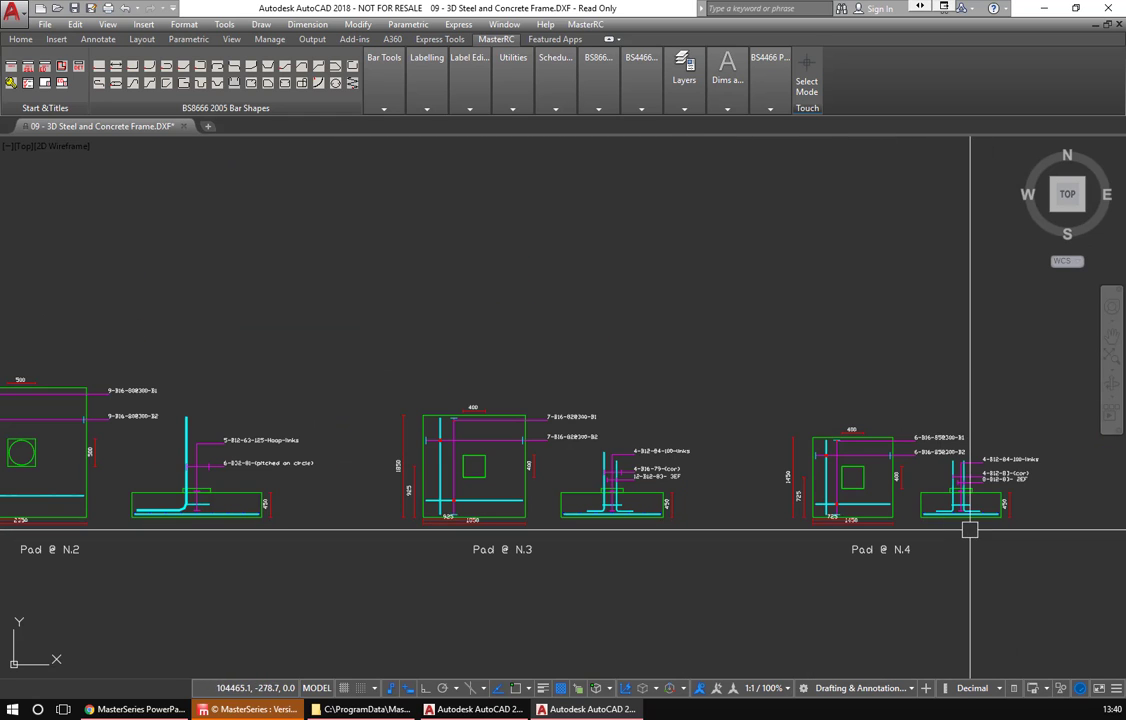
scroll(860, 474, down, 2)
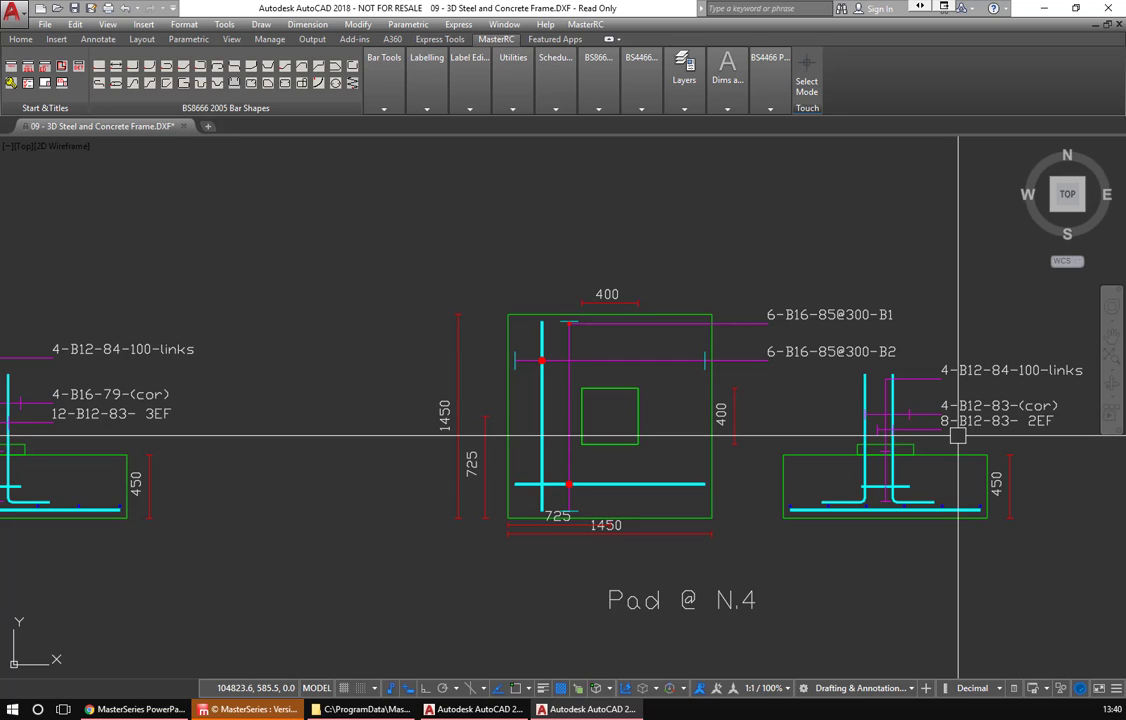
Close the exported DXF drawings and exit AutoCAD to return to MasterSeries.
click(1119, 24)
click(610, 387)
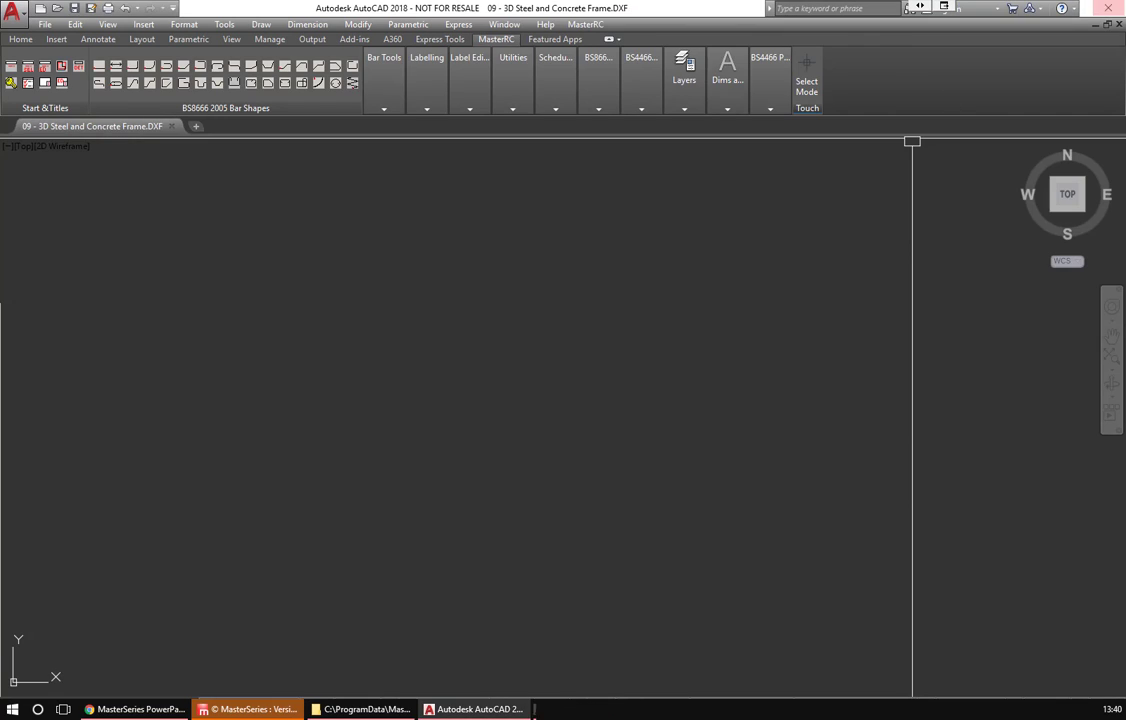
click(1108, 8)
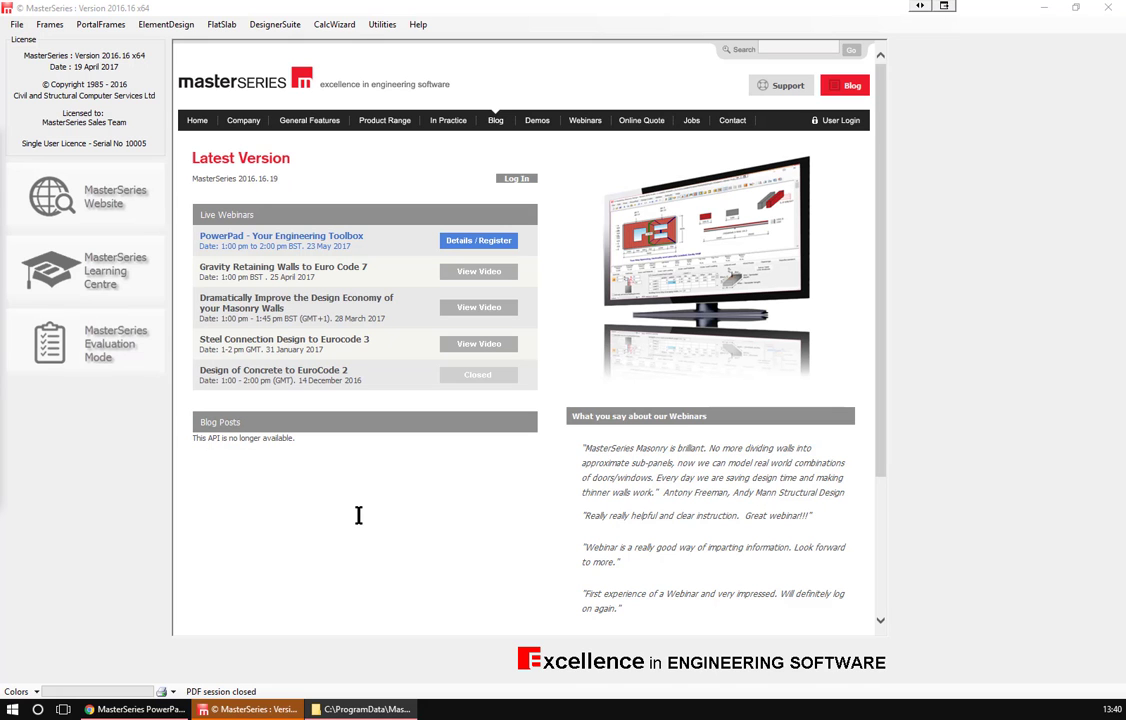
Open the recent frame file 09 - 3D Steel and Concrete Frame.$5 in MasterFrame.
click(57, 23)
click(82, 49)
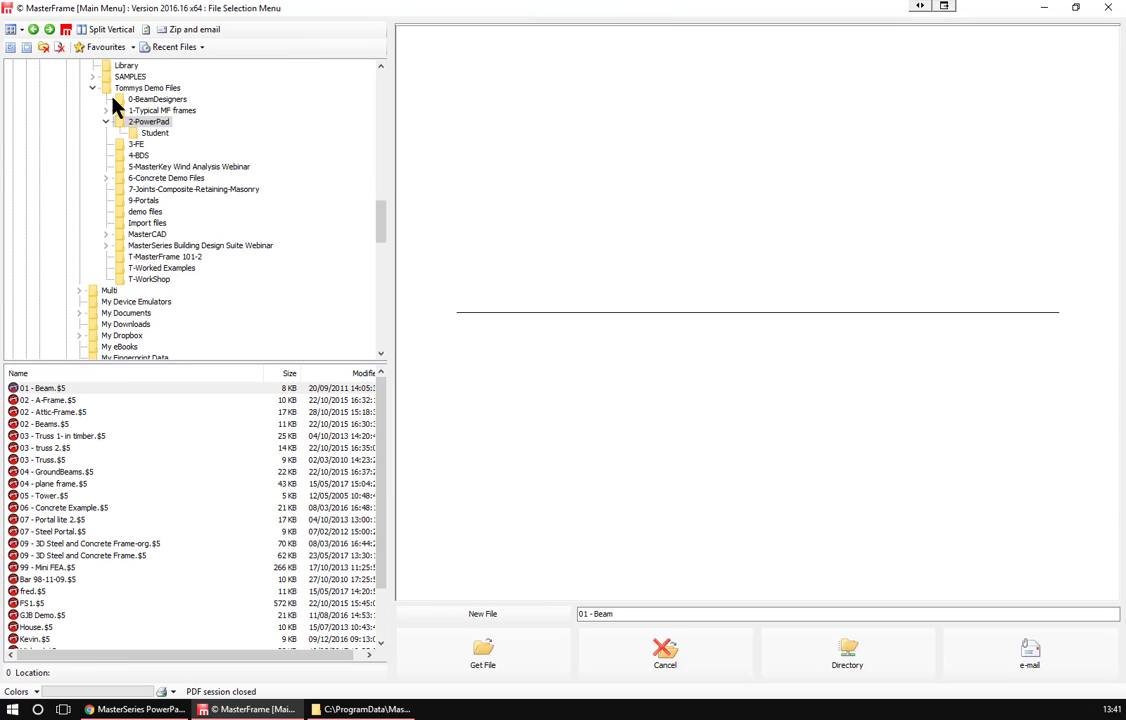
click(166, 48)
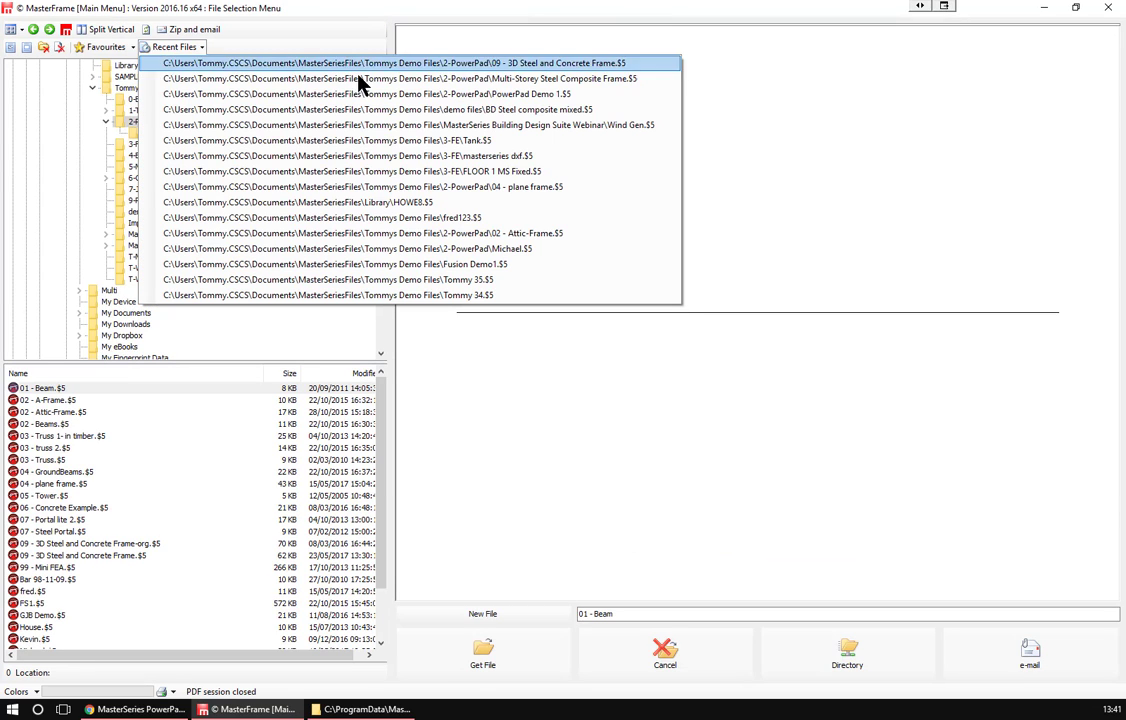
click(488, 65)
click(477, 663)
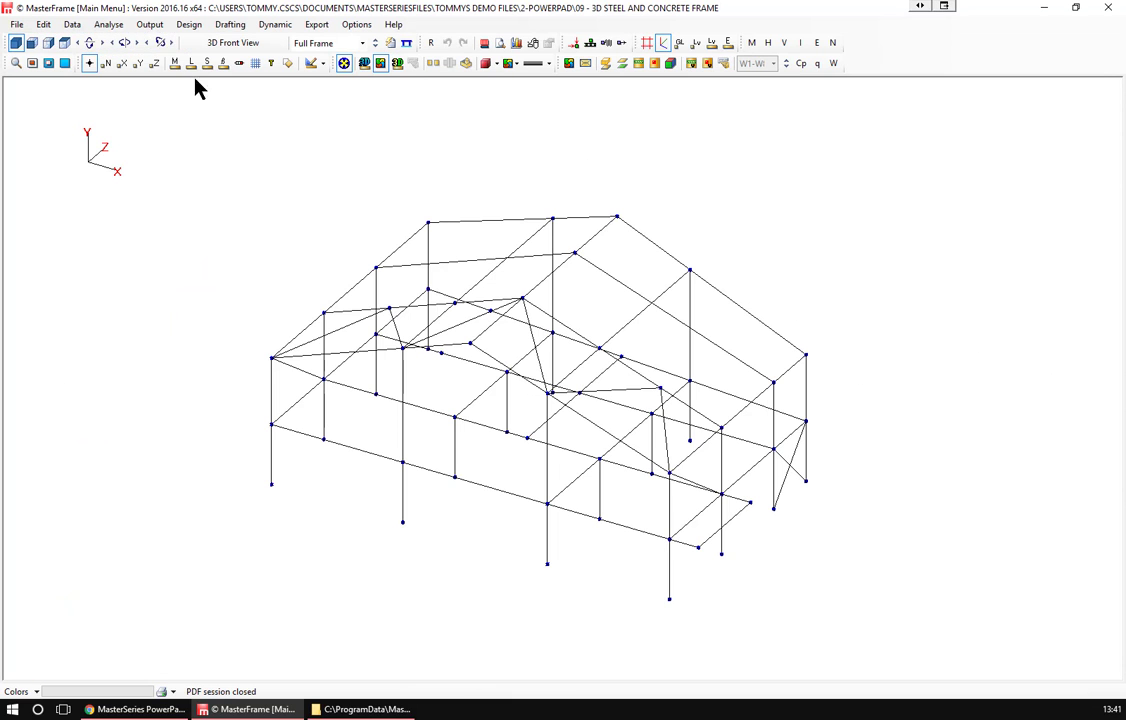
Start Connections Design for the frame and acknowledge the connections file upgrade notice.
click(190, 25)
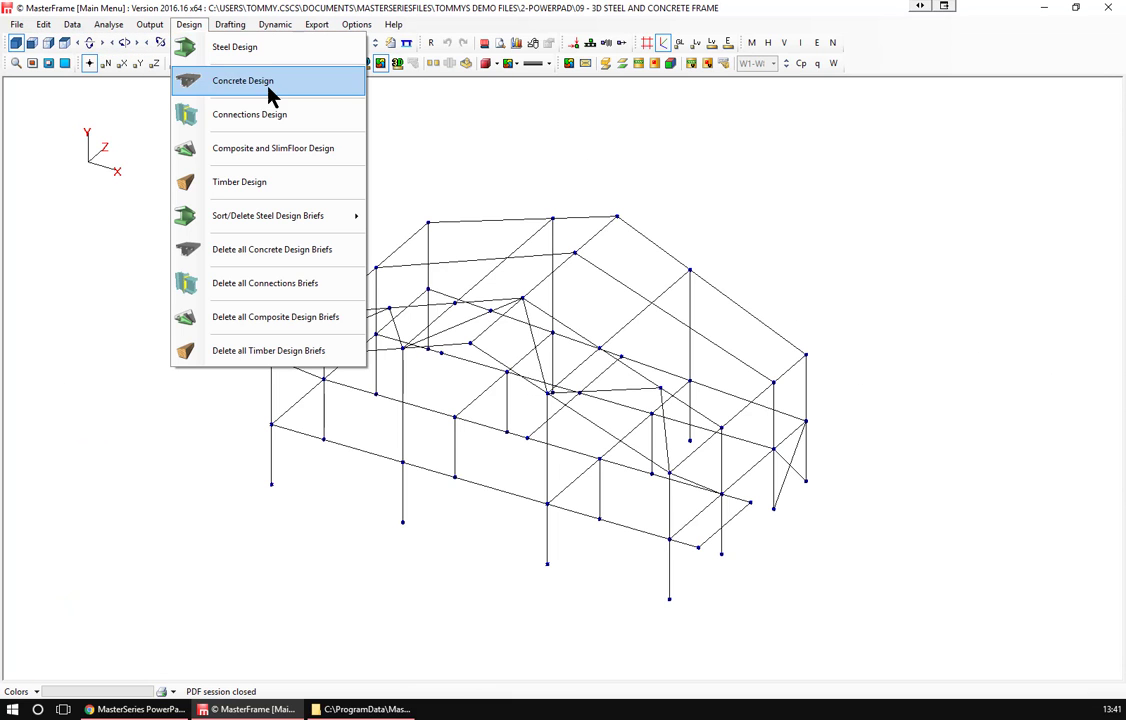
click(285, 120)
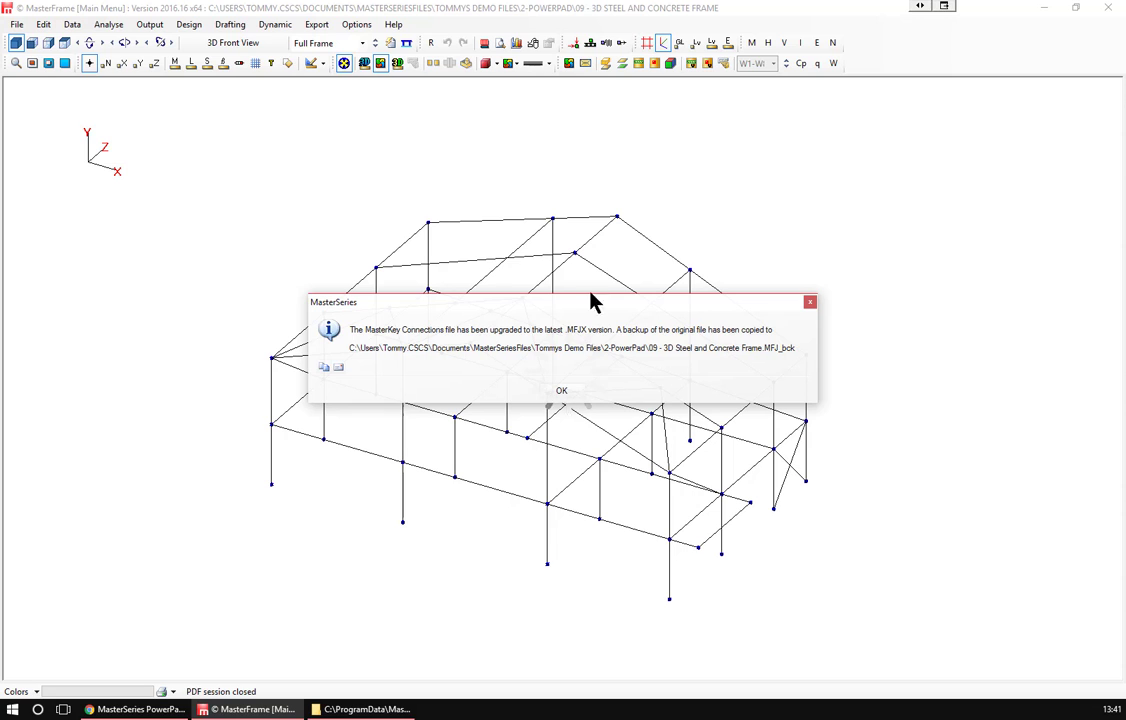
click(564, 392)
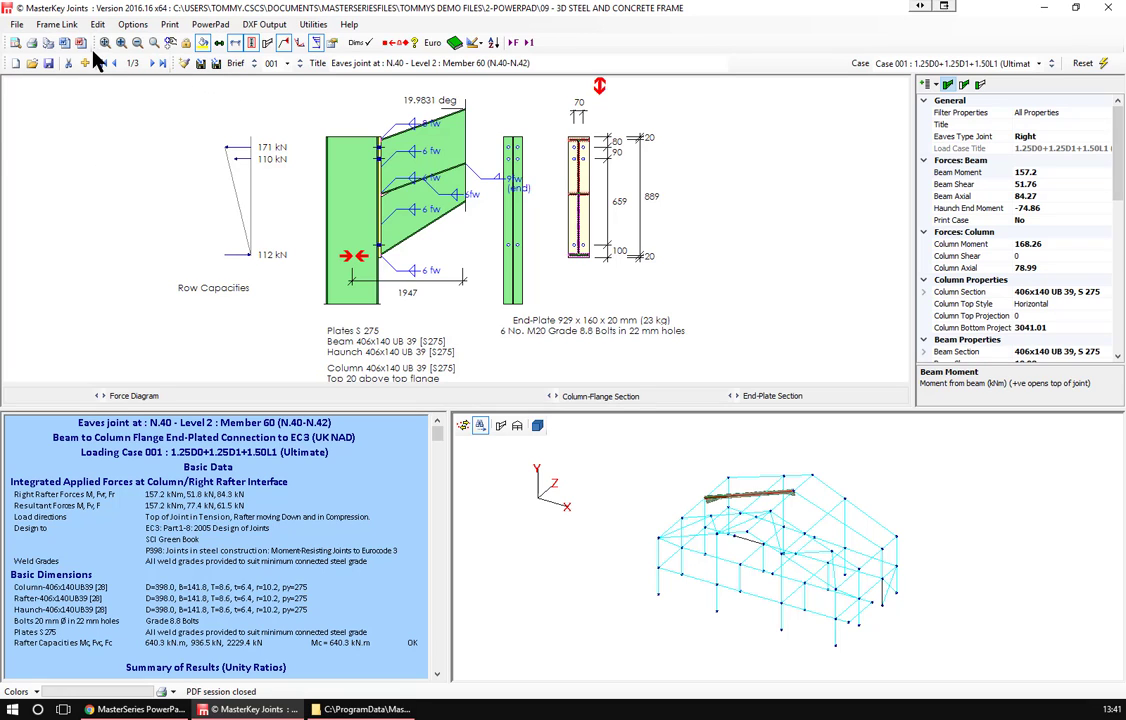
Erase the existing eaves, base plate and fin-plate joints from the connections file, dismissing the messages.
click(68, 63)
key(Return)
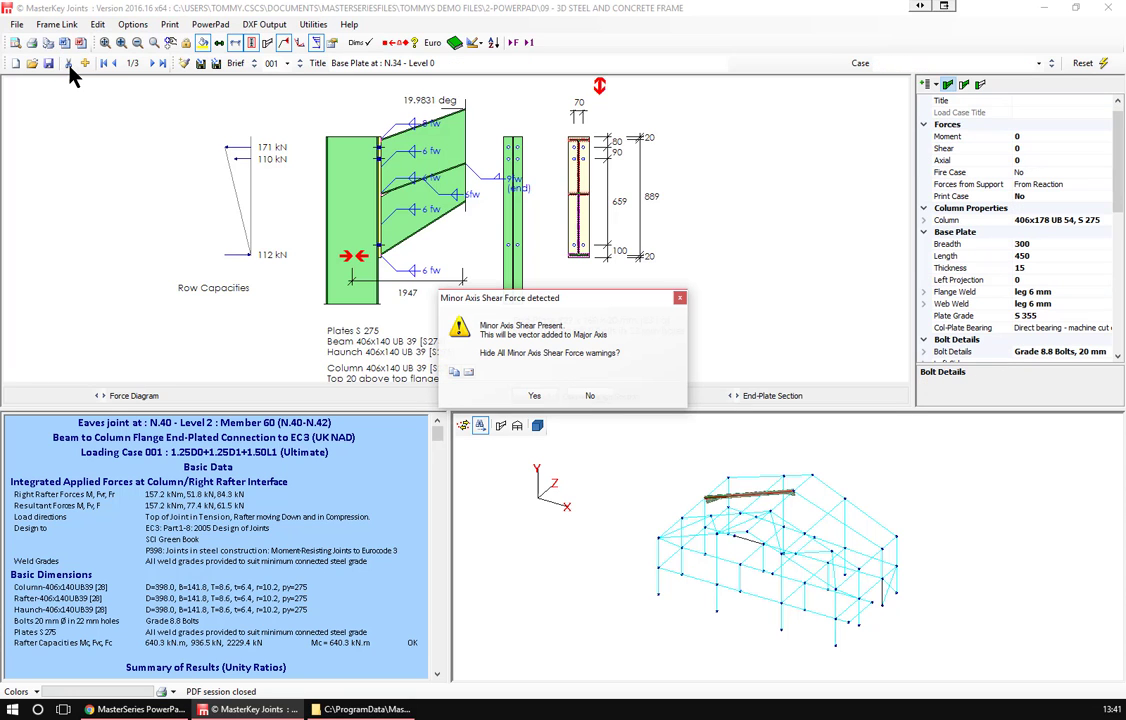
key(Return)
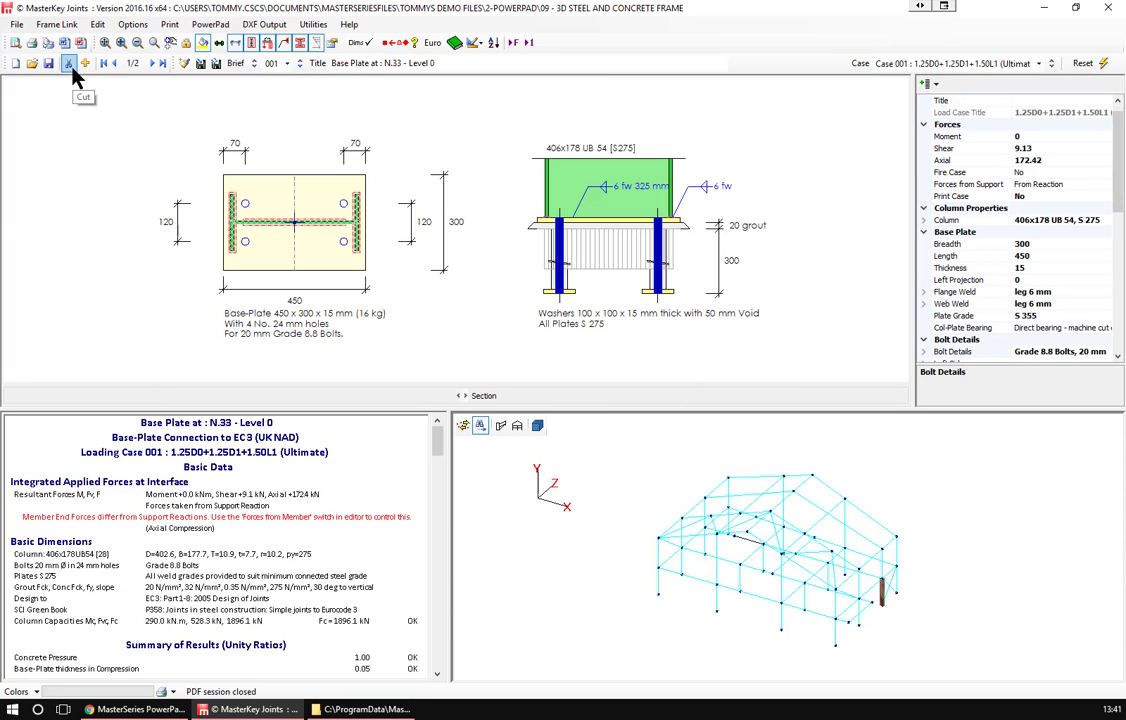
click(68, 63)
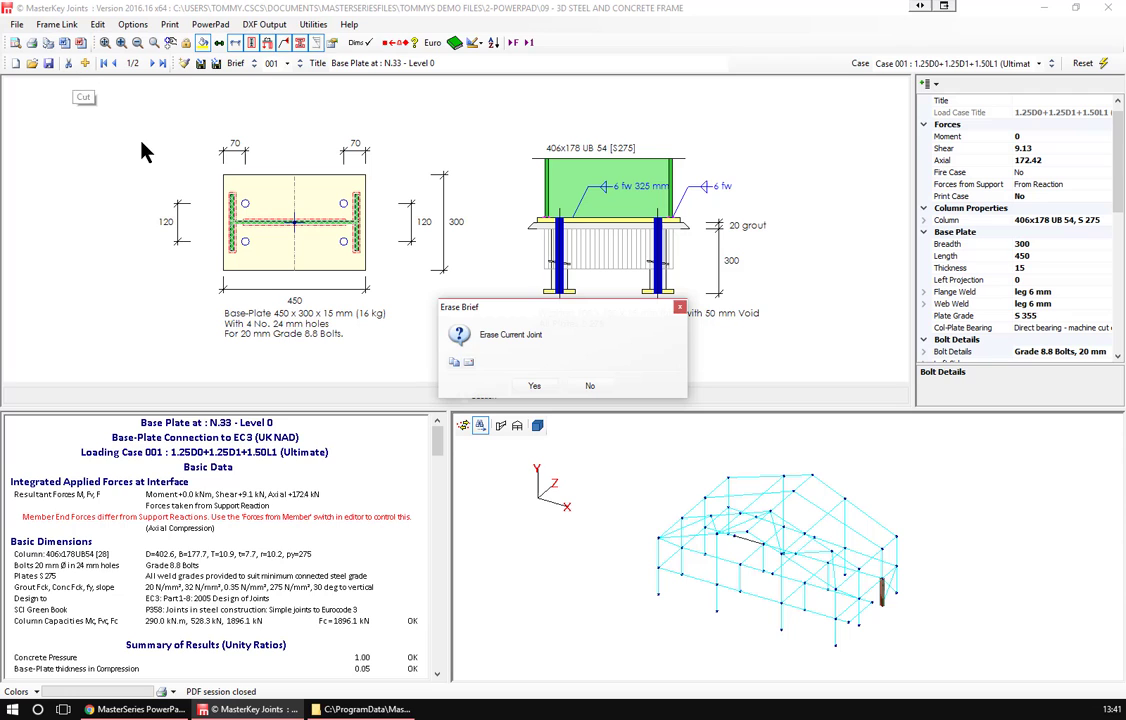
click(533, 387)
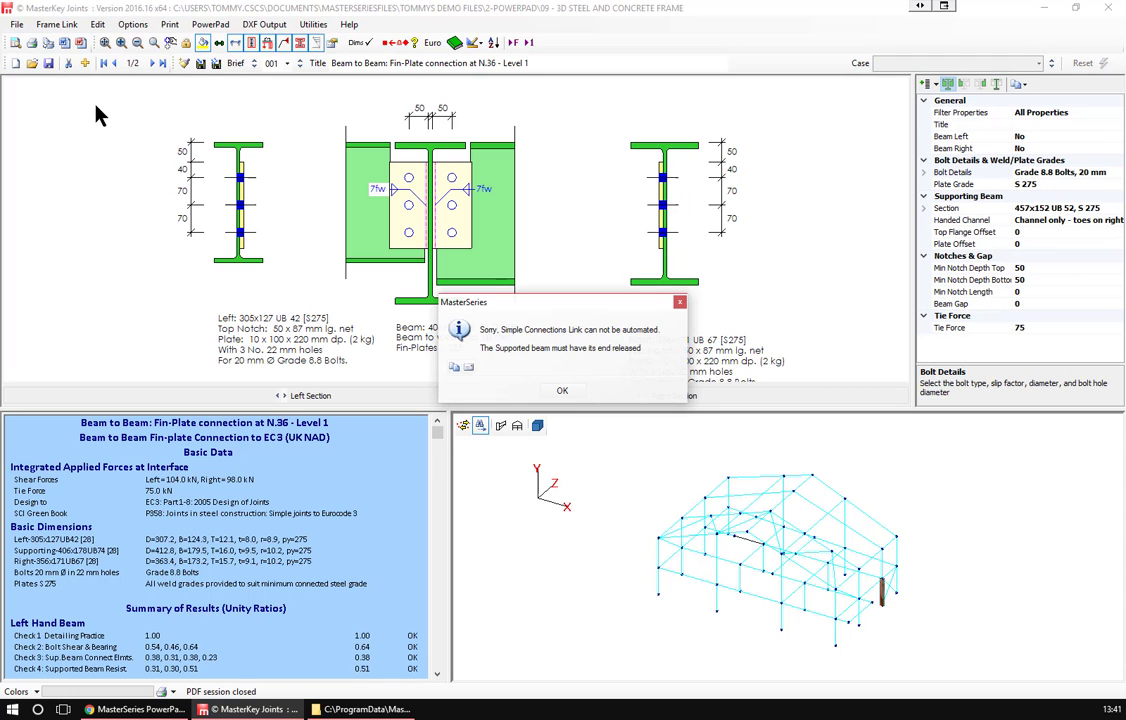
key(Return)
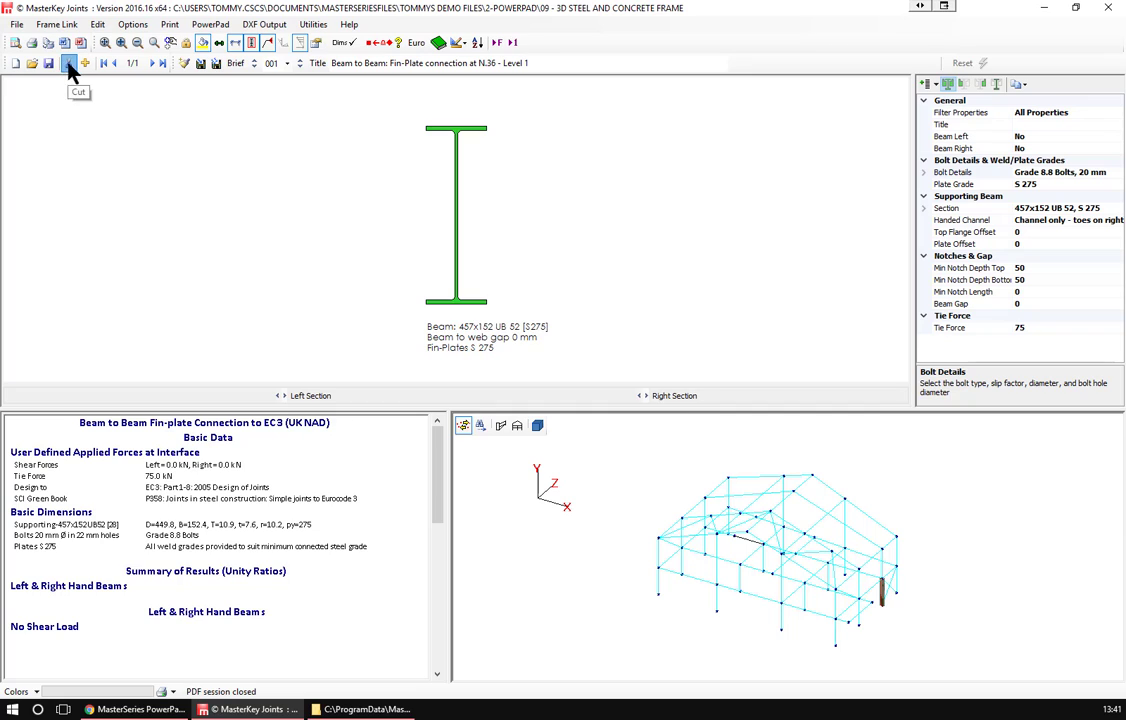
click(68, 63)
click(535, 390)
Add a Beam to Column Flange (Eaves) moment connection linked to MasterFrame at N.40 on rafter member 60.
click(104, 42)
click(85, 66)
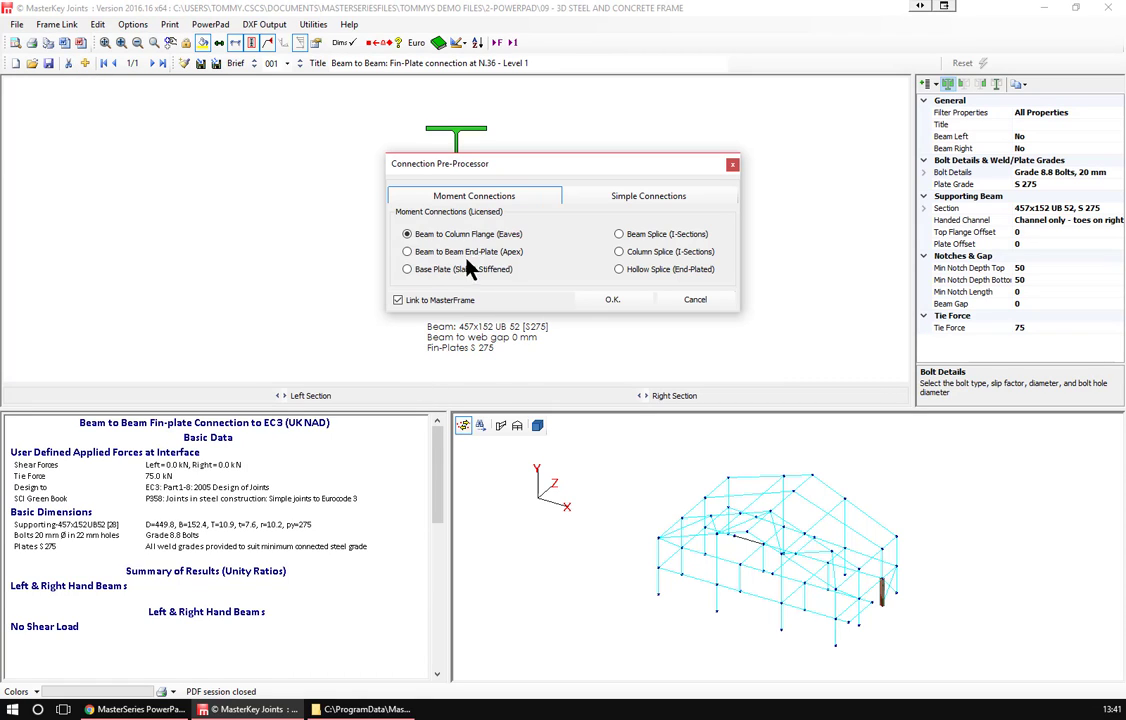
click(596, 301)
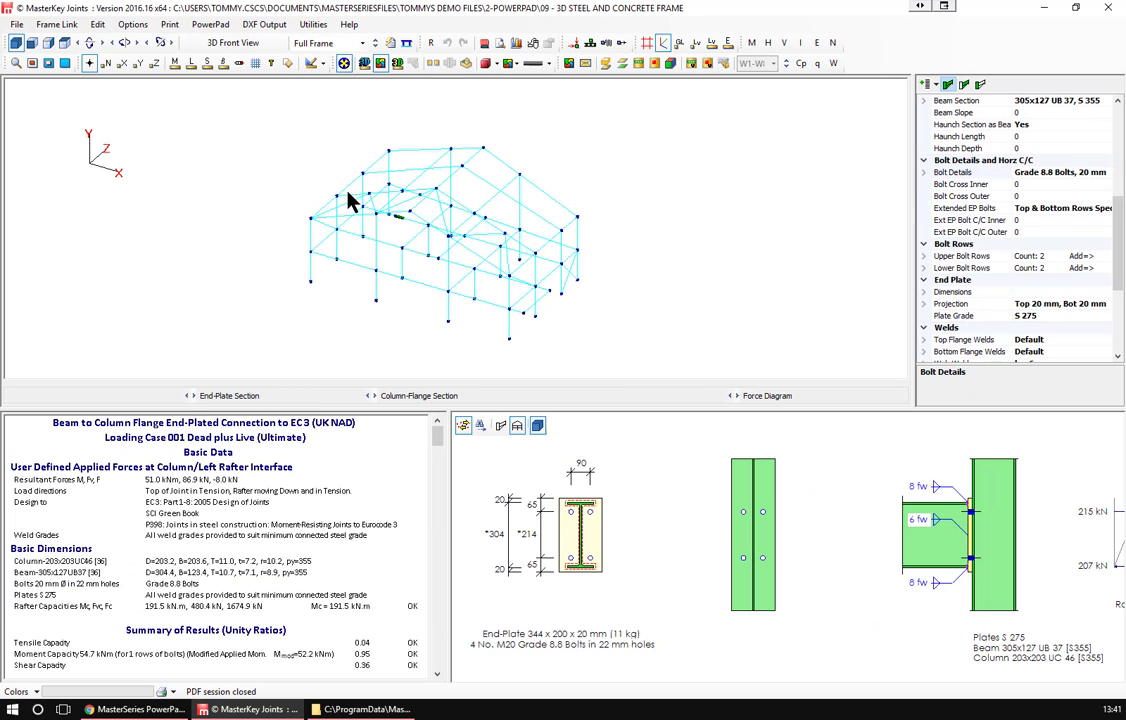
click(377, 180)
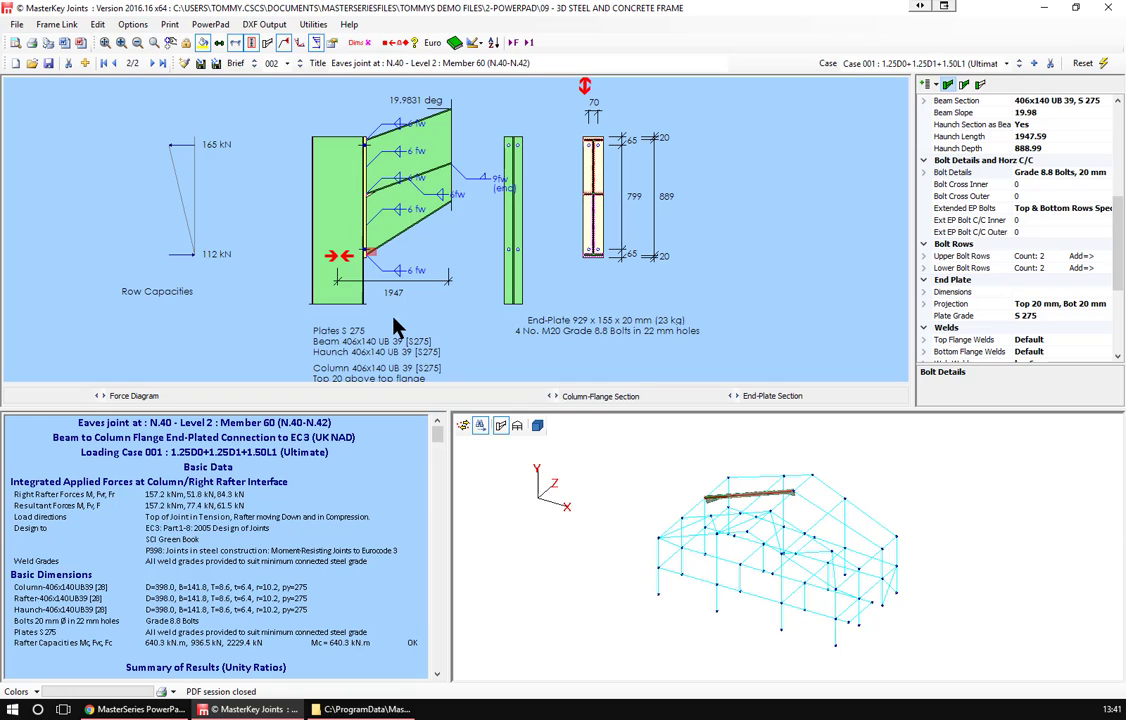
Set the spacing of the first lower bolt row of the eaves joint to 100 mm.
double_click(965, 269)
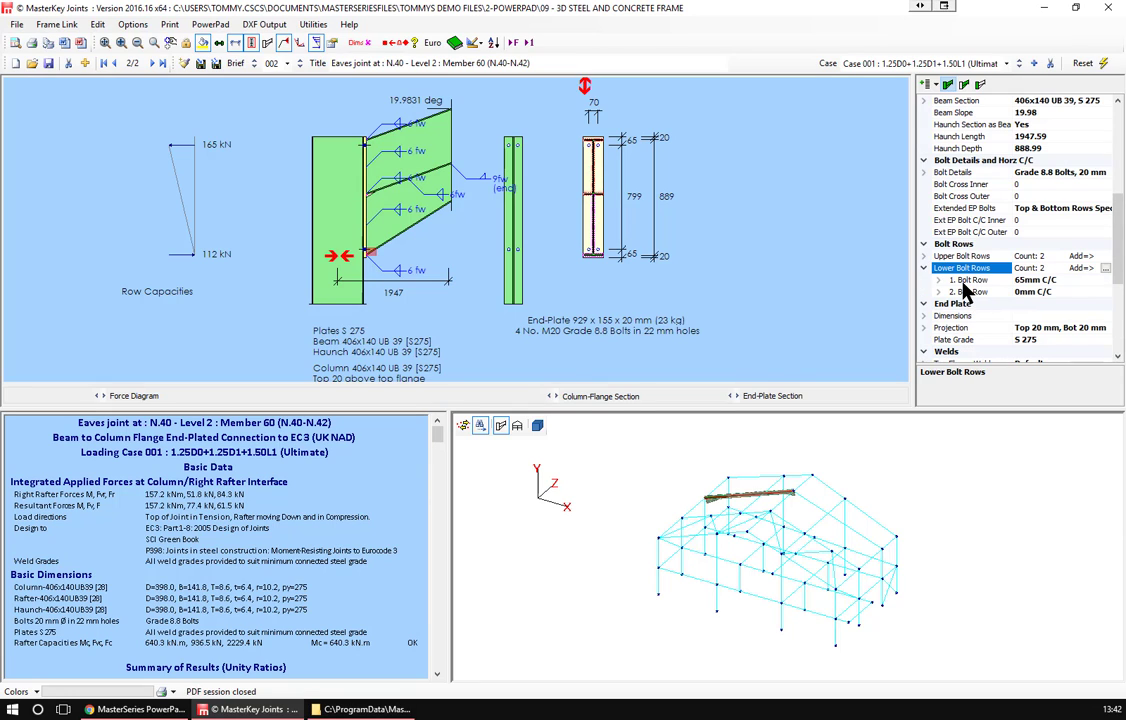
click(966, 282)
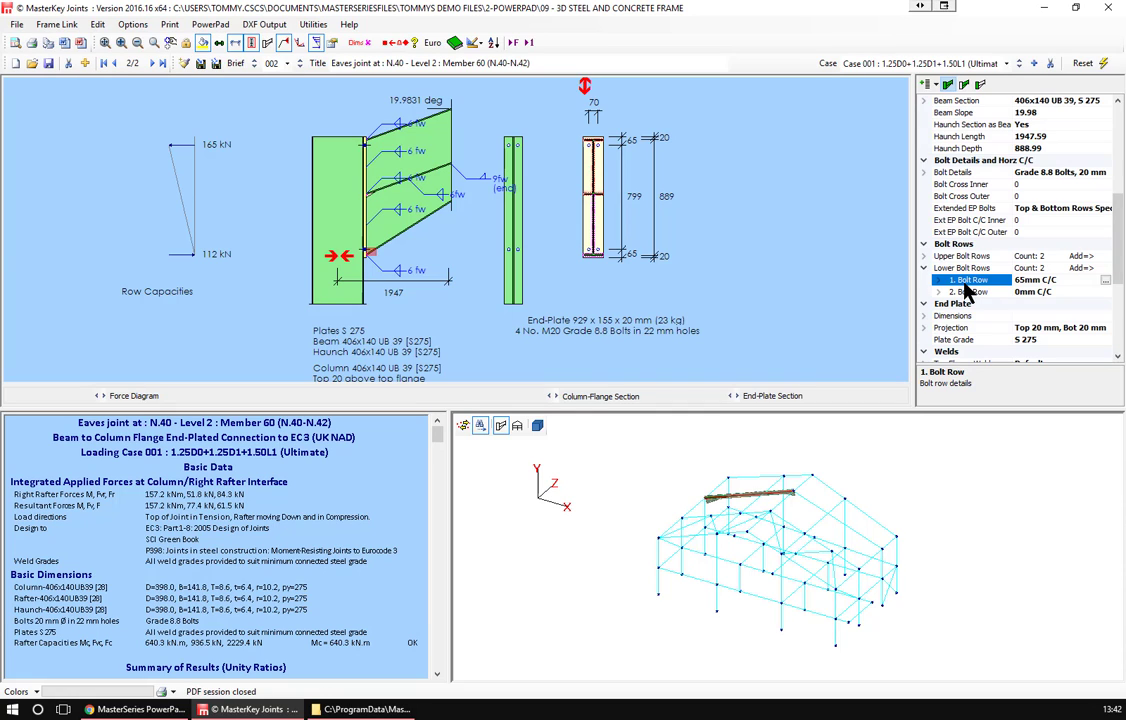
key(Tab)
text(90)
key(Return)
text(10)
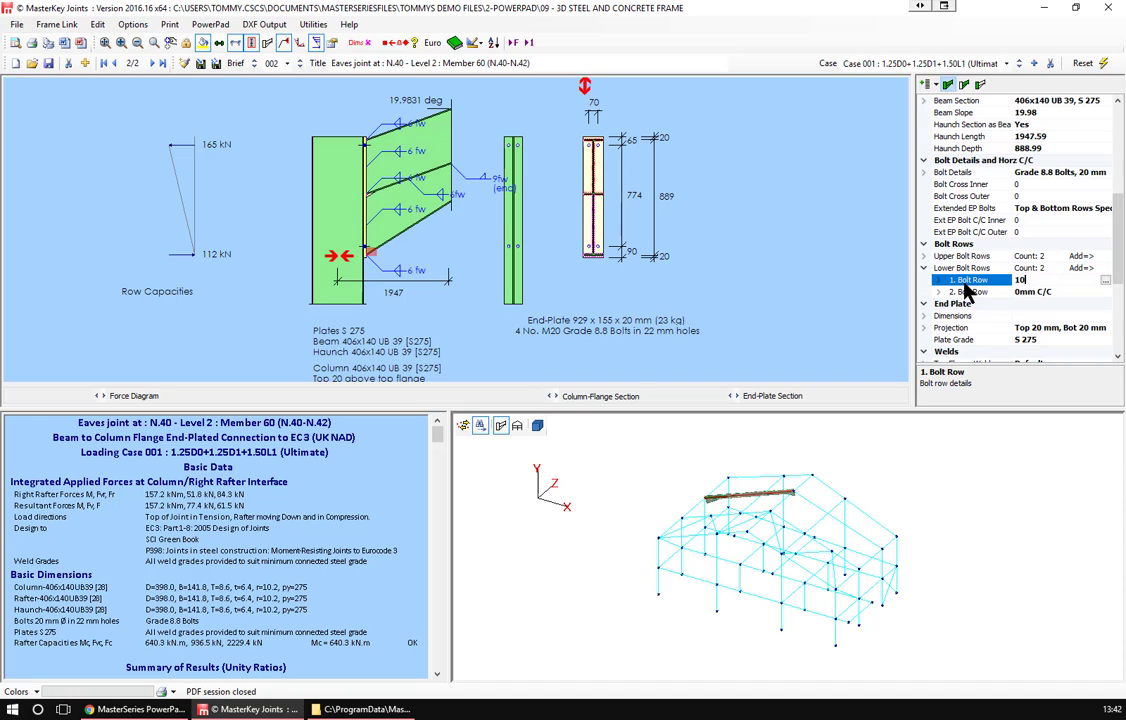
text(0)
key(Return)
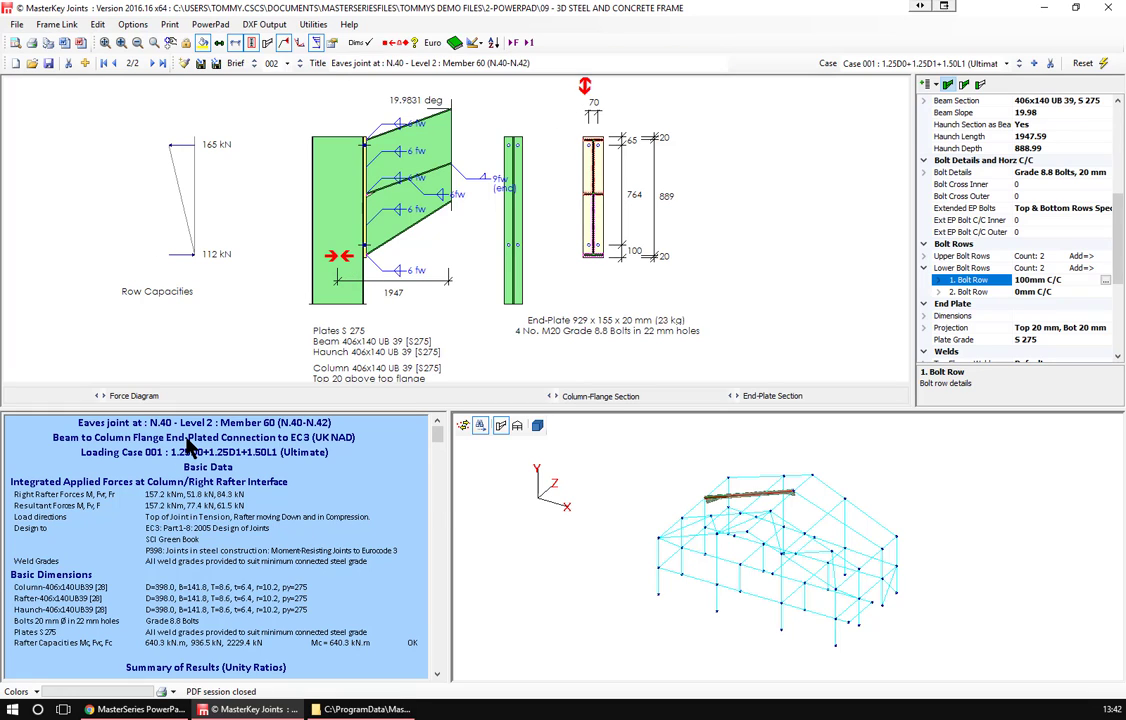
Check the joint's summary of results and set the spacing of the second upper bolt row to 90 mm.
drag(440, 437, 440, 466)
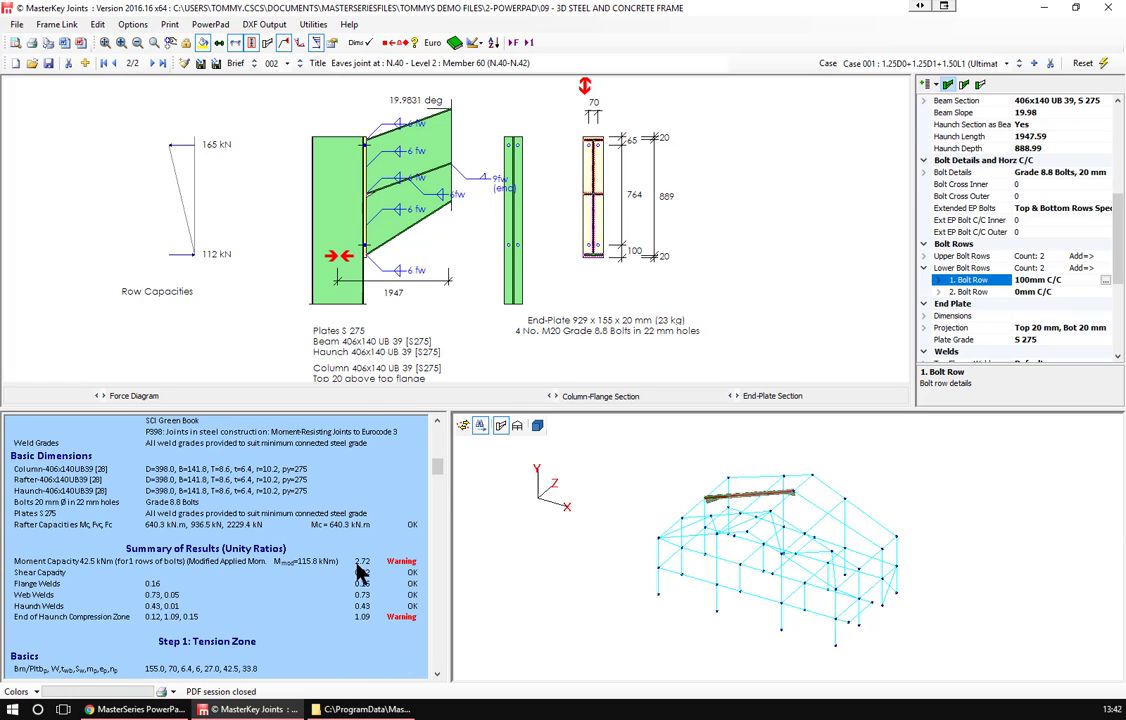
double_click(945, 257)
click(965, 281)
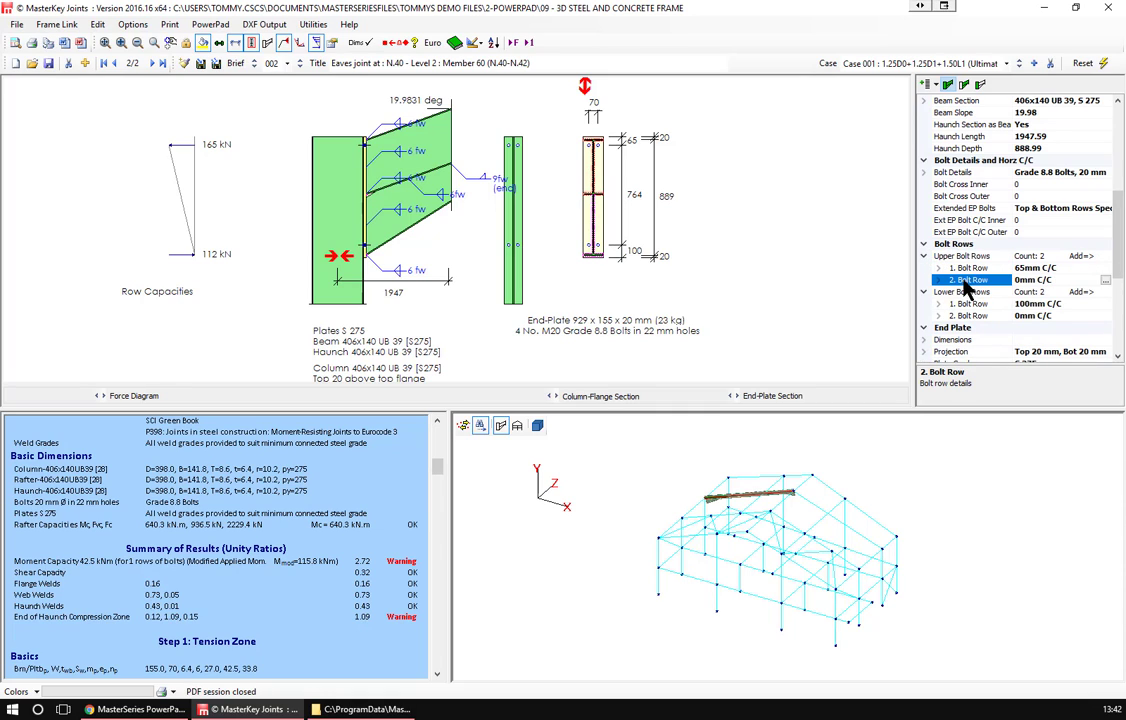
text(90)
key(Return)
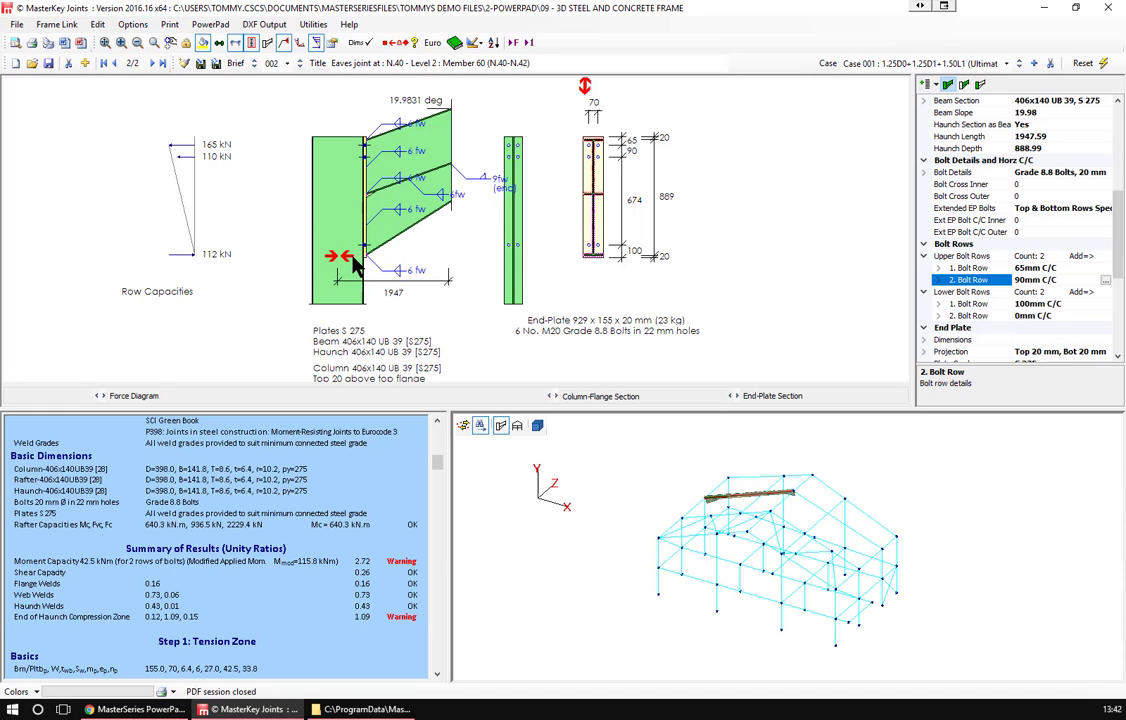
scroll(950, 317, down, 2)
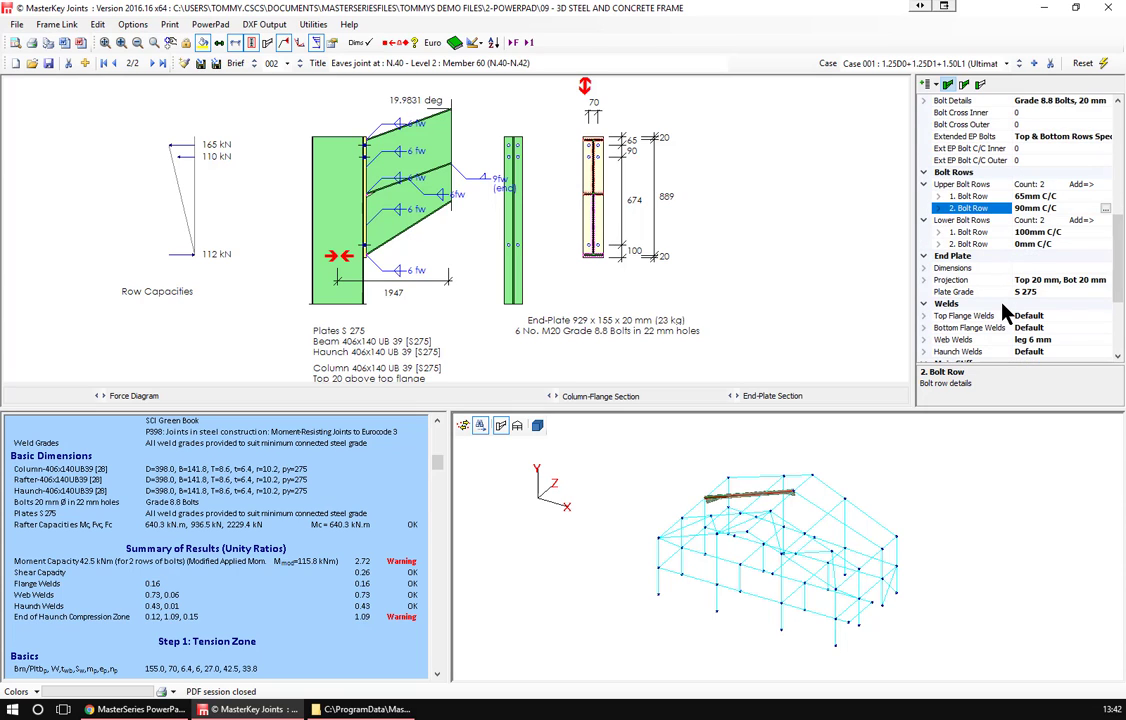
Add a 12 mm thick bottom horizontal stiffener in the column web of the eaves joint.
scroll(1000, 310, down, 3)
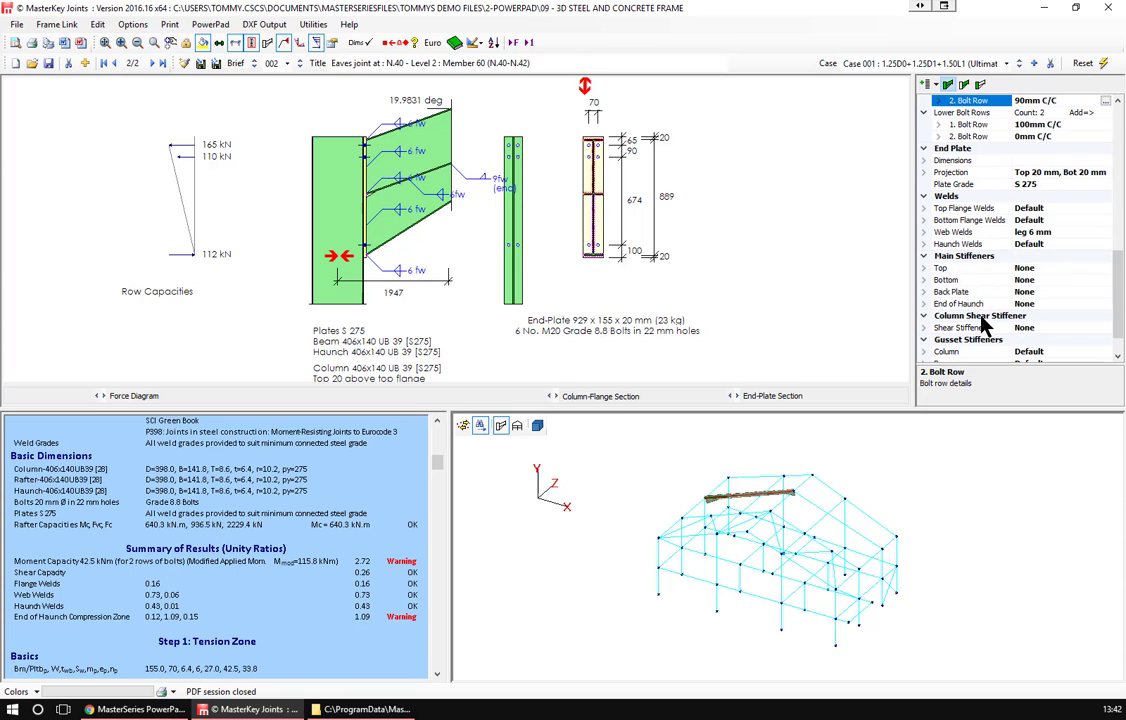
click(965, 281)
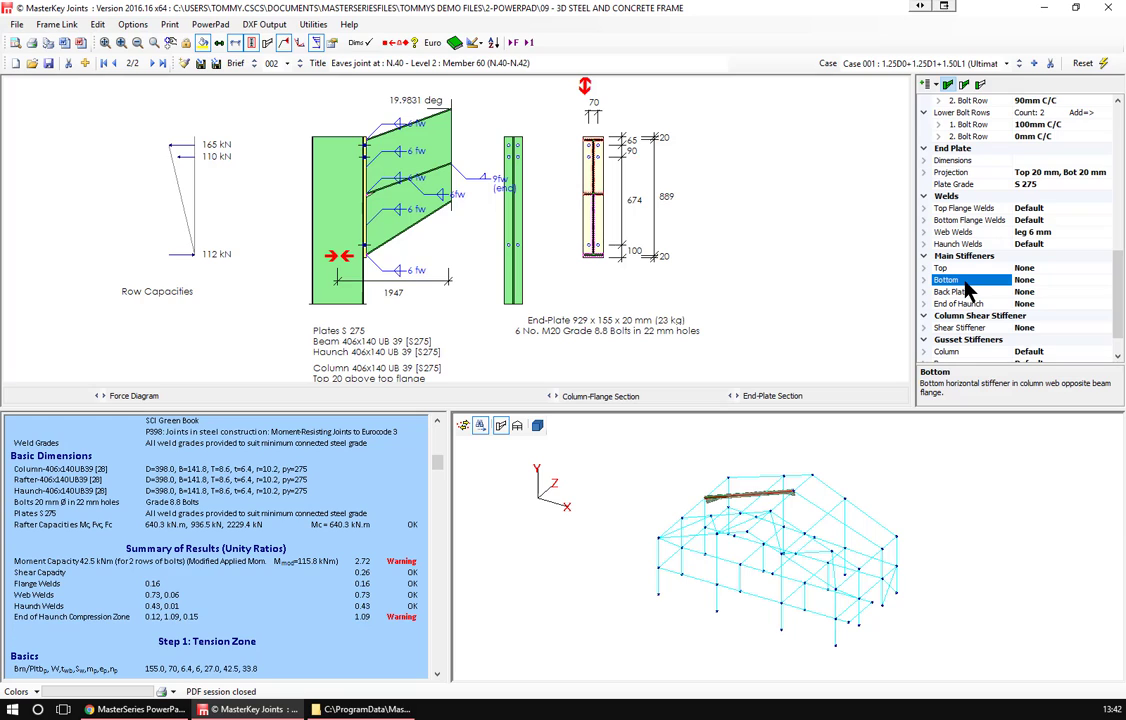
text(12)
key(Return)
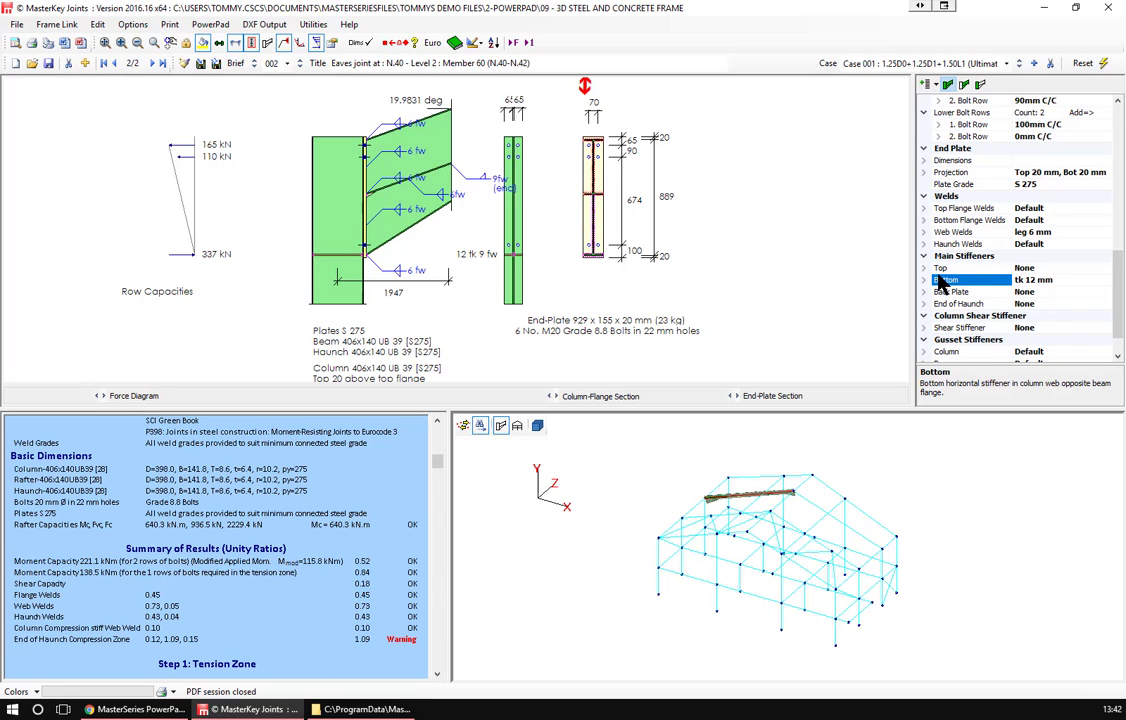
Check the end-of-haunch web compression calculations and set the end-of-haunch stiffener thickness to 10 mm.
scroll(970, 285, down, 1)
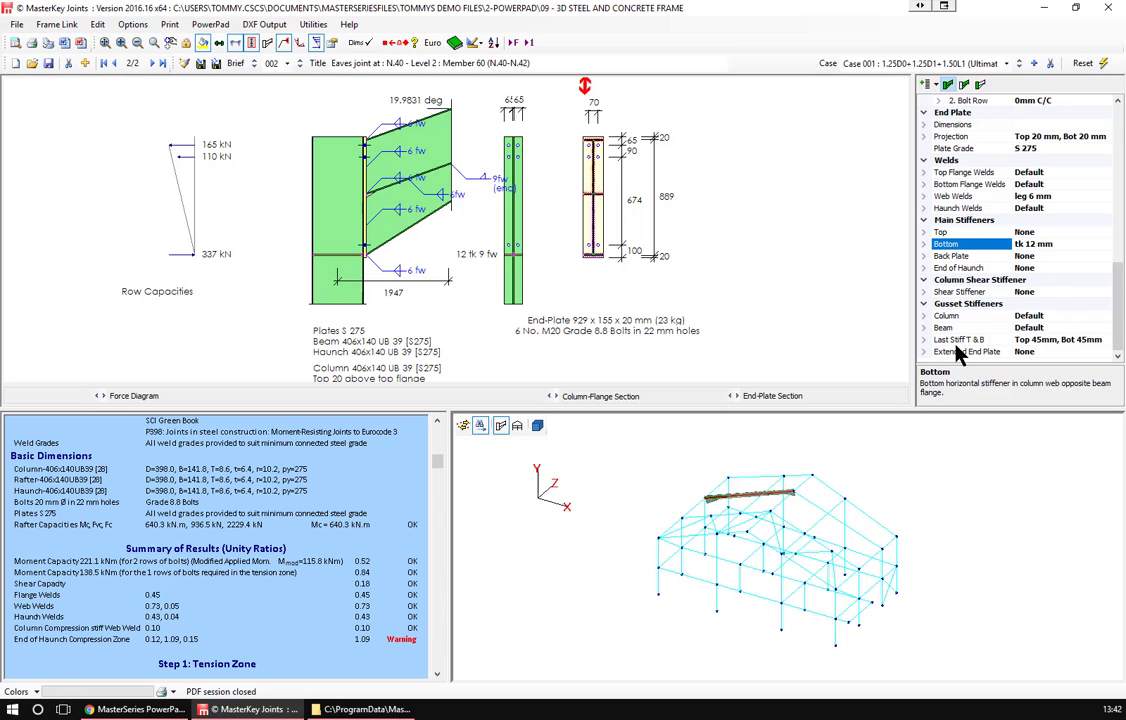
scroll(957, 310, up, 1)
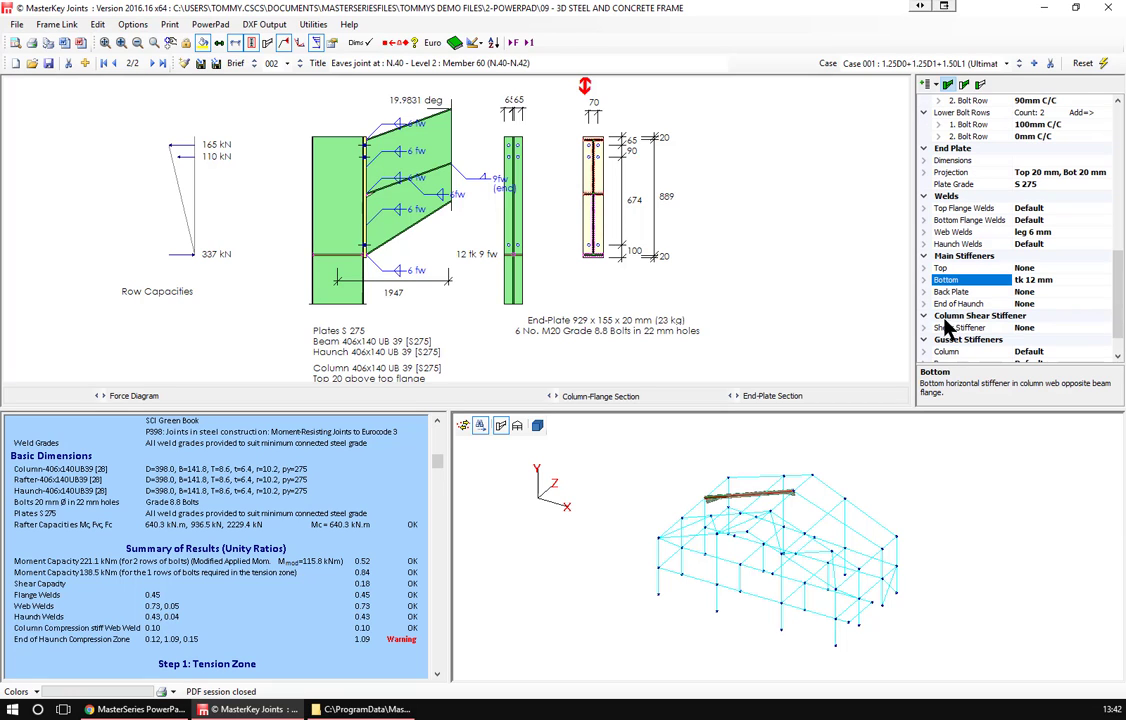
click(956, 303)
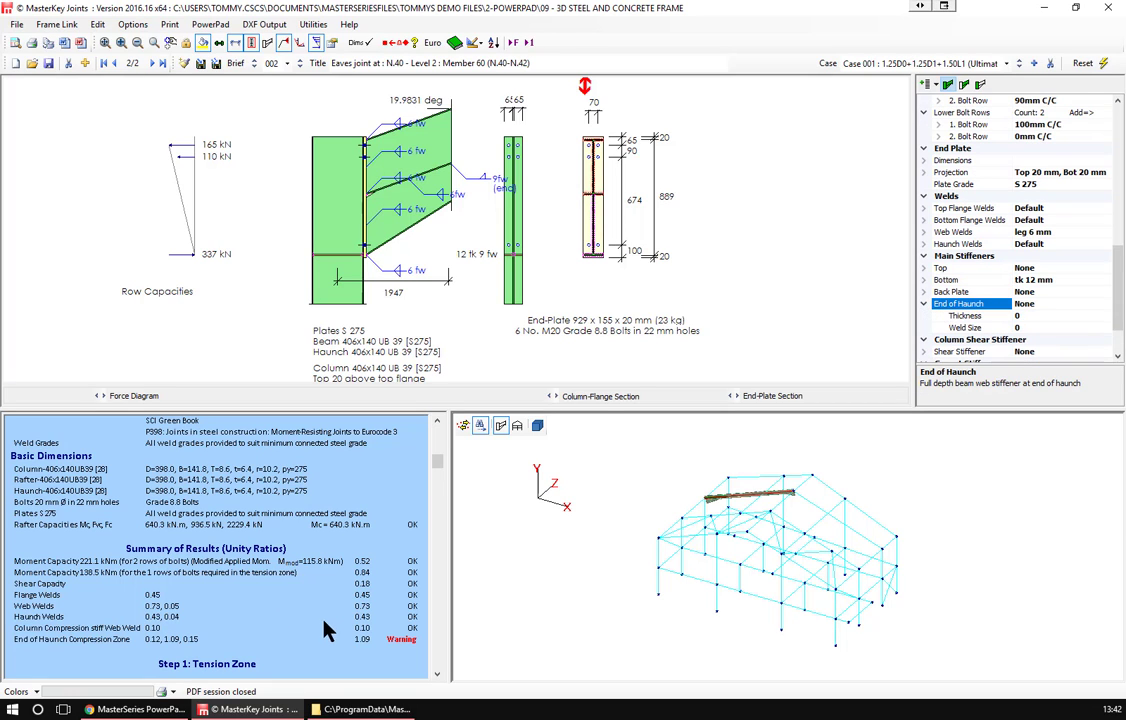
click(383, 645)
drag(443, 470, 457, 670)
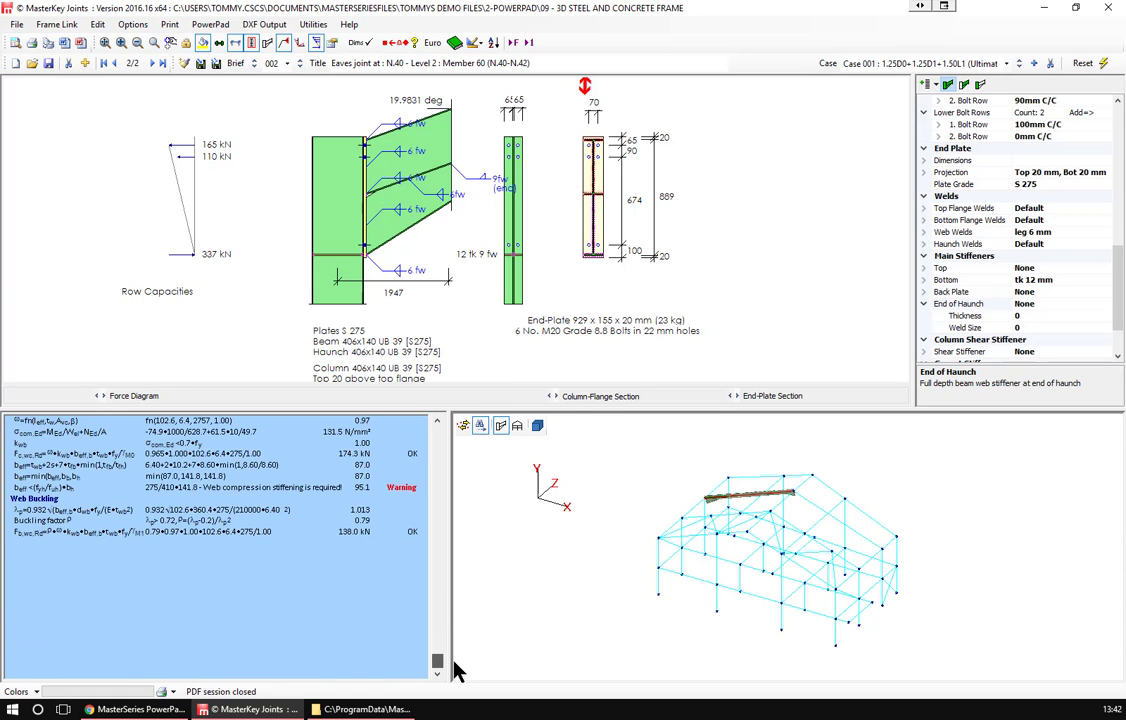
scroll(70, 510, up, 1)
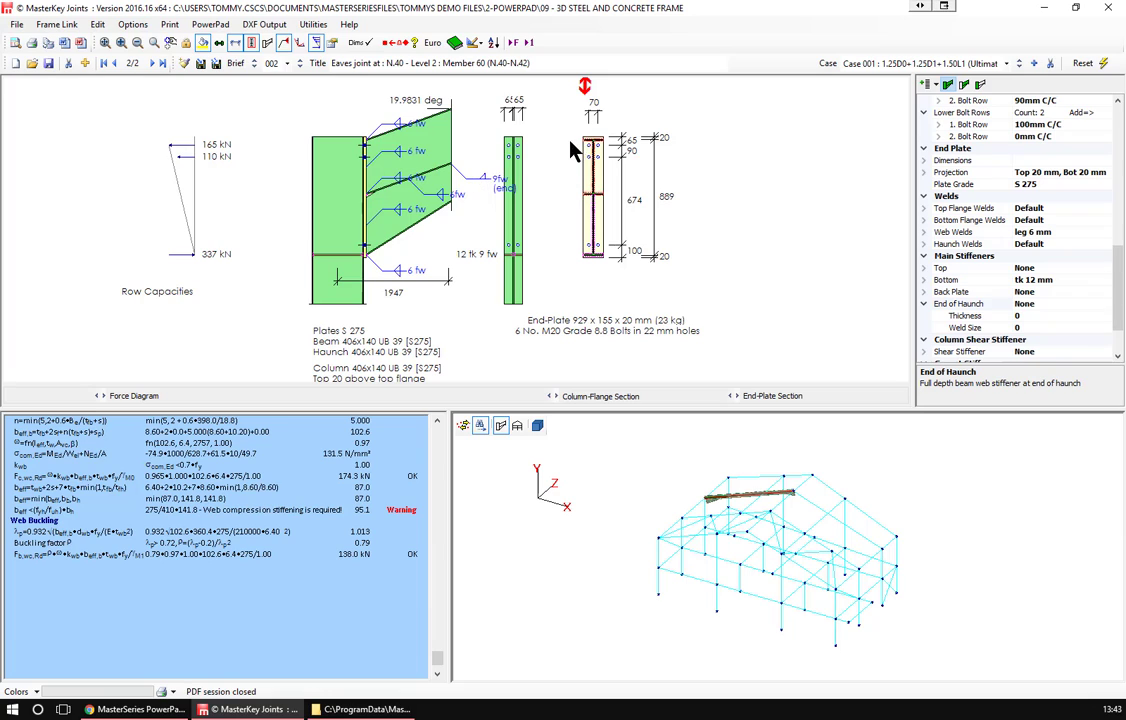
click(965, 316)
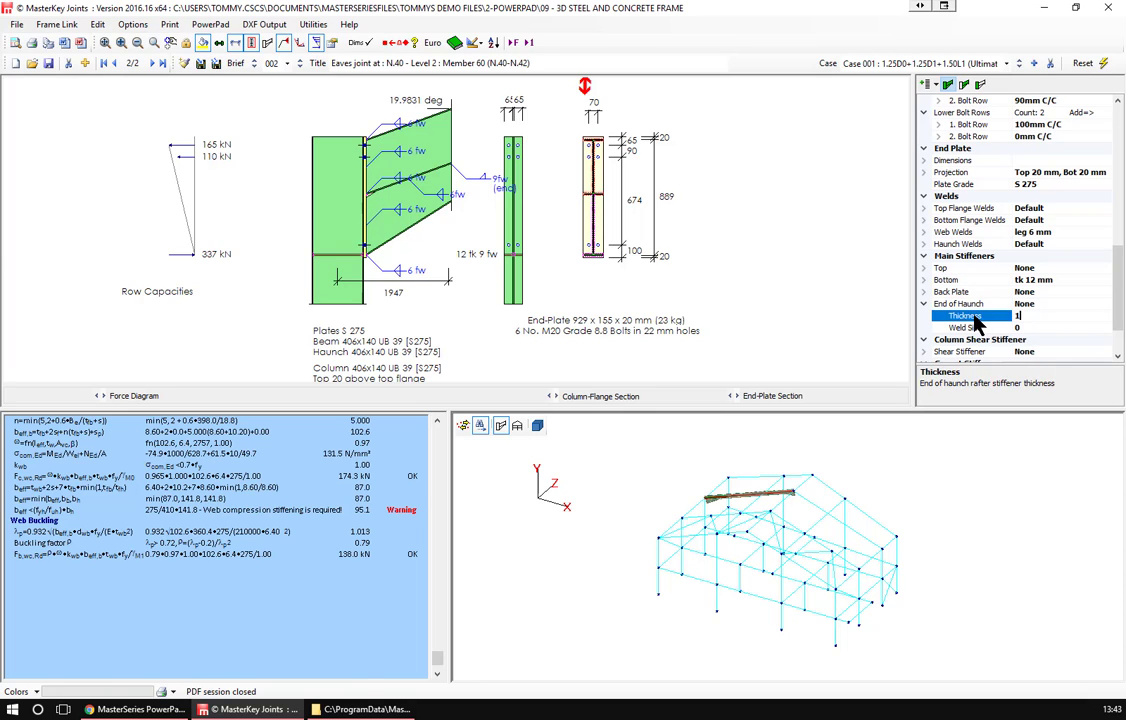
key(Return)
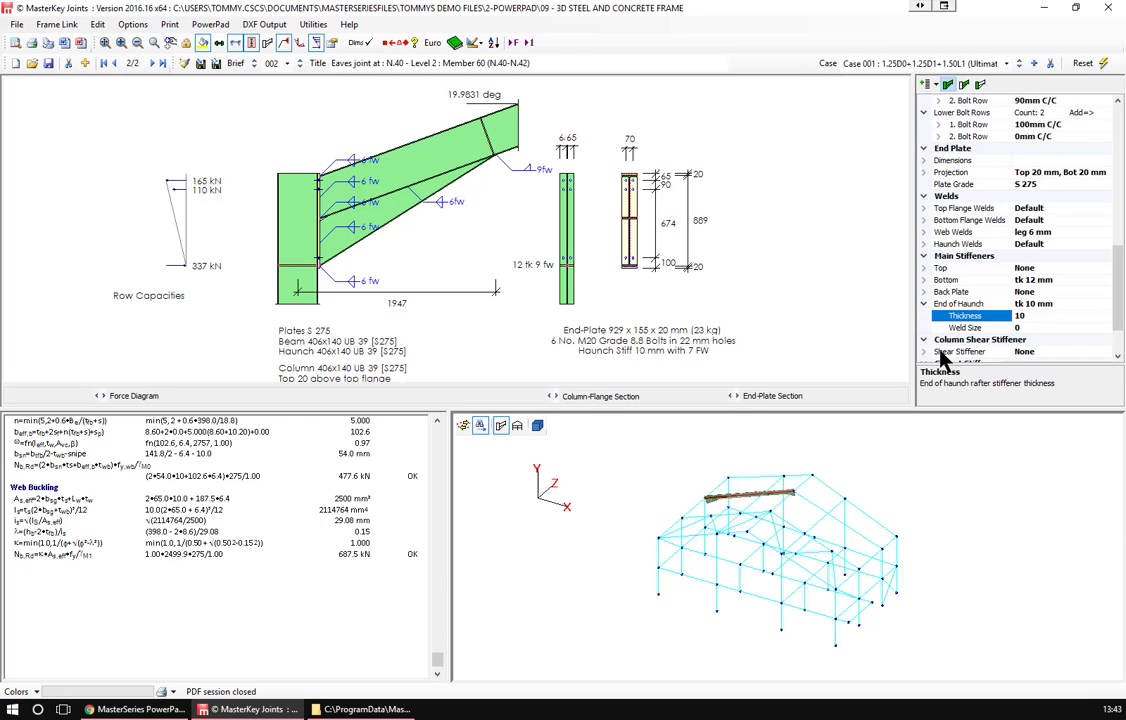
Set the haunch flange end weld size of the eaves joint to 6 mm.
double_click(955, 244)
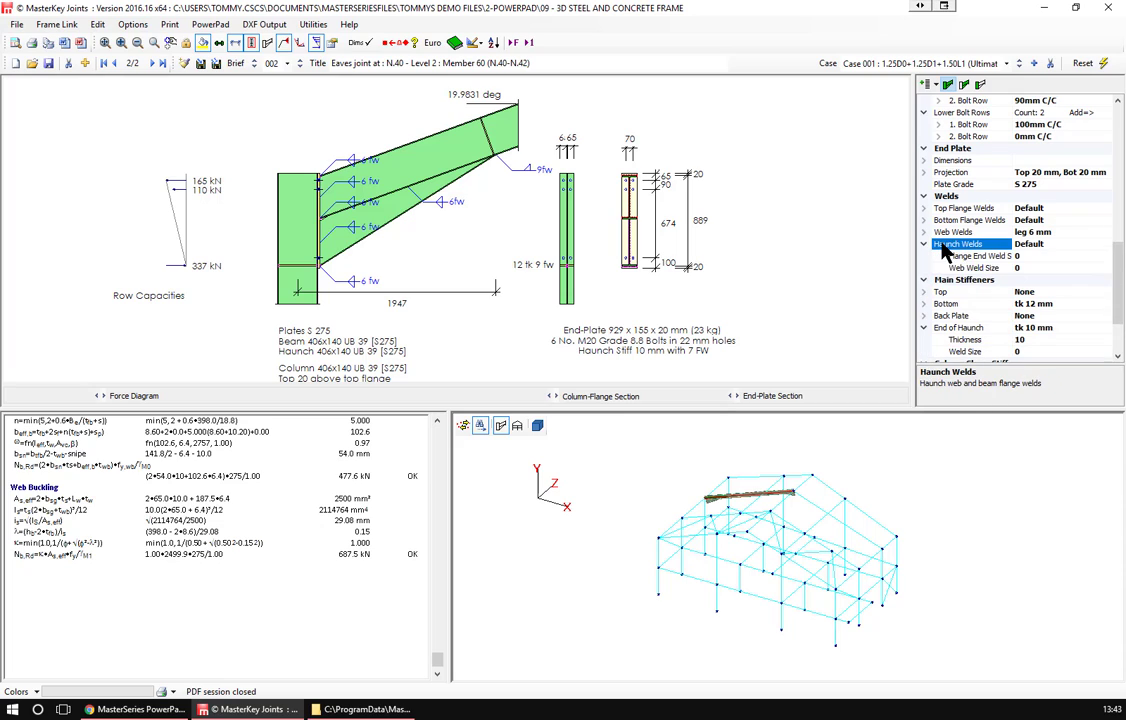
click(955, 256)
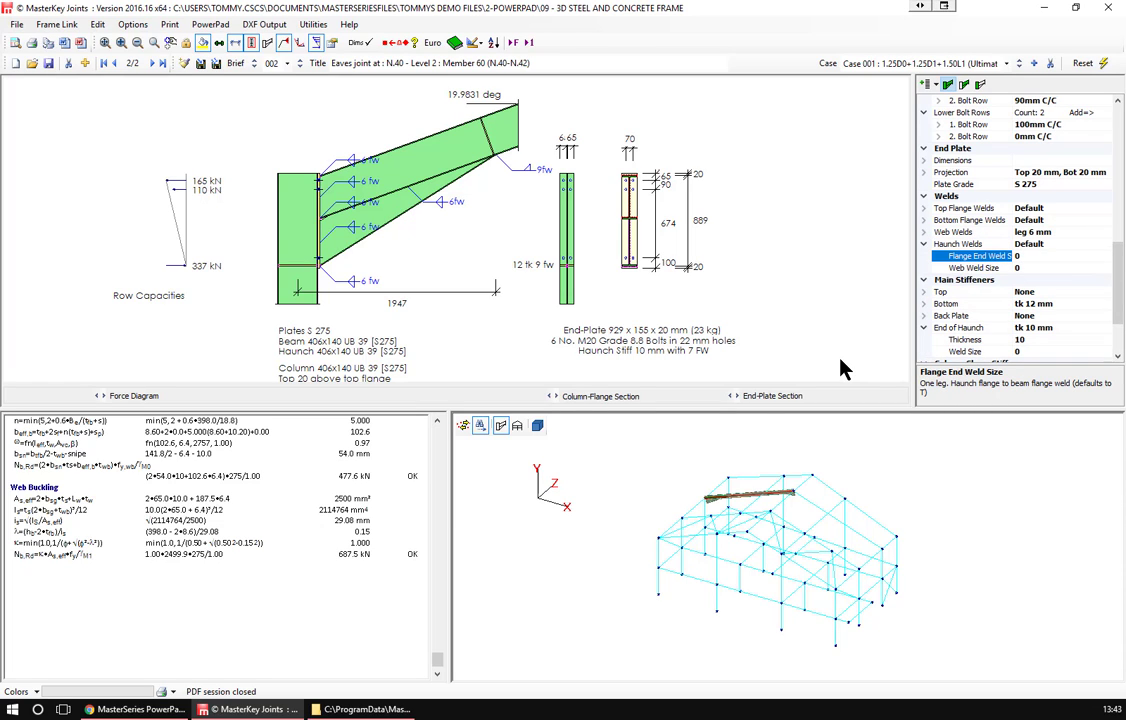
key(Return)
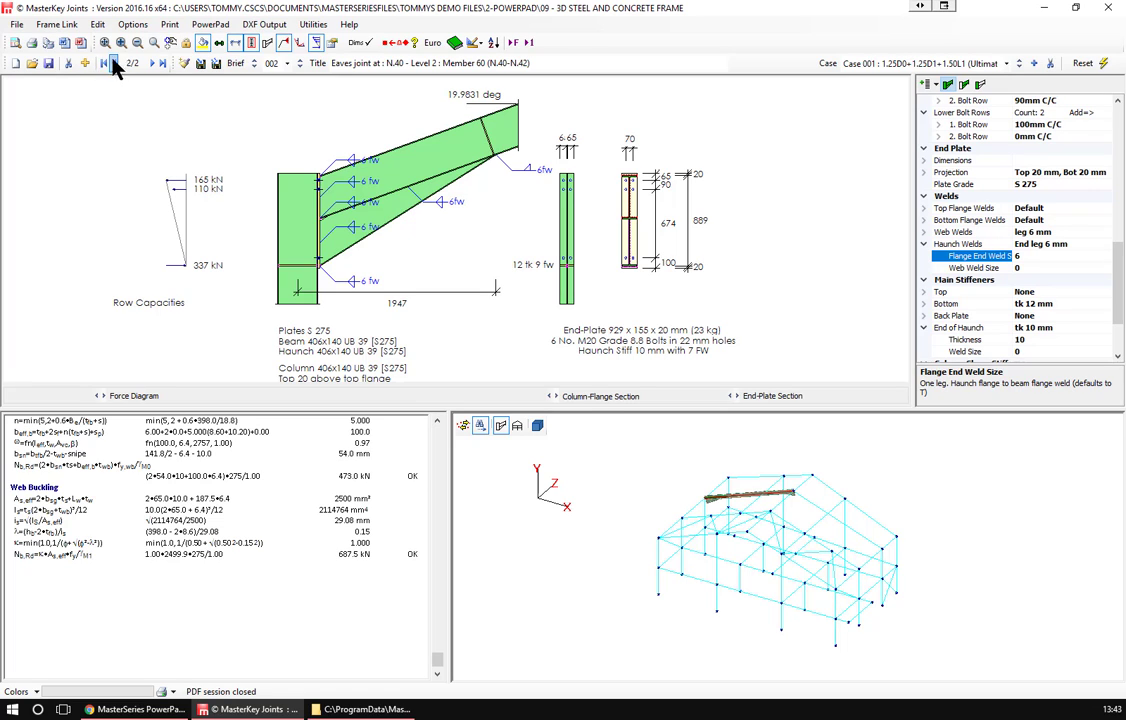
Add a base plate connection linked to the frame at N.31 on Level 0.
click(85, 63)
click(410, 383)
click(617, 417)
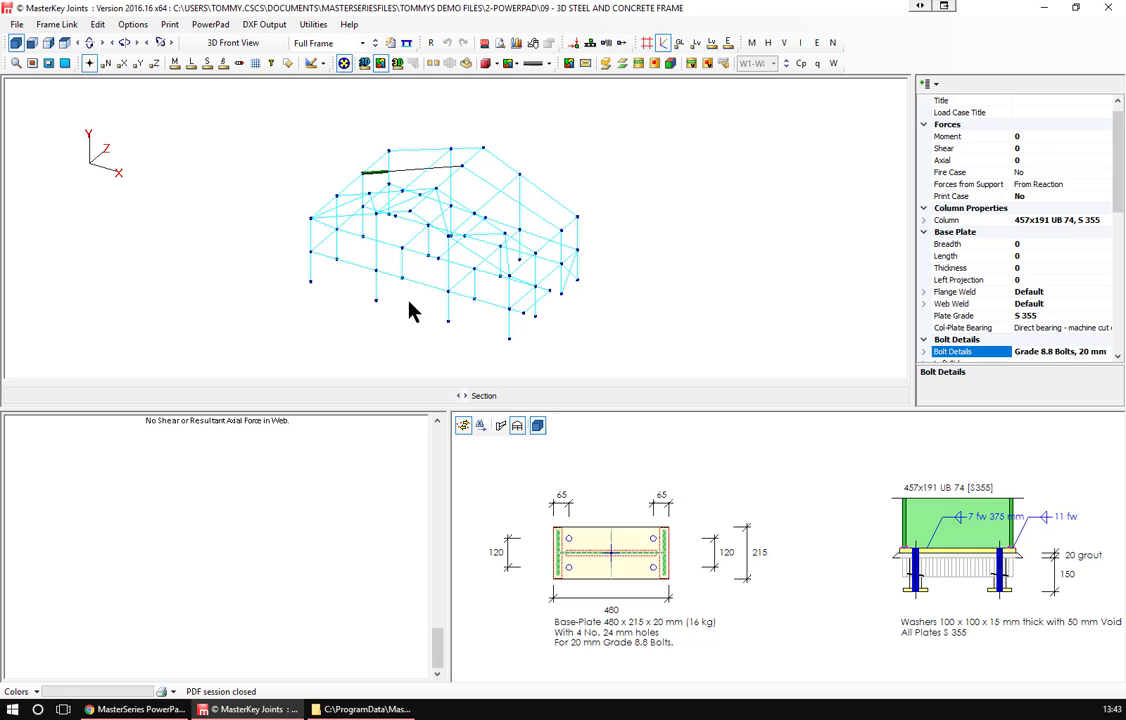
click(433, 242)
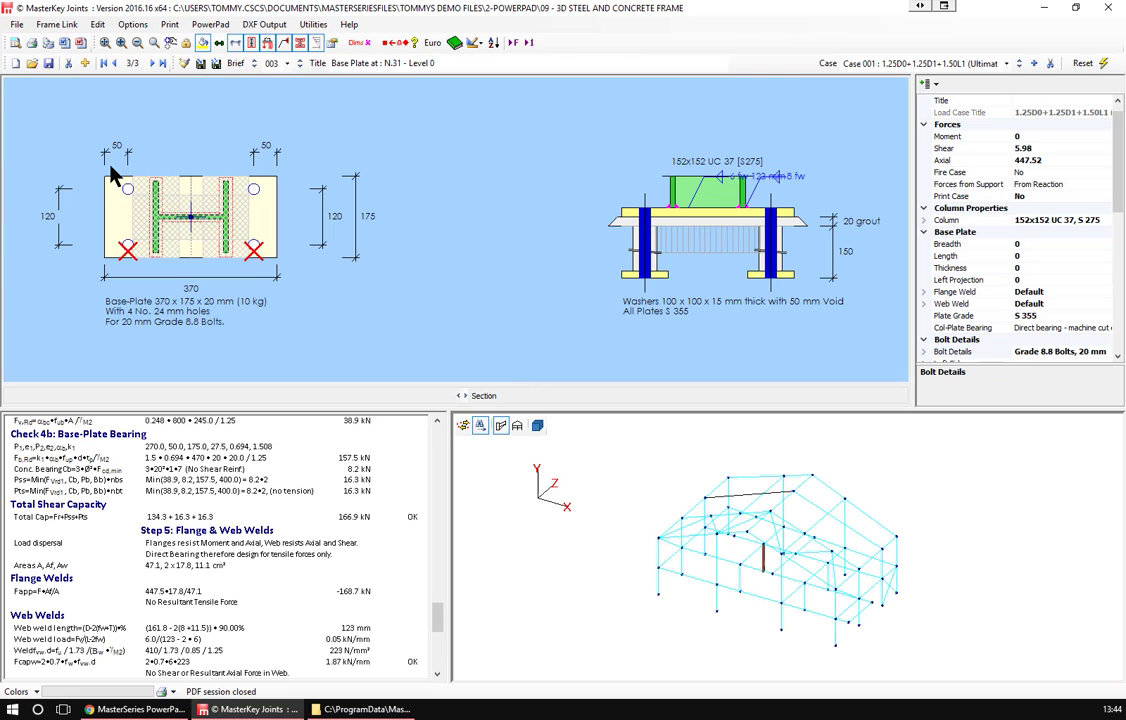
Set the base plate's breadth and length to 450 mm each.
click(983, 249)
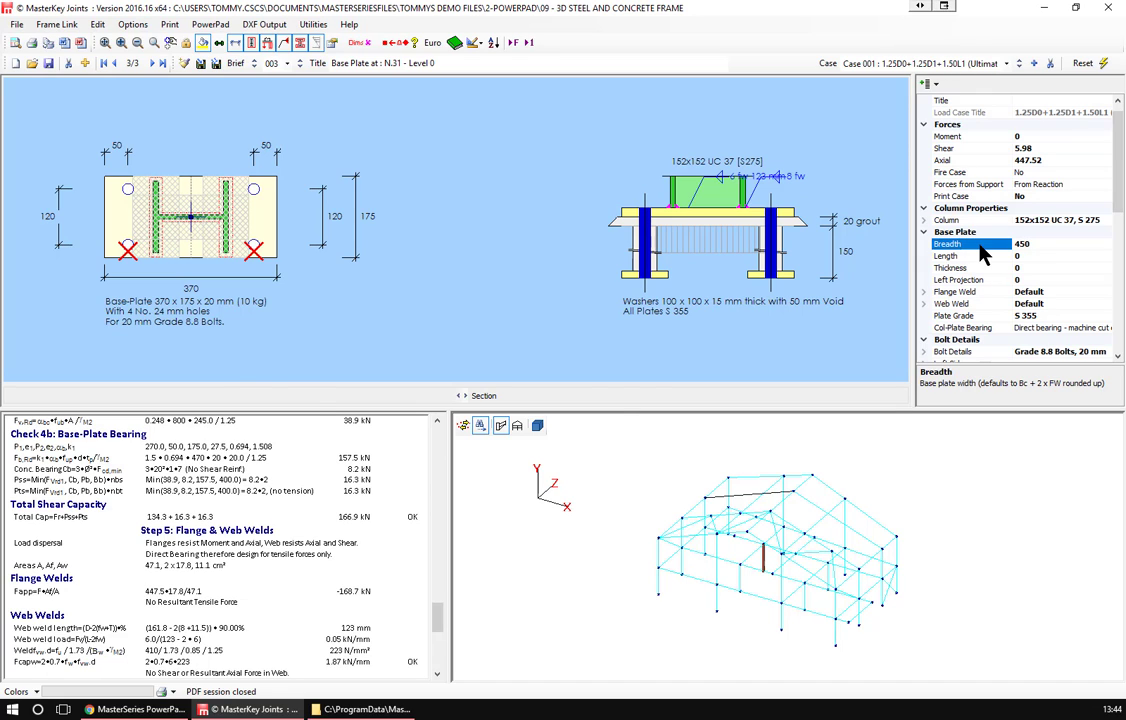
text(450)
click(983, 256)
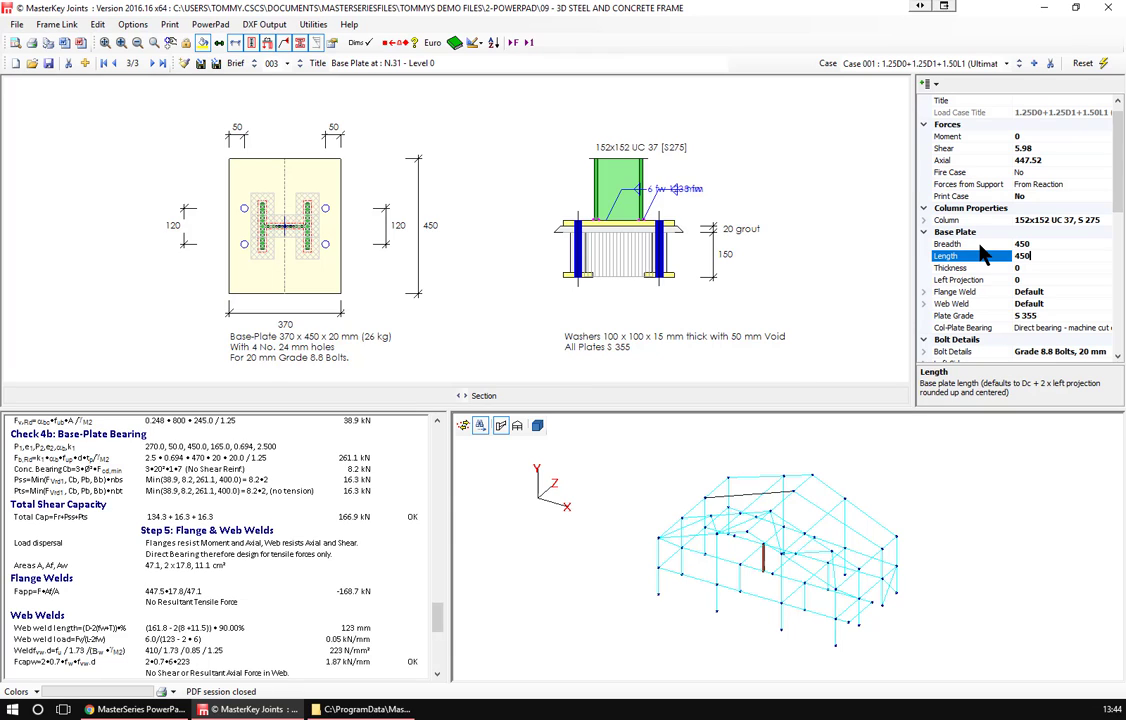
text(450)
key(Return)
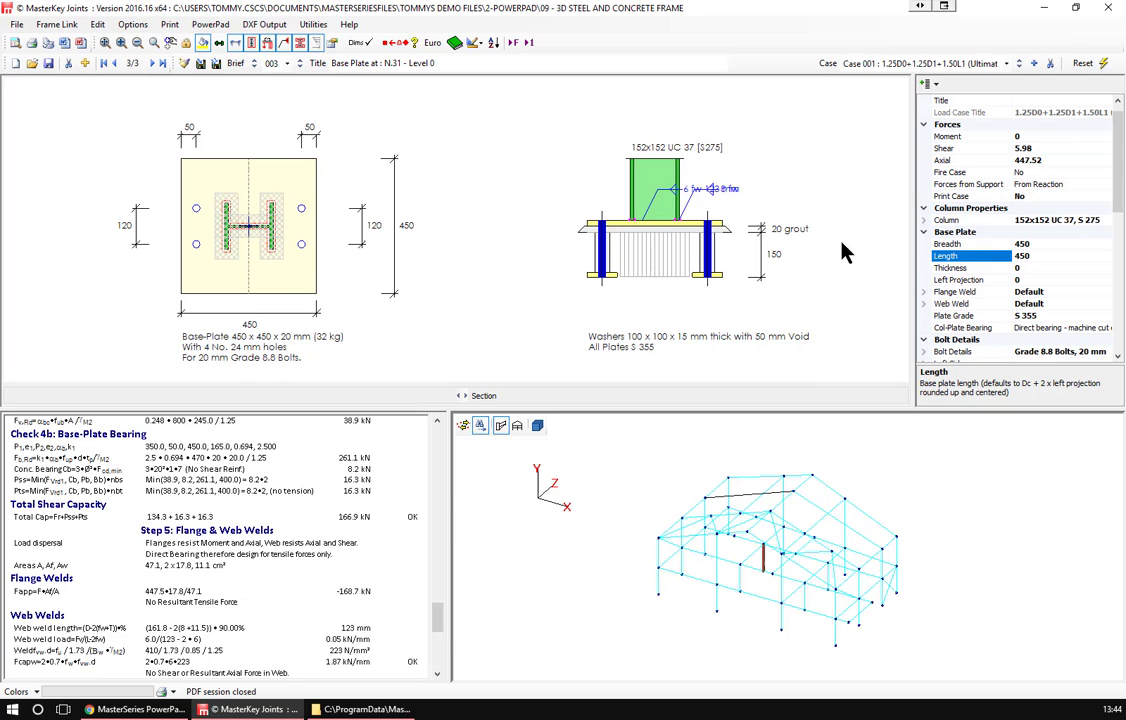
Set the base plate's breadth and length to 400 mm each and look through its design calculations.
key(Up)
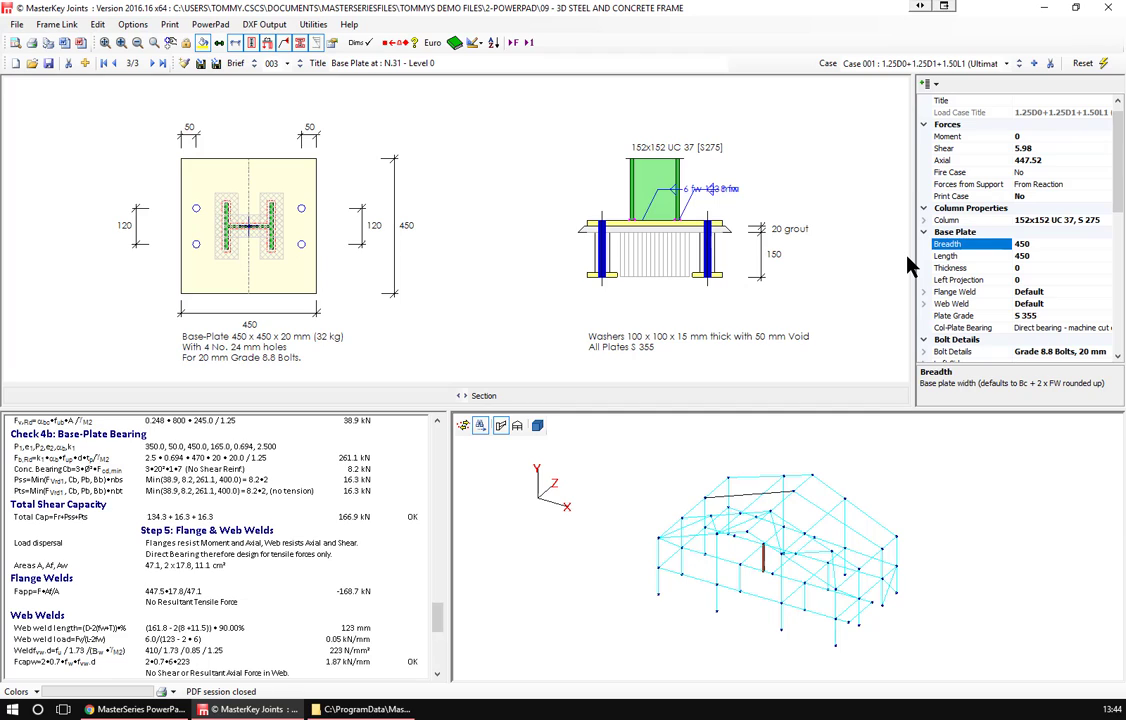
text(400)
key(Return)
key(Down)
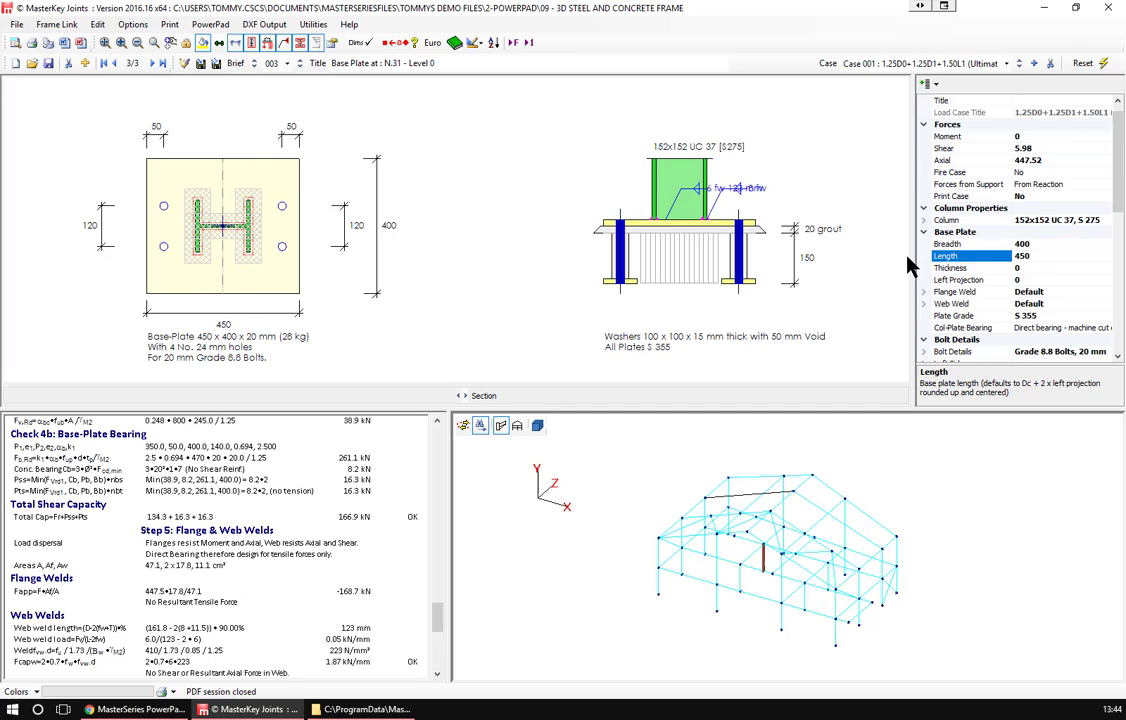
text(400)
key(Return)
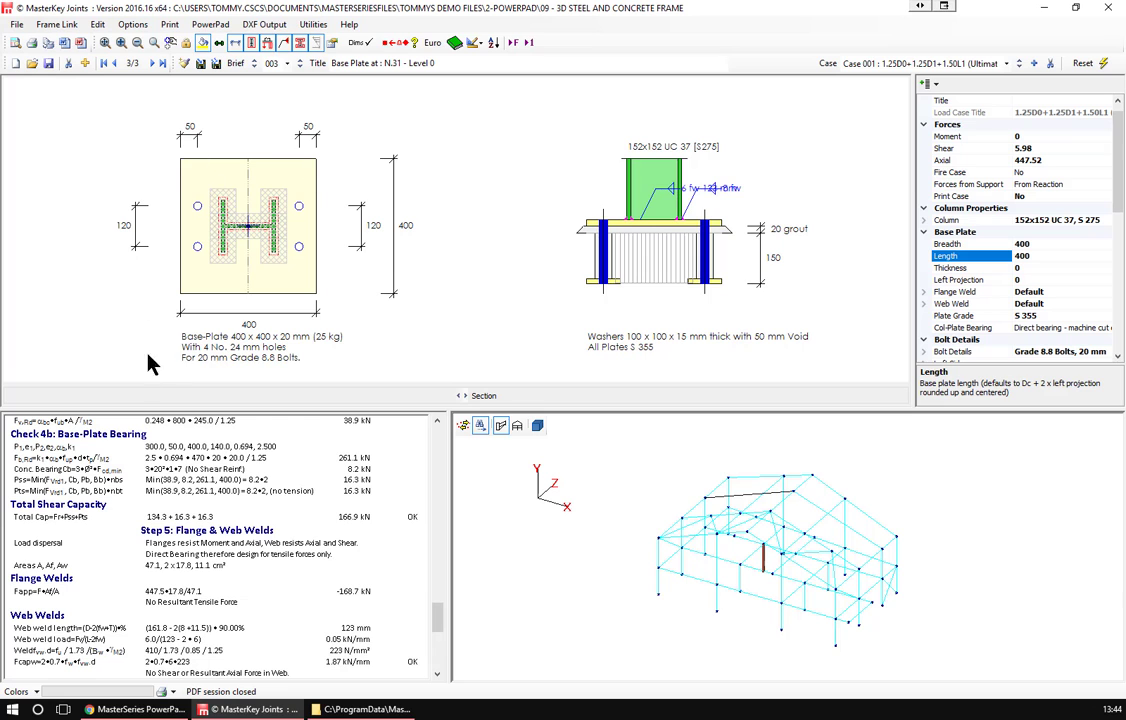
mouse_move(434, 628)
mouse_down()
mouse_move(422, 490)
mouse_move(432, 455)
mouse_move(442, 658)
mouse_move(440, 630)
mouse_up()
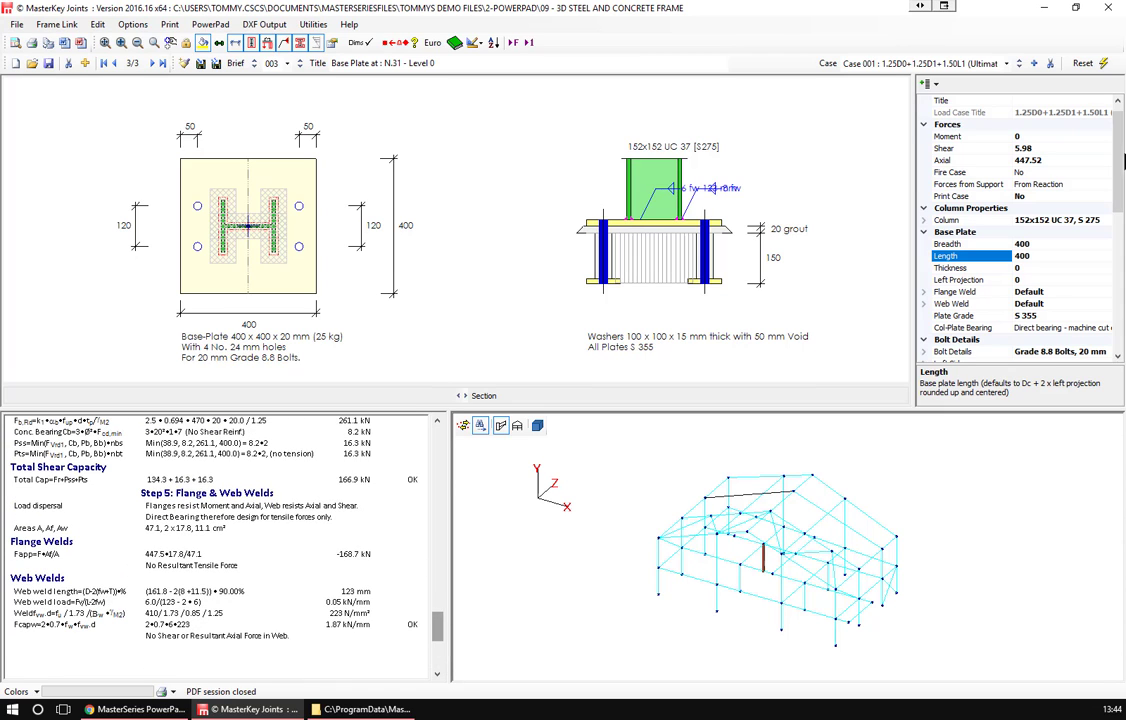
Close the joints design, saving its data file, and open Timber Design for the frame.
click(1108, 16)
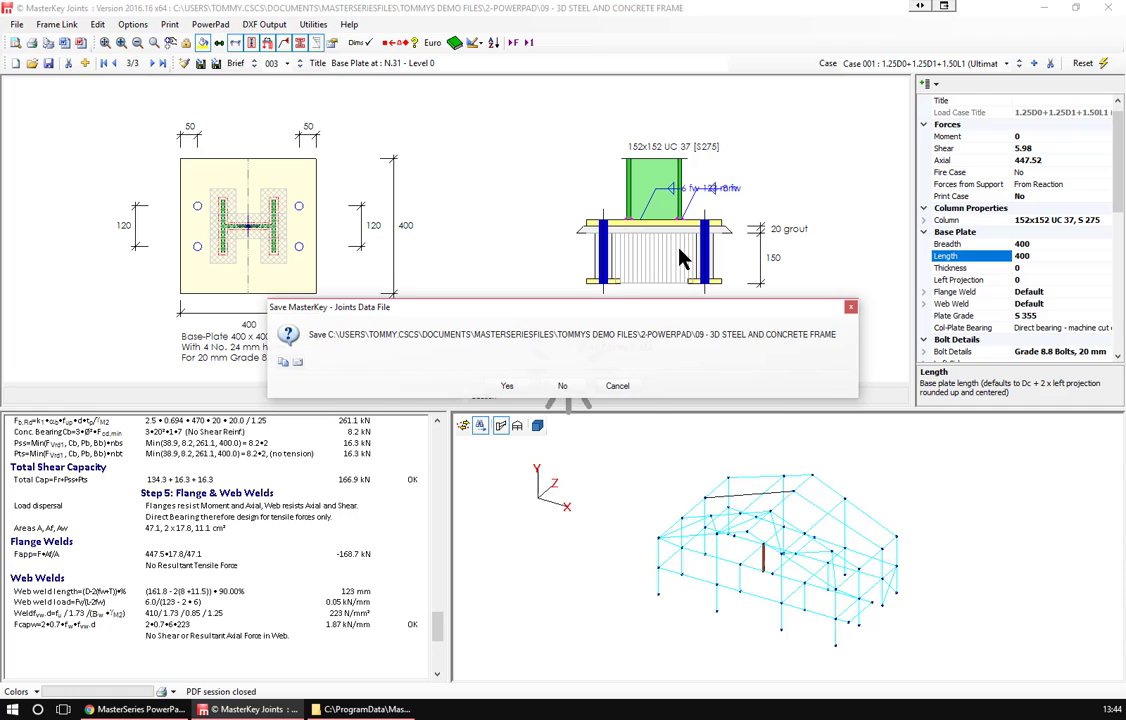
click(509, 390)
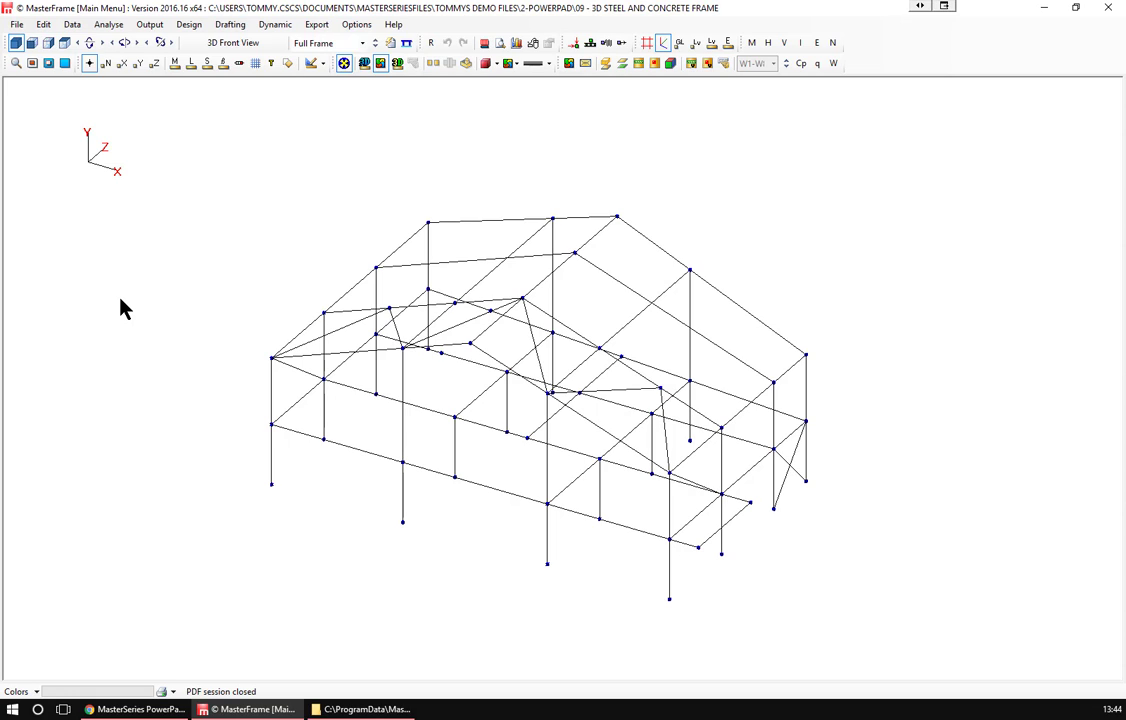
click(192, 25)
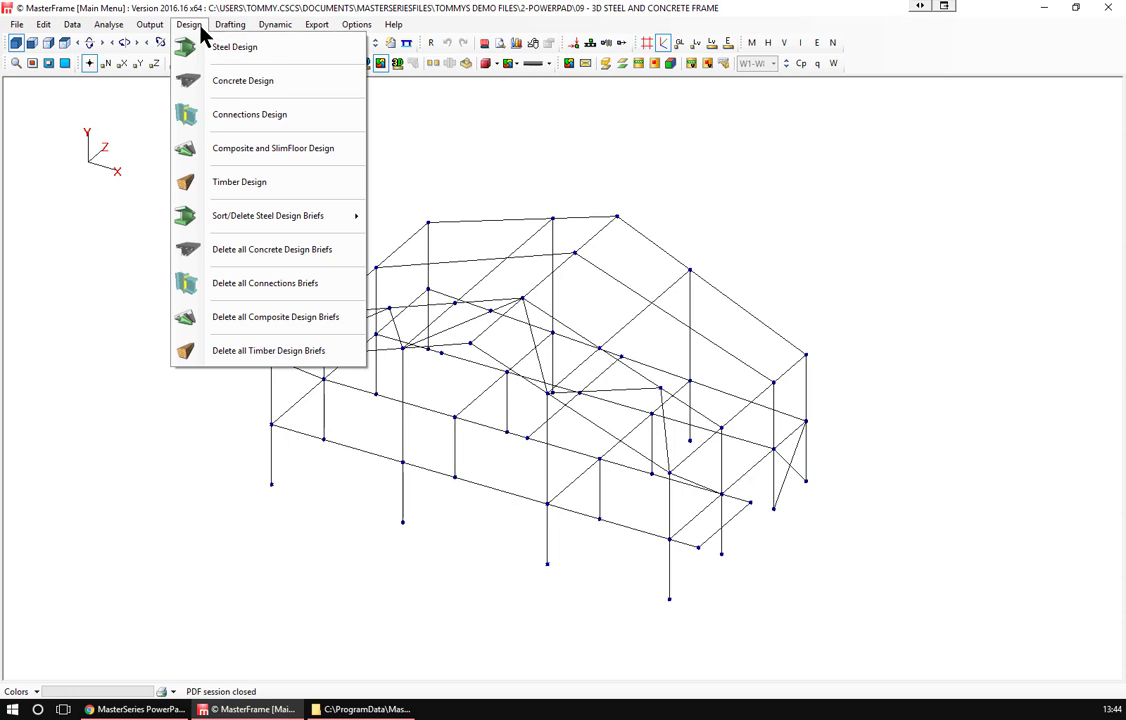
click(279, 183)
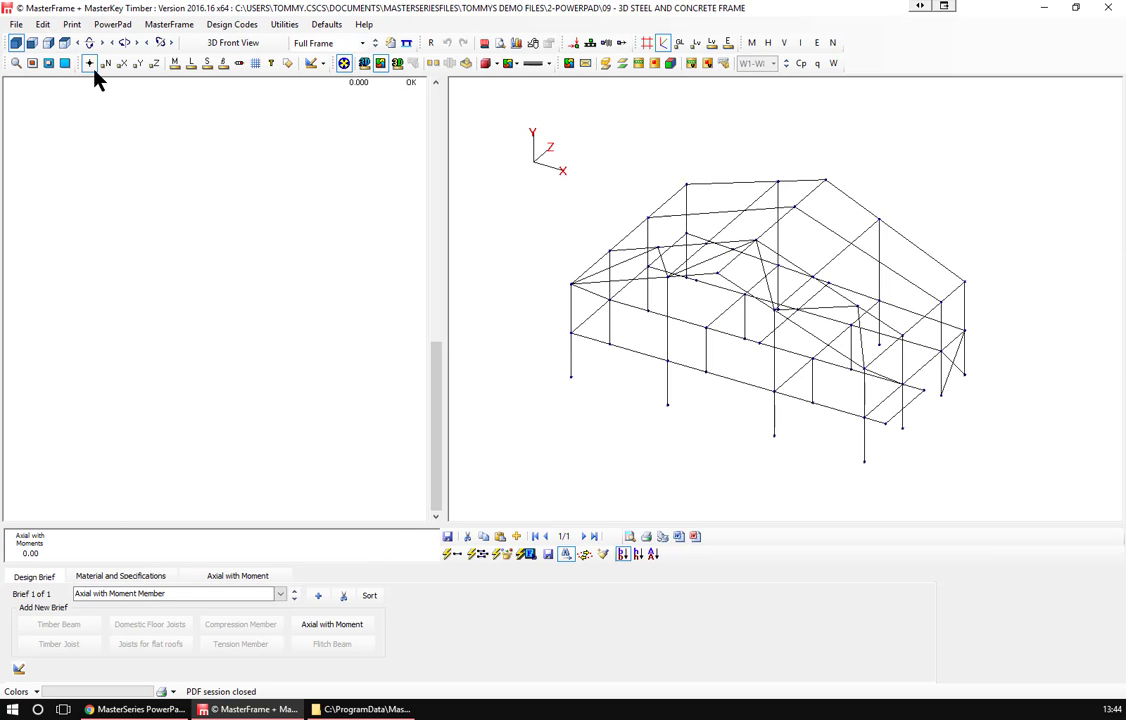
Add timber design briefs for the members in the current view.
click(318, 631)
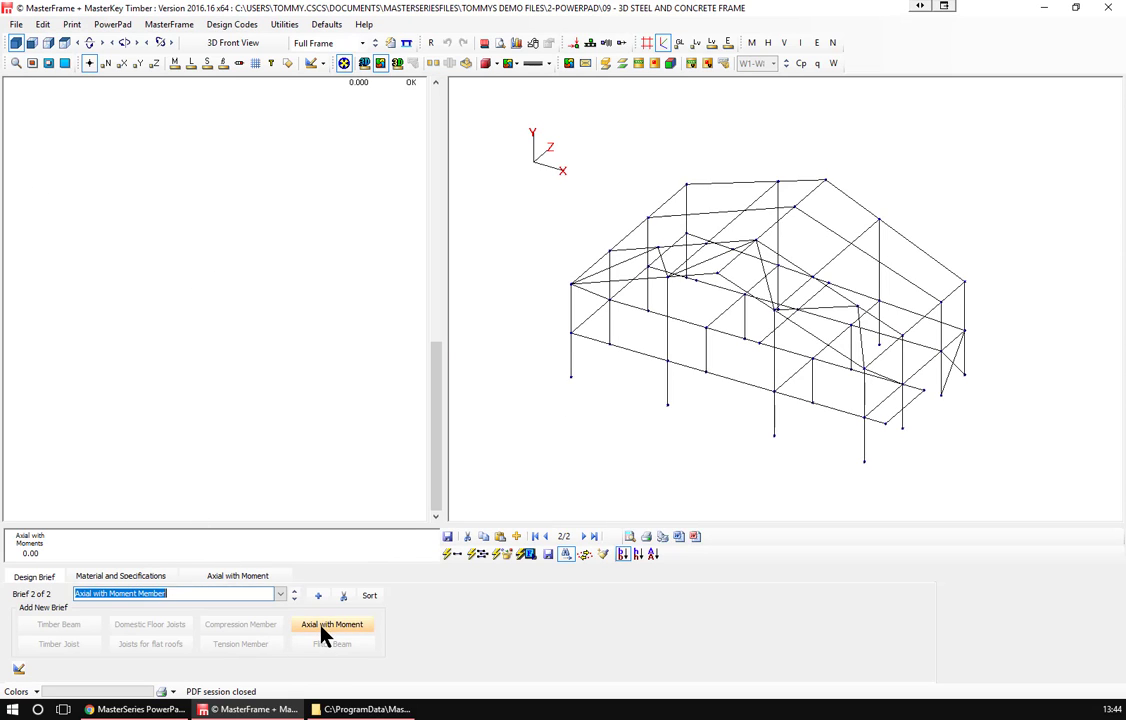
click(880, 428)
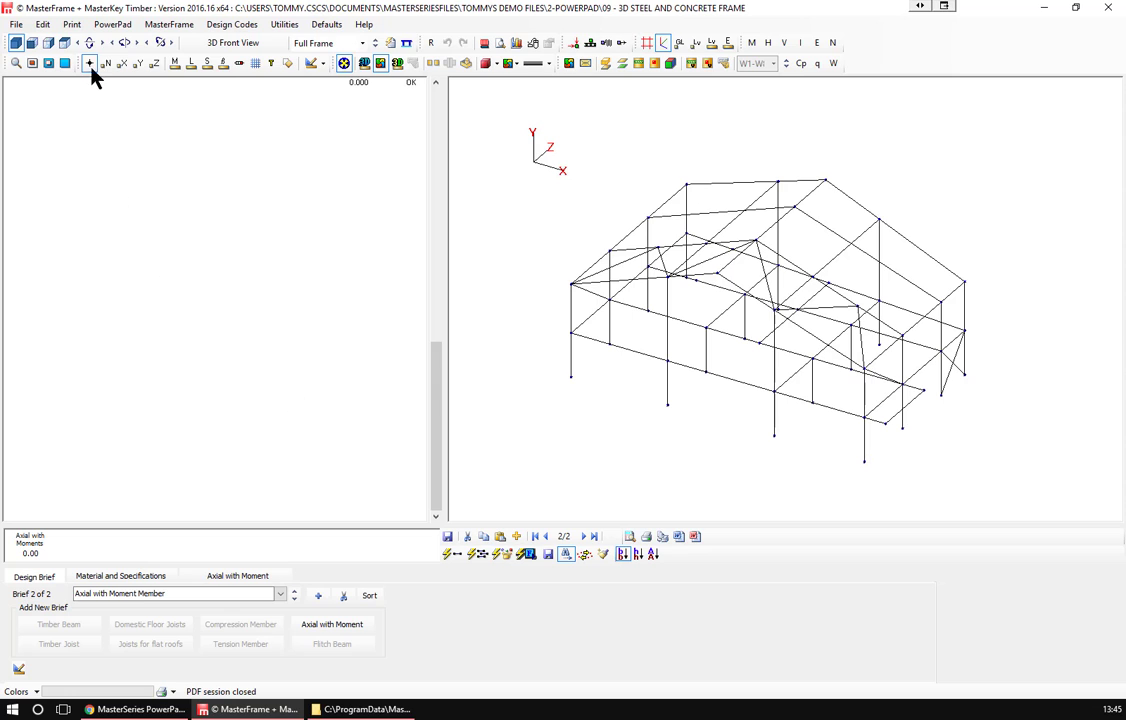
click(169, 24)
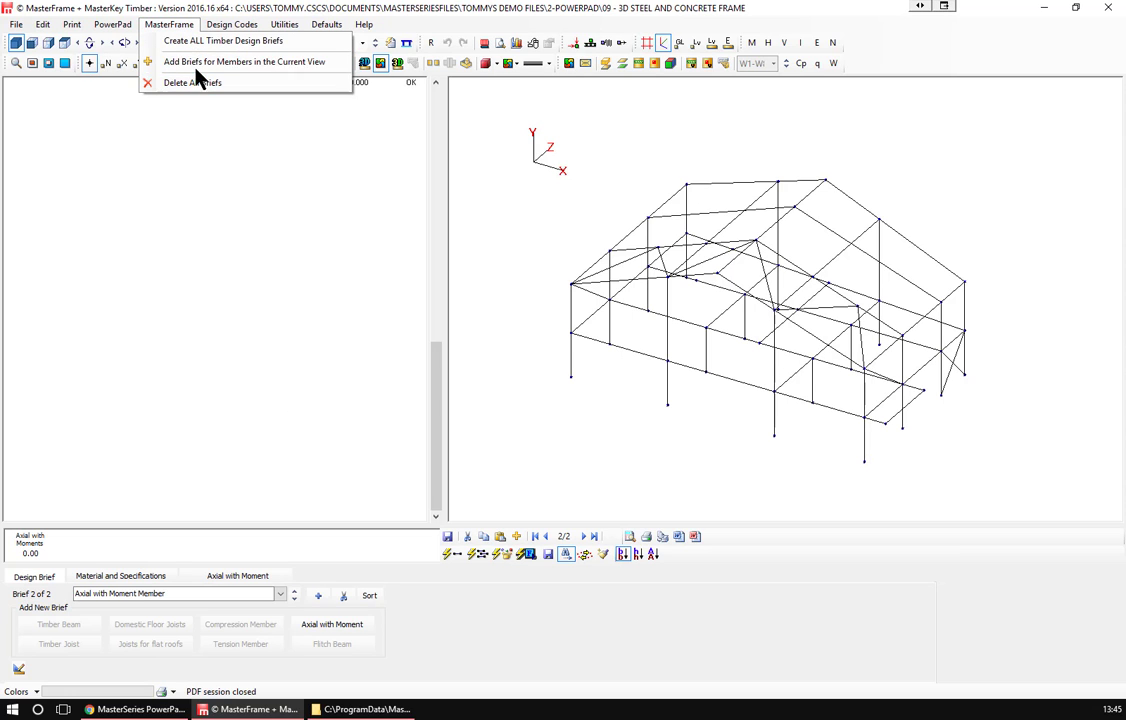
click(203, 62)
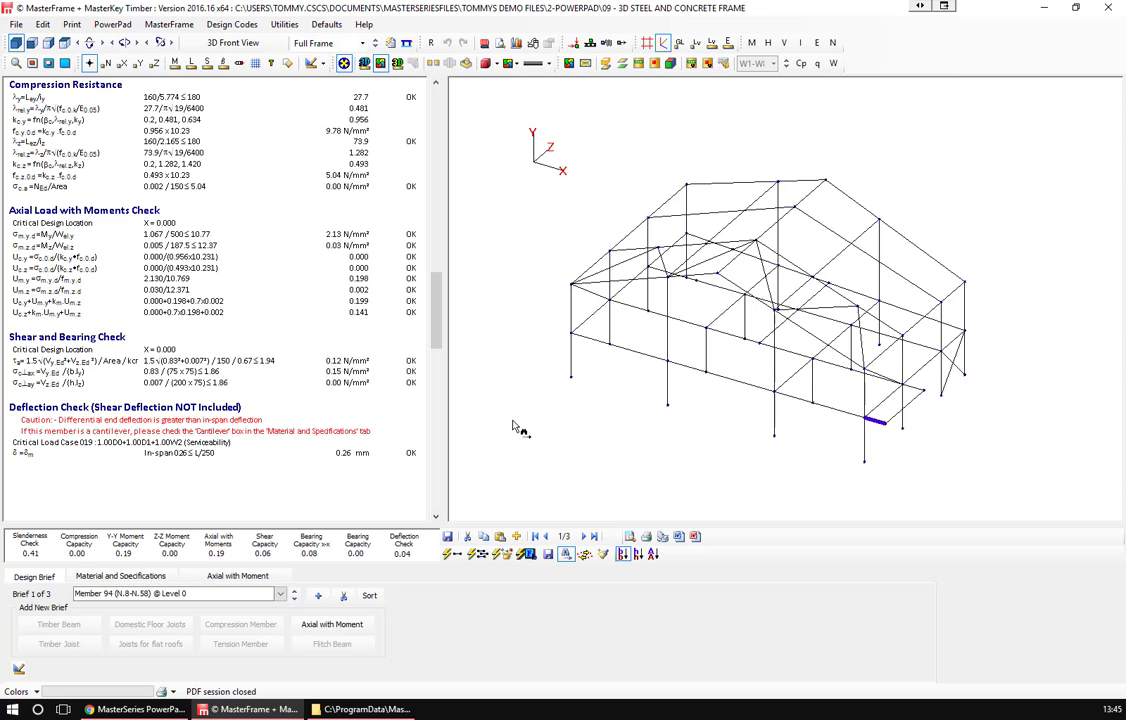
Examine the design checks of timber members 95 and 96, ending on member 95.
click(896, 418)
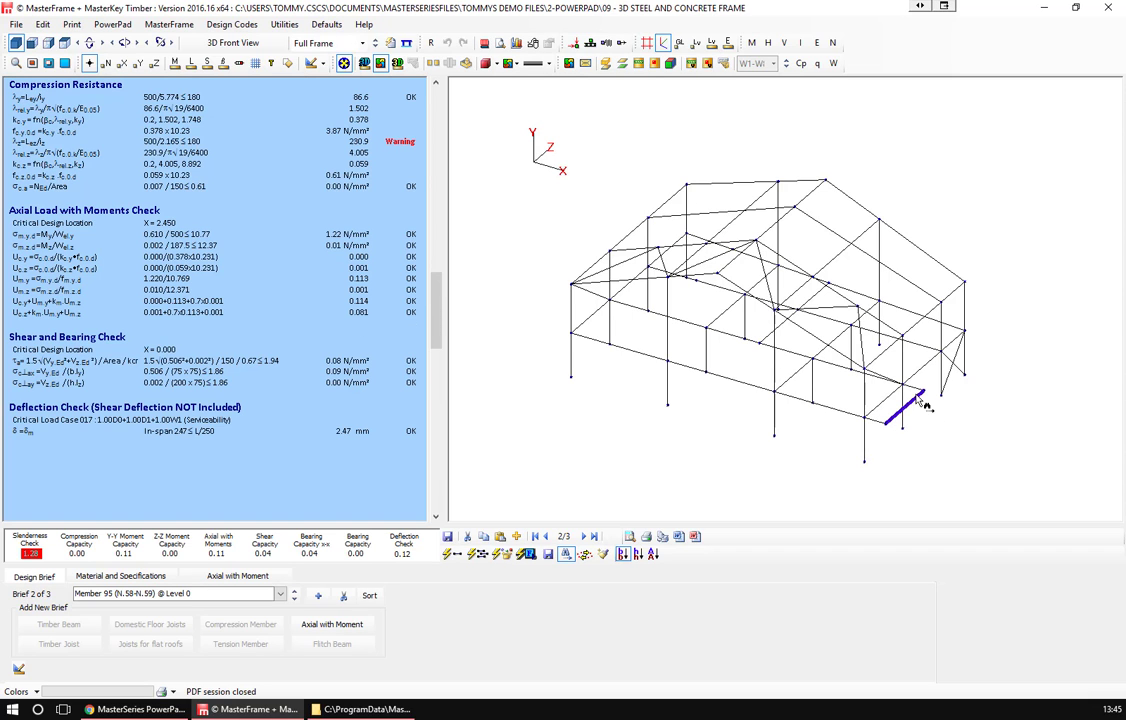
click(916, 387)
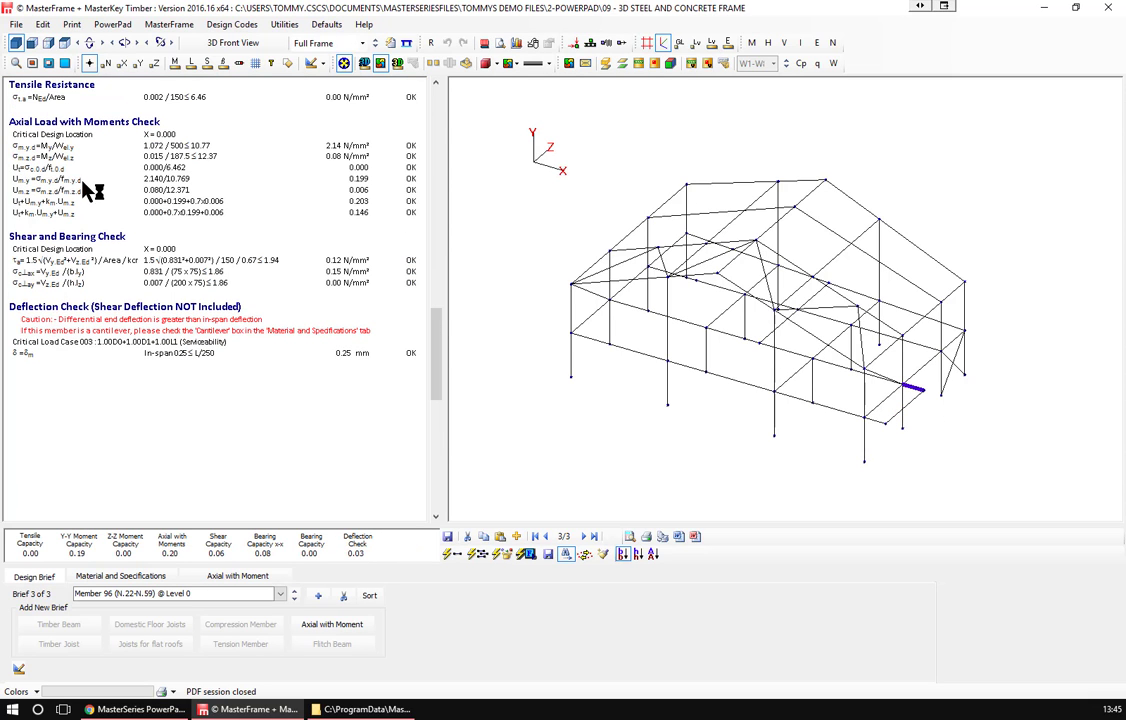
click(905, 407)
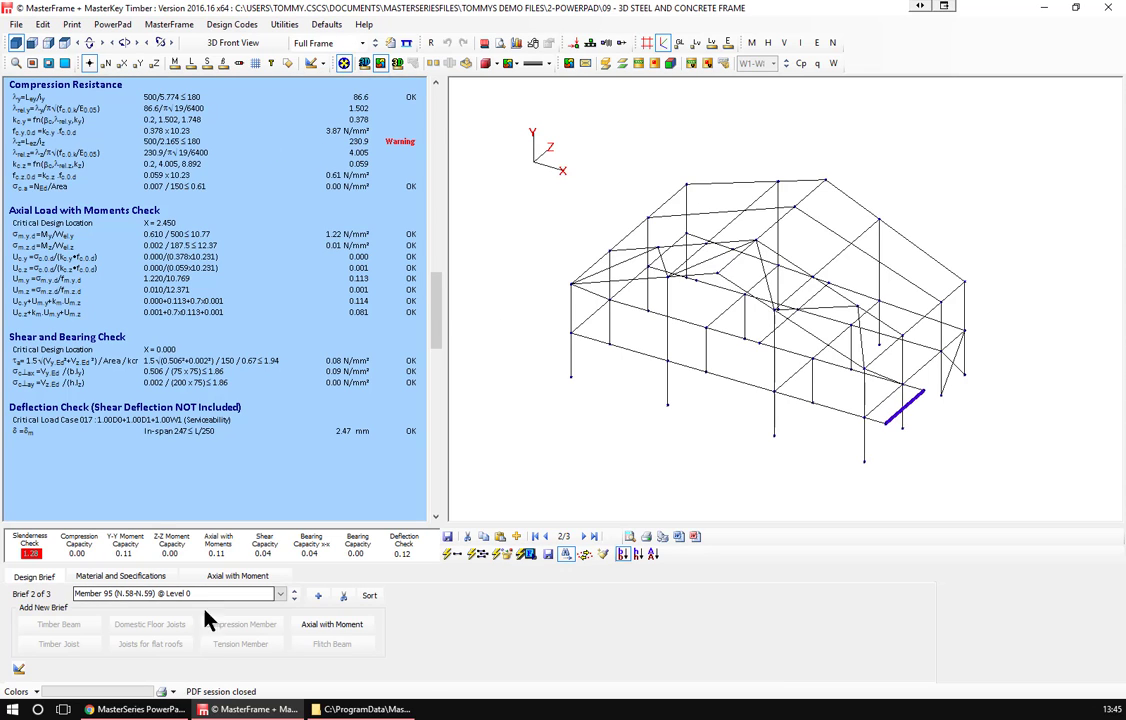
Set the section breadth of timber member 95 to 100 mm and save the section size changes on leaving timber design.
click(31, 577)
click(237, 586)
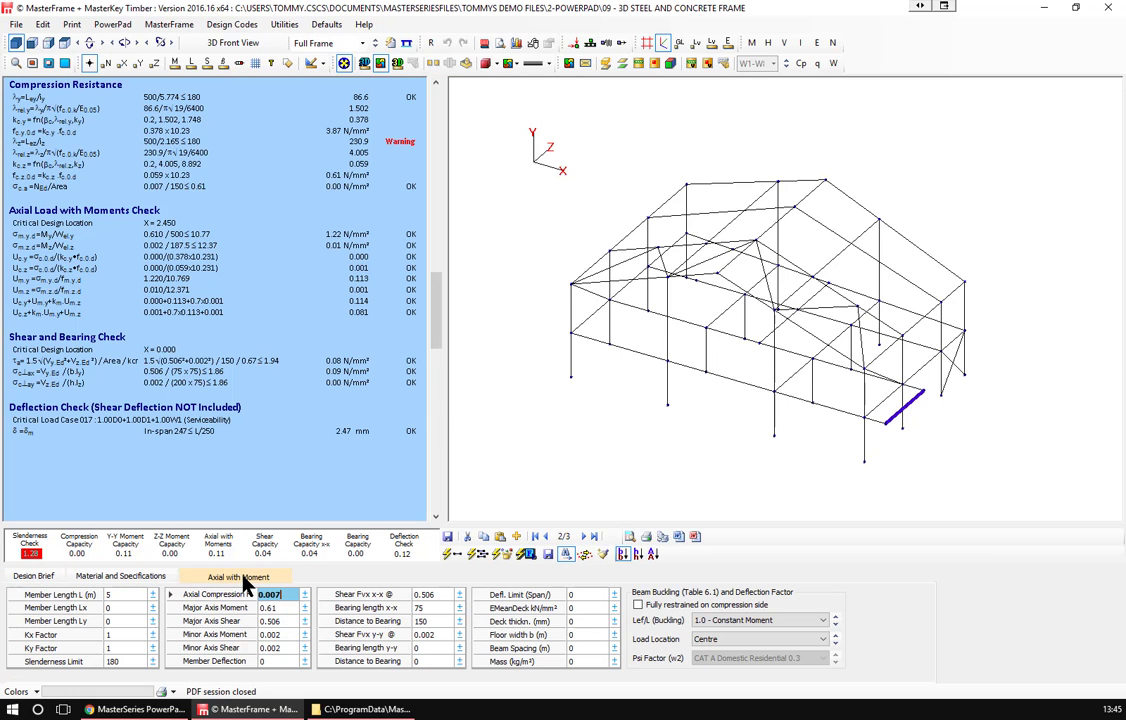
click(140, 579)
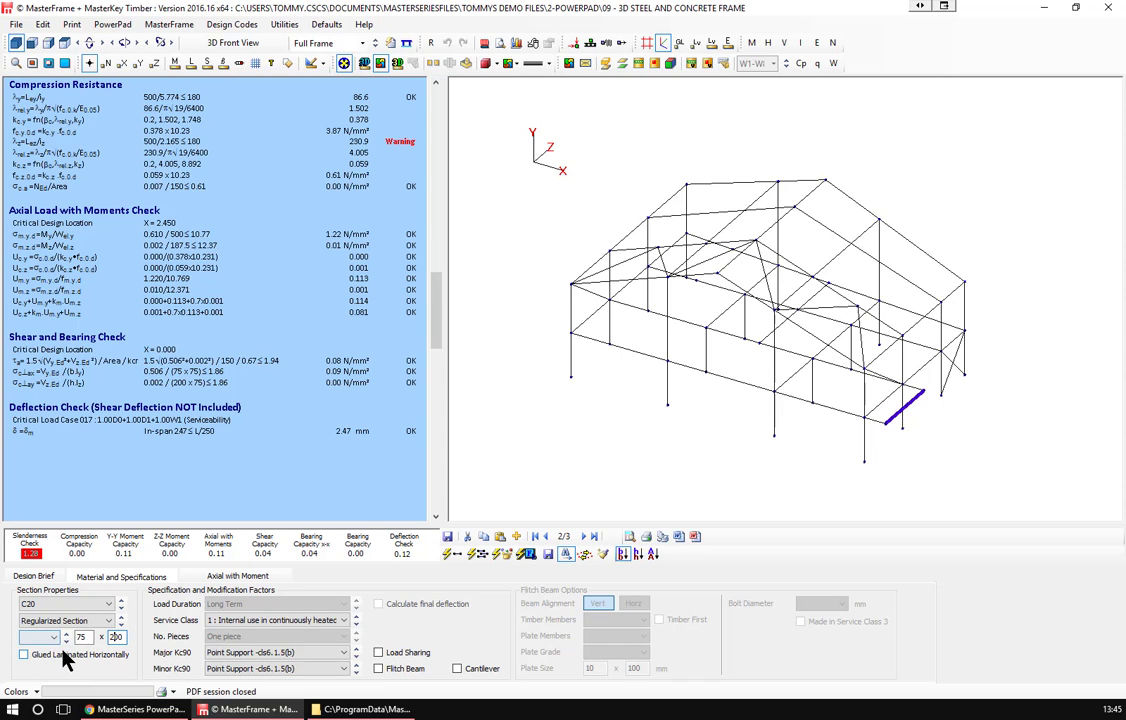
drag(84, 637, 63, 637)
text(100)
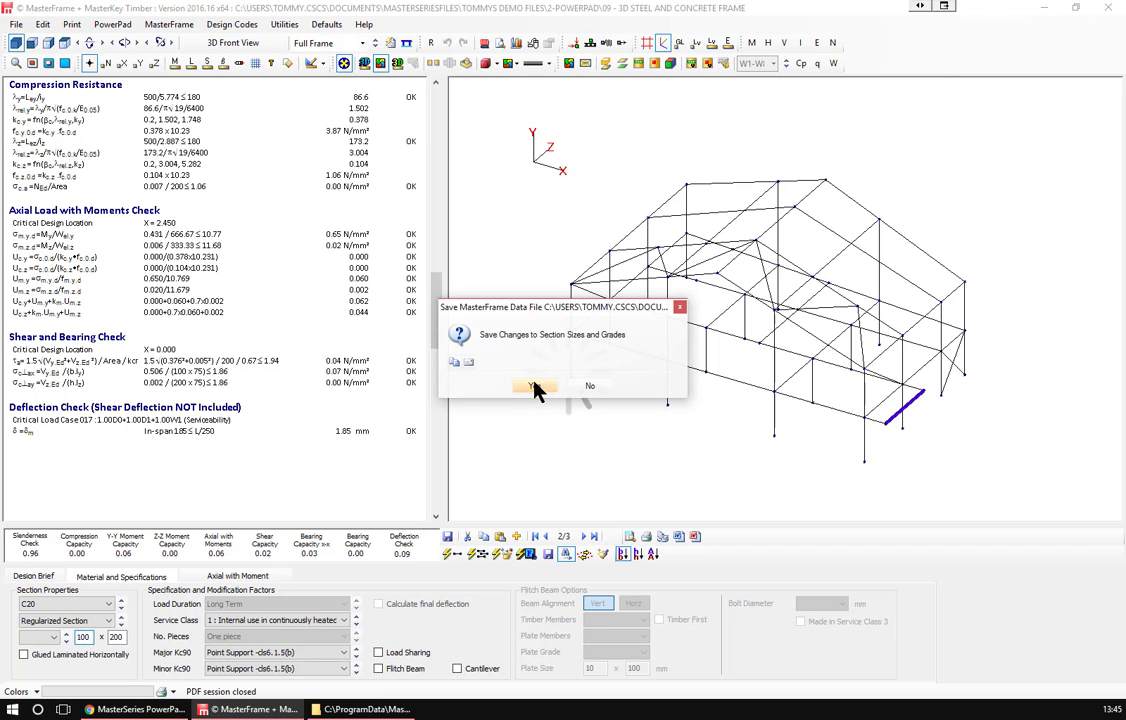
click(465, 383)
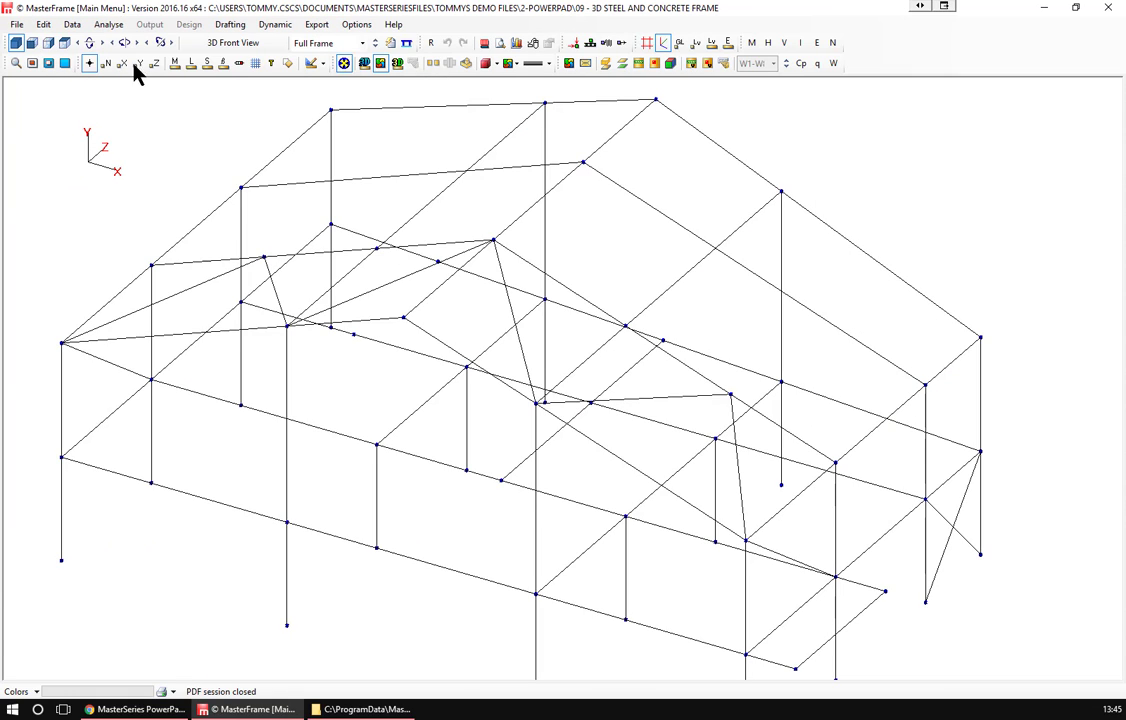
Close the frame and open the PowerPad Beams file in MasterBeam Composite and SlimFloor Design.
click(1108, 7)
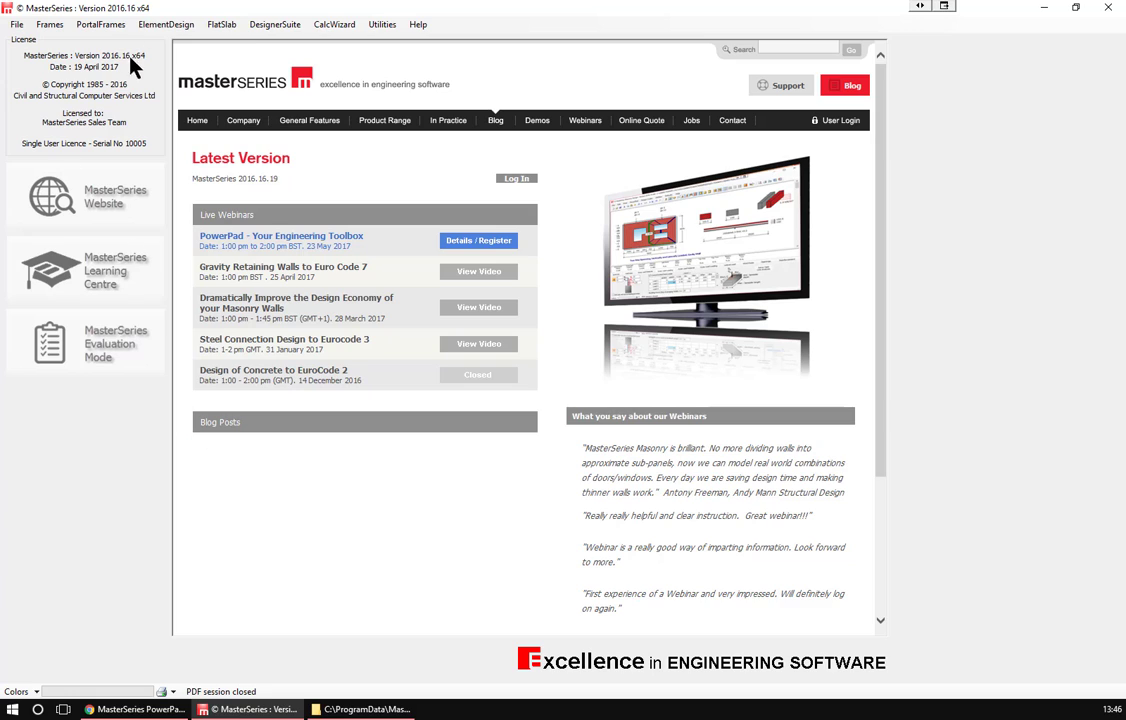
click(265, 25)
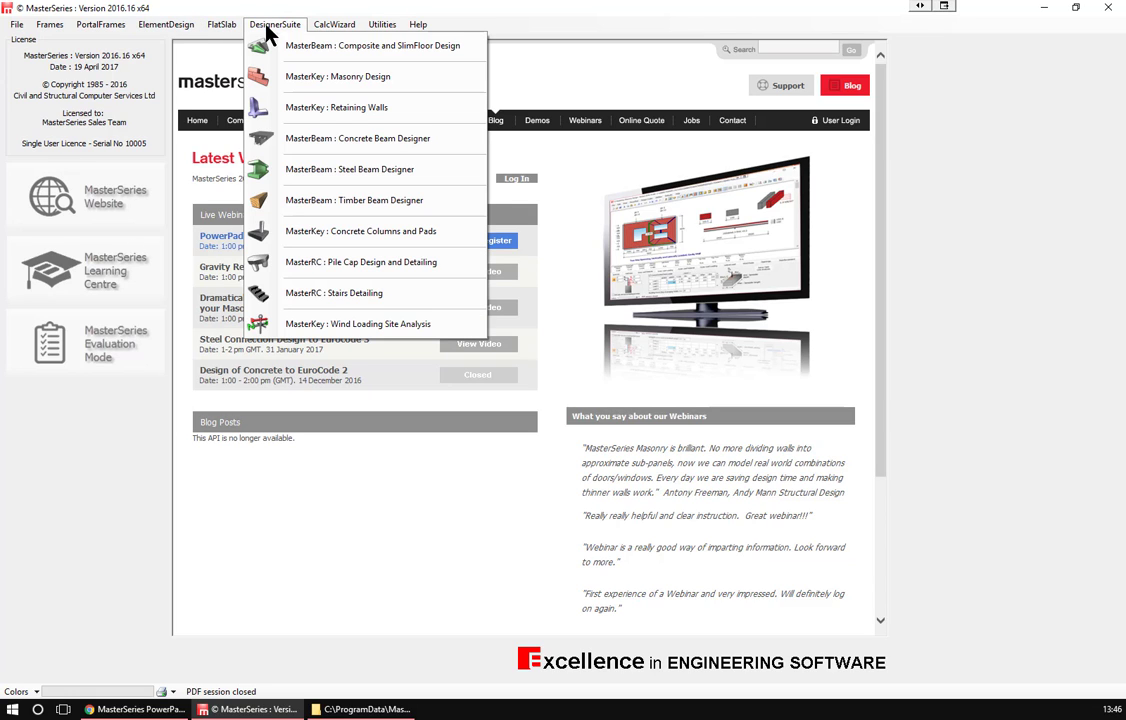
click(315, 45)
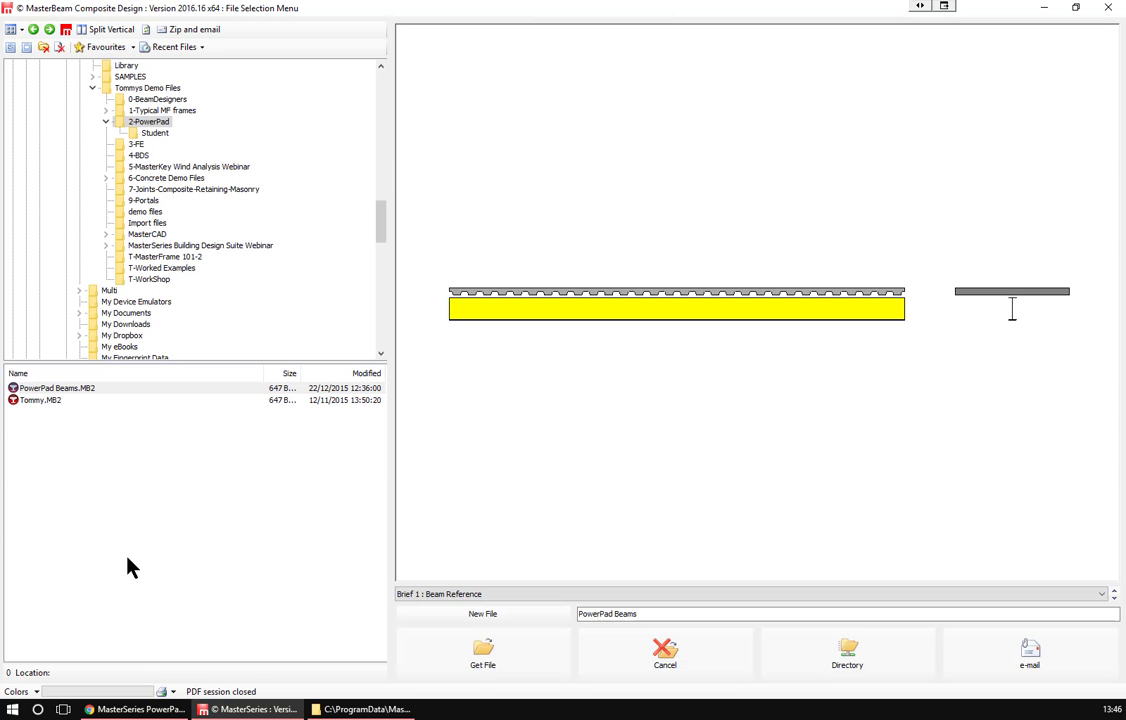
click(497, 645)
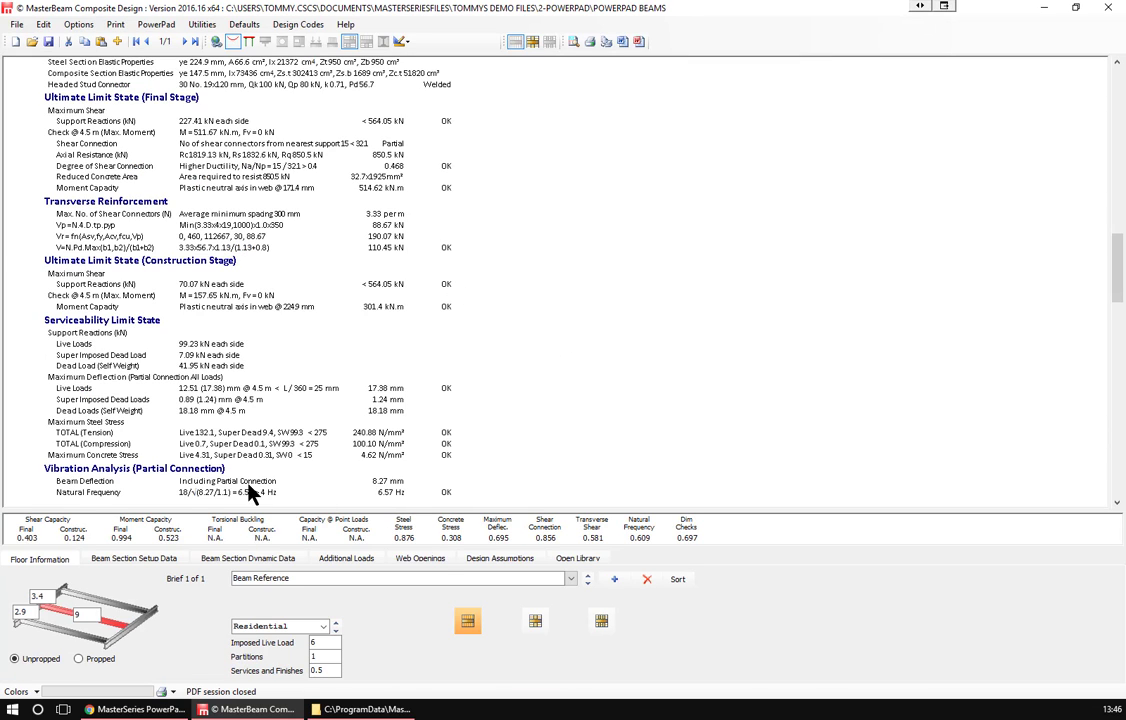
Set the composite beam's span to 8 m and its adjacent beam spacings to 3 m and 2.7 m.
click(79, 615)
text(8)
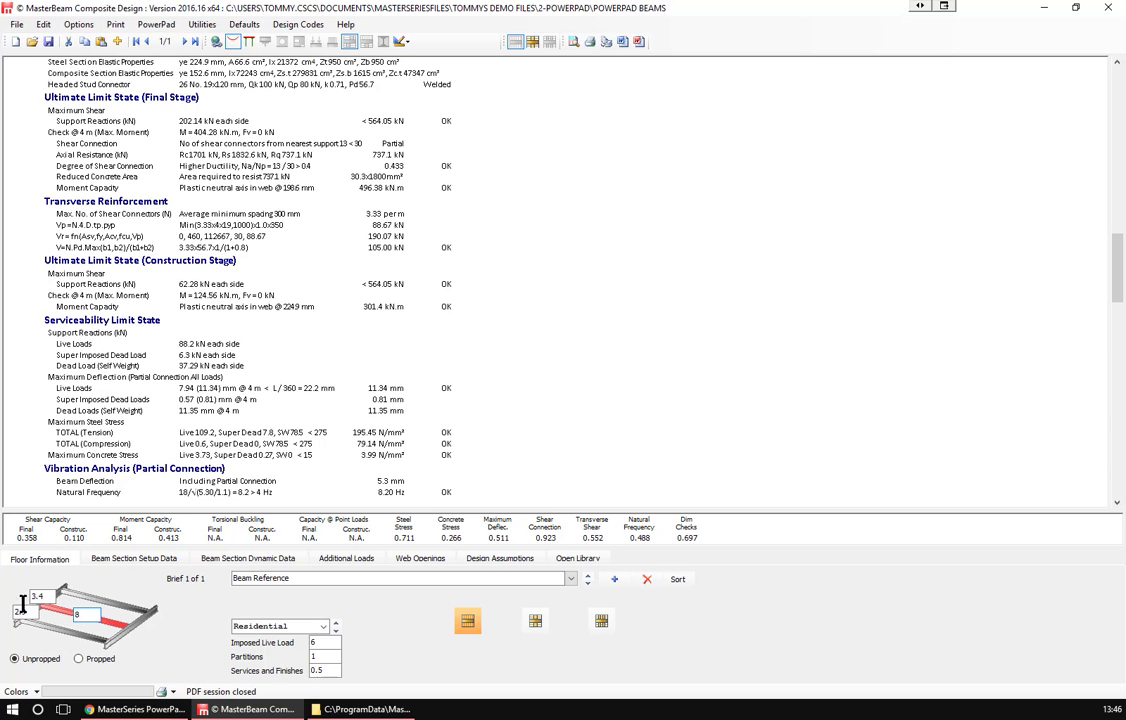
click(38, 596)
text(3.)
click(27, 613)
text(2.7)
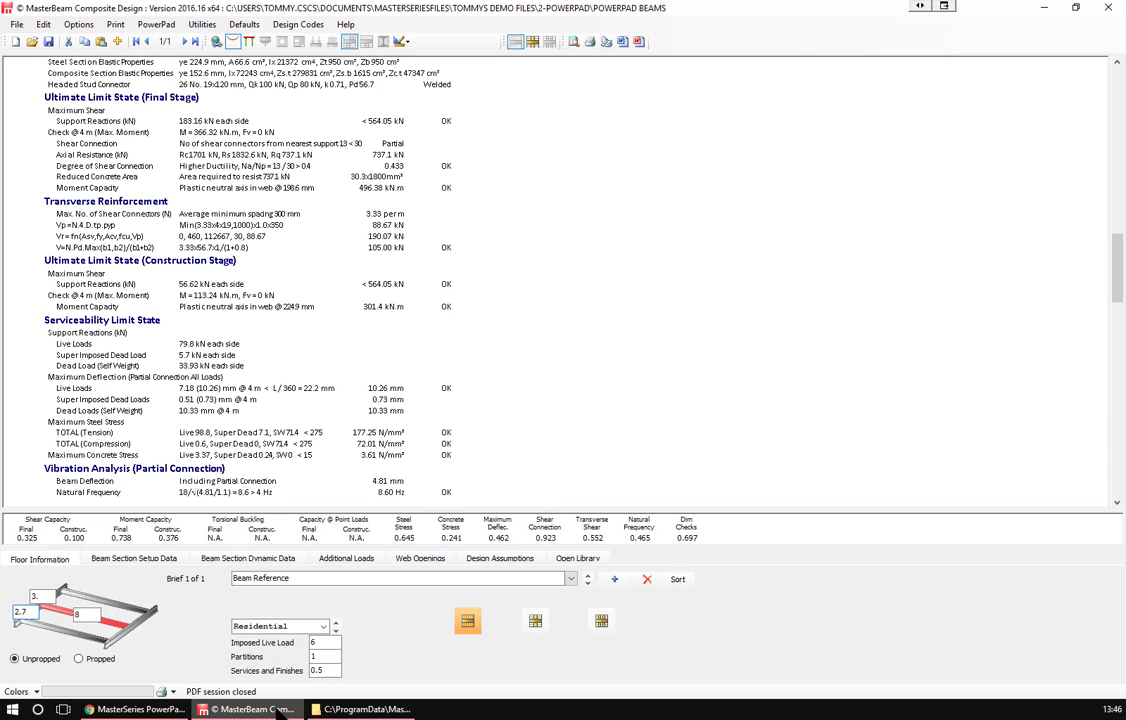
Change the beam's steel grade to S 355 and auto-design the section, ending with a 406x140 UB 39.
click(110, 560)
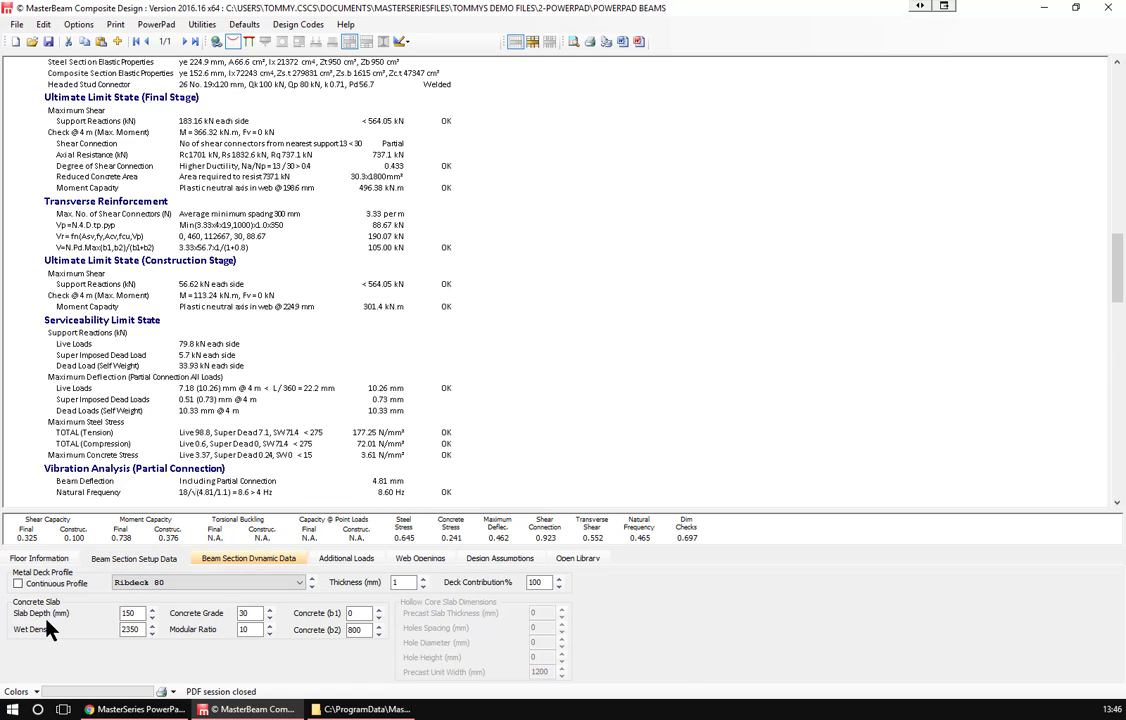
click(248, 559)
click(155, 580)
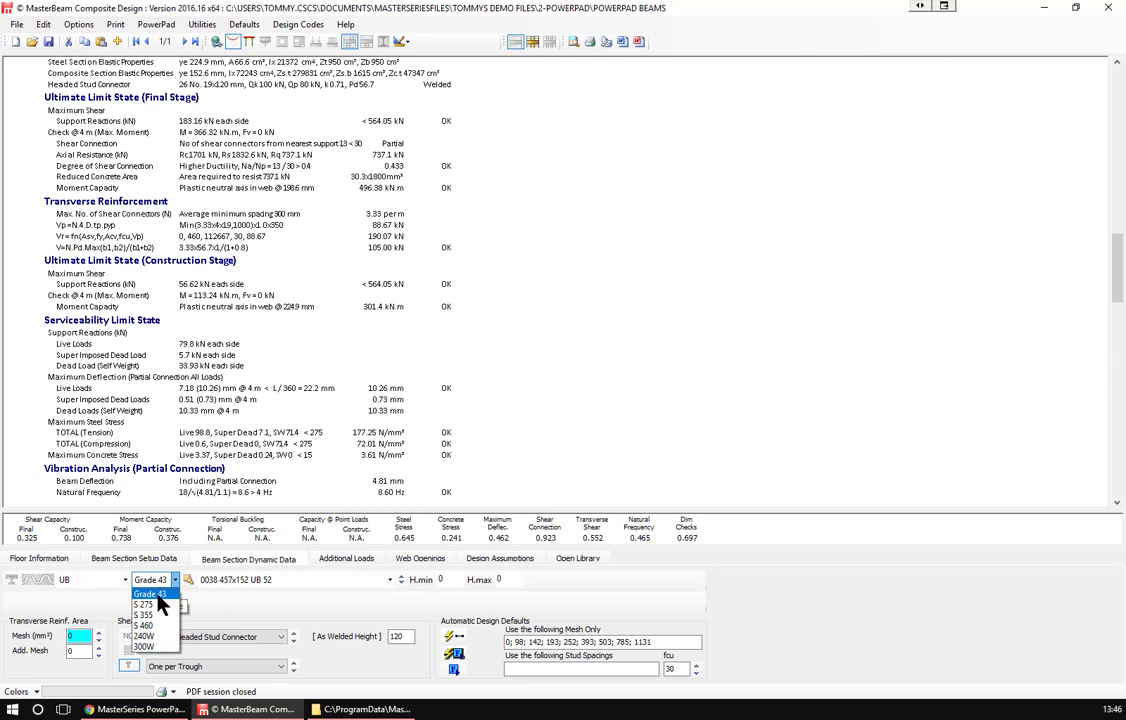
click(152, 616)
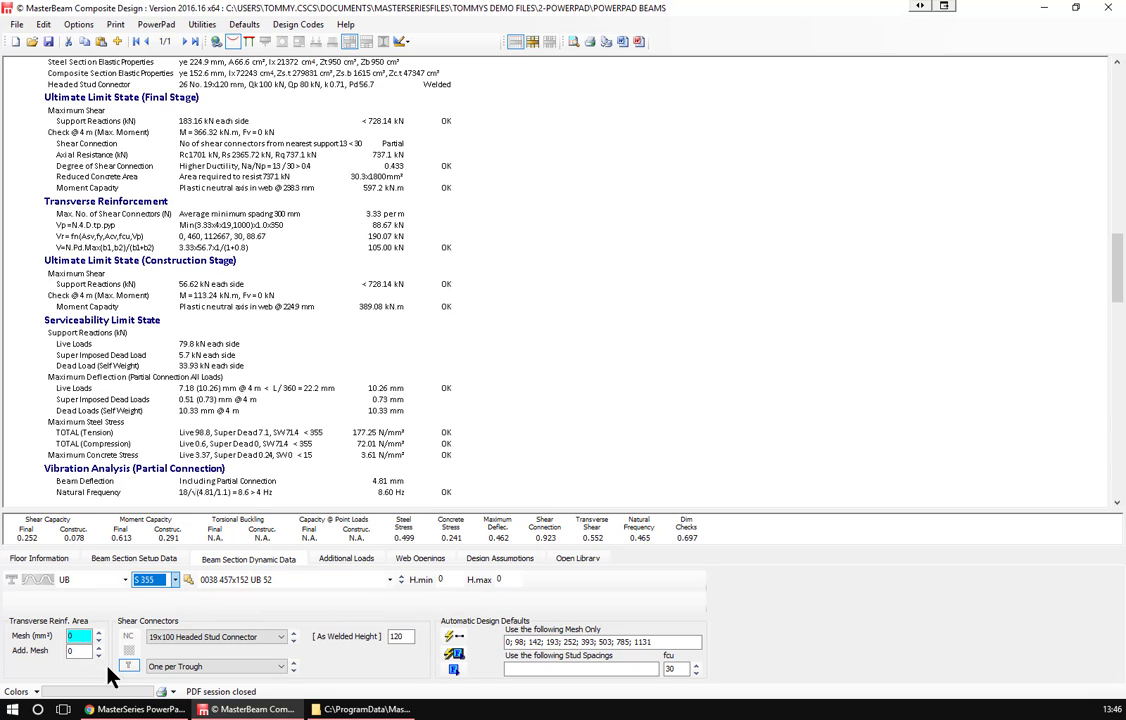
click(453, 636)
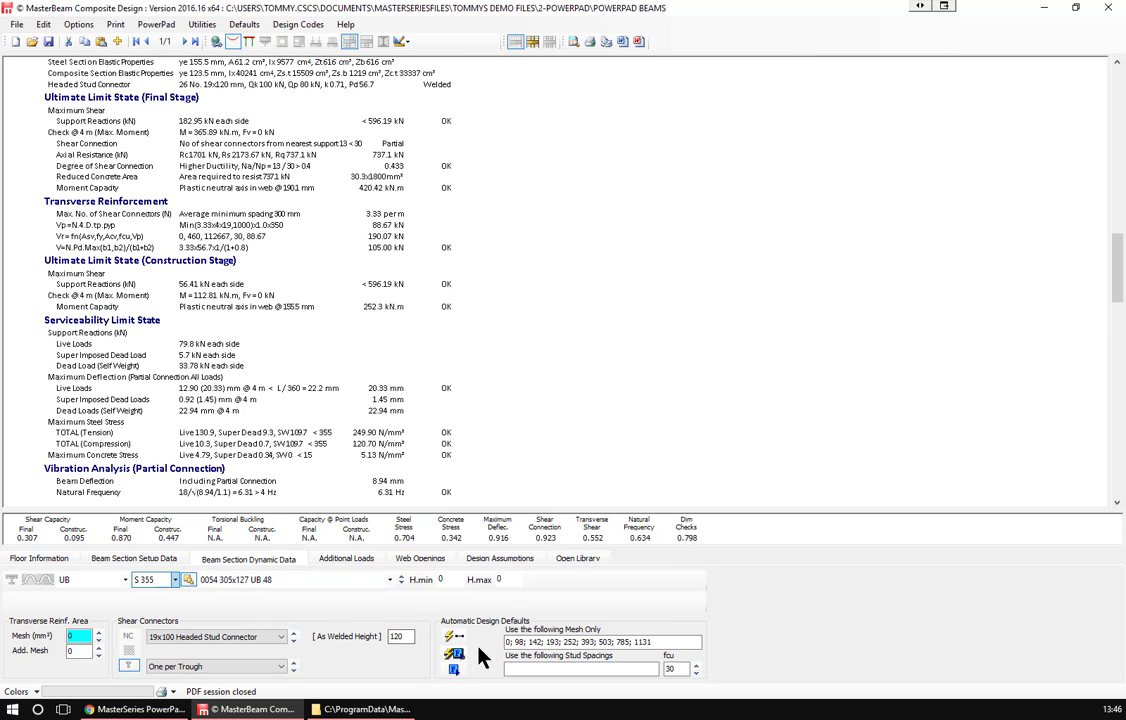
click(451, 638)
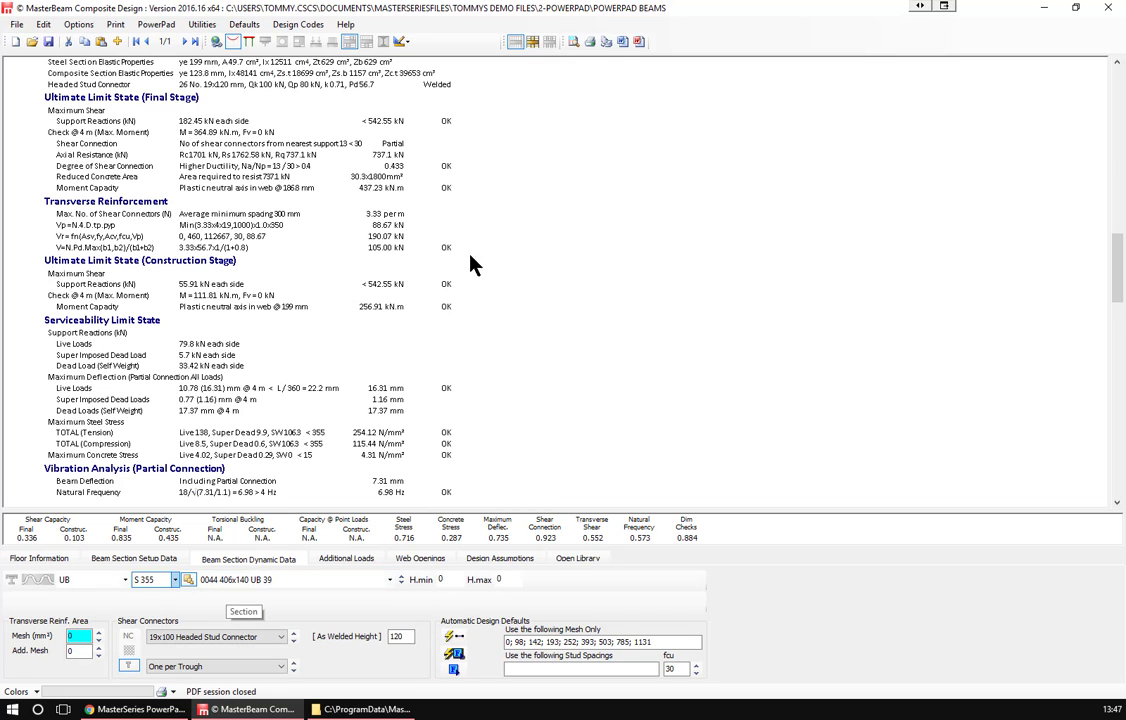
Look over the composite beam's design summary and end the MasterBeam session.
scroll(265, 445, up, 7)
scroll(268, 446, down, 1)
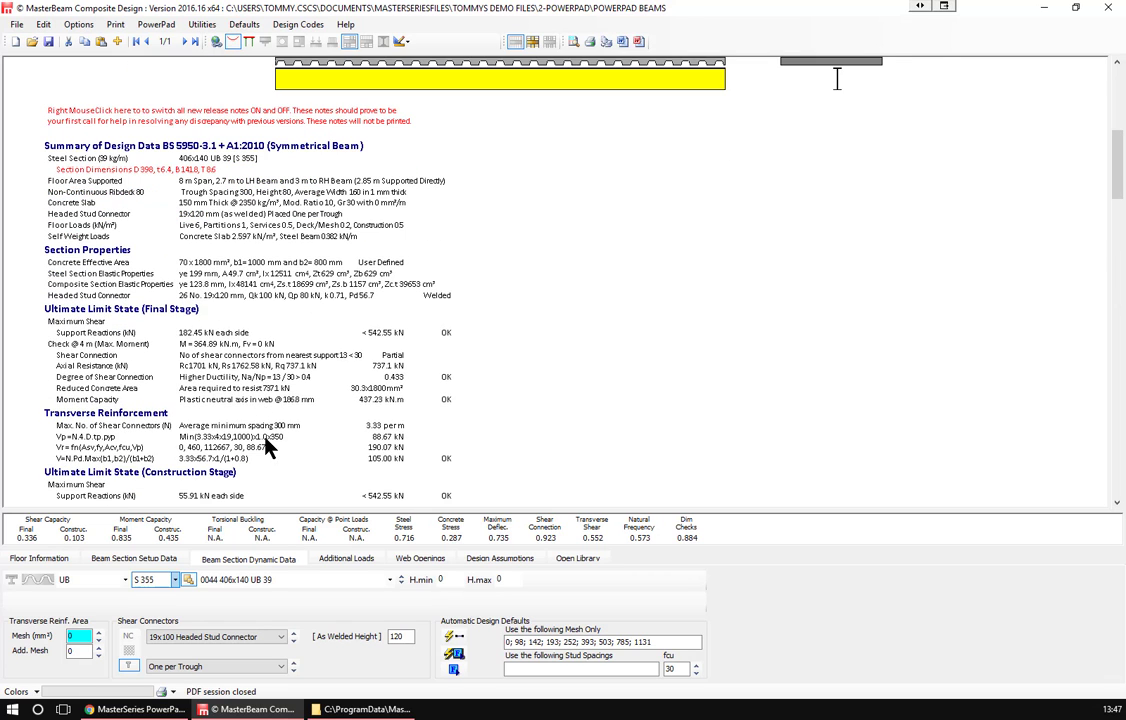
scroll(265, 440, up, 1)
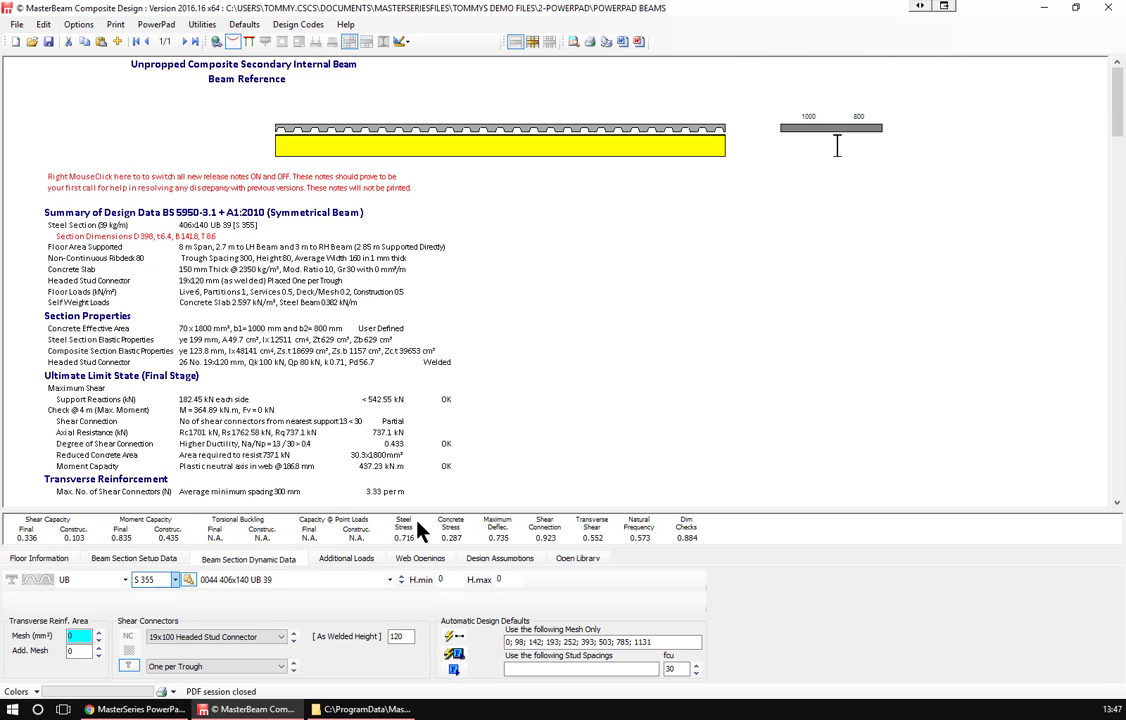
click(1108, 8)
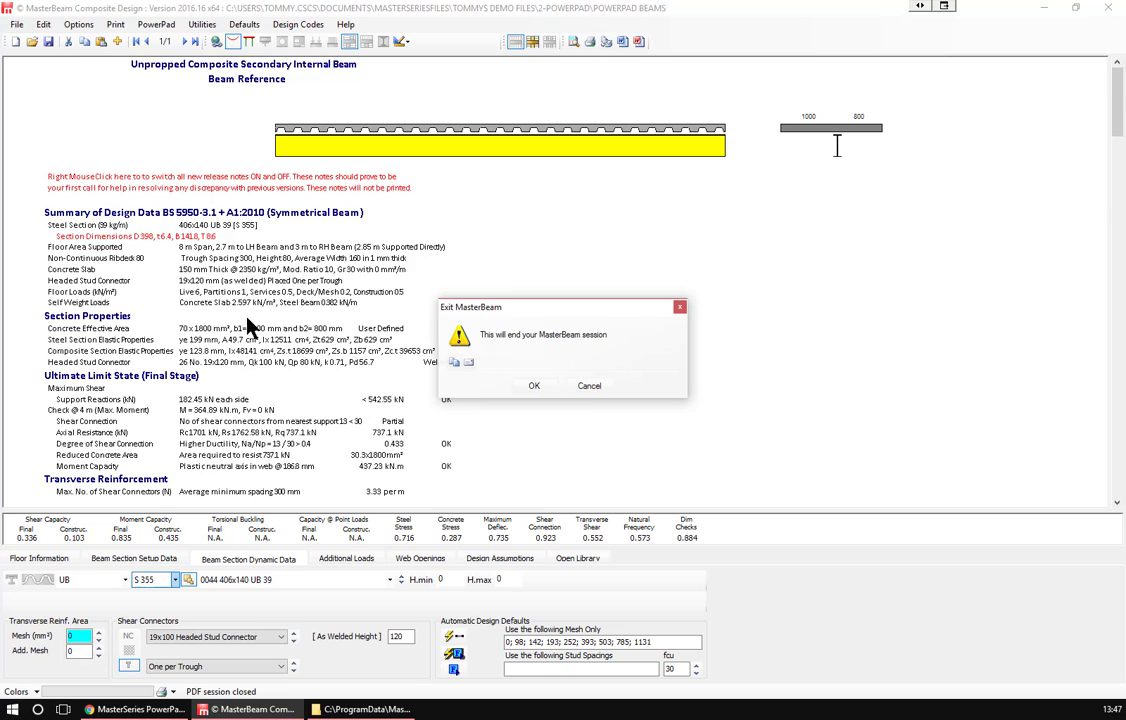
click(538, 383)
click(510, 387)
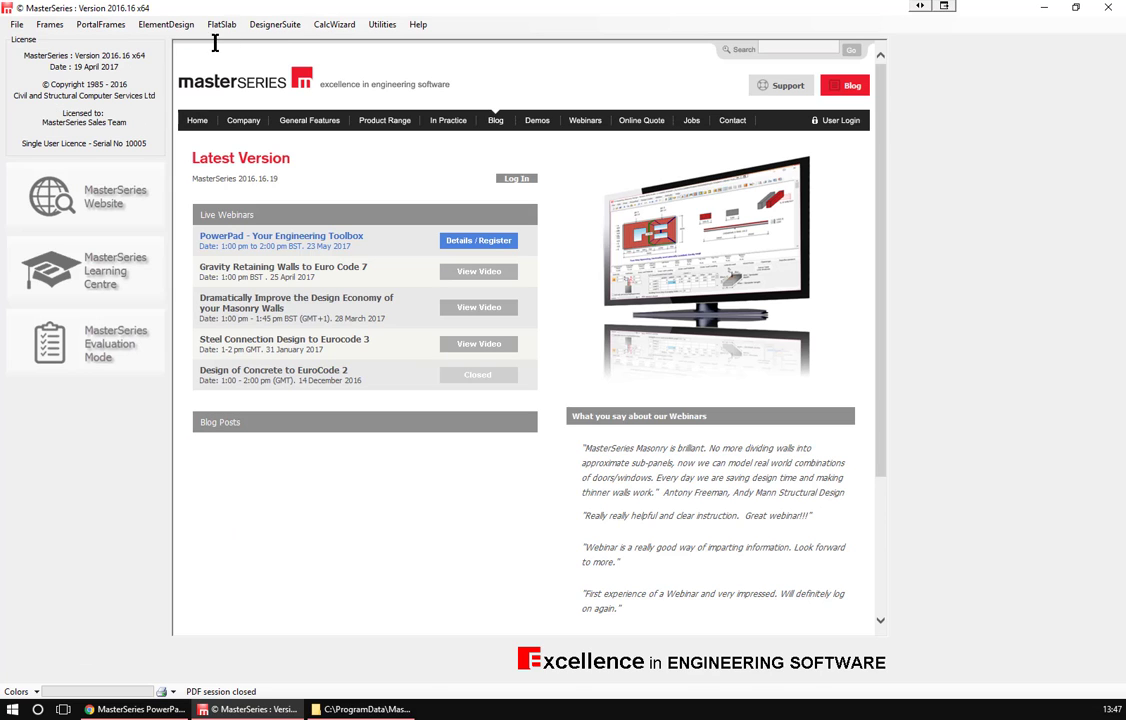
Open the demo 1 wall file in MasterKey Masonry Design.
click(382, 26)
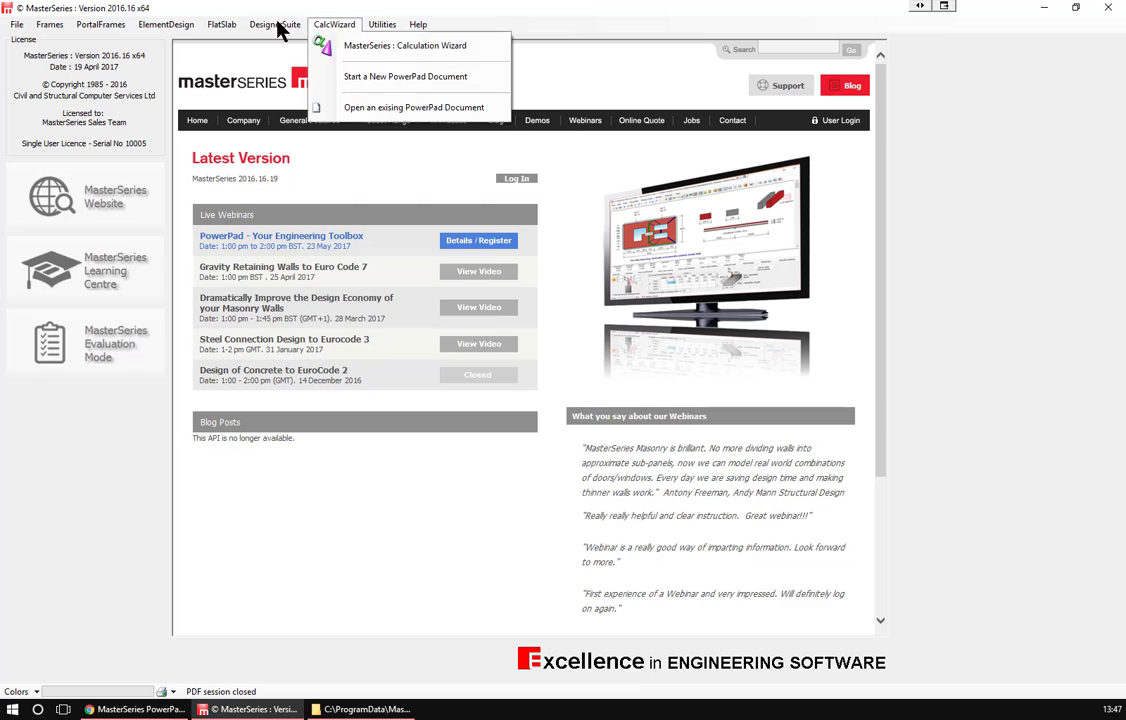
mouse_move(274, 26)
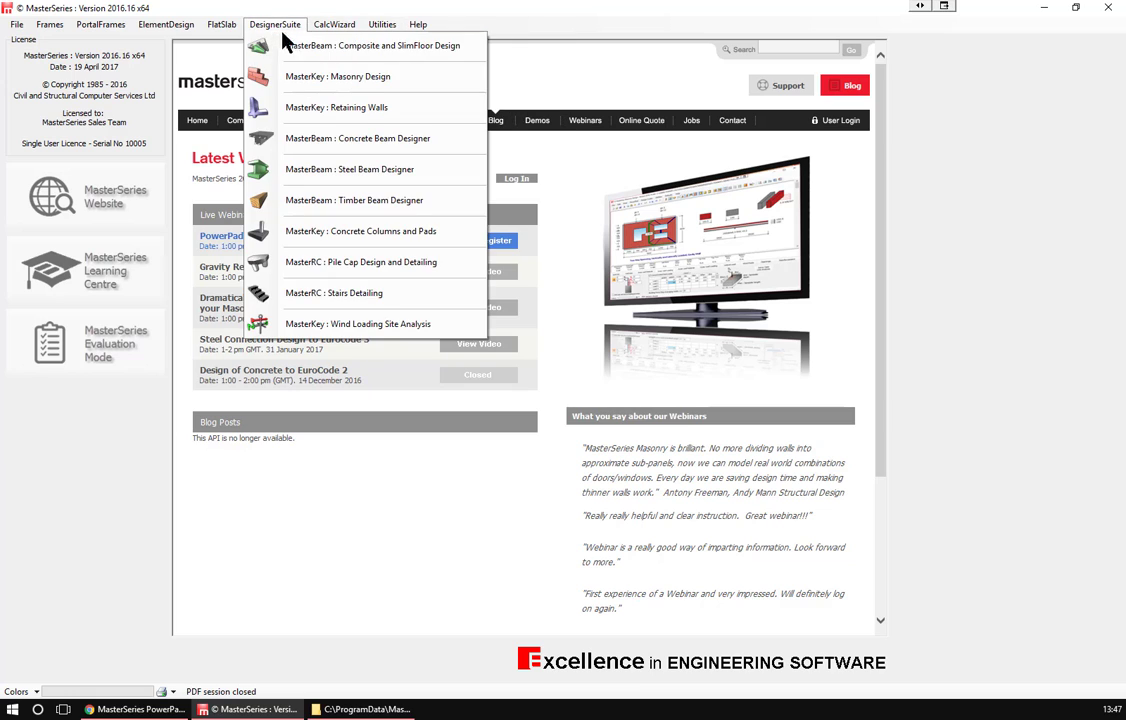
click(316, 79)
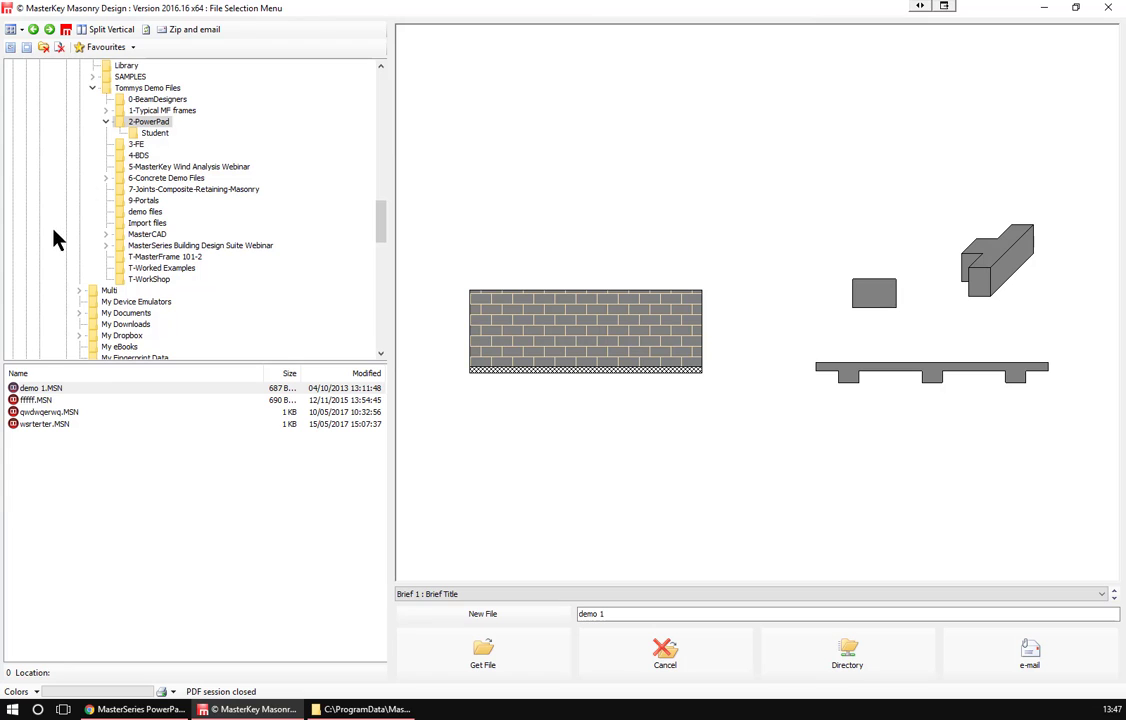
click(478, 662)
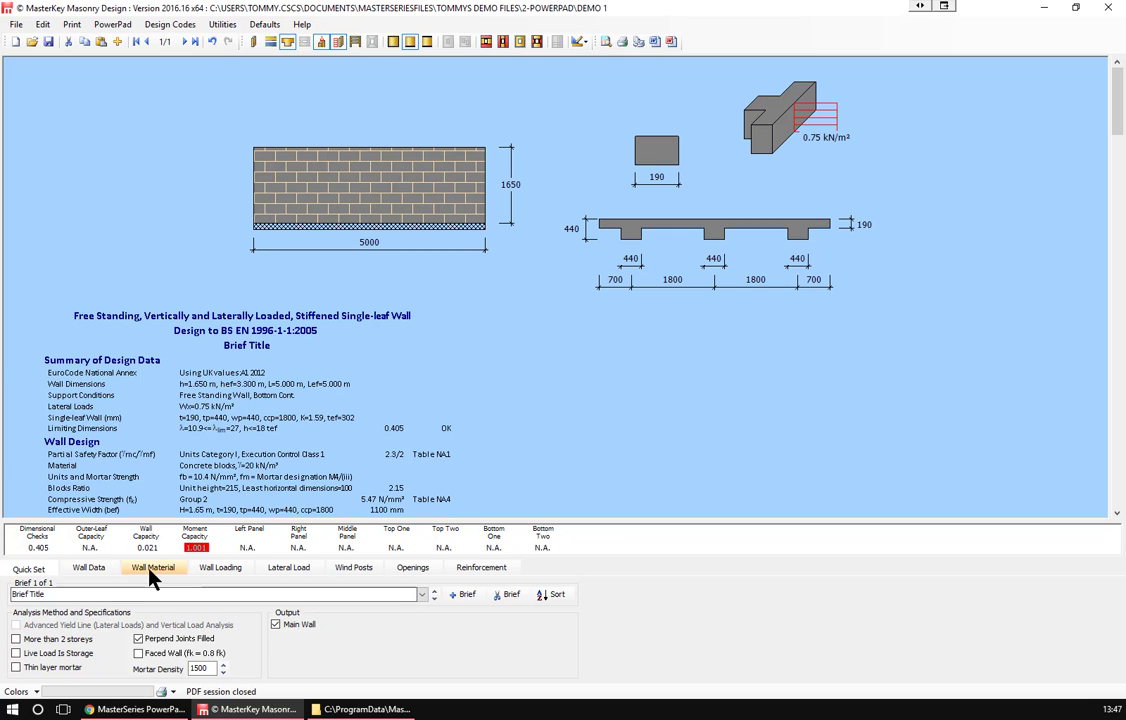
Change the free-standing stiffened wall to a two-way spanning cavity wall supported on all four edges.
click(88, 569)
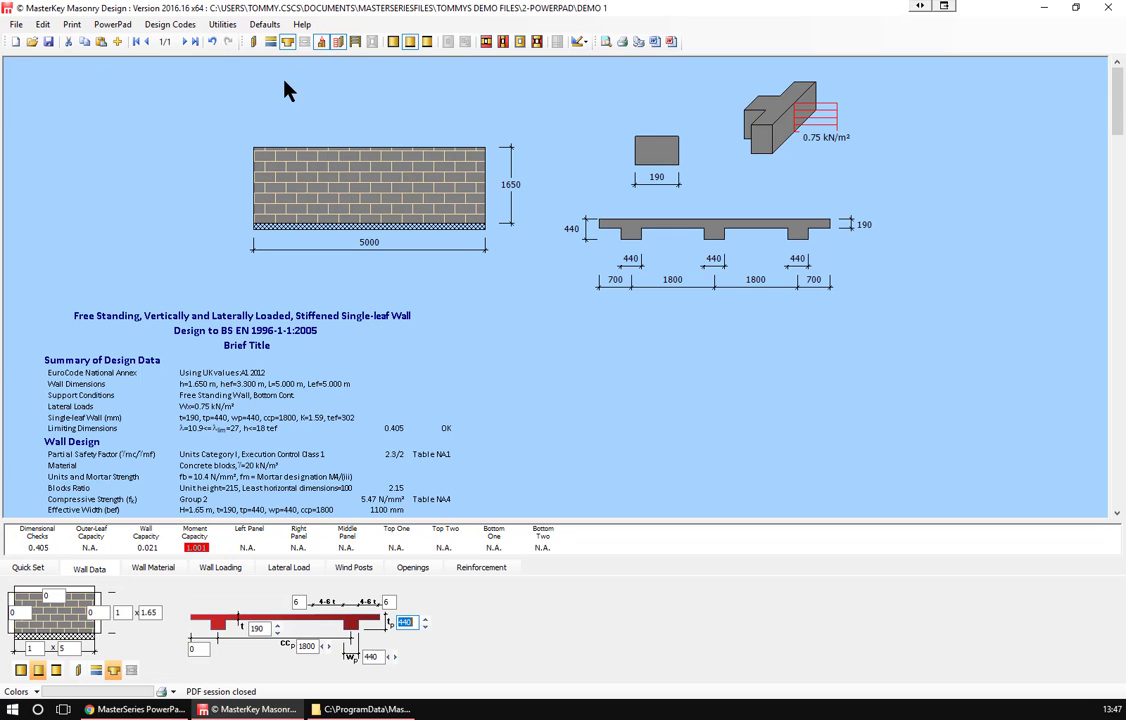
click(393, 41)
click(287, 41)
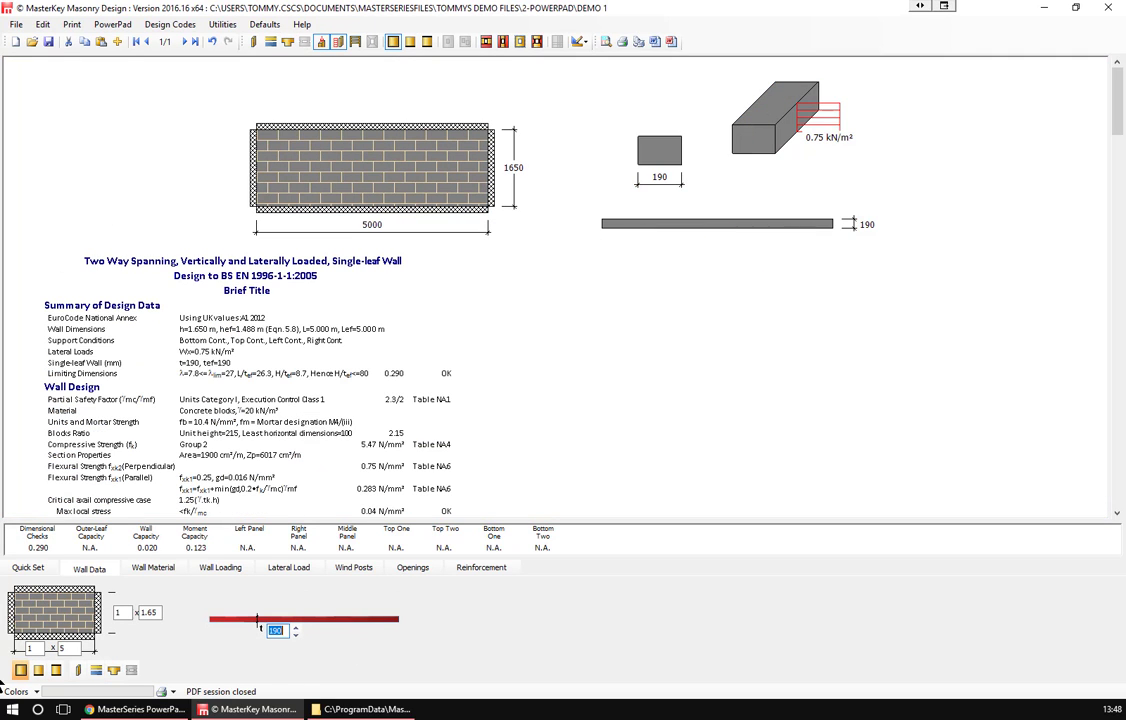
click(270, 43)
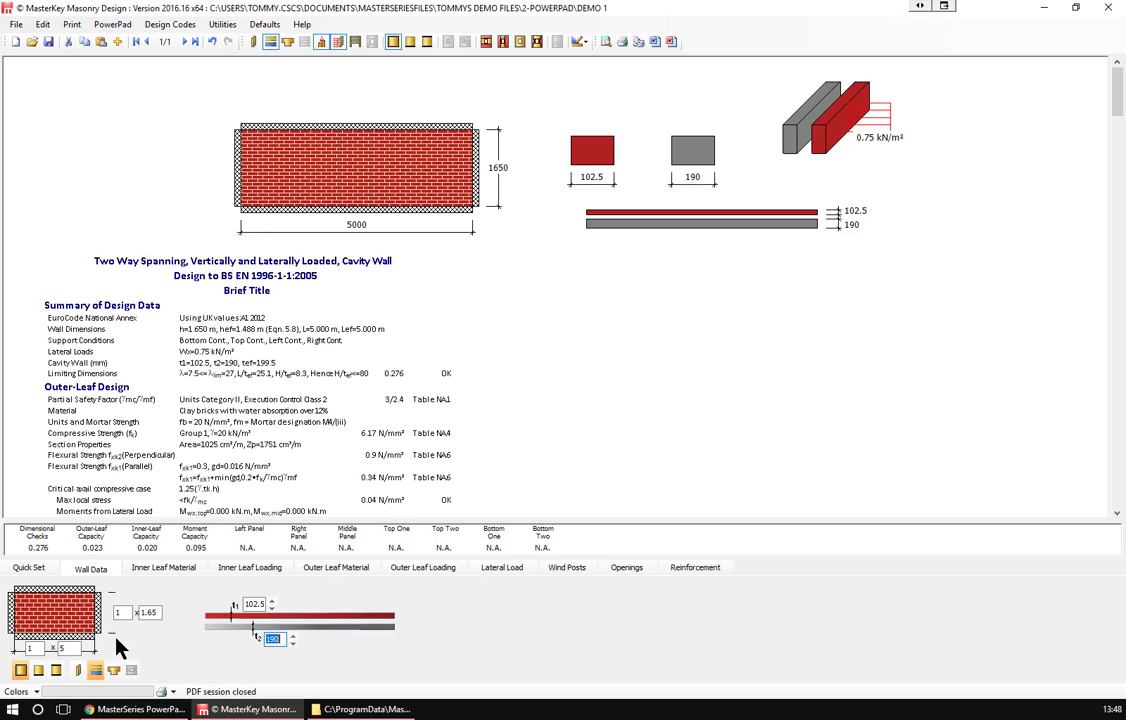
Set the cavity wall's length to 4 m and its height to 2.9 m.
click(56, 648)
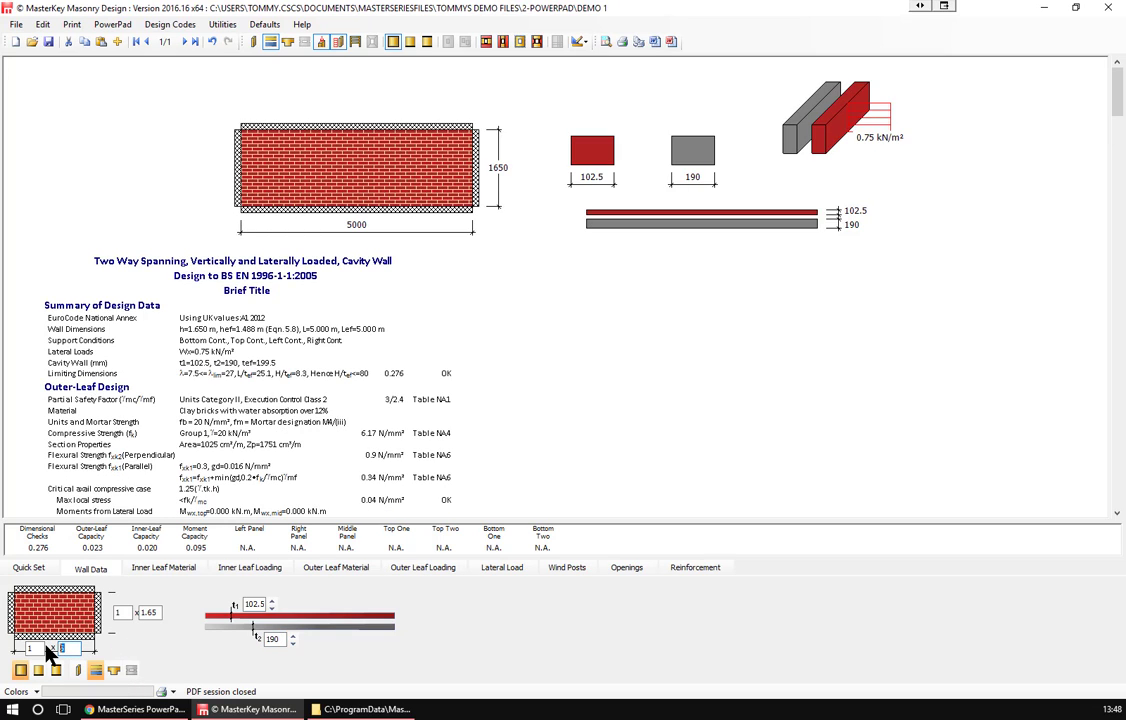
text(4)
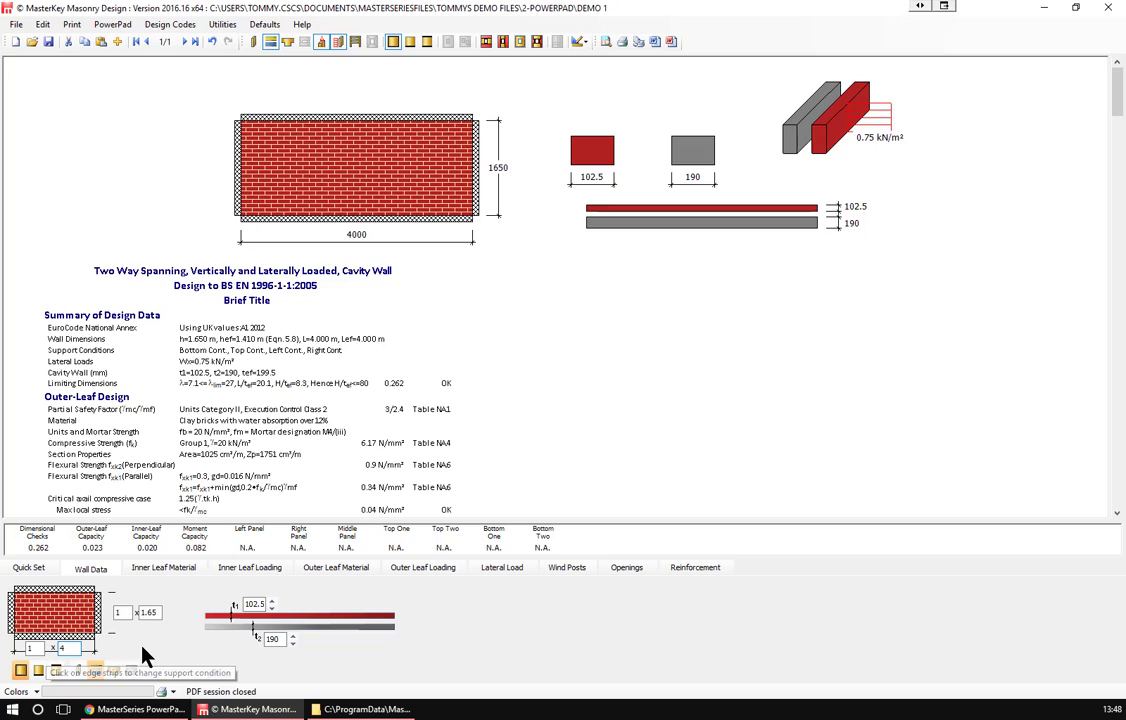
drag(158, 611, 121, 605)
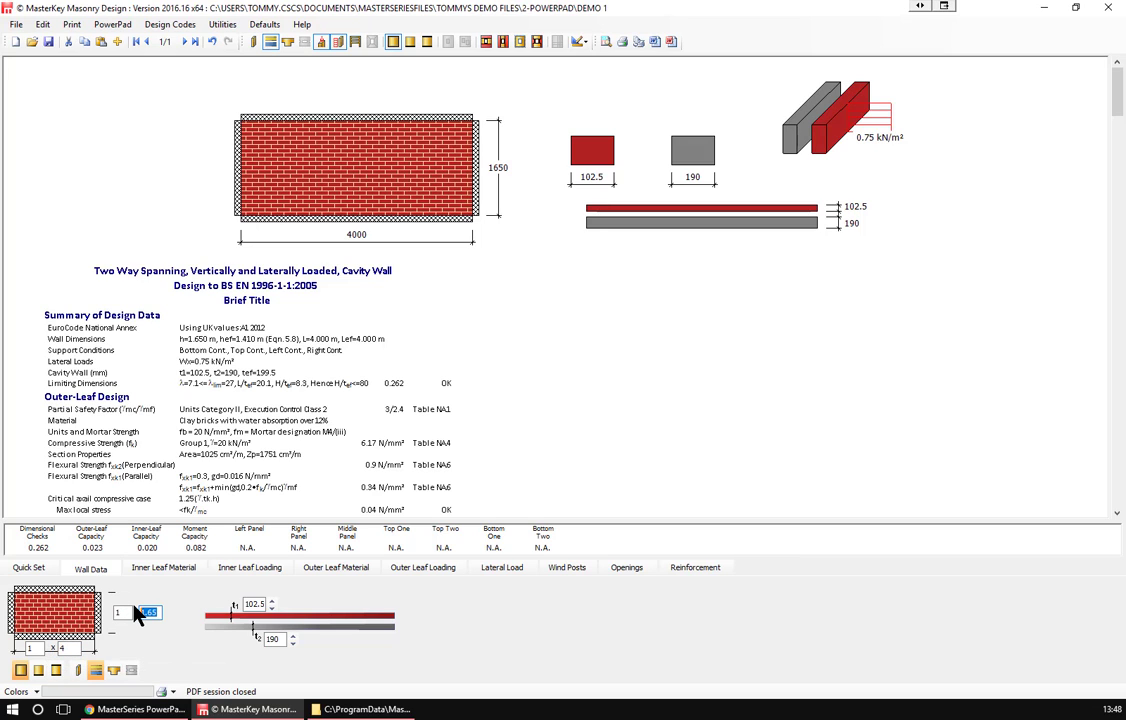
text(2)
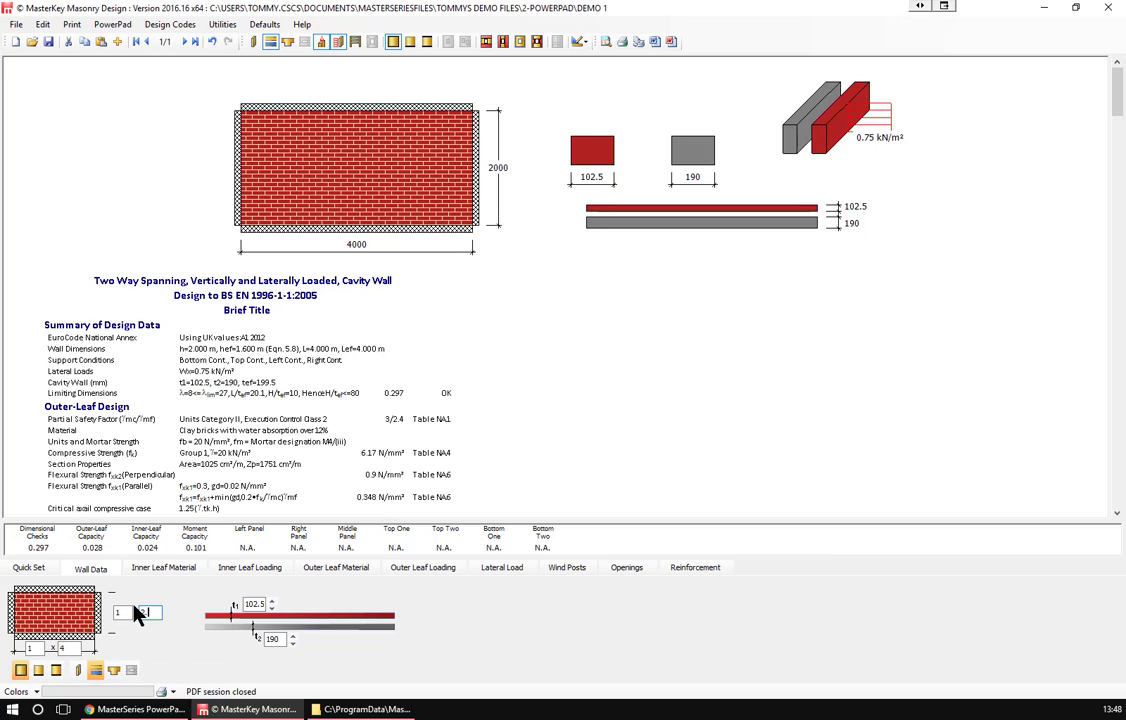
text(.9)
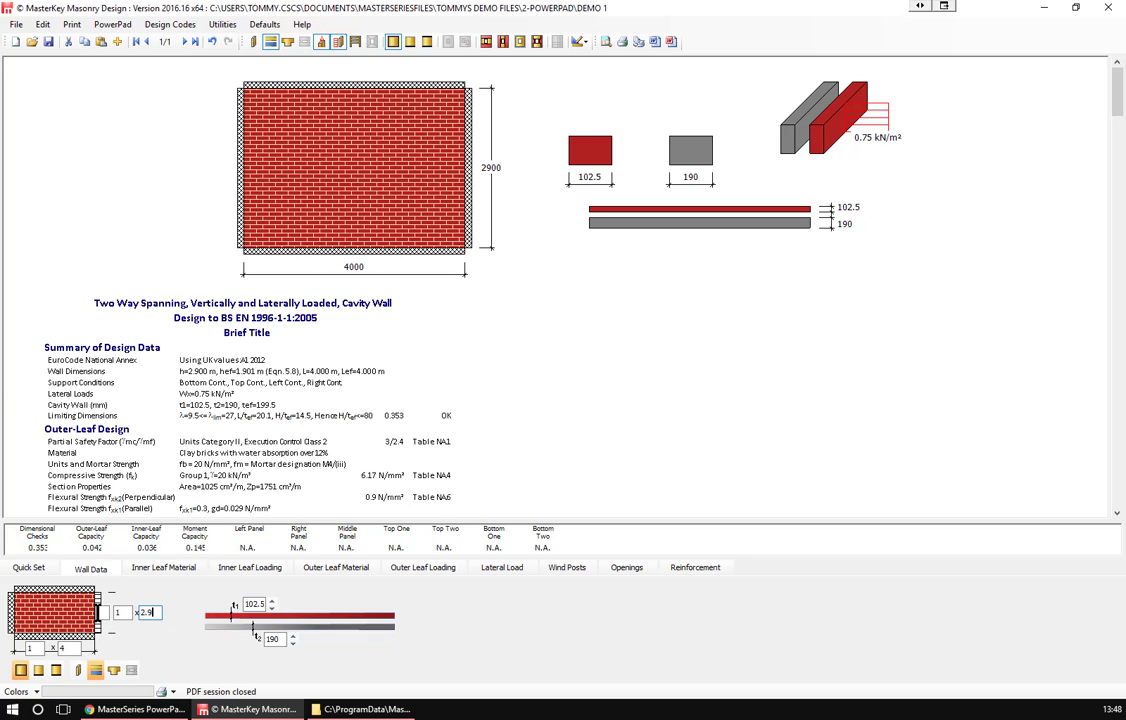
Change the support condition of the wall's top, left and right edges to simple.
click(97, 620)
click(97, 621)
click(37, 595)
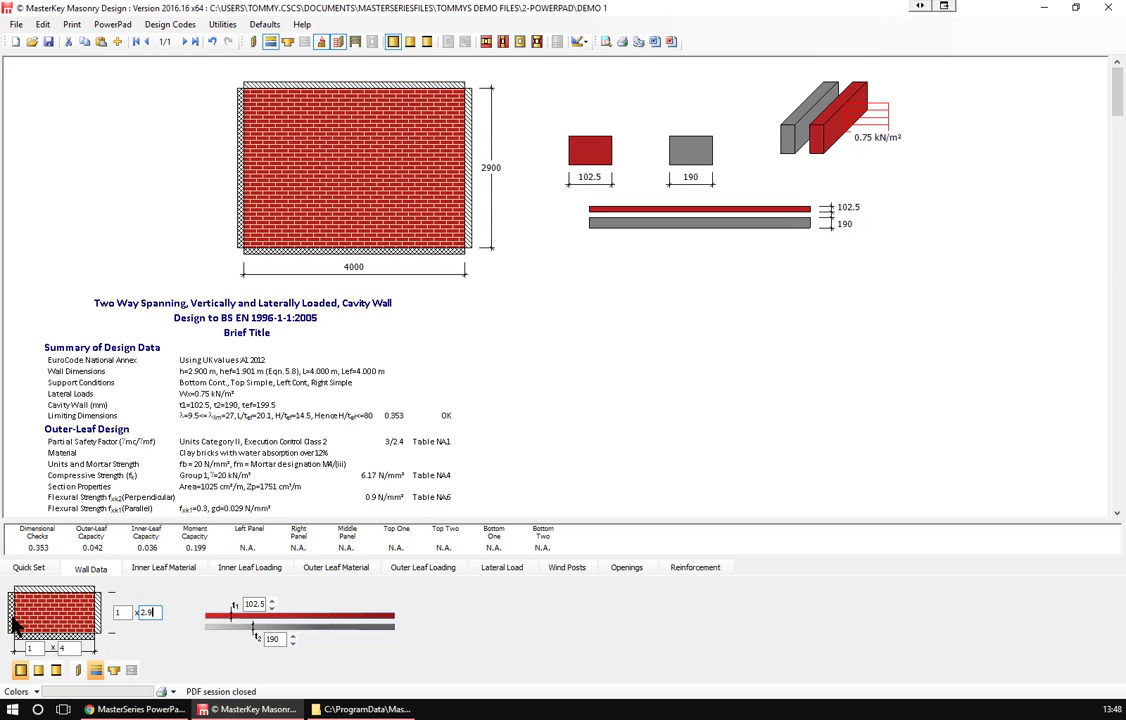
click(14, 622)
click(12, 626)
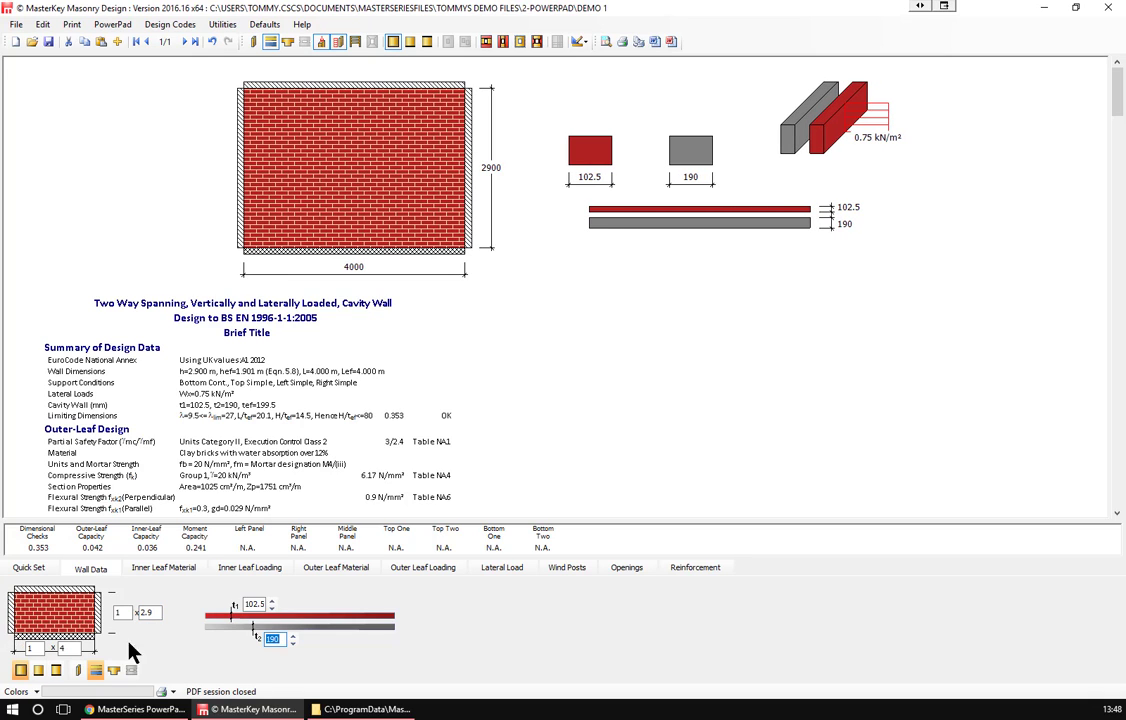
Set the wall's lateral load Wx to 1 kN/m².
click(503, 568)
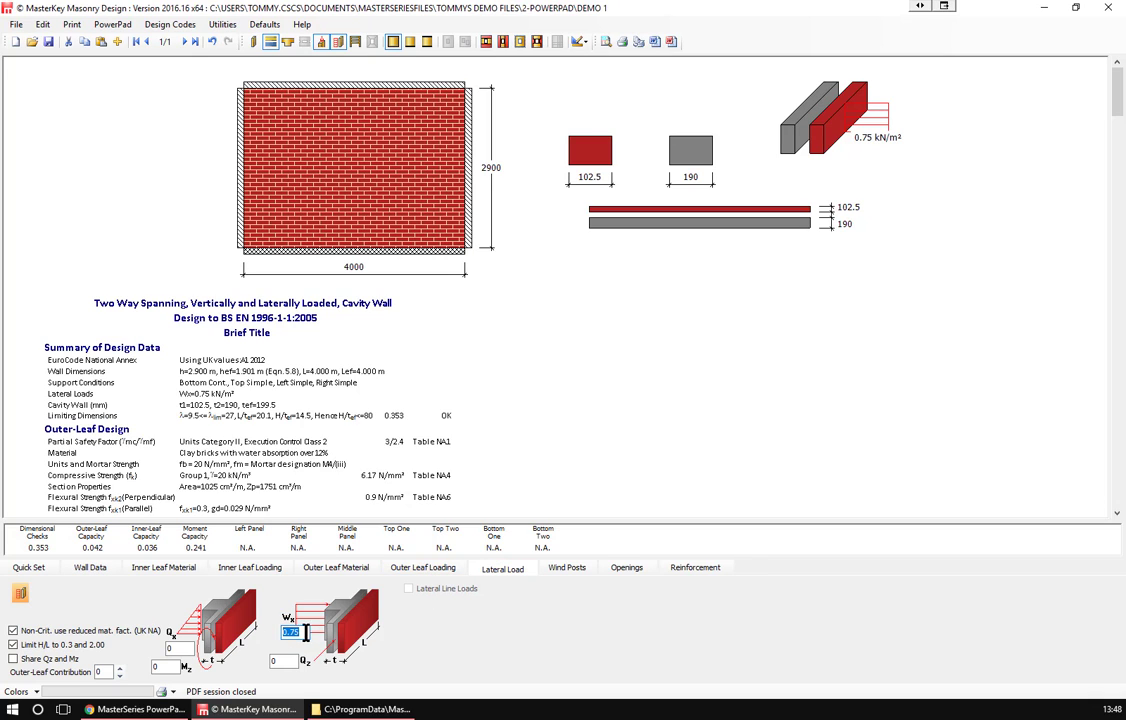
text(1)
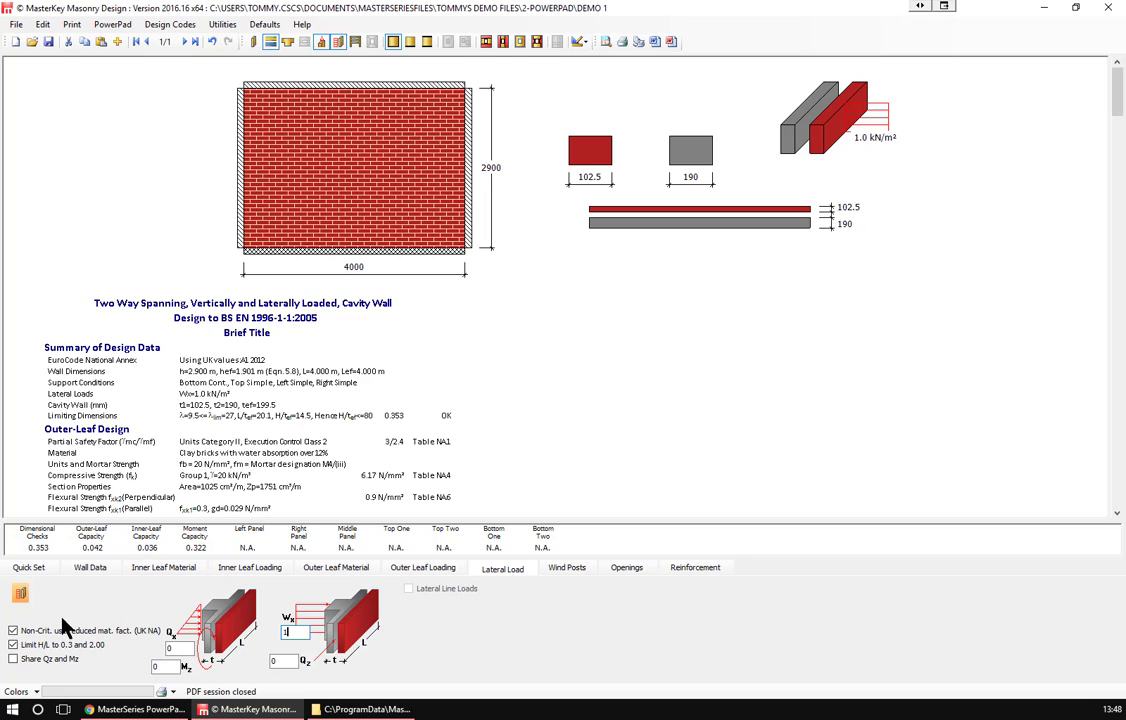
Turn off the reduced material factor for non-critical walls and set the inner leaf thickness t2 to 100 mm.
click(13, 631)
click(91, 569)
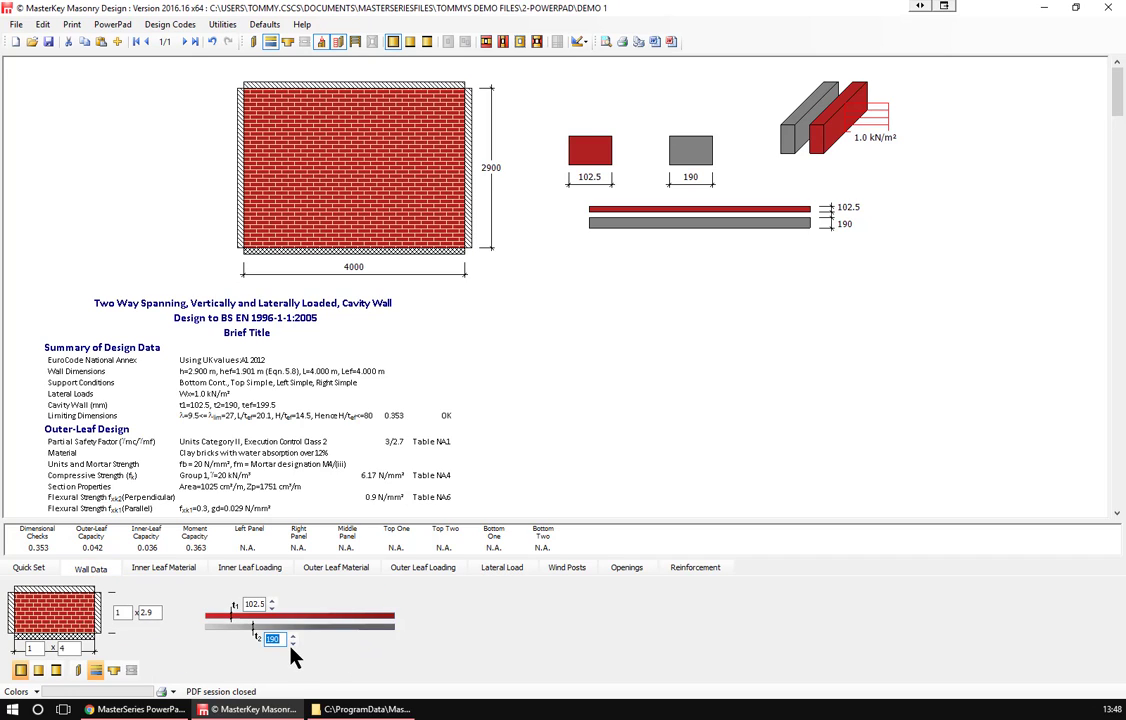
text(102.5)
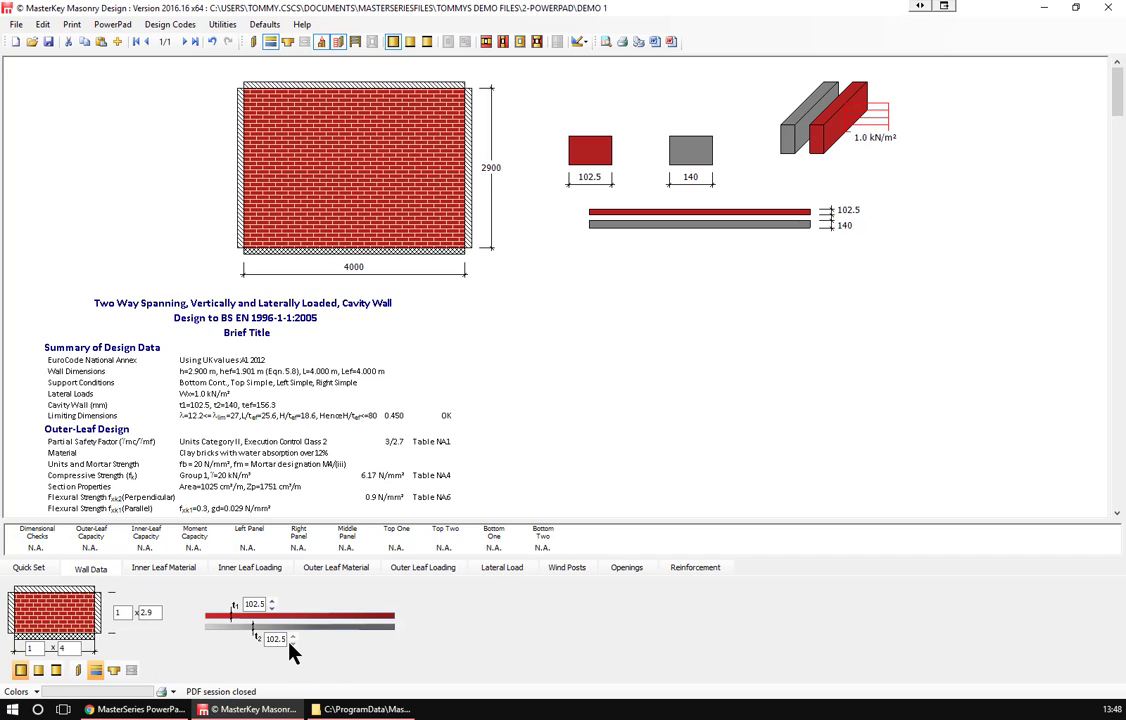
click(291, 643)
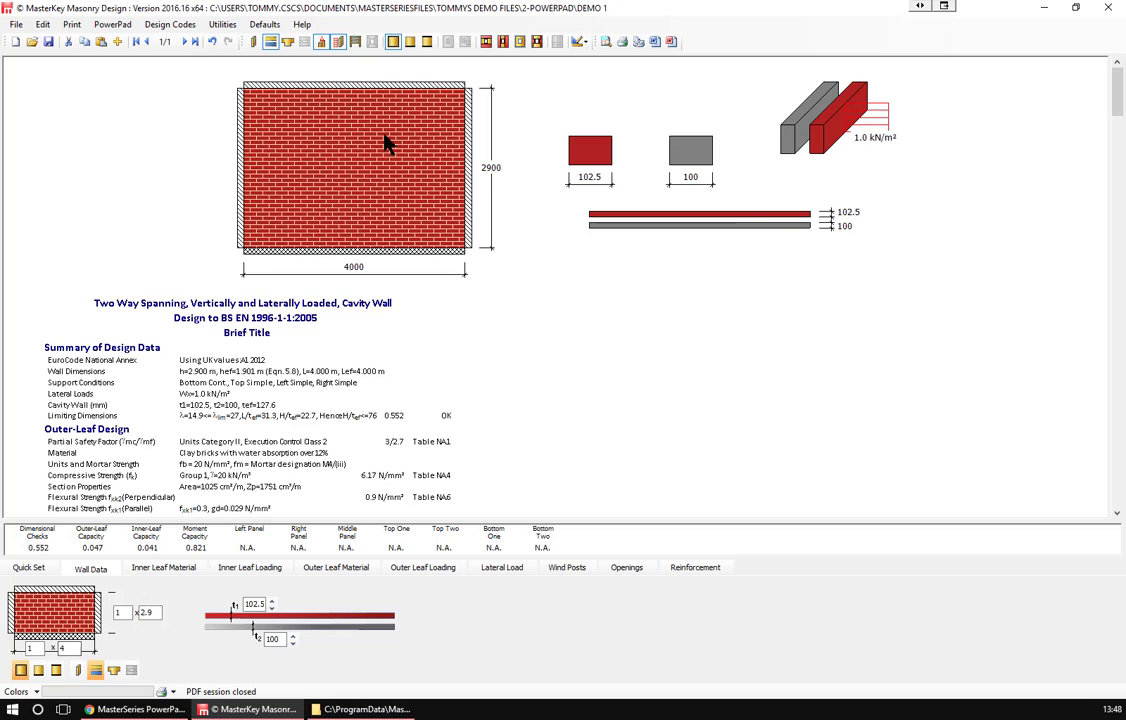
click(165, 568)
click(262, 570)
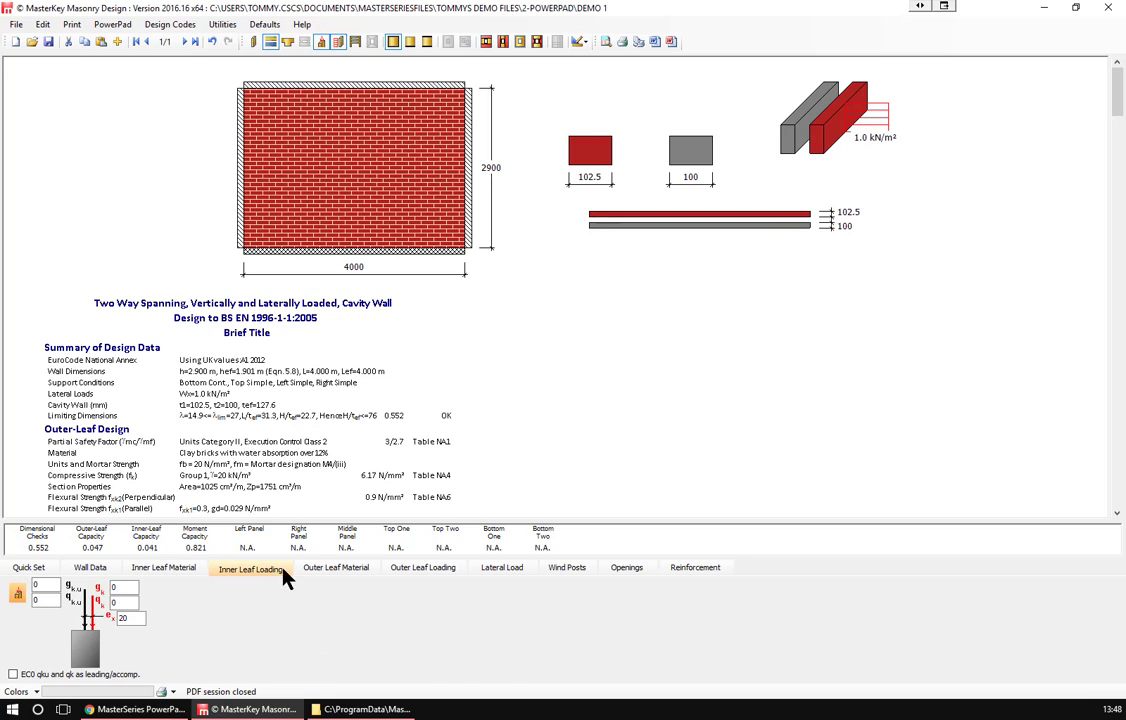
click(322, 570)
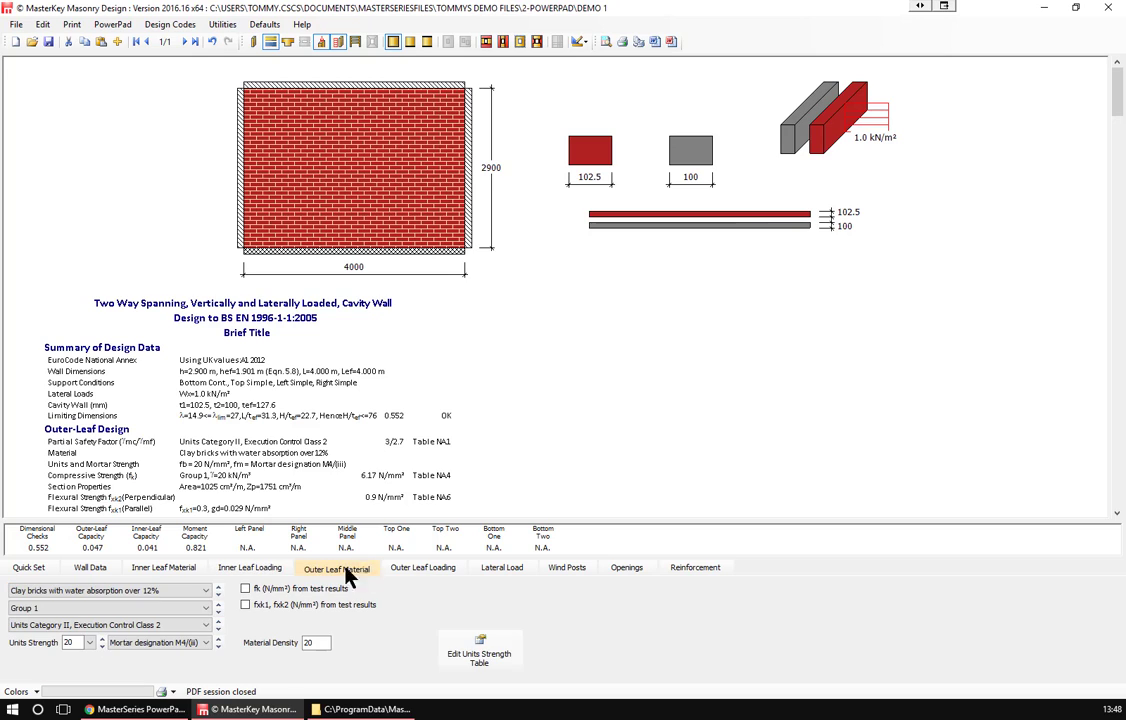
click(440, 572)
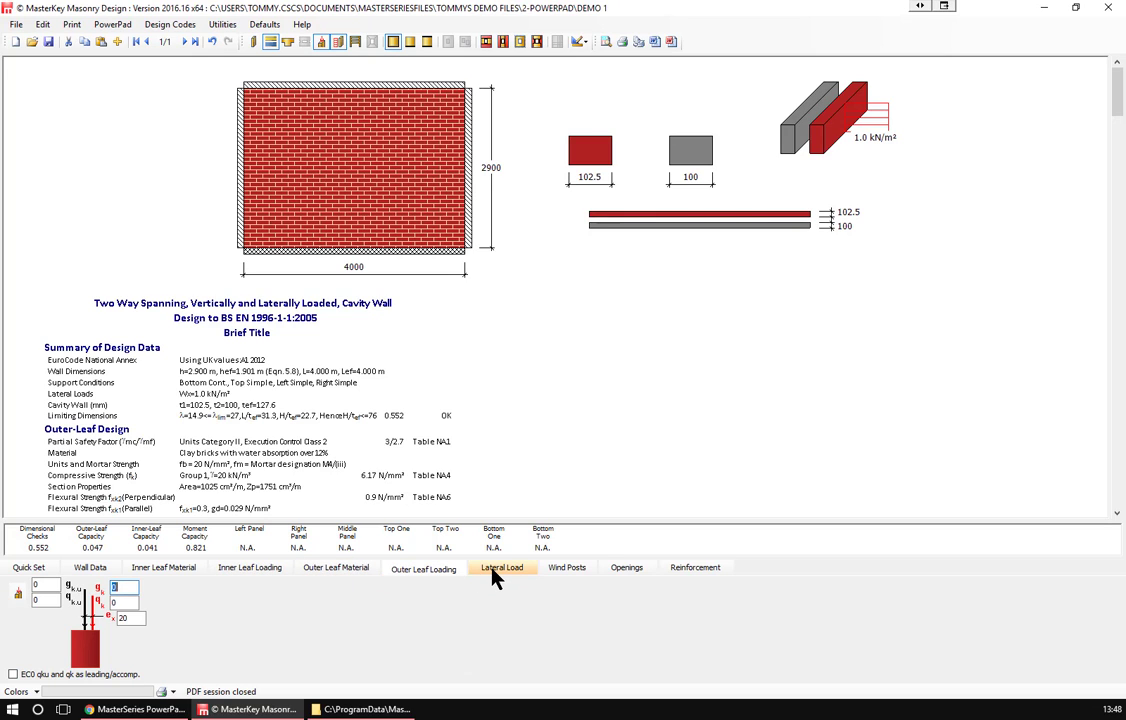
click(499, 570)
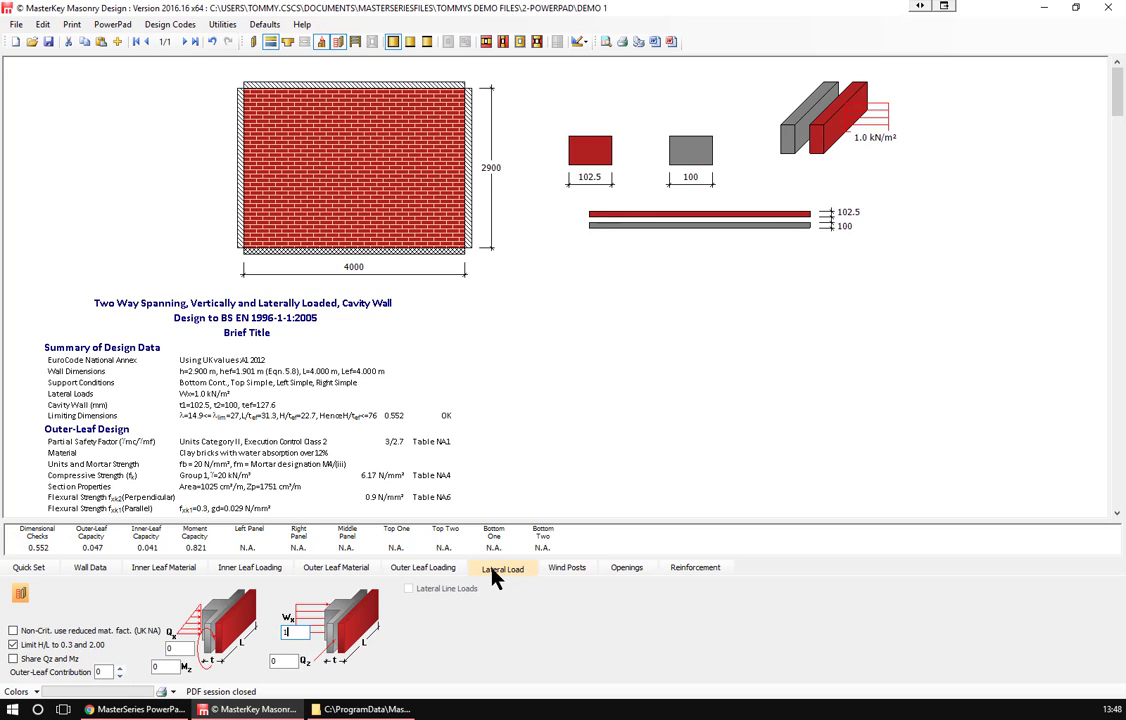
Set the cavity wall's length to 5 m and its height to 3.5 m.
click(88, 569)
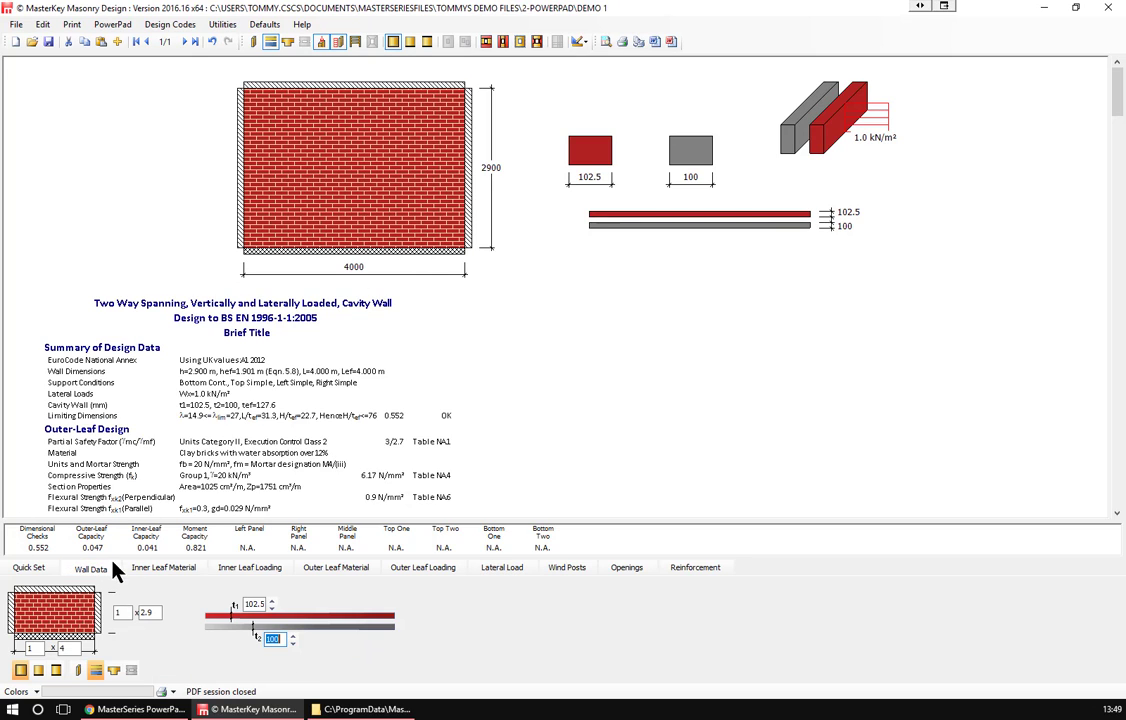
click(70, 648)
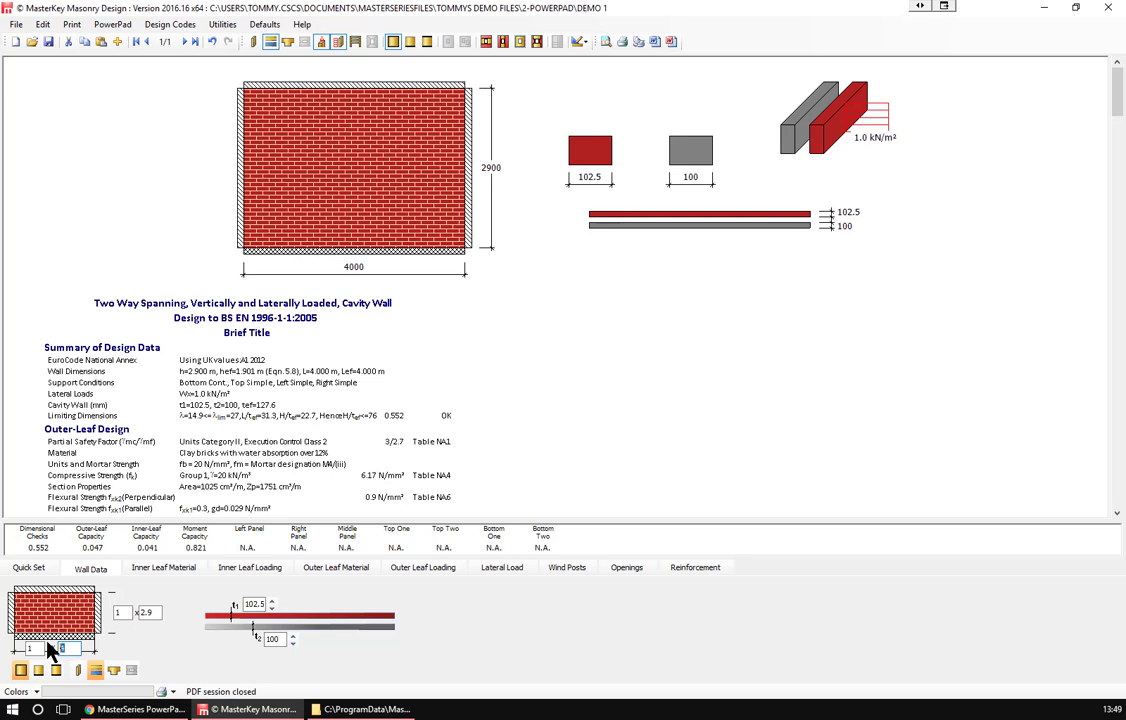
text(5)
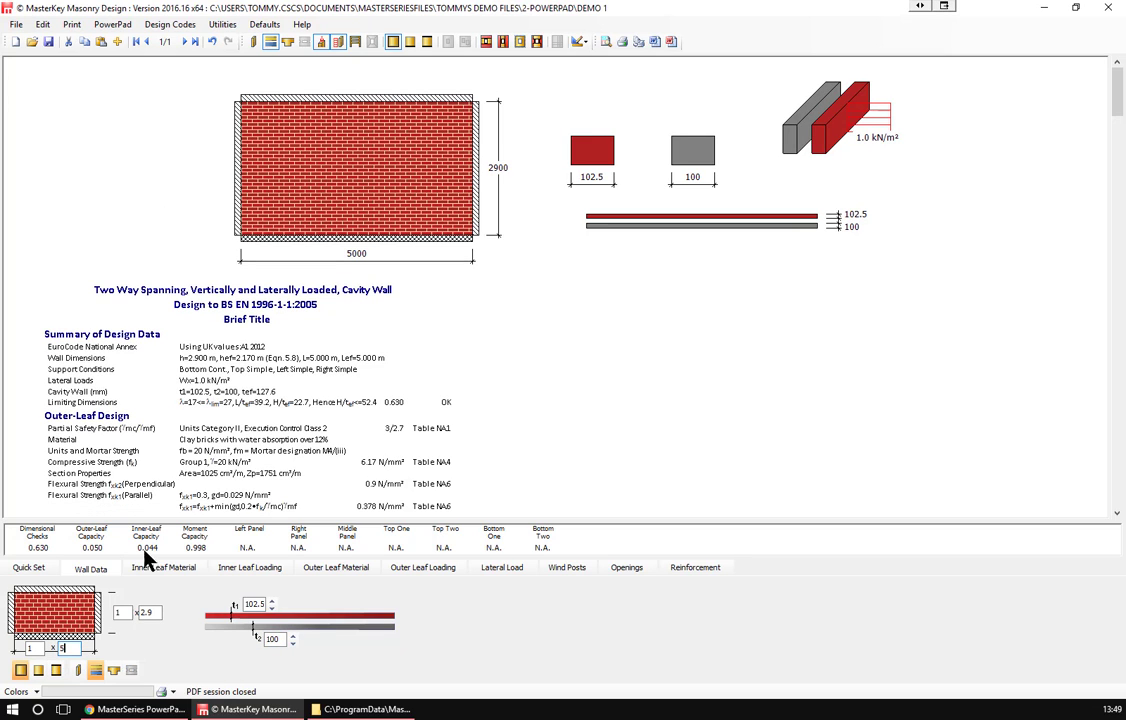
key(Tab)
text(3.5)
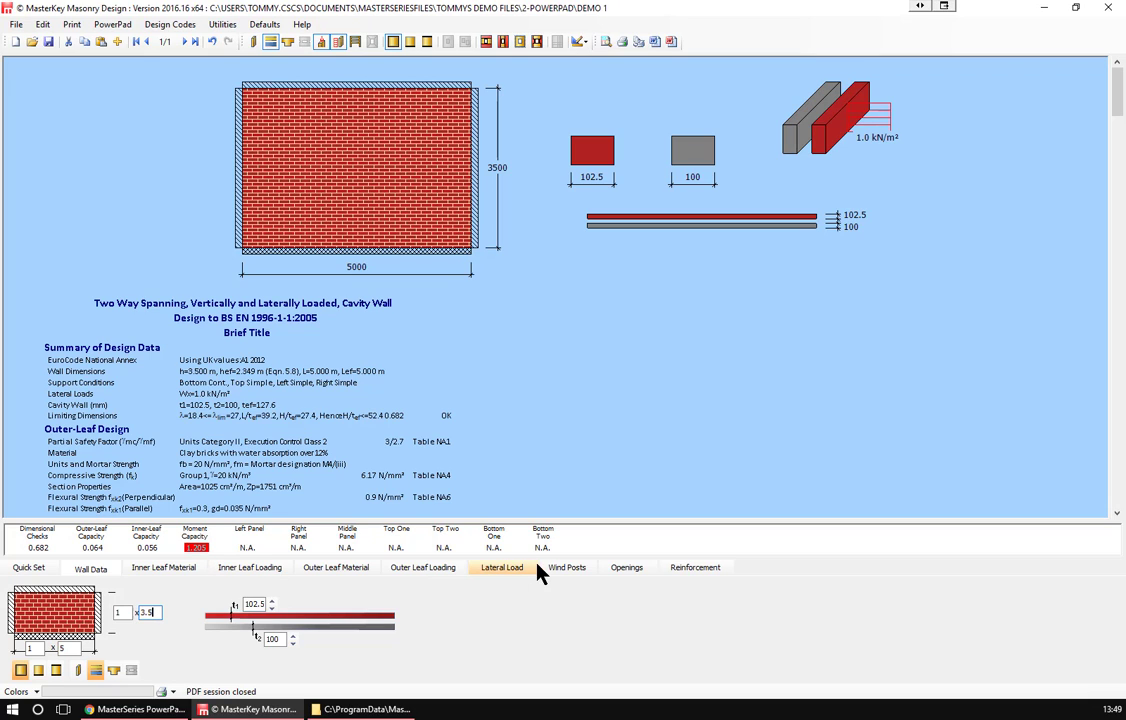
Change the support condition of the wall's left edge to continuous.
click(634, 568)
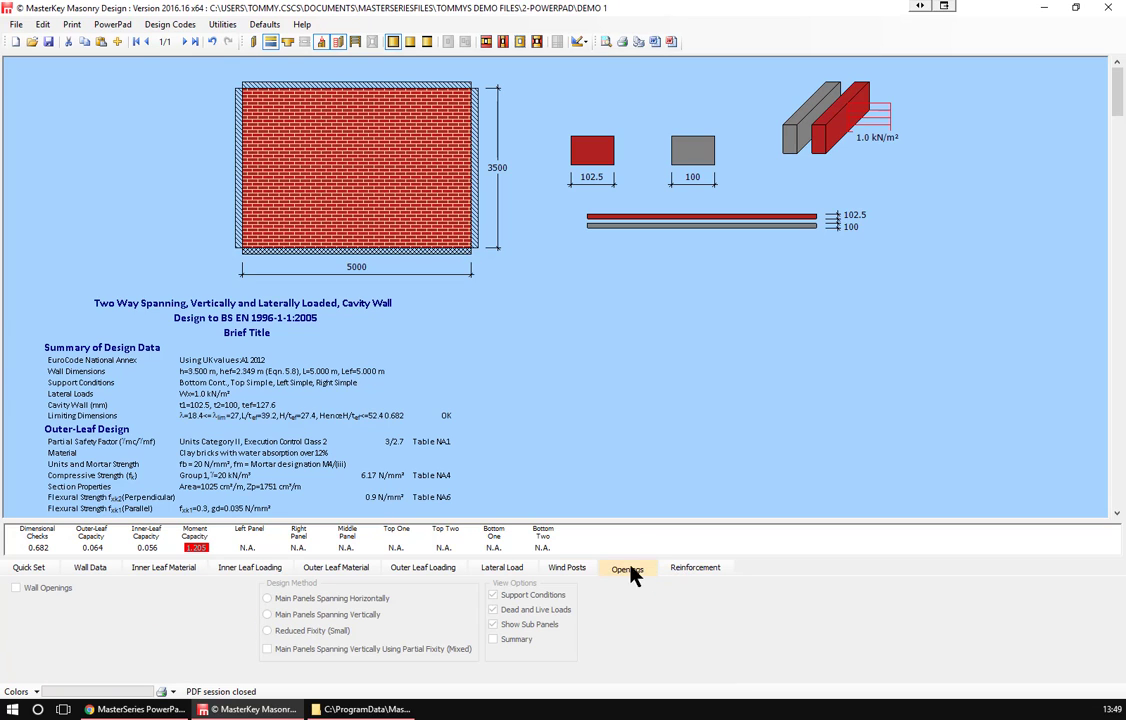
click(699, 572)
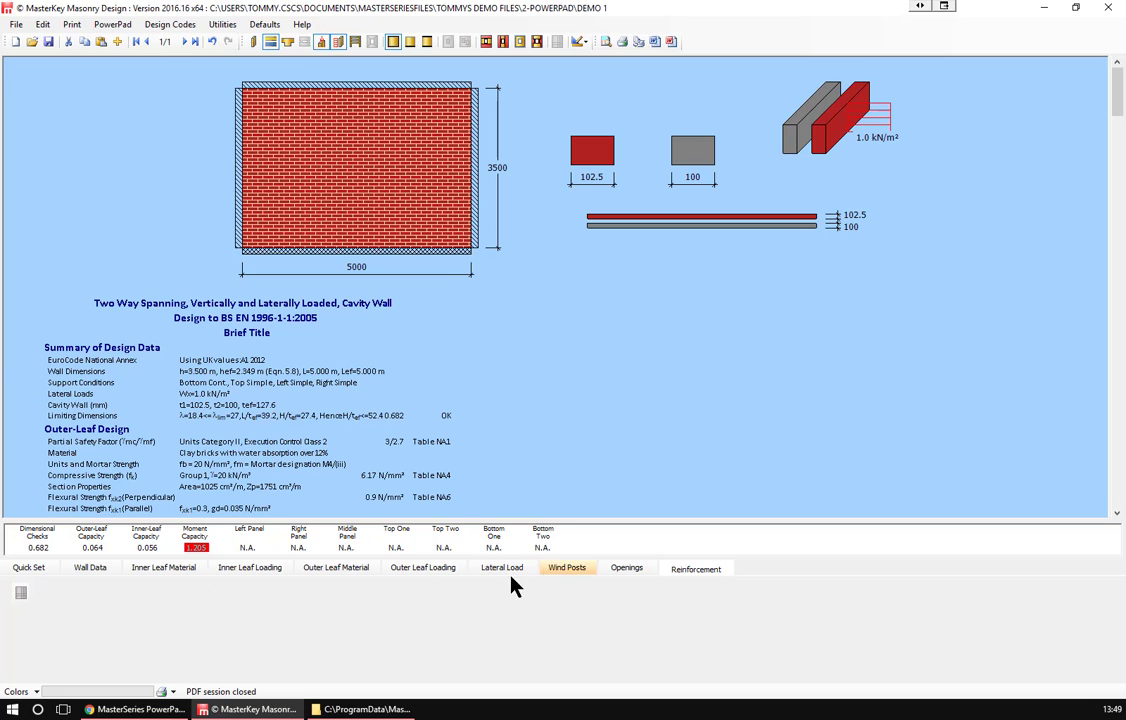
click(83, 568)
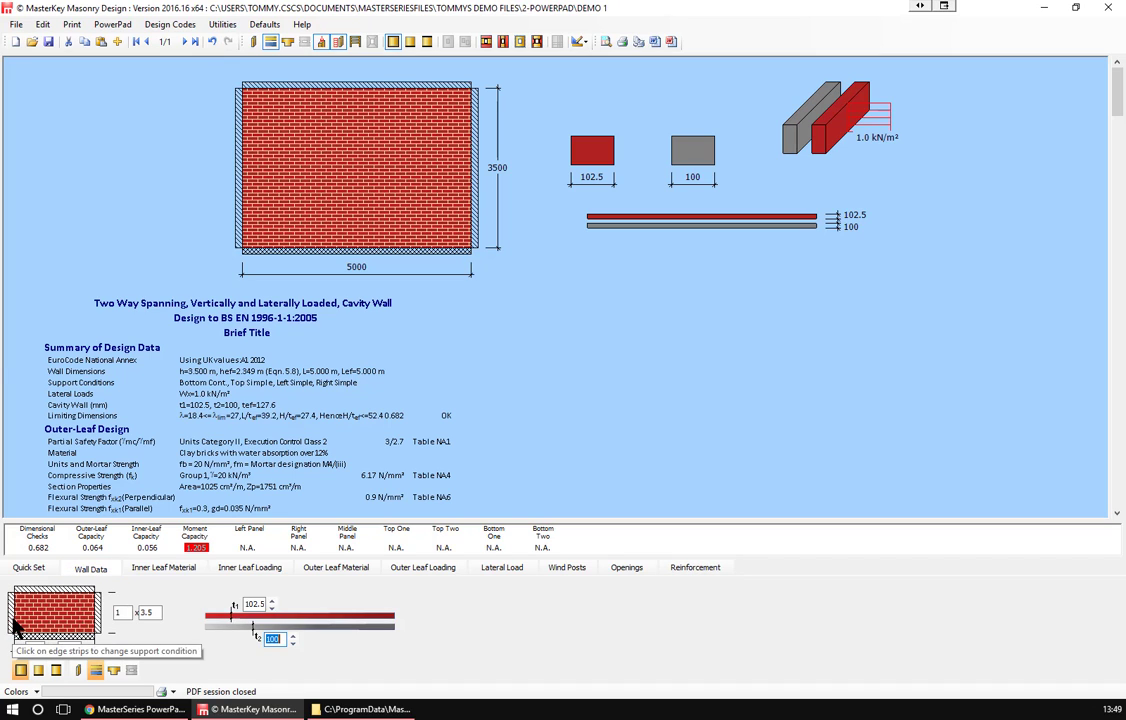
click(13, 620)
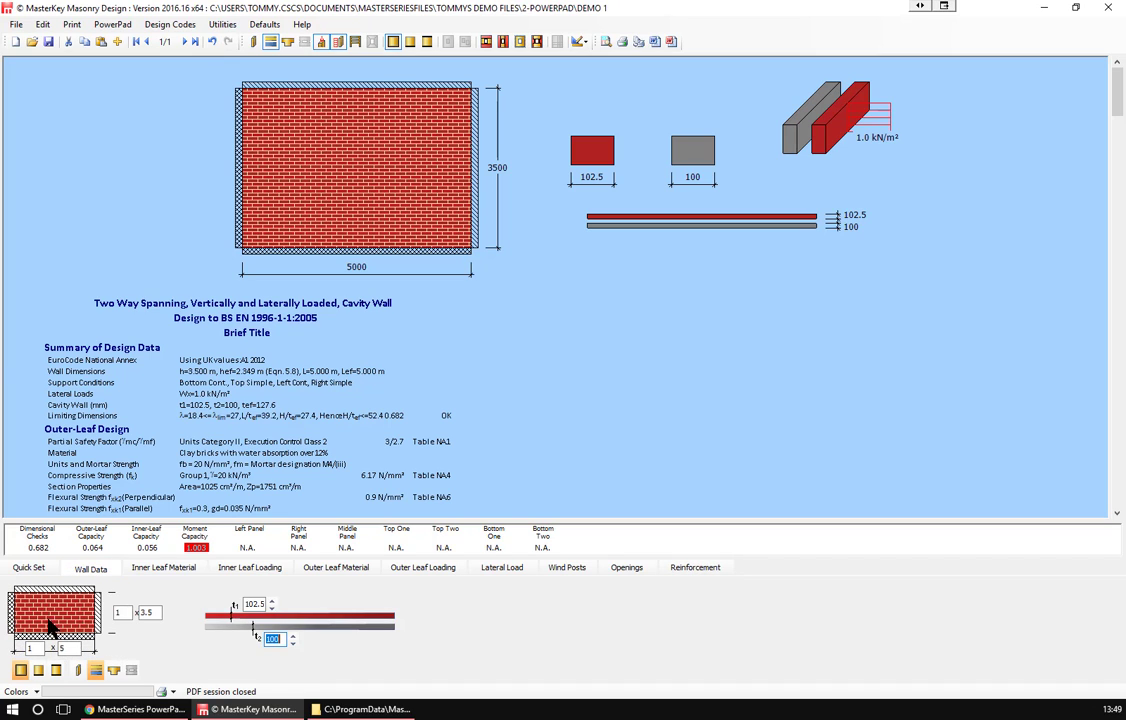
Try continuous and 30% fixed support on the wall's right edge, and restore it to simple.
click(97, 618)
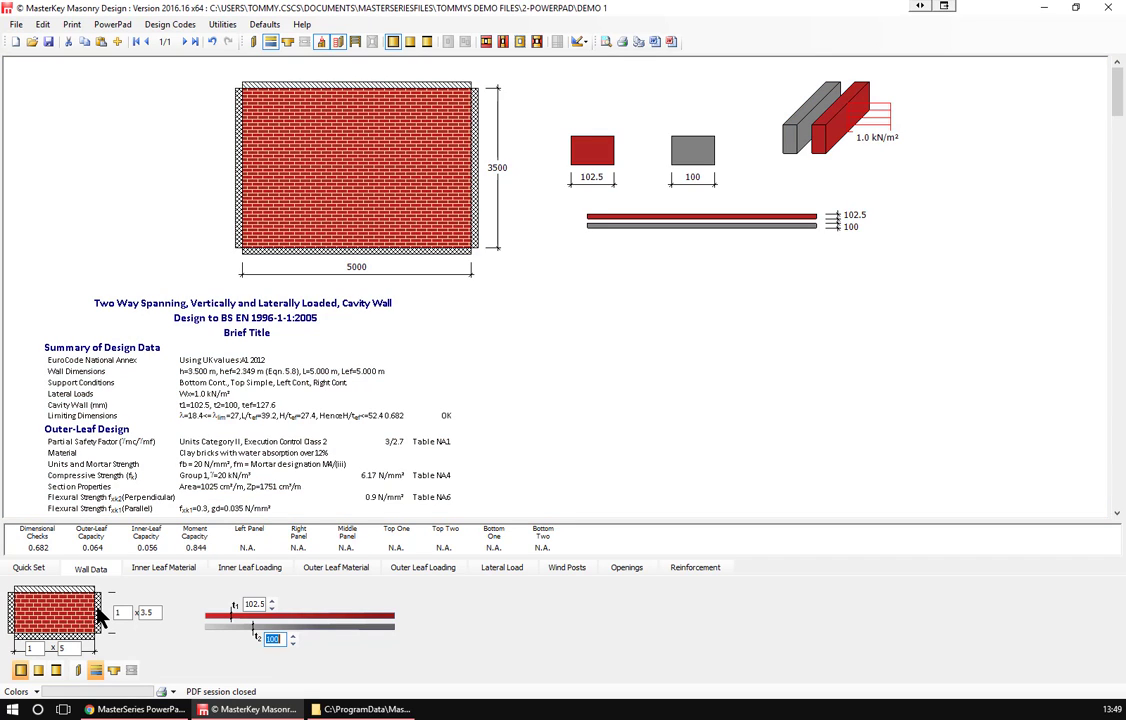
click(98, 620)
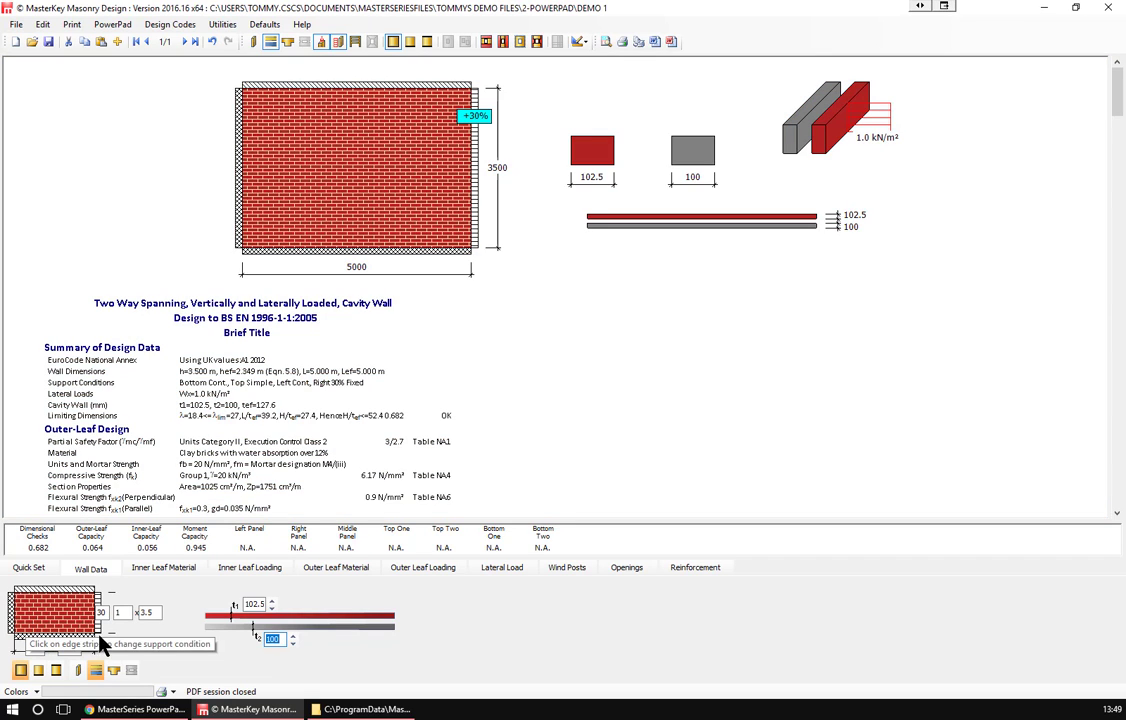
click(97, 626)
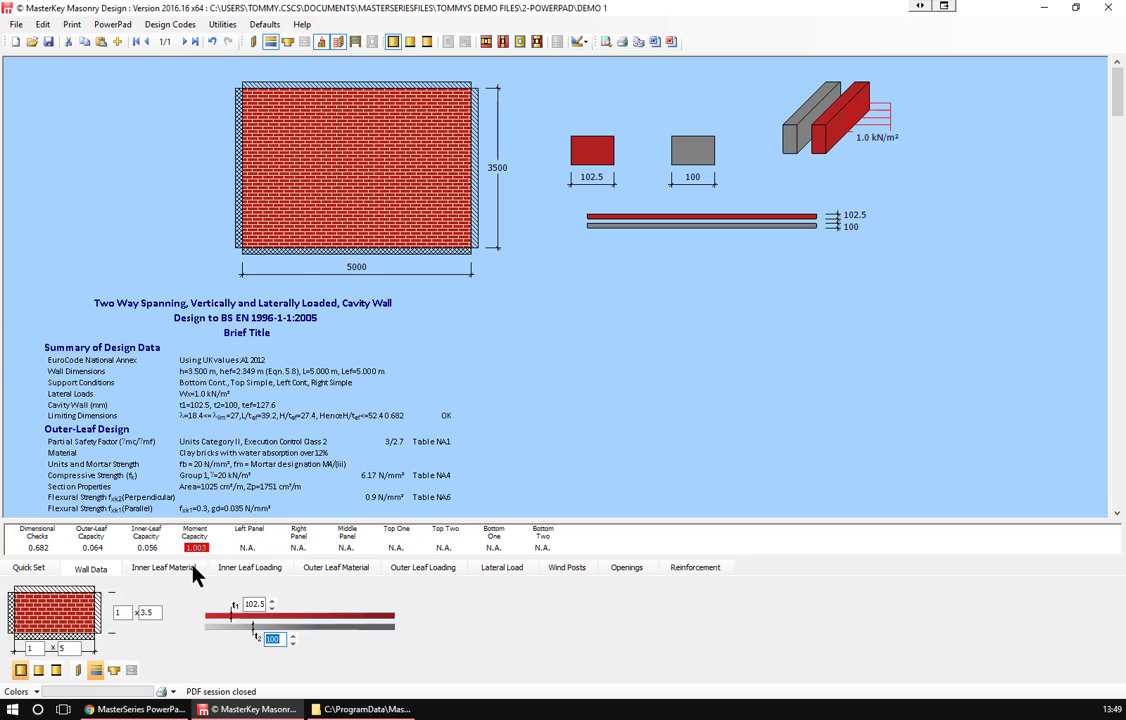
Try units strengths of 7.3 and 17.5 for the inner leaf's concrete blocks, and return the strength to 10.4.
click(160, 567)
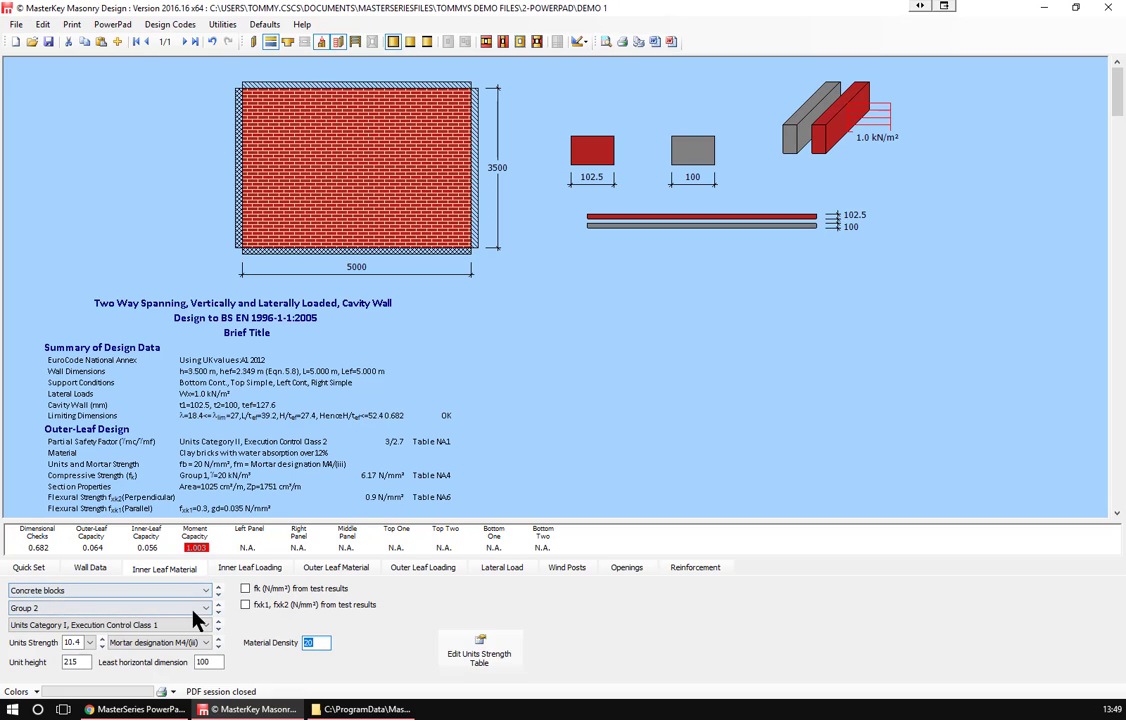
click(100, 645)
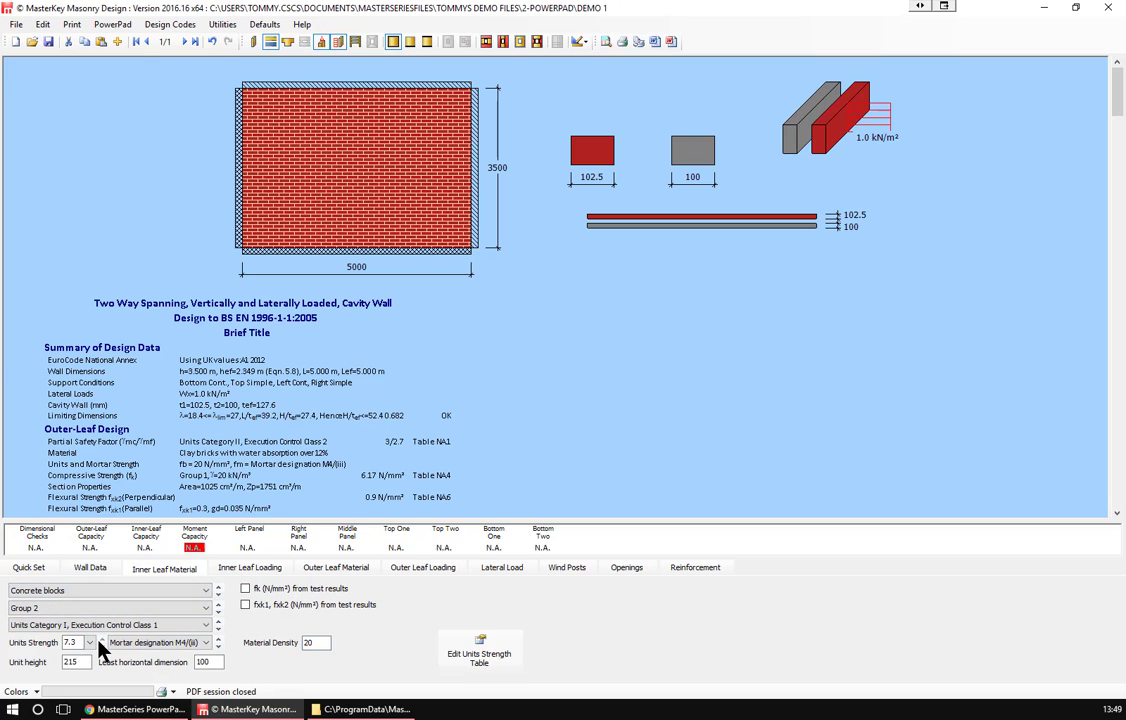
click(101, 645)
click(101, 645)
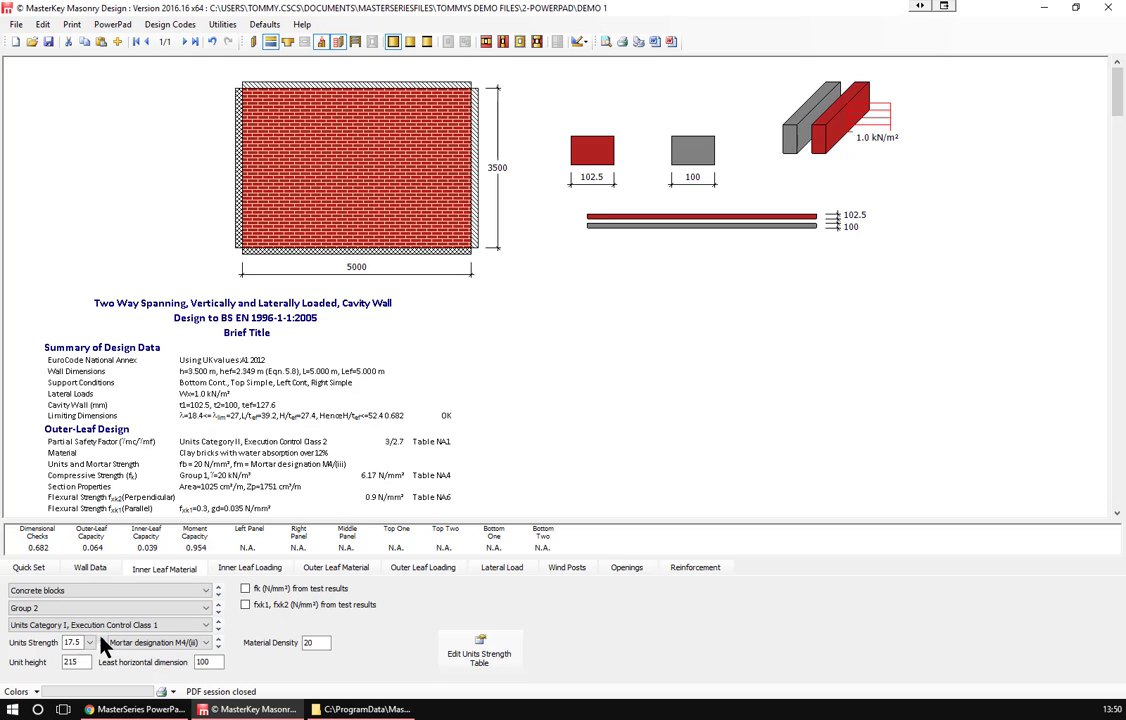
click(101, 647)
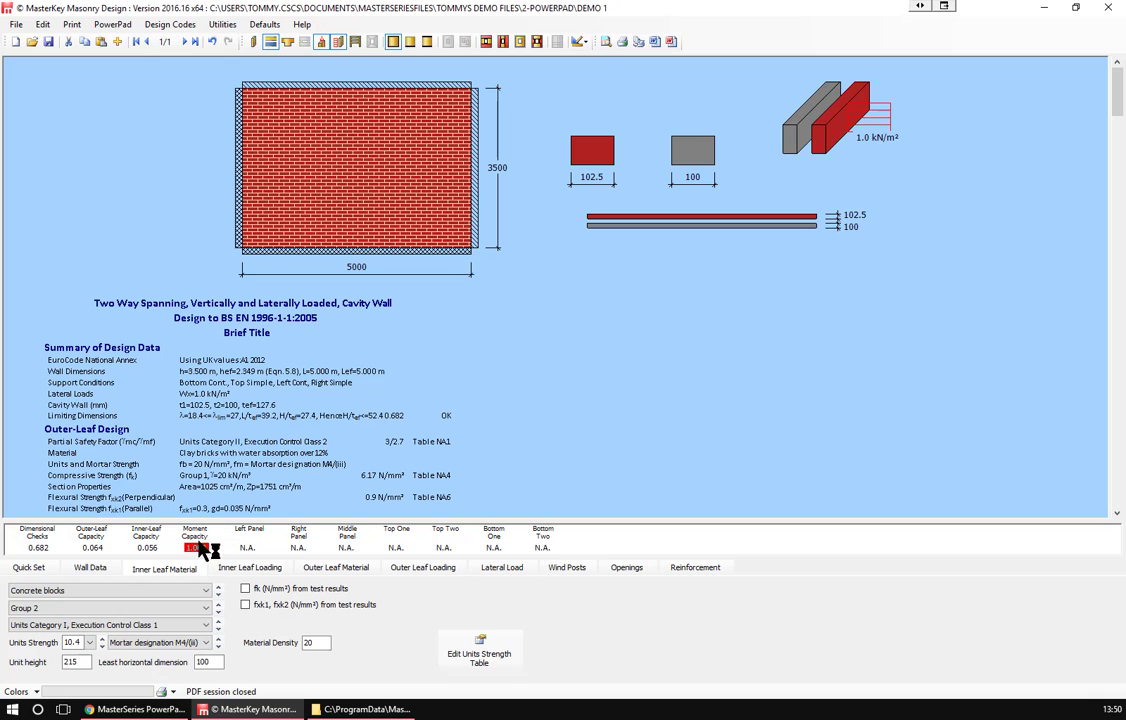
Examine the inner leaf's unit category and execution control options, keeping Units Category I, Execution Control Class 1.
click(207, 625)
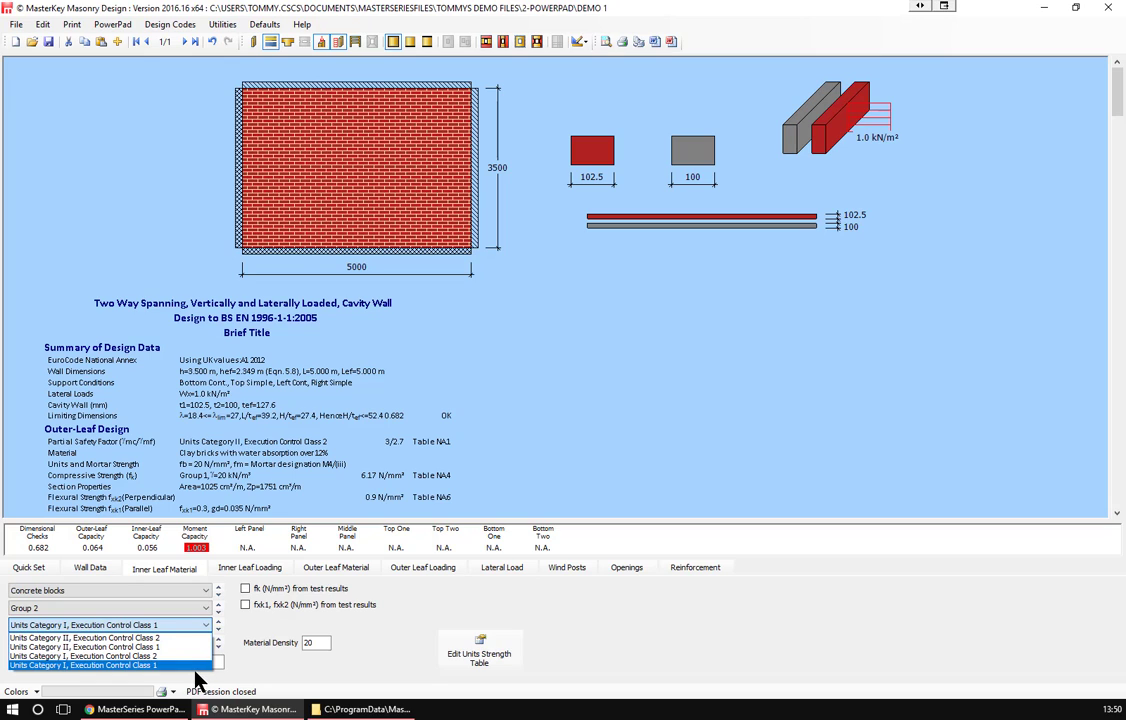
click(180, 666)
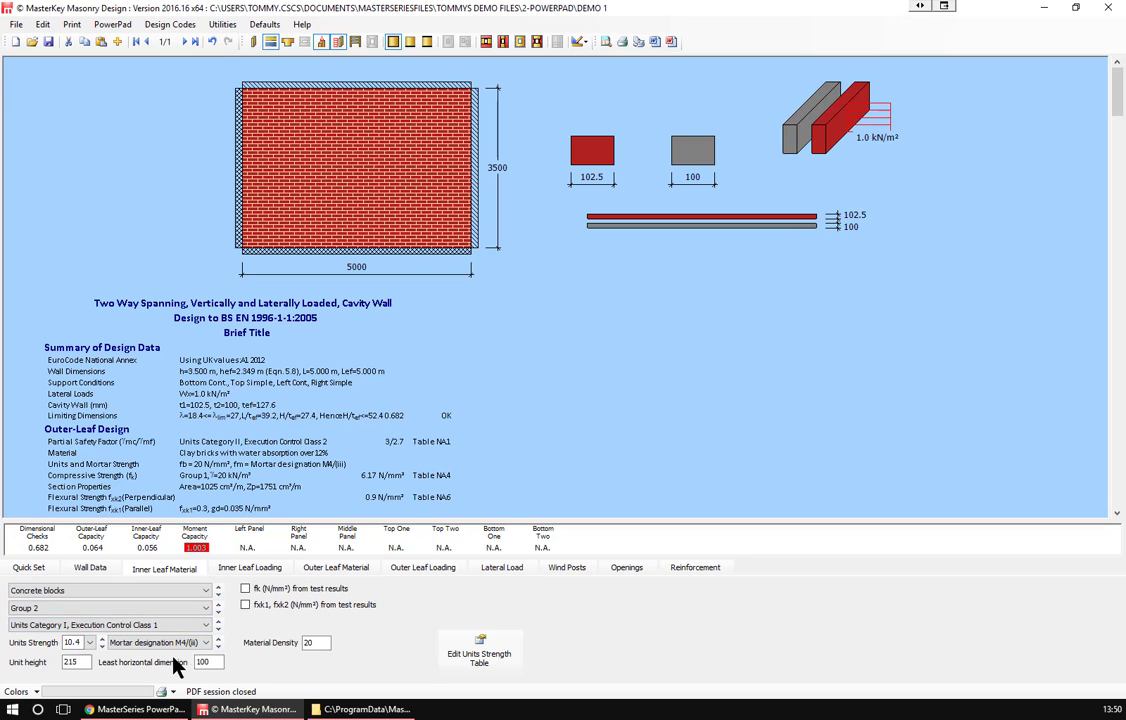
click(219, 621)
click(174, 622)
Test the inner leaf again with a units strength of 17.5 and restore it to 10.4.
click(95, 641)
click(102, 646)
click(101, 640)
click(101, 640)
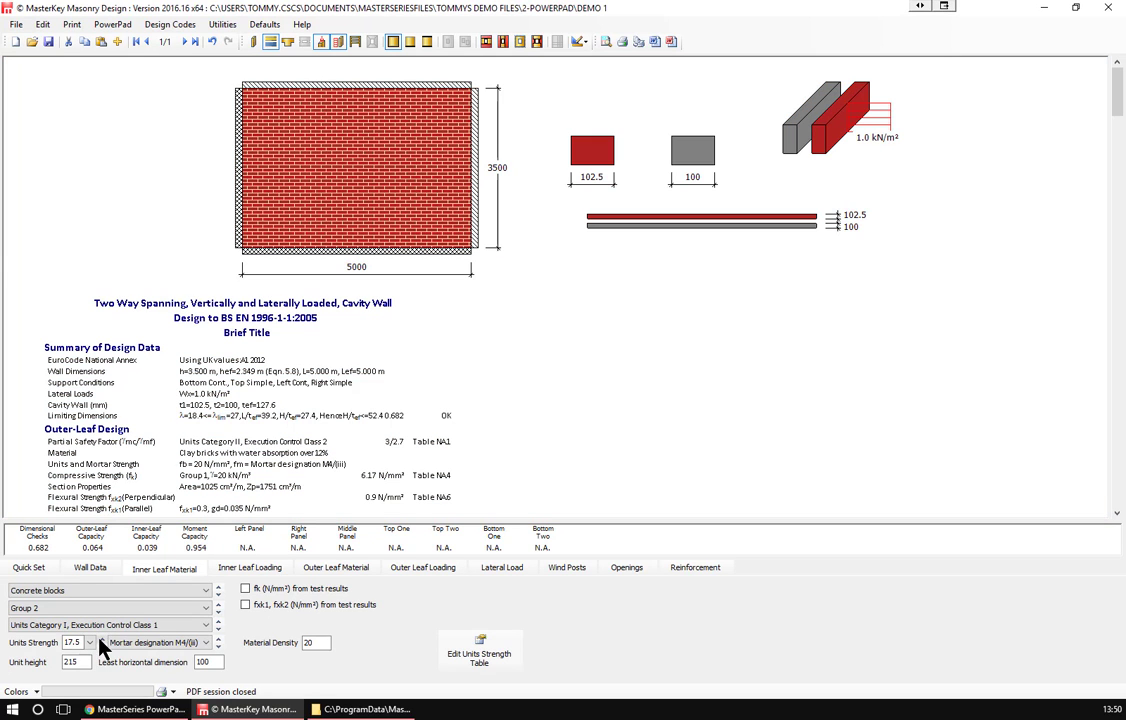
click(101, 646)
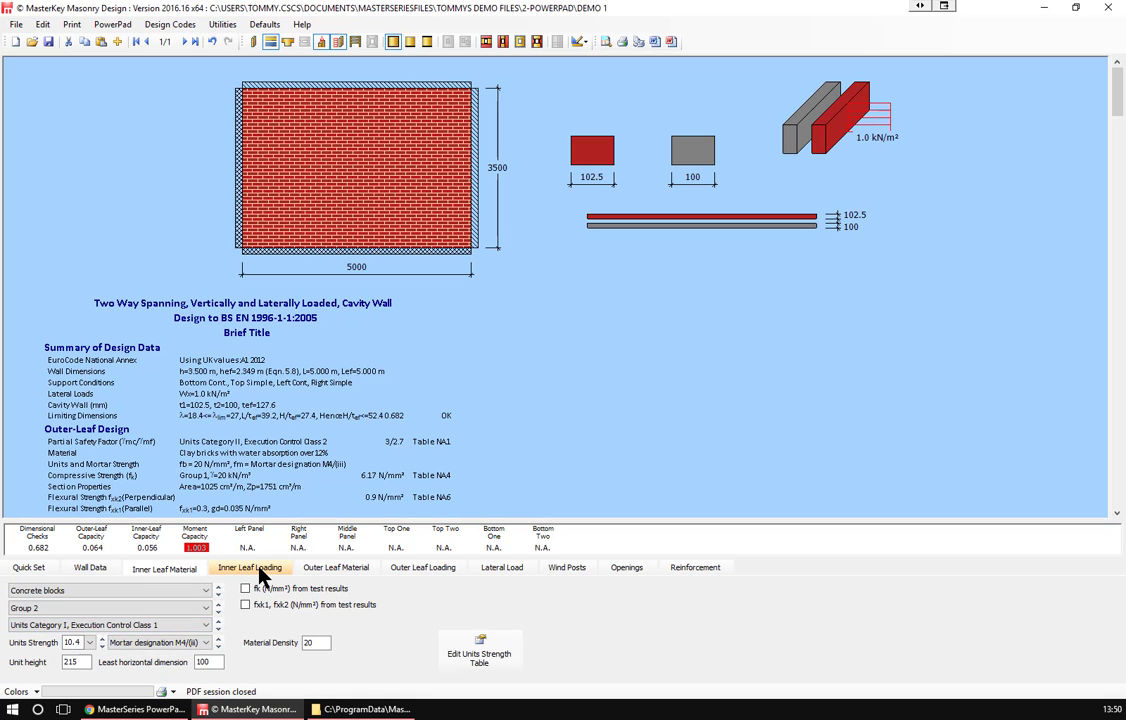
Change the outer leaf material to clay bricks with water absorption between 7% and 12%.
click(326, 572)
click(52, 591)
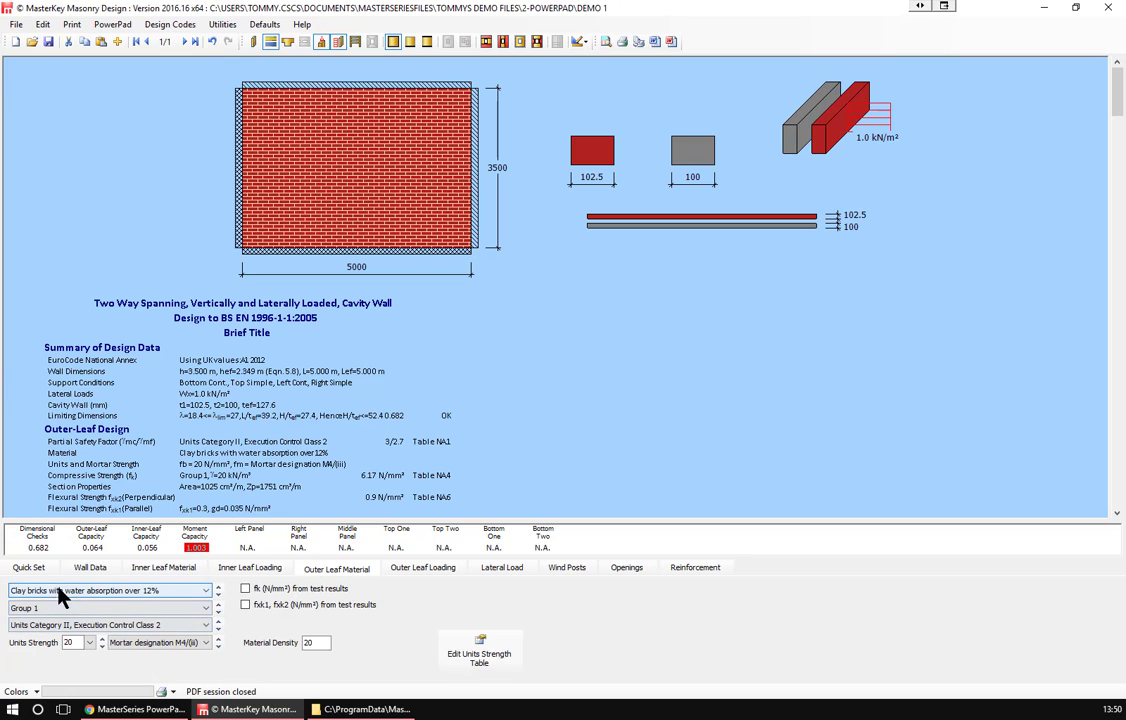
click(218, 588)
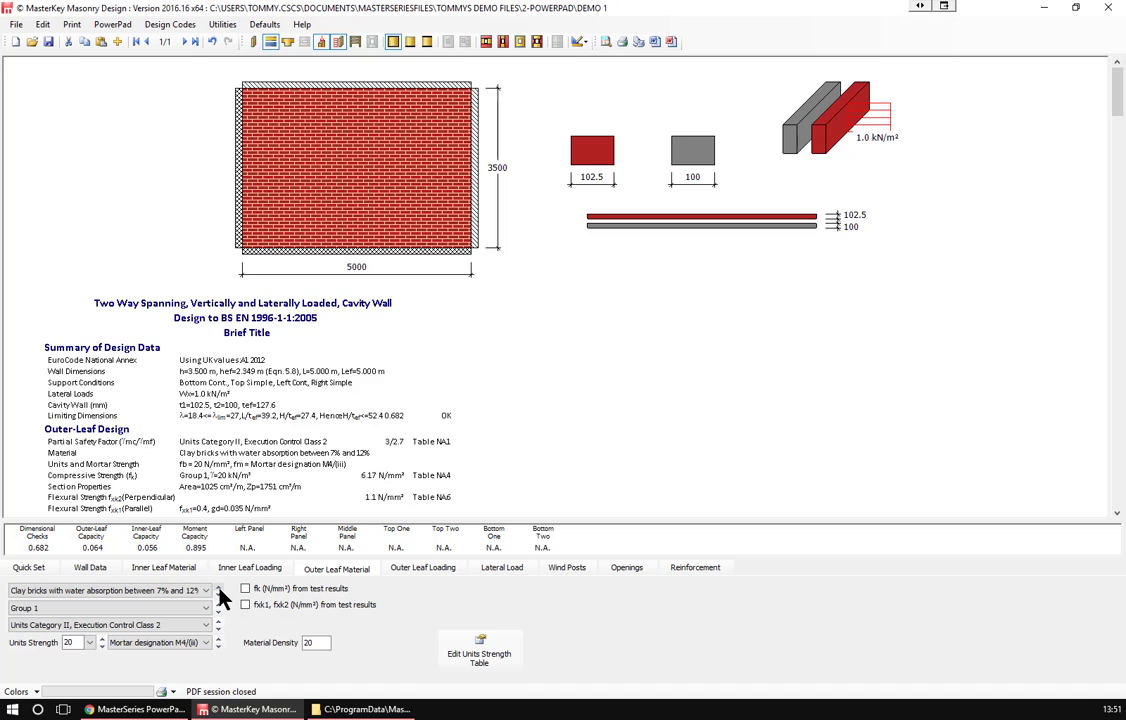
Close the masonry design module and save the DEMO 1 wall file.
click(1112, 10)
click(534, 392)
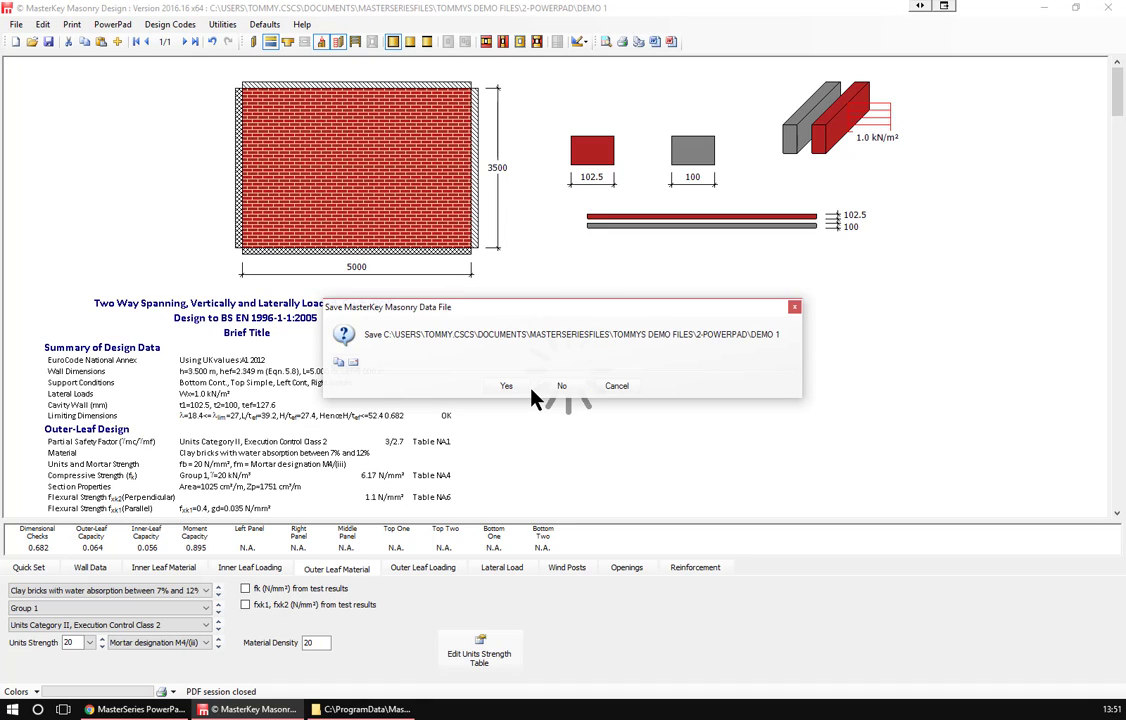
click(500, 389)
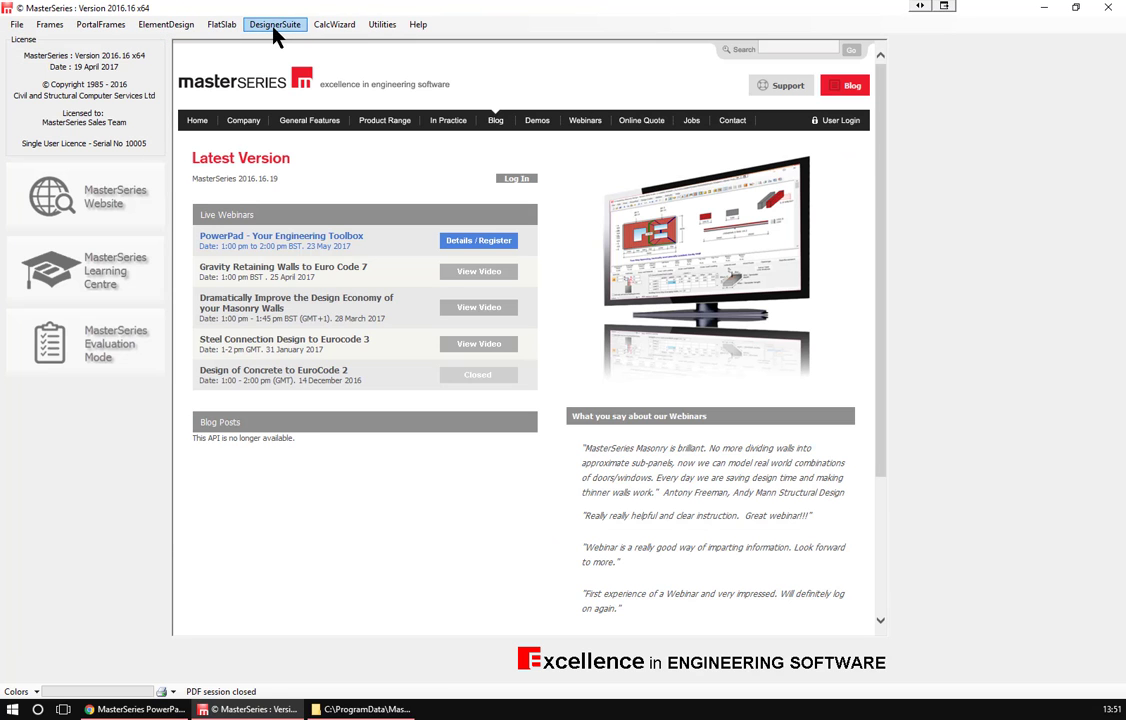
Open the existing wall file from the 2-PowerPad folder in MasterKey Retaining Walls and display its reinforcement settings.
click(276, 25)
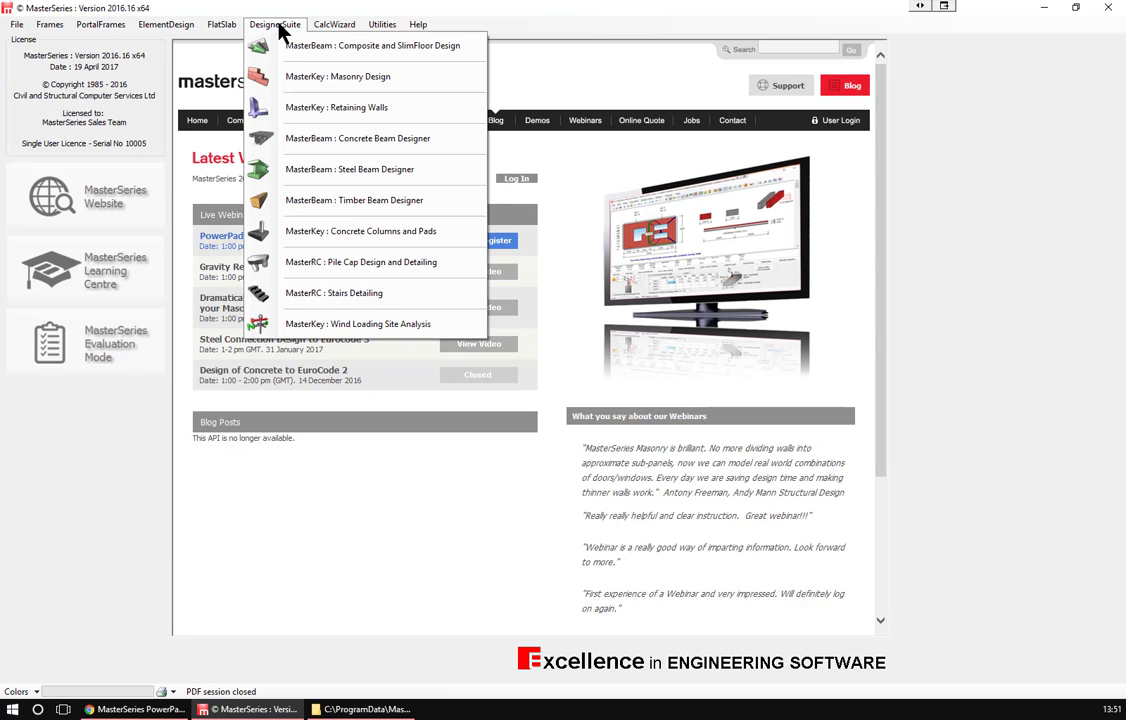
click(408, 108)
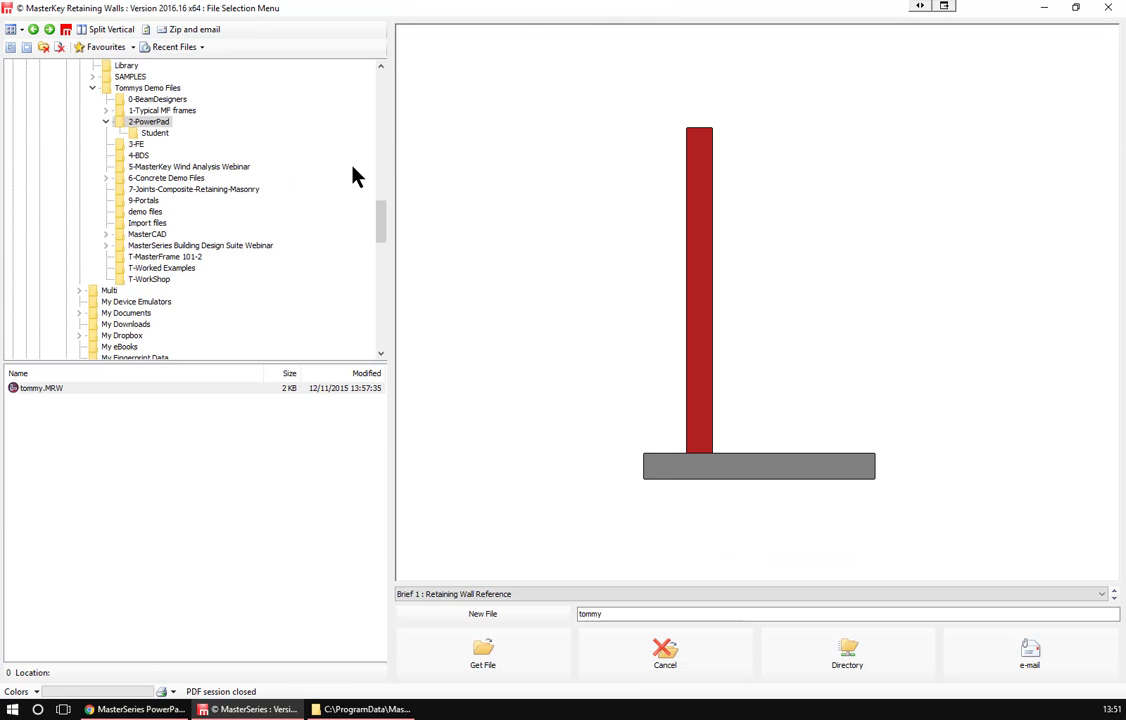
click(472, 665)
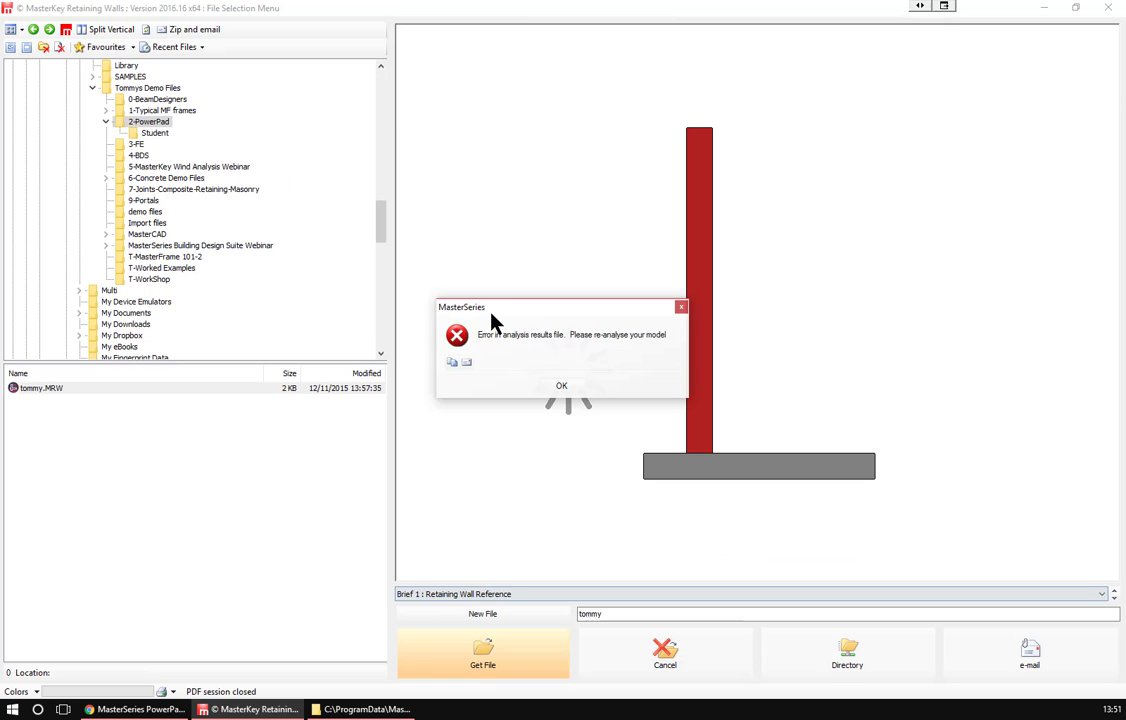
click(561, 389)
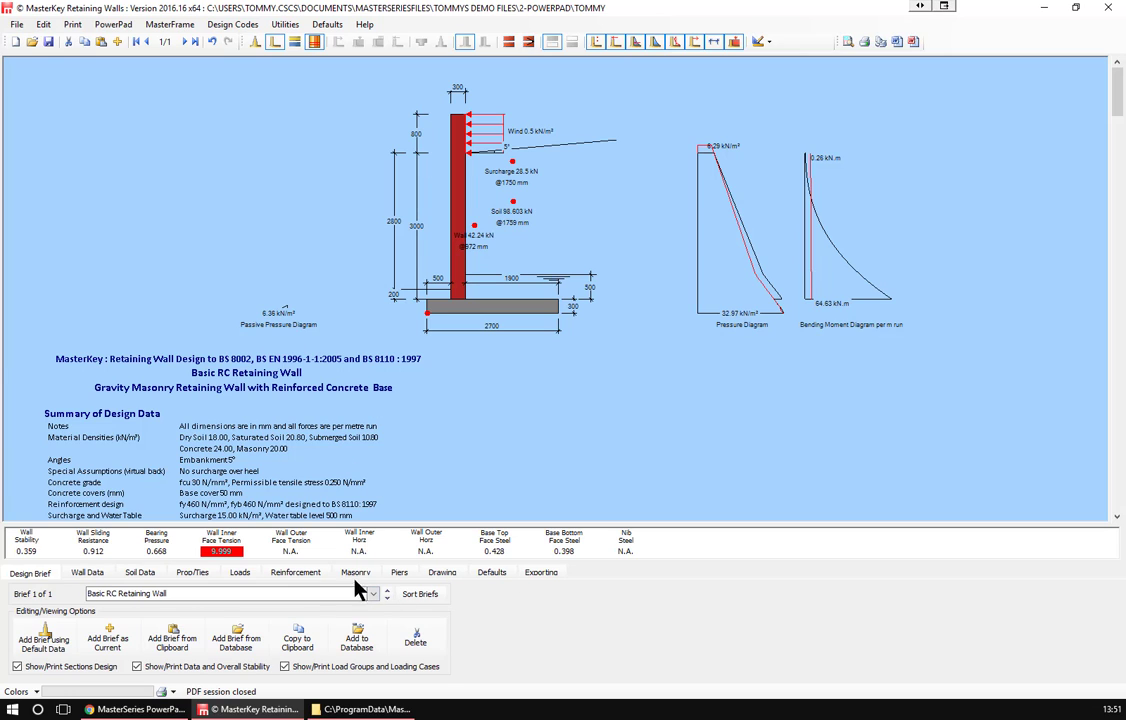
click(303, 576)
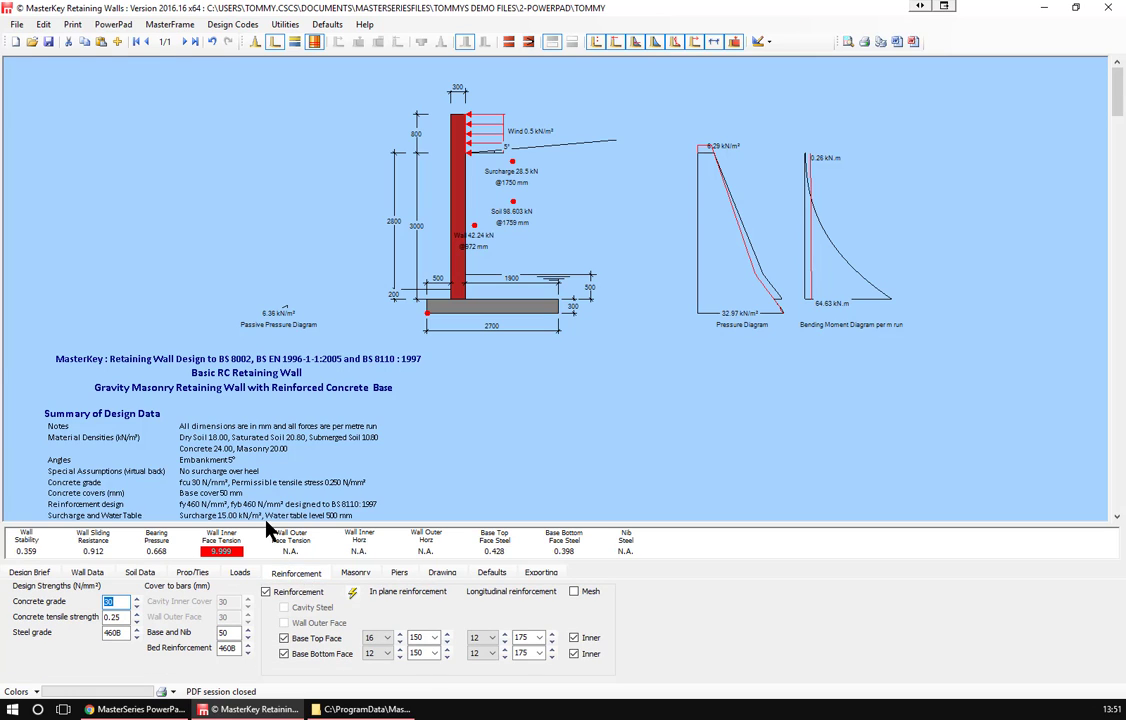
Change the wall stem from masonry to concrete by turning off the Masonry Wall option.
click(358, 573)
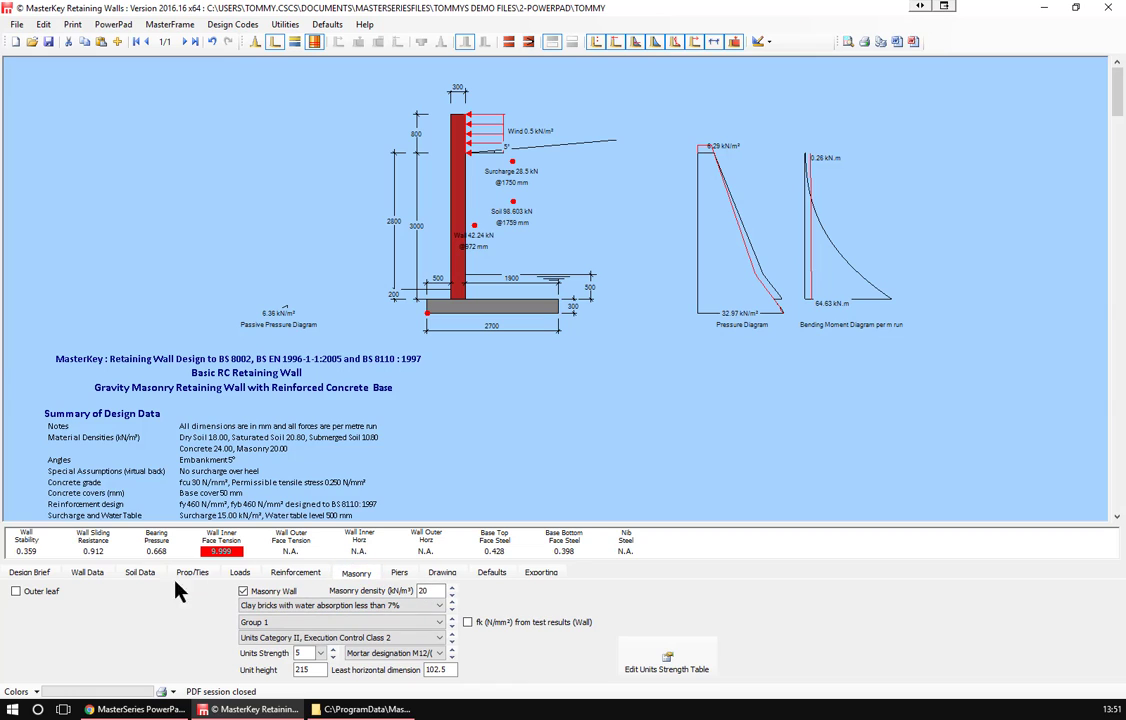
click(294, 573)
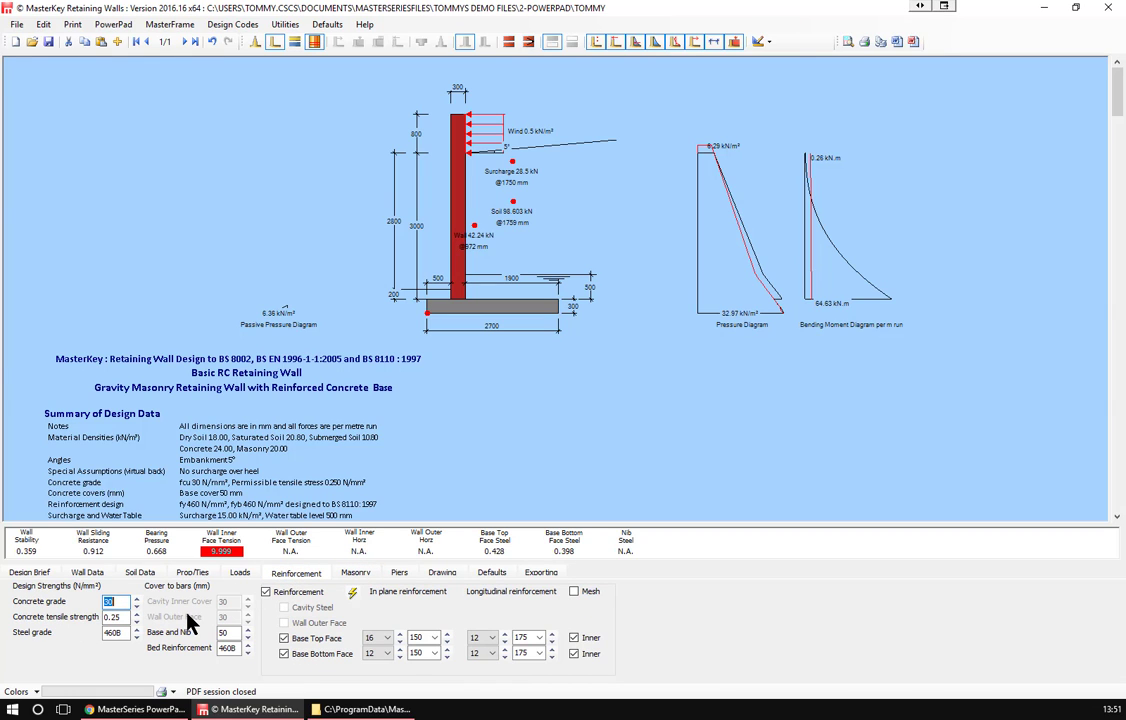
click(358, 573)
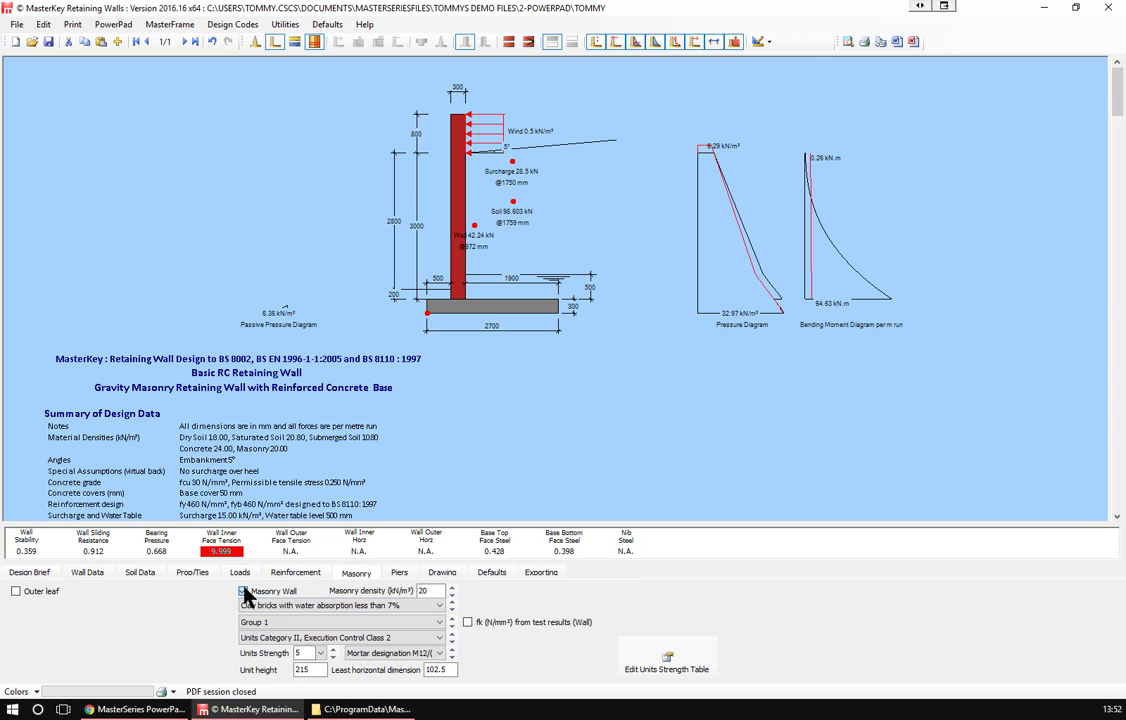
click(262, 594)
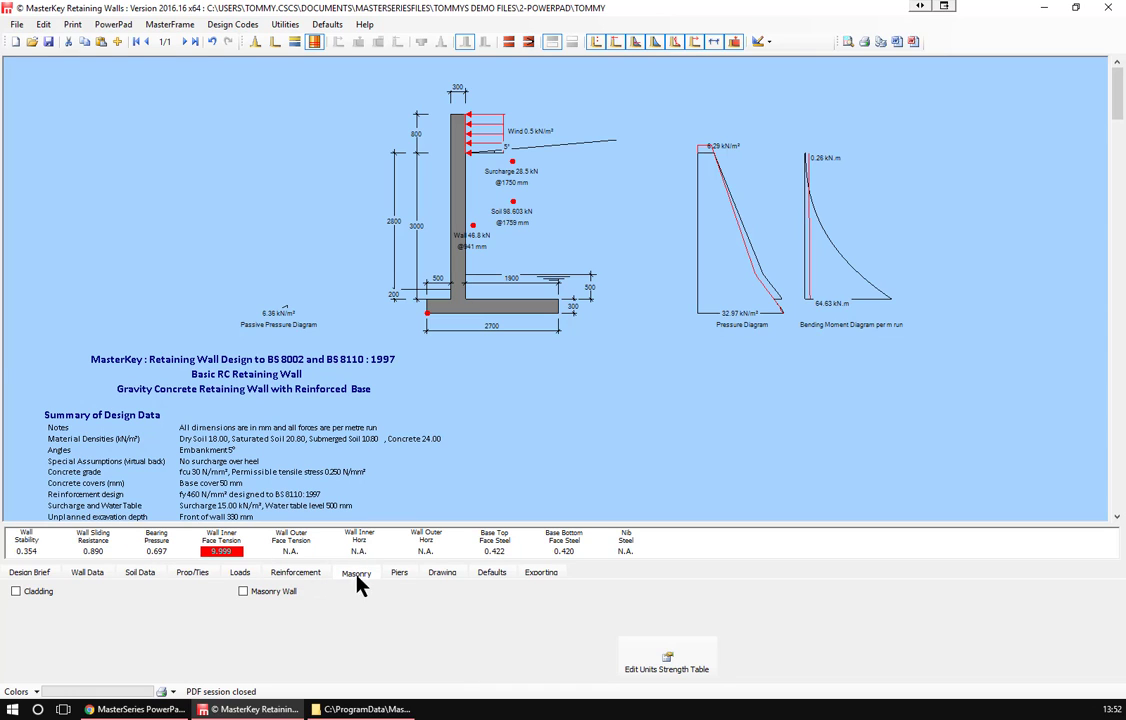
Enable reinforcement on both the inner and outer faces of the wall.
click(297, 574)
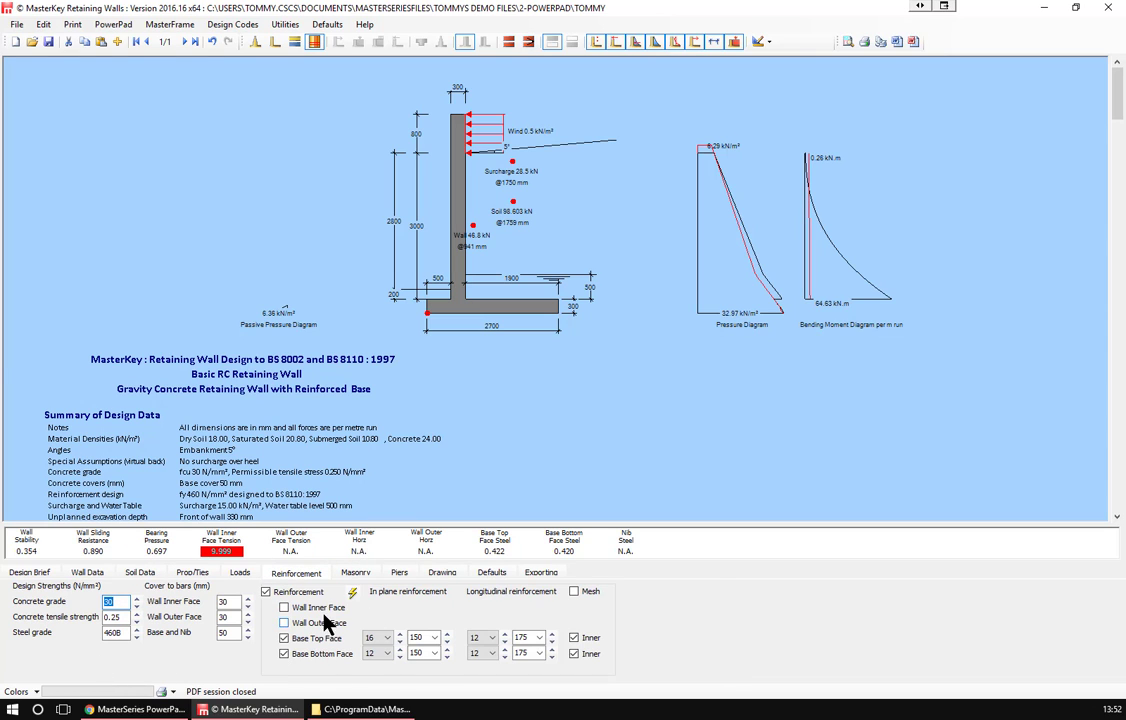
click(300, 607)
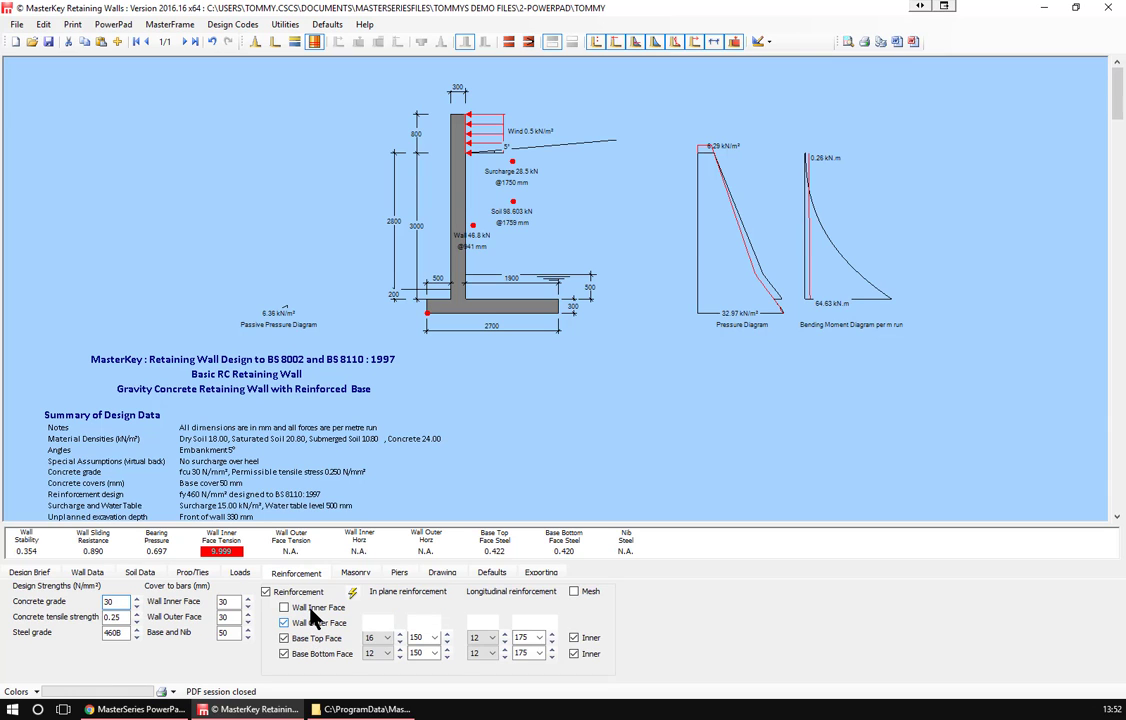
click(295, 620)
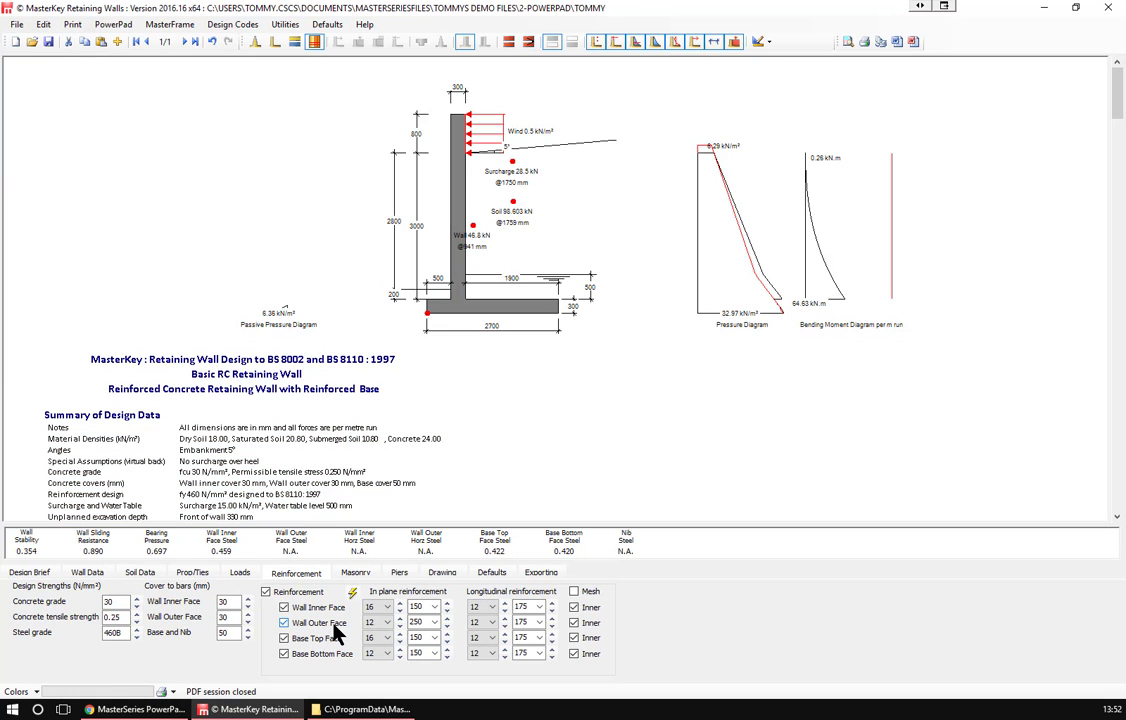
Test 10 mm in-plane bars on the wall inner face and set them to 12 mm.
click(401, 609)
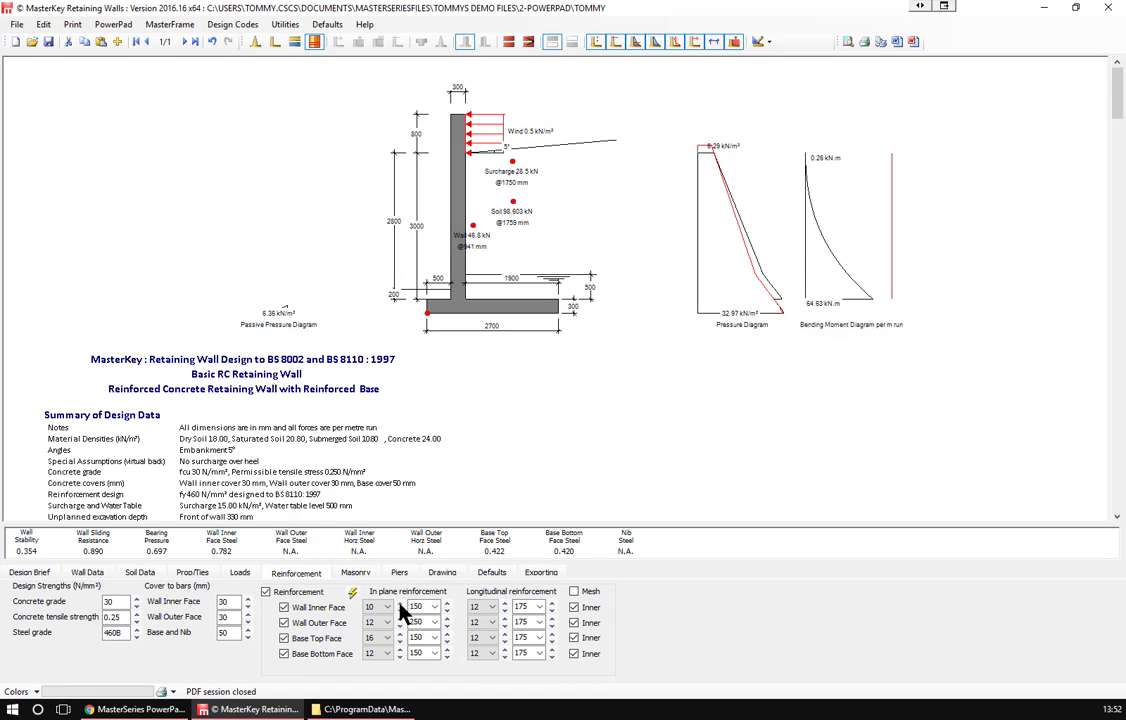
click(400, 609)
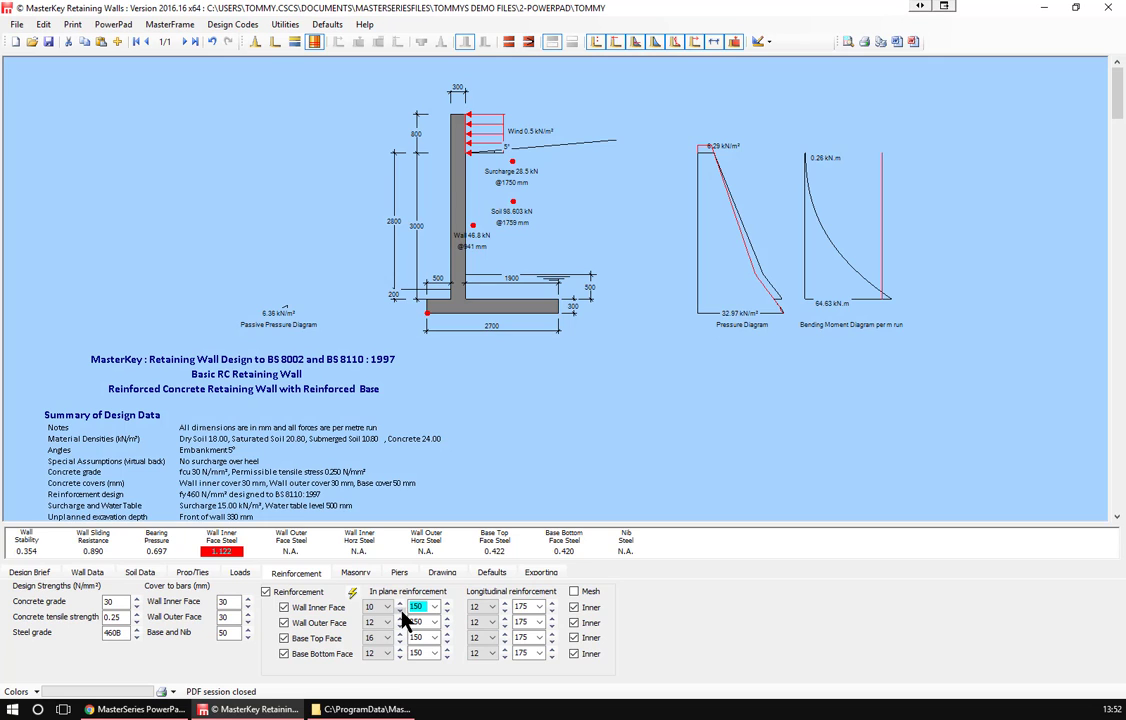
click(401, 607)
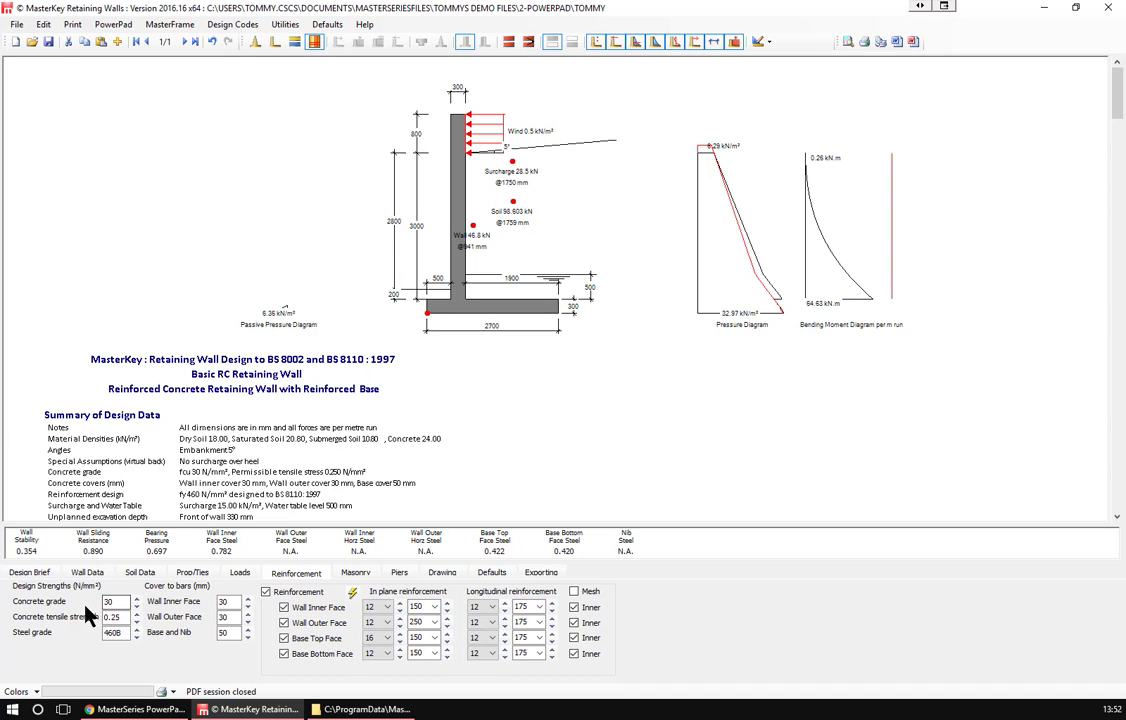
click(114, 601)
Lower the water table level behind the wall to 0 mm.
click(84, 574)
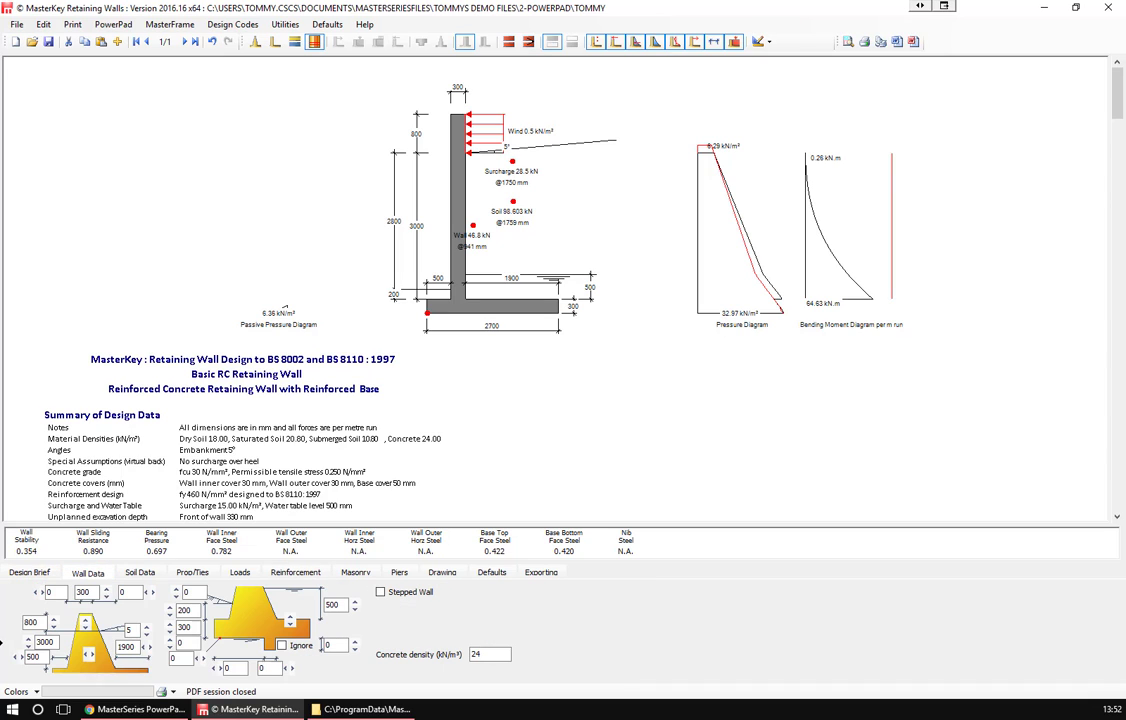
click(354, 609)
click(354, 609)
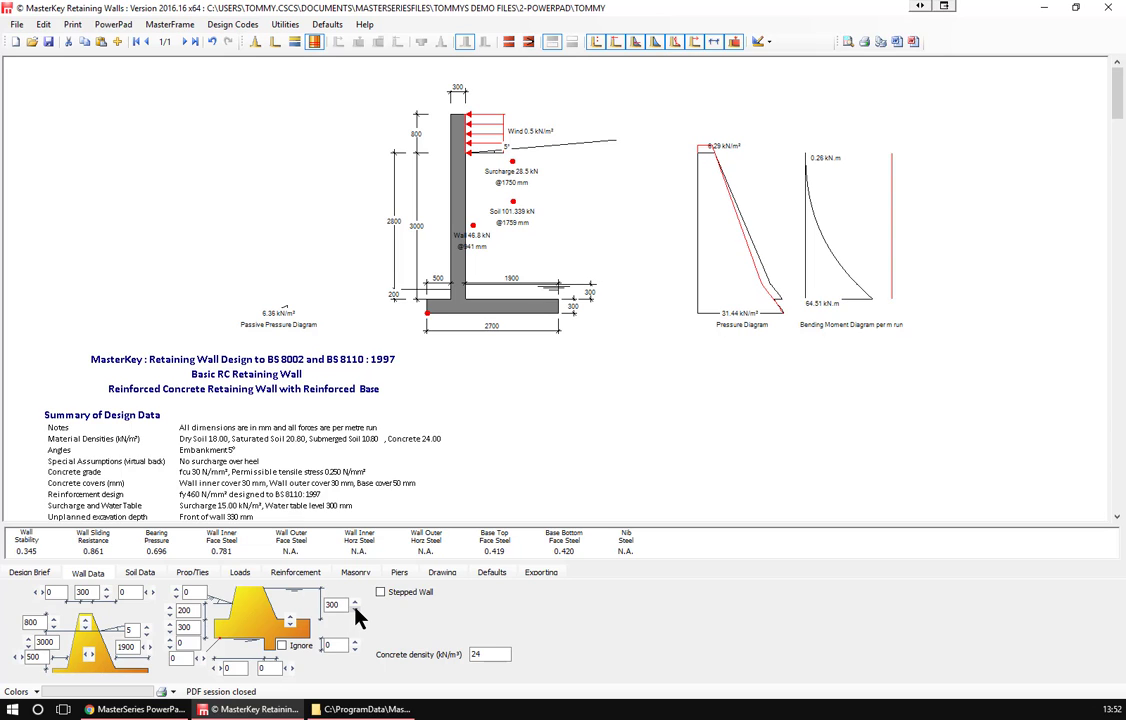
click(354, 609)
click(355, 610)
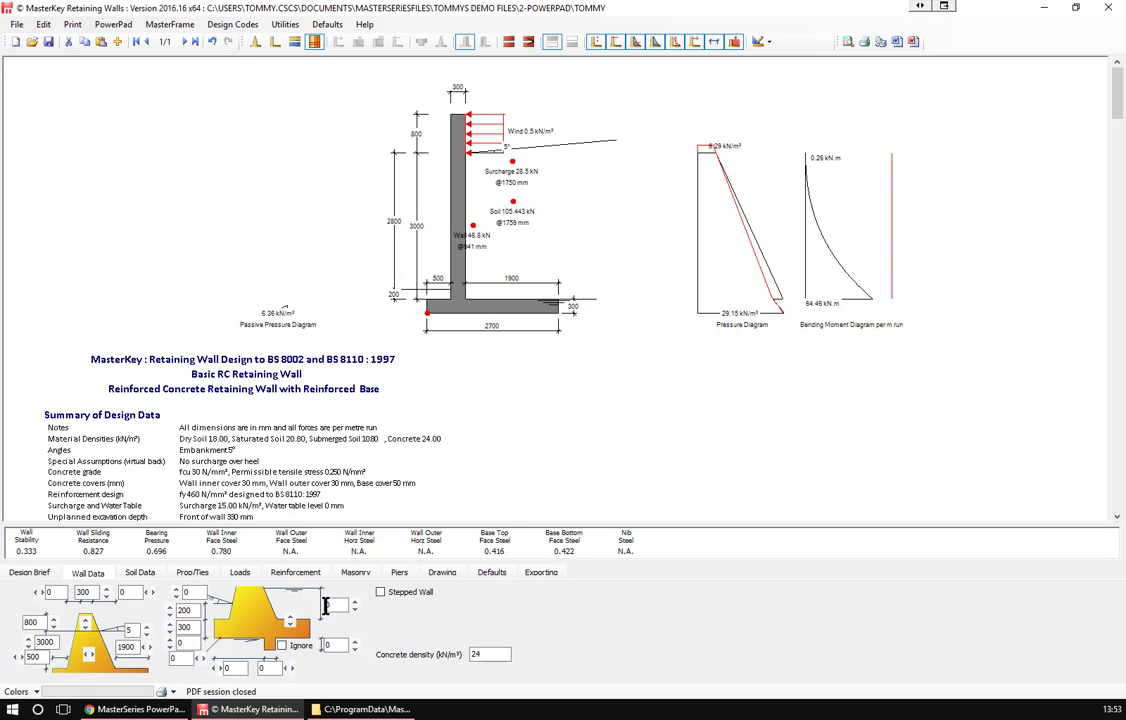
Raise the water table level behind the wall to 1300 mm.
click(355, 603)
click(355, 603)
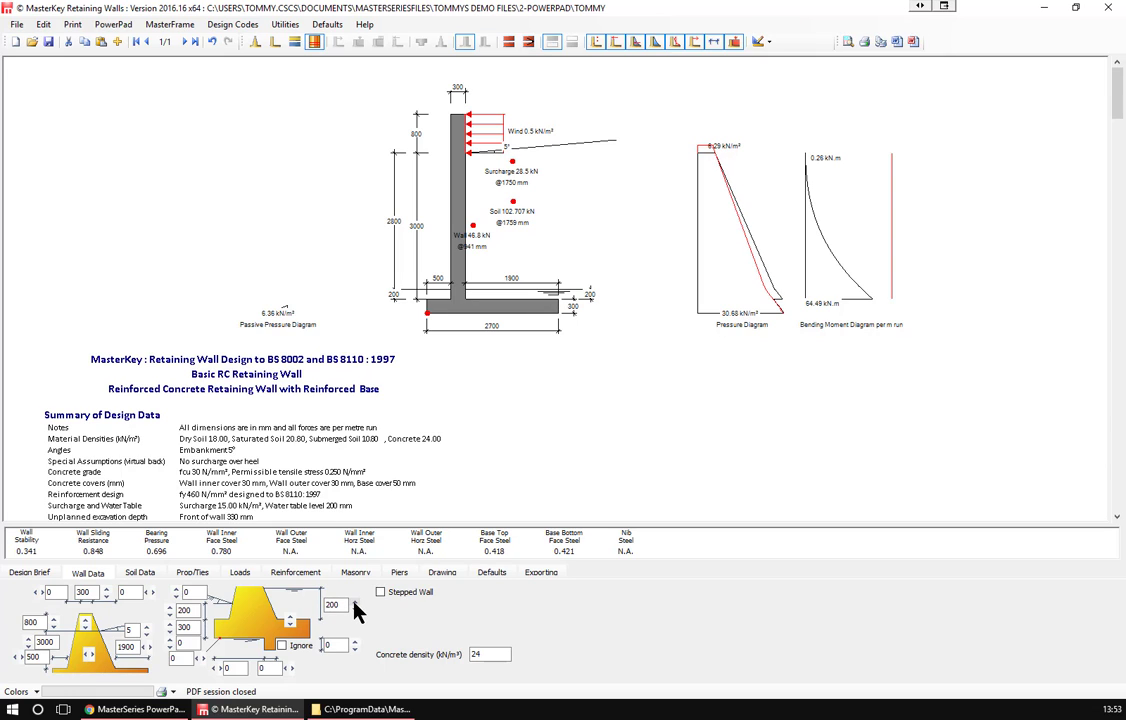
click(355, 603)
click(355, 603)
click(355, 603)
click(355, 603)
click(355, 603)
click(355, 603)
click(355, 603)
click(355, 603)
click(355, 603)
click(355, 603)
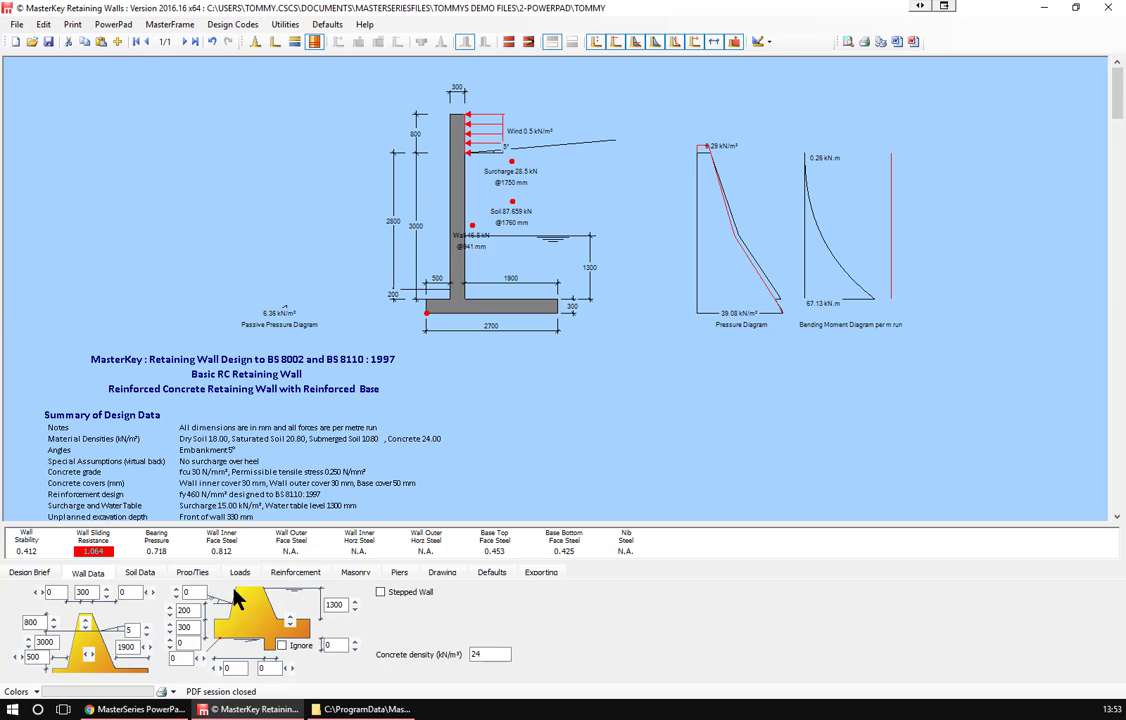
Try propping the wall at its base and remove the prop again.
click(200, 582)
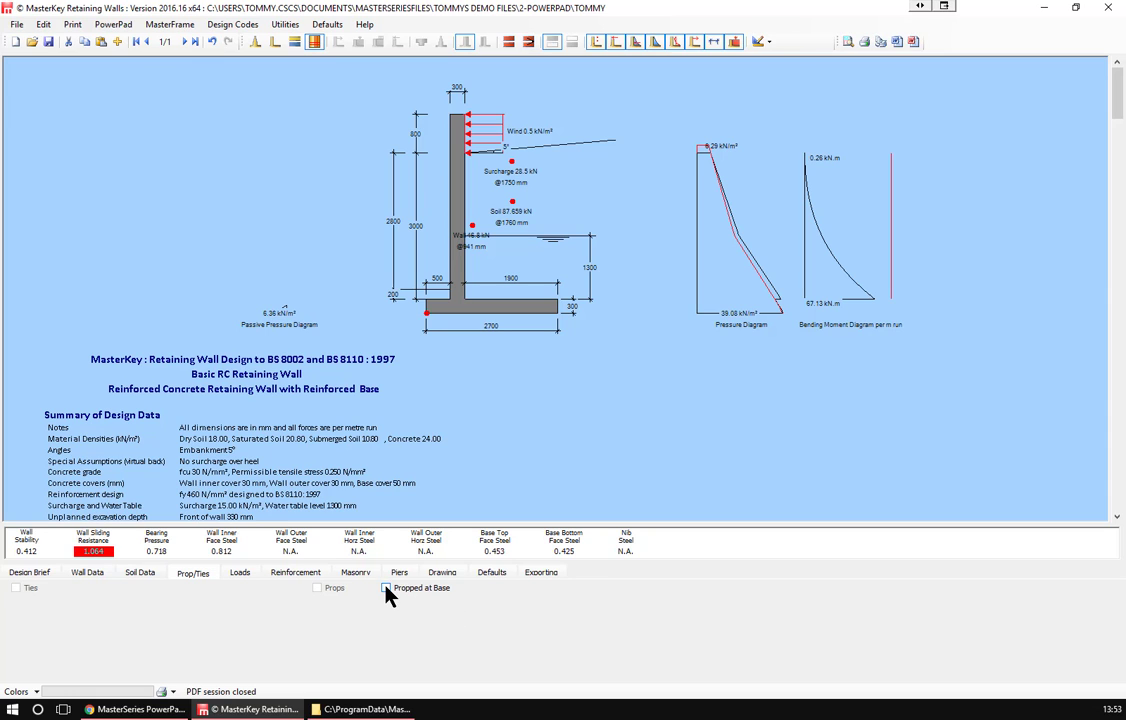
click(387, 589)
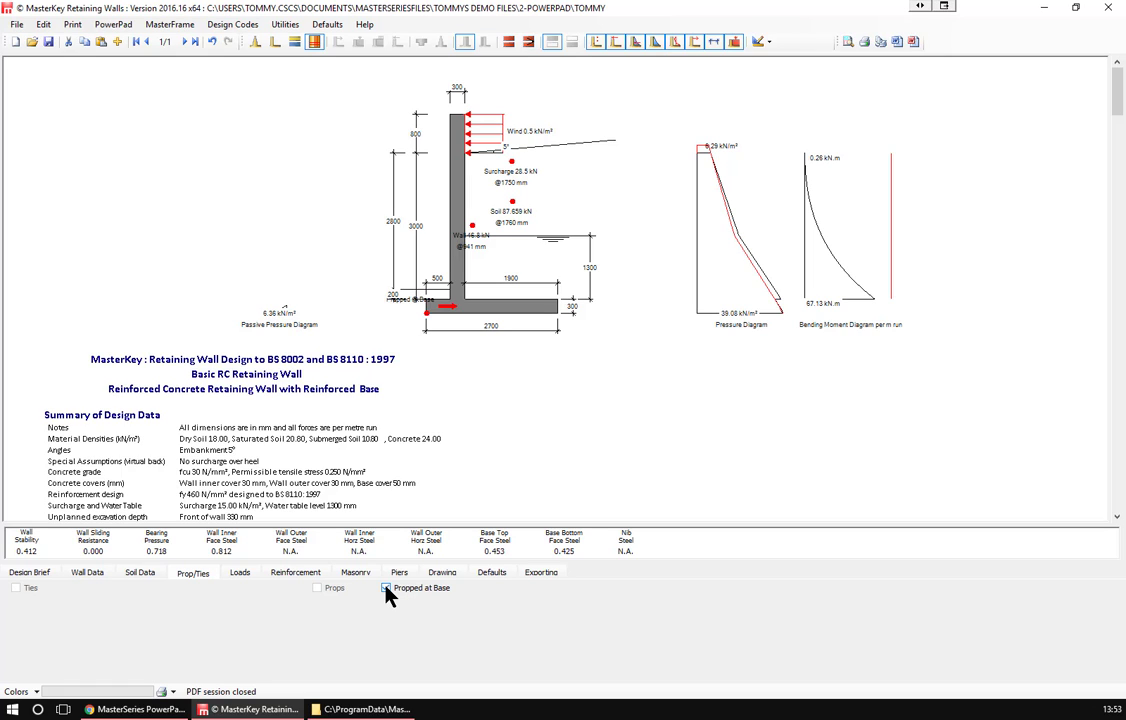
click(387, 589)
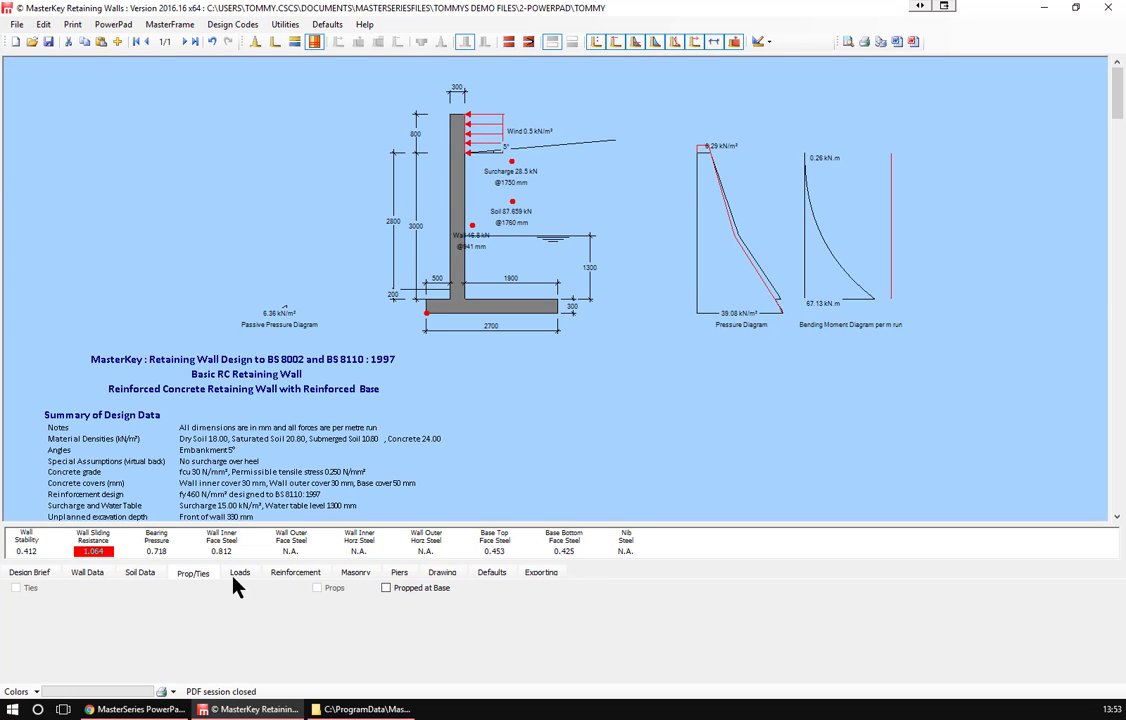
Test the base soil with different cohesion values, including 20 kN/m², and set its cohesion to 0.
click(145, 575)
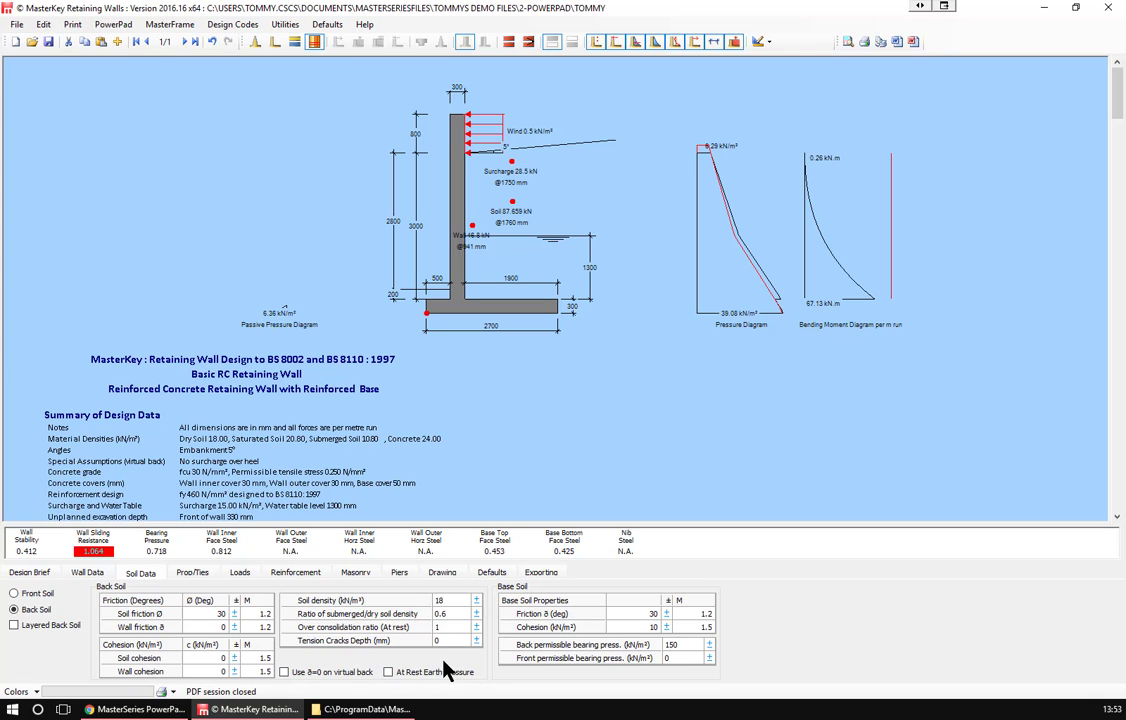
click(631, 626)
text(15)
text(0)
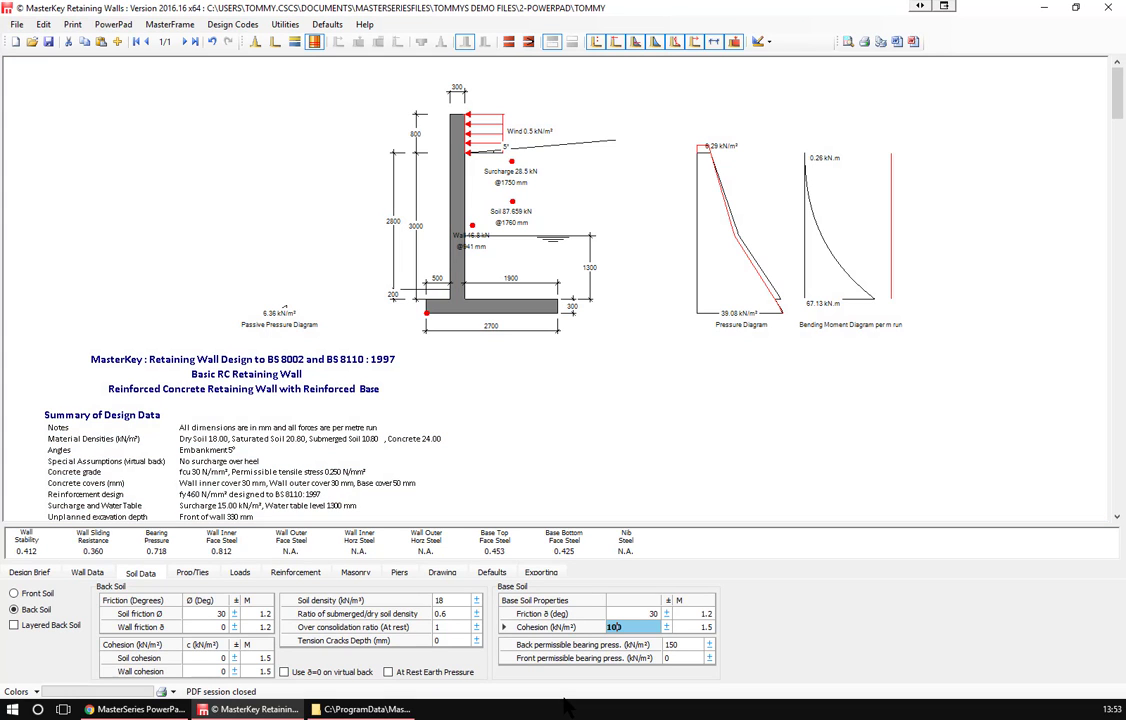
text(0)
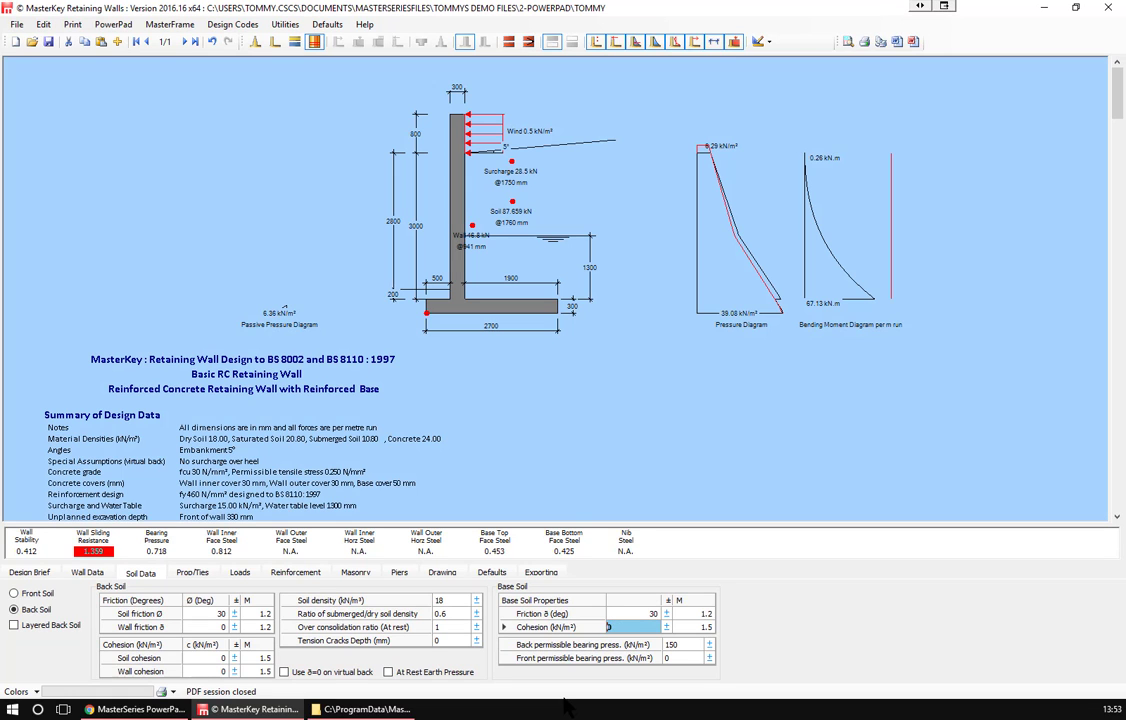
text(20)
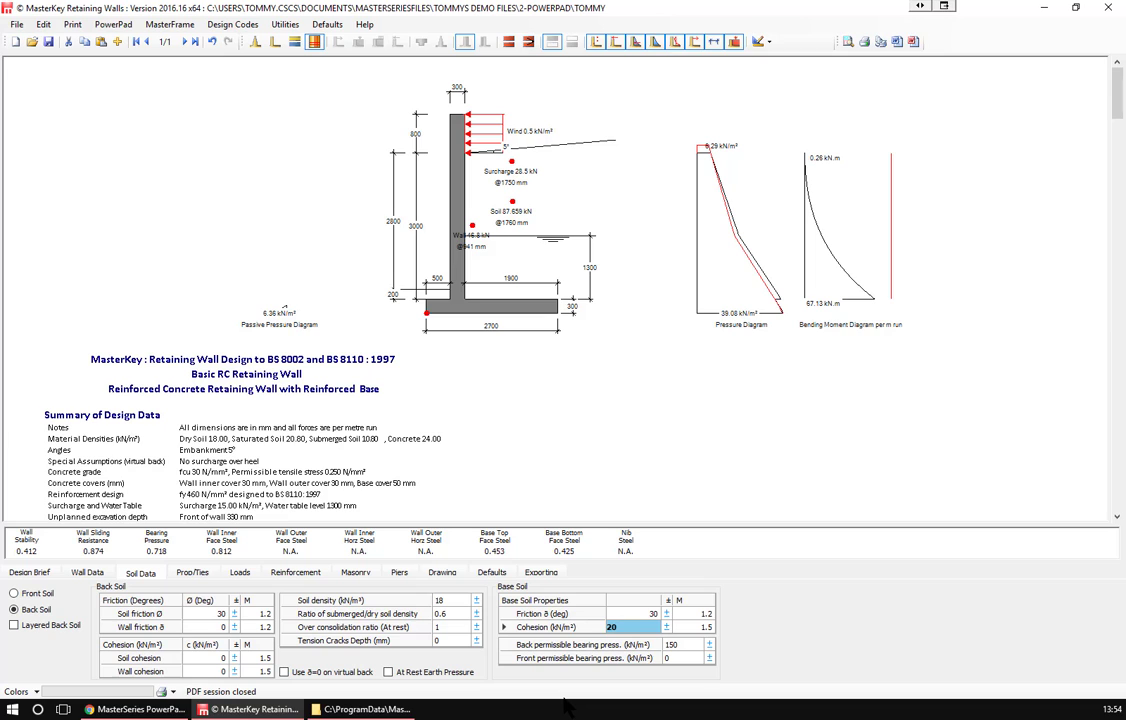
text(0)
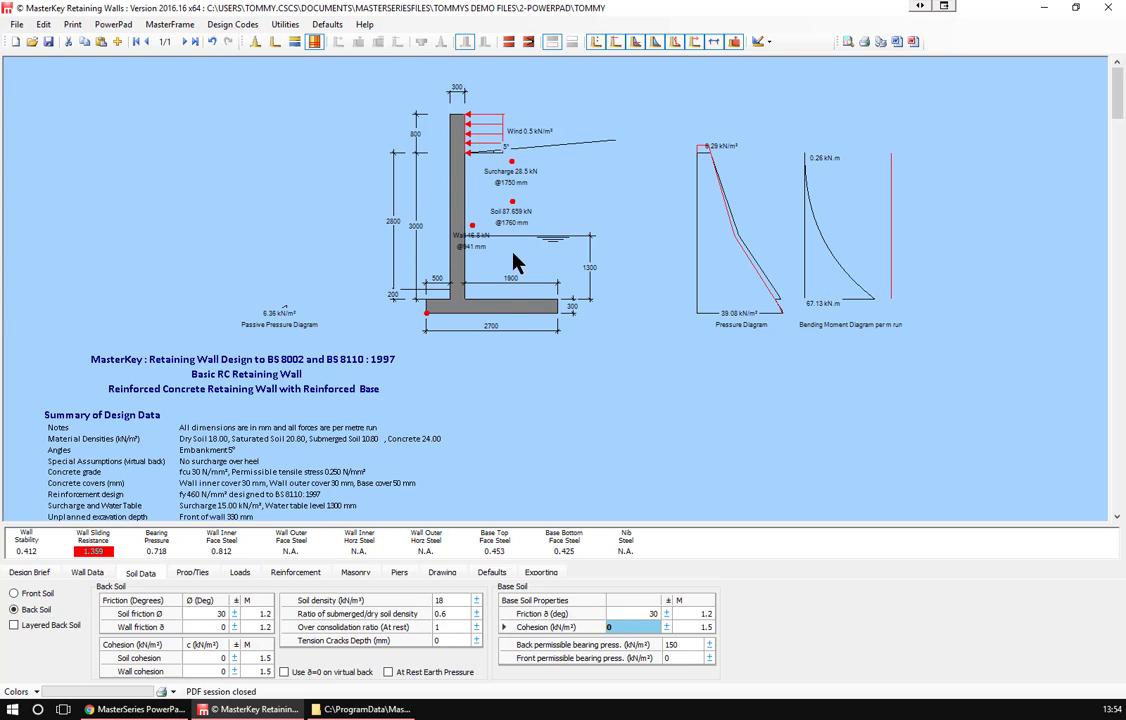
Set the back soil's wall cohesion and soil cohesion to 10 kN/m² each.
click(190, 671)
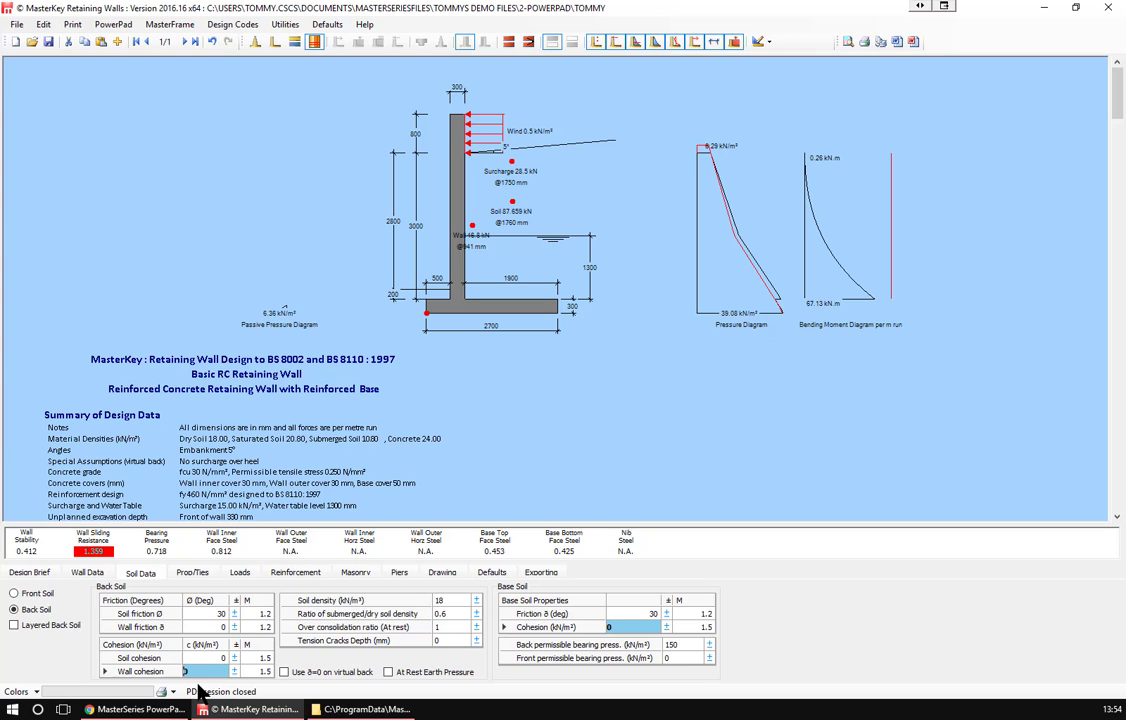
text(1)
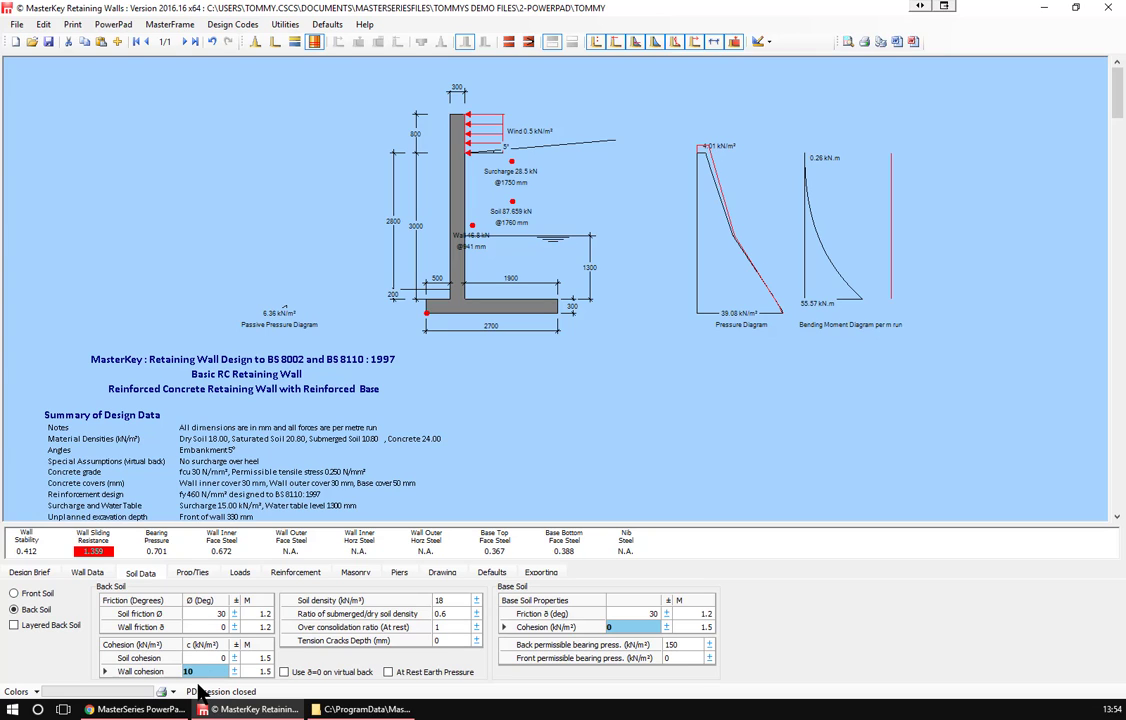
key(Up)
text(1)
key(Return)
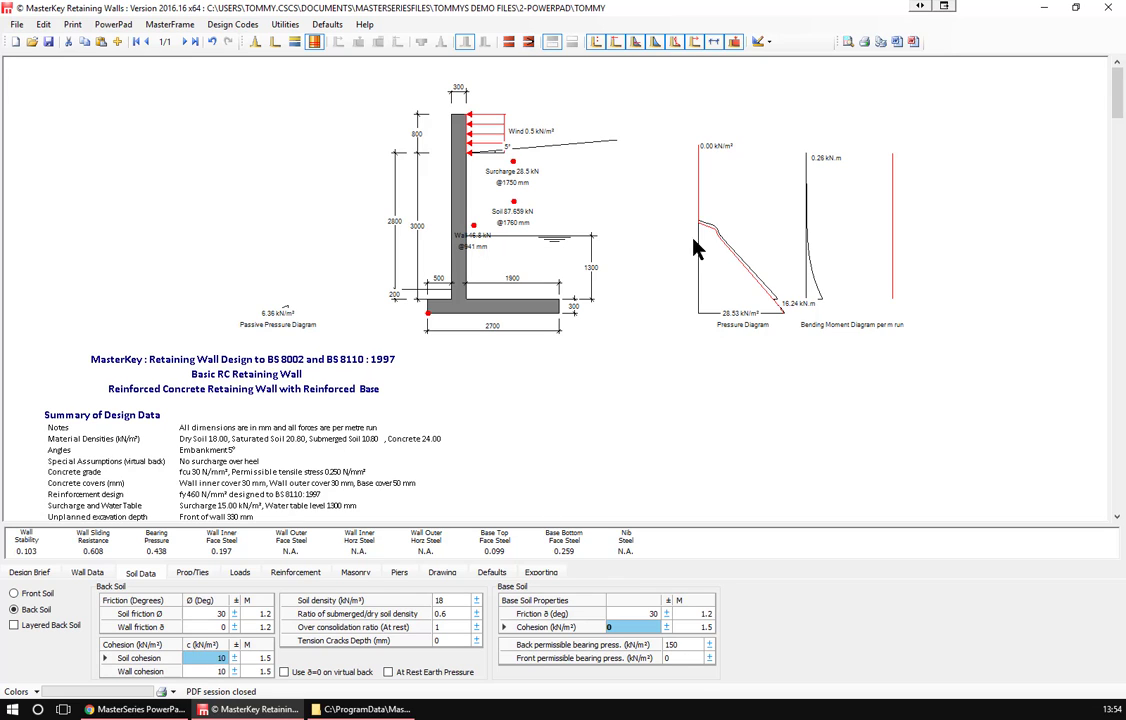
Clear the soil cohesion and wall cohesion values of the back soil.
double_click(198, 655)
key(BackSpace)
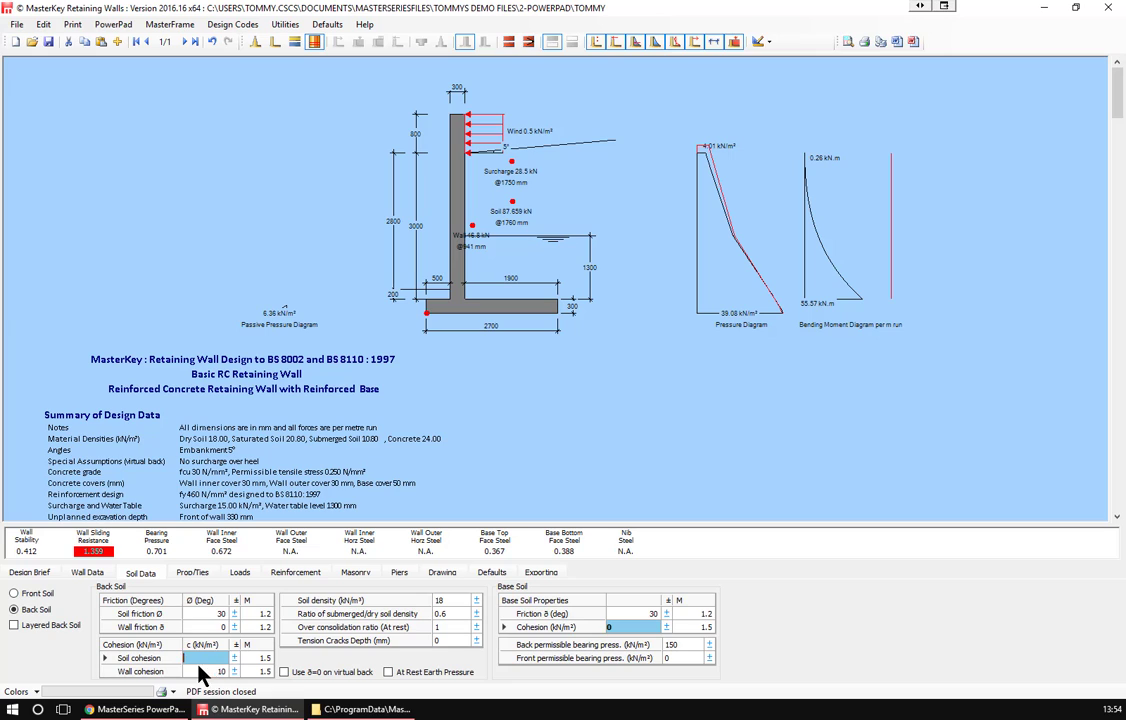
double_click(195, 671)
key(BackSpace)
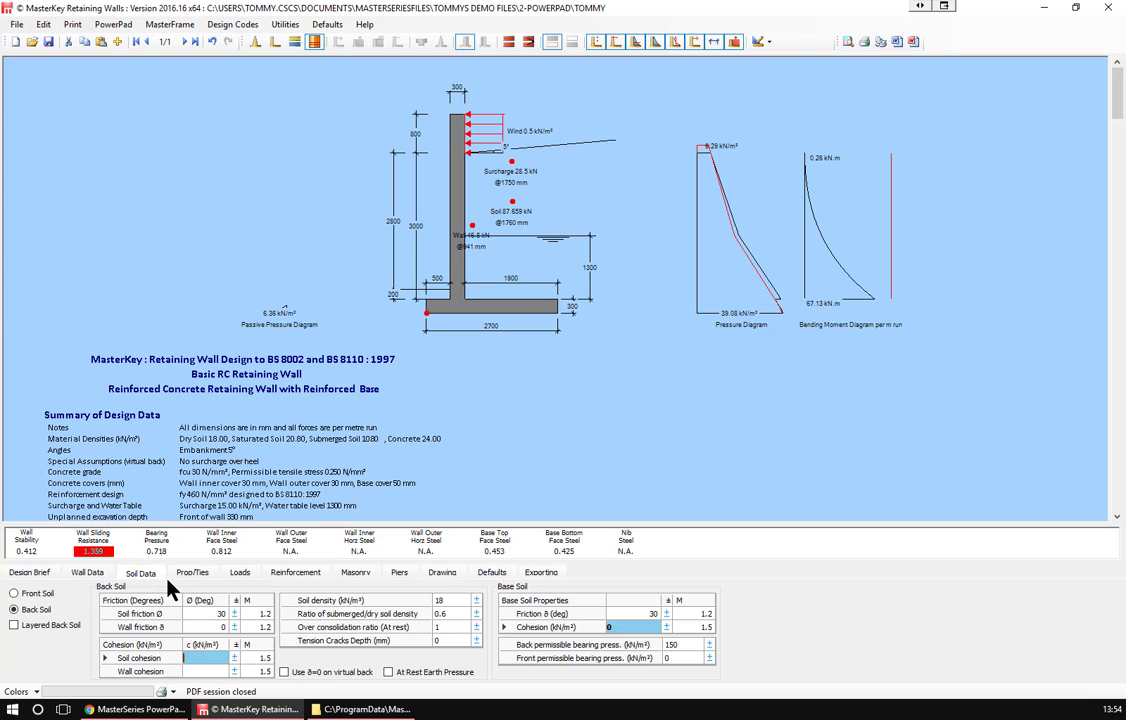
Extend the heel of the retaining wall base behind the stem to 2900 mm.
click(88, 574)
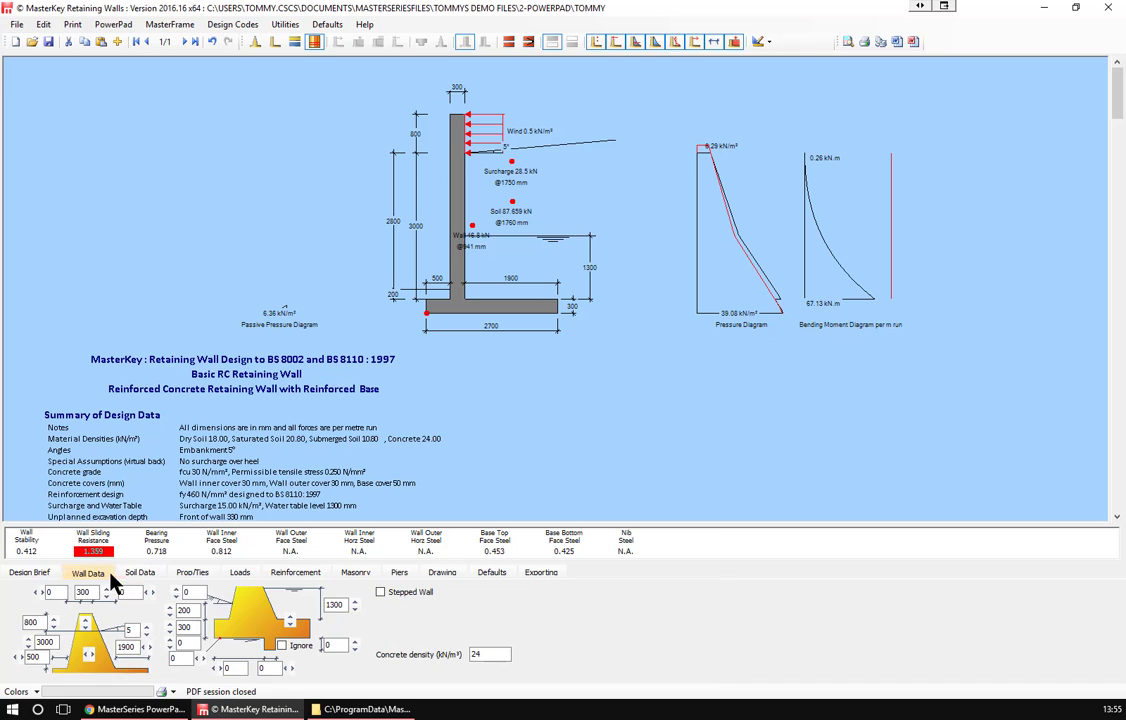
click(150, 645)
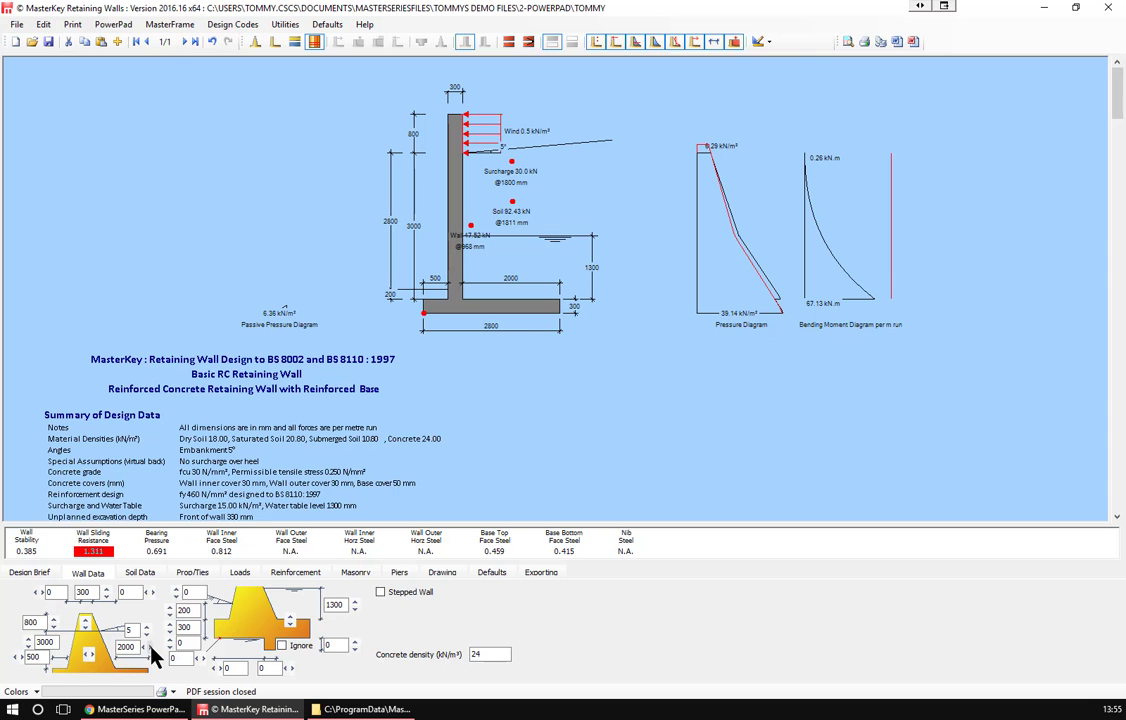
click(151, 646)
click(151, 646)
click(151, 646)
click(151, 646)
click(151, 646)
click(151, 646)
click(151, 646)
click(151, 646)
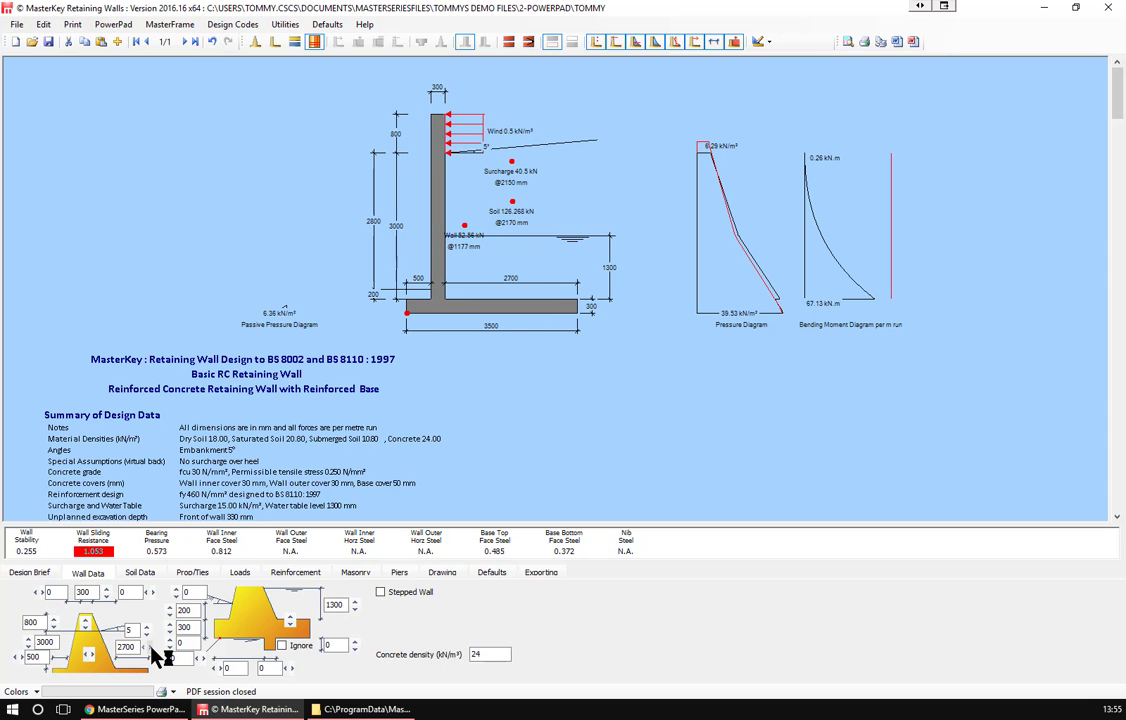
click(151, 646)
click(151, 646)
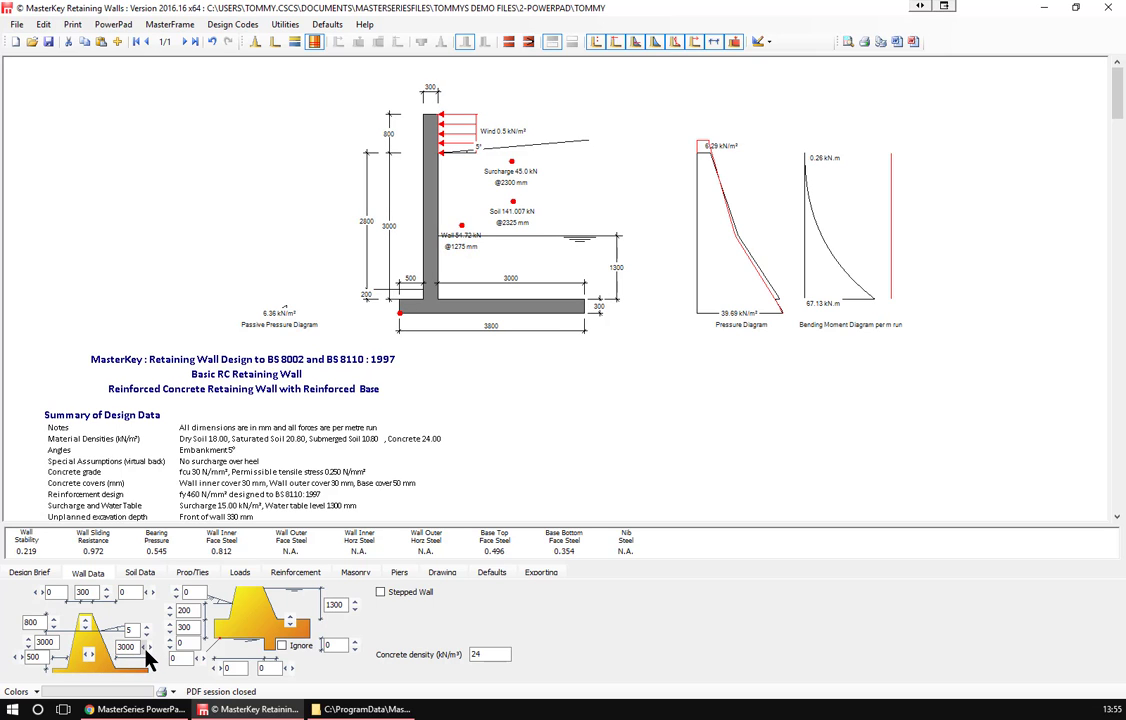
click(146, 651)
click(146, 651)
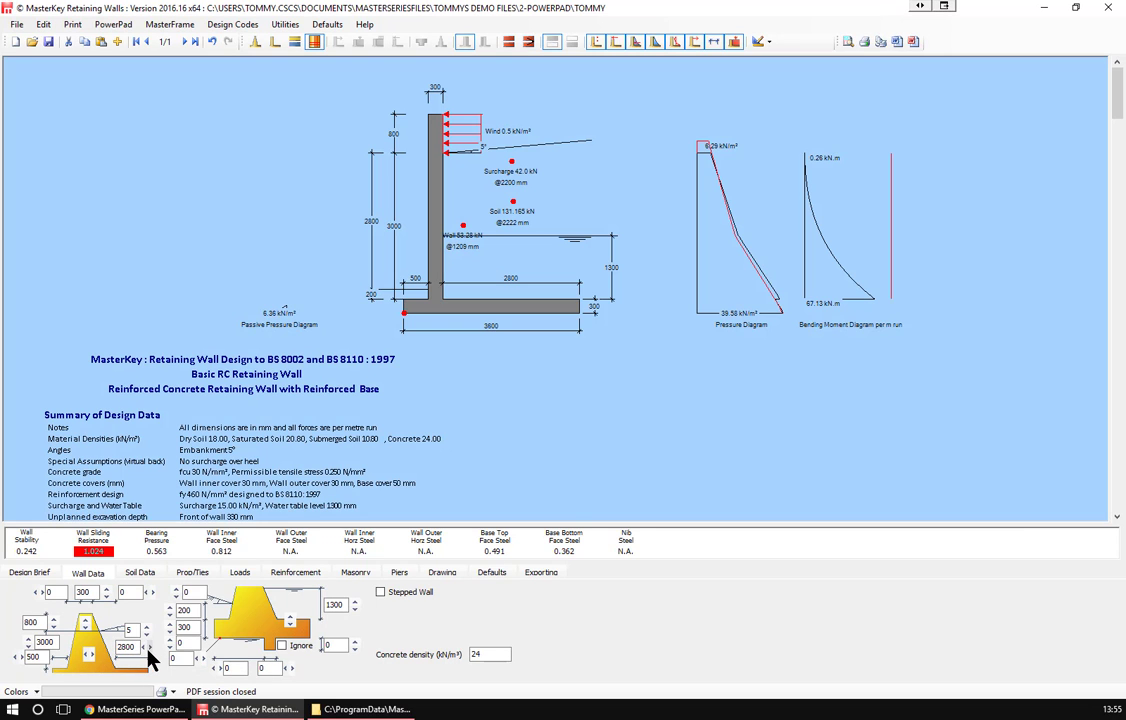
click(148, 647)
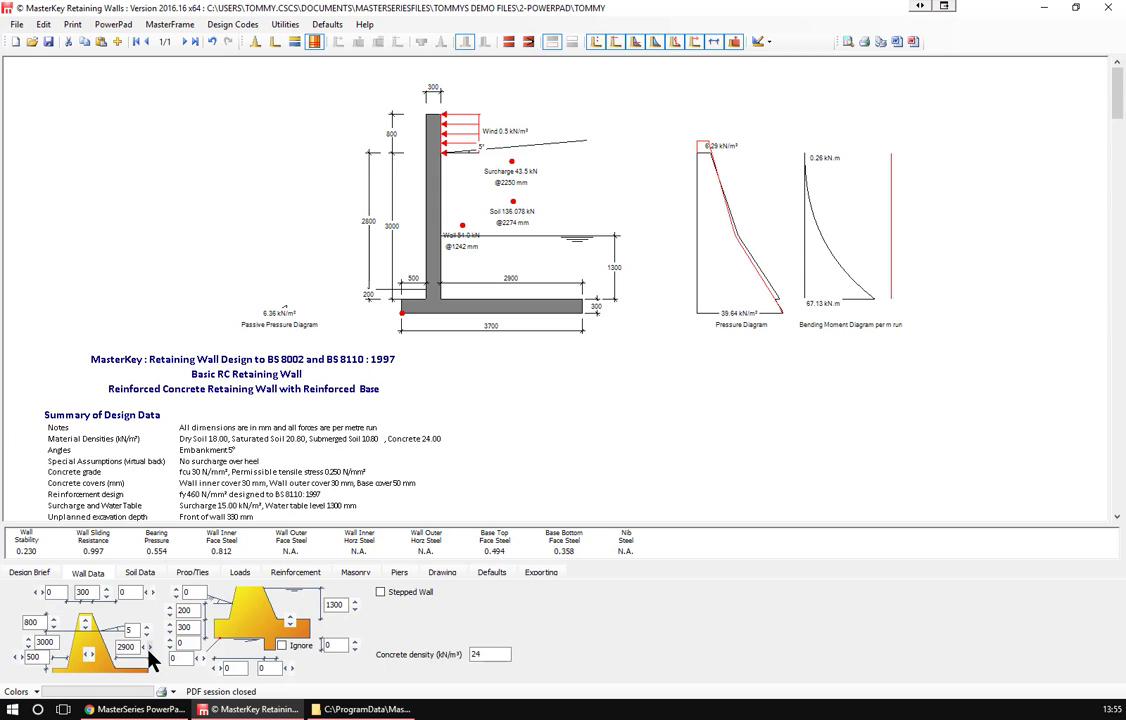
Exit the MasterKey Retaining Walls session and confirm ending it.
click(1108, 8)
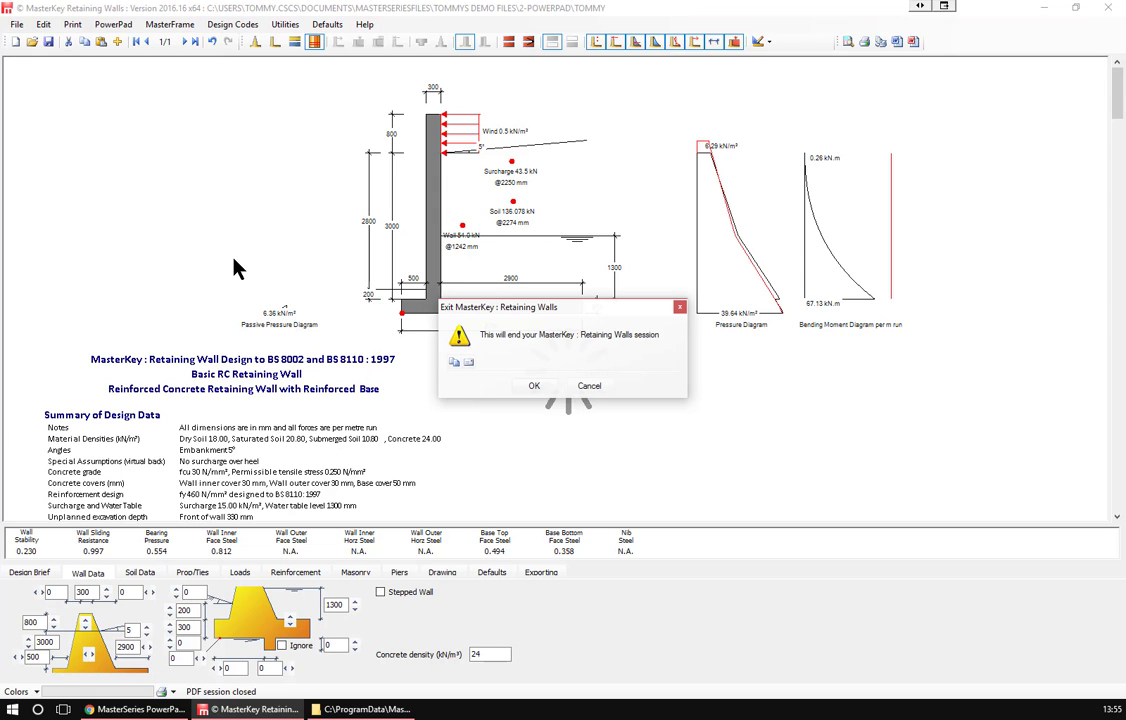
click(533, 388)
click(506, 387)
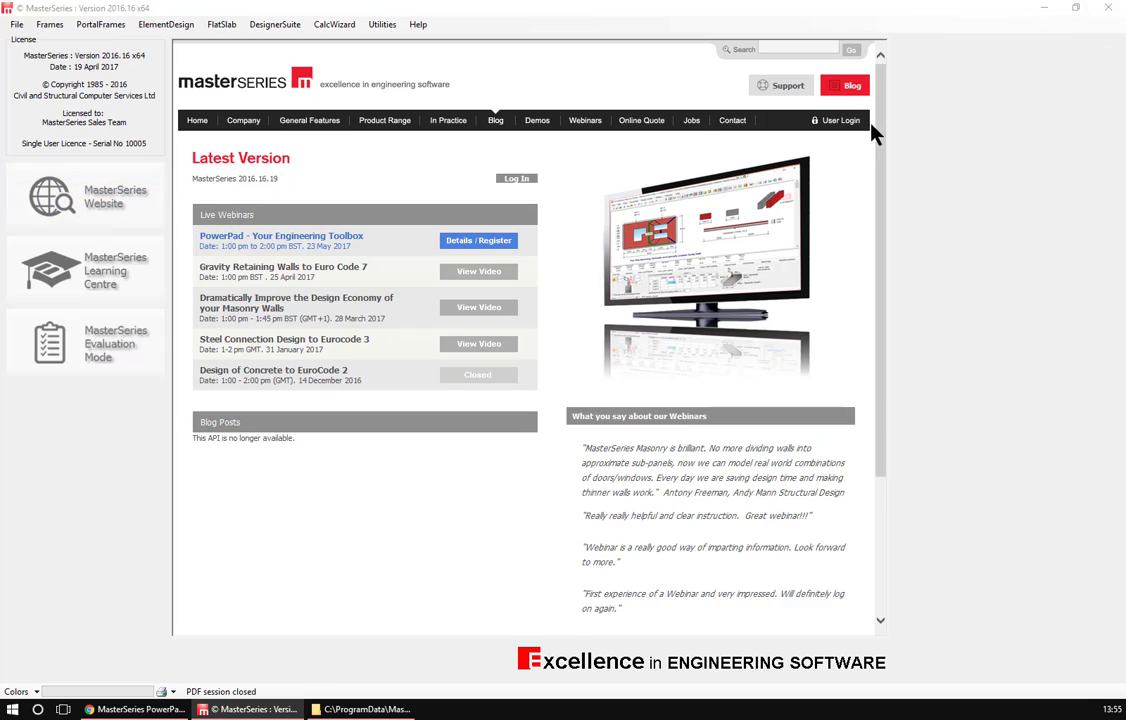
Switch to Chrome and review the included modules, versions and benefits on the MasterSeries PowerPad product page.
click(1044, 8)
click(125, 709)
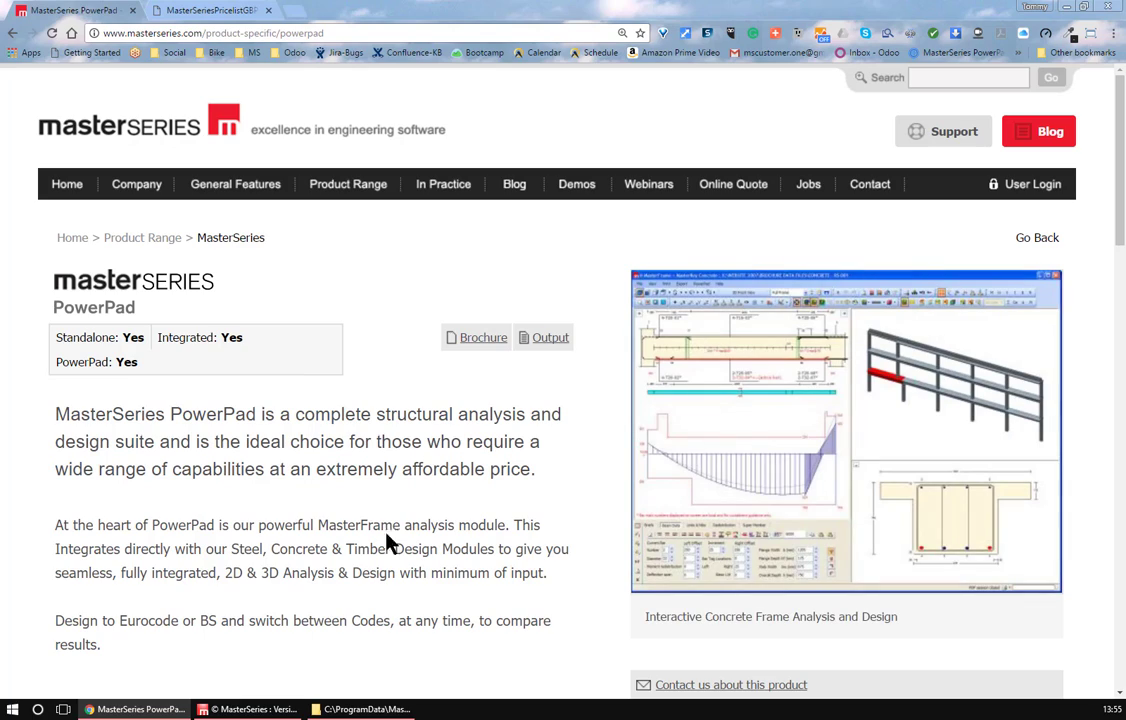
scroll(387, 540, down, 10)
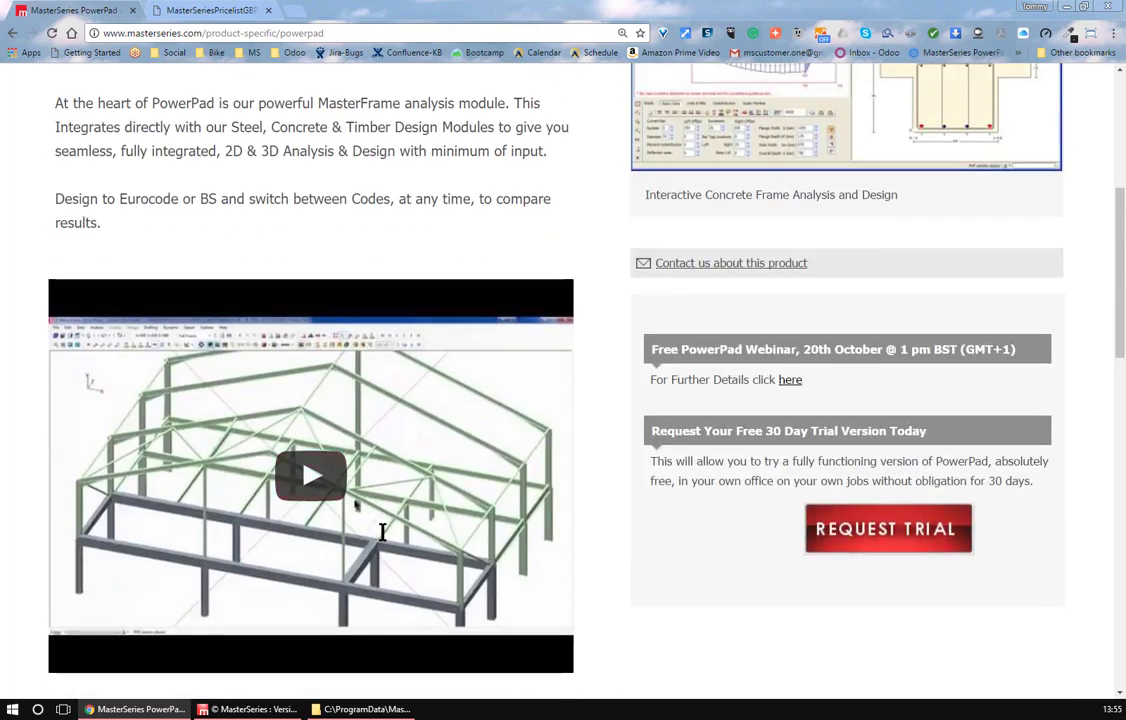
scroll(387, 540, down, 8)
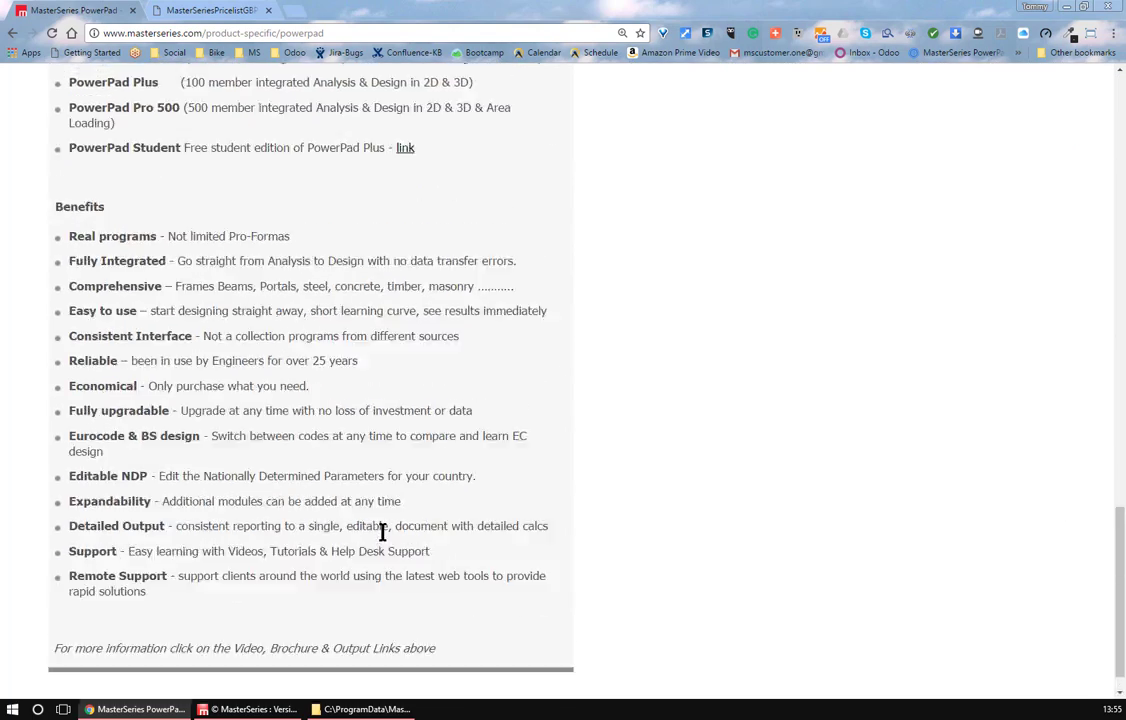
scroll(383, 535, up, 20)
scroll(385, 540, down, 18)
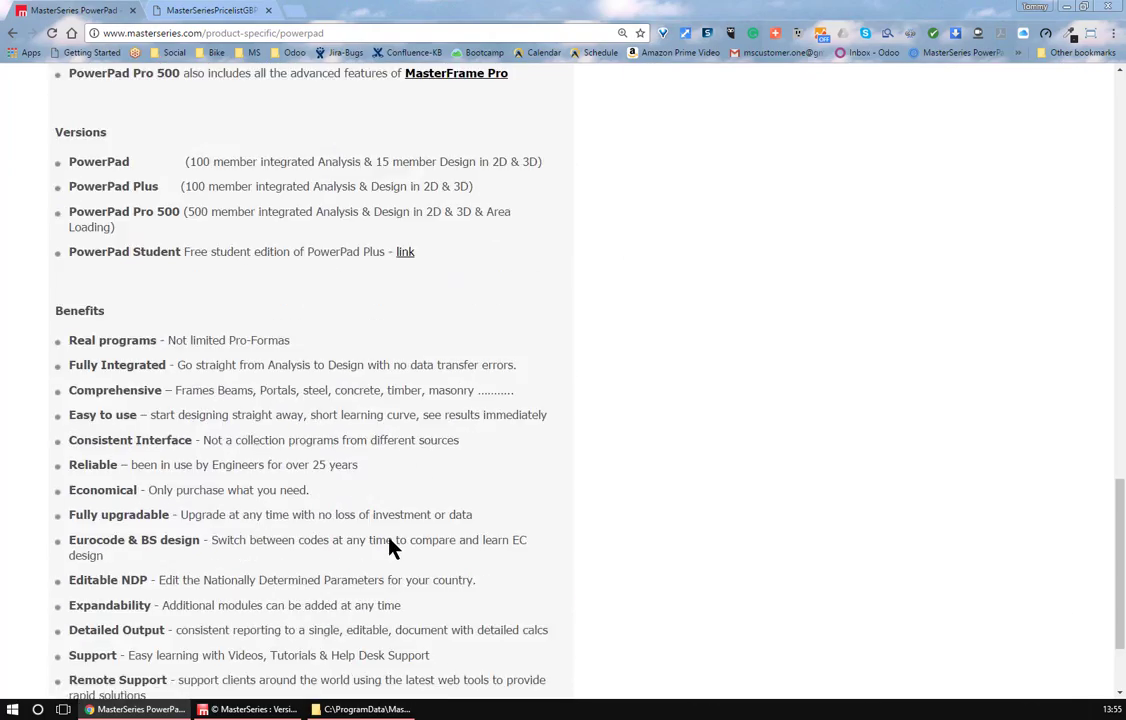
scroll(390, 541, up, 4)
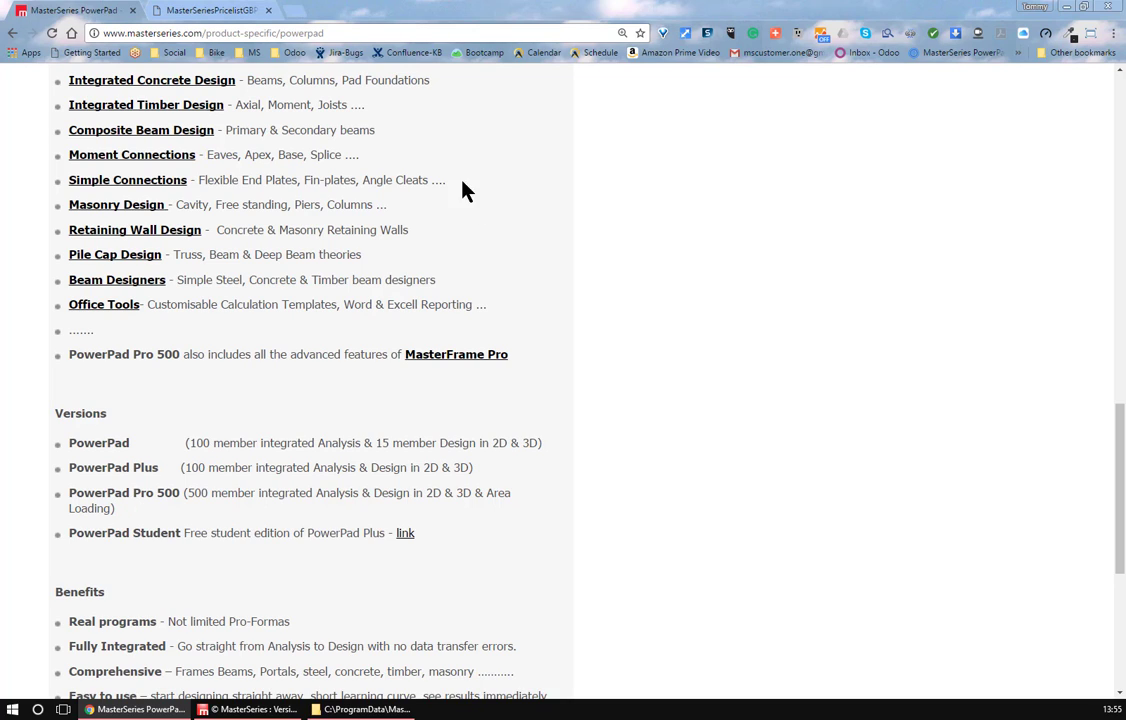
scroll(310, 135, up, 5)
scroll(190, 148, up, 2)
scroll(190, 148, up, 6)
From the website's home page, go to the Lite Suite product range and open the PowerPad Student Edition page.
click(78, 182)
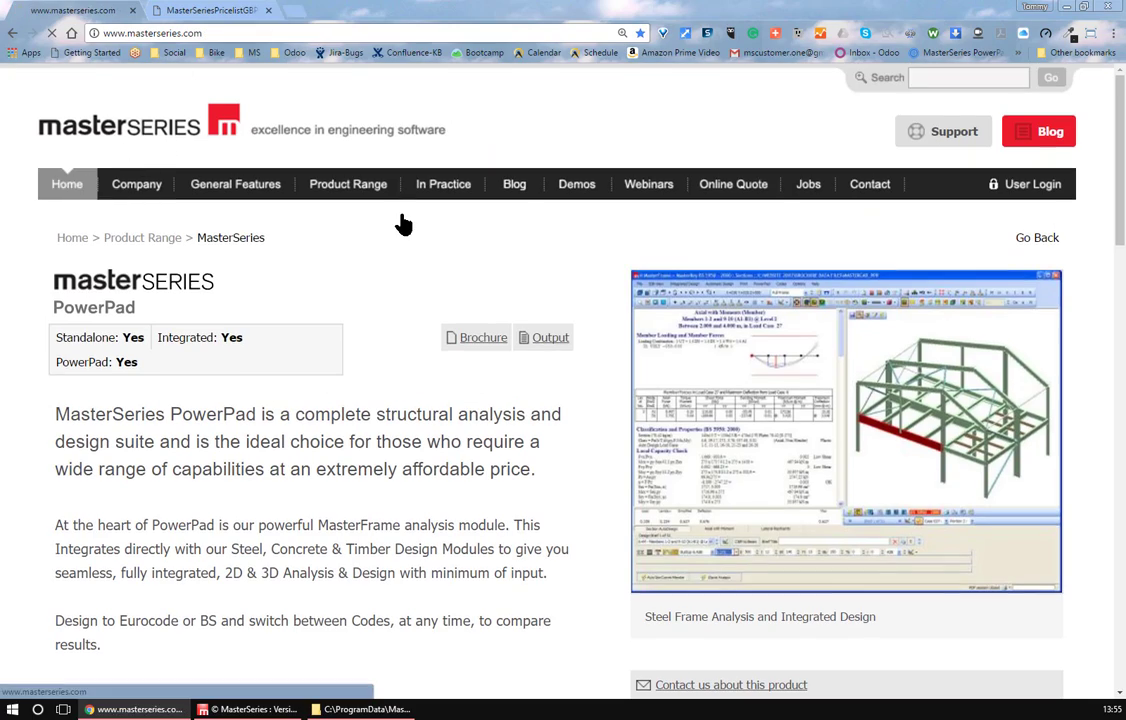
mouse_move(370, 190)
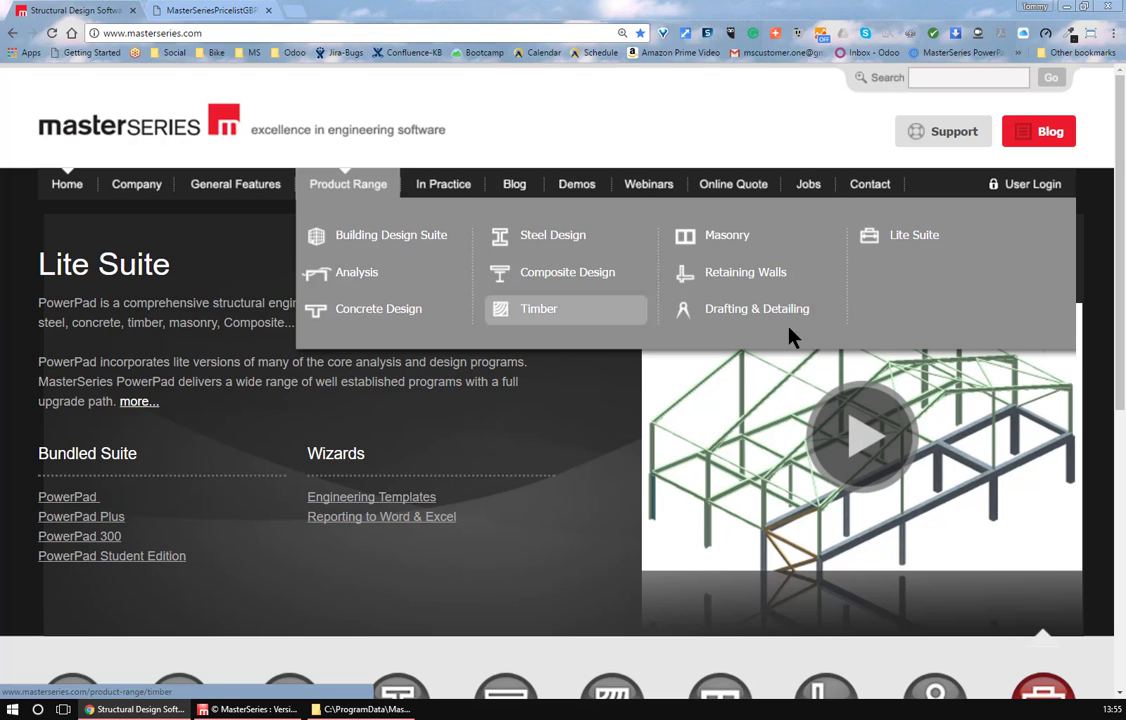
click(902, 240)
scroll(267, 373, down, 6)
click(510, 486)
Examine the Student Edition page's features, additional modules, restrictions and free version request section.
scroll(340, 358, down, 5)
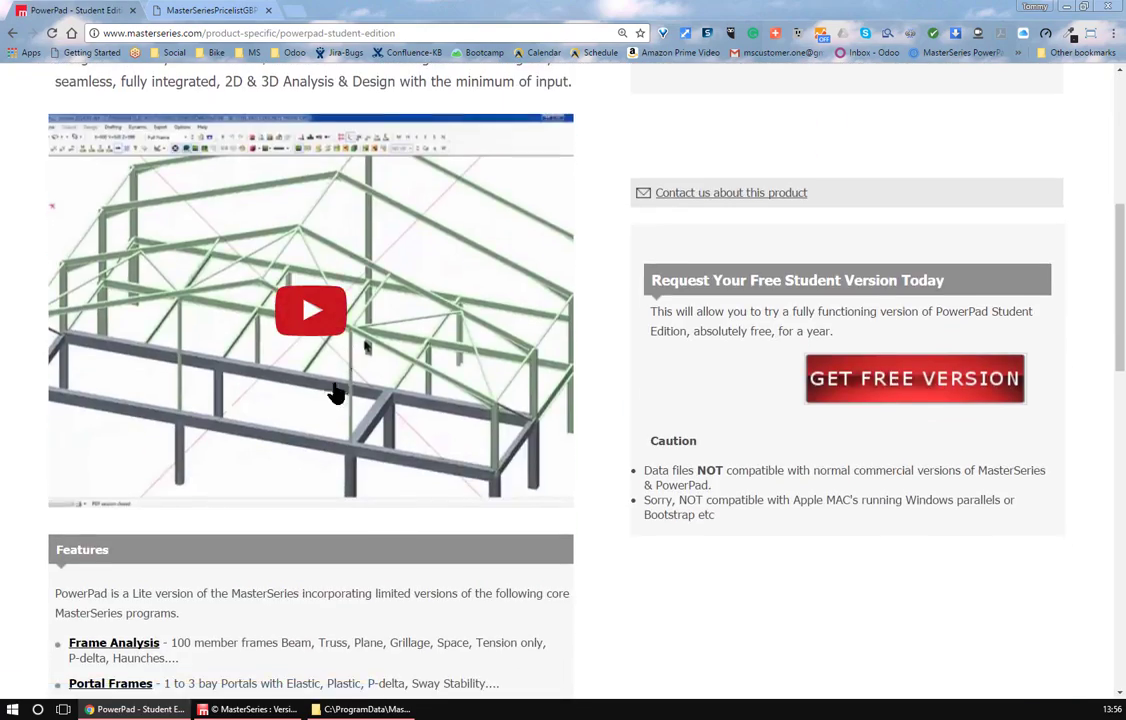
scroll(310, 458, down, 10)
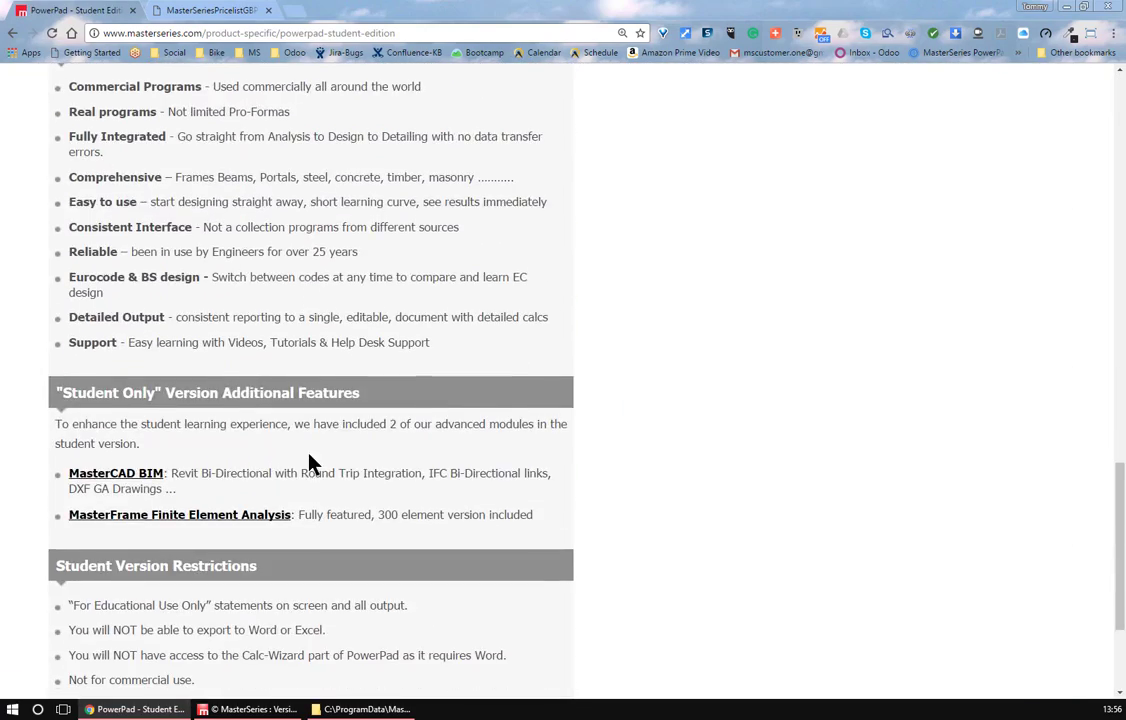
scroll(310, 458, down, 2)
scroll(312, 462, up, 11)
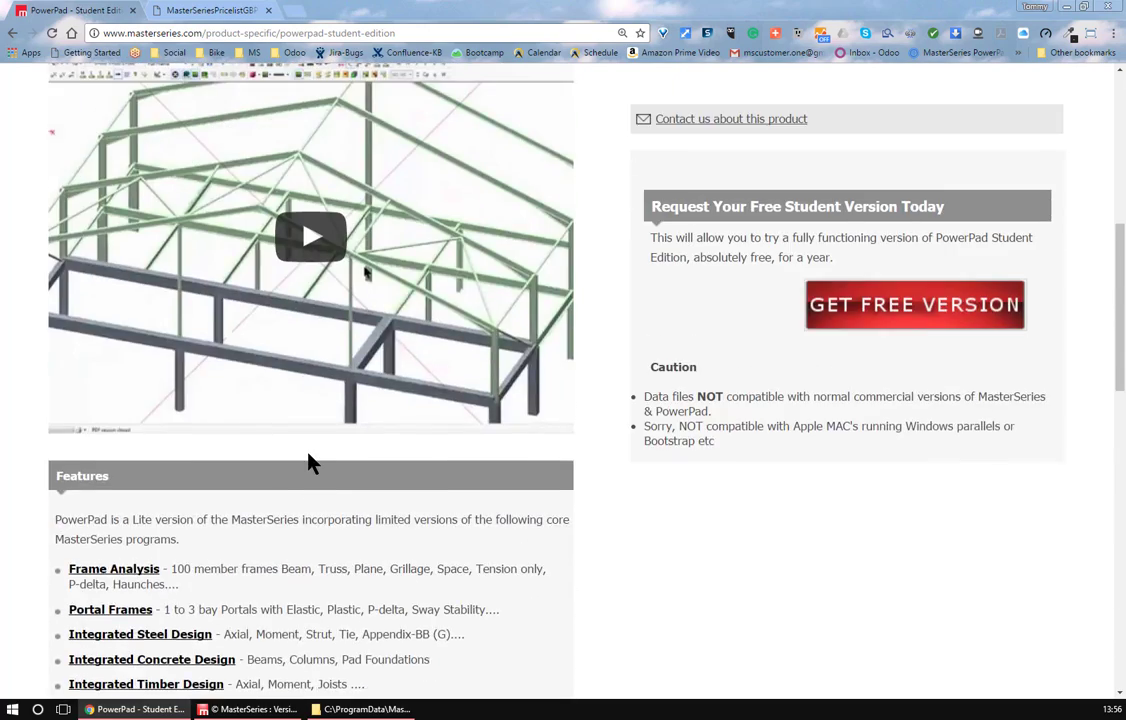
scroll(310, 462, up, 5)
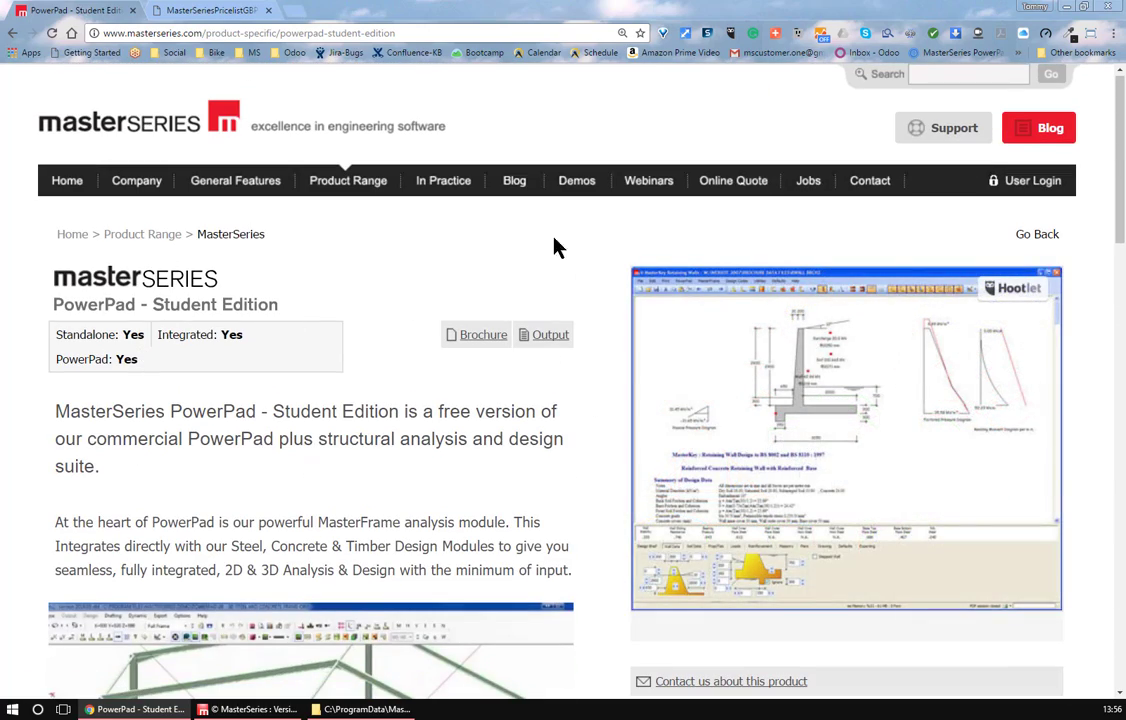
scroll(900, 540, down, 5)
scroll(900, 545, up, 1)
scroll(897, 540, up, 2)
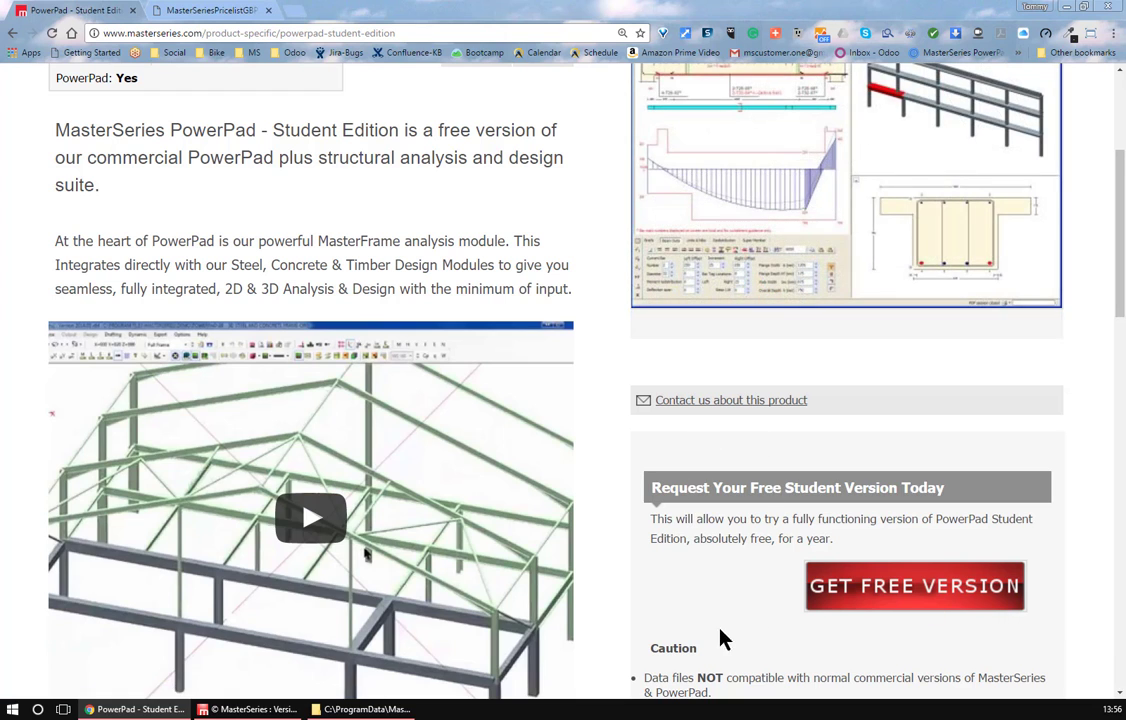
scroll(690, 620, up, 5)
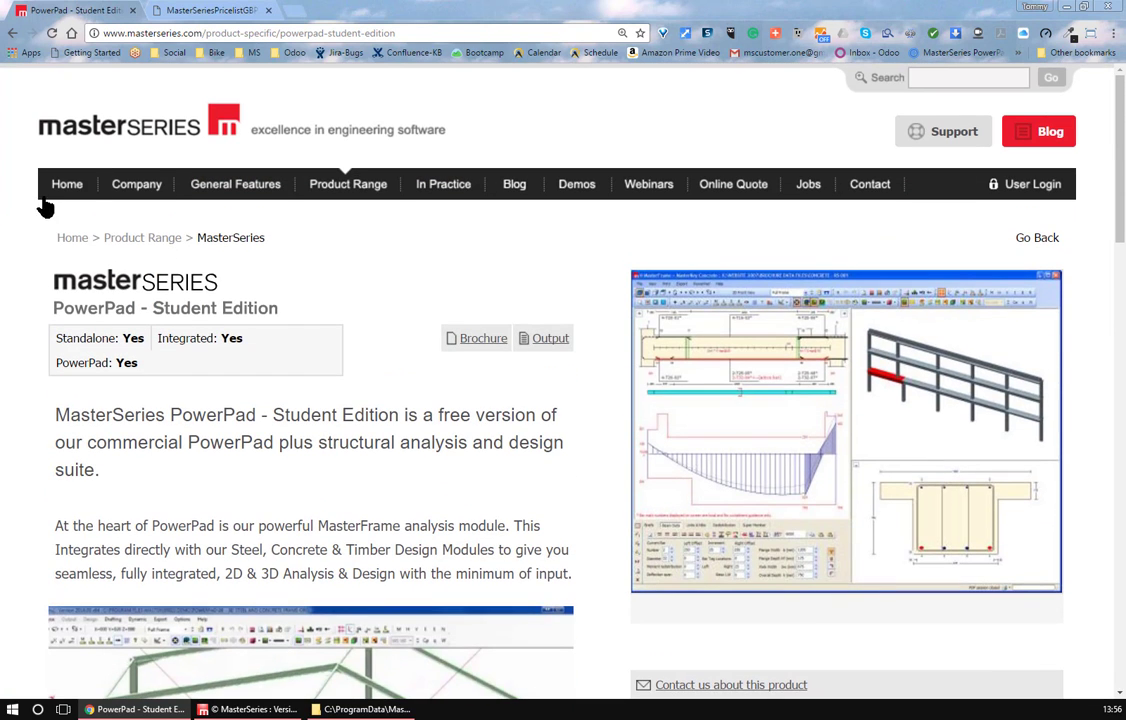
Open the 30 Day Trial request form from the website's home page and zoom out to fit it on screen.
click(55, 188)
scroll(241, 517, down, 4)
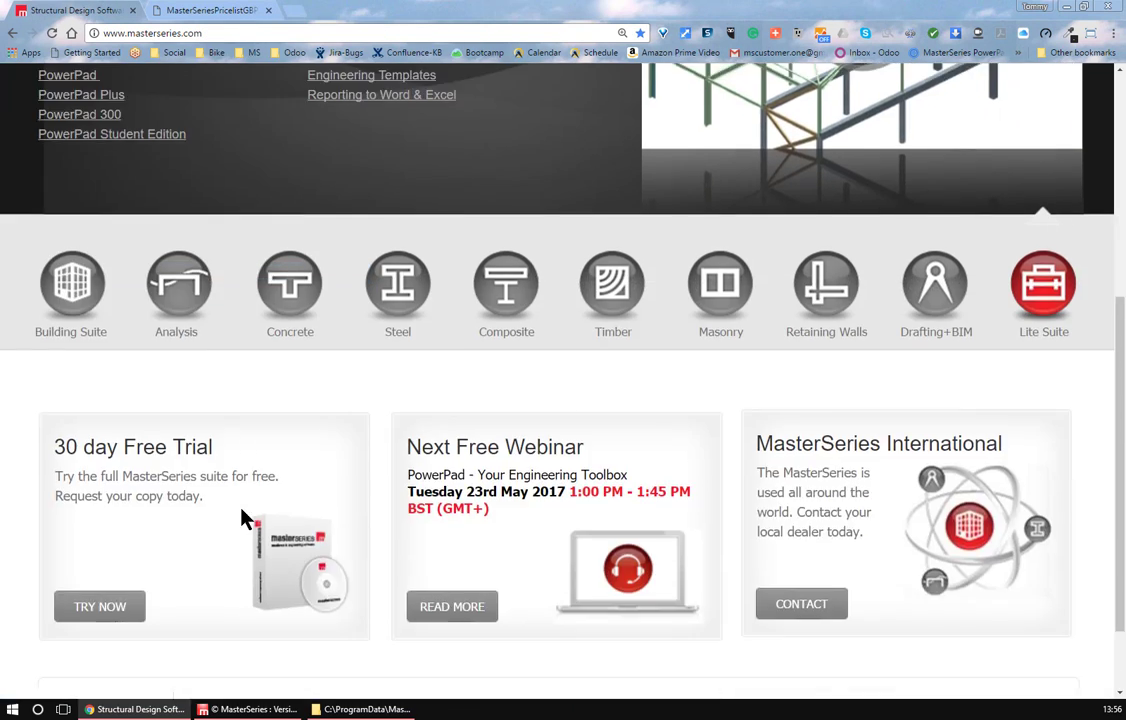
click(100, 606)
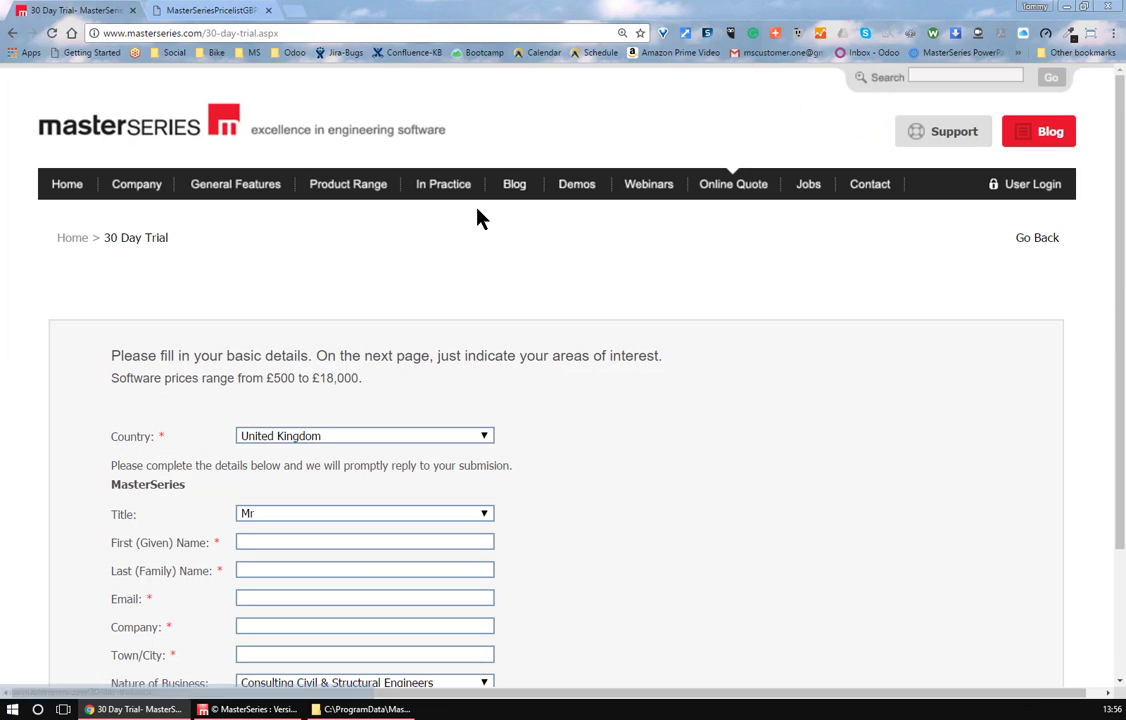
key(ctrl+minus)
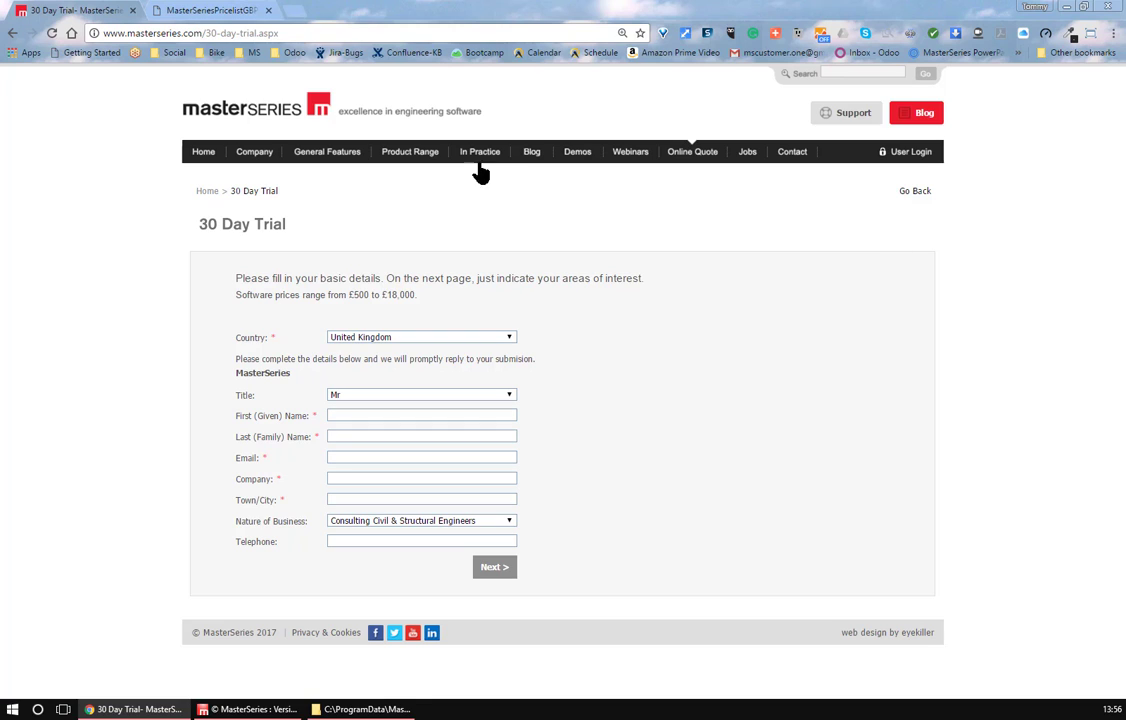
Examine the PowerPad Lite Suite modules in the MasterSeries price list PDF, highlighting the moment connection limits and un-reinforced masonry text.
mouse_move(416, 163)
click(194, 13)
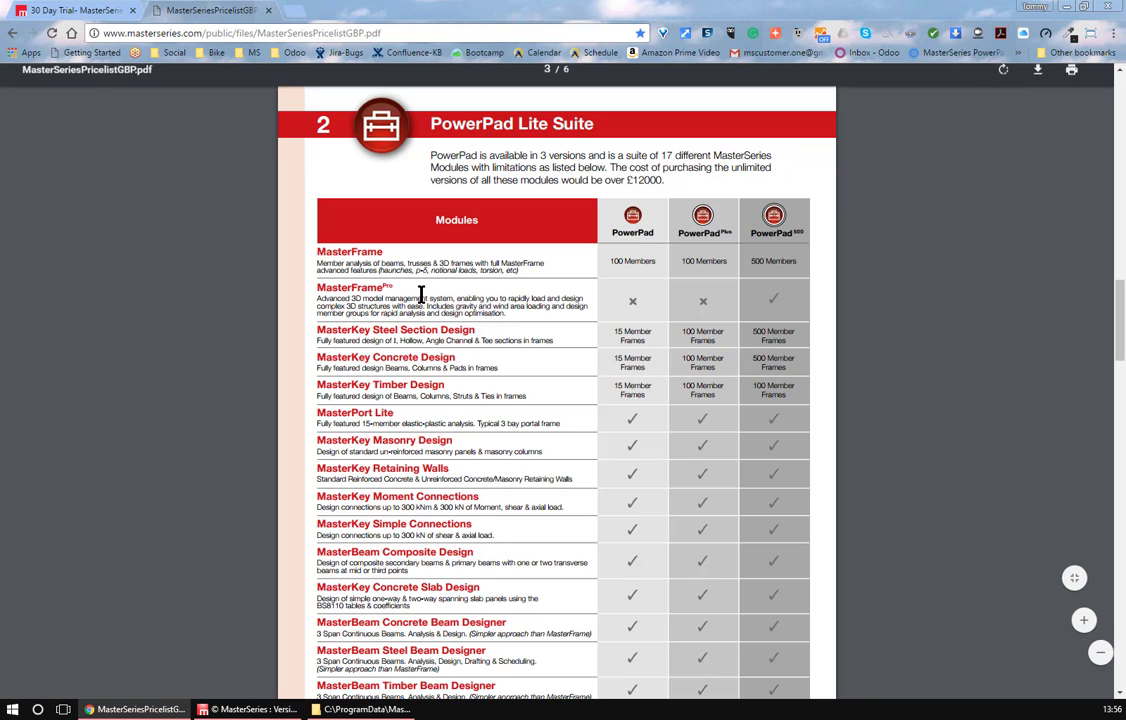
scroll(448, 393, down, 3)
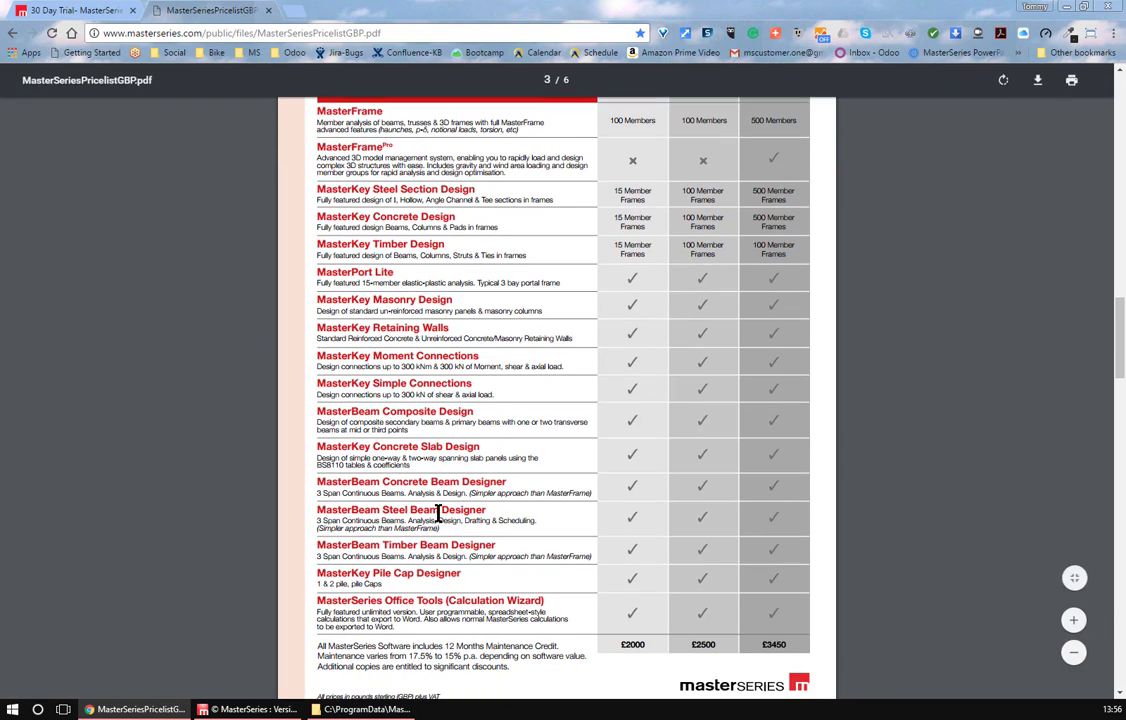
drag(319, 356, 471, 357)
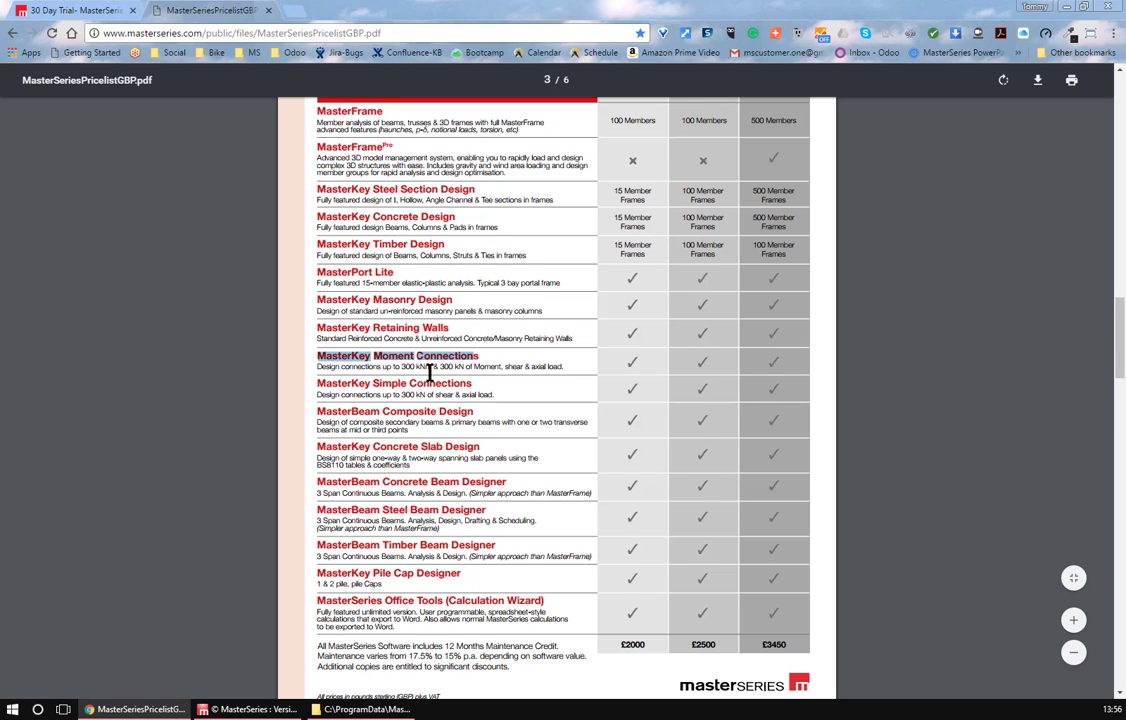
ctrl+scroll(430, 372, up, 4)
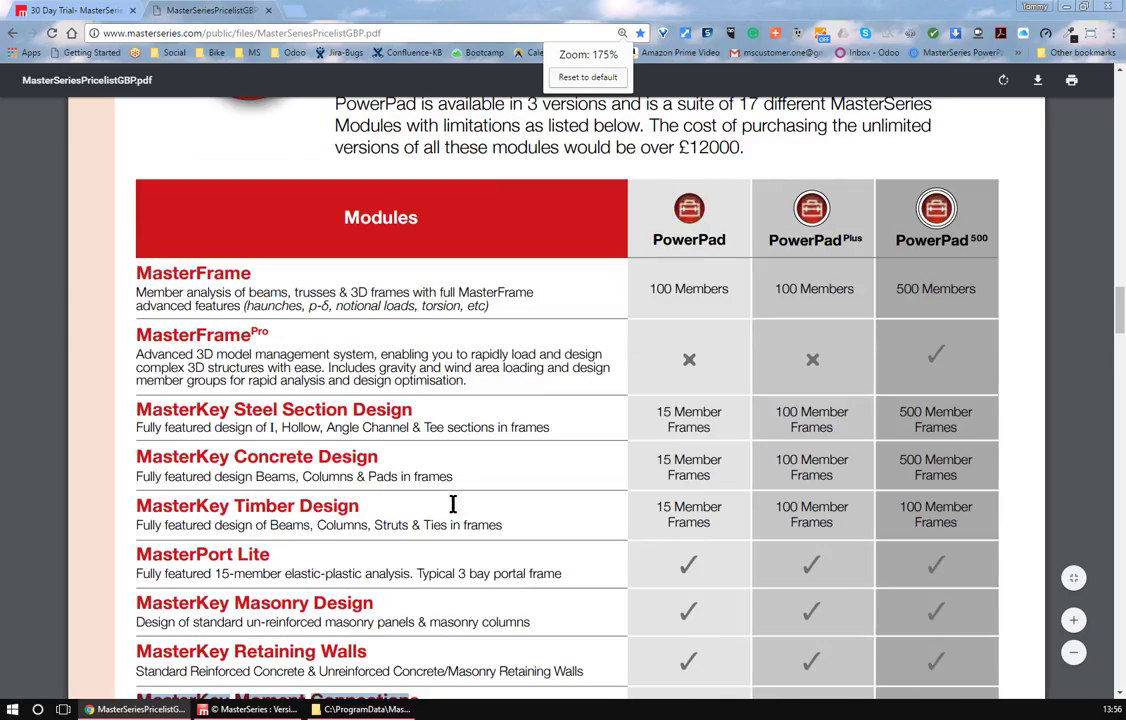
scroll(453, 504, down, 5)
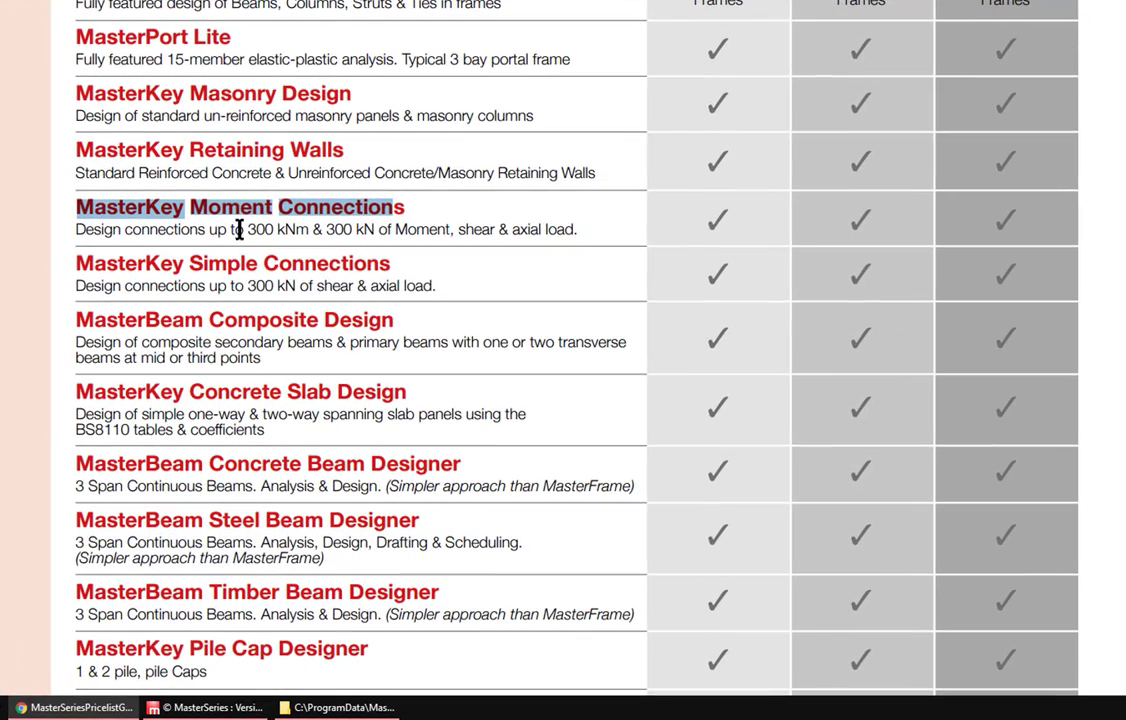
drag(247, 229, 379, 227)
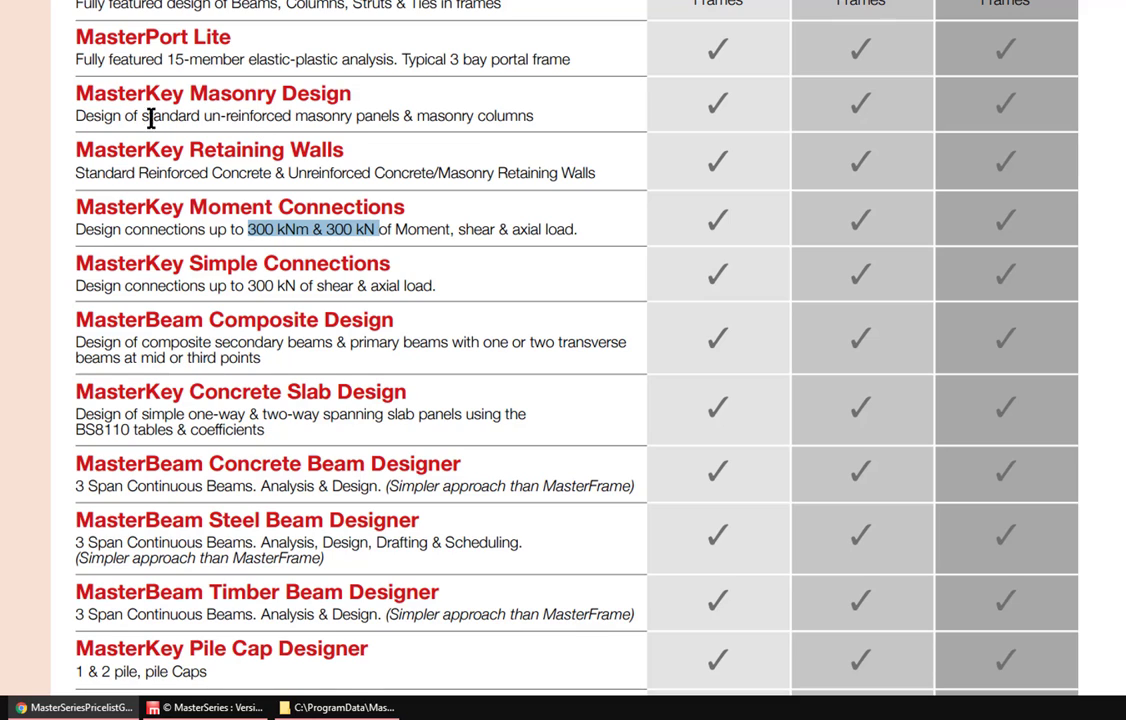
drag(202, 116, 349, 117)
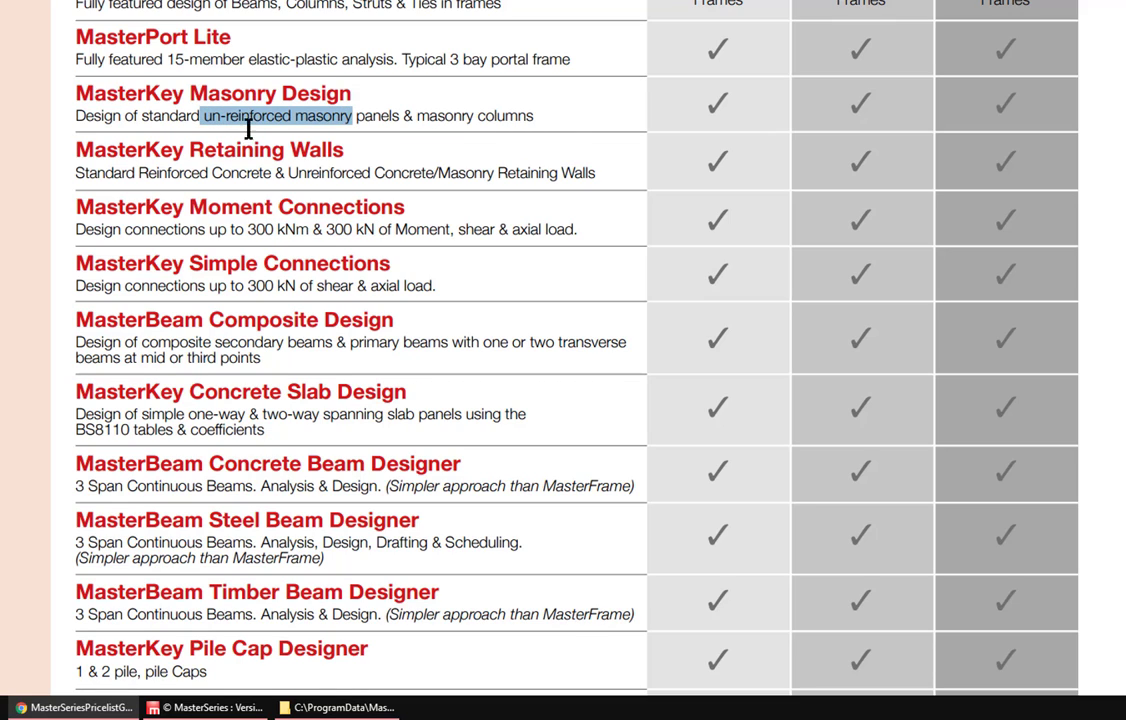
Review the Early Upgrade pairings and the PowerPad Upgrade Options prices in the price list.
scroll(338, 242, down, 5)
scroll(338, 242, down, 20)
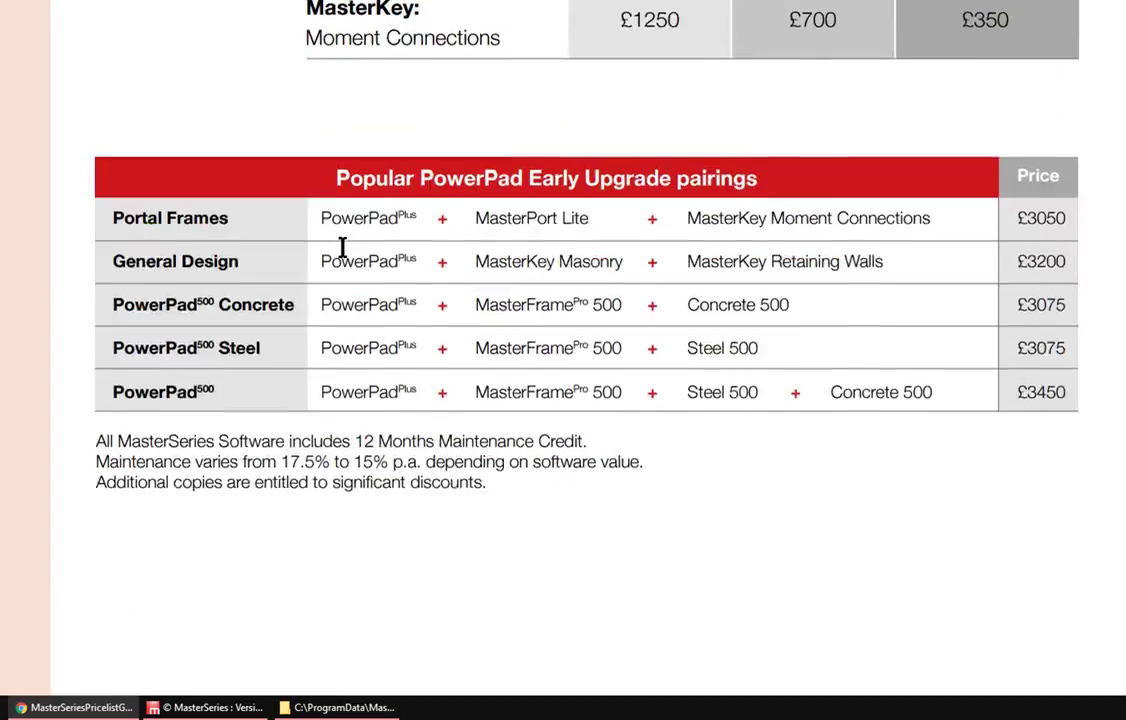
scroll(356, 265, down, 8)
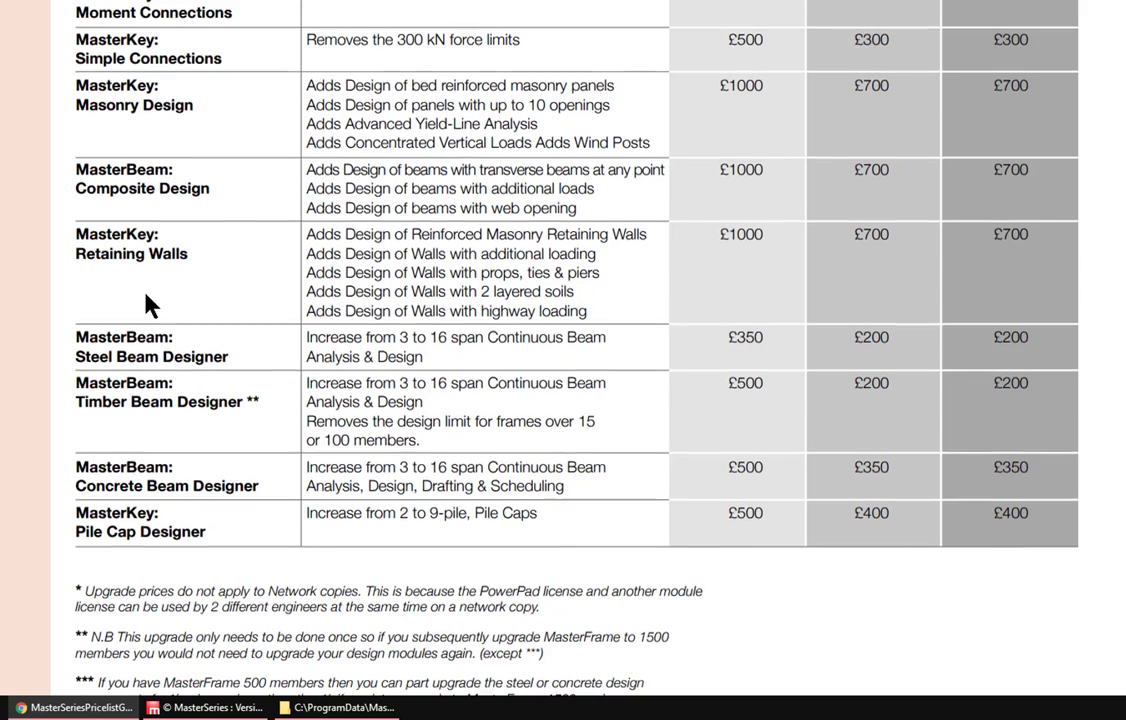
scroll(145, 303, up, 1)
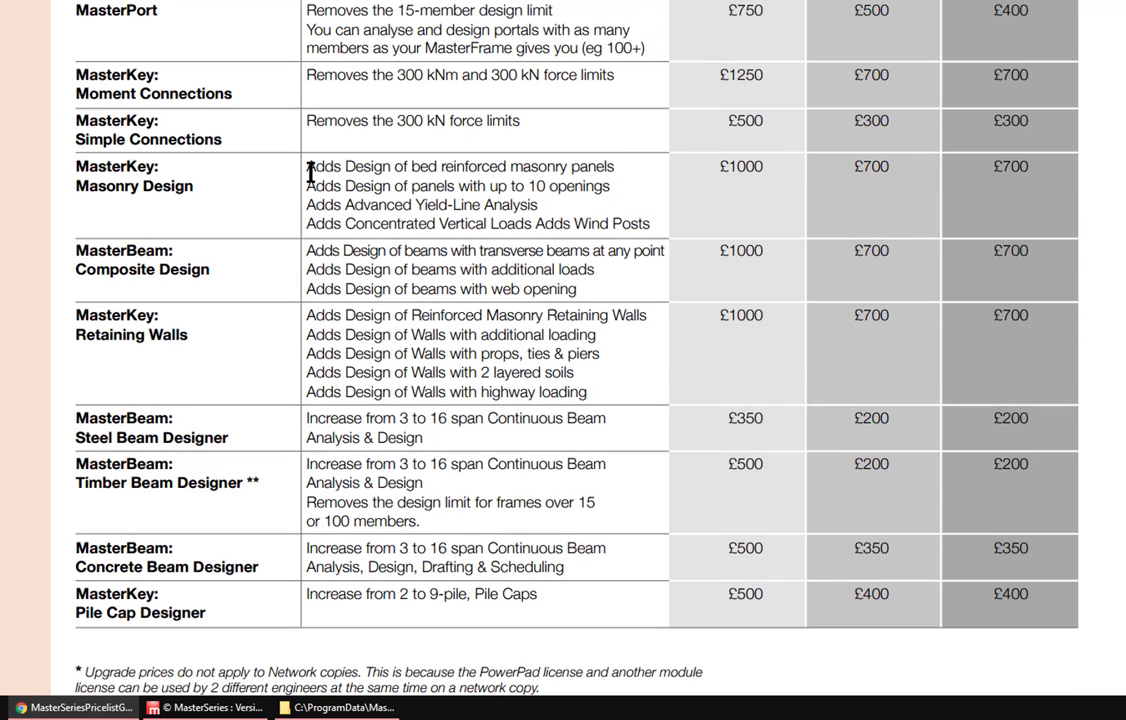
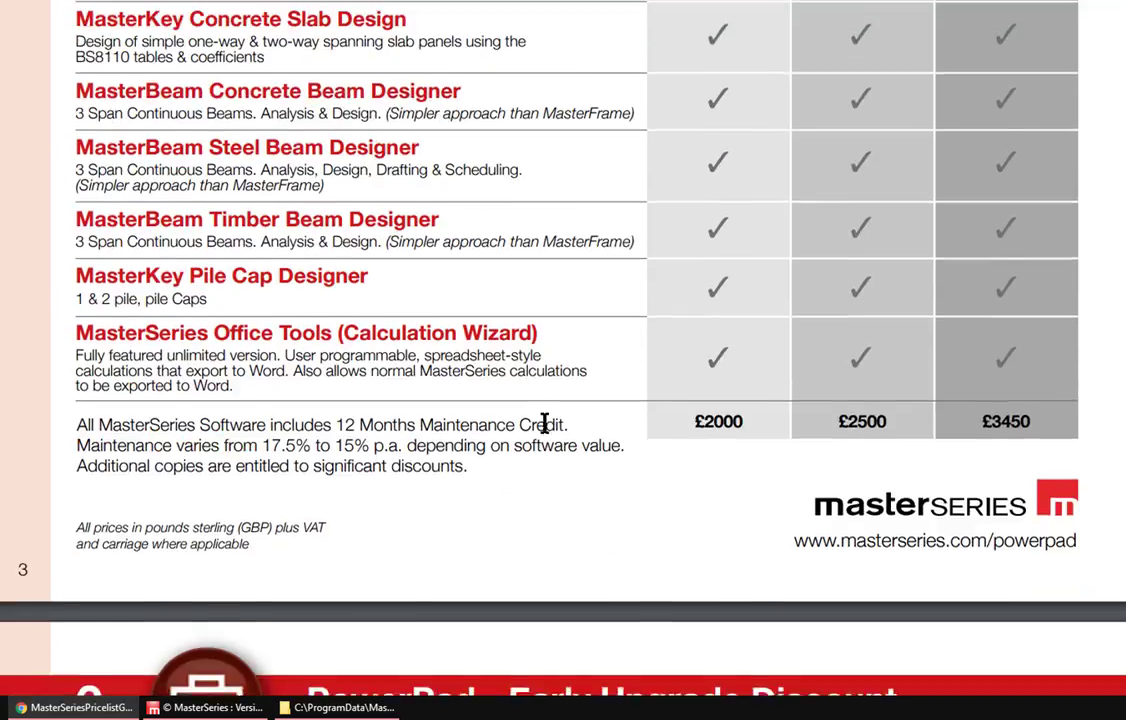
scroll(636, 415, down, 15)
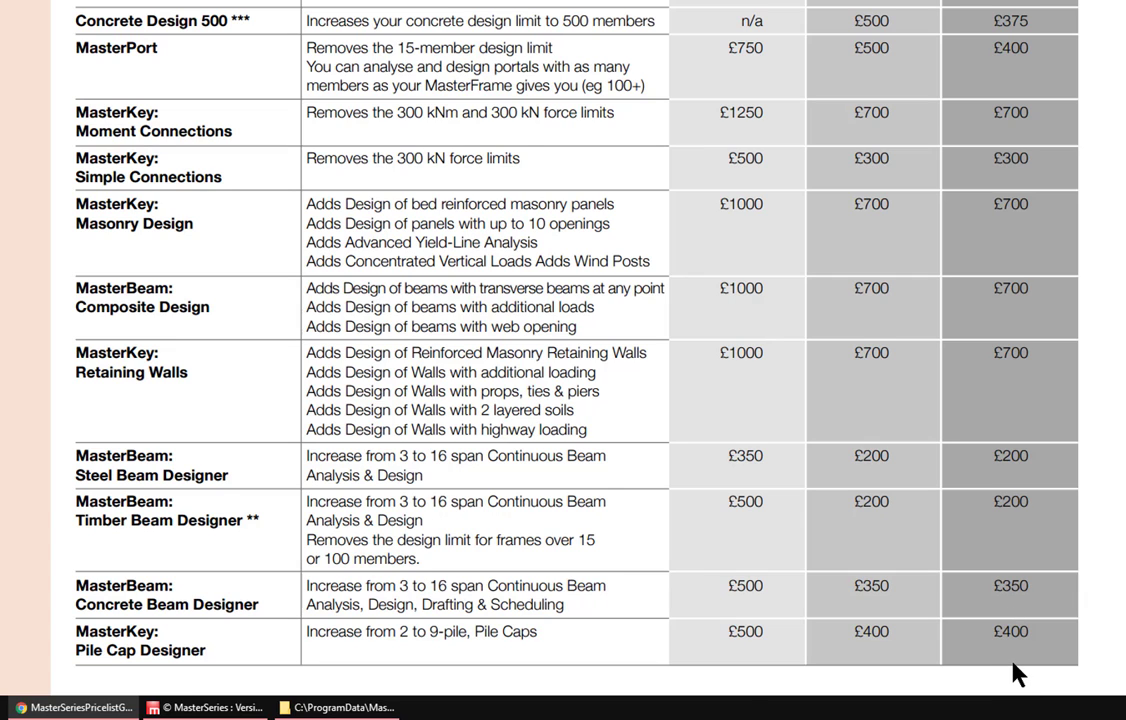
scroll(759, 558, up, 5)
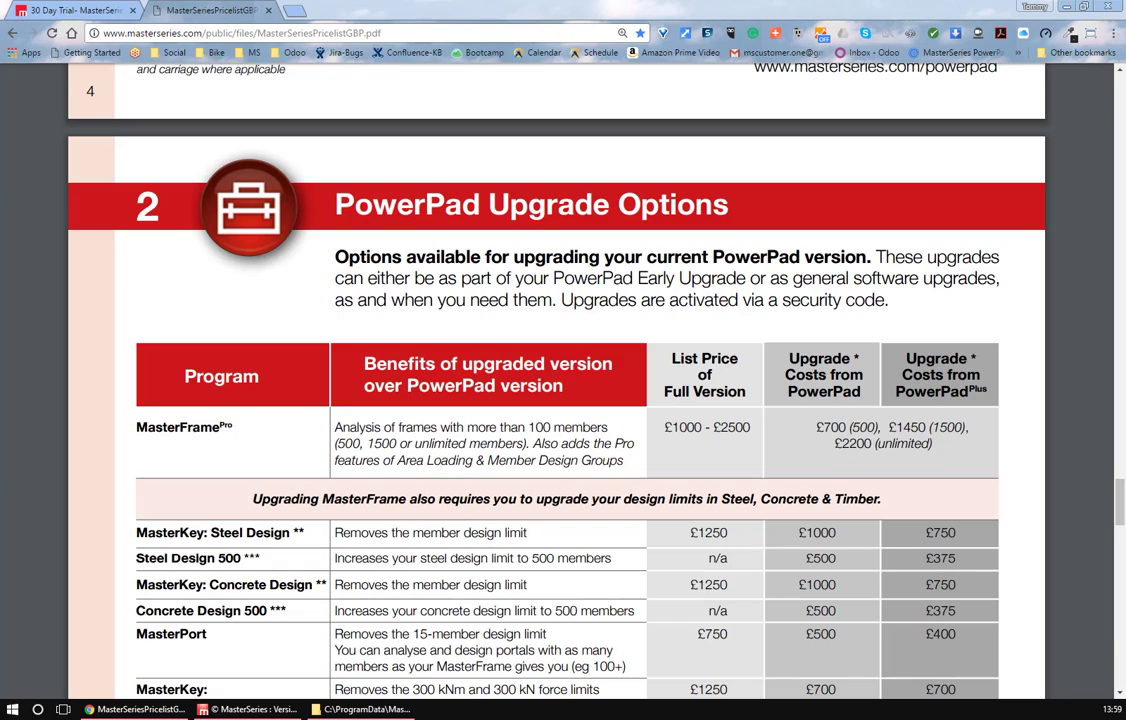
Return to MasterSeries and launch MasterFrame : Analysis Design Drafting to reach its file selection.
click(1067, 9)
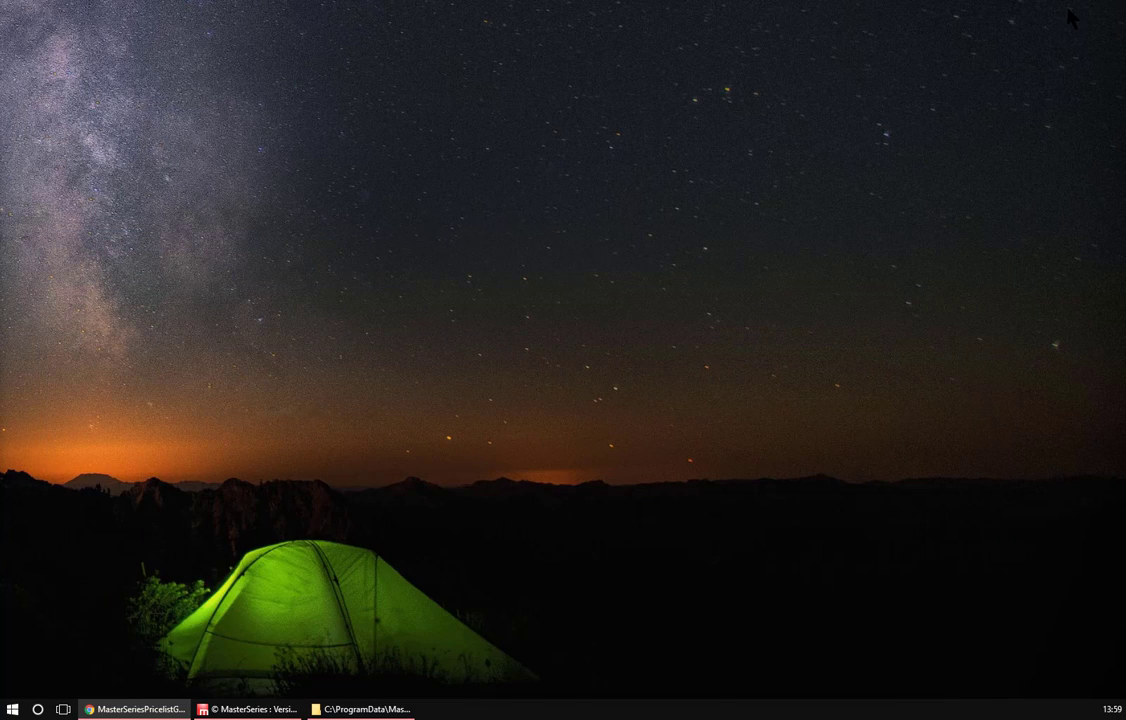
click(247, 709)
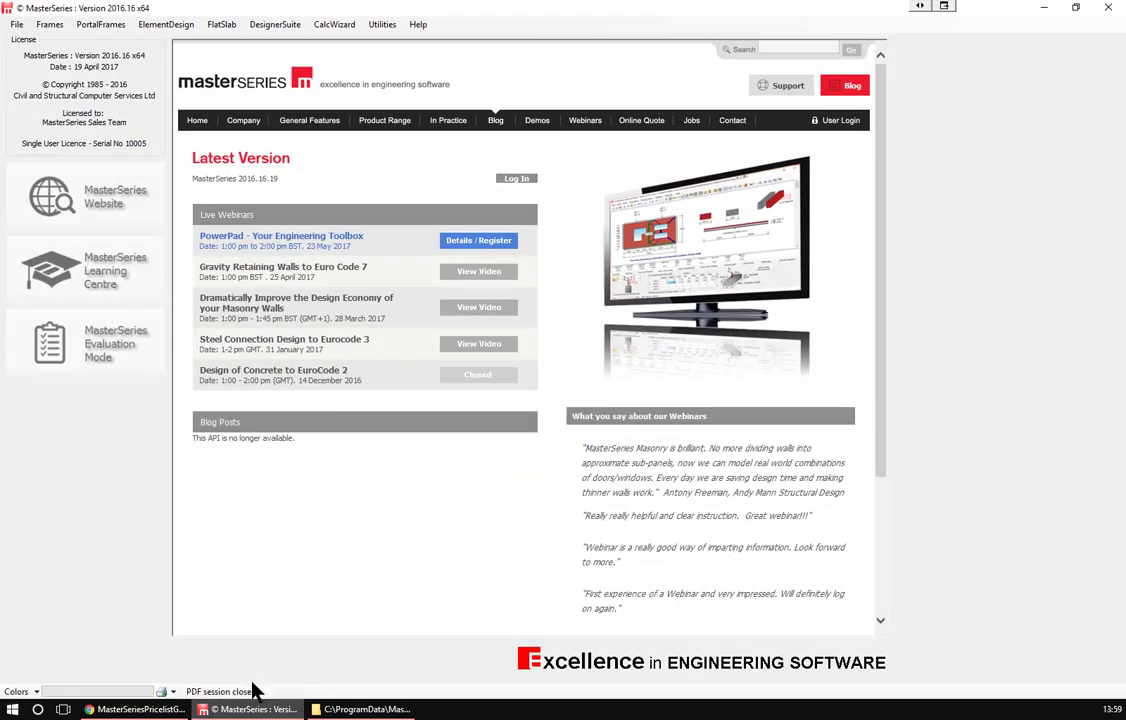
click(49, 24)
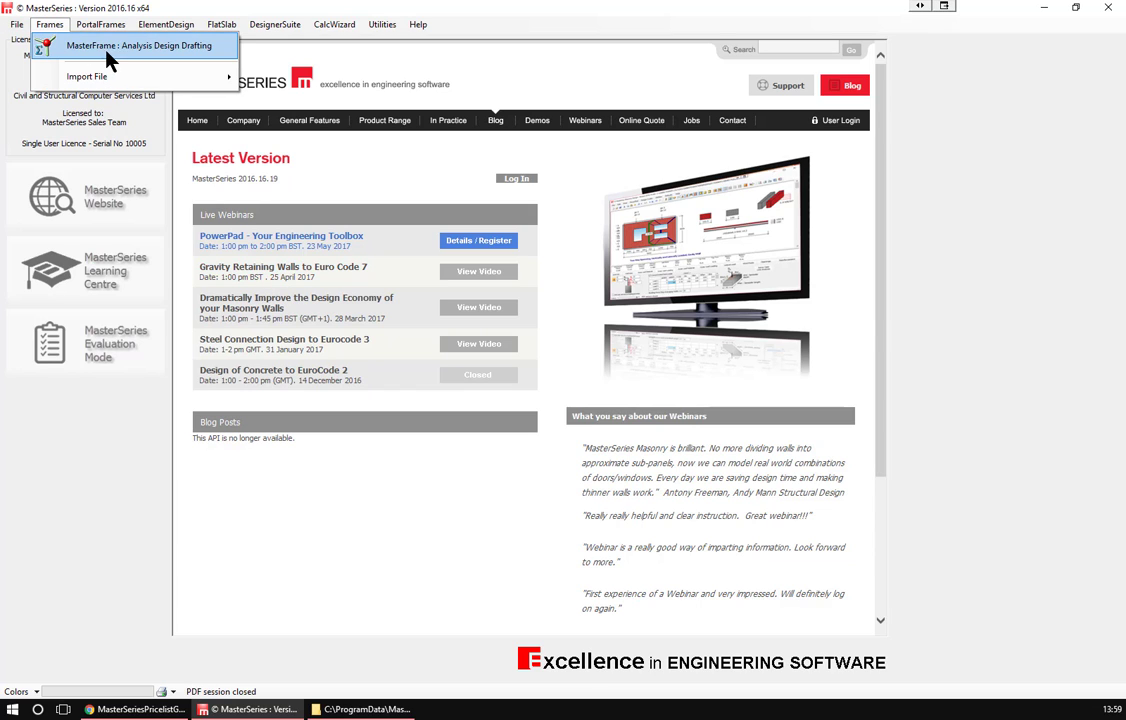
click(132, 50)
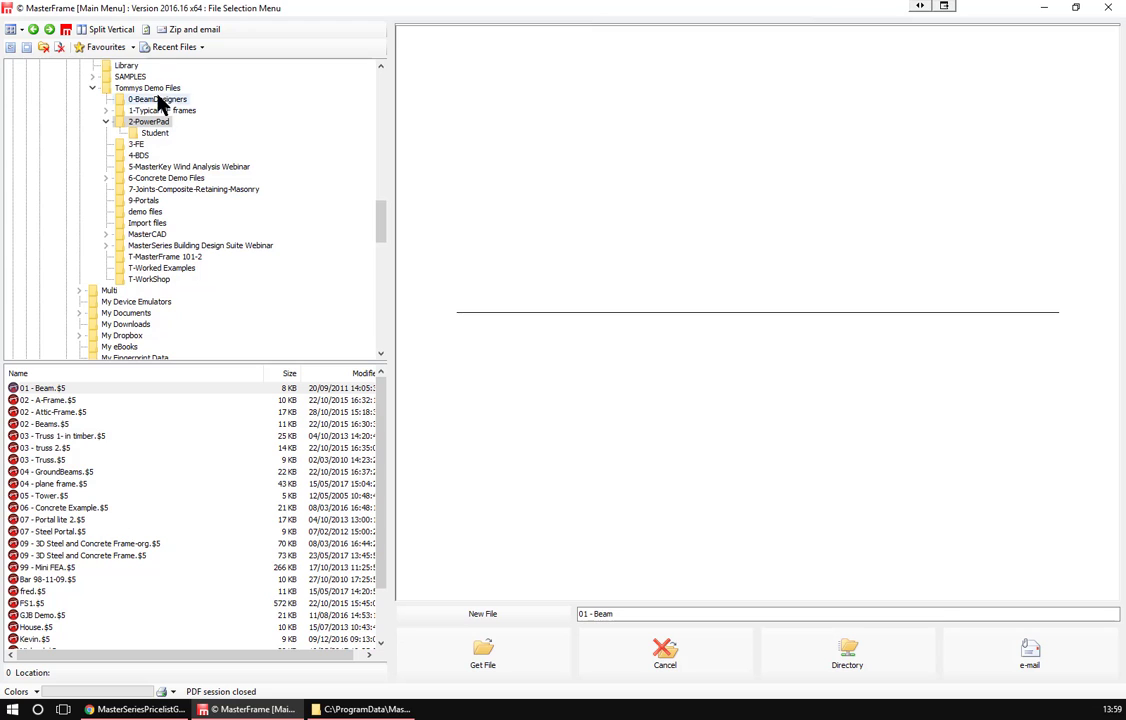
click(158, 48)
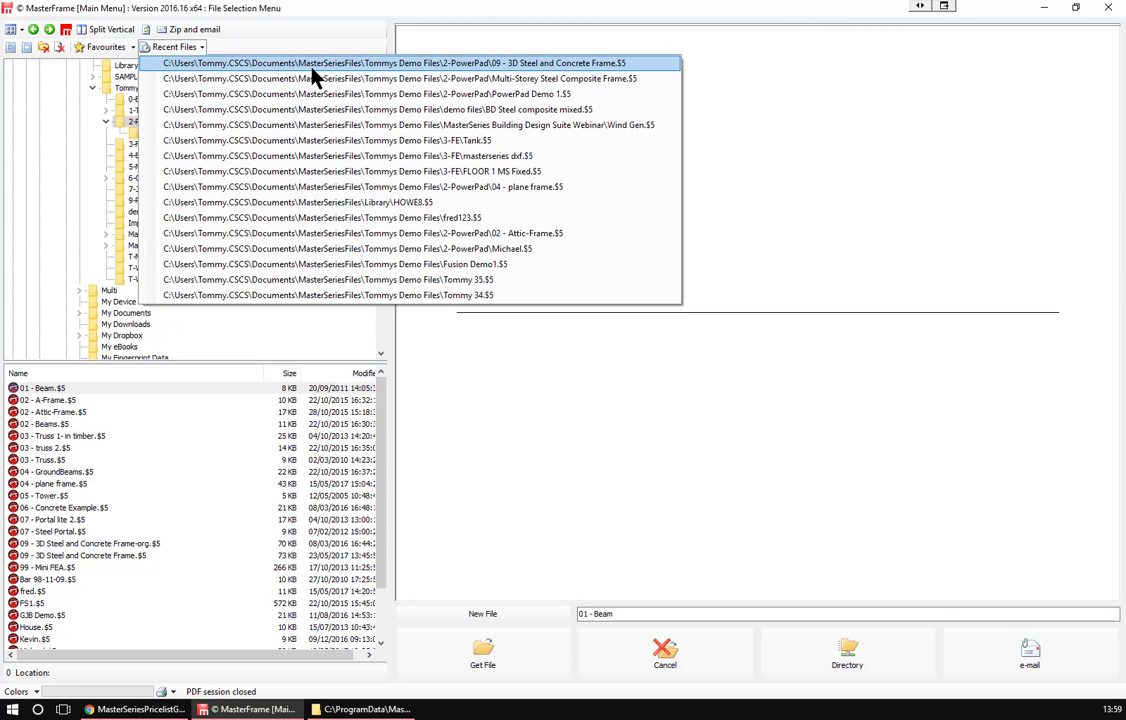
click(325, 95)
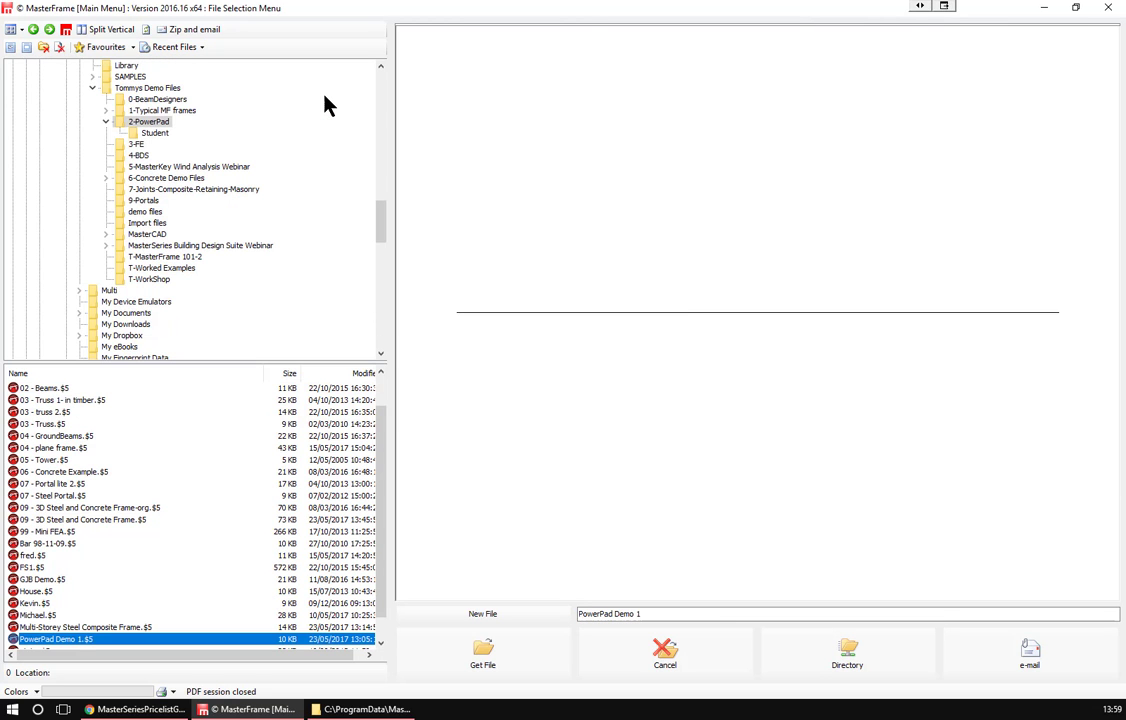
click(181, 52)
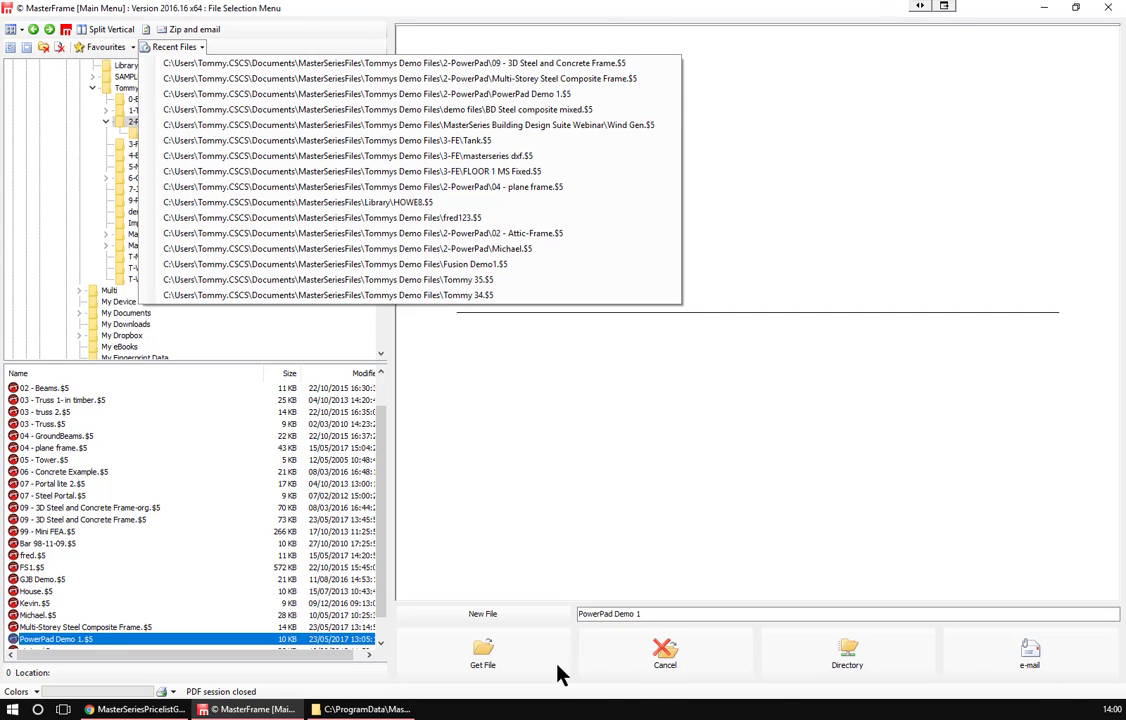
click(1106, 12)
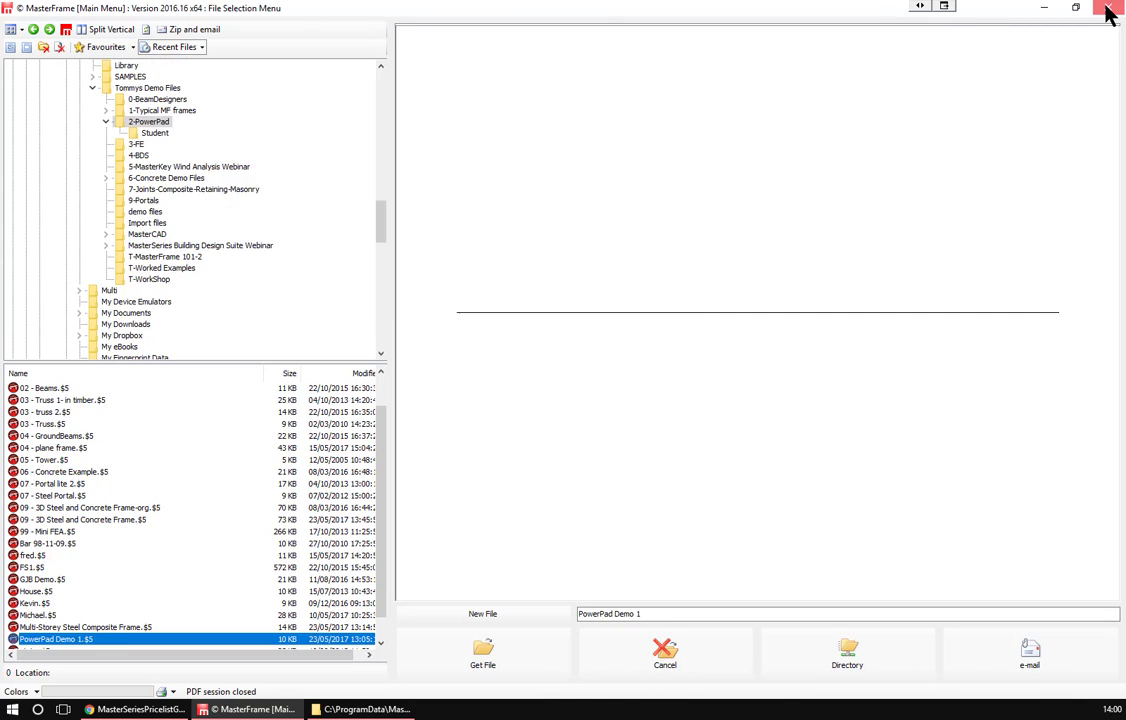
click(1106, 12)
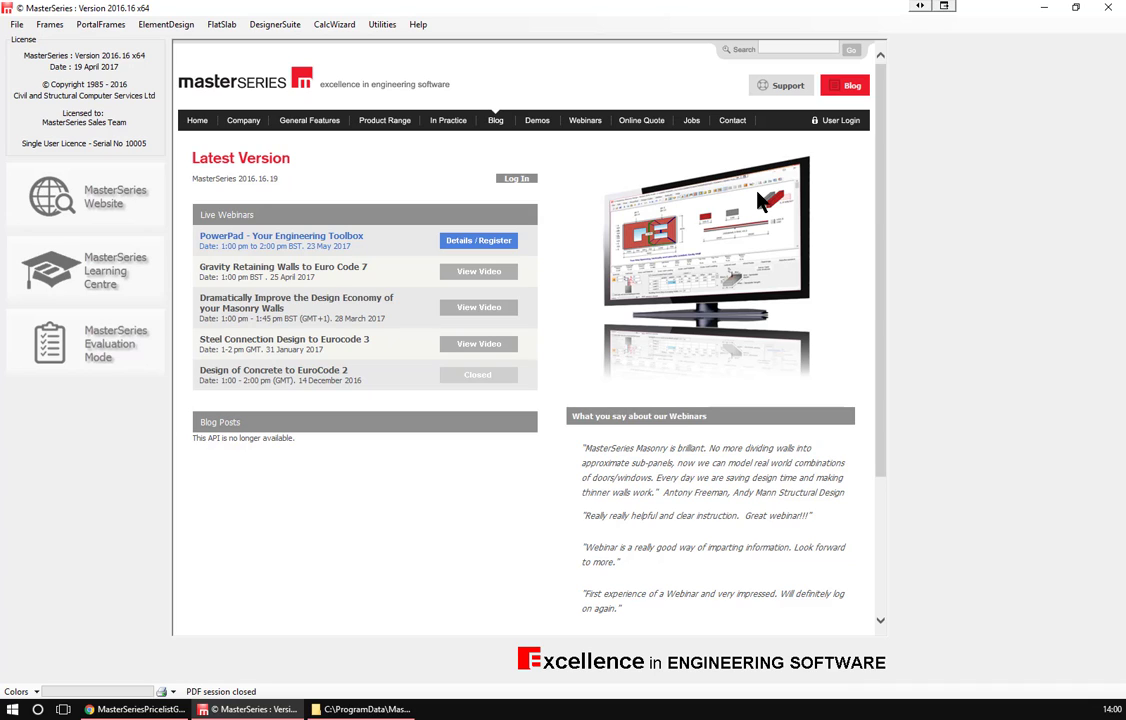
click(48, 25)
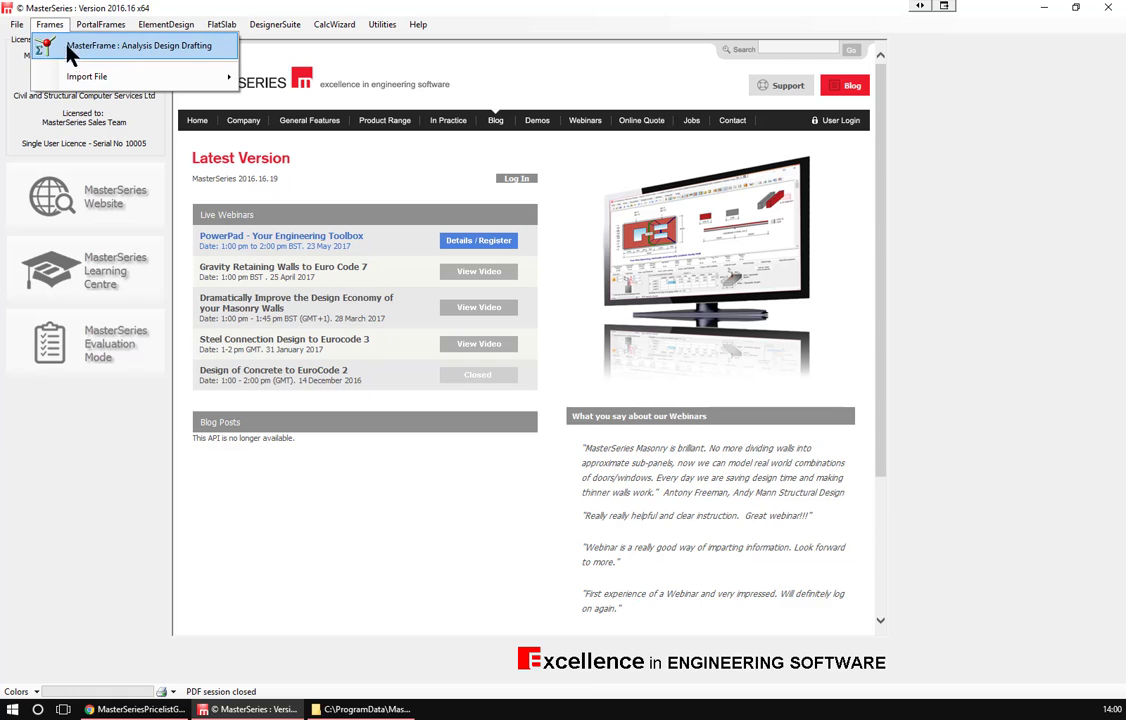
click(118, 45)
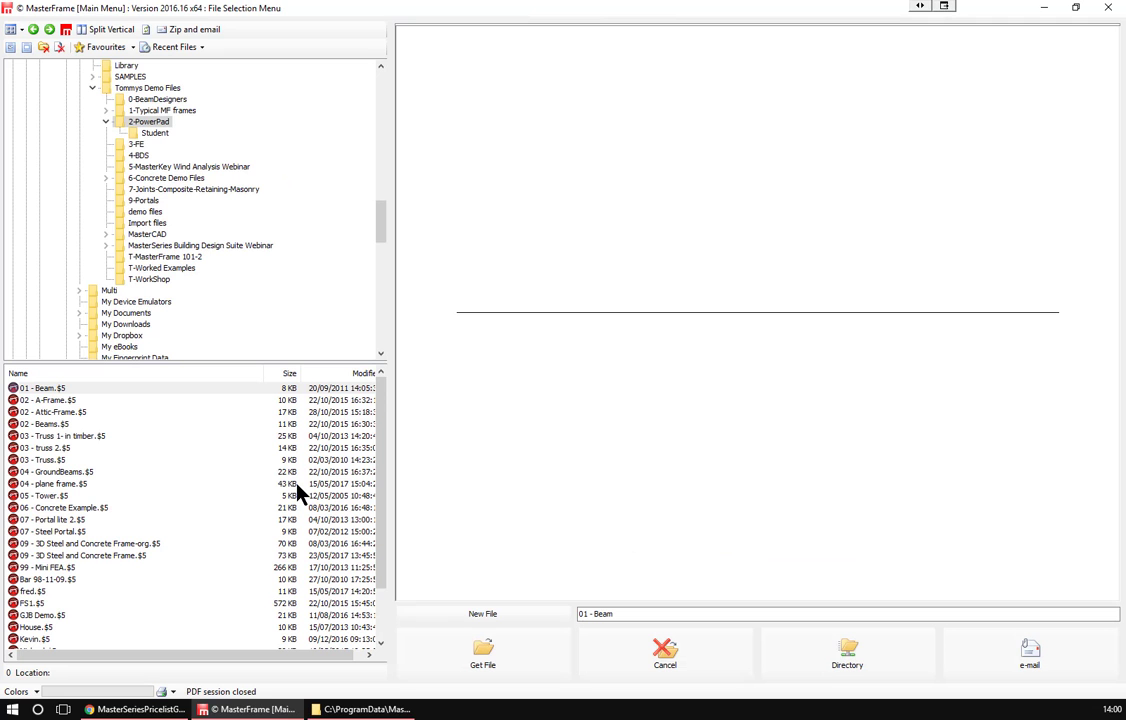
Open the file 03 - Truss 1- in timber and enter the Main Editor.
key(Down)
key(Down)
key(Down)
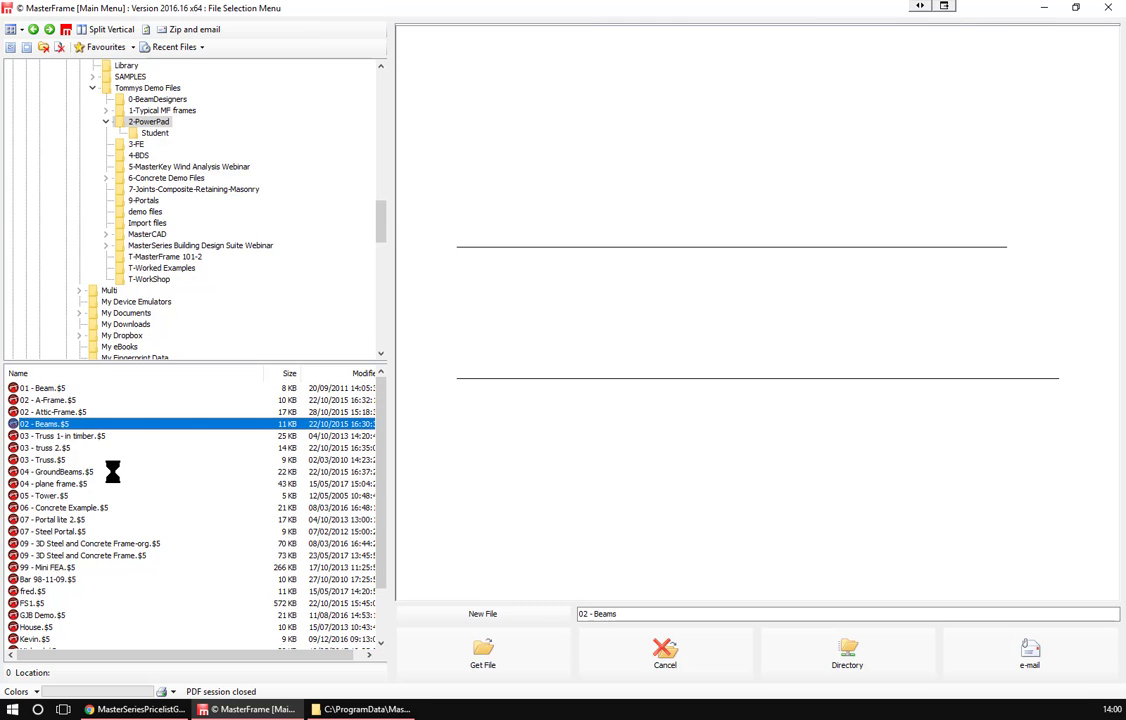
key(Down)
click(473, 653)
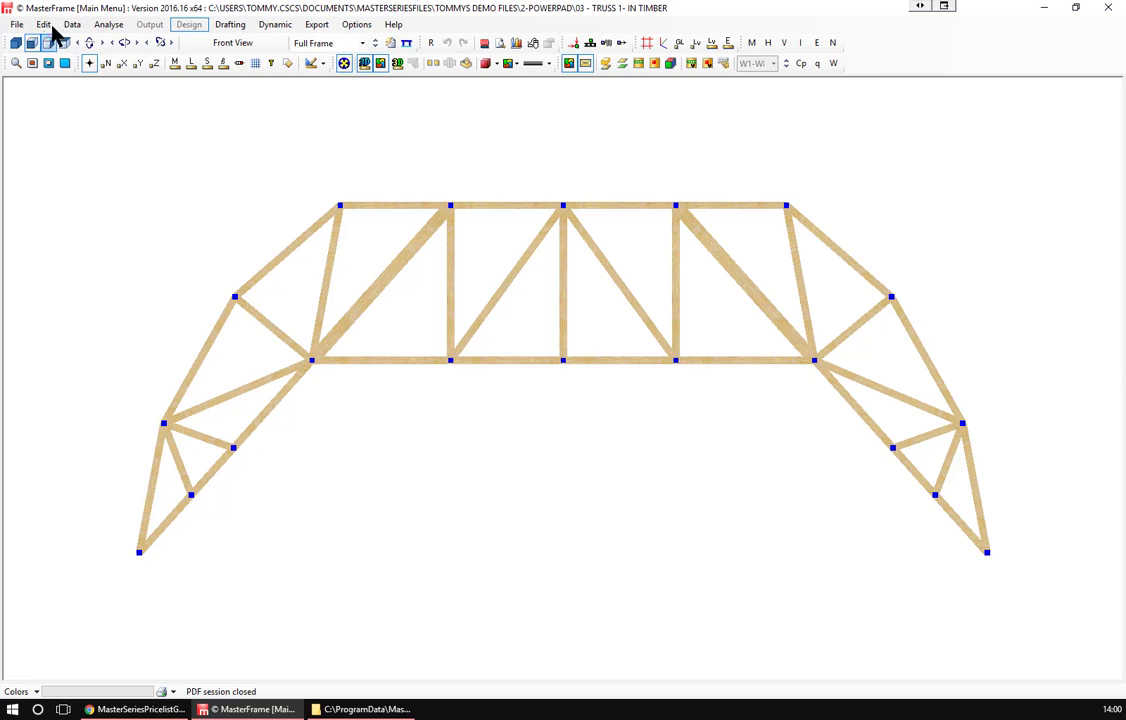
click(45, 24)
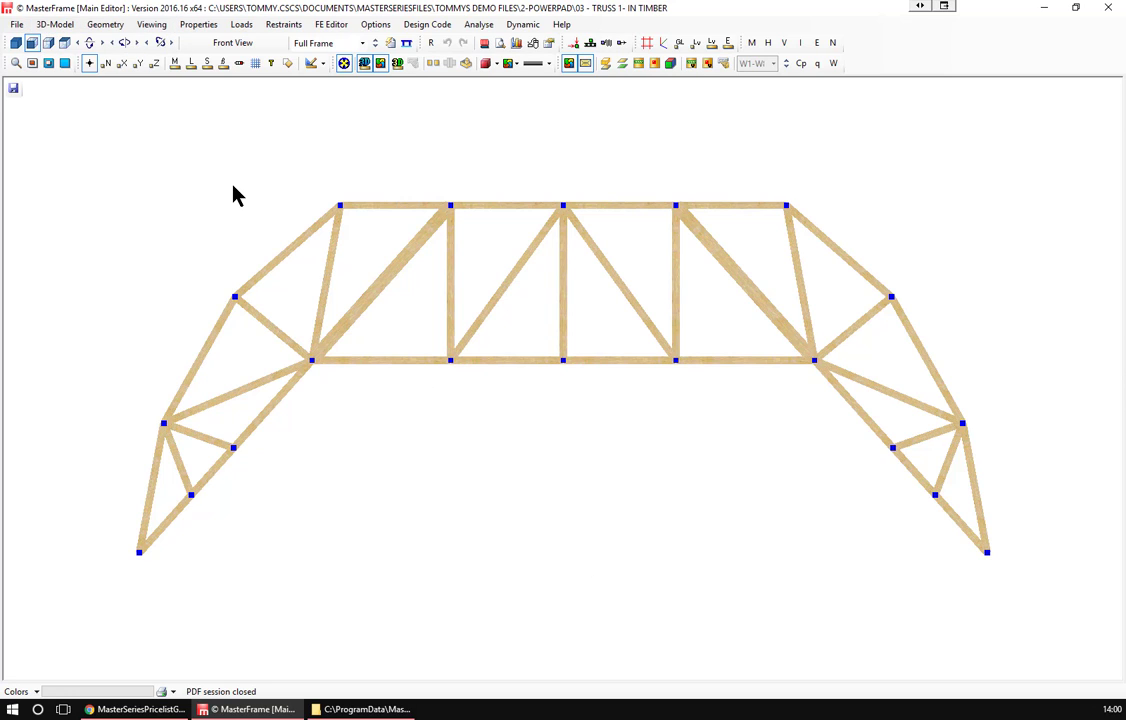
Define two horizontal 457x191 UB 67 members end to end from the truss's lower-left support node, the first 1 m long.
click(105, 27)
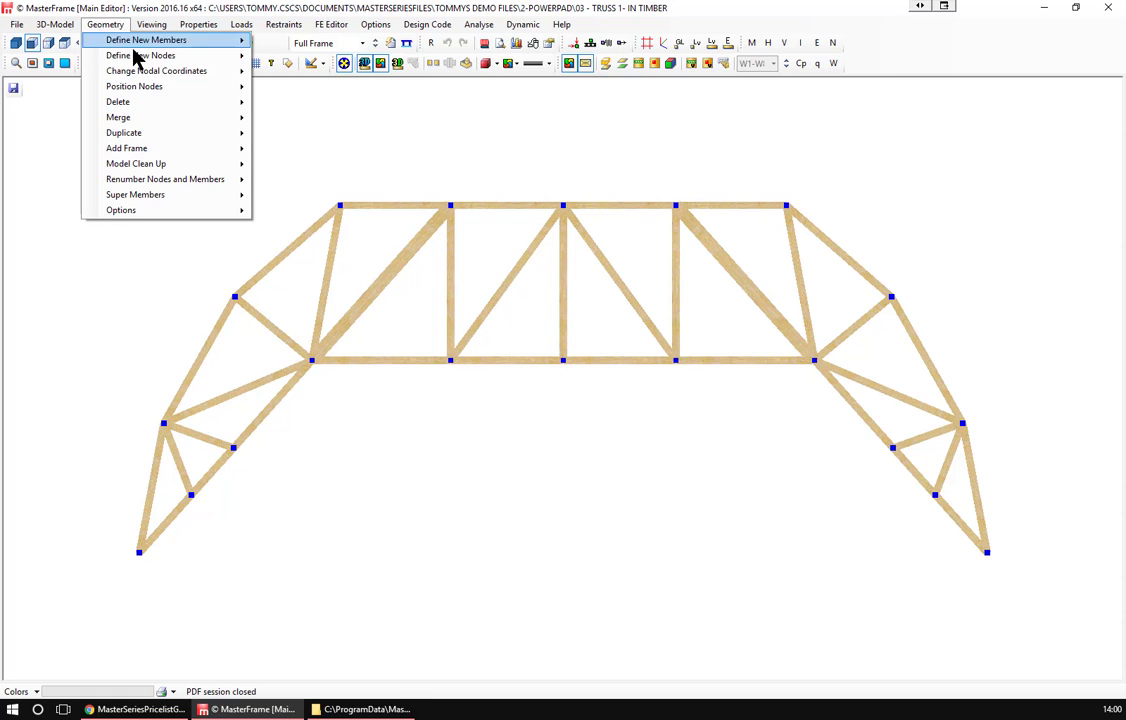
mouse_move(156, 41)
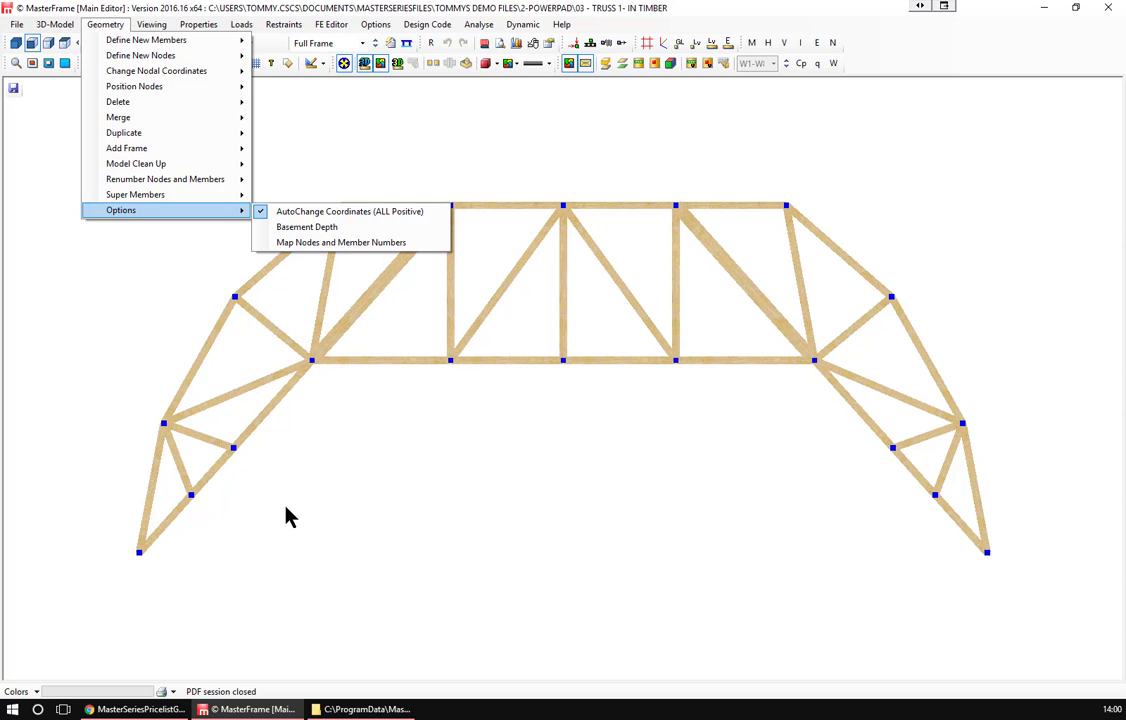
click(100, 25)
click(100, 26)
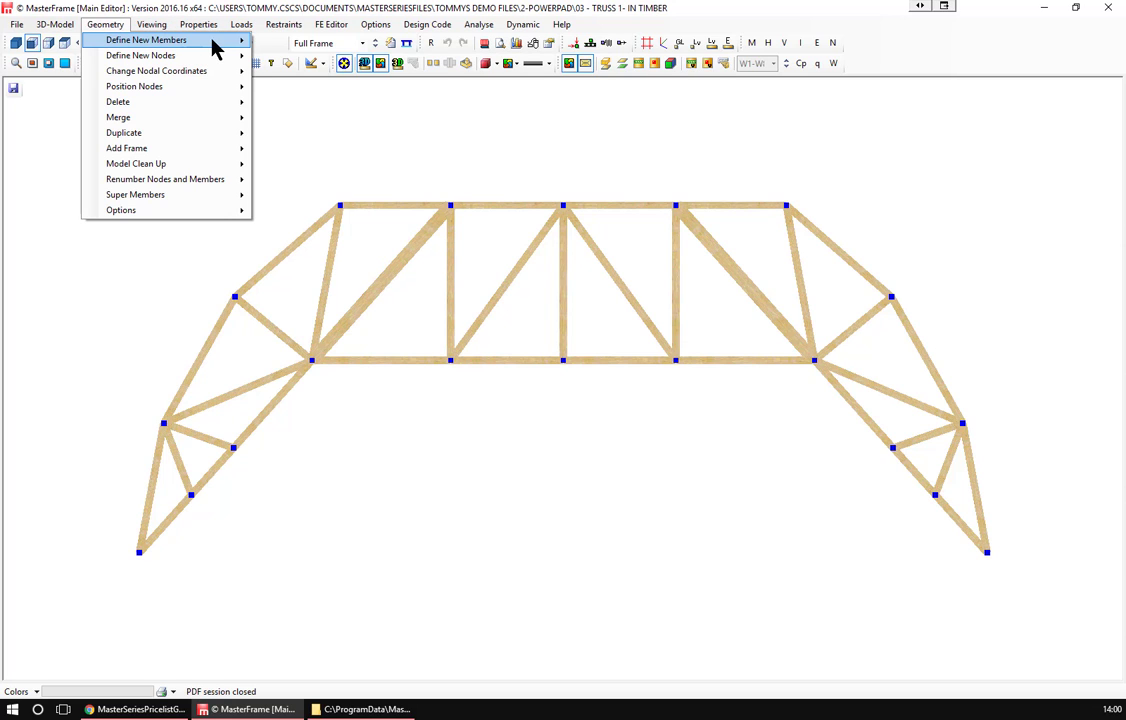
mouse_move(212, 44)
click(304, 43)
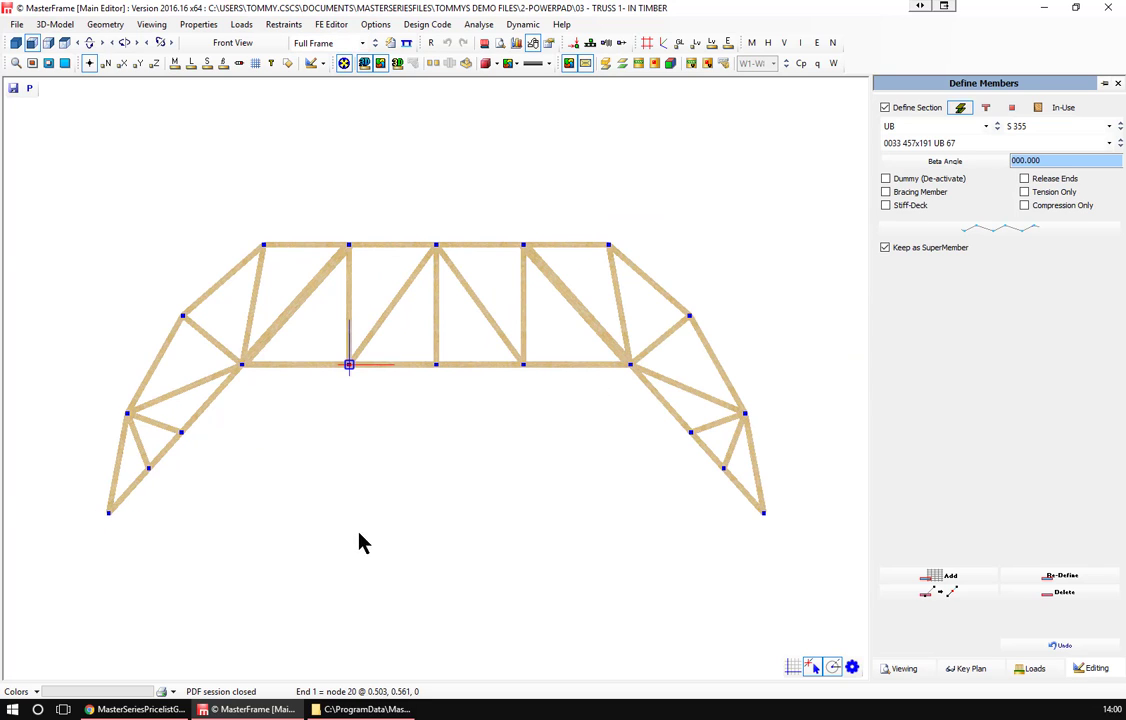
click(103, 516)
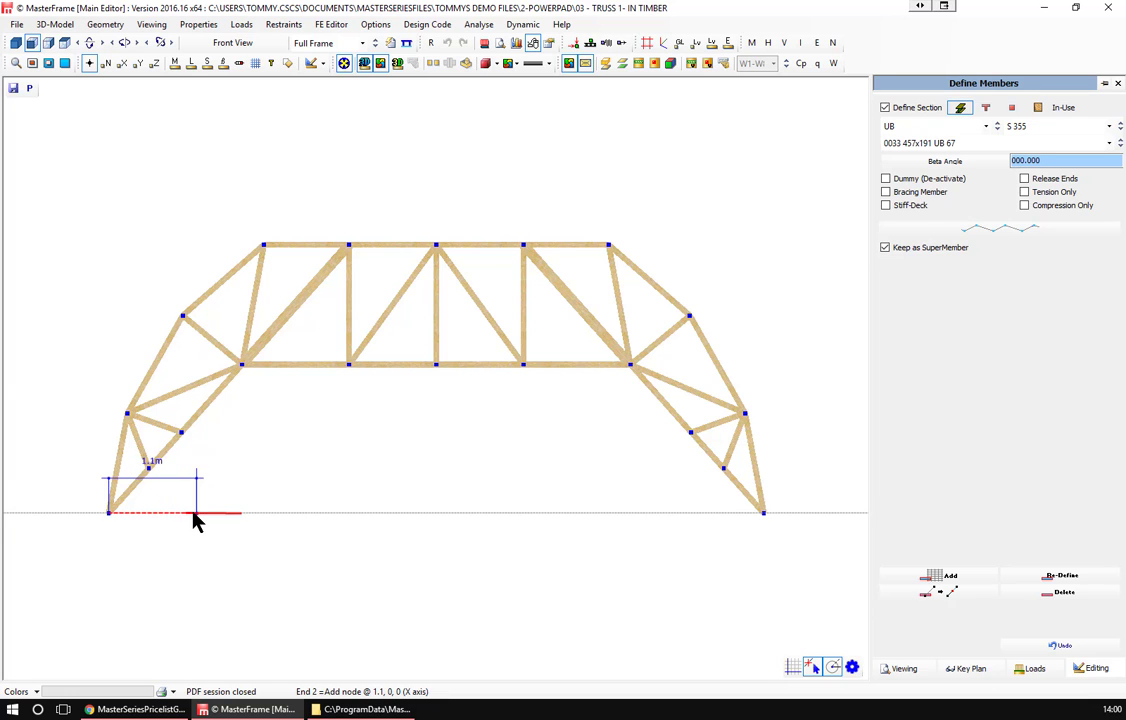
scroll(195, 520, up, 3)
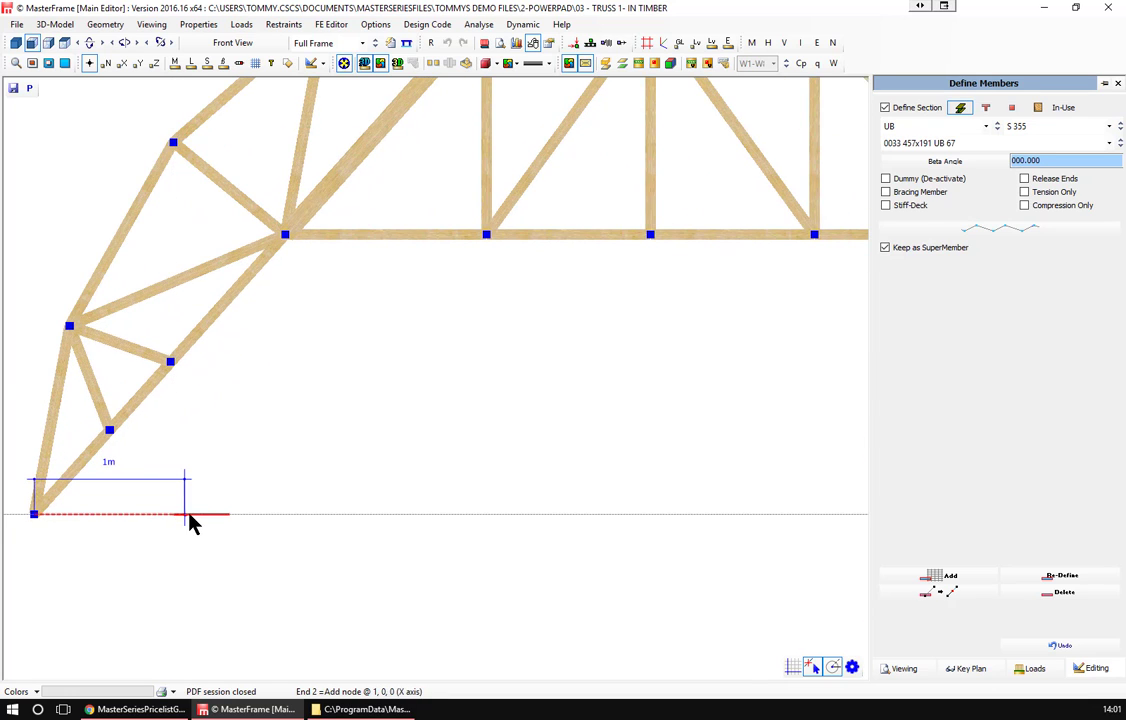
click(187, 515)
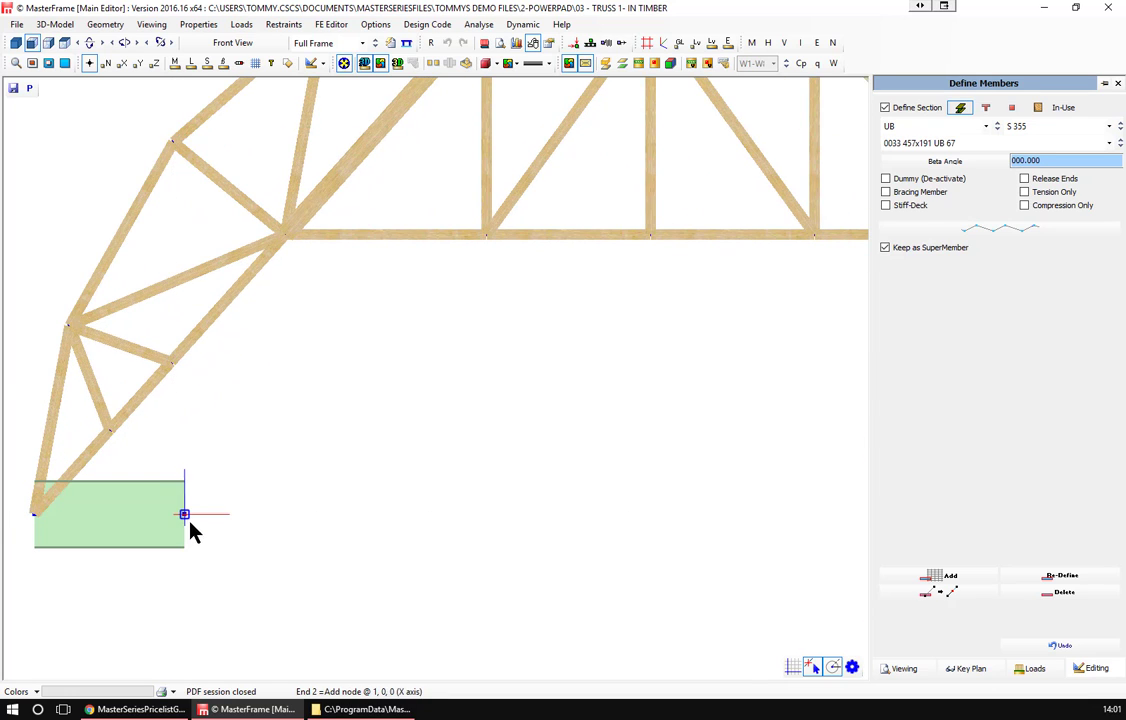
click(771, 546)
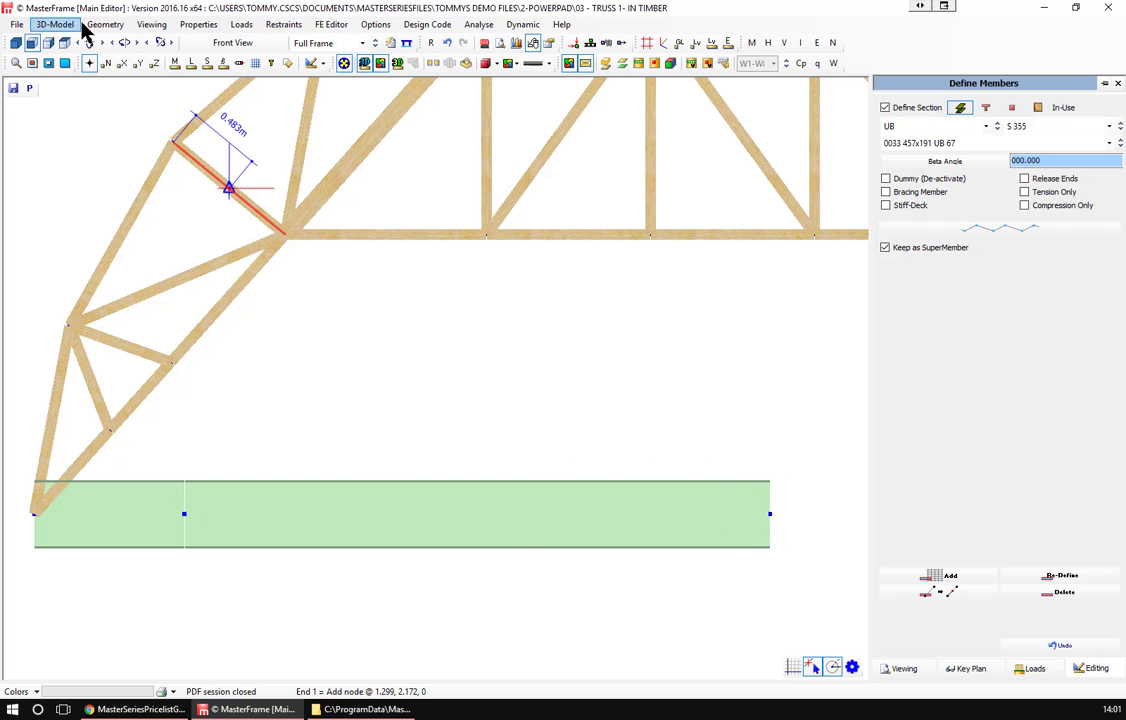
Shift the steel beam's two new nodes, 0021 and 0022, by 1 m in X.
click(108, 27)
mouse_move(148, 106)
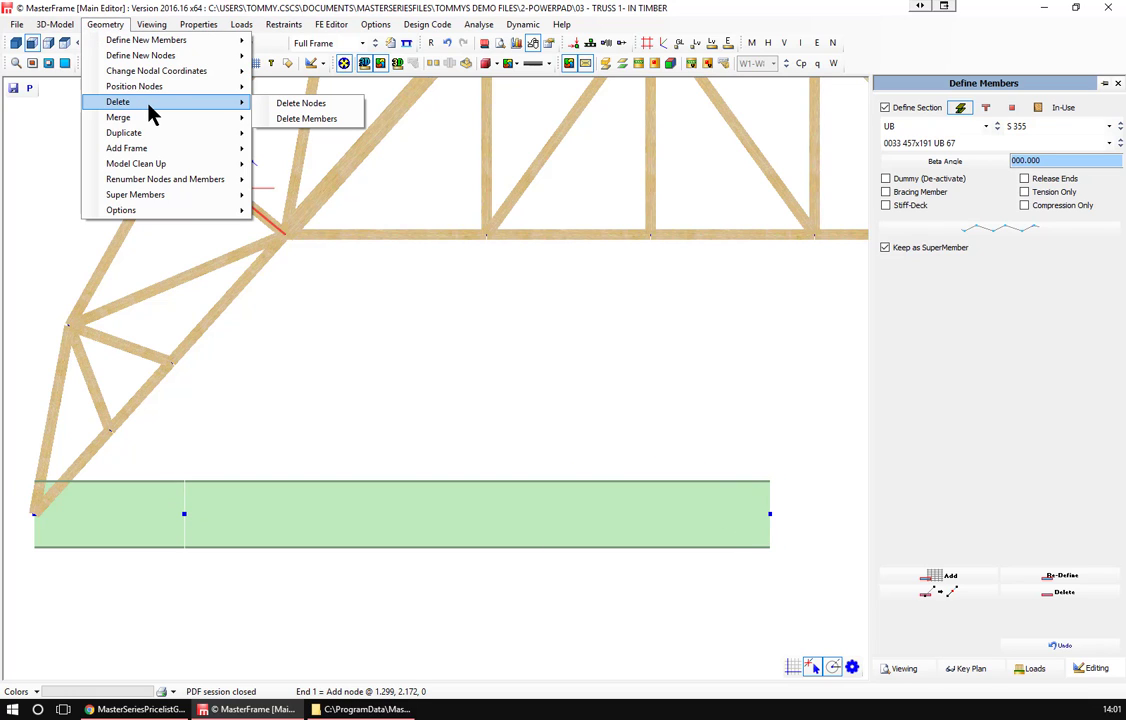
mouse_move(157, 80)
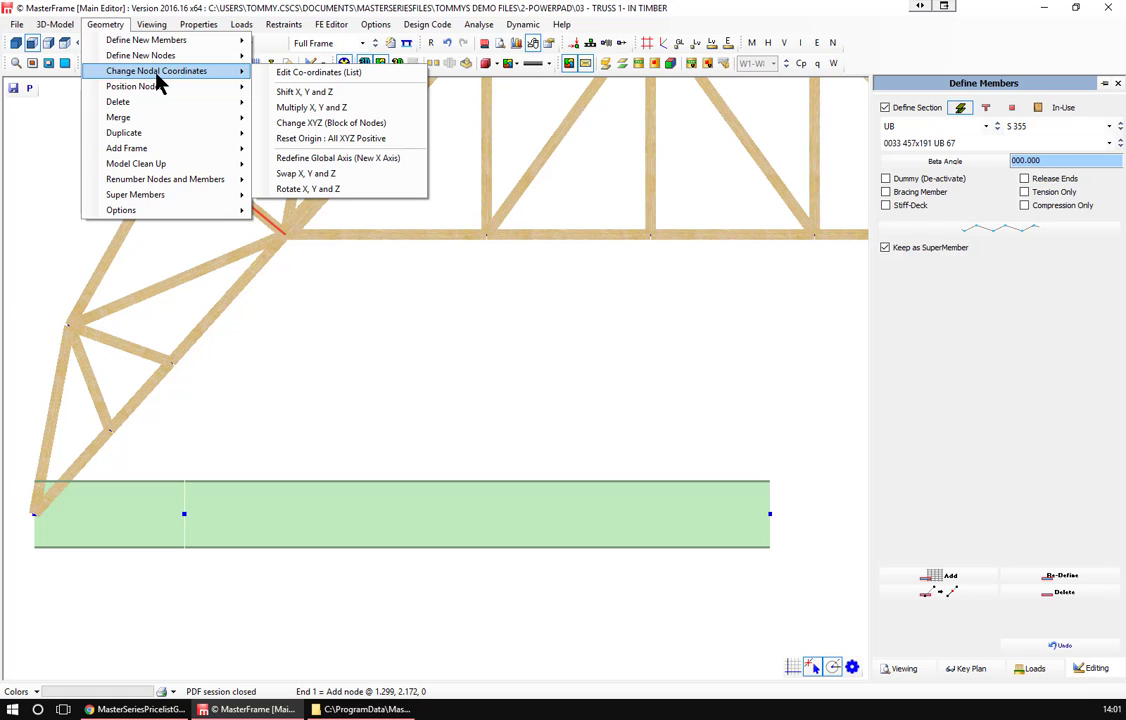
click(298, 92)
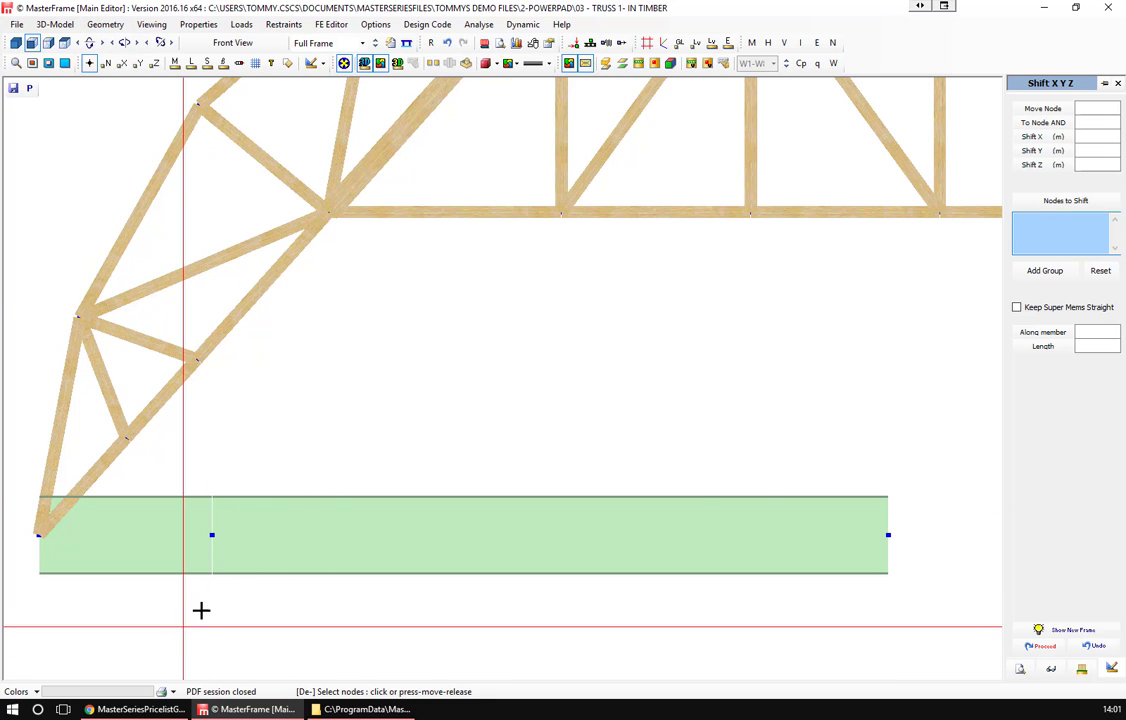
drag(183, 624, 900, 434)
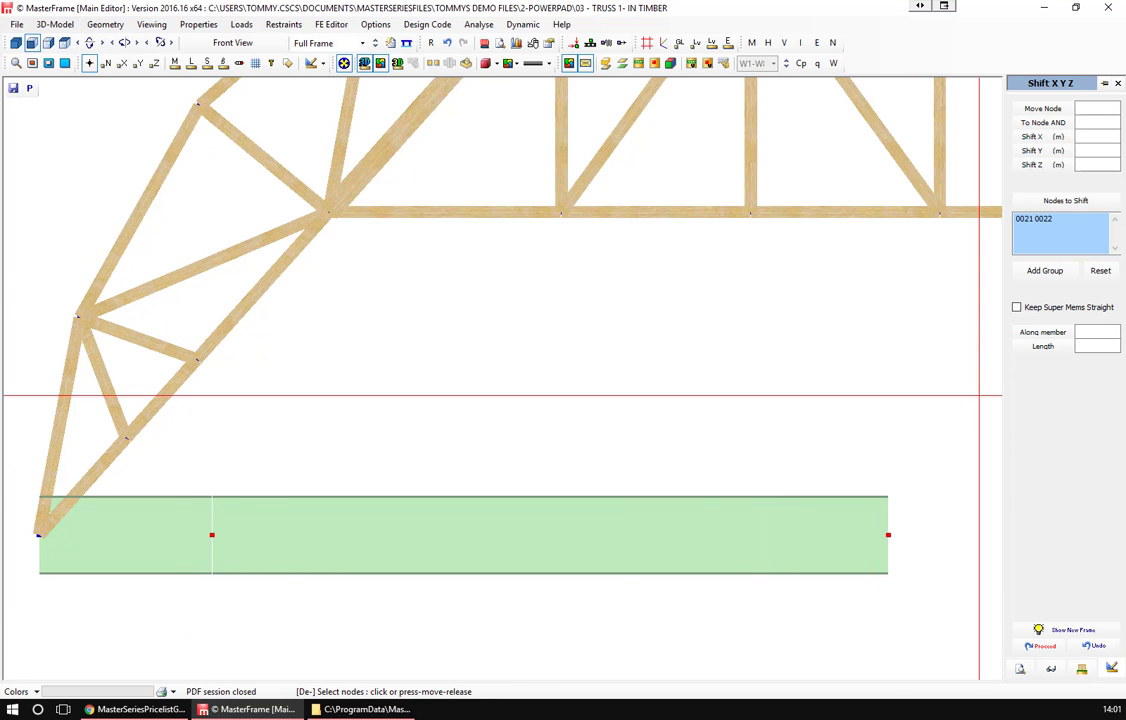
click(1088, 137)
text(1)
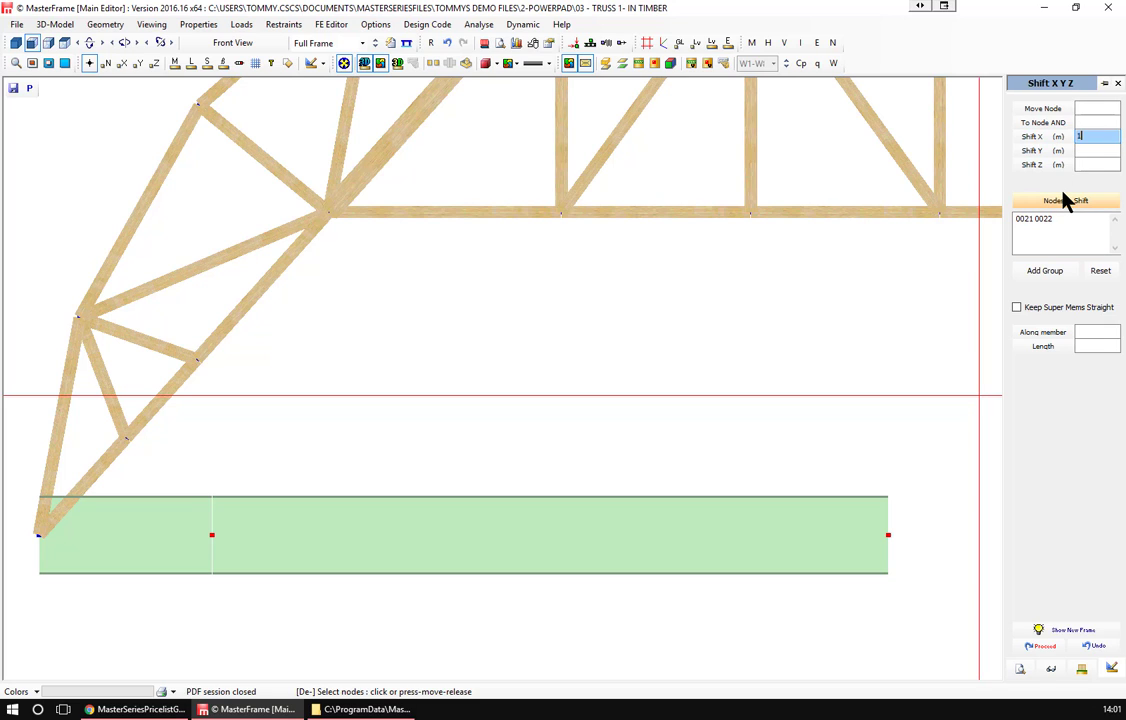
click(1042, 647)
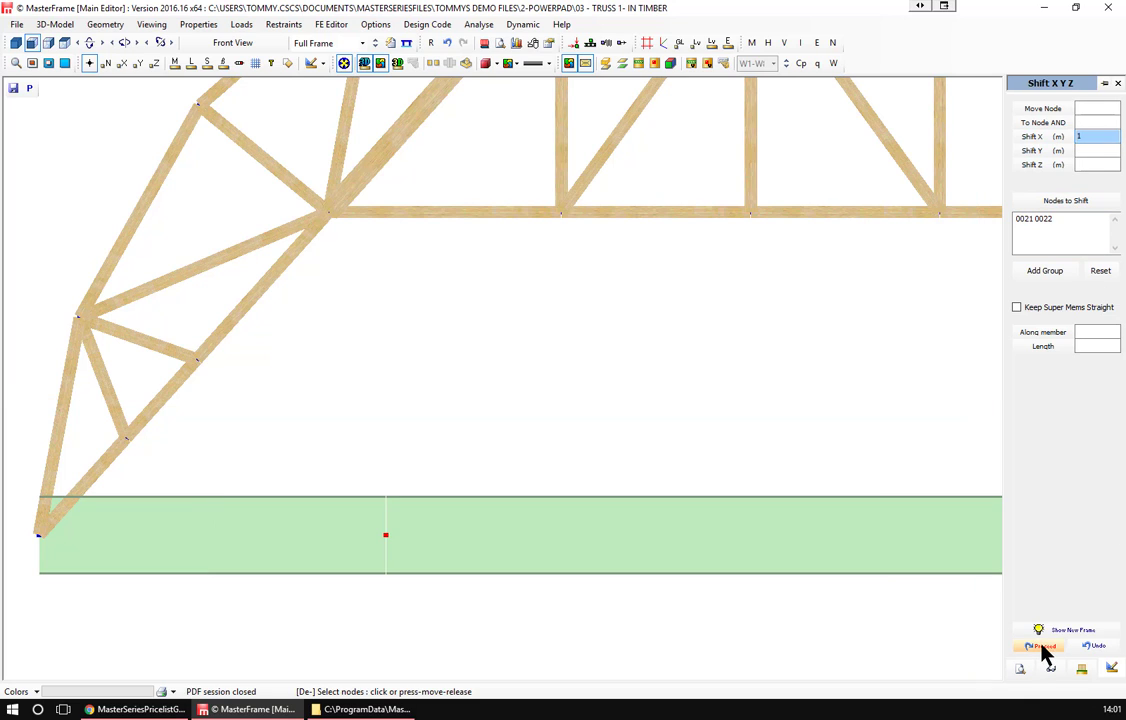
Shift the same two nodes by -1 m in X twice, bringing the intermediate node onto the truss support.
click(1080, 136)
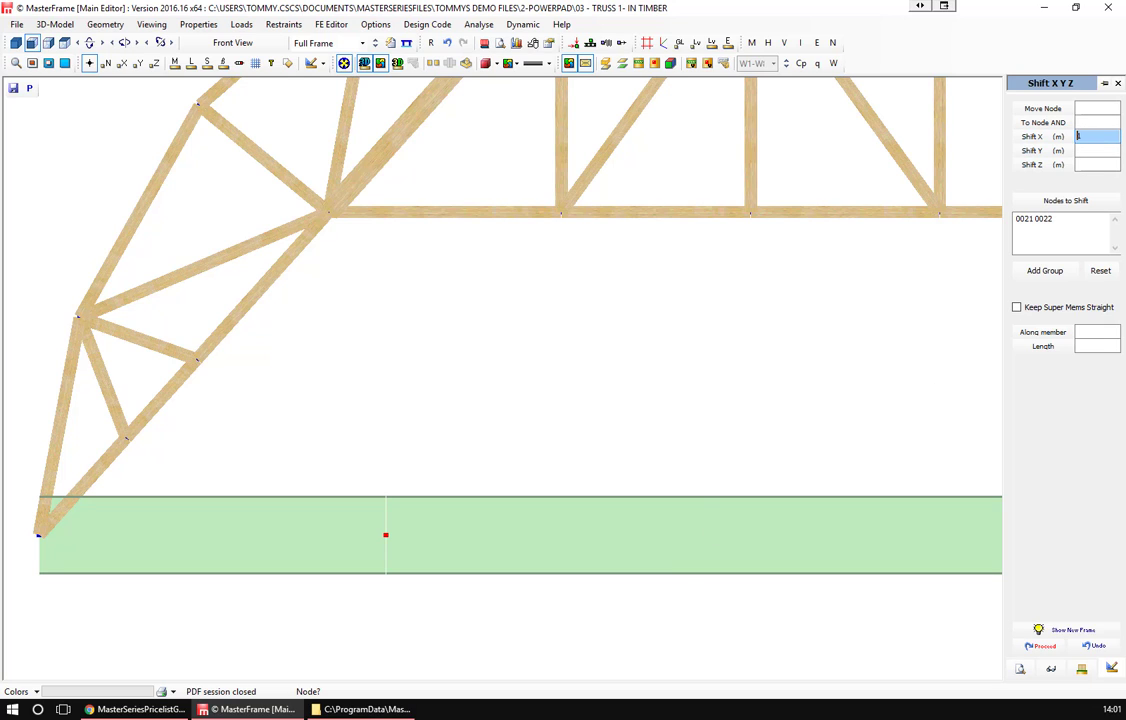
text(-)
click(1038, 646)
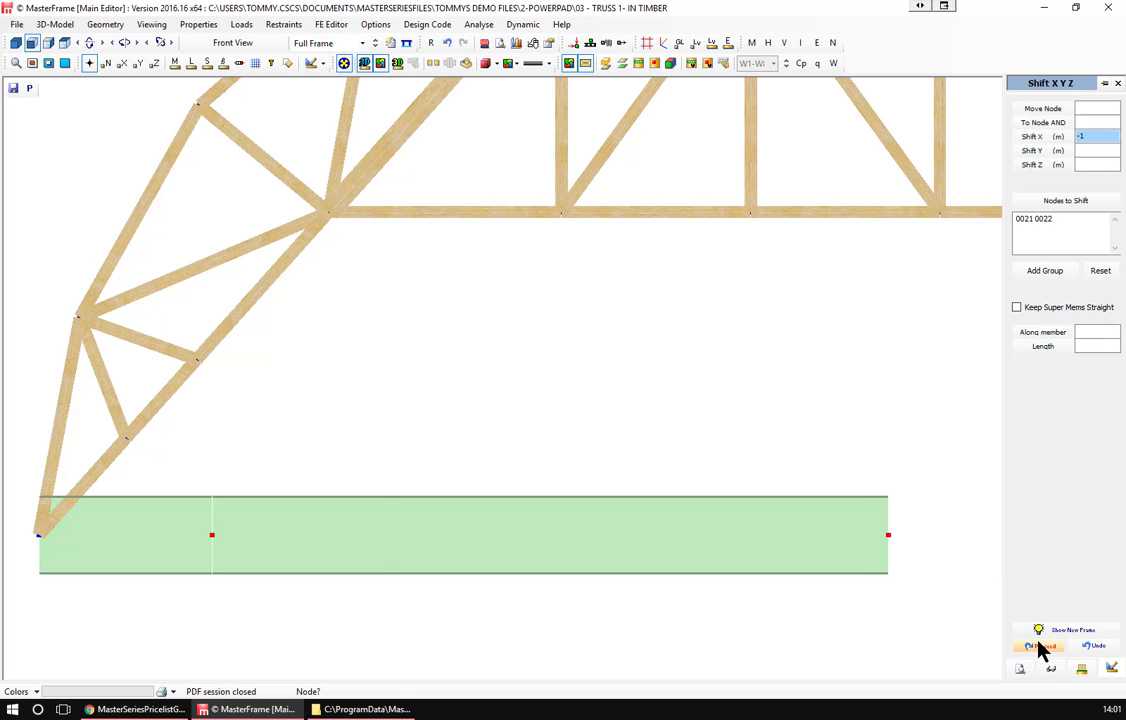
click(1040, 647)
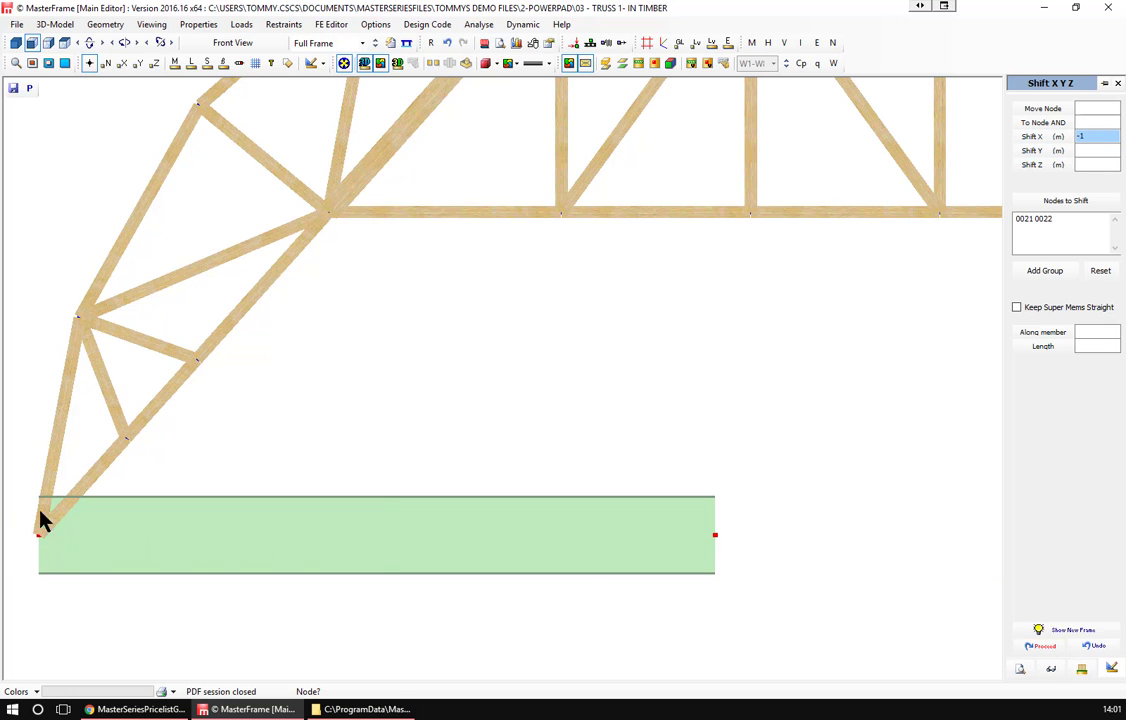
Start merging coincident nodes, try a 100 mm tolerance with the frame shown as wireframe, and clear the tolerance.
click(103, 26)
mouse_move(152, 138)
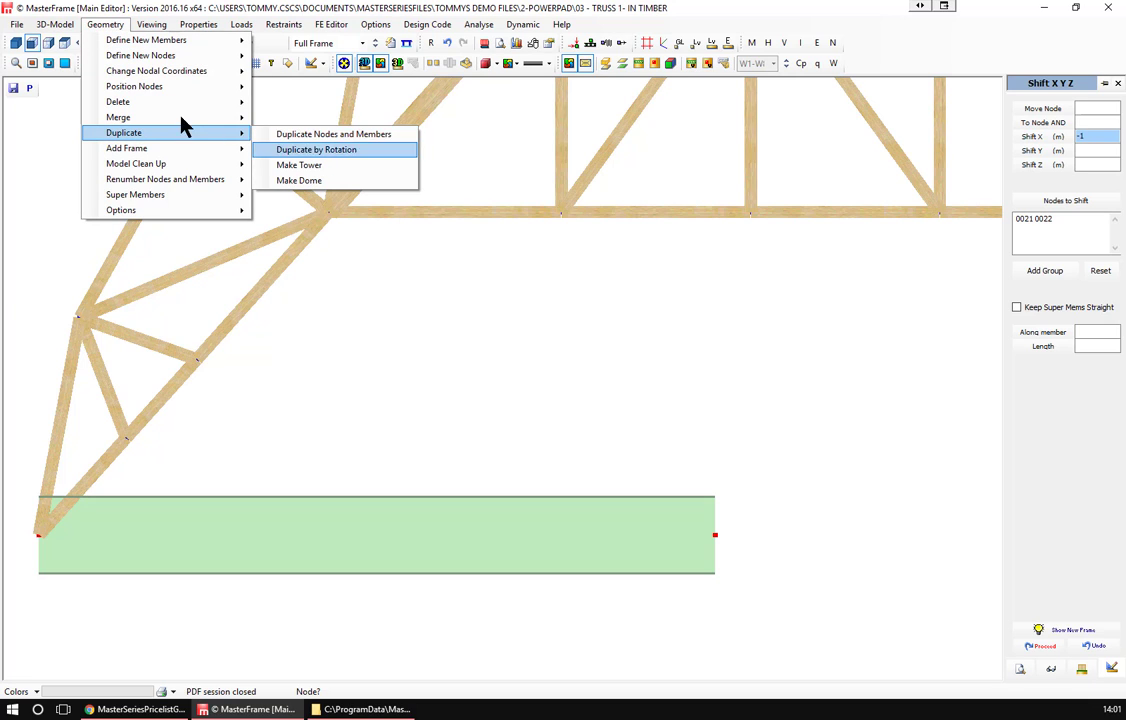
mouse_move(147, 164)
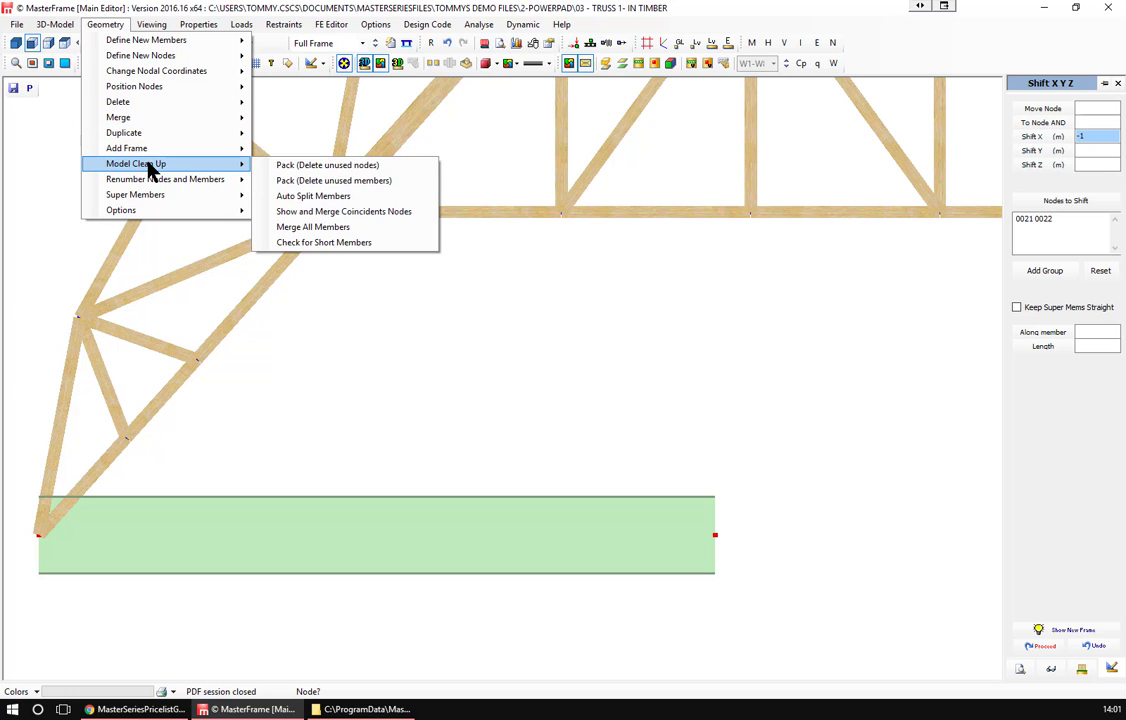
click(332, 213)
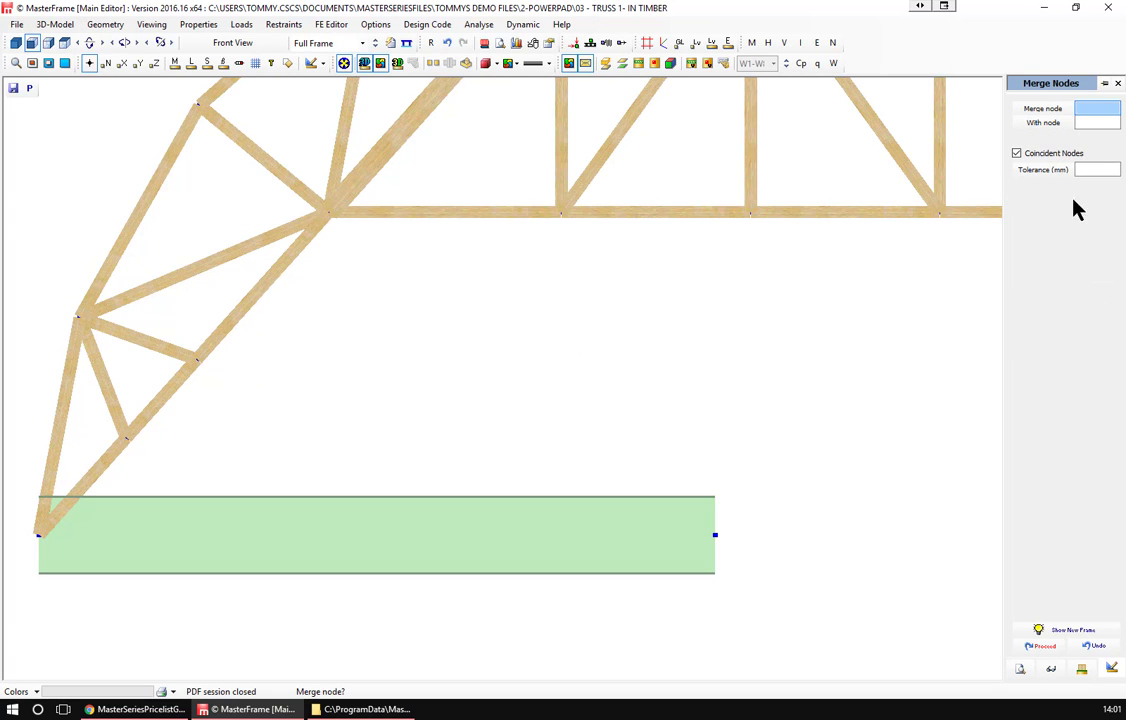
click(1092, 169)
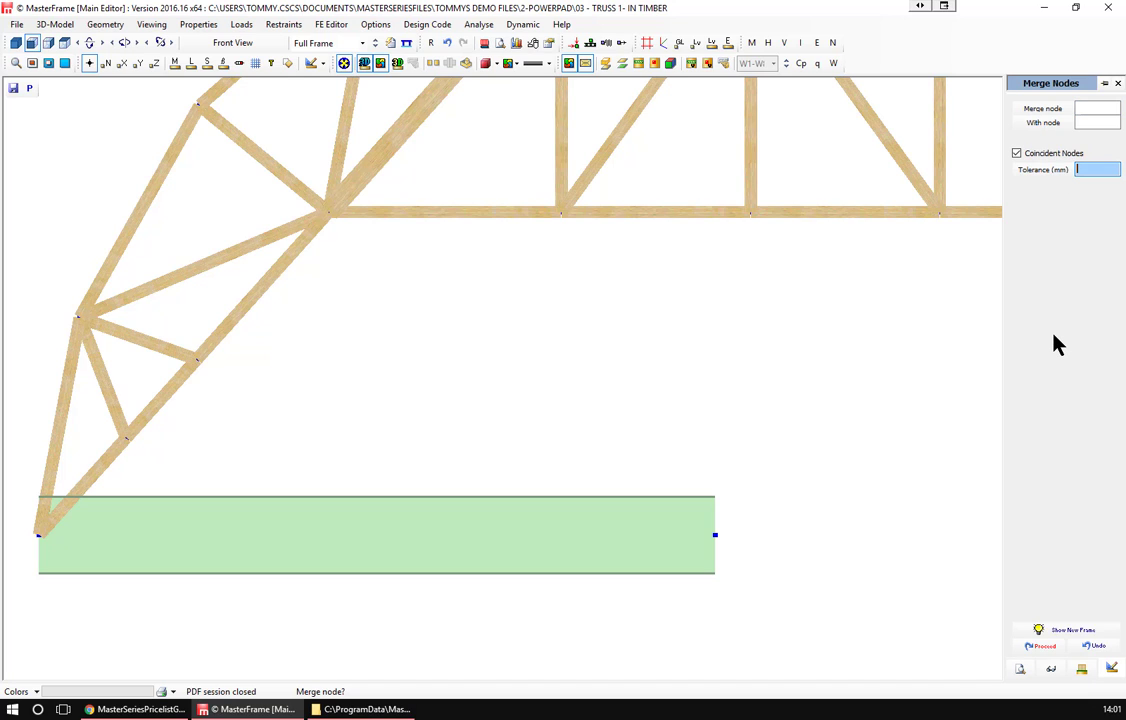
text(100)
click(360, 62)
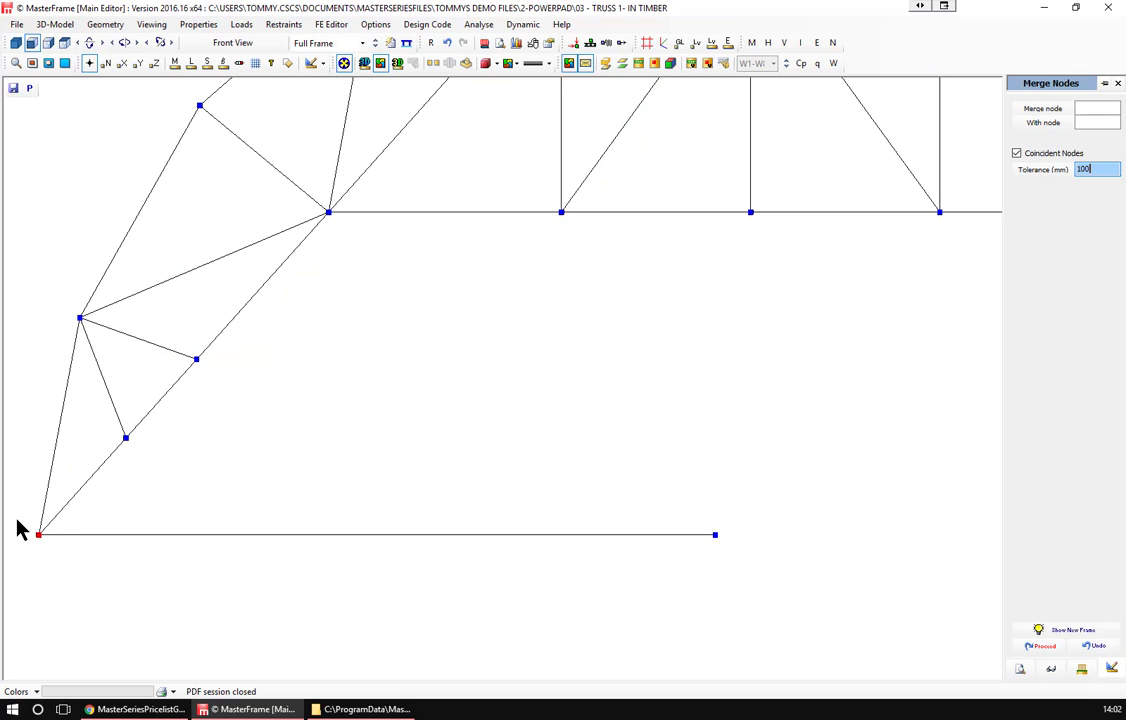
key(BackSpace)
key(BackSpace)
Show the node numbers, try packing the model to delete its unused nodes, and undo the packing.
click(105, 63)
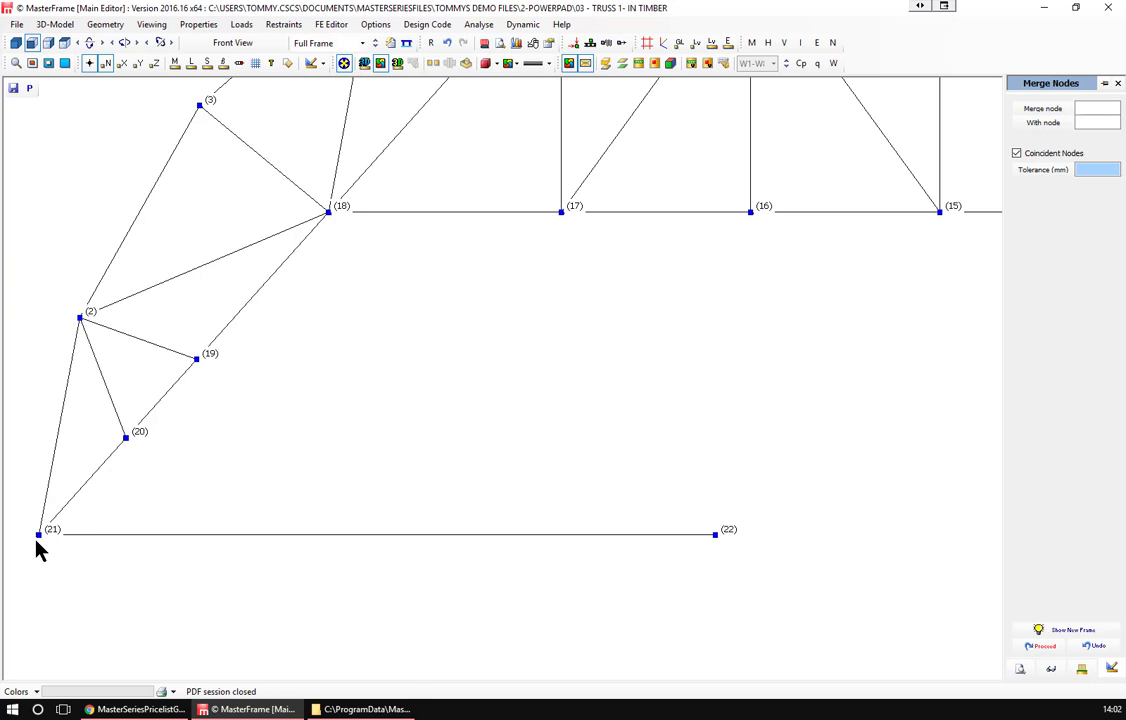
click(105, 24)
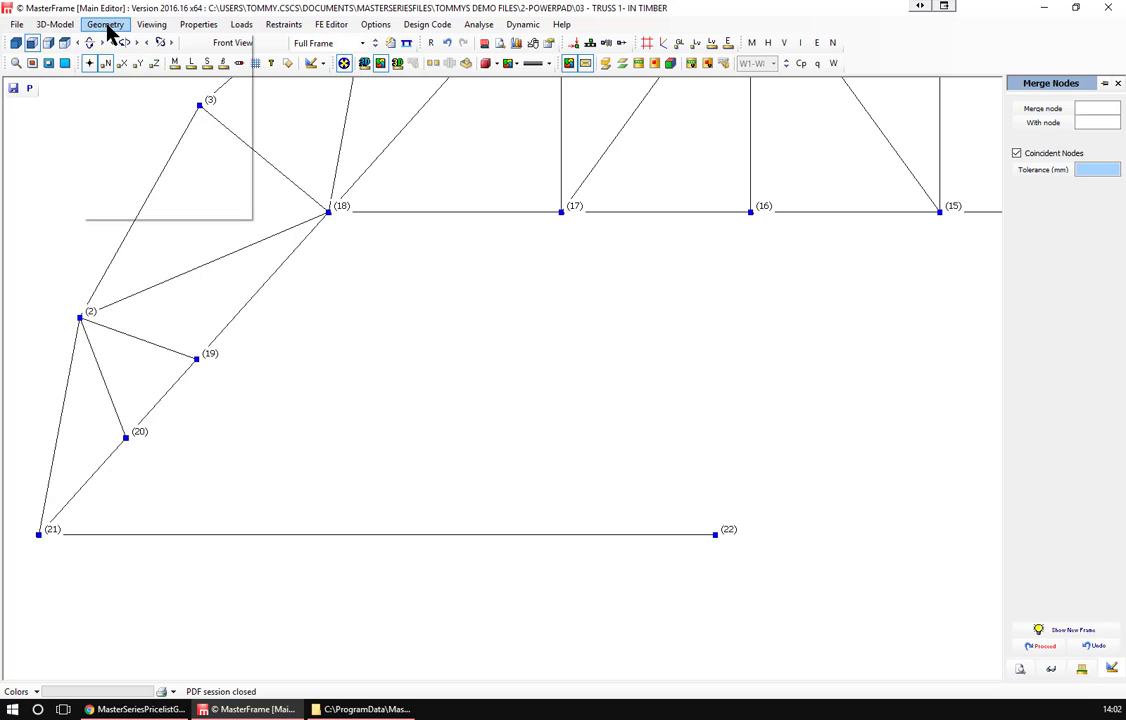
mouse_move(170, 167)
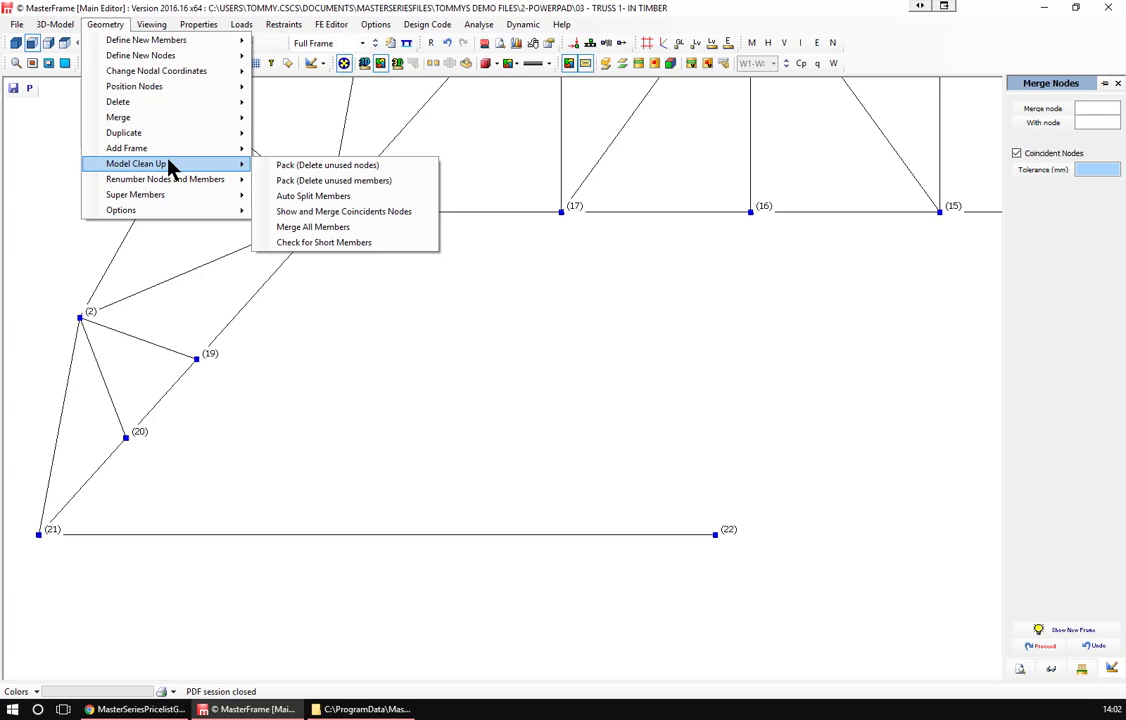
click(365, 166)
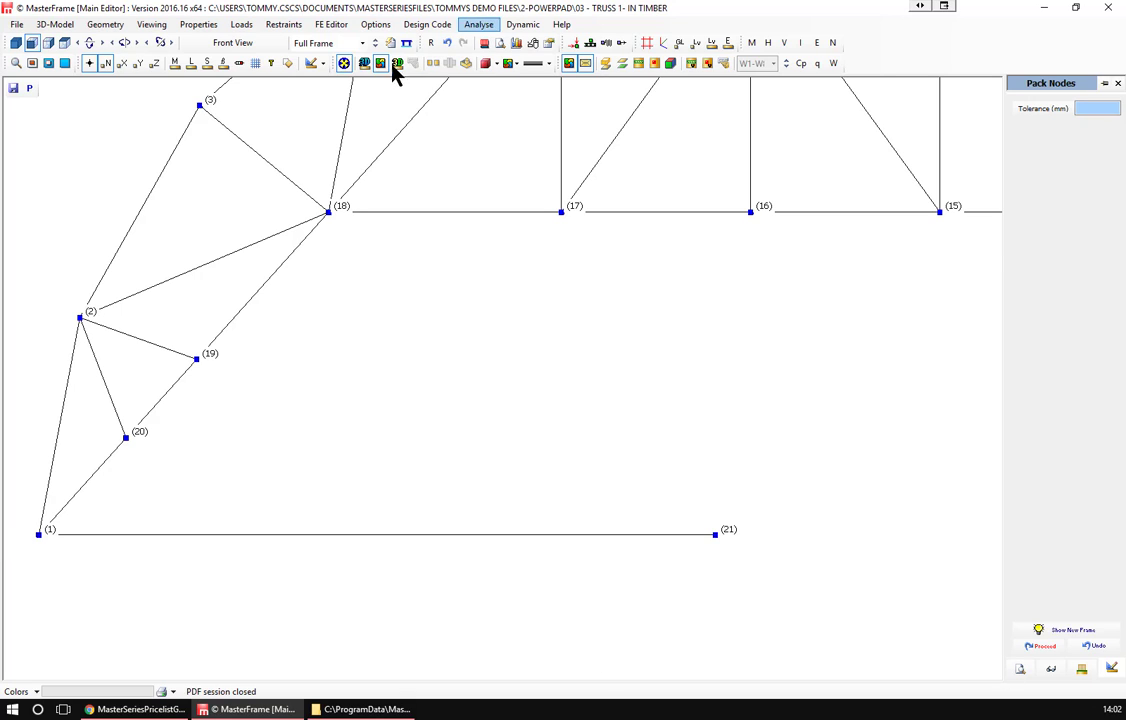
click(431, 45)
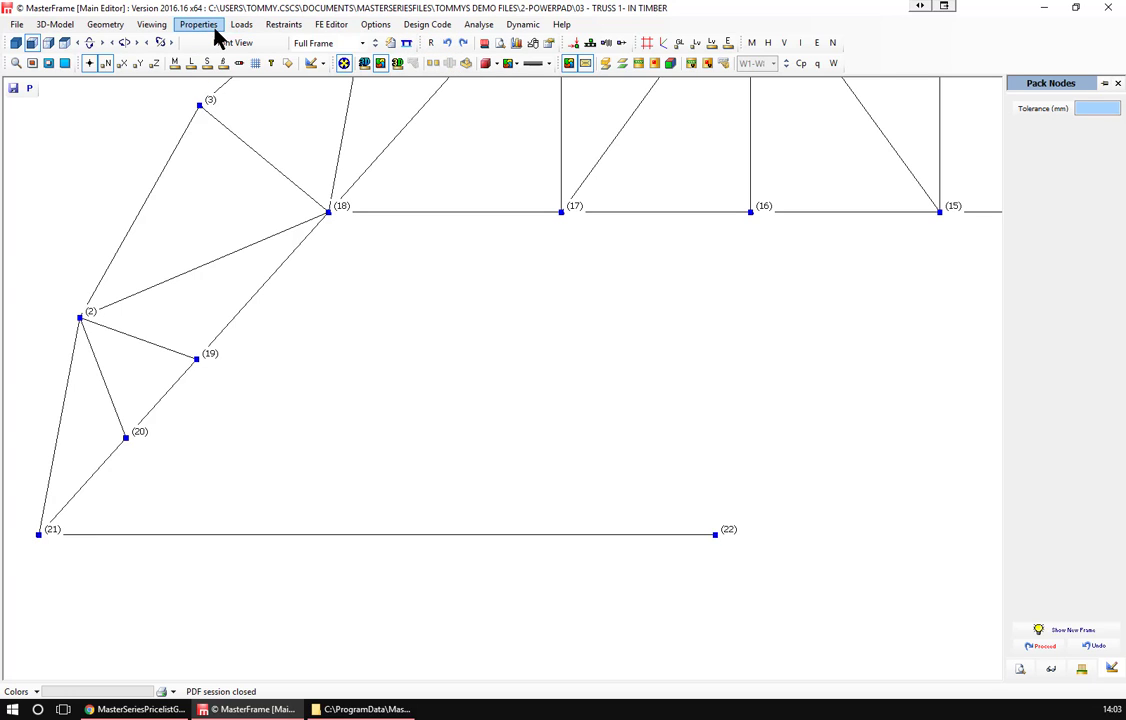
Add node 22, the free end of the steel beam, to the fixed static supports.
click(285, 27)
mouse_move(370, 42)
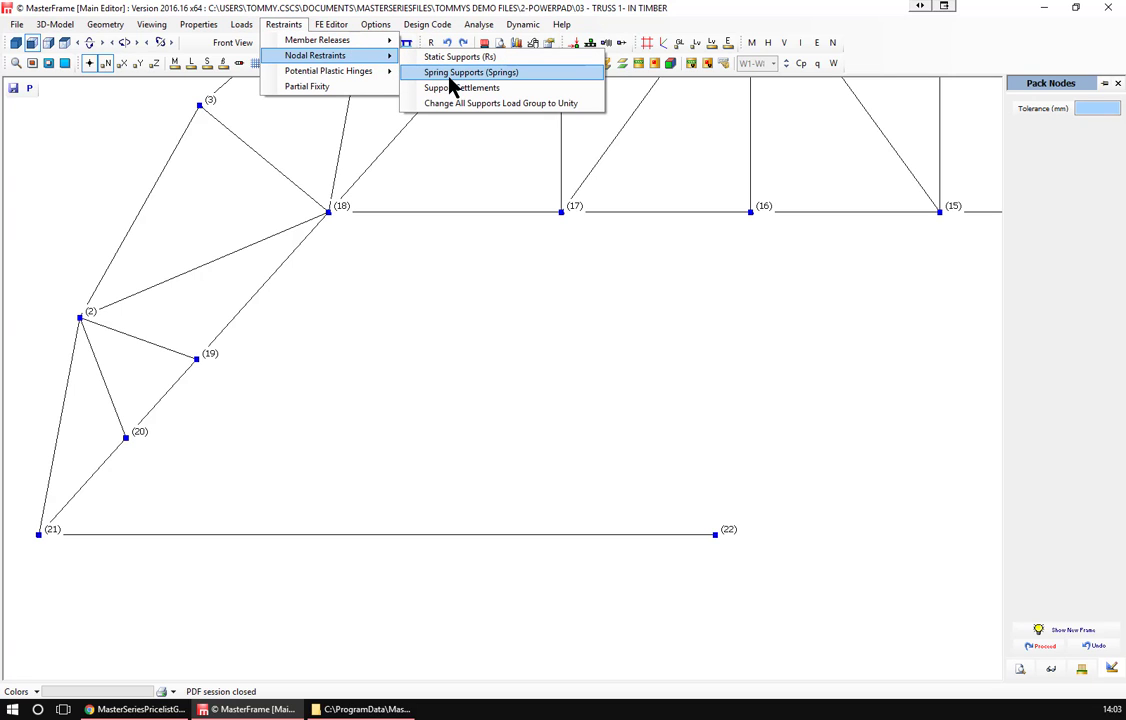
click(455, 58)
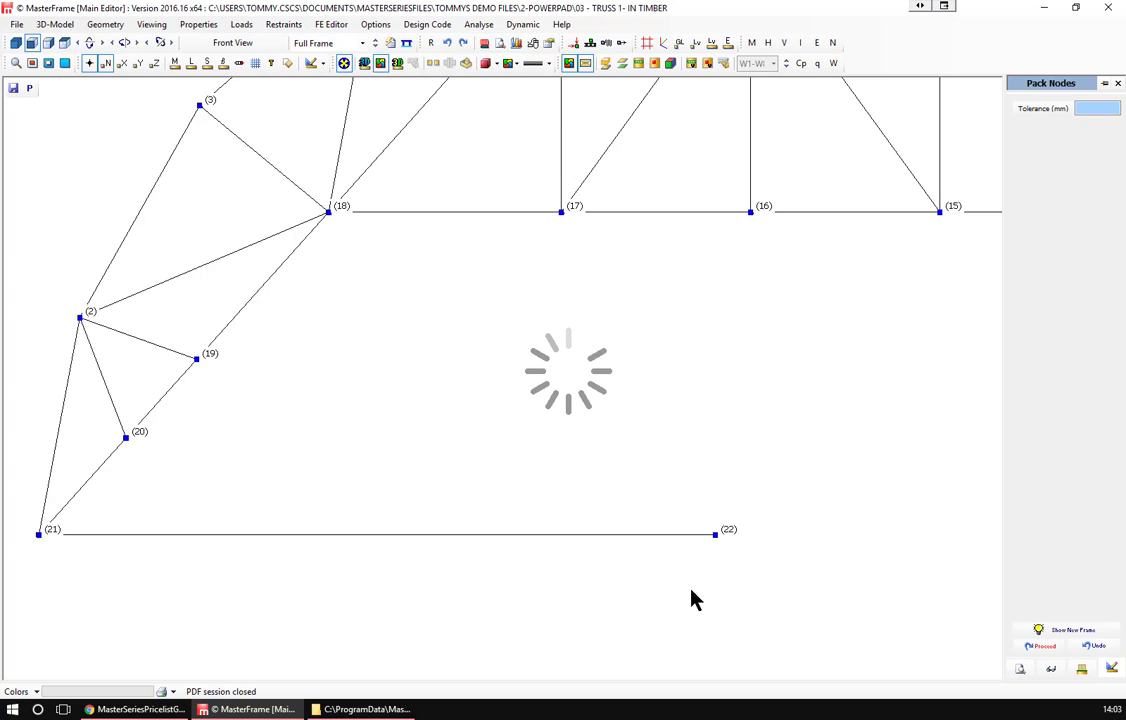
click(807, 507)
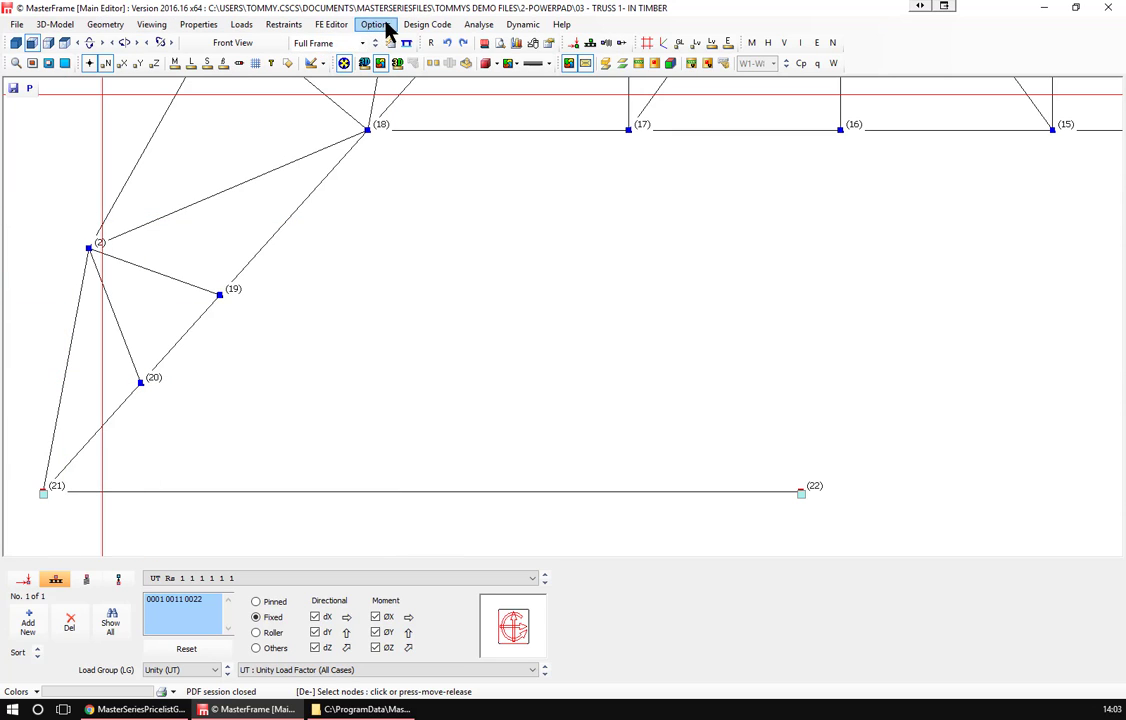
Analyse the model as a plane frame, accepting the packing of unused nodes and members, and close MasterFrame.
click(475, 28)
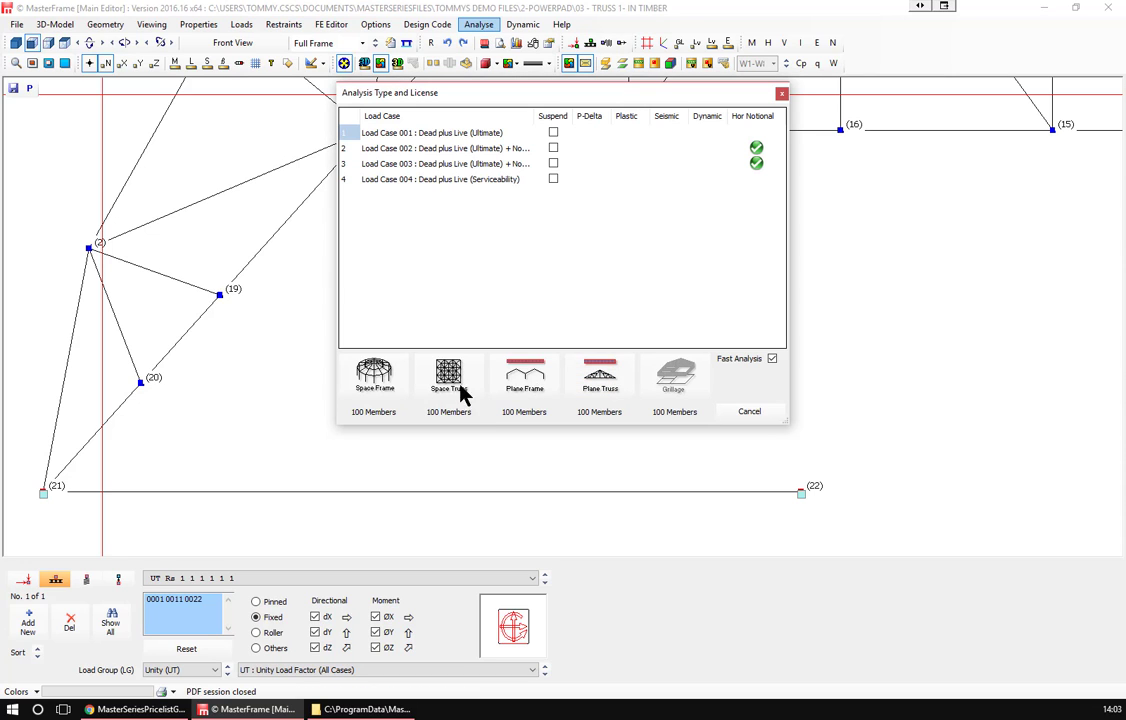
click(524, 378)
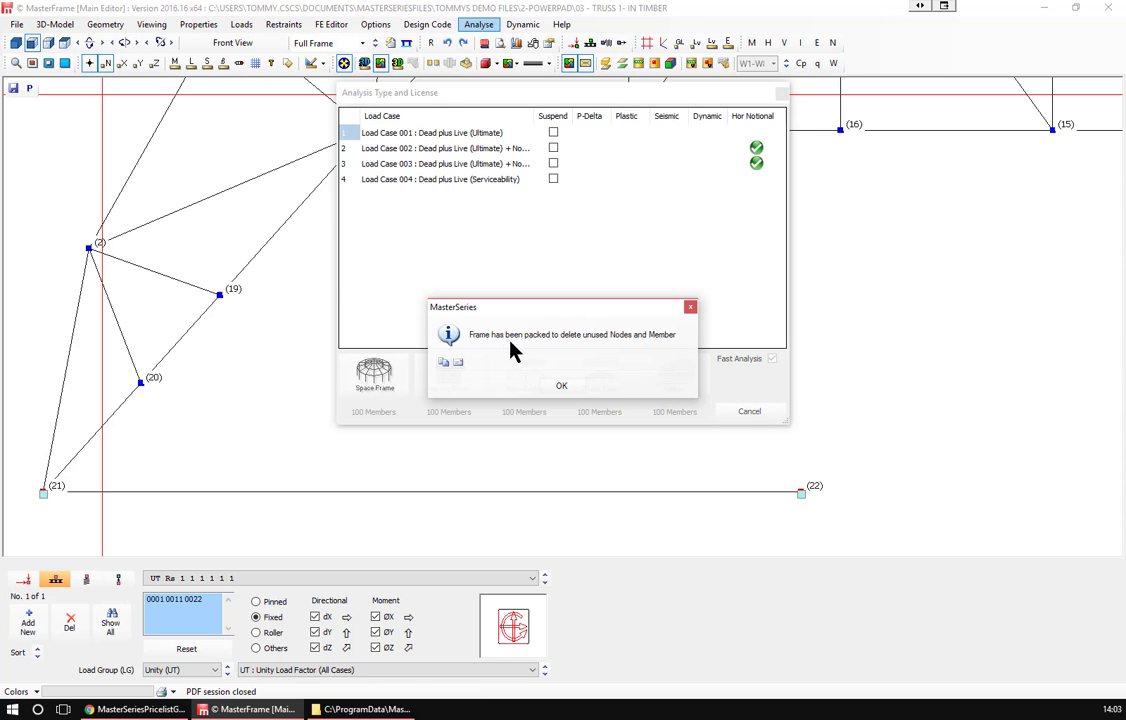
click(564, 386)
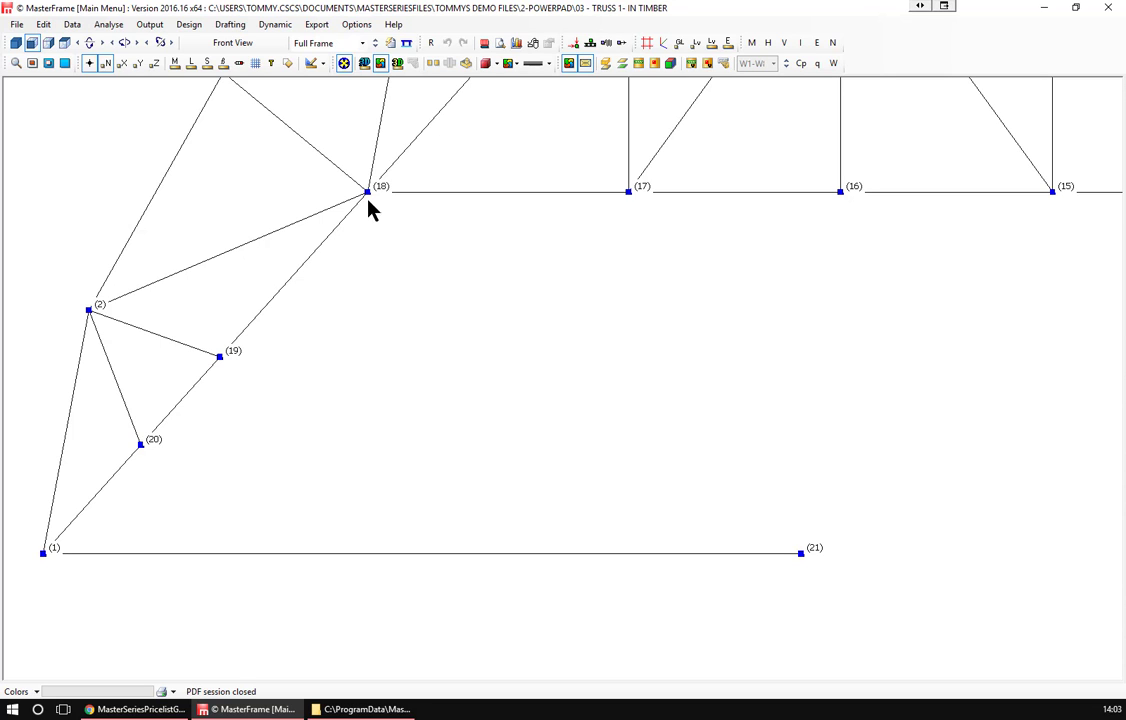
click(1108, 7)
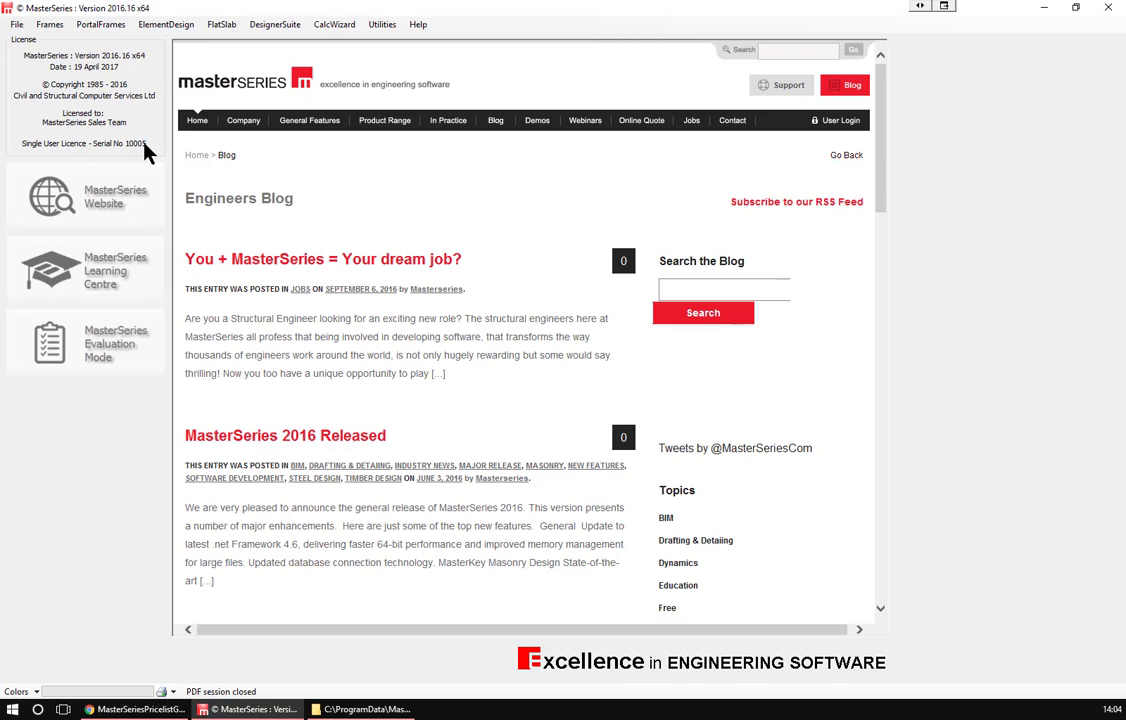
Switch to the browser through the MasterSeries Learning Centre and play the PowerPad 2016 training video.
click(88, 290)
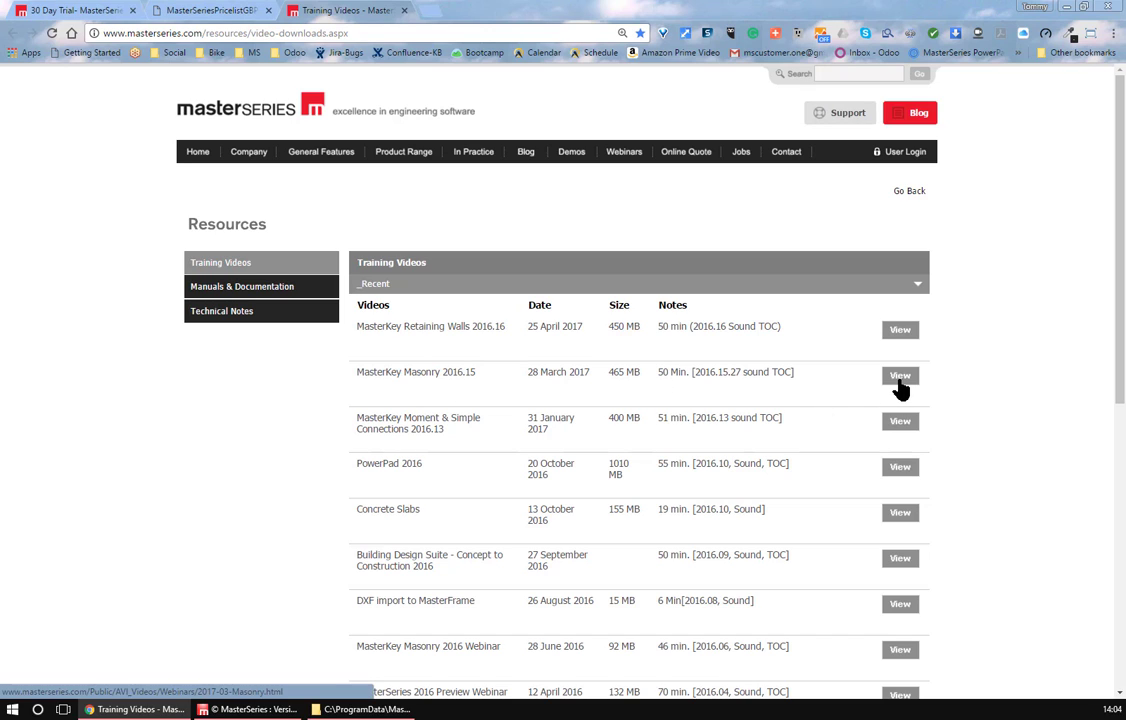
click(900, 470)
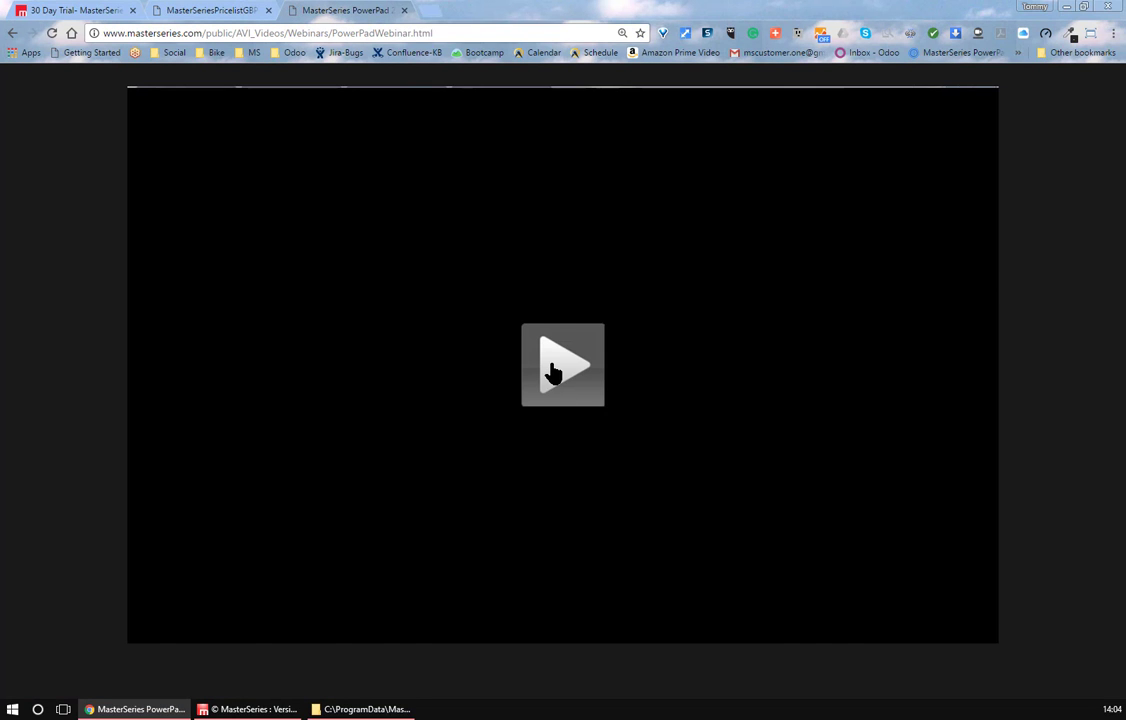
click(553, 369)
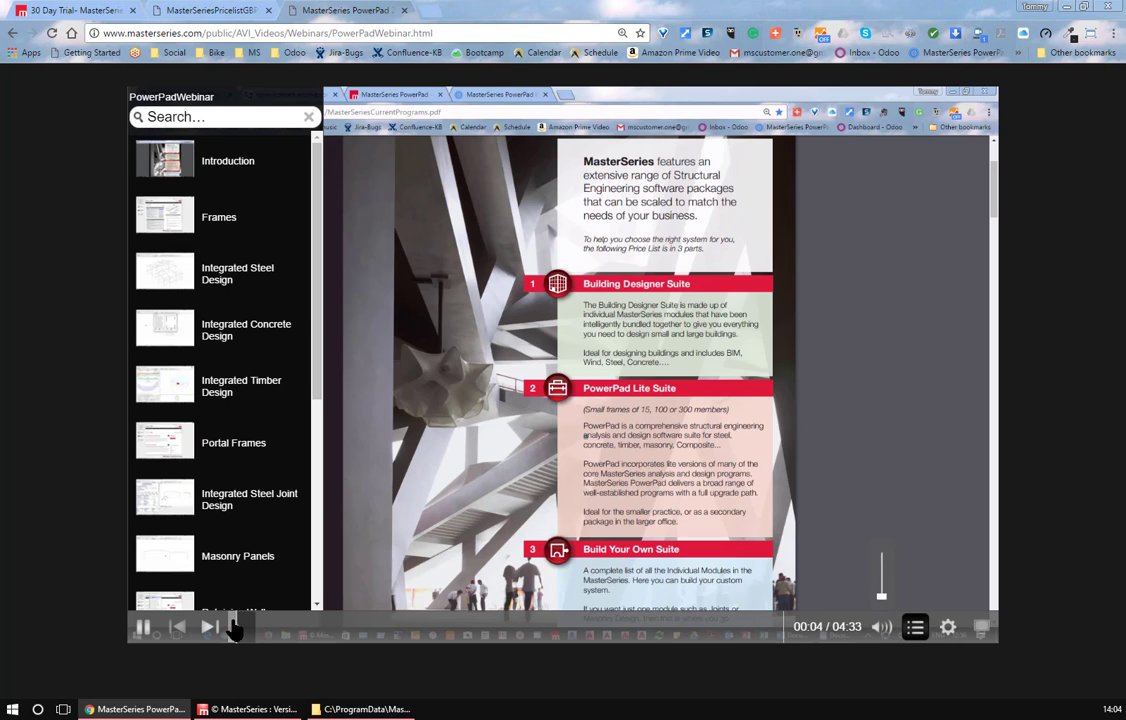
Skip through the webinar's introduction, sample the Integrated Concrete Design and Portal Frames chapters, and look over the full chapter list.
click(264, 628)
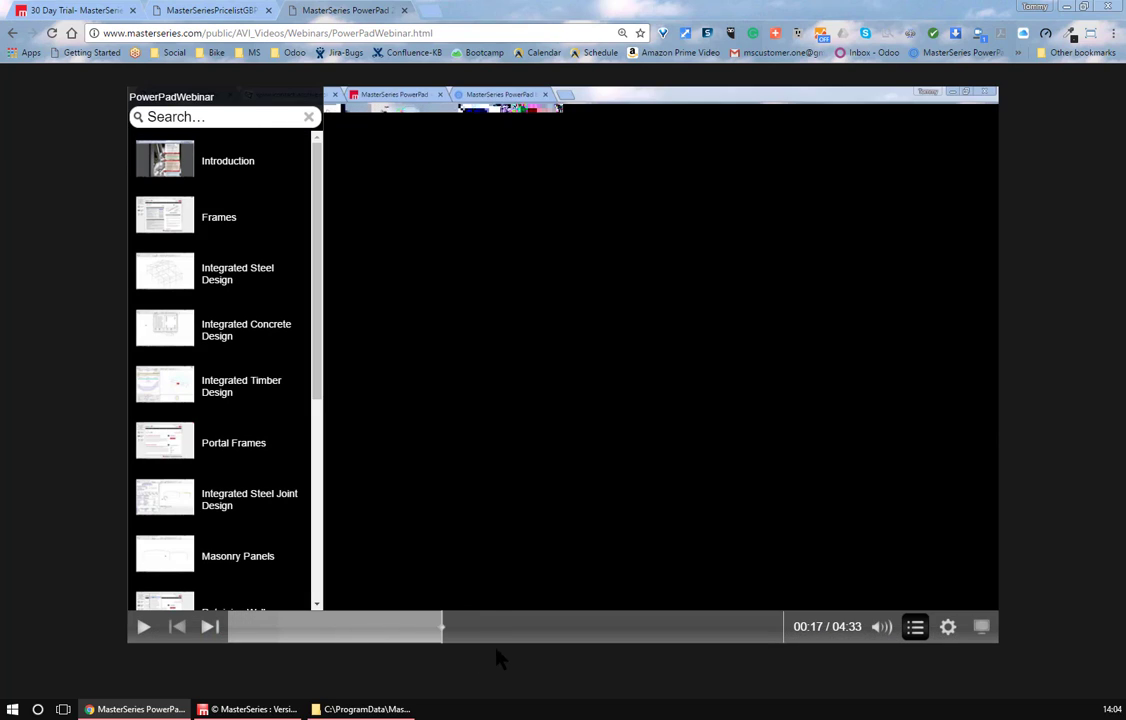
click(551, 645)
click(727, 645)
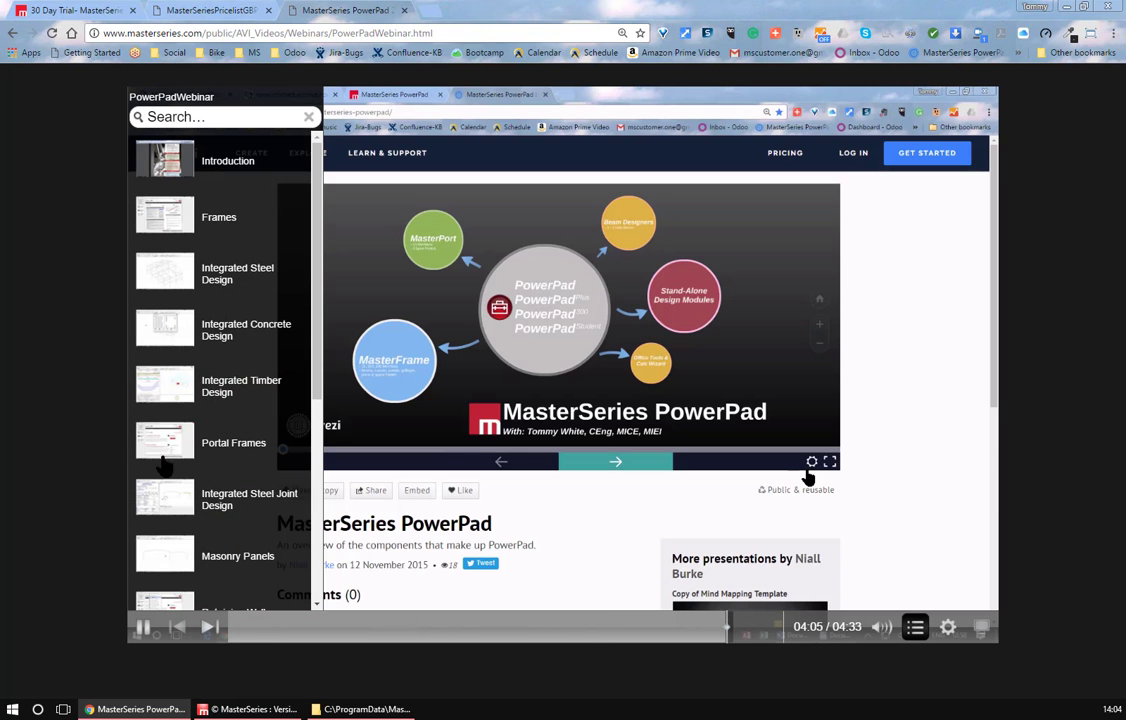
click(156, 322)
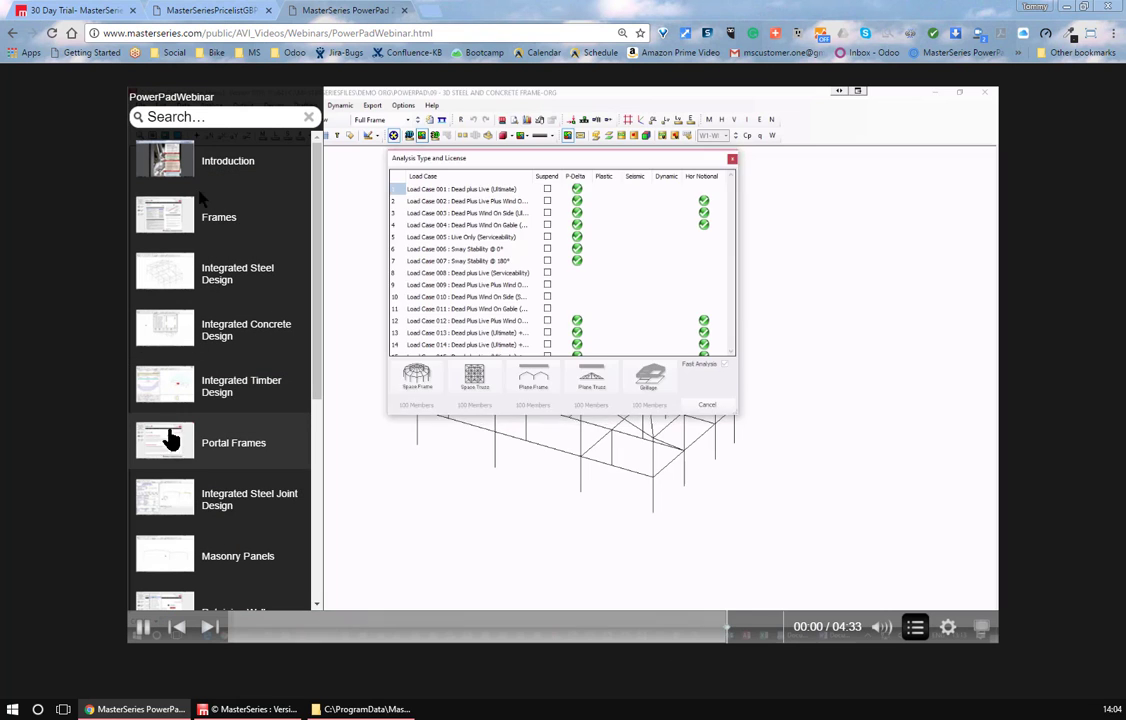
click(170, 456)
scroll(180, 552, down, 3)
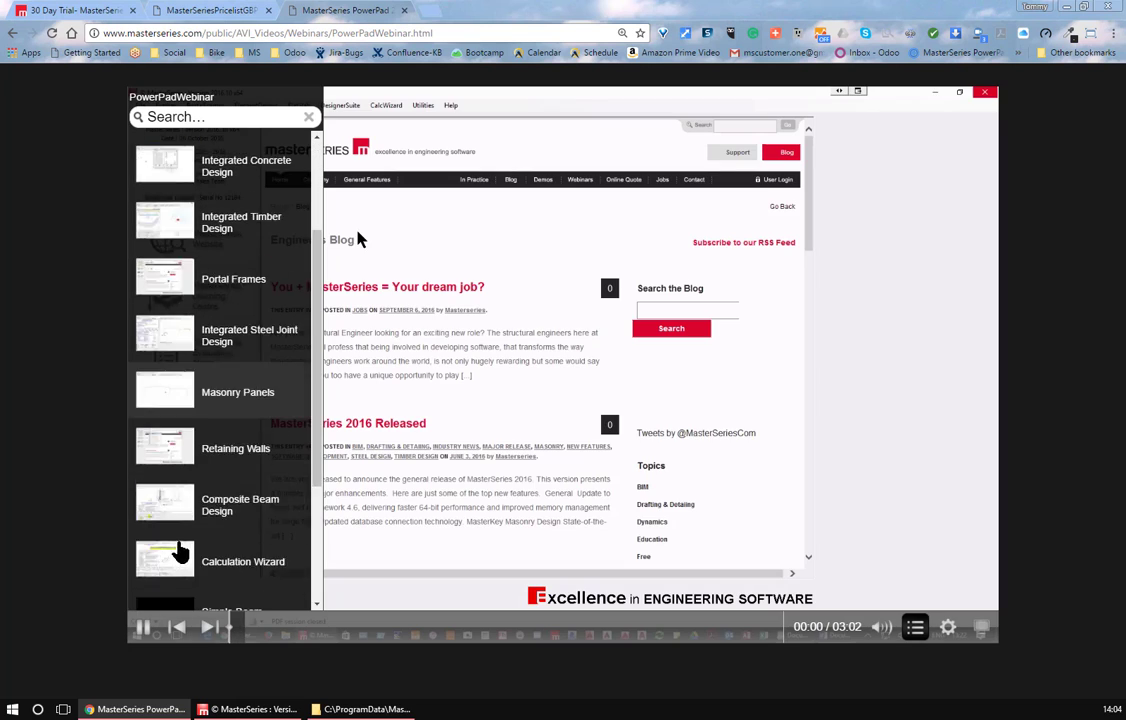
scroll(180, 552, down, 3)
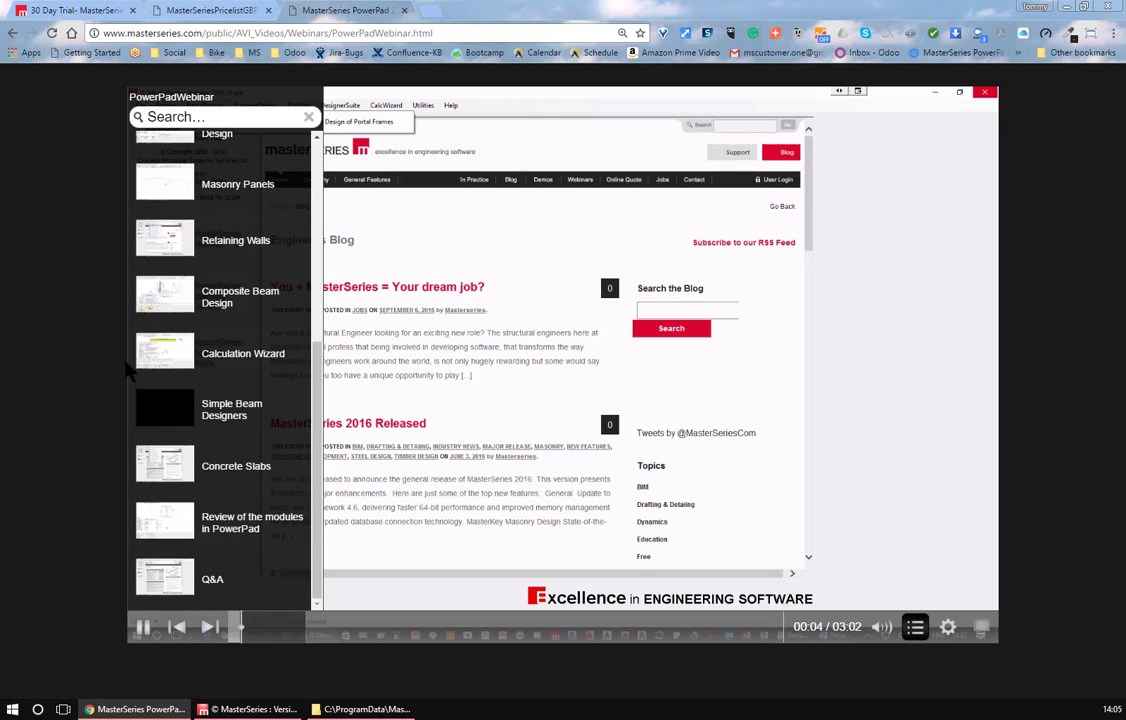
Close the webinar, return from the 30 Day Trial page to the MasterSeries home page, and open the Lite Suite's PowerPad product page.
click(404, 10)
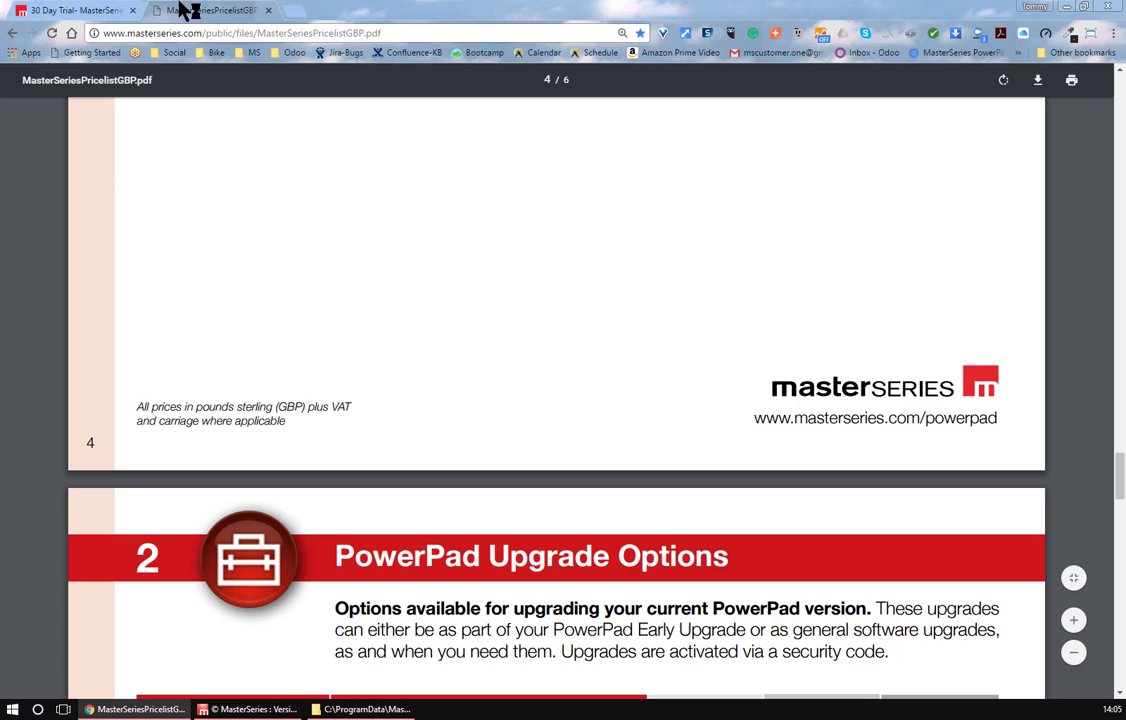
click(93, 12)
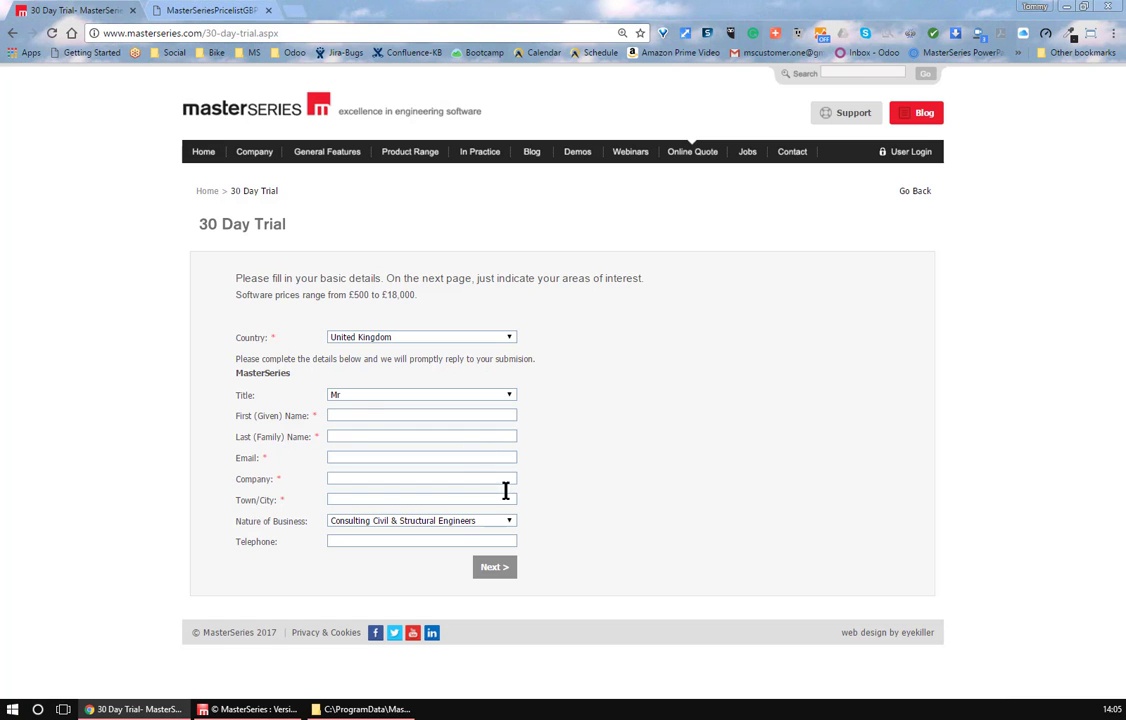
click(12, 33)
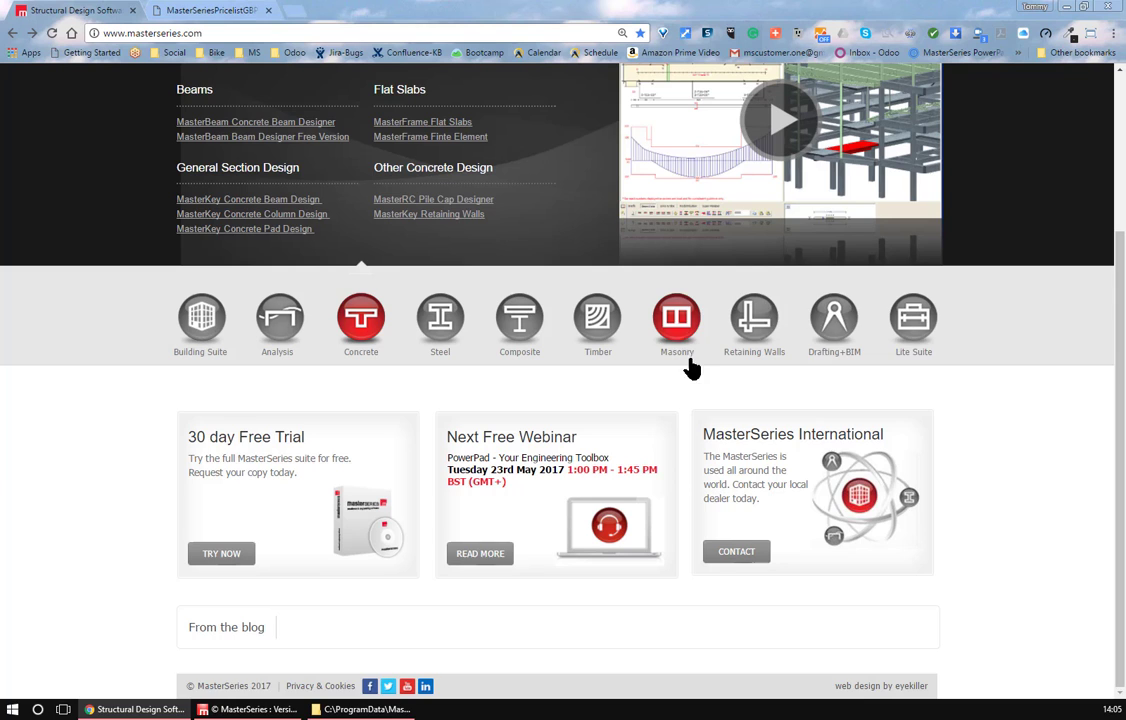
click(917, 337)
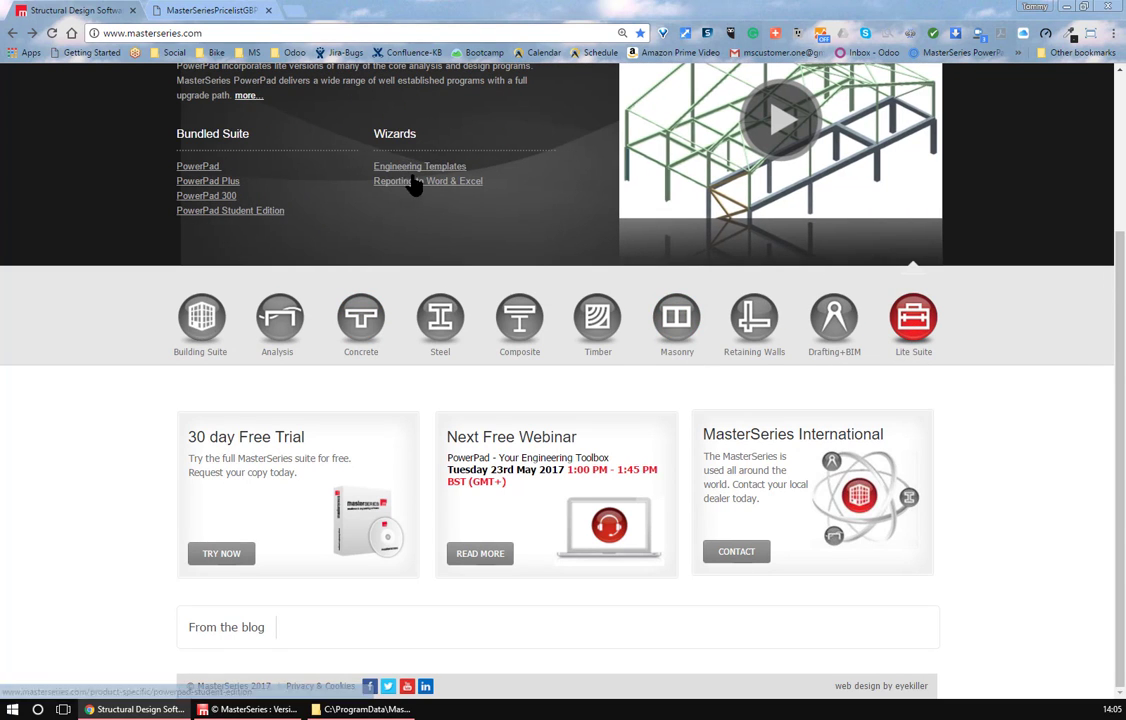
click(199, 168)
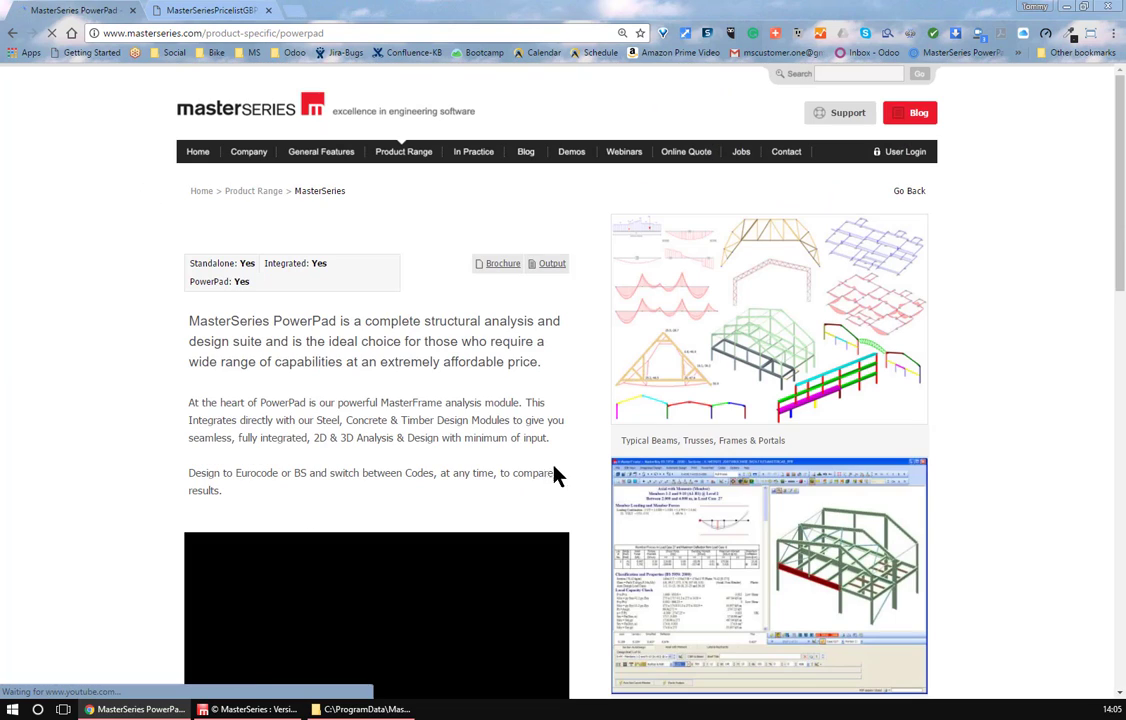
Open the PowerPad sample output PDF at 80% zoom and review its contents list, frame geometry and load diagrams.
click(553, 266)
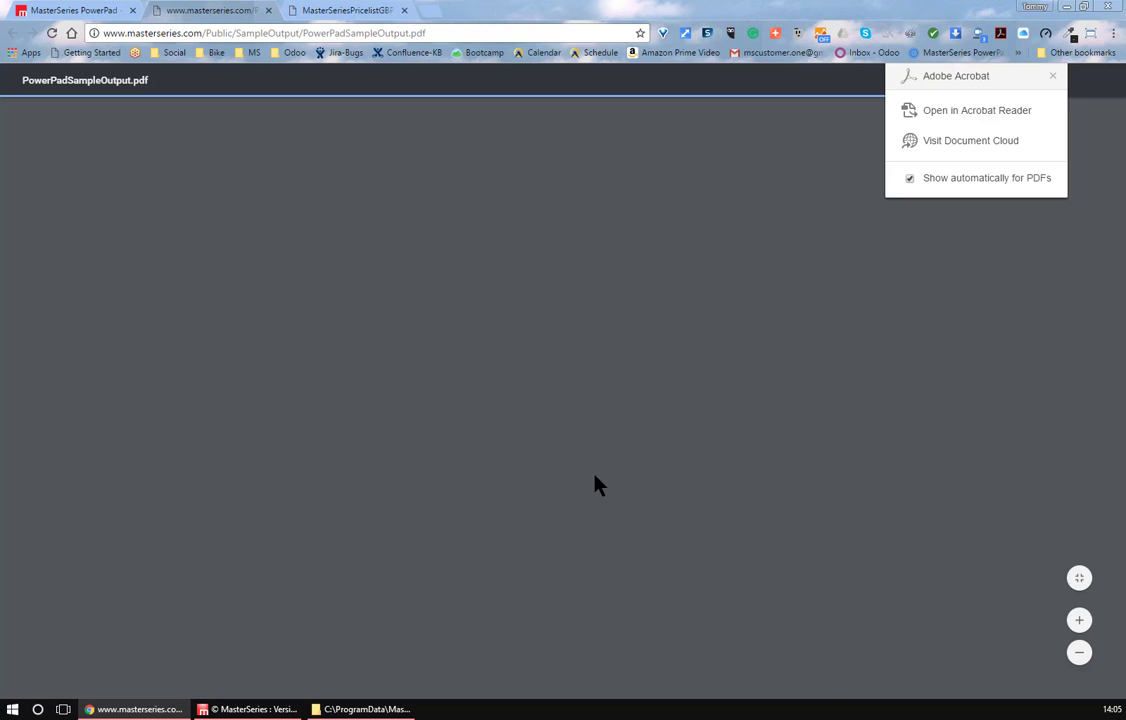
ctrl+scroll(593, 390, down, 2)
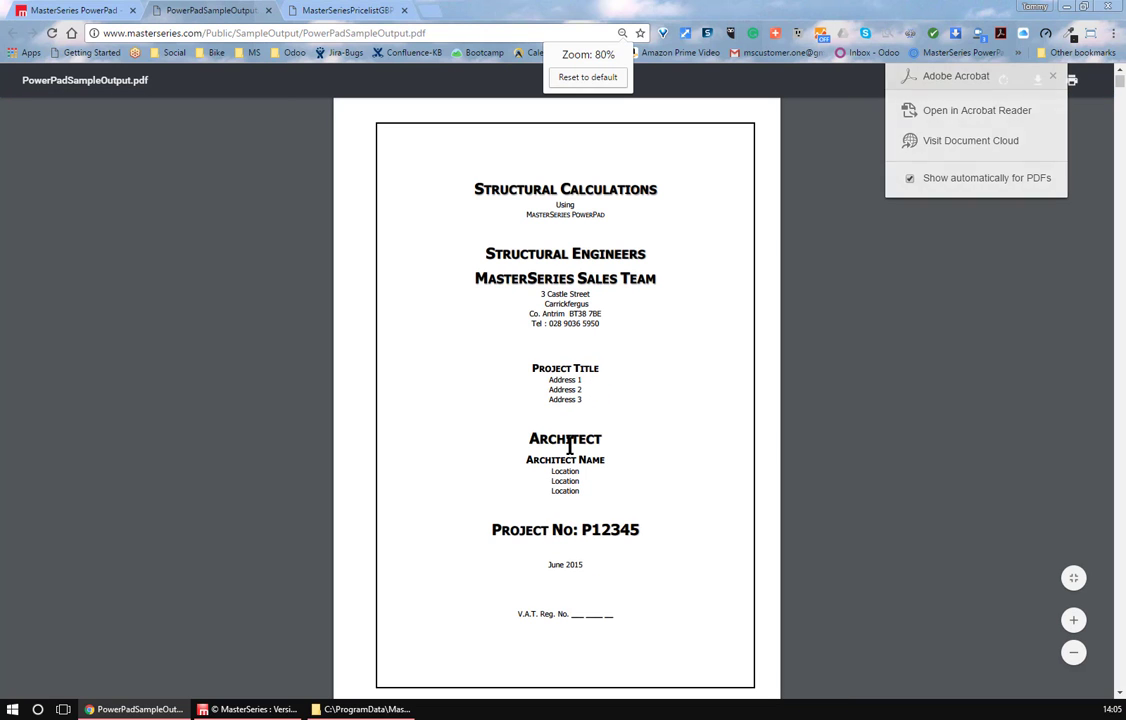
scroll(570, 446, down, 5)
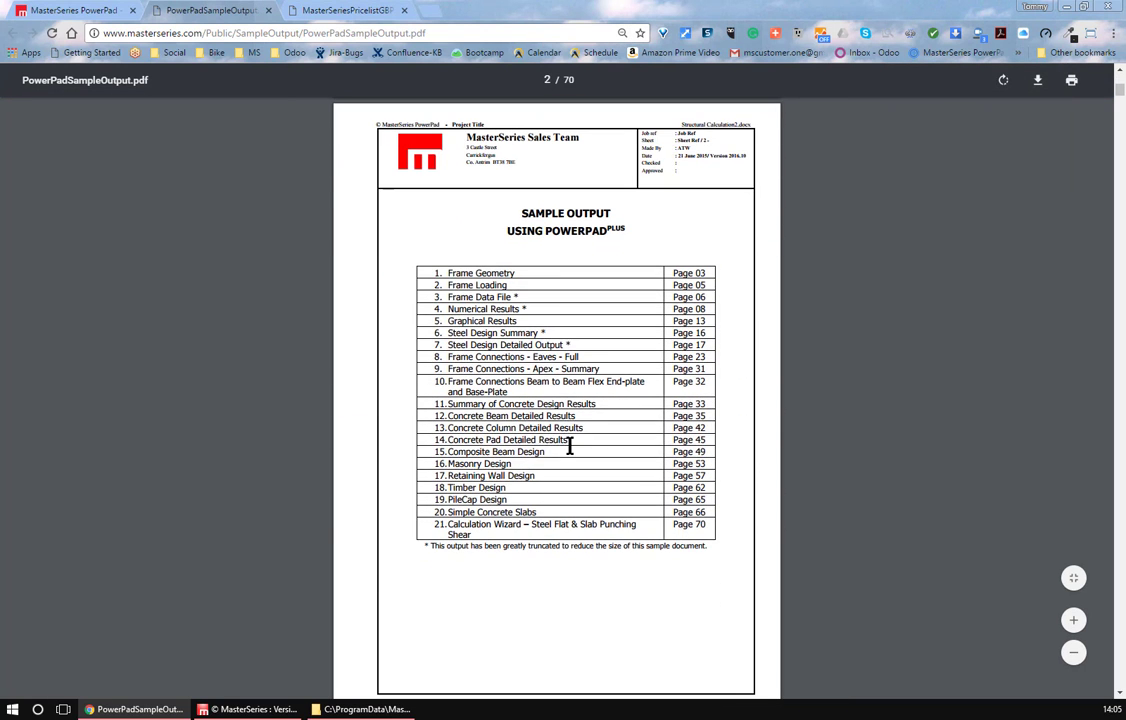
scroll(549, 428, down, 5)
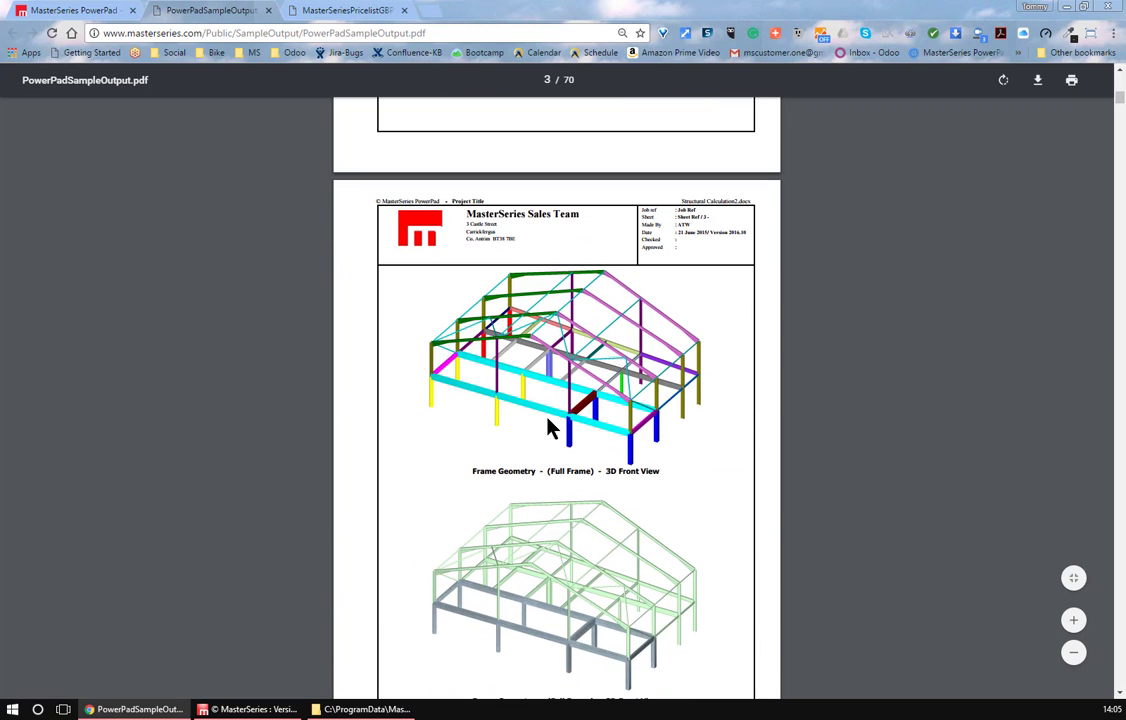
scroll(549, 428, down, 5)
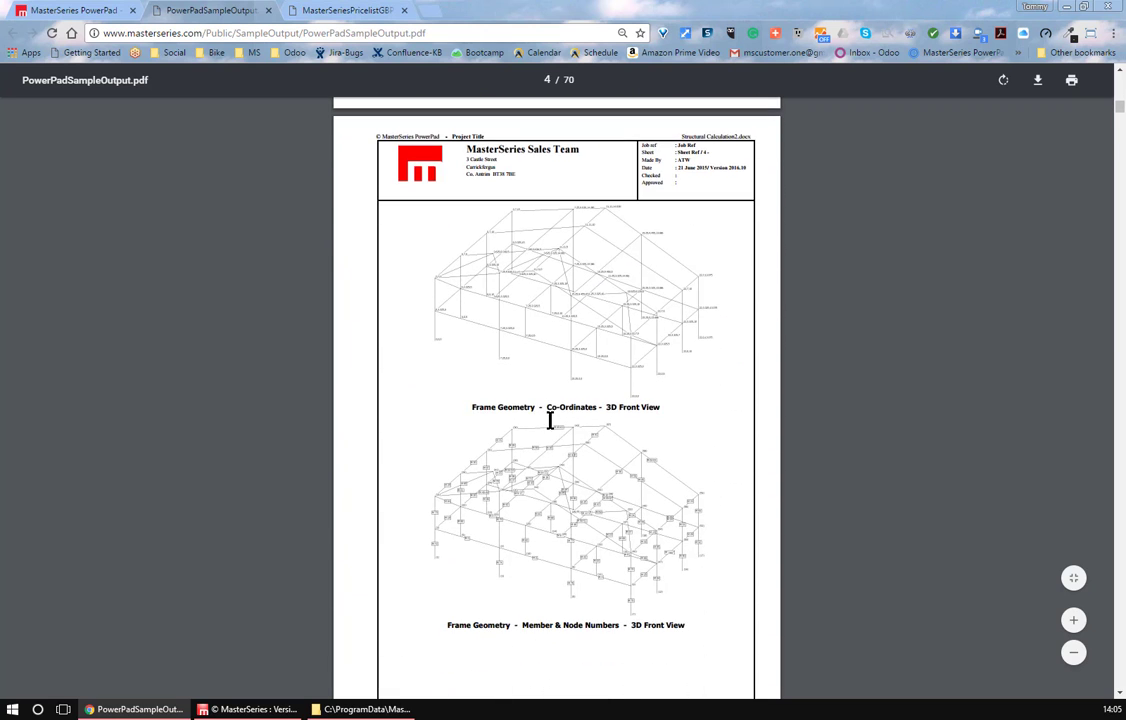
scroll(557, 432, down, 1)
scroll(557, 432, down, 3)
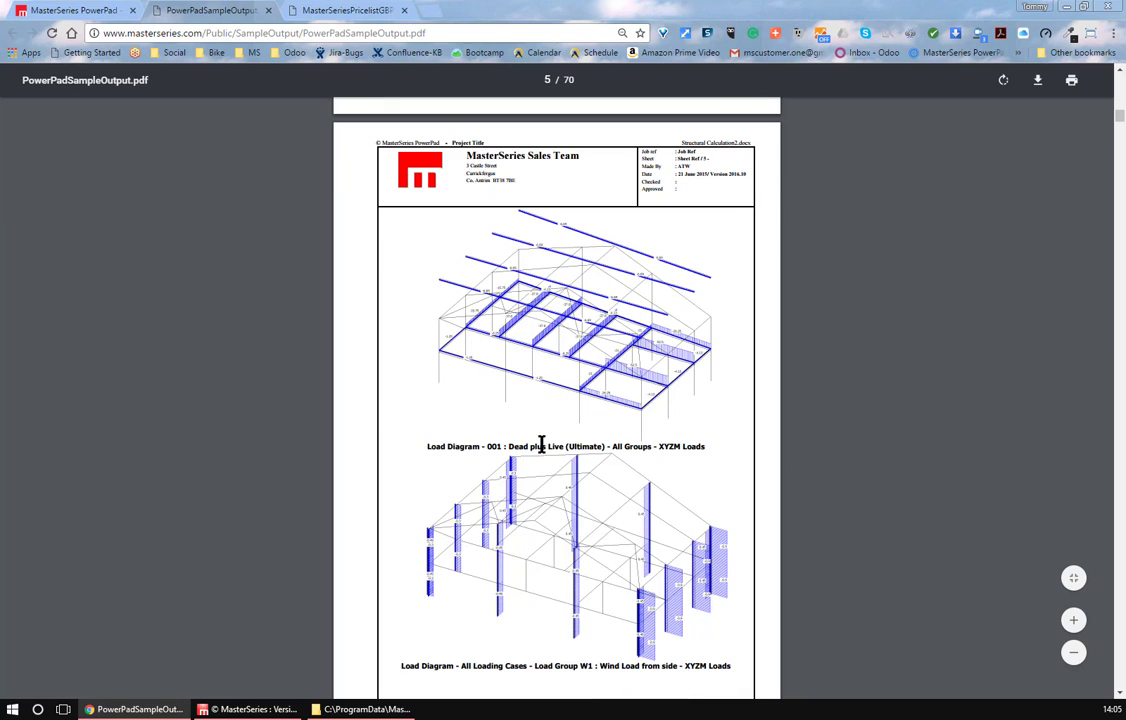
Review the sample output's load diagrams, loading cases and load combinations, and the nodal coordinates and member properties.
drag(509, 446, 604, 446)
scroll(447, 495, down, 5)
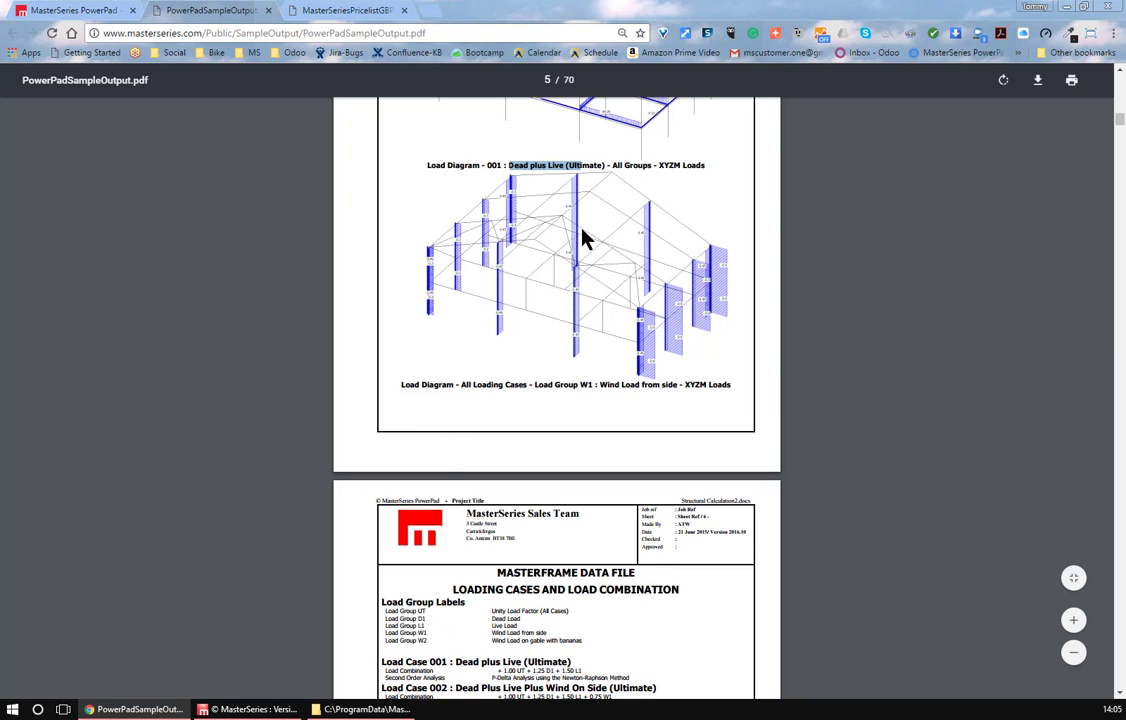
scroll(505, 367, down, 1)
scroll(520, 380, down, 6)
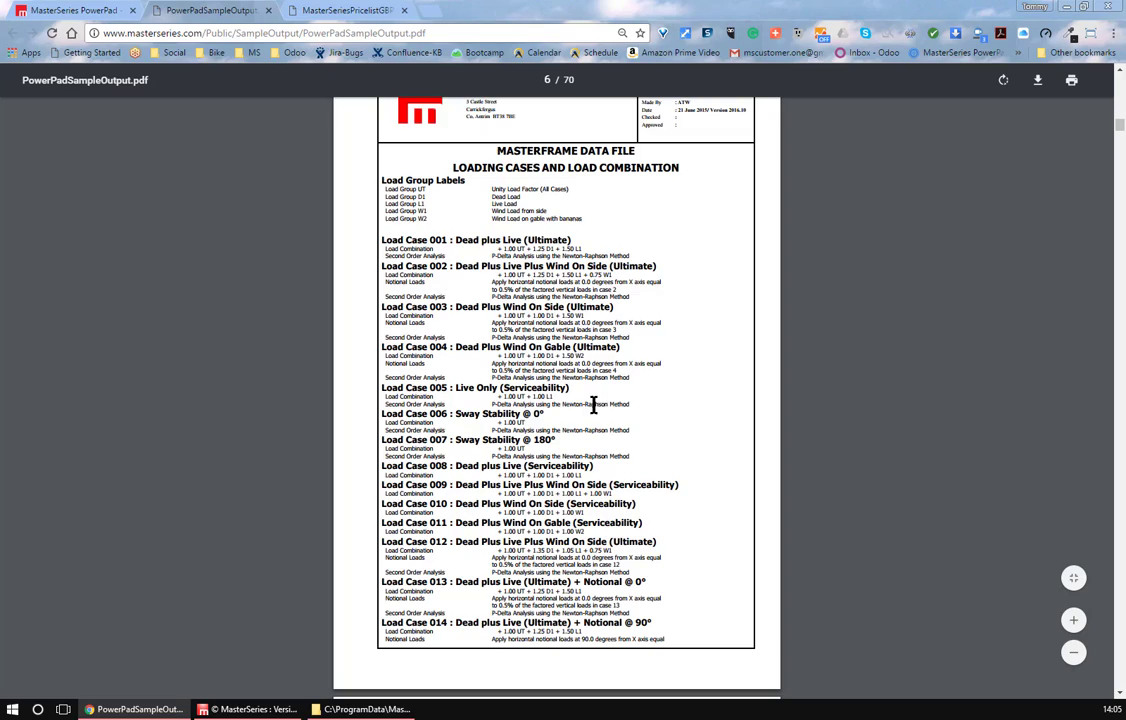
scroll(575, 425, down, 7)
scroll(582, 441, down, 20)
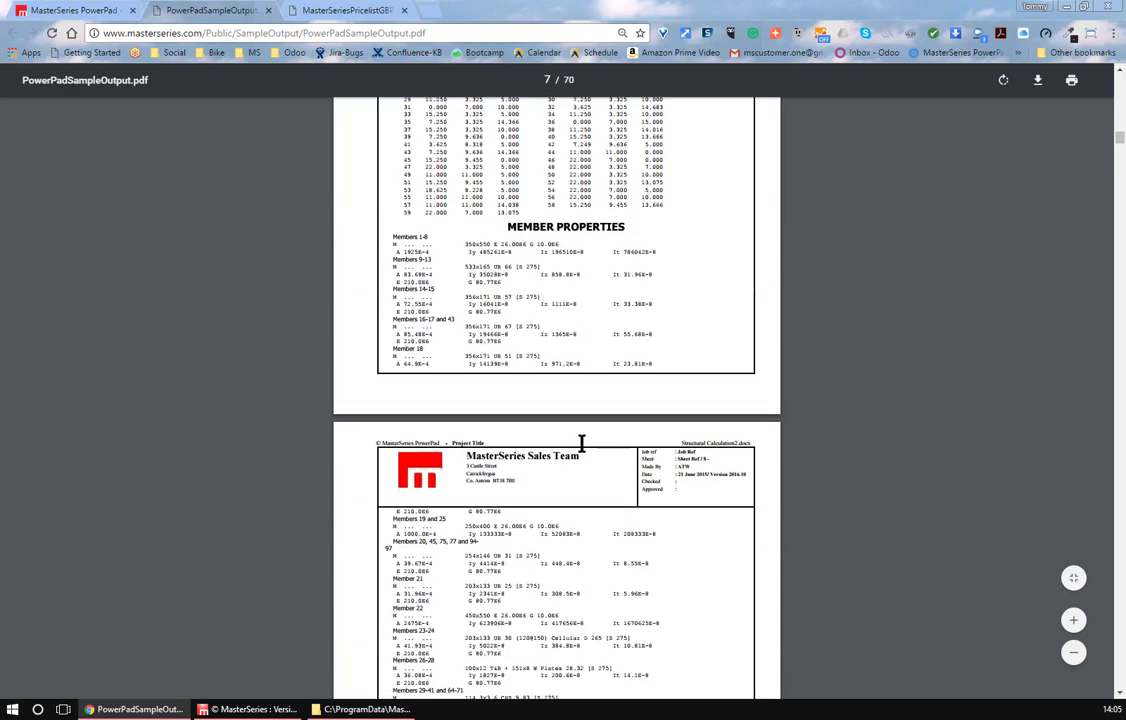
Look through the Numerical Results pages covering nodal deflections, member forces and support reactions.
scroll(581, 441, down, 9)
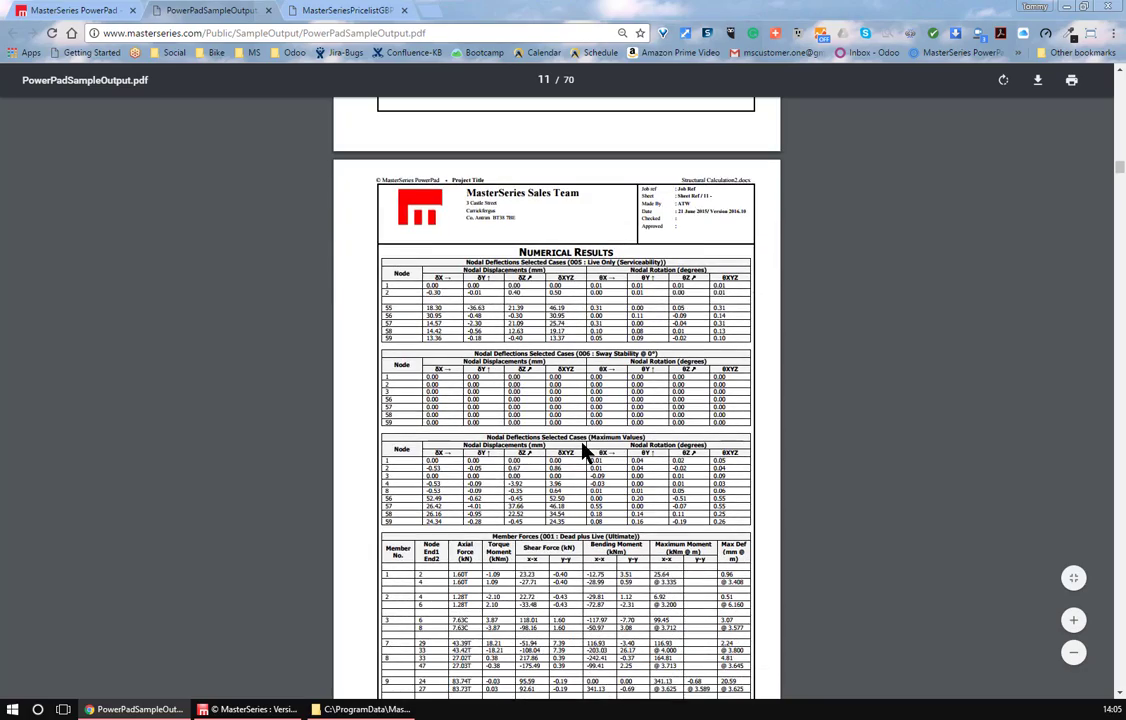
scroll(570, 400, down, 8)
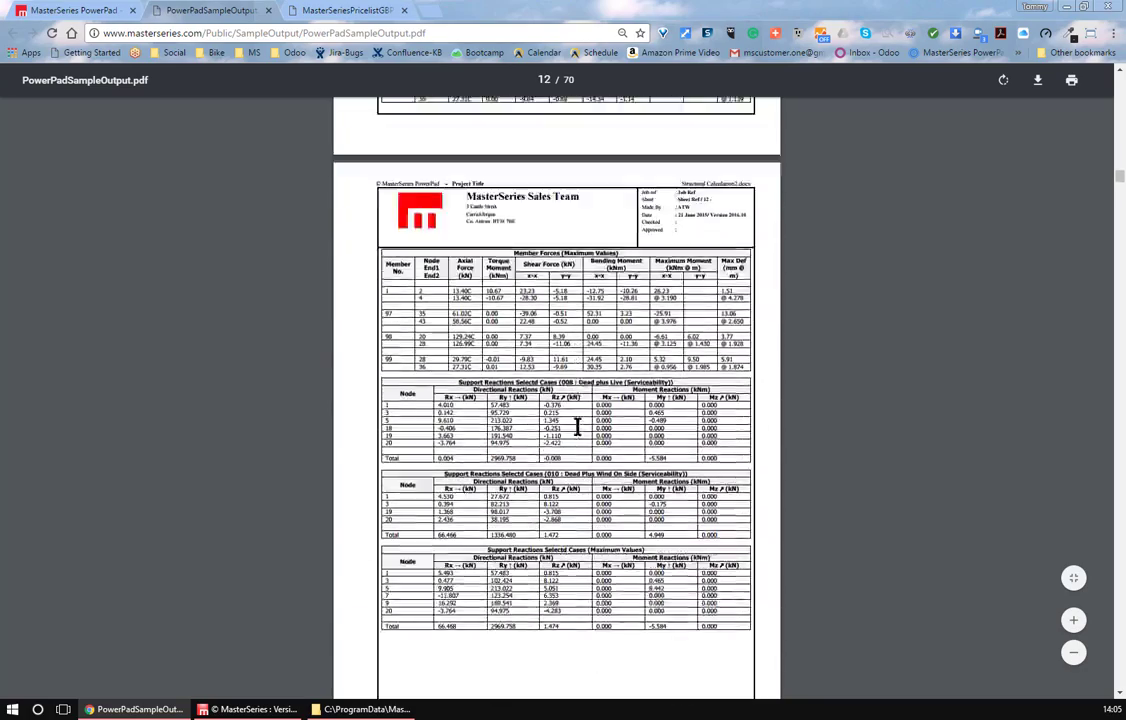
scroll(577, 427, down, 5)
scroll(513, 272, up, 7)
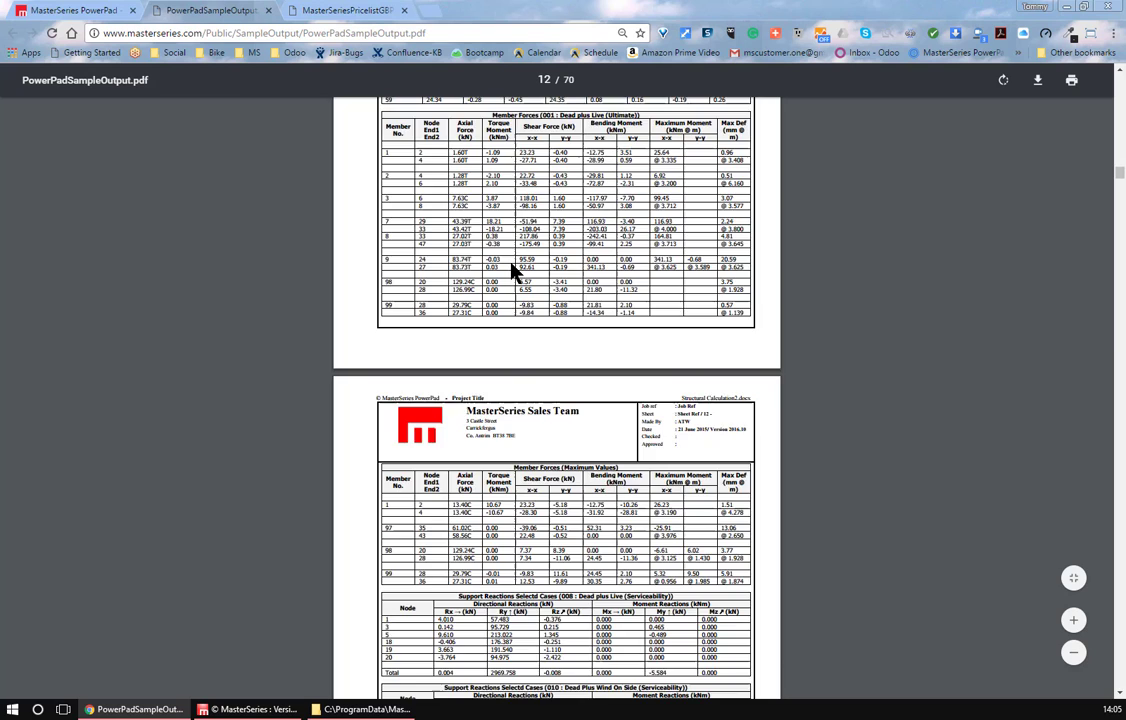
Examine the bending moment, deflected shape, shear force and axial force diagrams, enlarging the page for the first-floor plan view.
scroll(513, 272, down, 9)
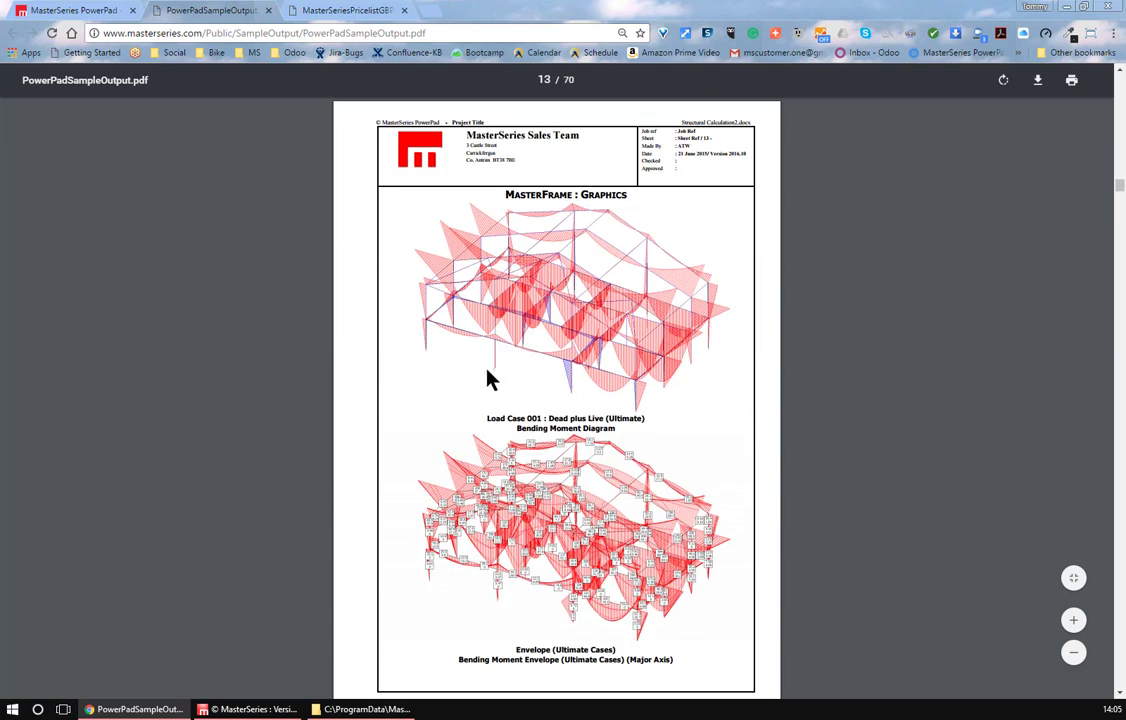
scroll(568, 543, down, 4)
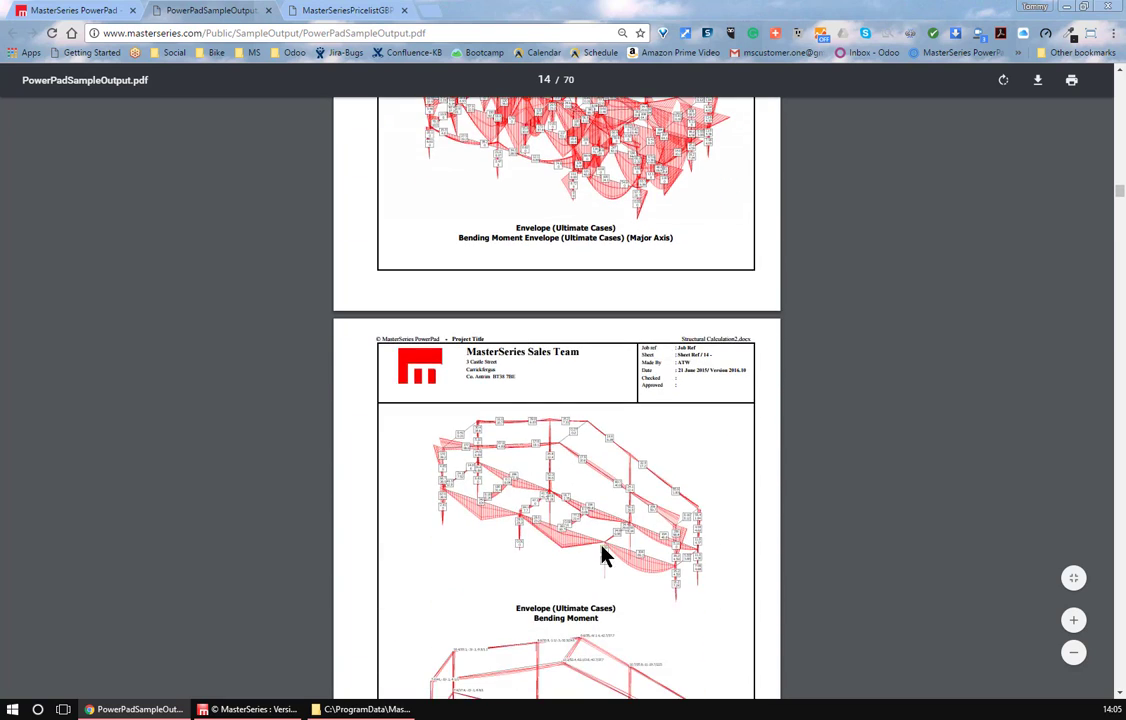
scroll(580, 540, down, 3)
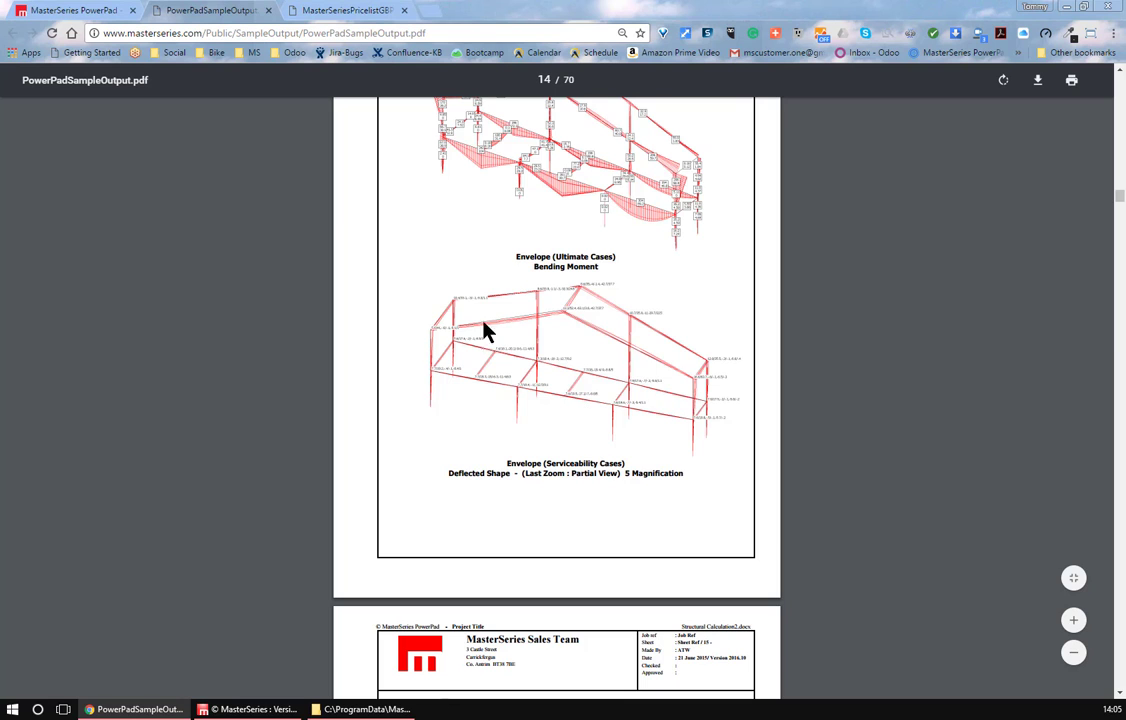
scroll(500, 503, down, 5)
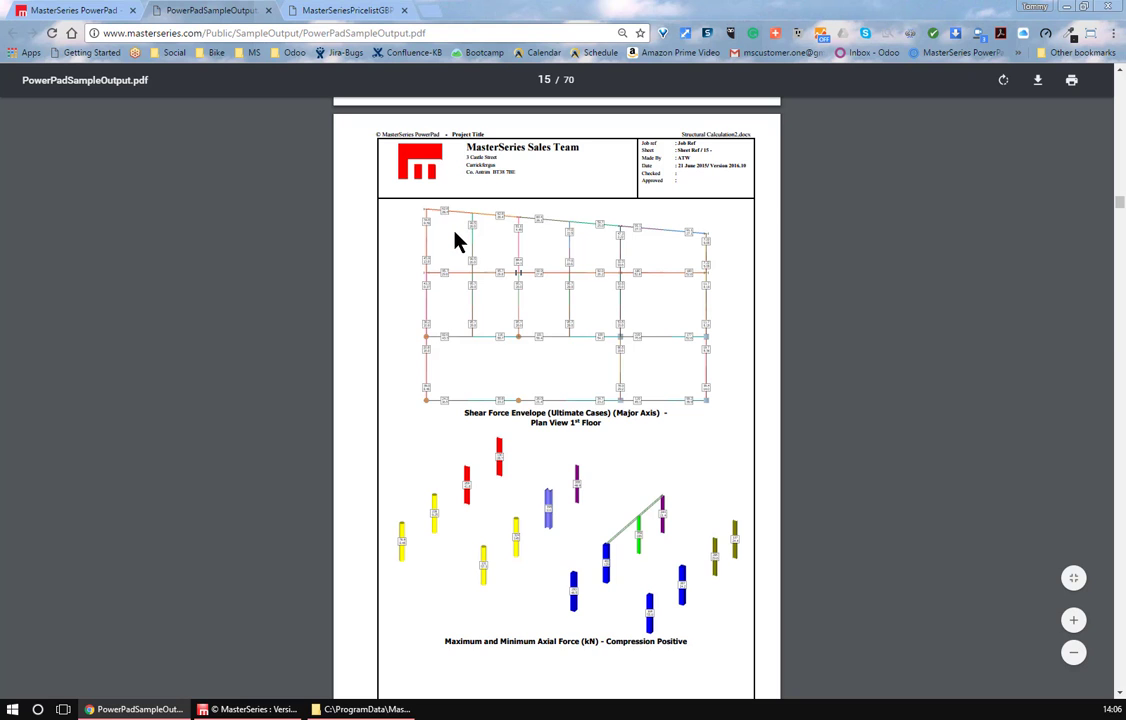
ctrl+scroll(460, 241, up, 6)
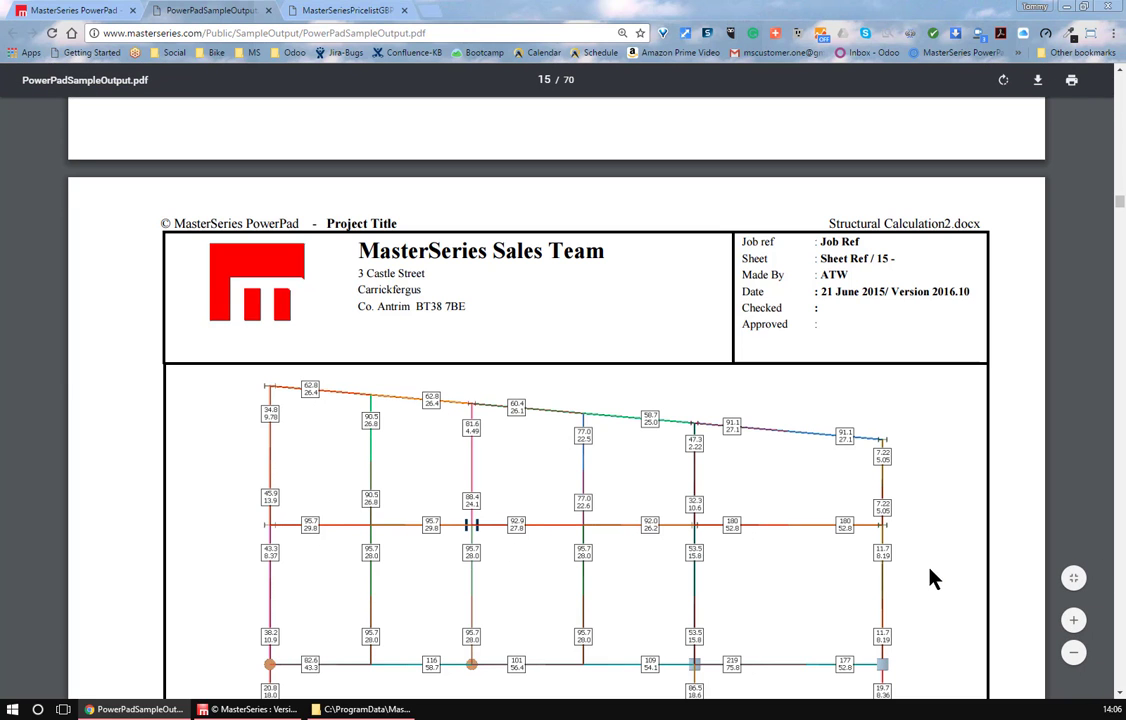
scroll(766, 610, down, 6)
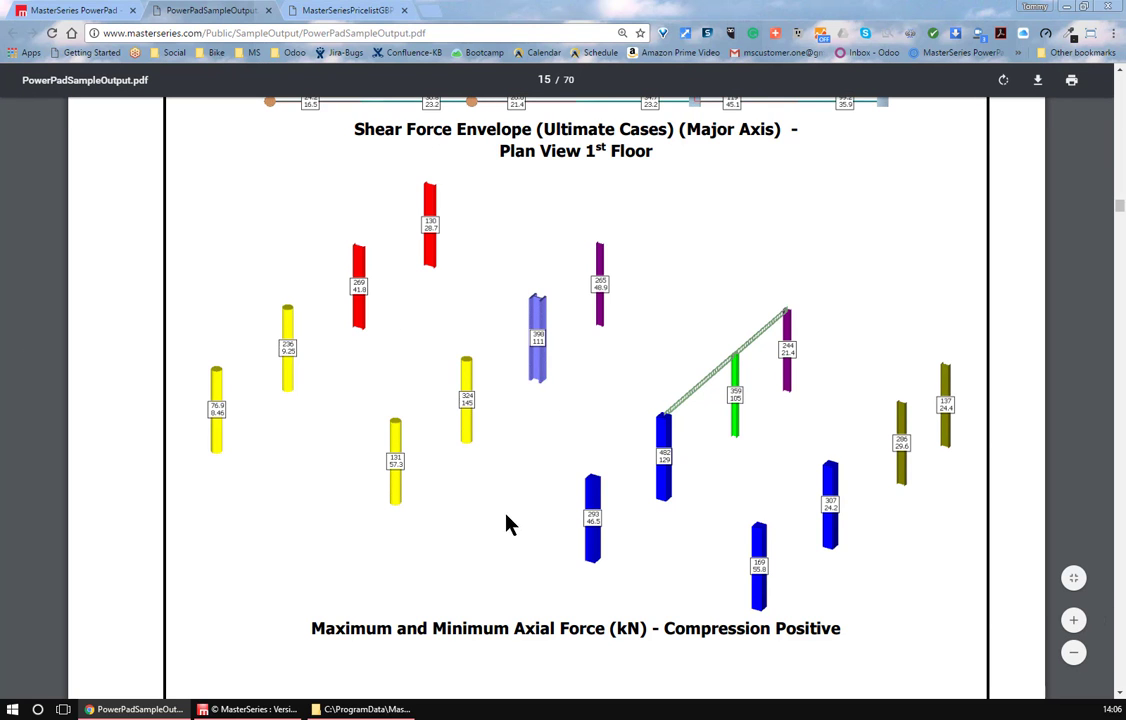
Read through the Steel Design Summary's list of checks for the members, from first row to last.
scroll(615, 443, down, 10)
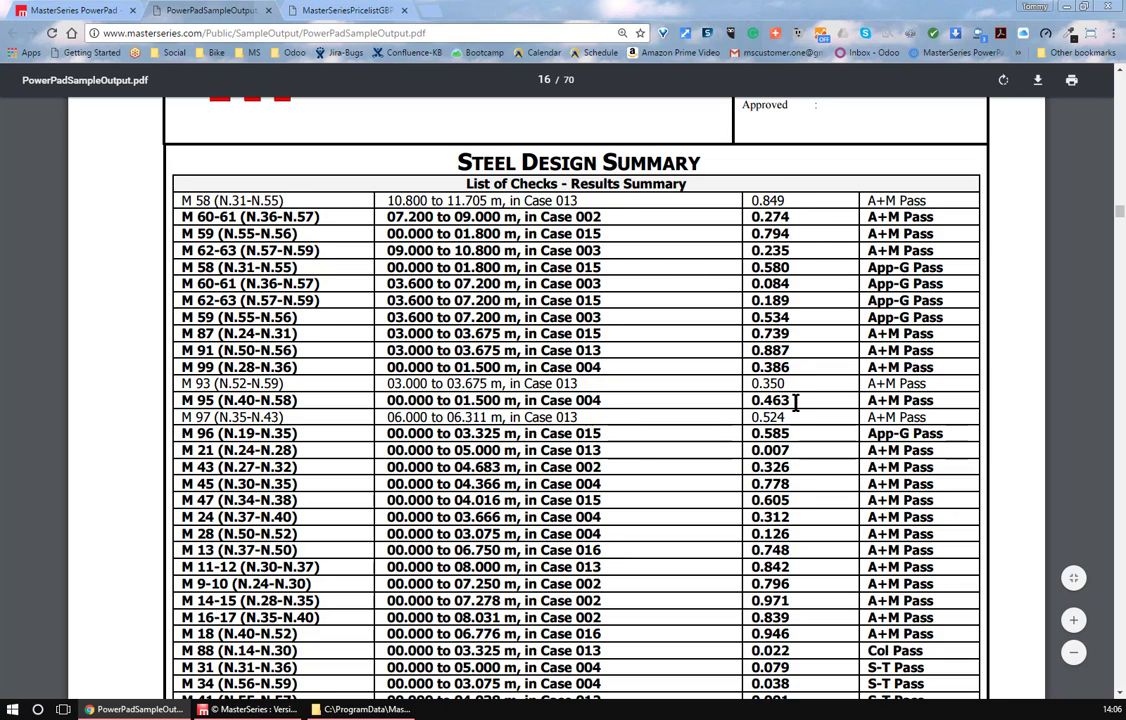
scroll(815, 475, down, 3)
scroll(815, 478, up, 3)
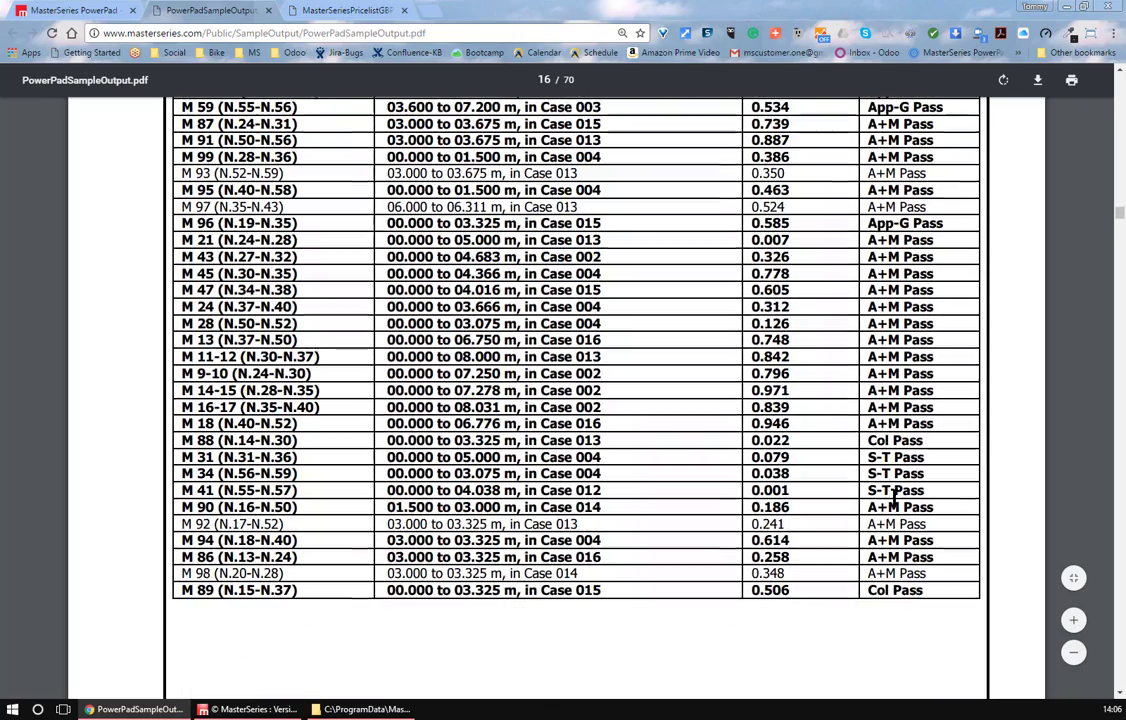
scroll(889, 445, down, 2)
scroll(903, 512, up, 3)
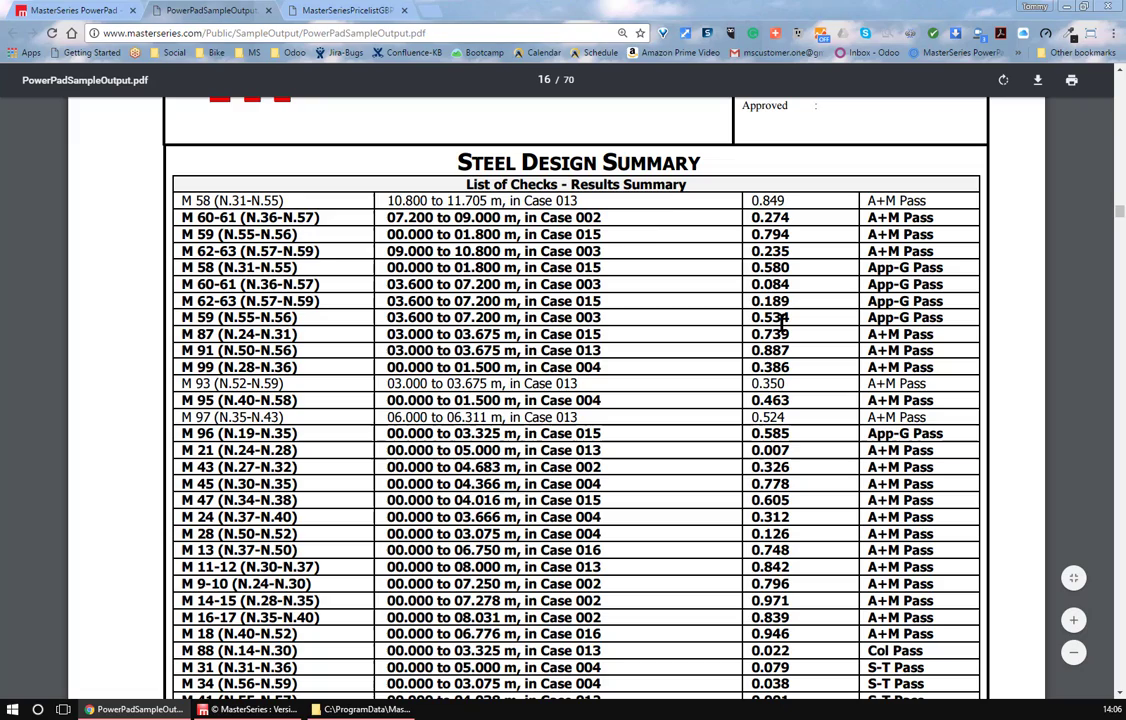
Review the Steel Design Detailed Output, covering the axial-with-moments checks for member 58 and the Appendix-BB stability check for member 59.
scroll(711, 372, down, 15)
scroll(714, 372, down, 6)
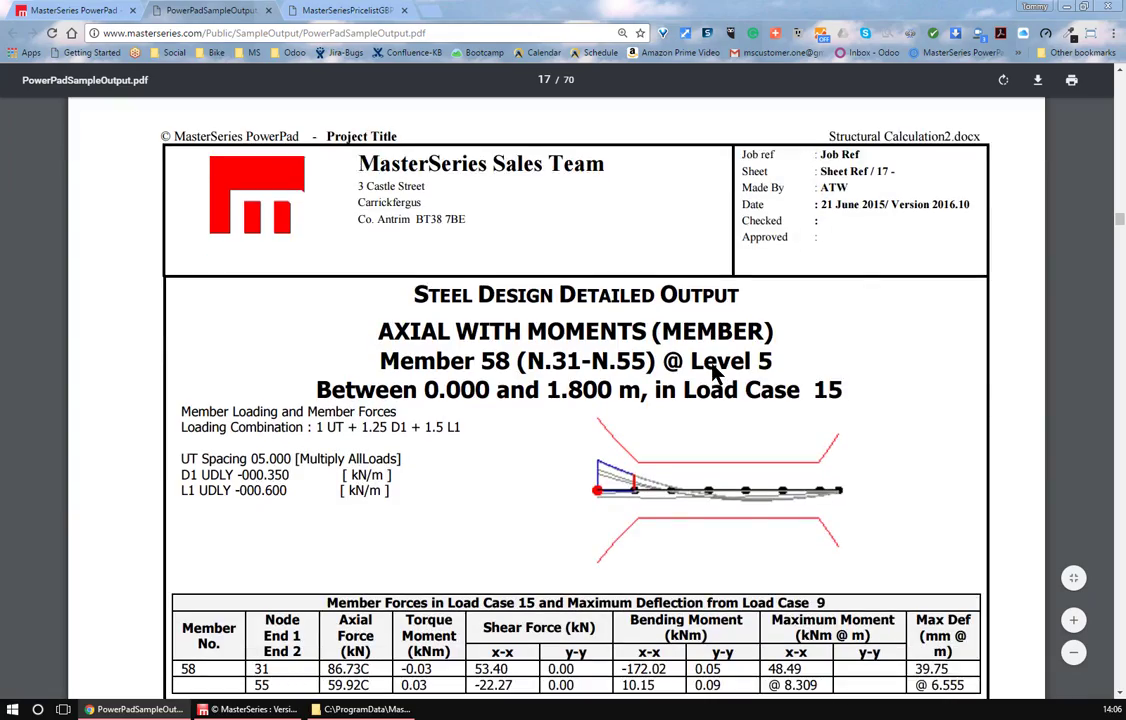
scroll(577, 340, down, 20)
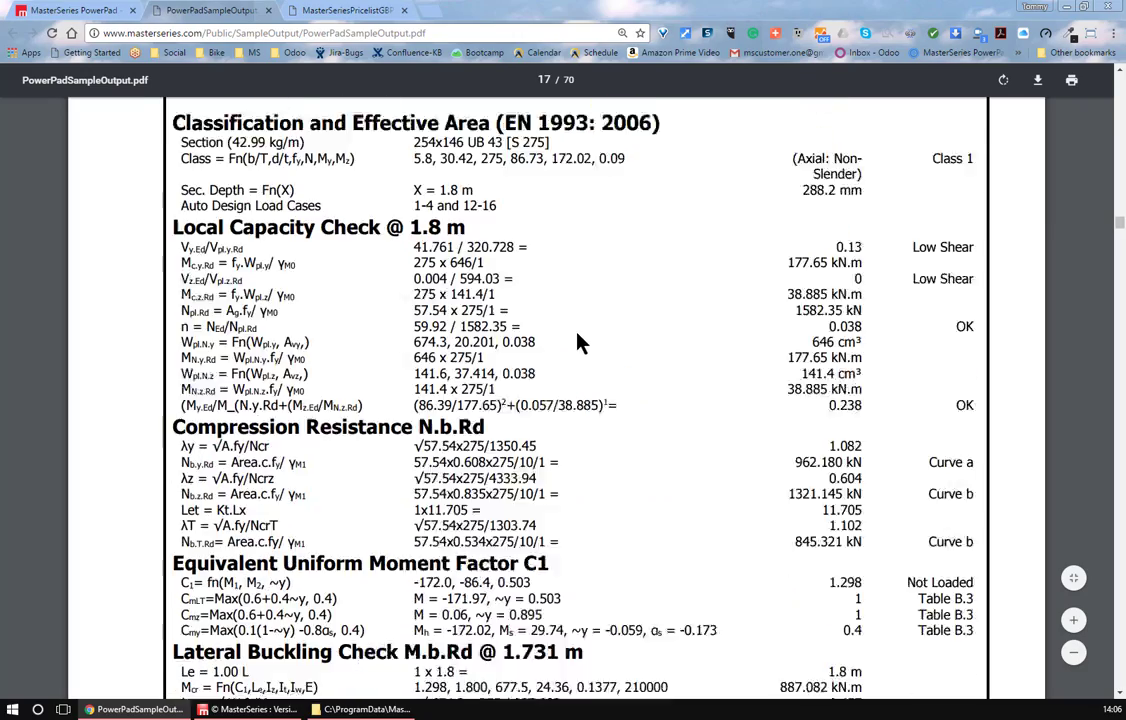
scroll(580, 337, down, 12)
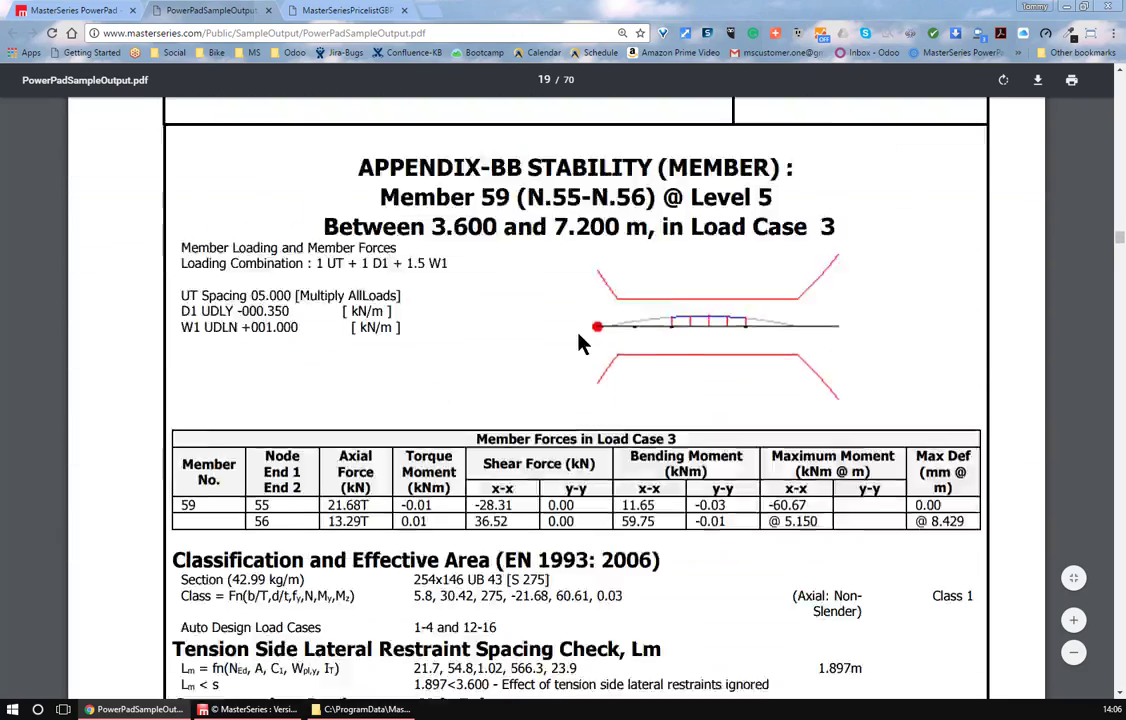
scroll(640, 410, up, 5)
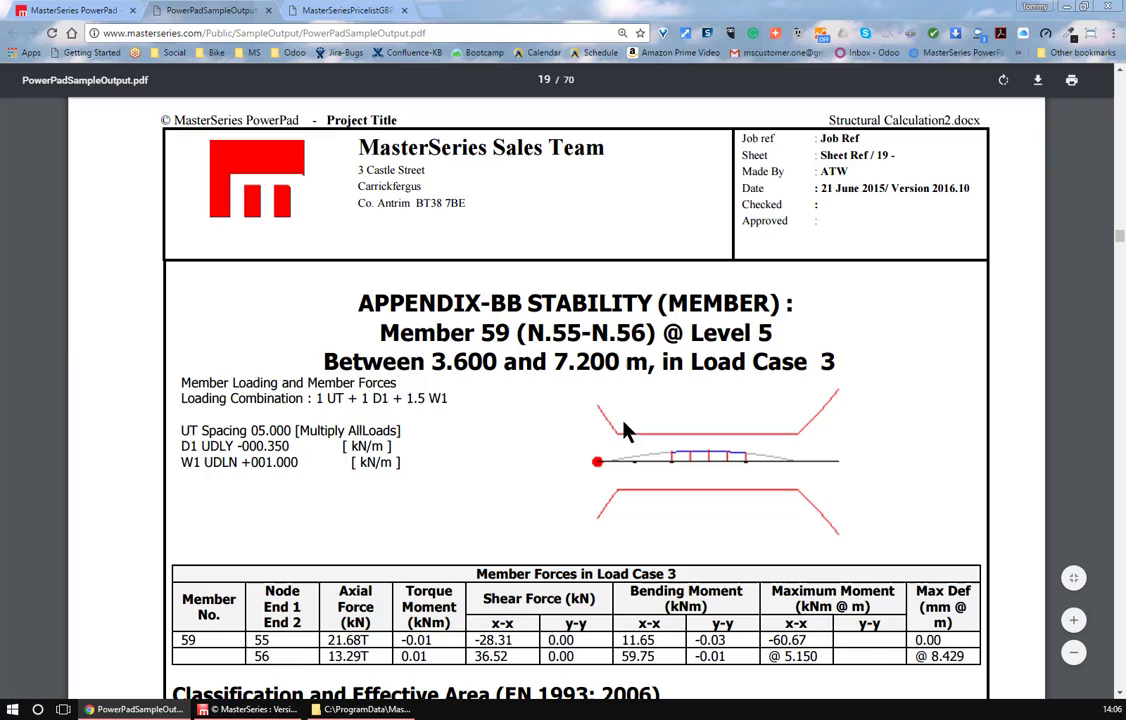
scroll(875, 505, down, 10)
scroll(870, 487, down, 14)
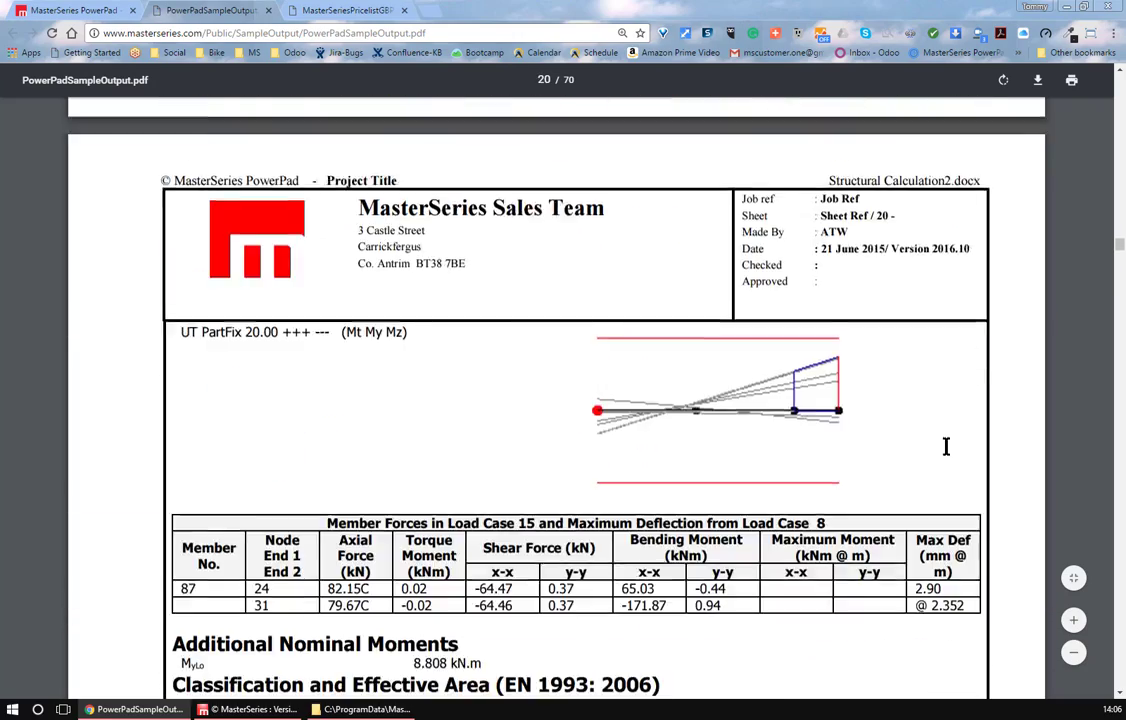
Jump ahead to the steel connection design pages and view the apex joint at N.55.
click(1121, 262)
drag(1121, 262, 1121, 314)
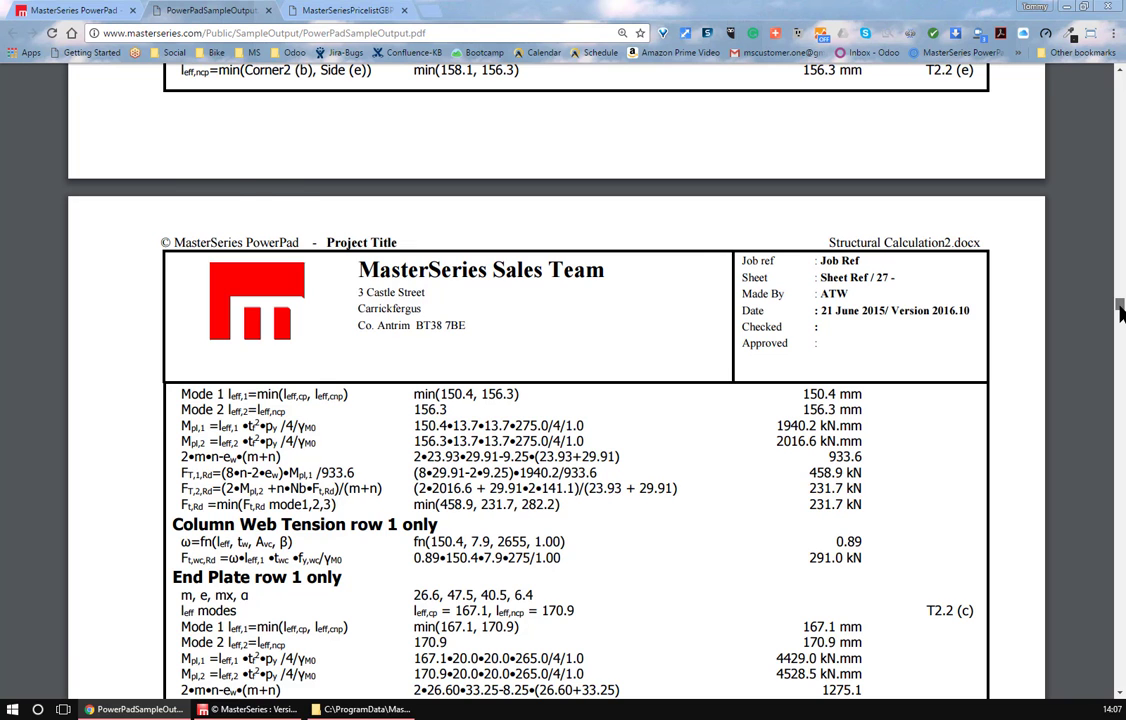
drag(1120, 313, 1120, 341)
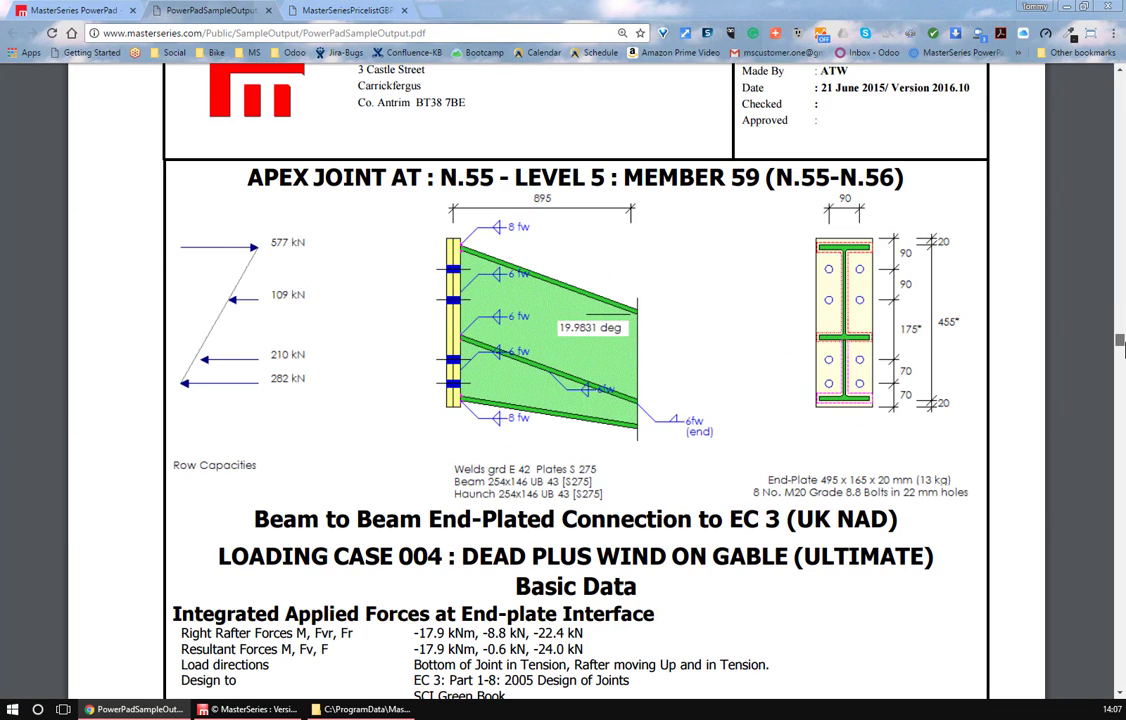